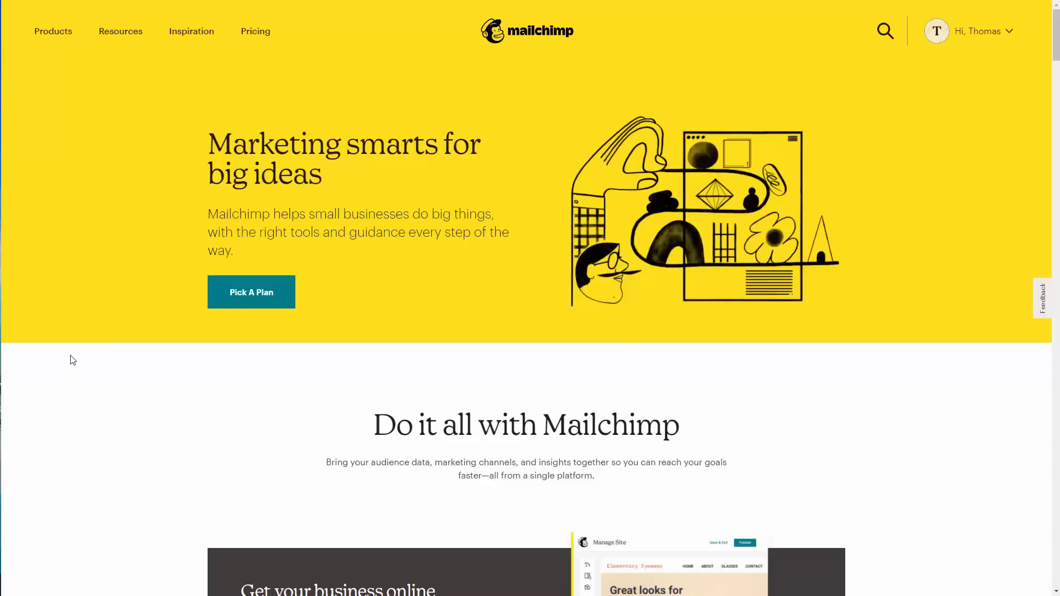
Step: Scroll through the Mailchimp home page's feature and integration sections
{"action": "scroll", "coordinate": [77, 353], "scroll_direction": "down", "scroll_amount": 10}
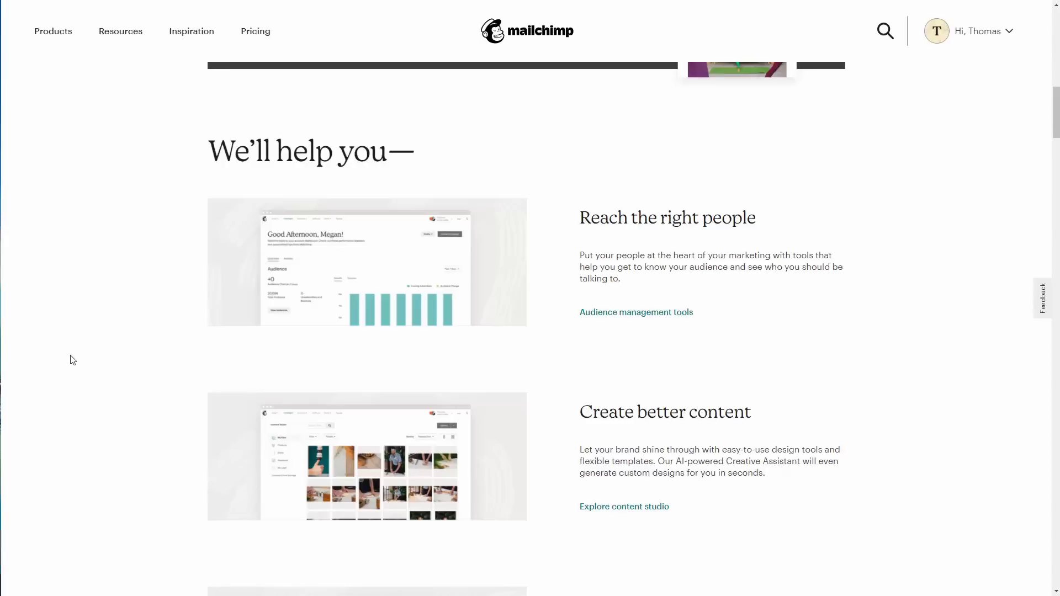
{"action": "scroll", "coordinate": [73, 360], "scroll_direction": "down", "scroll_amount": 12}
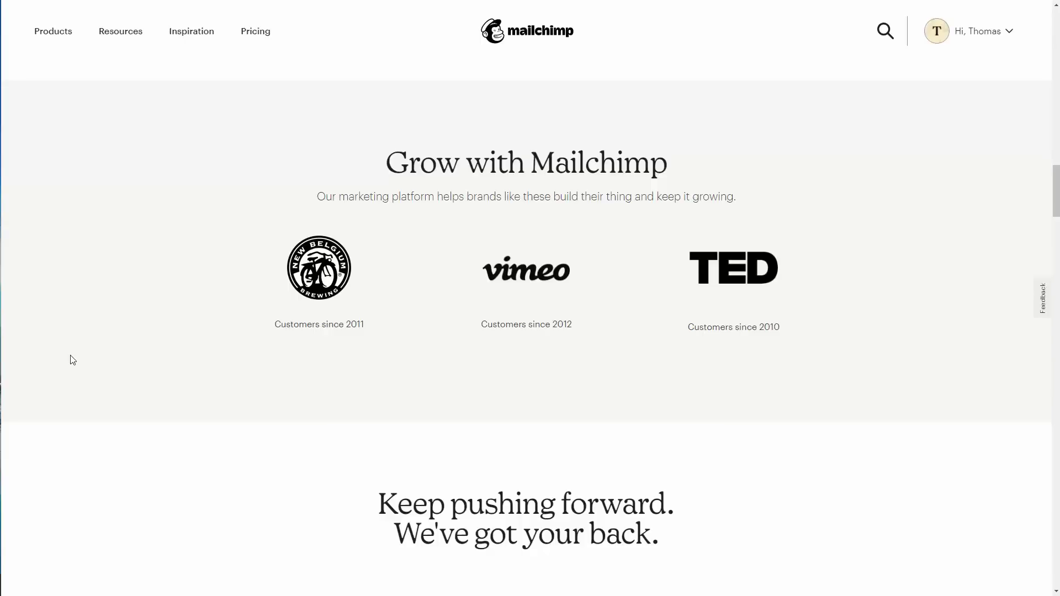
{"action": "scroll", "coordinate": [497, 232], "scroll_direction": "up", "scroll_amount": 10}
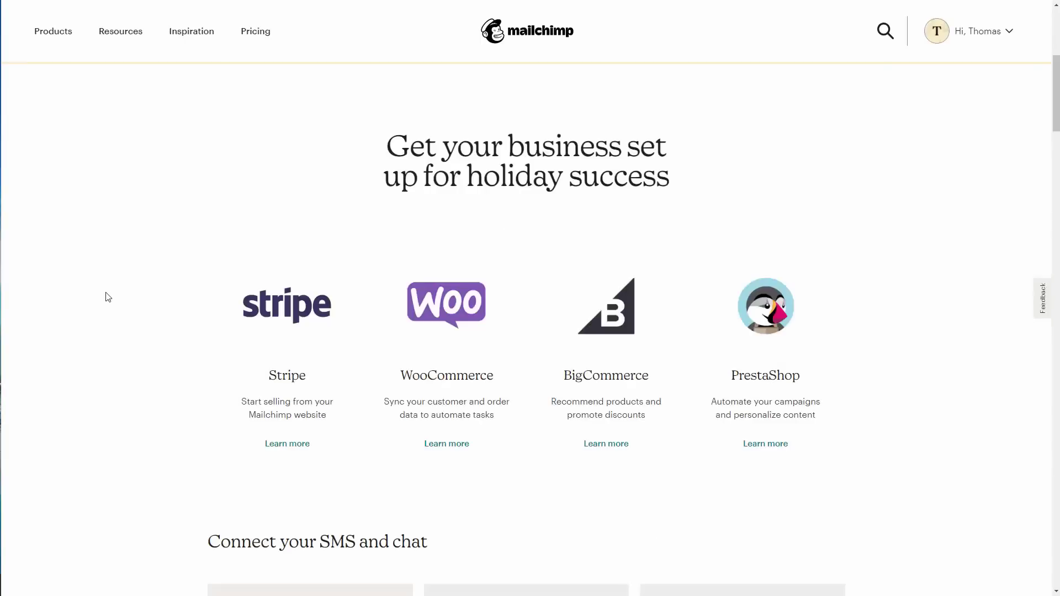
{"action": "scroll", "coordinate": [106, 297], "scroll_direction": "down", "scroll_amount": 8}
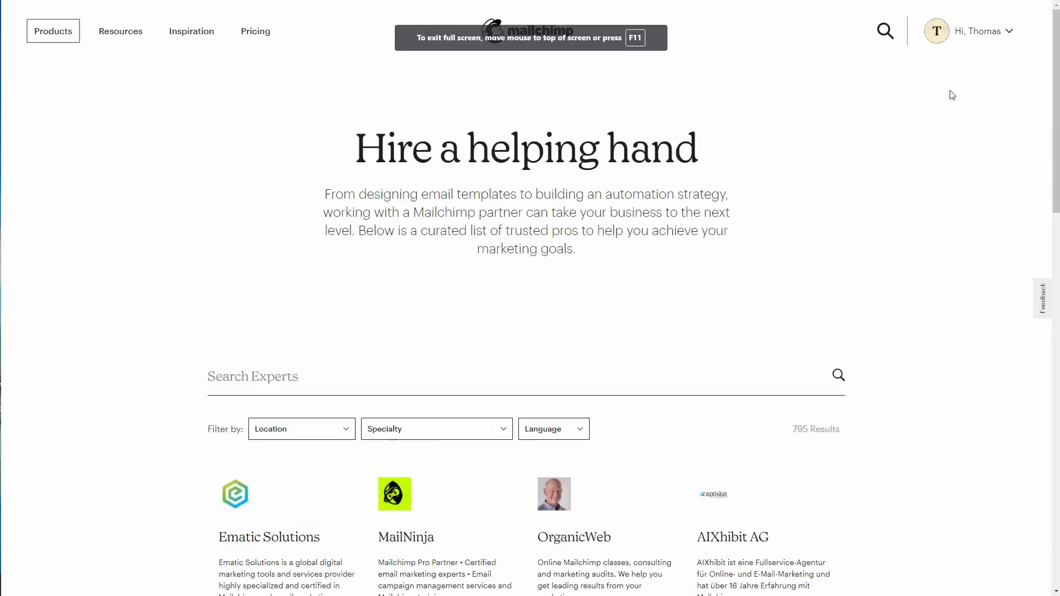
Step: Read the HubSpot, GoDaddy, Shopify, Klaviyo and Sendinblue vs. Mailchimp comparison articles
{"action": "left_click", "coordinate": [953, 42]}
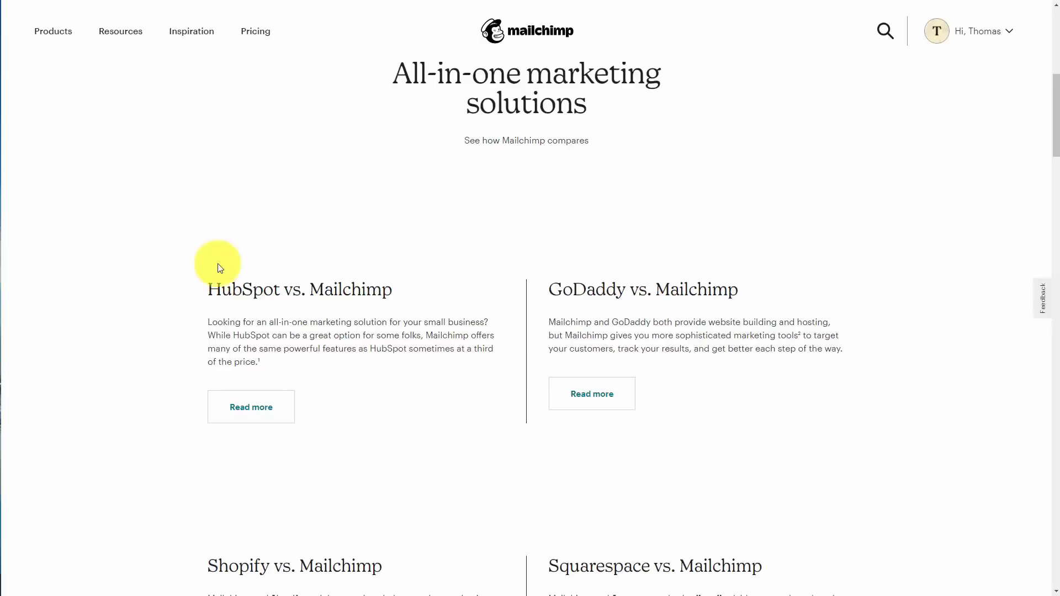
{"action": "scroll", "coordinate": [187, 242], "scroll_direction": "down", "scroll_amount": 8}
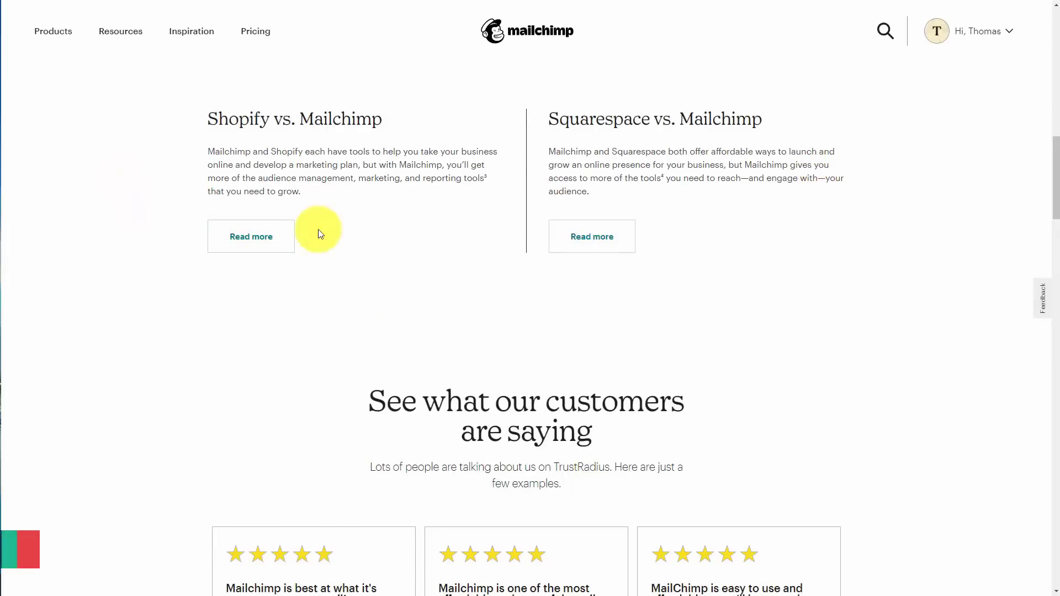
{"action": "scroll", "coordinate": [534, 181], "scroll_direction": "up", "scroll_amount": 6}
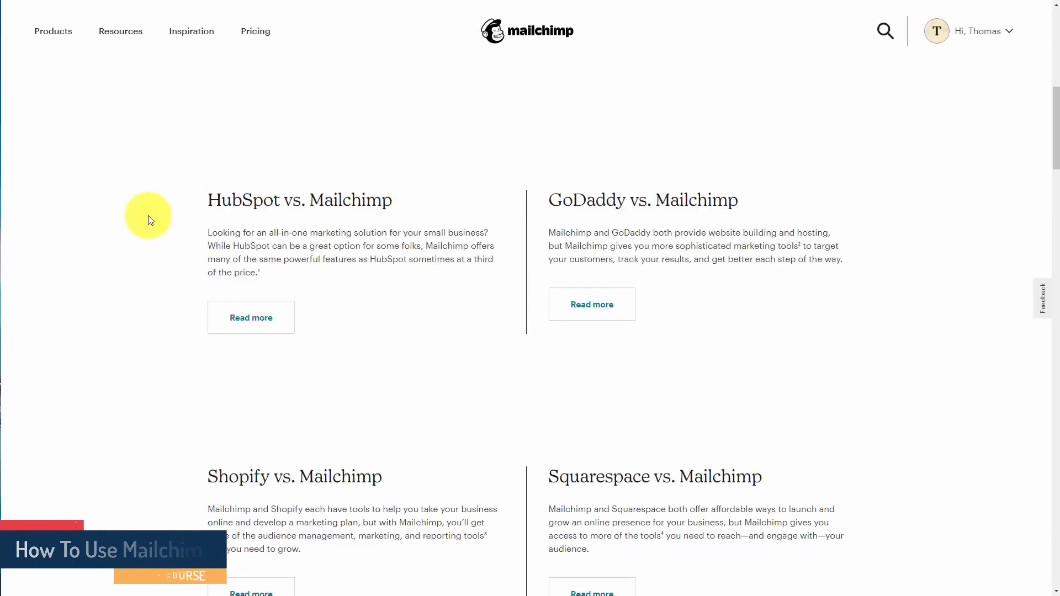
{"action": "scroll", "coordinate": [148, 220], "scroll_direction": "down", "scroll_amount": 10}
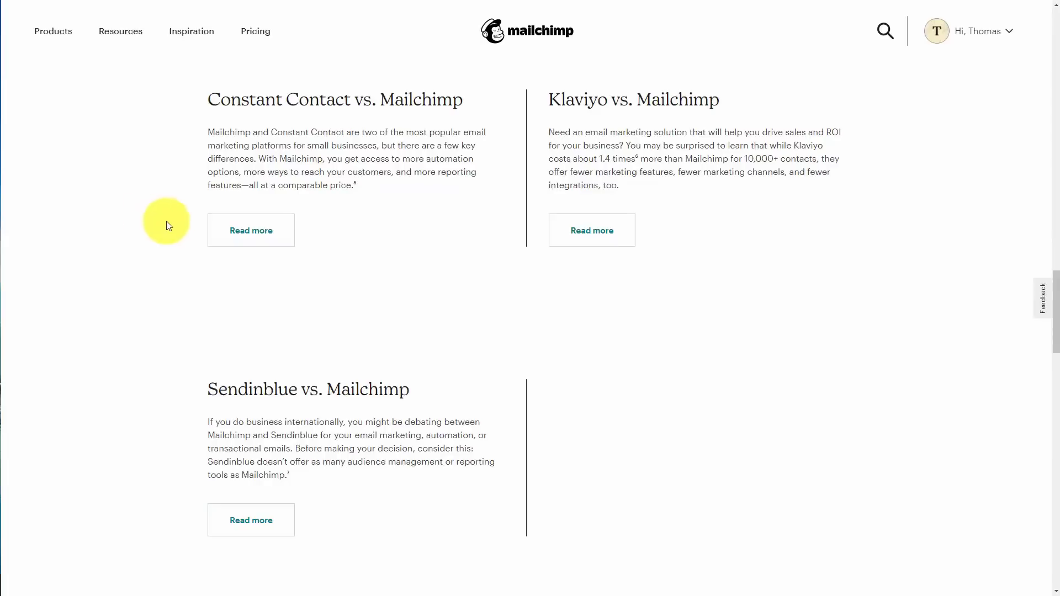
Step: Compare Premium $299, Standard $14.99, Essentials $9.99 and Free $0 plans, down to the price calculator
{"action": "left_click", "coordinate": [253, 35]}
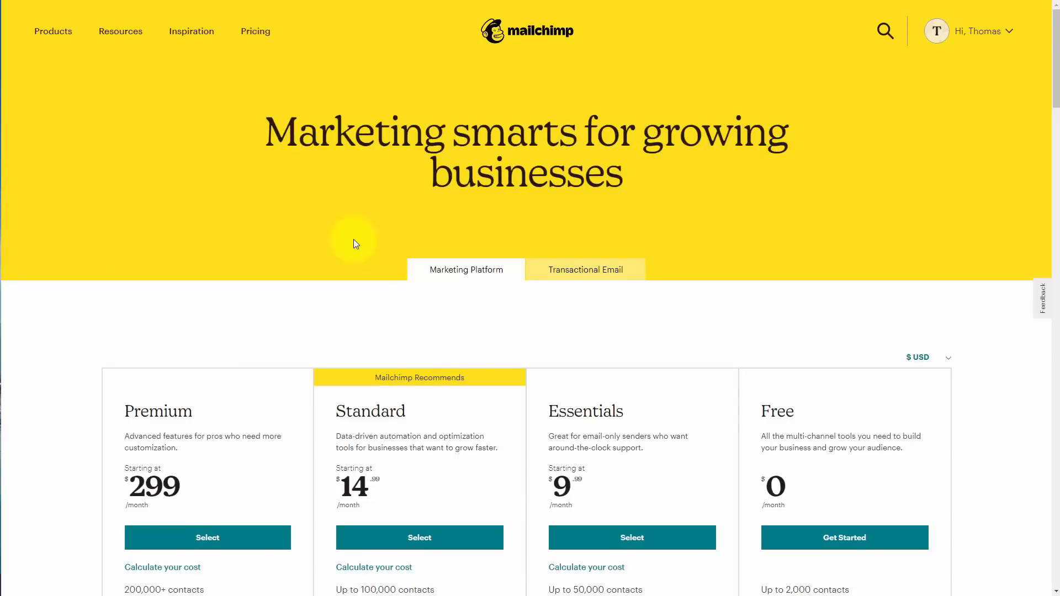
{"action": "scroll", "coordinate": [353, 240], "scroll_direction": "down", "scroll_amount": 2}
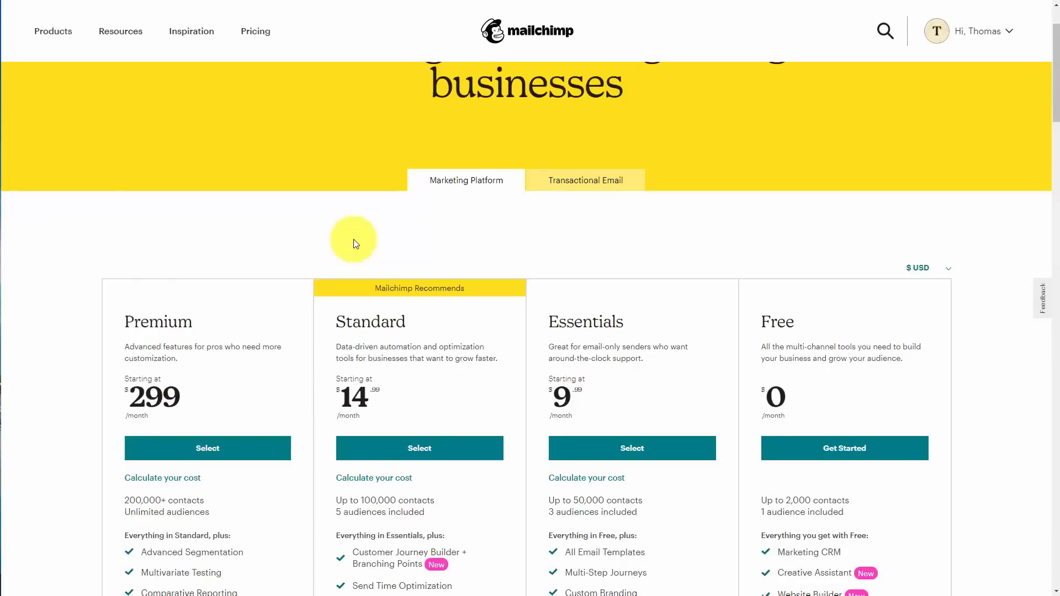
{"action": "scroll", "coordinate": [353, 239], "scroll_direction": "down", "scroll_amount": 5}
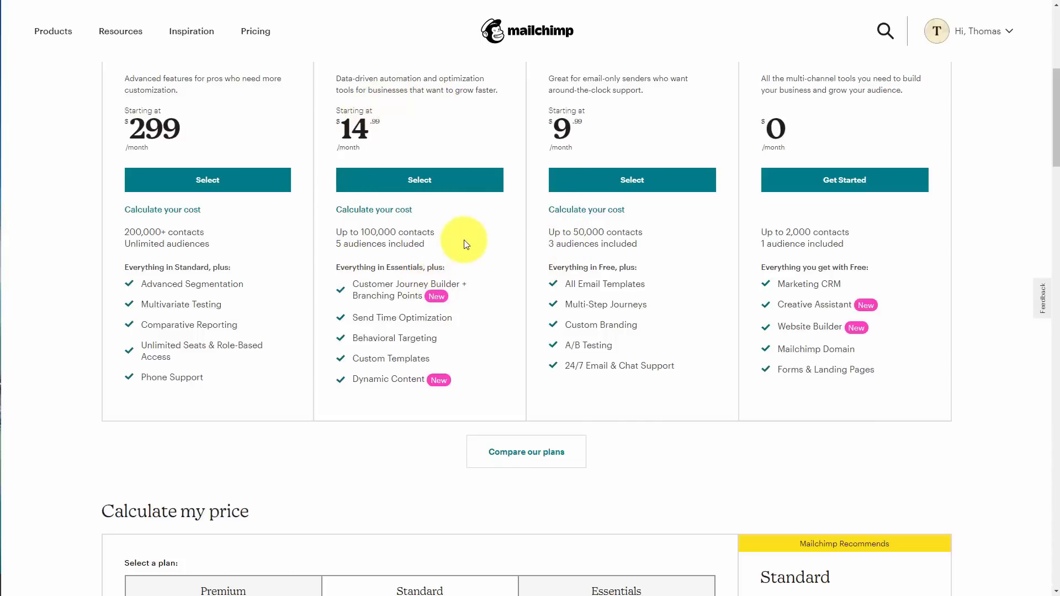
{"action": "scroll", "coordinate": [464, 244], "scroll_direction": "up", "scroll_amount": 6}
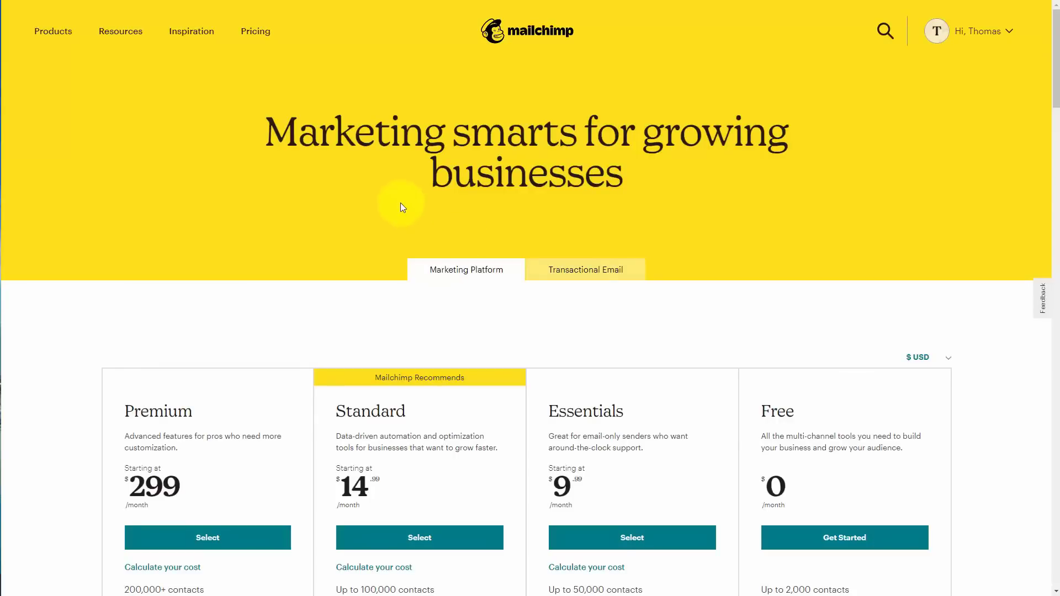
{"action": "scroll", "coordinate": [390, 199], "scroll_direction": "down", "scroll_amount": 15}
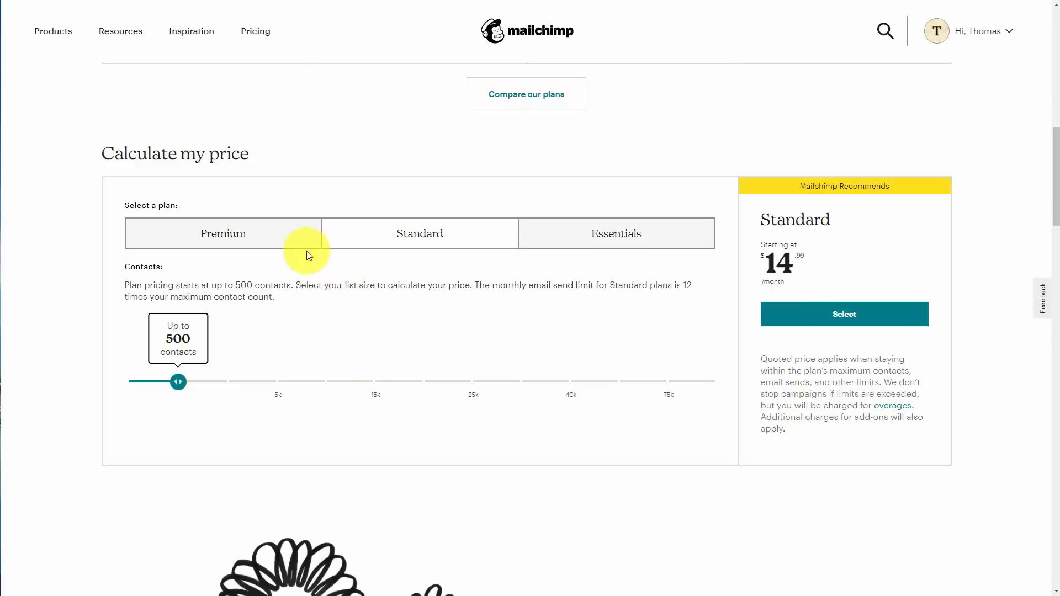
Step: Price the Essentials plan in the calculator with the contact slider raised toward 25k
{"action": "left_click", "coordinate": [612, 243]}
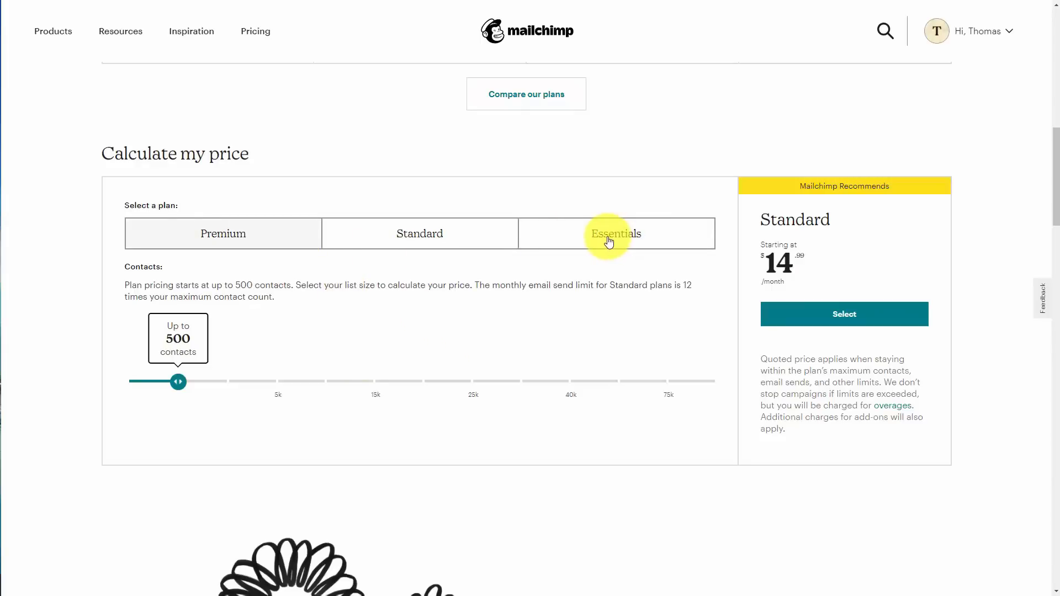
{"action": "left_click", "coordinate": [609, 241]}
{"action": "scroll", "coordinate": [607, 238], "scroll_direction": "down", "scroll_amount": 3}
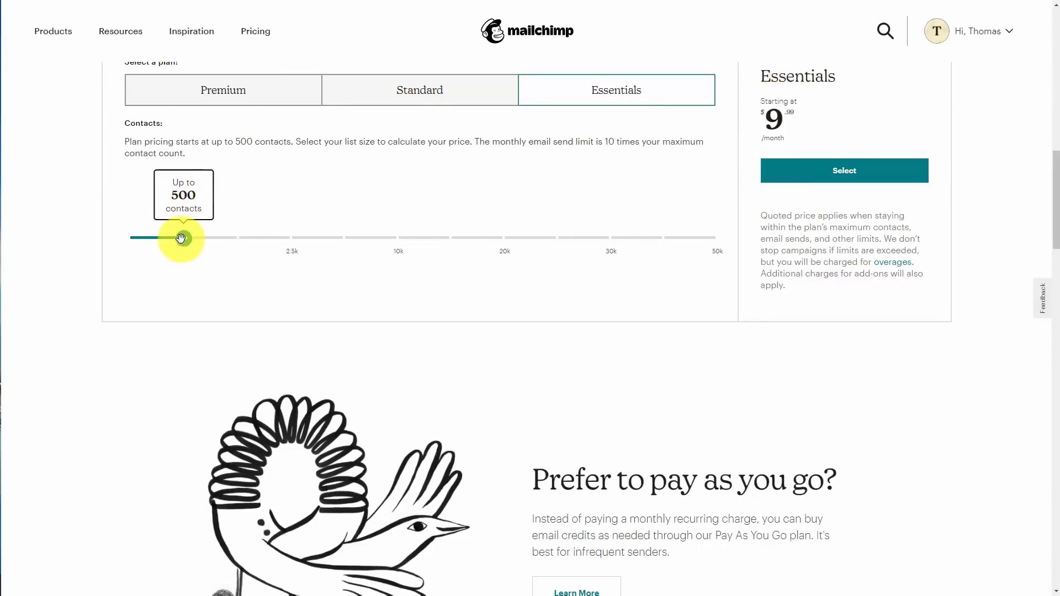
{"action": "left_click_drag", "start_coordinate": [190, 241], "coordinate": [567, 236]}
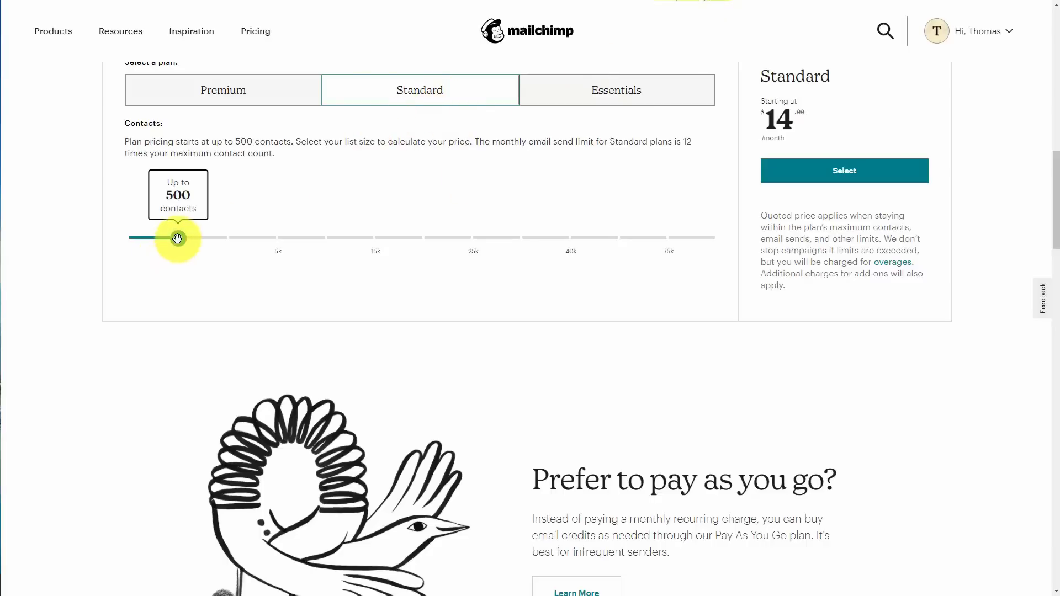
Step: Price the Standard plan at 25k contacts, reaching $230 per month
{"action": "left_click_drag", "start_coordinate": [177, 238], "coordinate": [474, 239]}
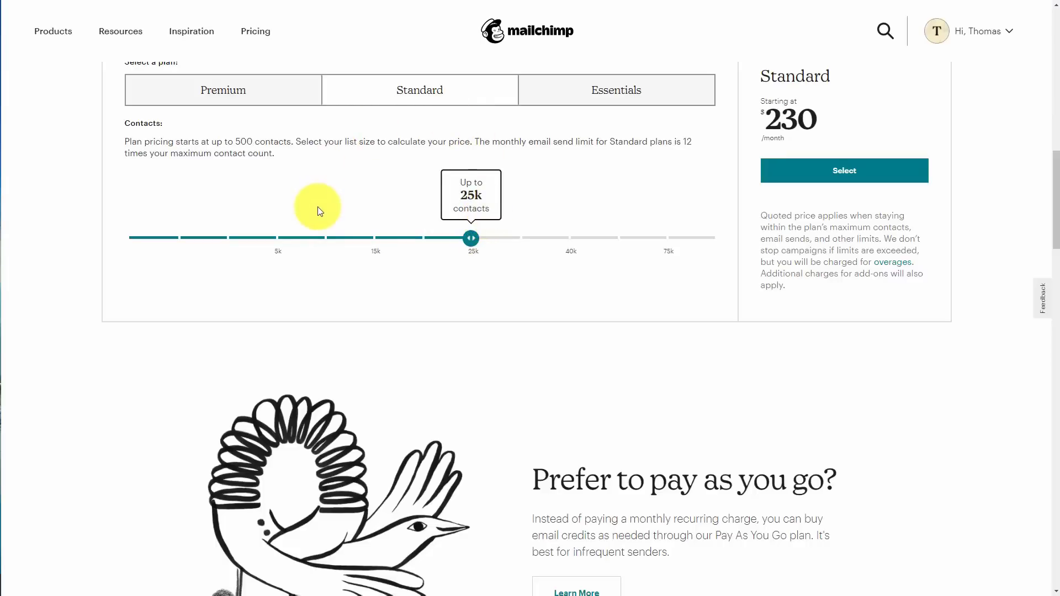
{"action": "scroll", "coordinate": [386, 260], "scroll_direction": "down", "scroll_amount": 10}
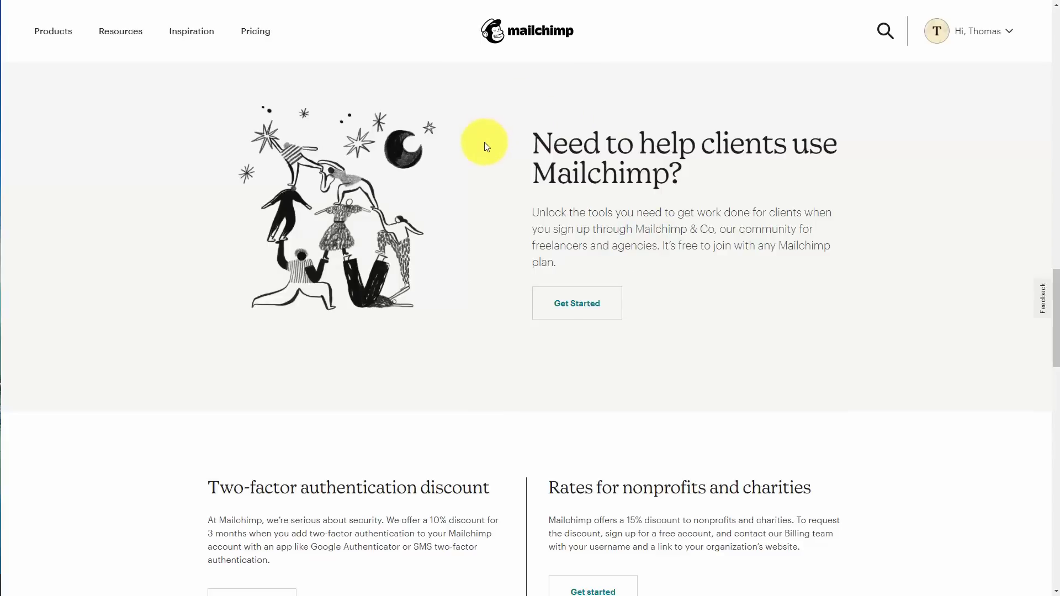
{"action": "left_click", "coordinate": [534, 319]}
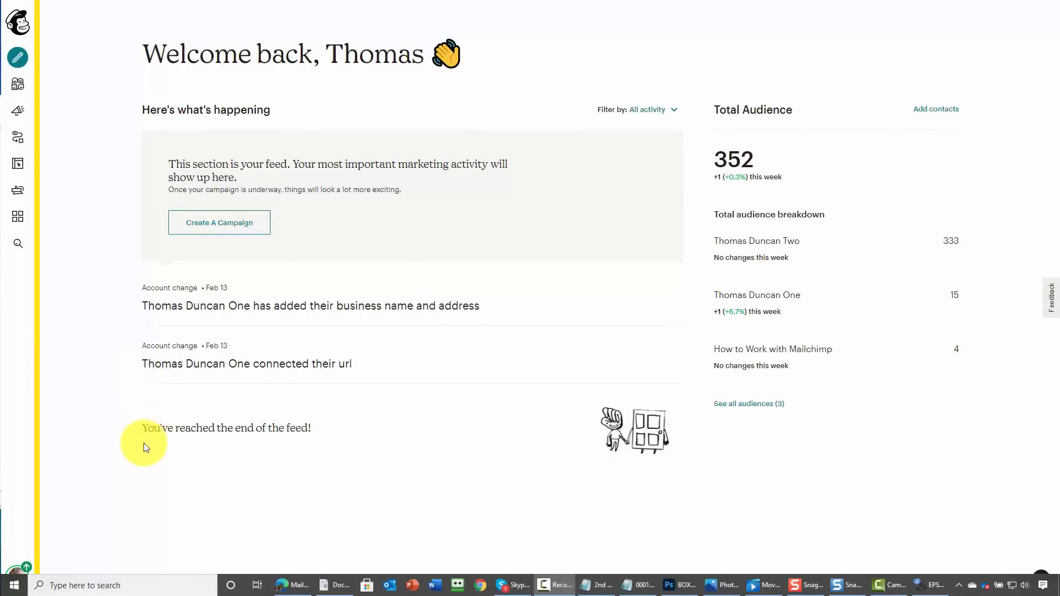
Step: Go to the Profile page and review its photo, basic information and password sections
{"action": "left_click", "coordinate": [18, 575]}
{"action": "left_click", "coordinate": [65, 472]}
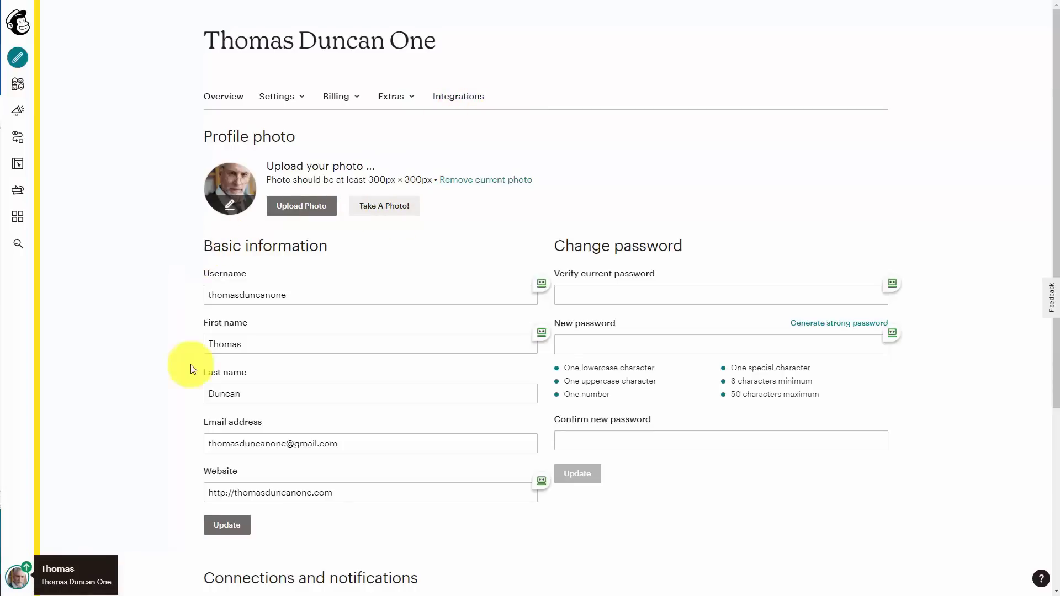
{"action": "scroll", "coordinate": [191, 364], "scroll_direction": "down", "scroll_amount": 5}
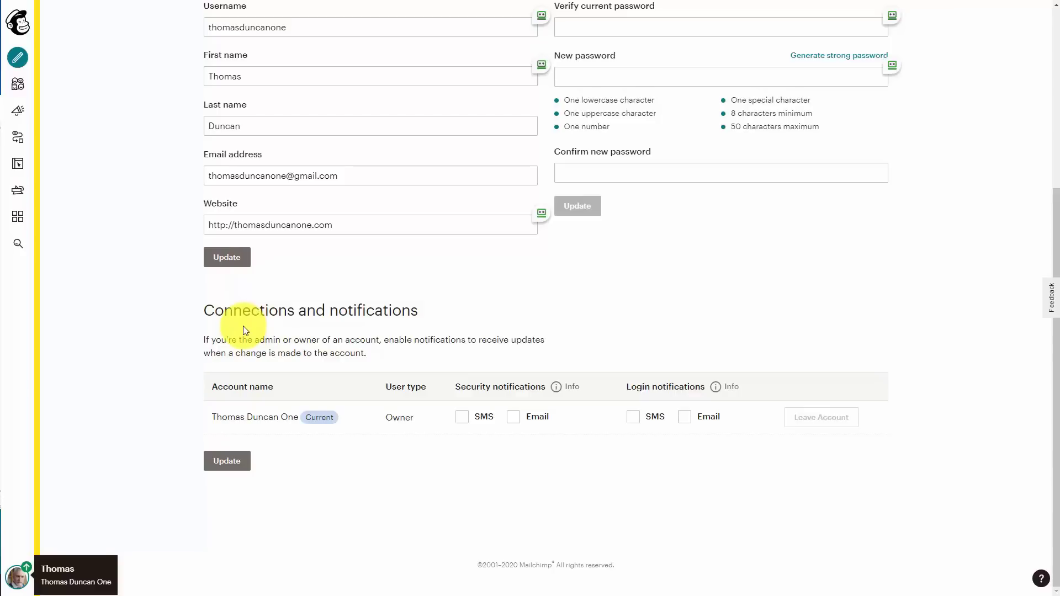
{"action": "scroll", "coordinate": [243, 327], "scroll_direction": "up", "scroll_amount": 5}
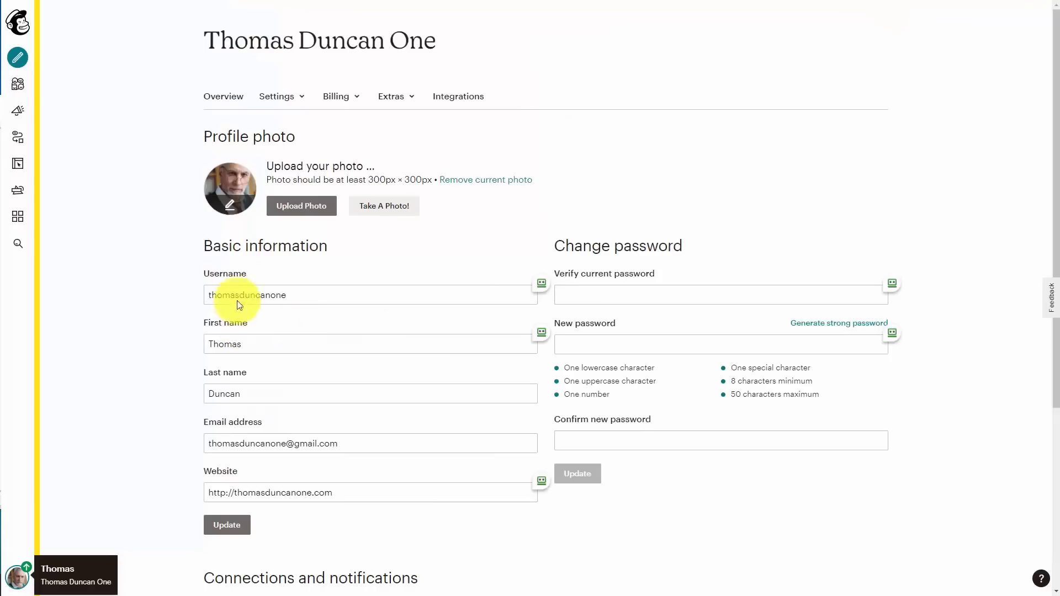
Step: Review the Details settings: region, mm/dd/yyyy 12-hour format, currency and industry fields
{"action": "left_click", "coordinate": [300, 95]}
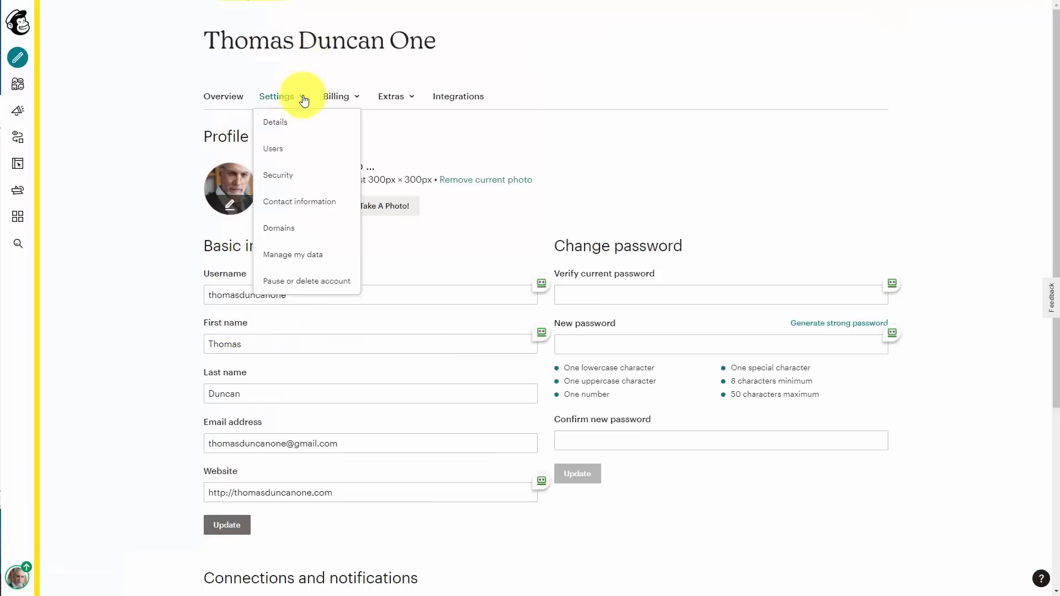
{"action": "left_click", "coordinate": [275, 127]}
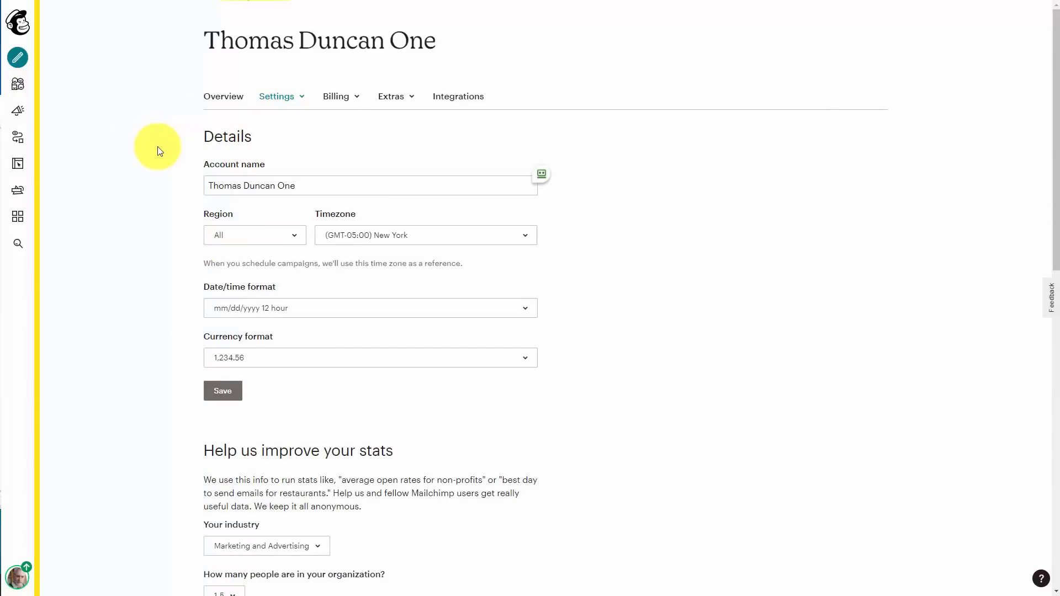
{"action": "scroll", "coordinate": [160, 154], "scroll_direction": "down", "scroll_amount": 20}
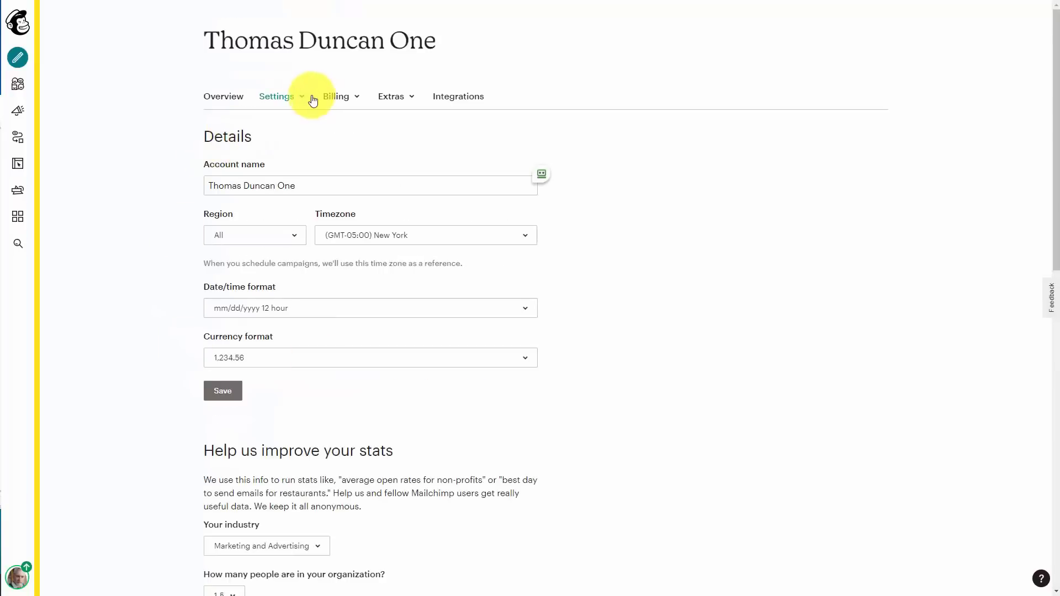
{"action": "left_click", "coordinate": [303, 96]}
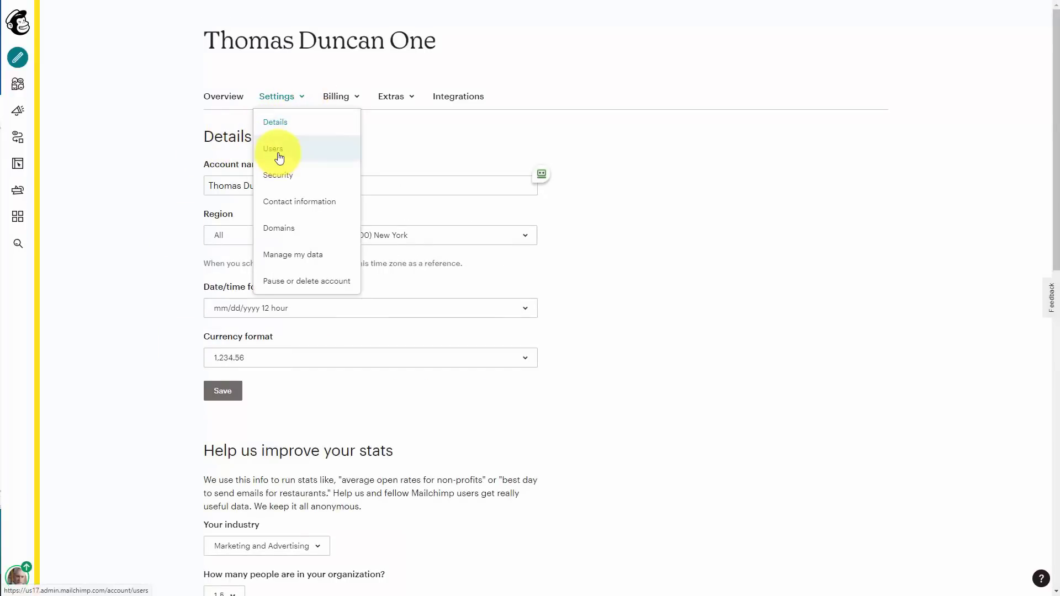
Step: Check the Users page, then the Security page with SMS two-factor authentication enabled
{"action": "left_click", "coordinate": [279, 158]}
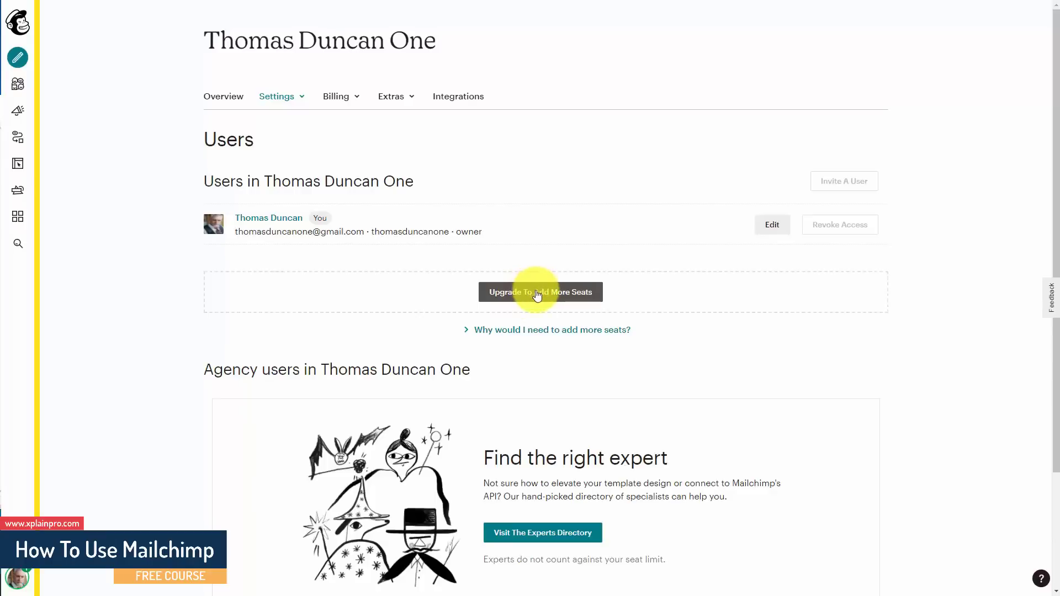
{"action": "left_click", "coordinate": [277, 97]}
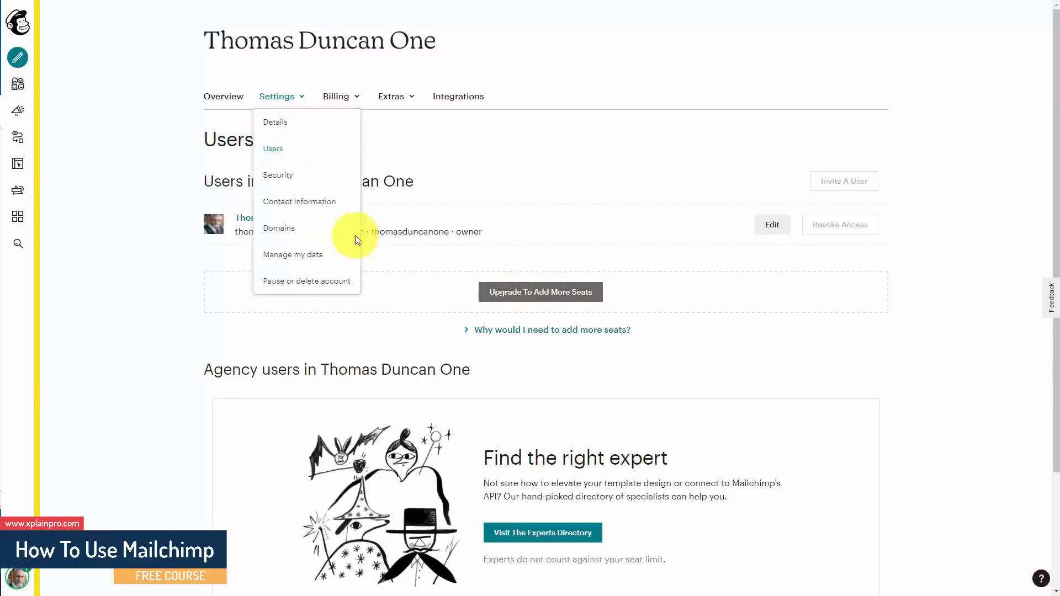
{"action": "left_click", "coordinate": [280, 176]}
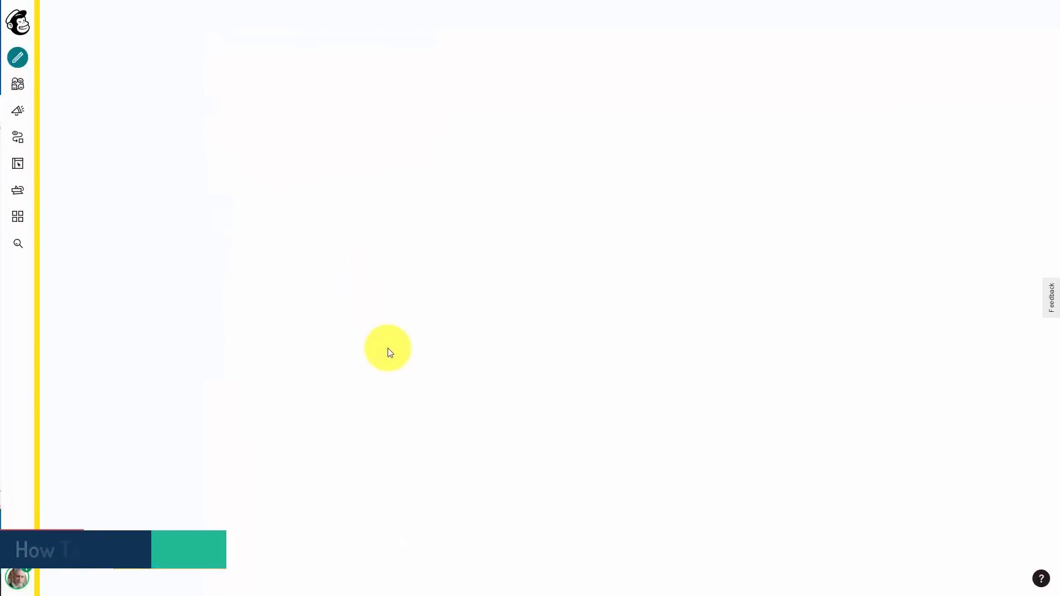
{"action": "scroll", "coordinate": [436, 341], "scroll_direction": "down", "scroll_amount": 2}
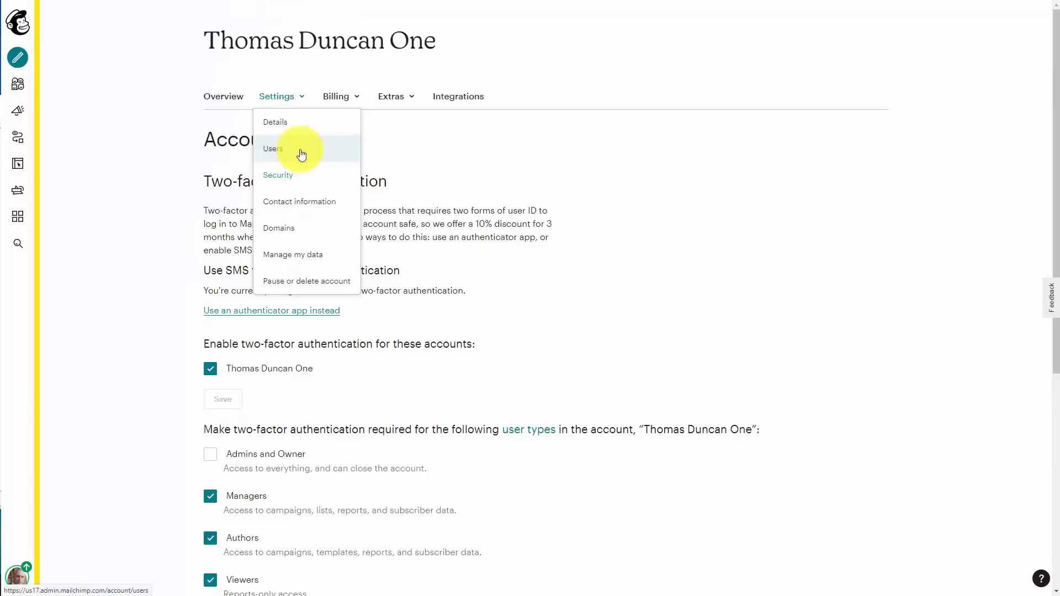
Step: From the Domains settings, send a verification email to an address at the new domain
{"action": "left_click", "coordinate": [288, 201]}
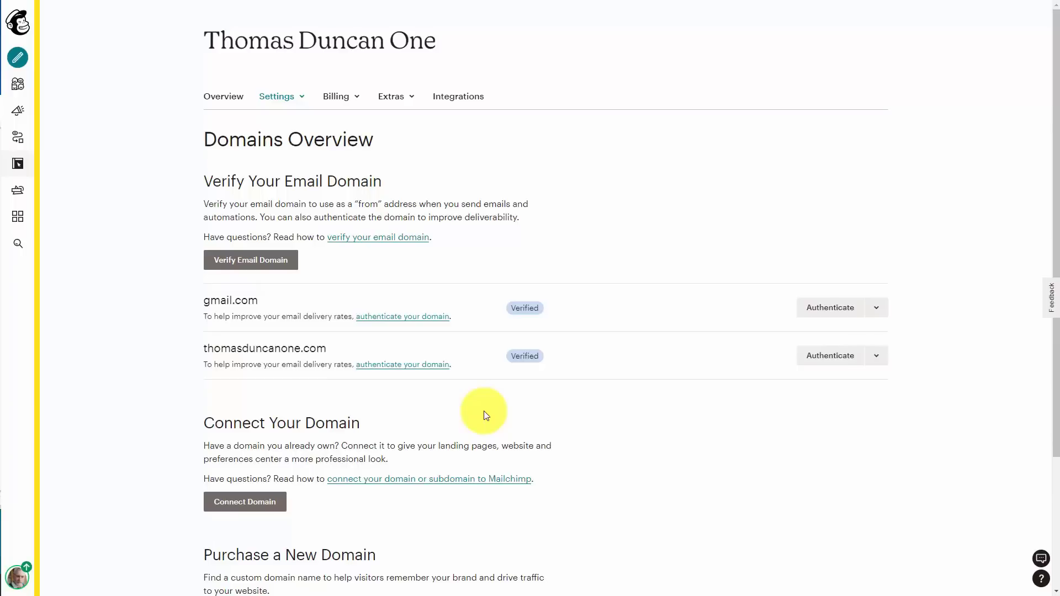
{"action": "key", "text": "F11"}
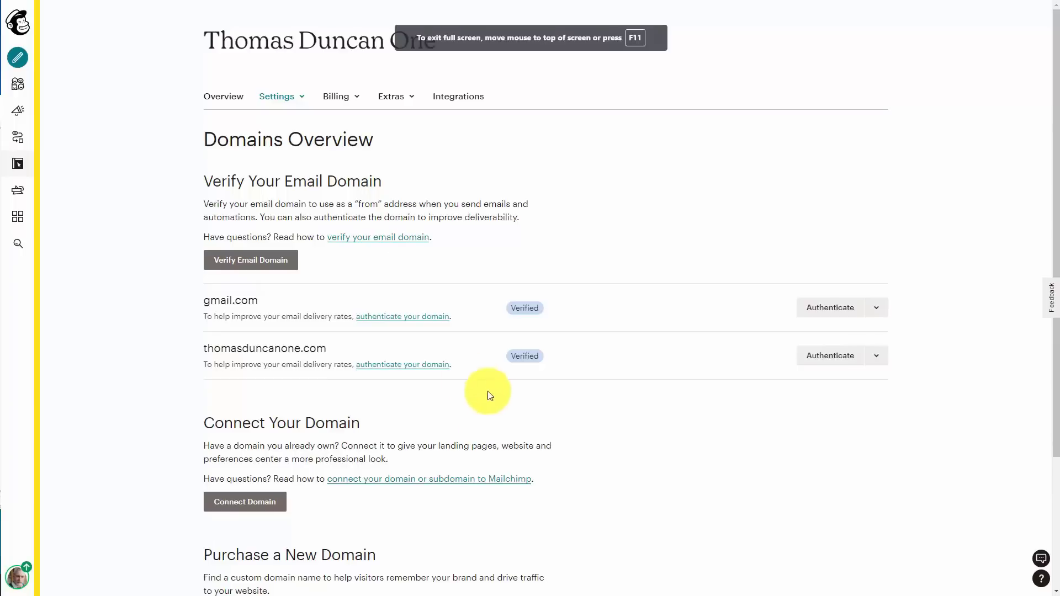
{"action": "left_click", "coordinate": [261, 267]}
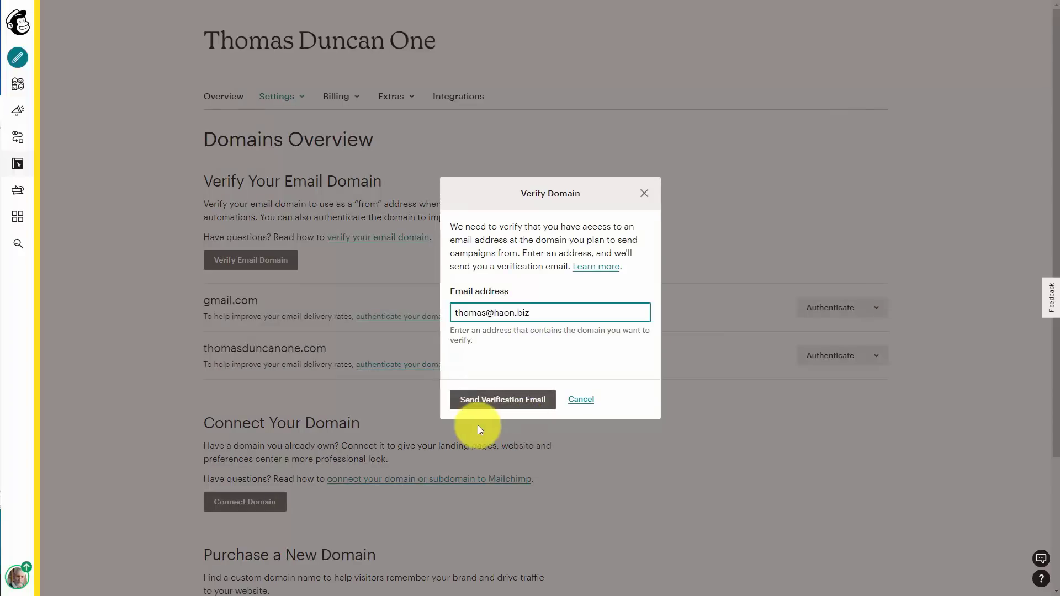
{"action": "left_click", "coordinate": [478, 425]}
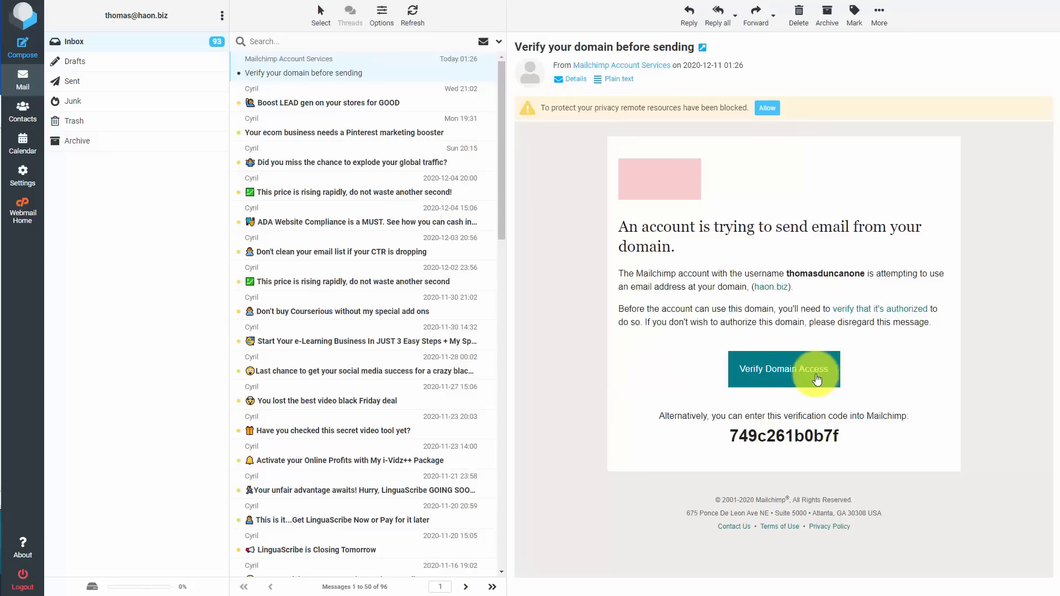
Step: Follow the email's Verify Domain Access link so haon.biz becomes verified
{"action": "left_click", "coordinate": [768, 374]}
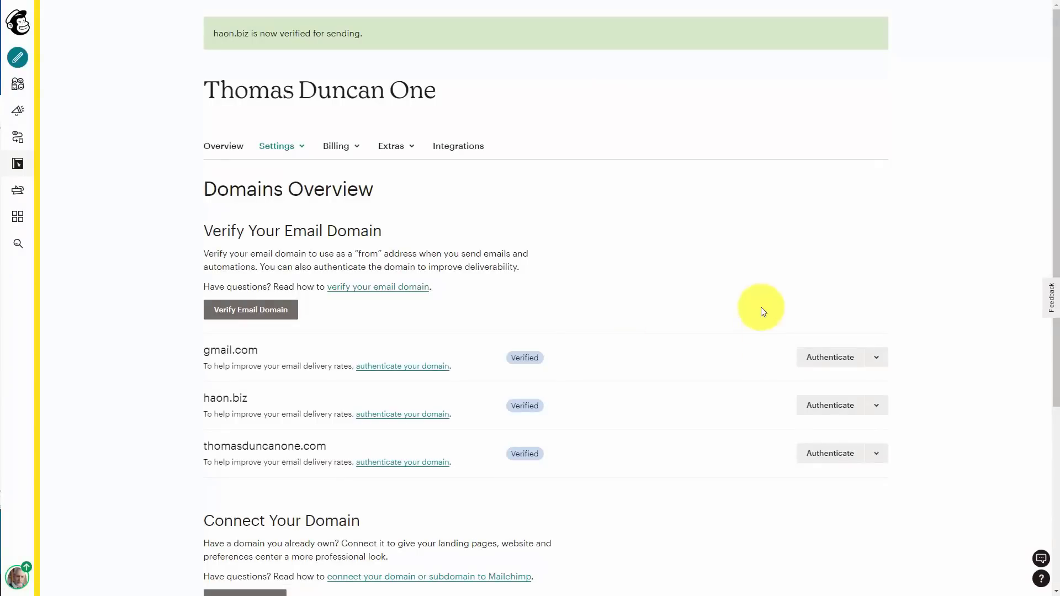
Step: Scroll the Pause or delete account page's pause-billing and permanent-deletion options
{"action": "scroll", "coordinate": [760, 360], "scroll_direction": "down", "scroll_amount": 5}
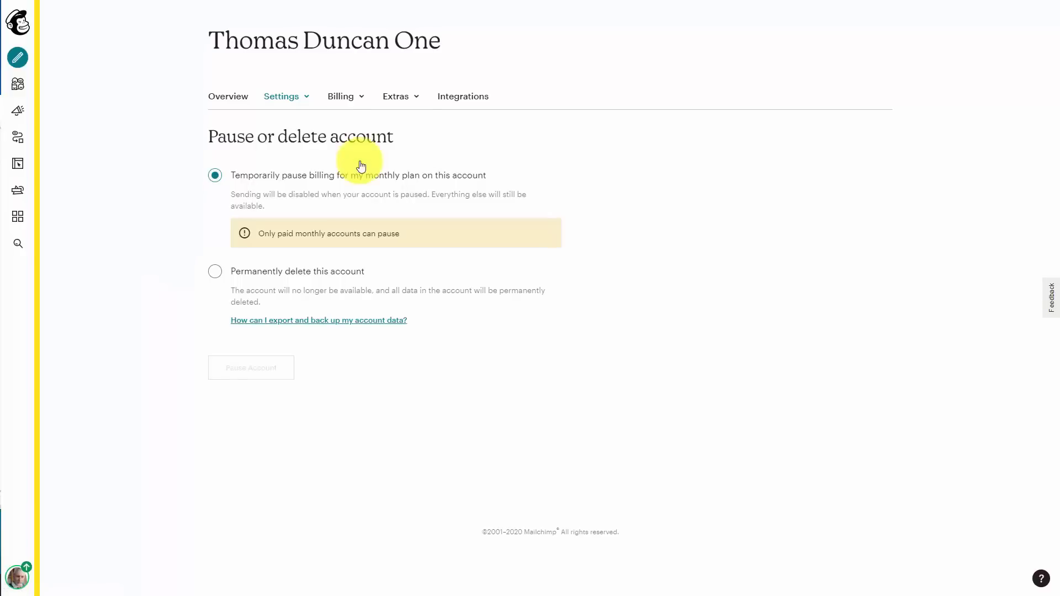
Step: Browse the Billing and Extras menus, view the Facebook integration details, then return to the Dashboard
{"action": "left_click", "coordinate": [343, 96]}
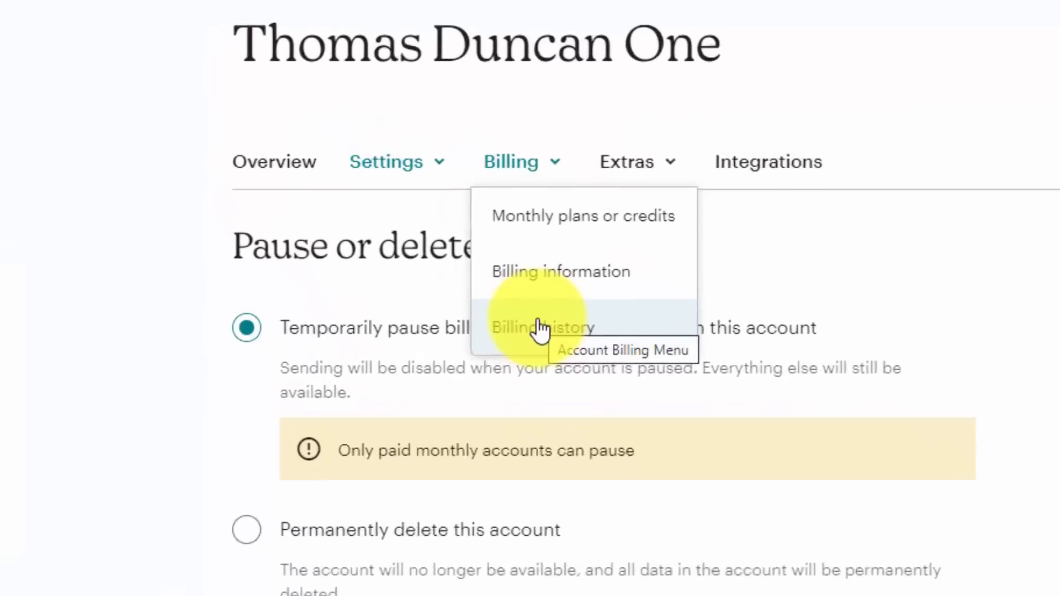
{"action": "left_click", "coordinate": [415, 100]}
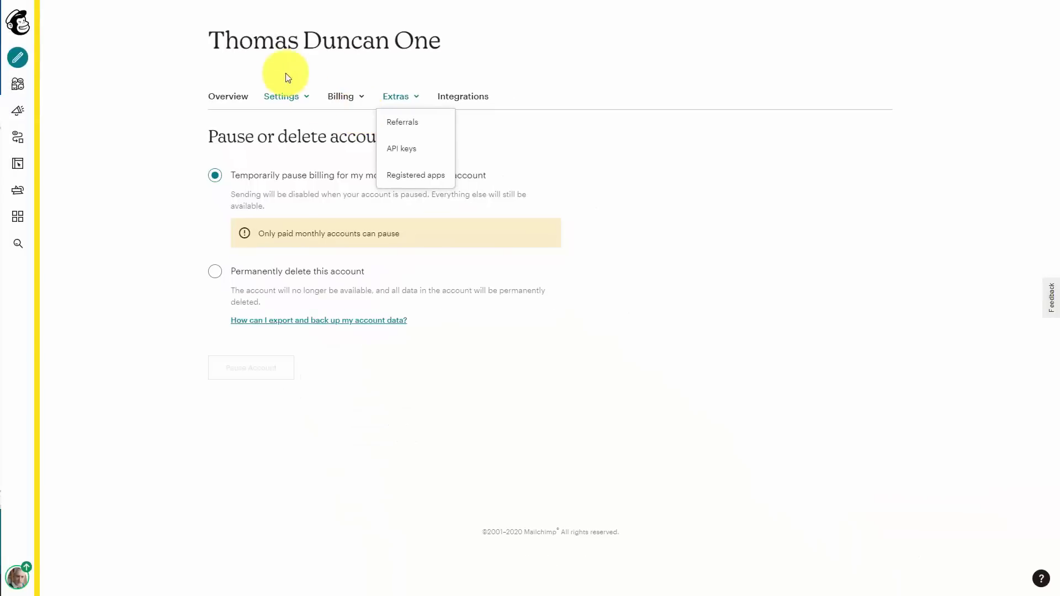
{"action": "left_click", "coordinate": [457, 98]}
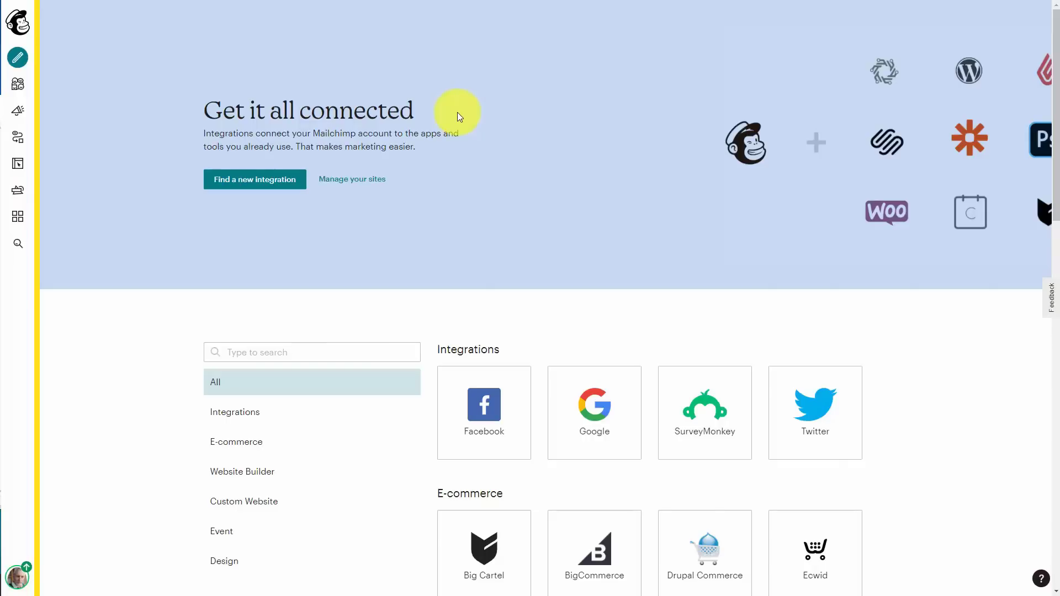
{"action": "left_click", "coordinate": [484, 409]}
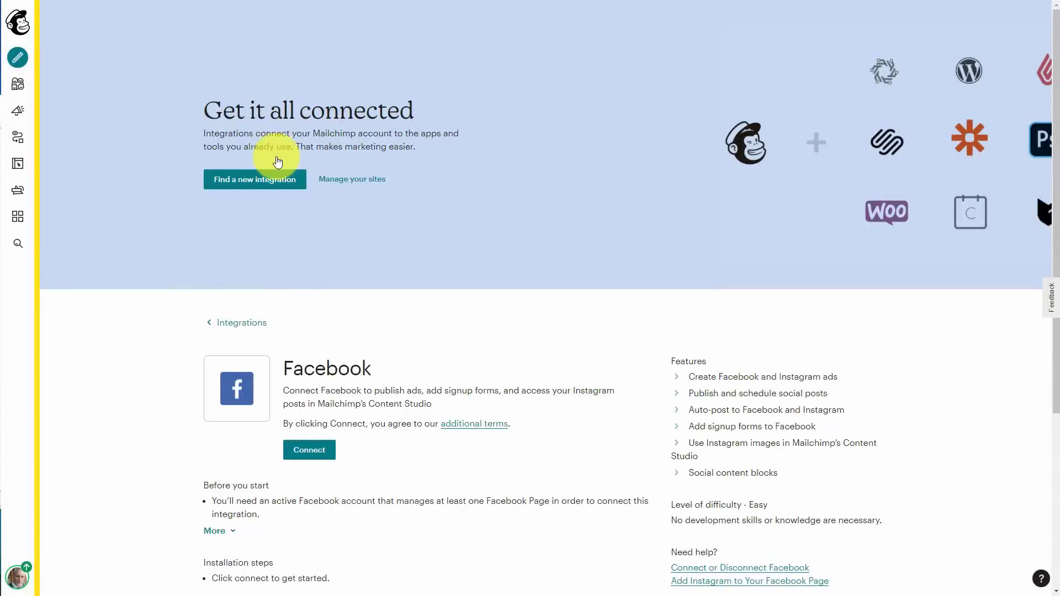
{"action": "left_click", "coordinate": [21, 27]}
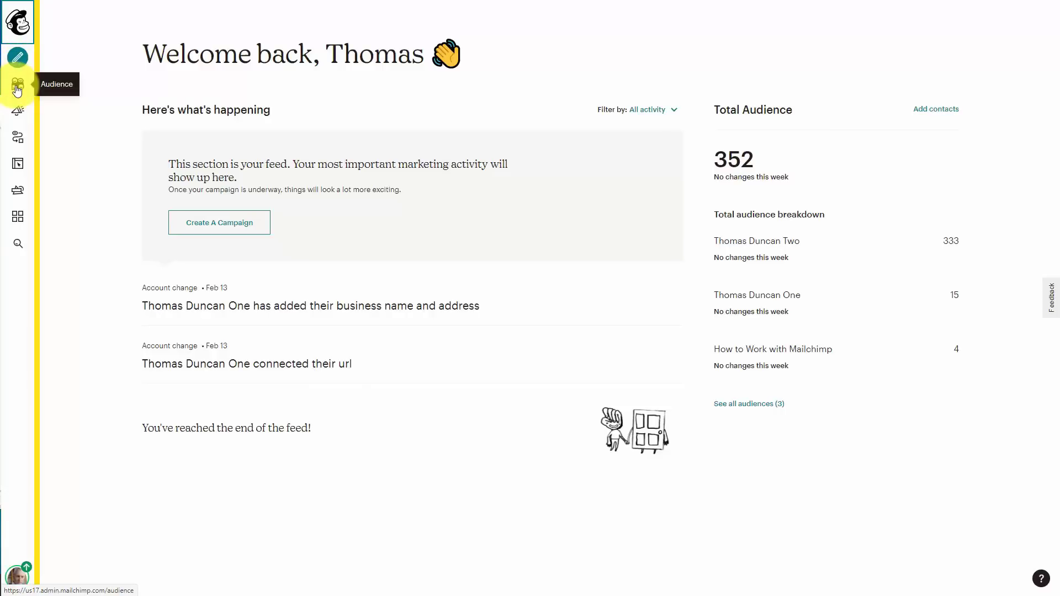
Step: On the Audience page, briefly check Manage Audience, then use View audiences to list all three
{"action": "left_click", "coordinate": [17, 89]}
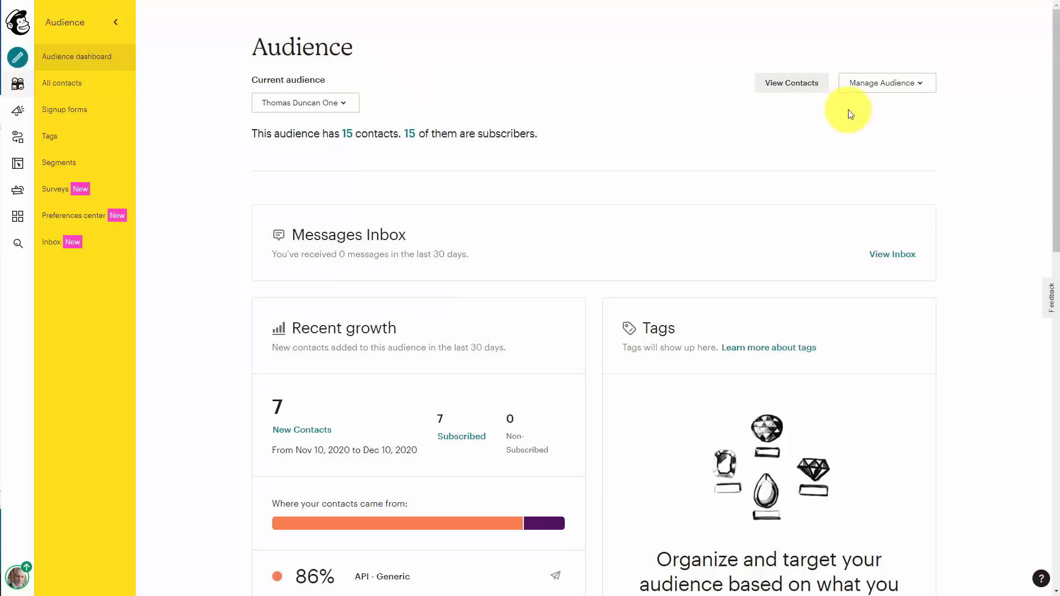
{"action": "left_click", "coordinate": [921, 88]}
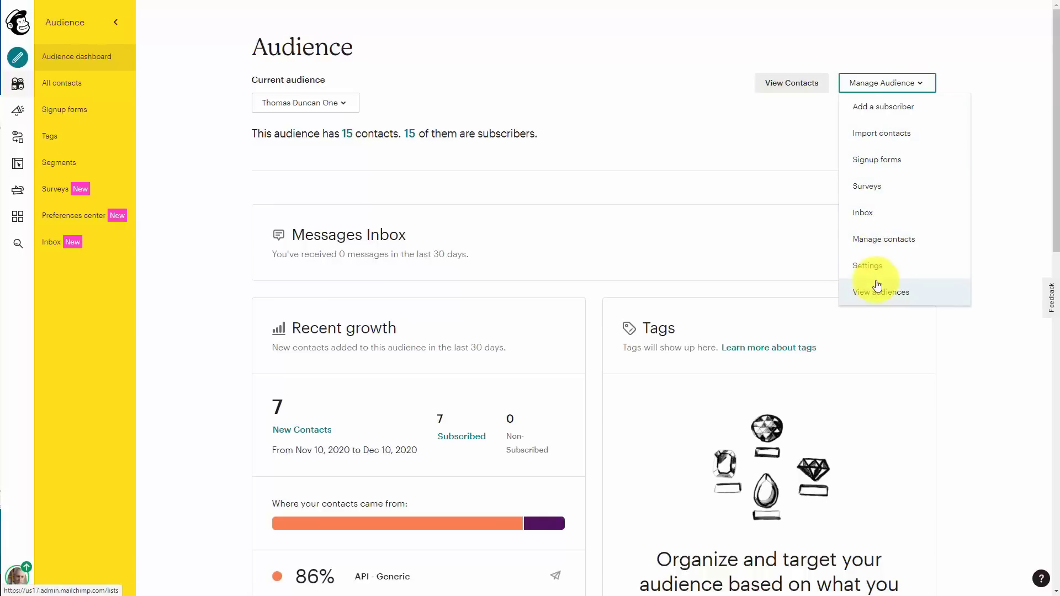
{"action": "left_click", "coordinate": [484, 179]}
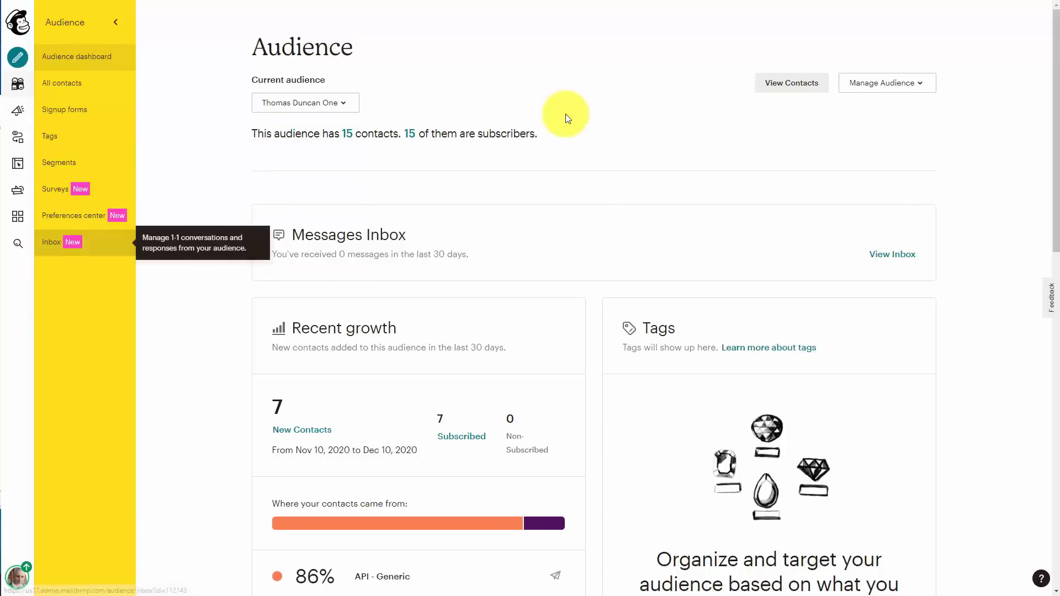
{"action": "left_click", "coordinate": [346, 106]}
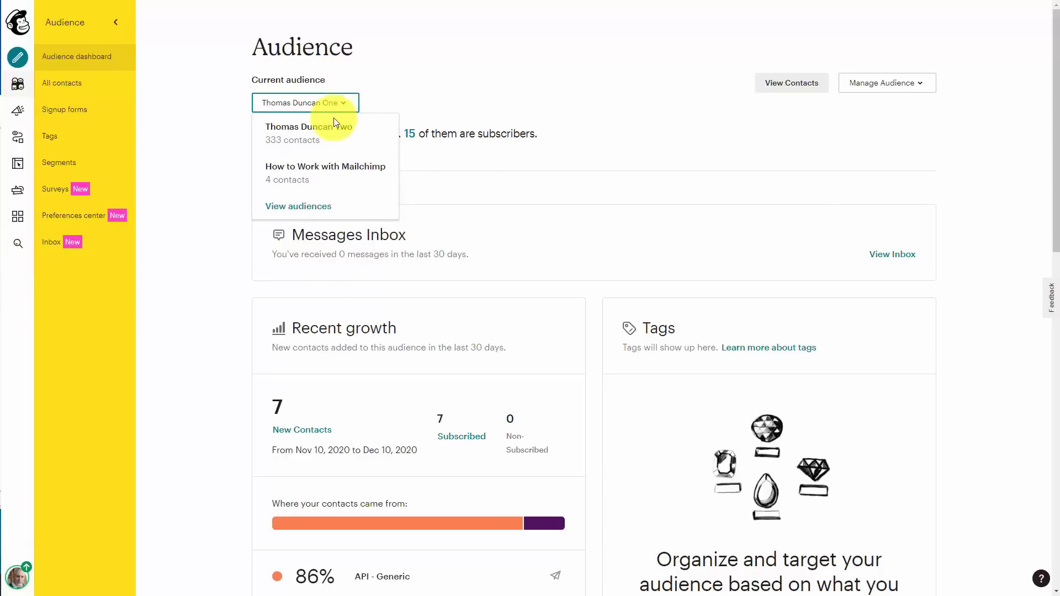
{"action": "left_click", "coordinate": [305, 208]}
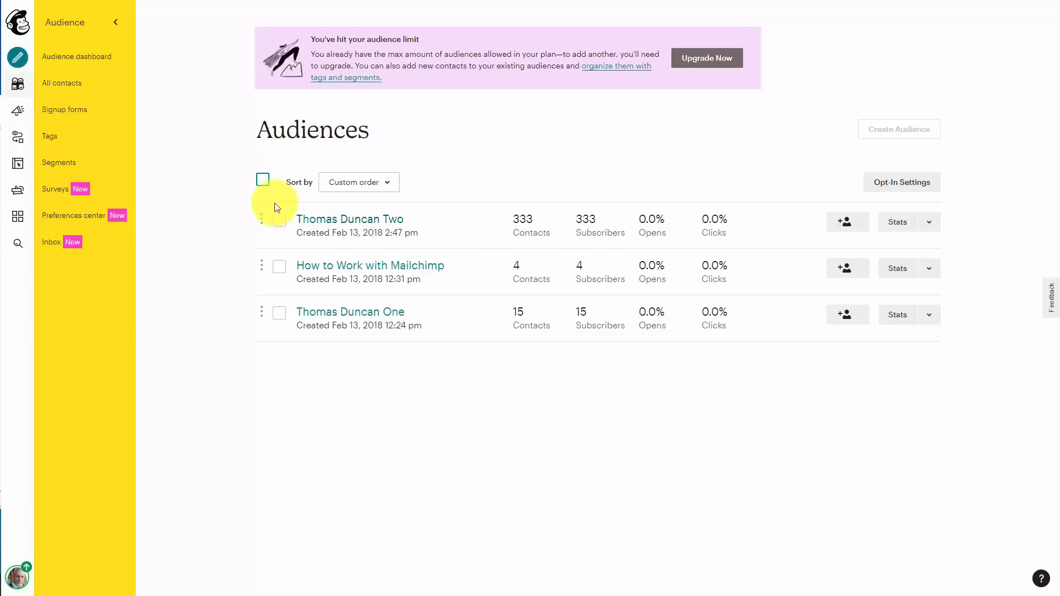
Step: Select all audiences, delete the two deletable ones, then look at paid plans for more audiences
{"action": "left_click", "coordinate": [263, 182]}
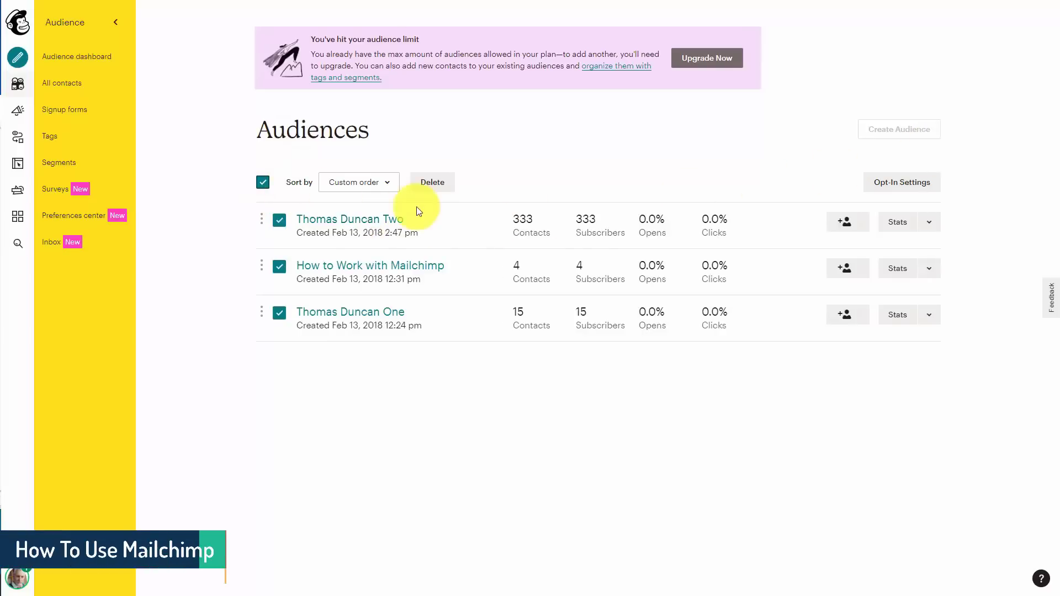
{"action": "left_click", "coordinate": [430, 190]}
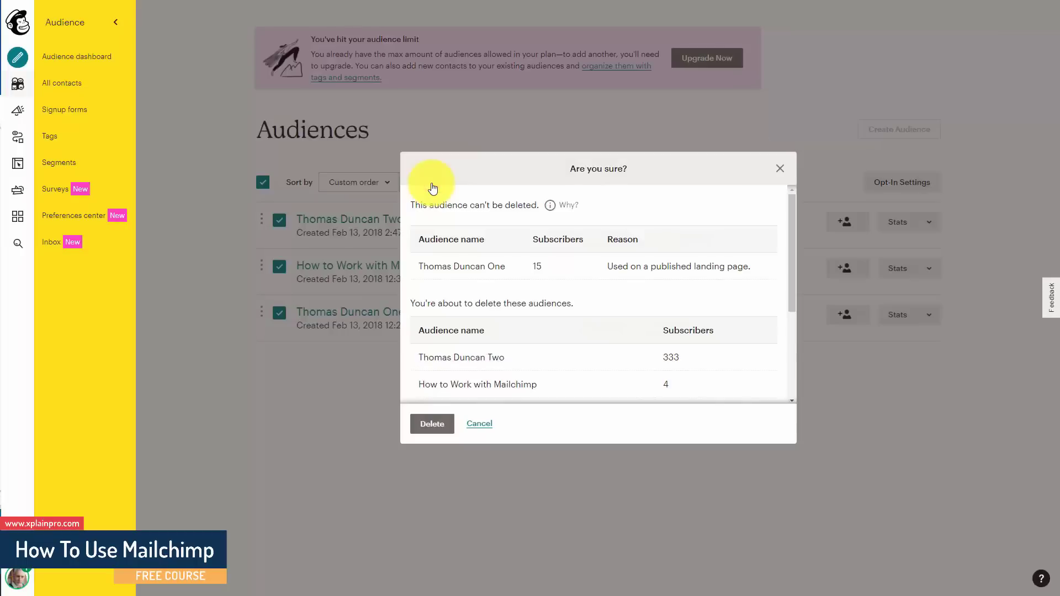
{"action": "left_click", "coordinate": [428, 425]}
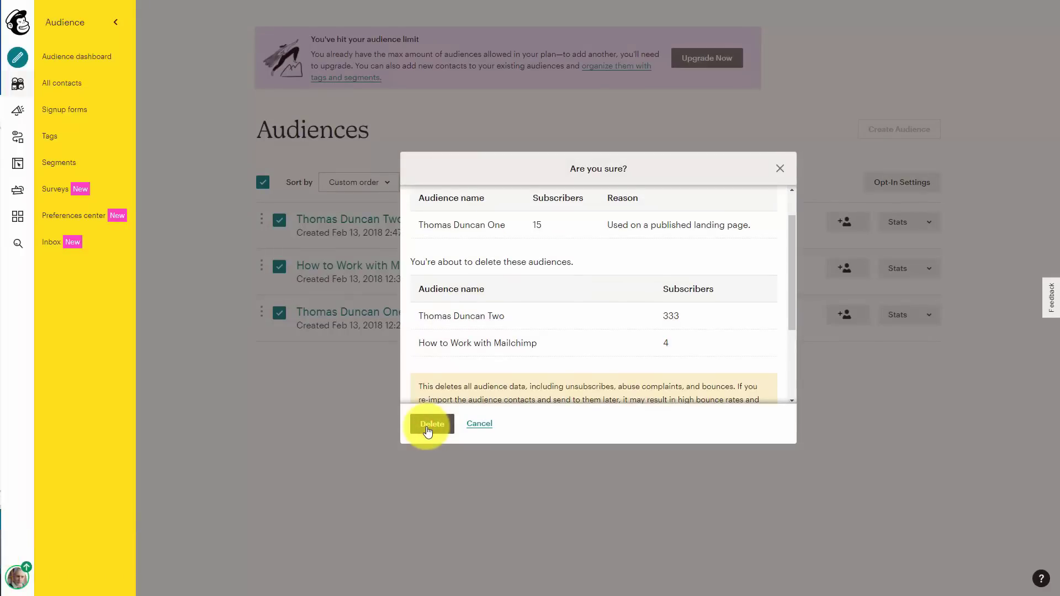
{"action": "left_click", "coordinate": [427, 429]}
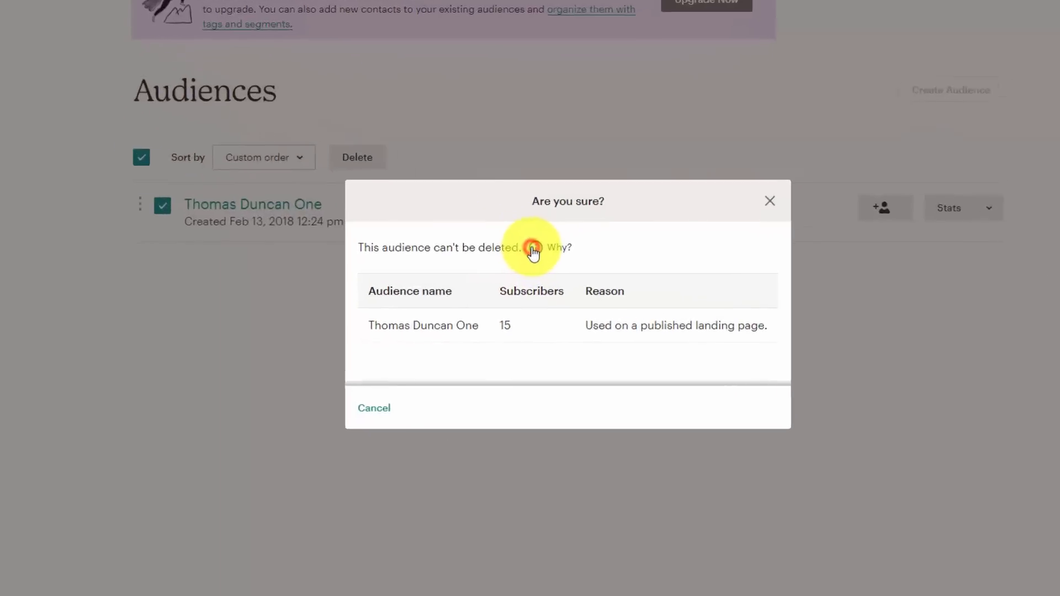
{"action": "mouse_move", "coordinate": [572, 253]}
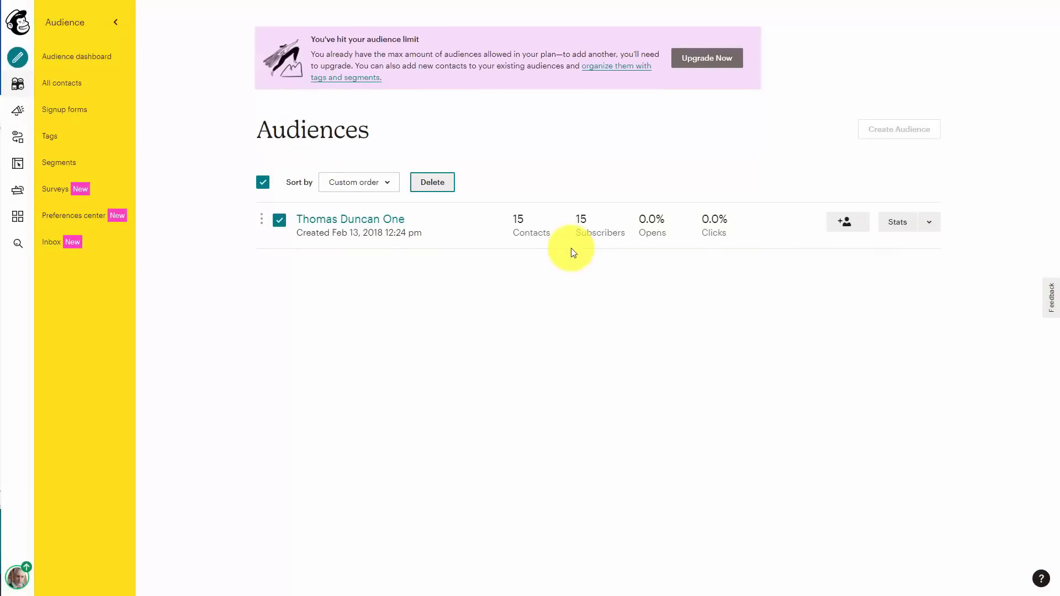
{"action": "left_click", "coordinate": [700, 64]}
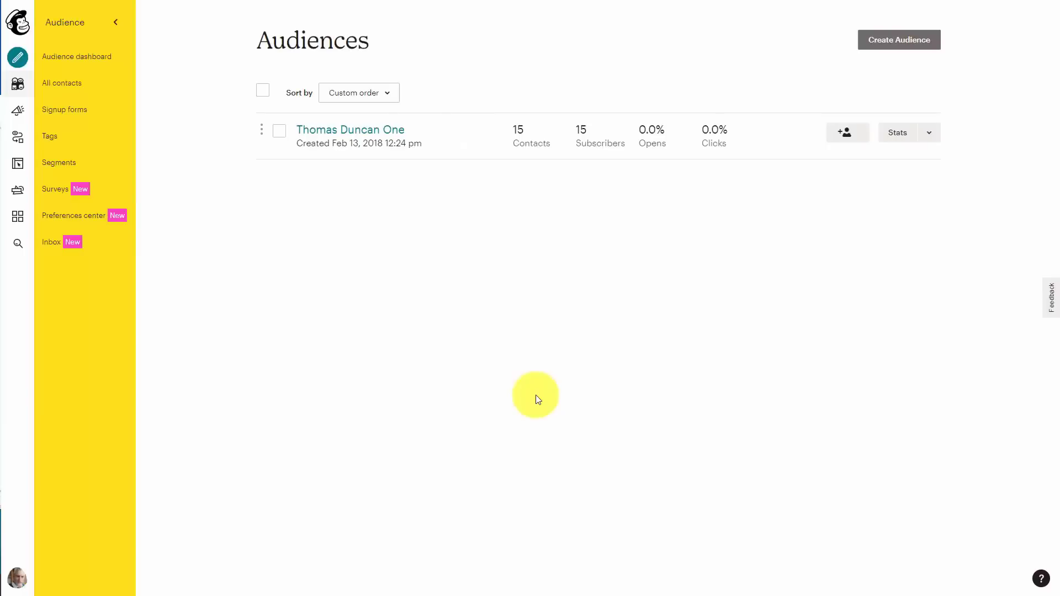
Step: Start a new audience named 'Video Tutorials' that uses the account's own domain for campaign URLs
{"action": "left_click", "coordinate": [882, 44]}
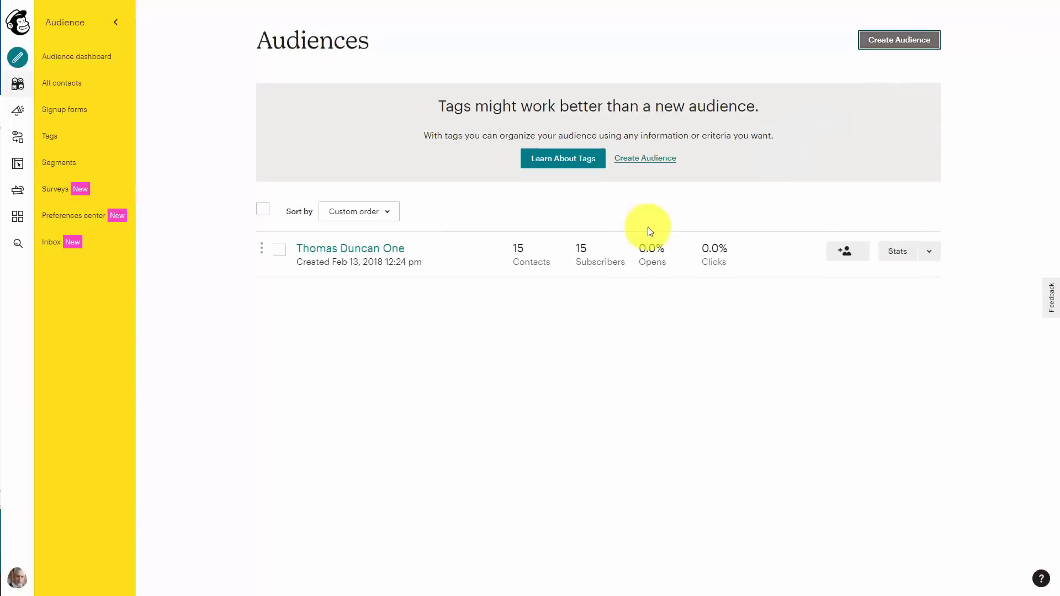
{"action": "left_click", "coordinate": [645, 159]}
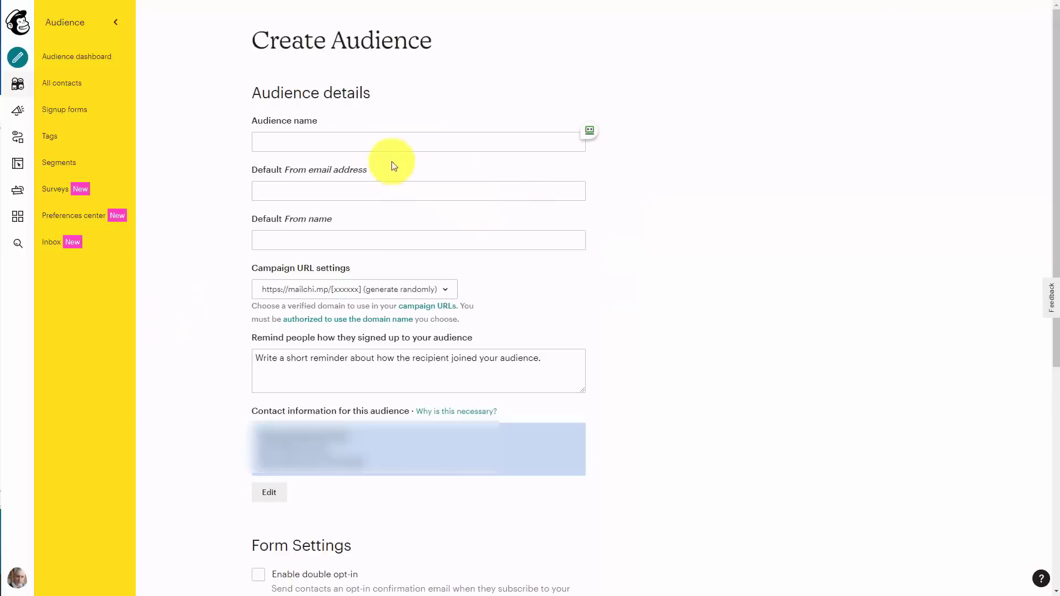
{"action": "left_click", "coordinate": [309, 137]}
{"action": "type", "text": "Video Tutorials"}
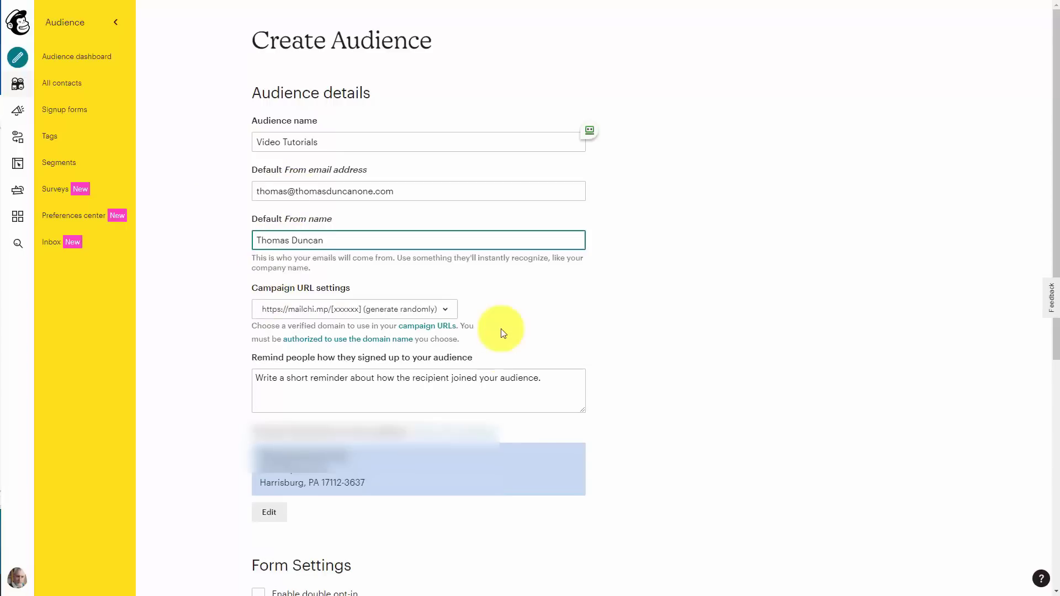
{"action": "left_click", "coordinate": [441, 313]}
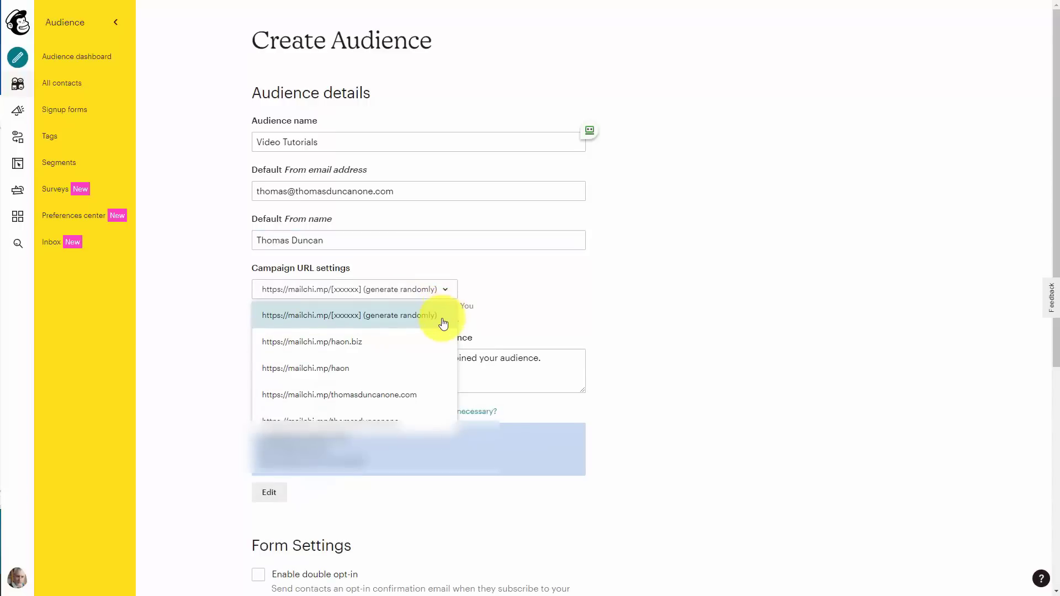
{"action": "left_click", "coordinate": [339, 395]}
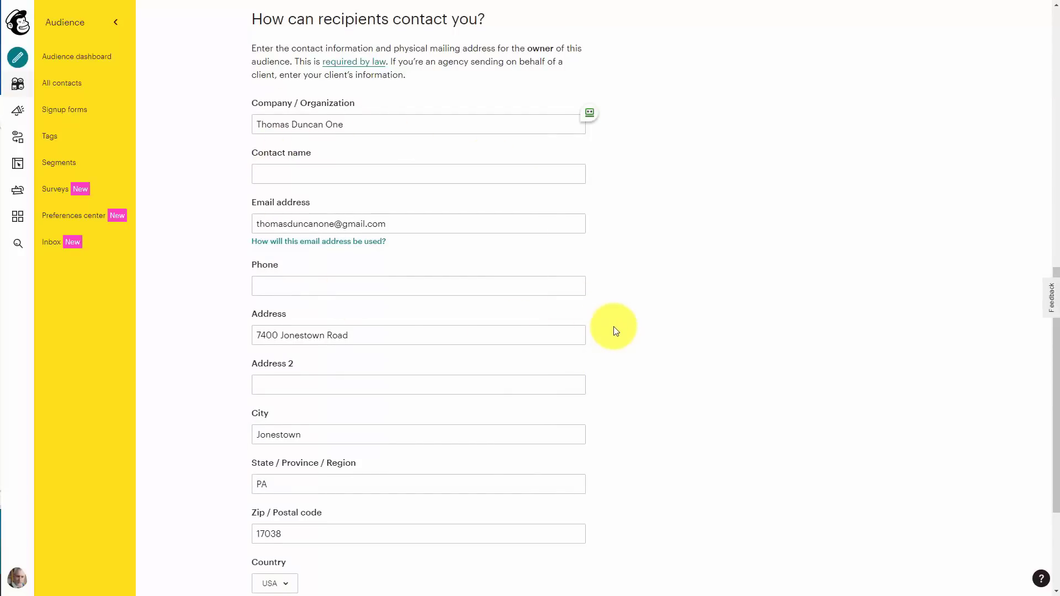
{"action": "scroll", "coordinate": [617, 331], "scroll_direction": "down", "scroll_amount": 3}
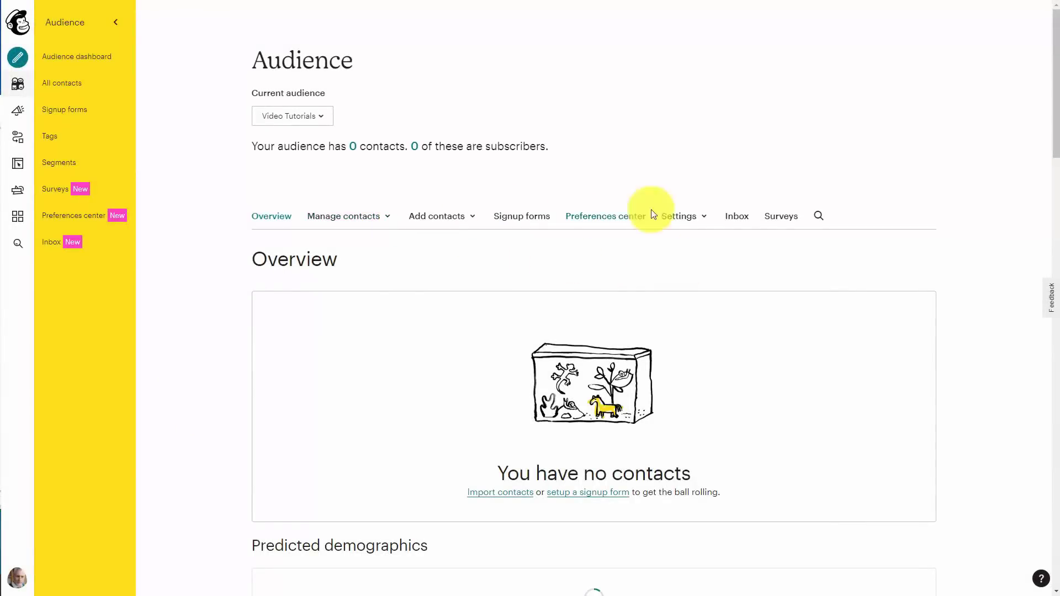
Step: Save the audience name and defaults with 'Send a final welcome email' left unchecked
{"action": "left_click", "coordinate": [706, 218]}
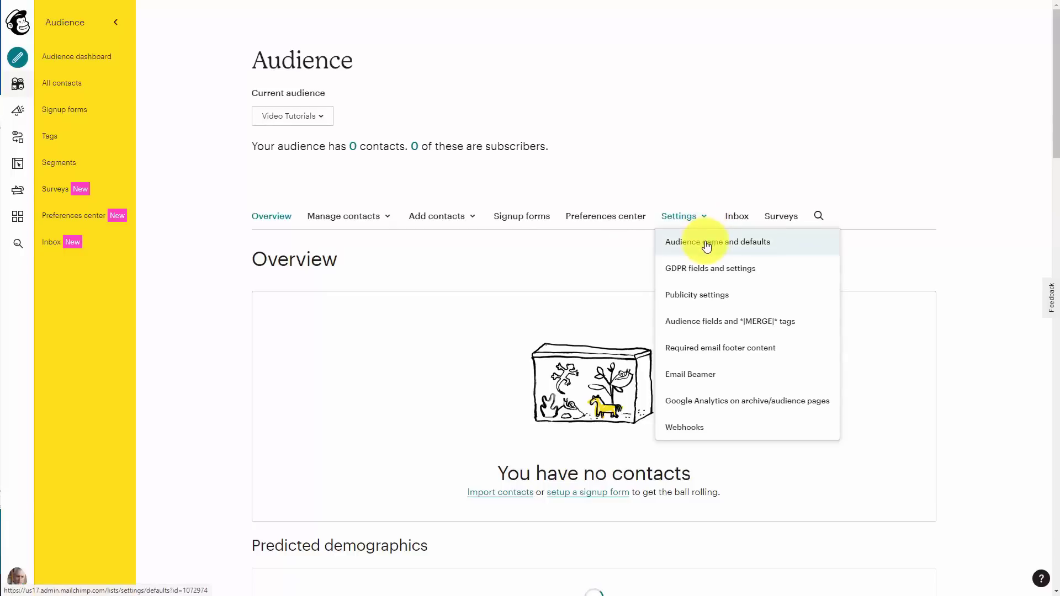
{"action": "left_click", "coordinate": [707, 247]}
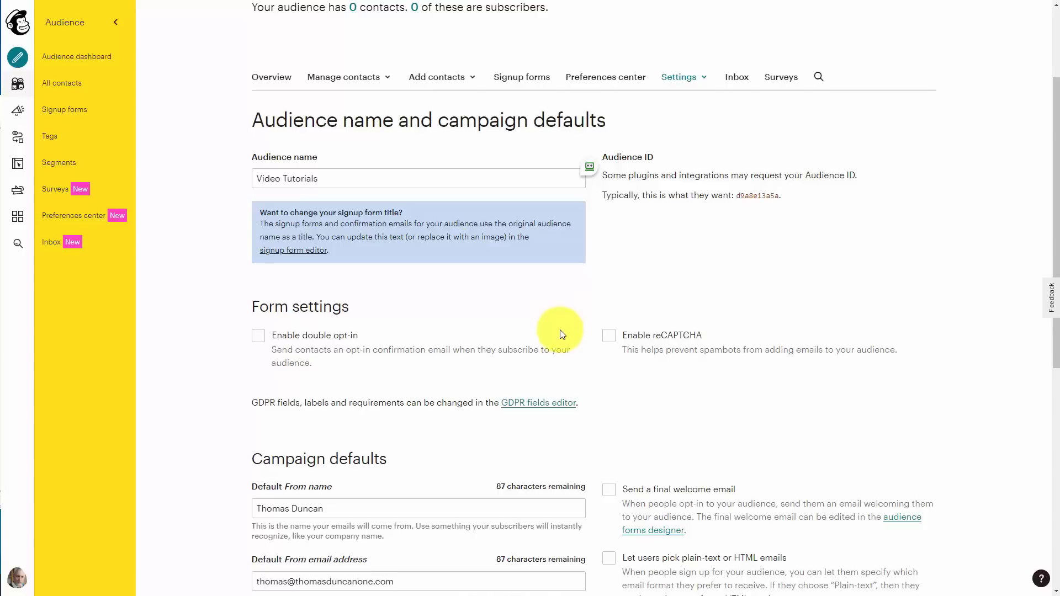
{"action": "scroll", "coordinate": [547, 345], "scroll_direction": "down", "scroll_amount": 5}
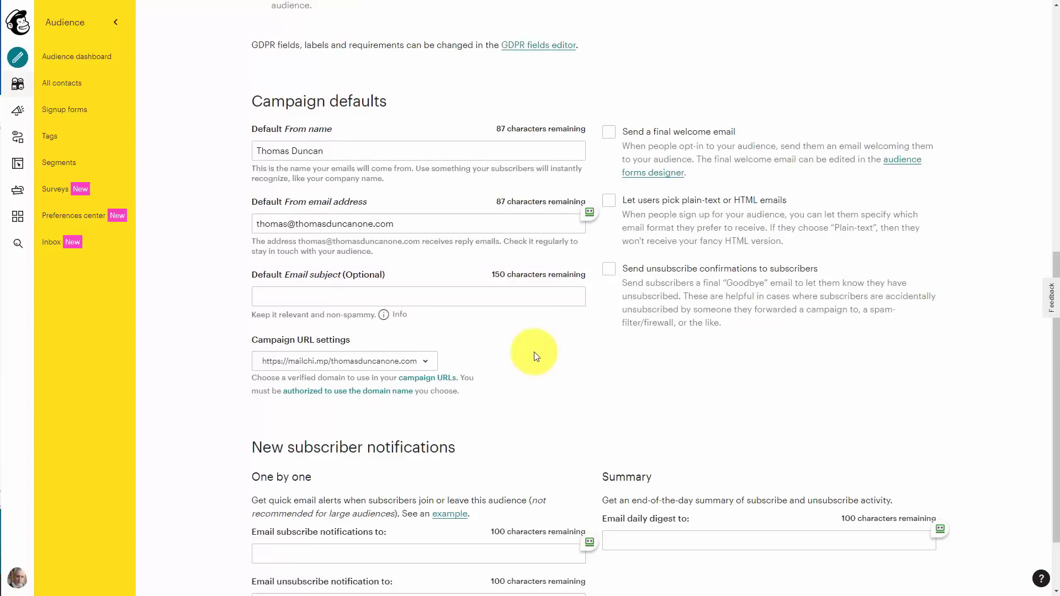
{"action": "left_click", "coordinate": [609, 133]}
{"action": "left_click", "coordinate": [609, 133]}
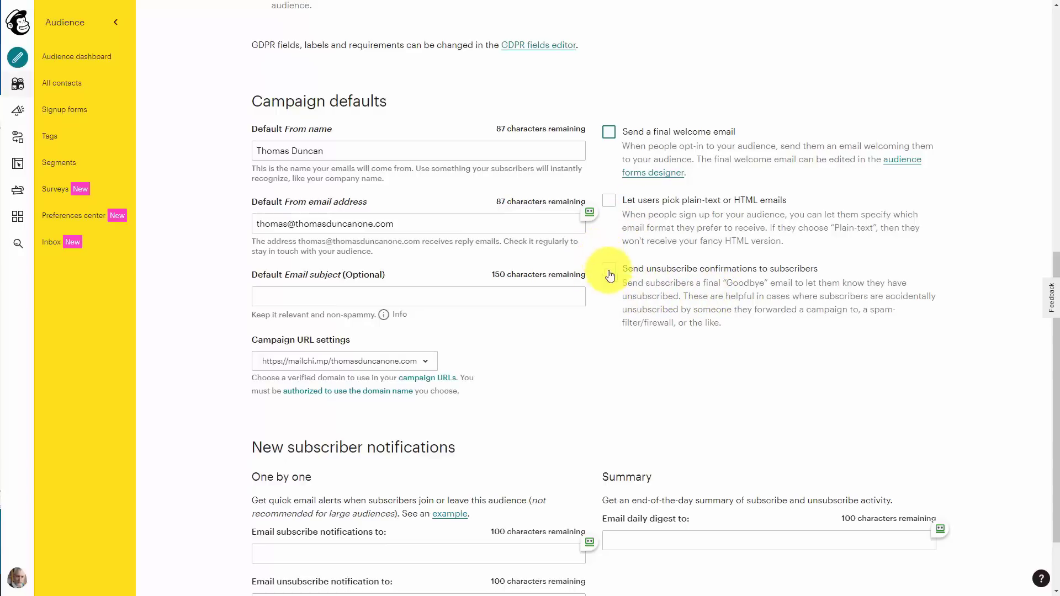
{"action": "scroll", "coordinate": [639, 382], "scroll_direction": "down", "scroll_amount": 2}
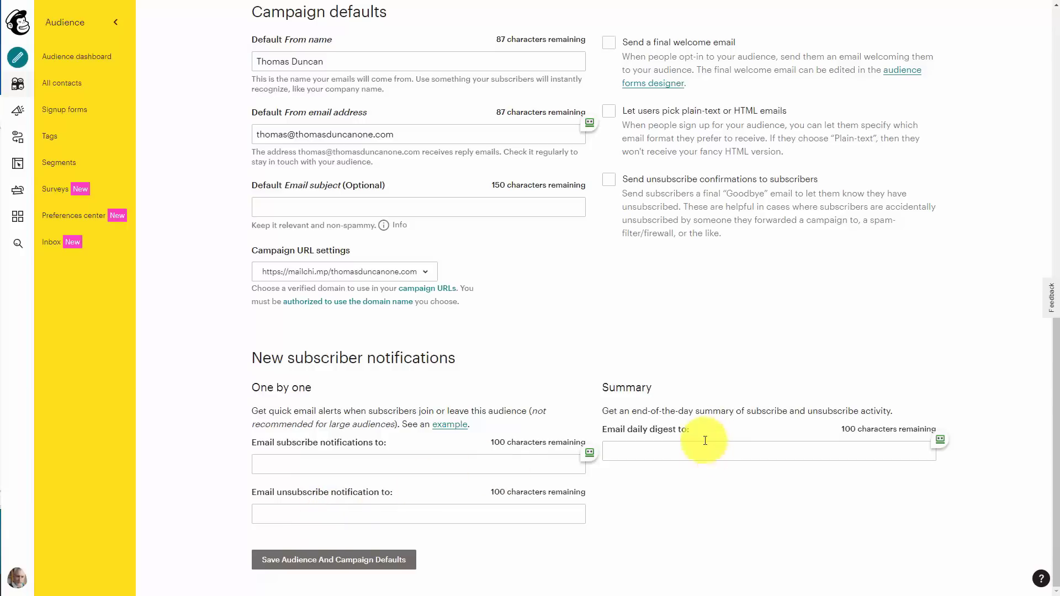
{"action": "left_click", "coordinate": [353, 565]}
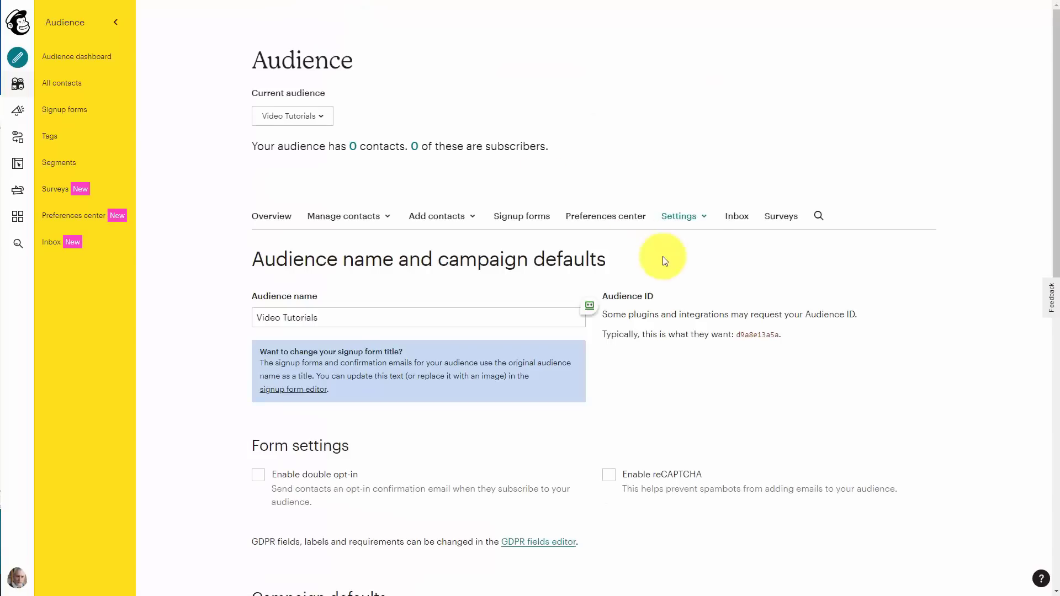
Step: Look over the GDPR fields and settings, then return to the Settings menu
{"action": "left_click", "coordinate": [705, 218]}
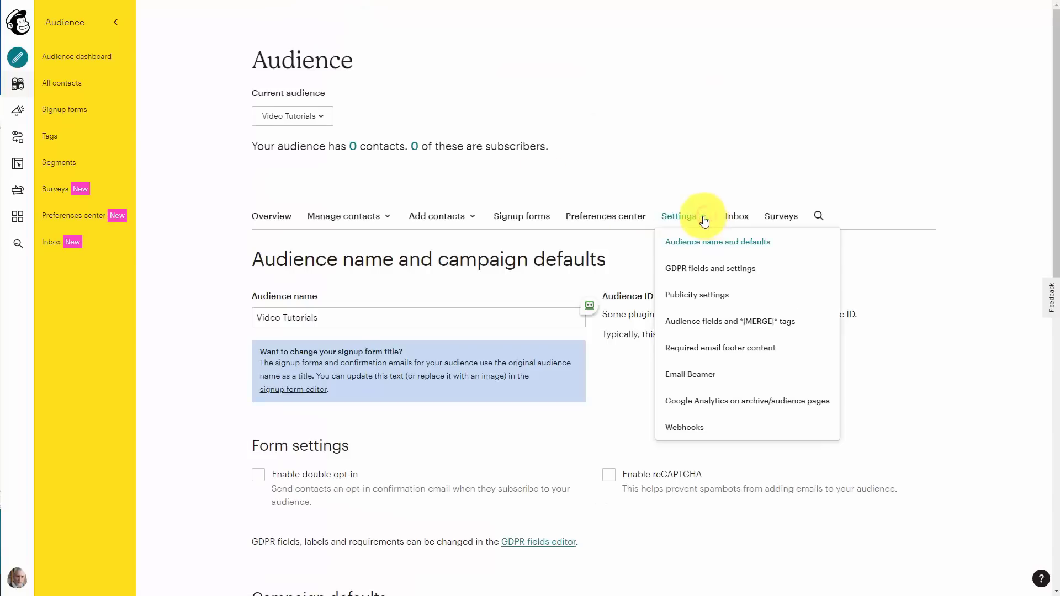
{"action": "left_click", "coordinate": [687, 270]}
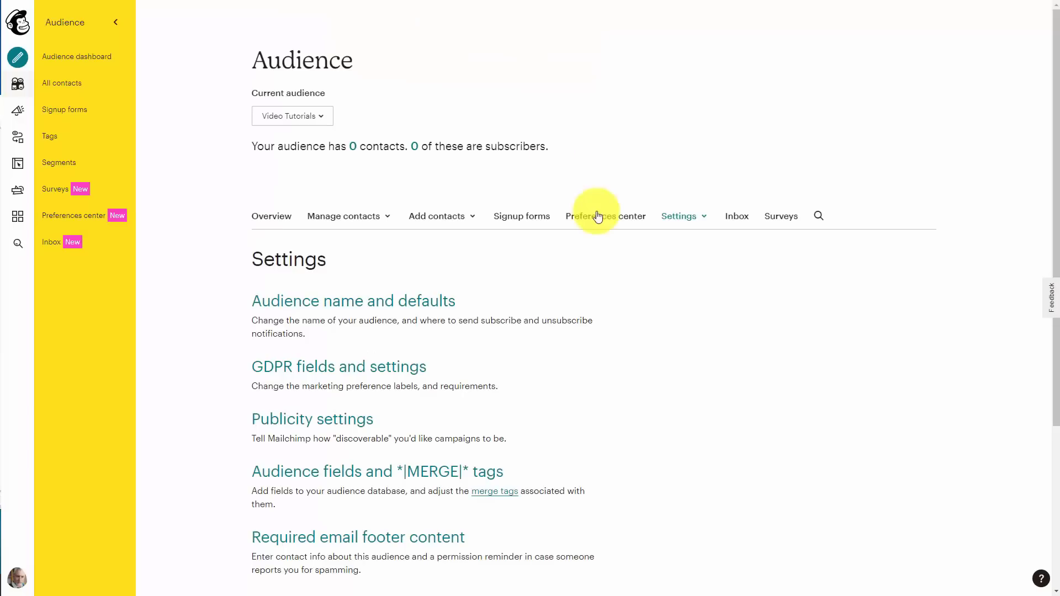
{"action": "left_click", "coordinate": [699, 218]}
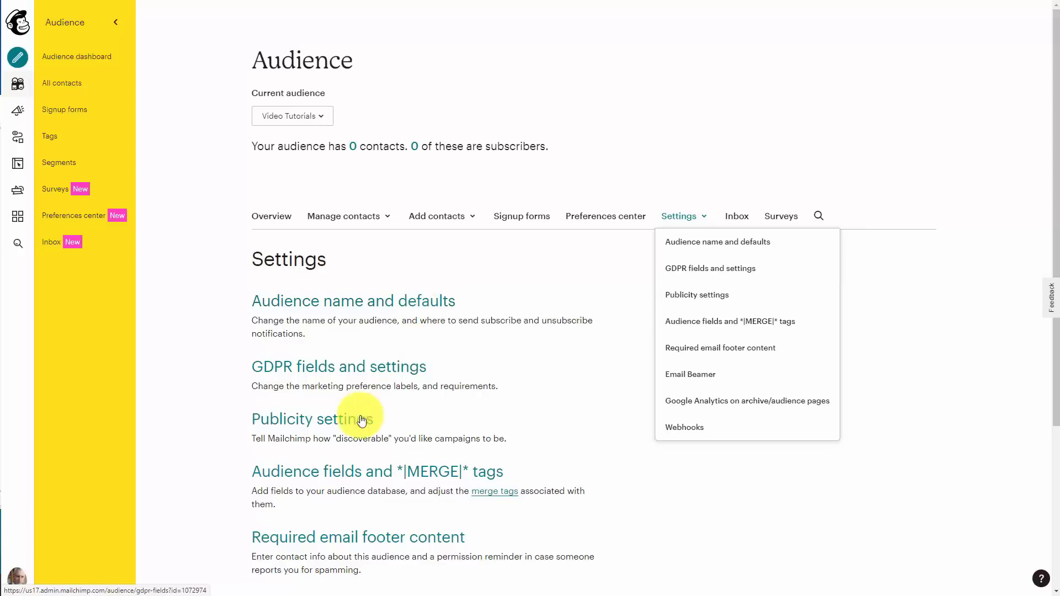
Step: Save the publicity settings with 'Activate the Archive Bar' kept on
{"action": "left_click", "coordinate": [322, 423]}
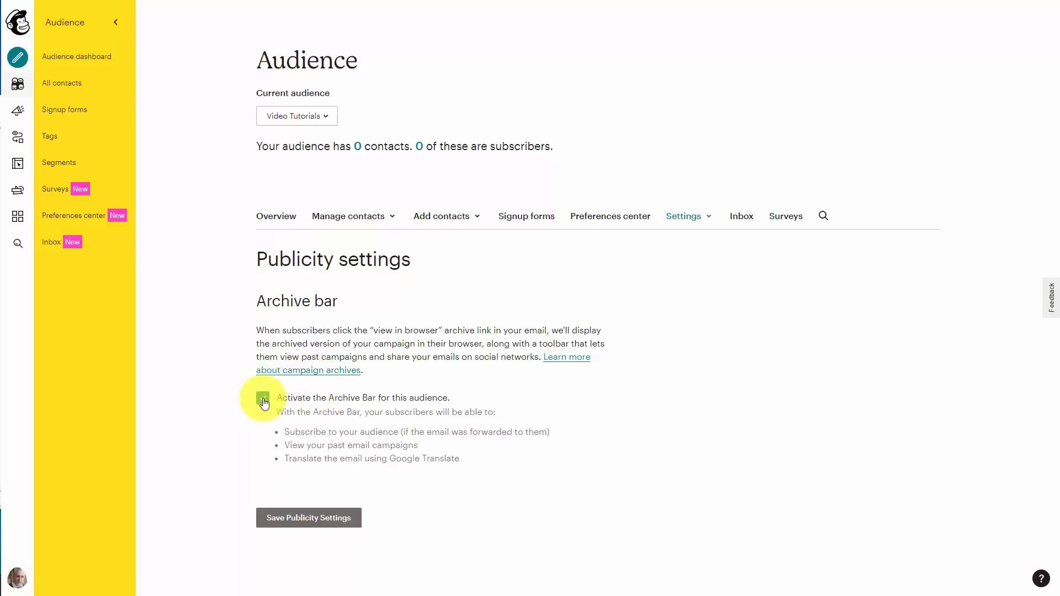
{"action": "left_click", "coordinate": [324, 523]}
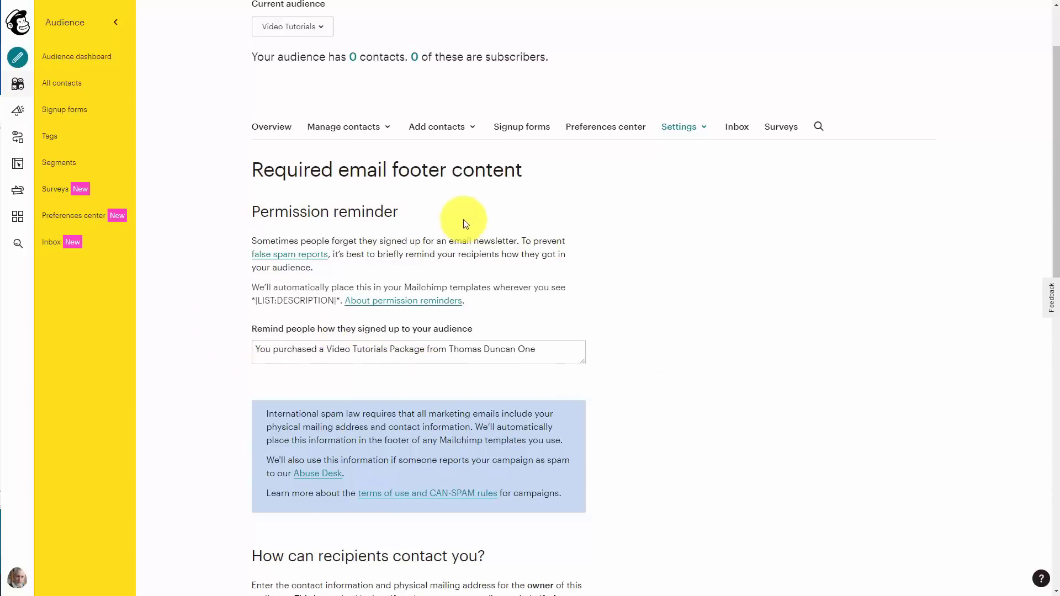
Step: Scroll the audience settings down toward the Webhooks page
{"action": "scroll", "coordinate": [235, 287], "scroll_direction": "down", "scroll_amount": 10}
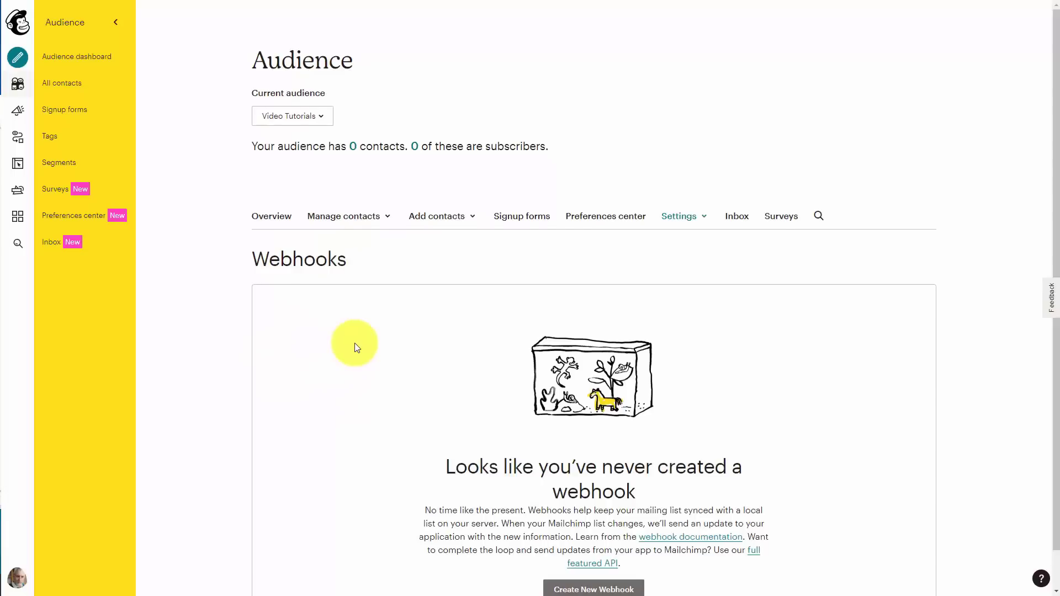
Step: Scroll through the Video Tutorials Webhooks page, confirming no webhooks exist
{"action": "scroll", "coordinate": [356, 348], "scroll_direction": "down", "scroll_amount": 2}
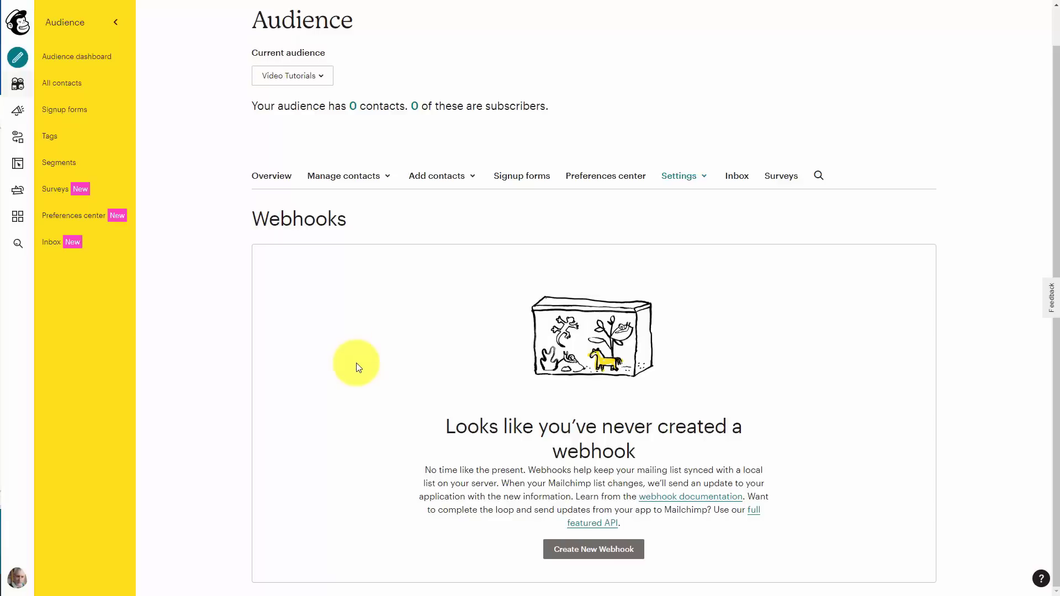
{"action": "scroll", "coordinate": [356, 362], "scroll_direction": "up", "scroll_amount": 1}
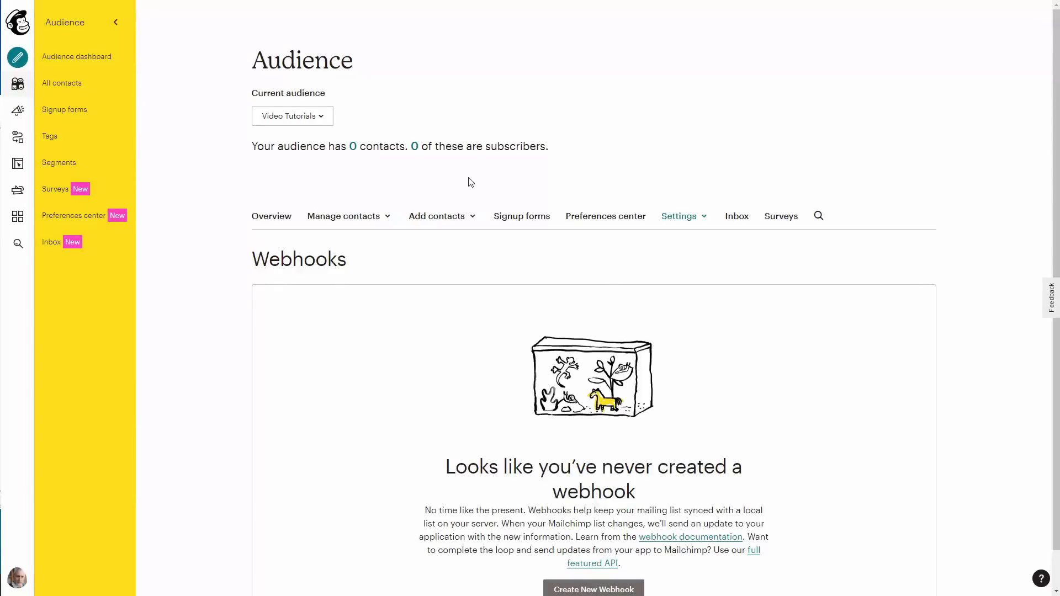
{"action": "scroll", "coordinate": [470, 182], "scroll_direction": "down", "scroll_amount": 1}
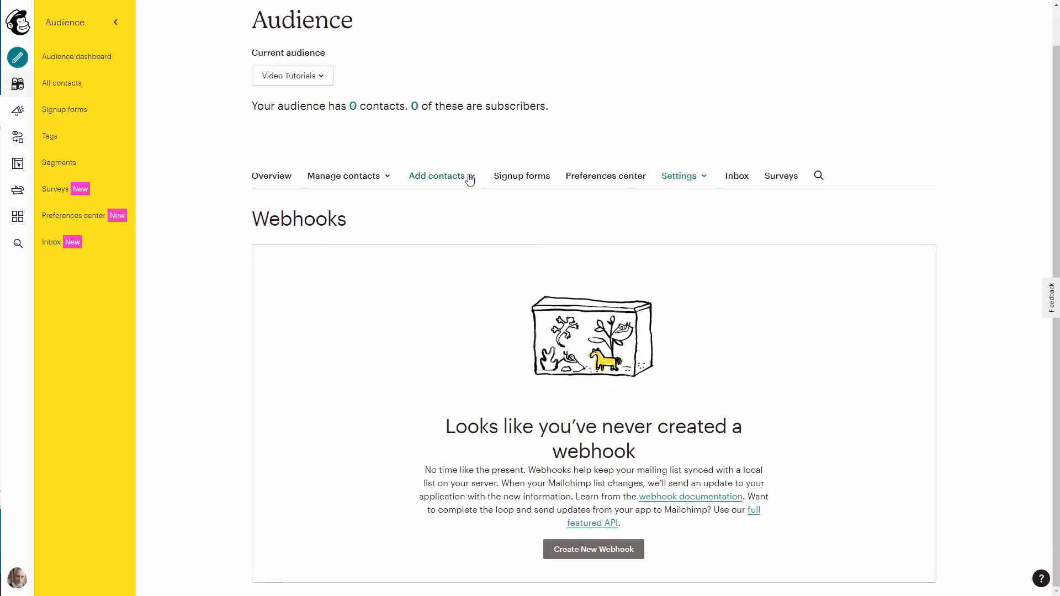
Step: Add a single subscriber by hand and confirm permission to email them
{"action": "left_click", "coordinate": [470, 180]}
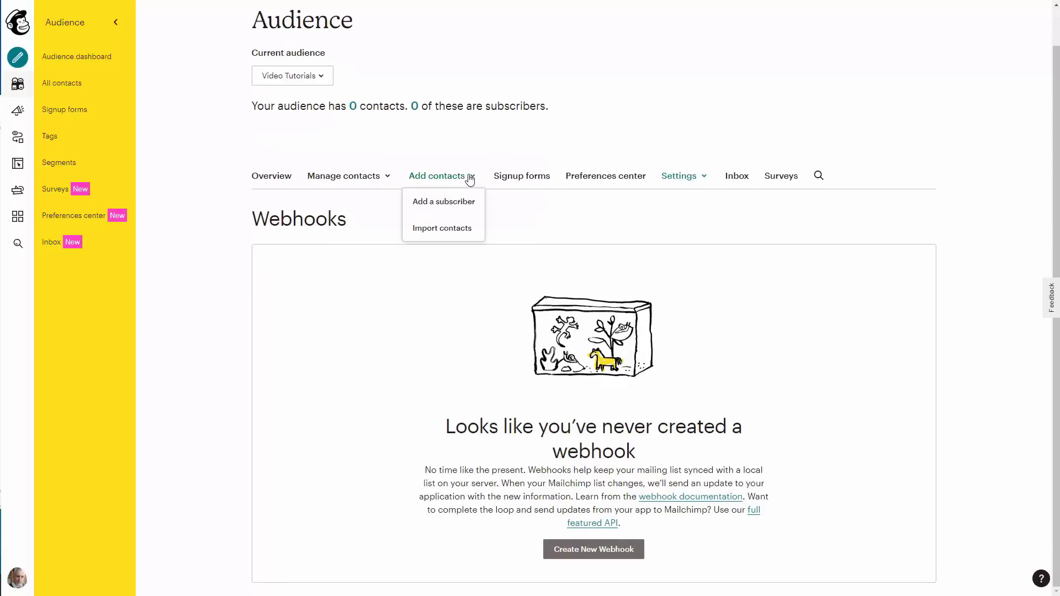
{"action": "left_click", "coordinate": [449, 203]}
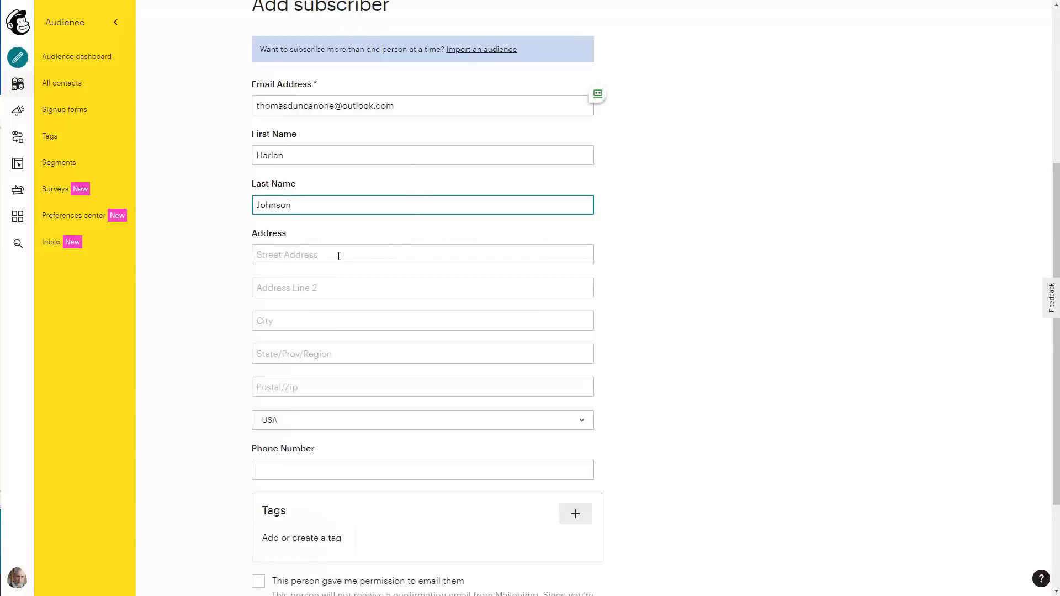
{"action": "scroll", "coordinate": [339, 265], "scroll_direction": "down", "scroll_amount": 2}
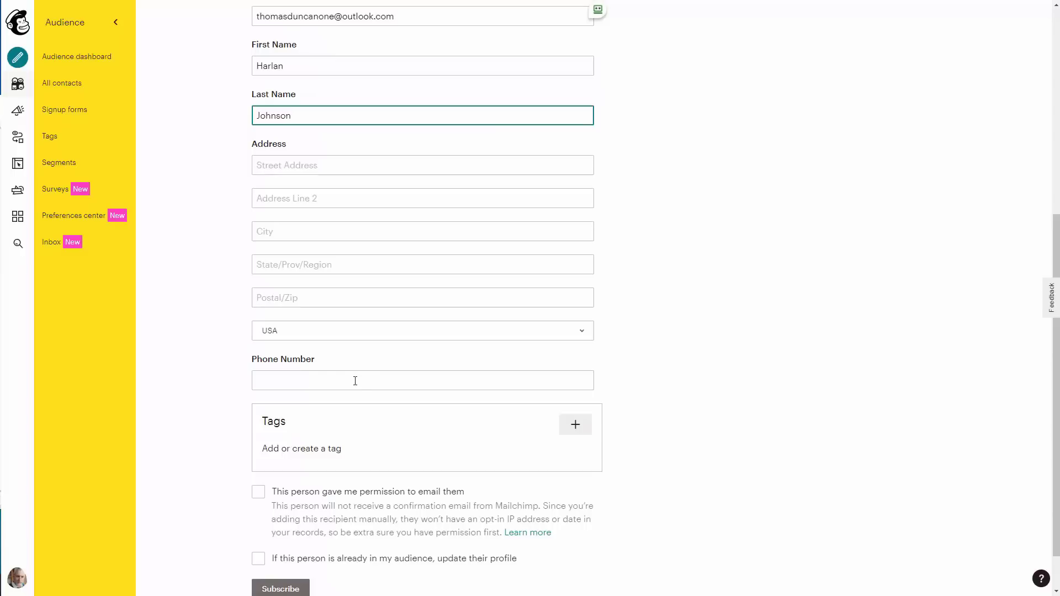
{"action": "scroll", "coordinate": [355, 380], "scroll_direction": "up", "scroll_amount": 4}
{"action": "scroll", "coordinate": [355, 383], "scroll_direction": "down", "scroll_amount": 4}
{"action": "scroll", "coordinate": [193, 430], "scroll_direction": "down", "scroll_amount": 1}
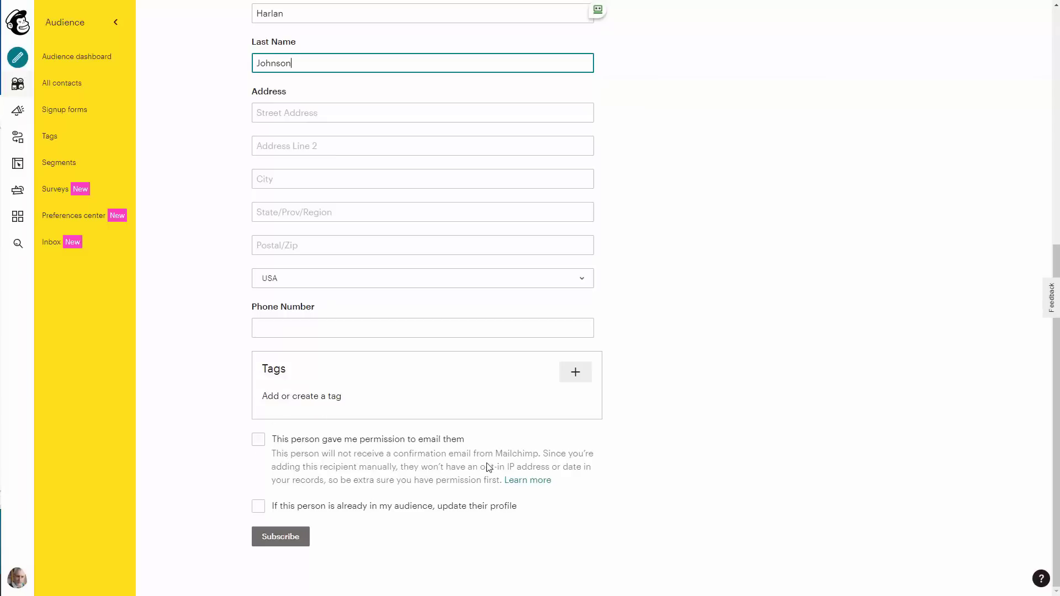
{"action": "left_click", "coordinate": [259, 441]}
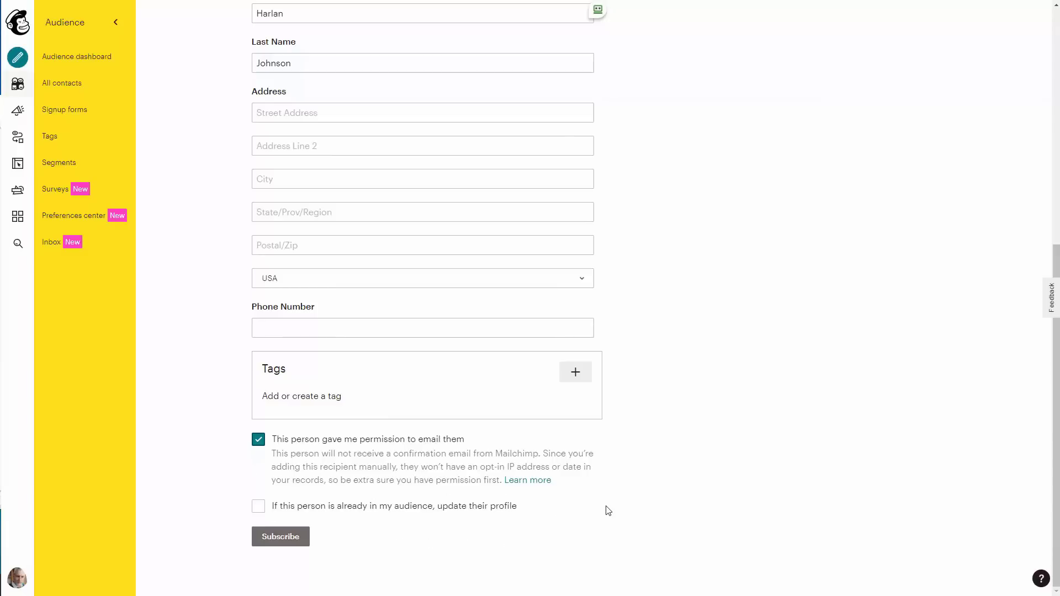
Step: Tick 'If this person is already in my audience, update their profile'
{"action": "scroll", "coordinate": [529, 491], "scroll_direction": "up", "scroll_amount": 3}
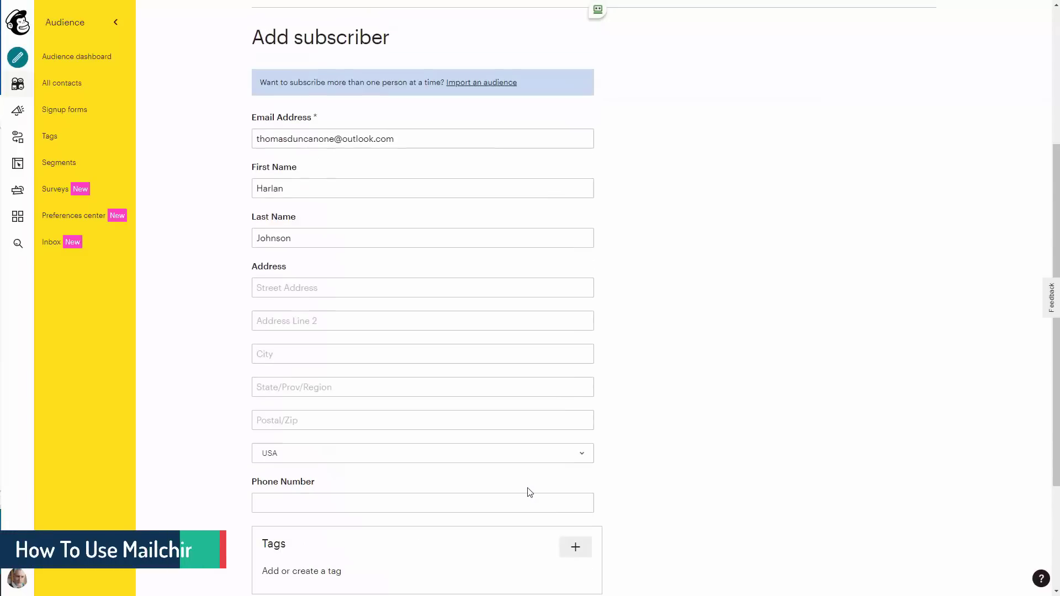
{"action": "scroll", "coordinate": [530, 492], "scroll_direction": "down", "scroll_amount": 3}
{"action": "scroll", "coordinate": [514, 469], "scroll_direction": "up", "scroll_amount": 2}
{"action": "scroll", "coordinate": [336, 270], "scroll_direction": "up", "scroll_amount": 2}
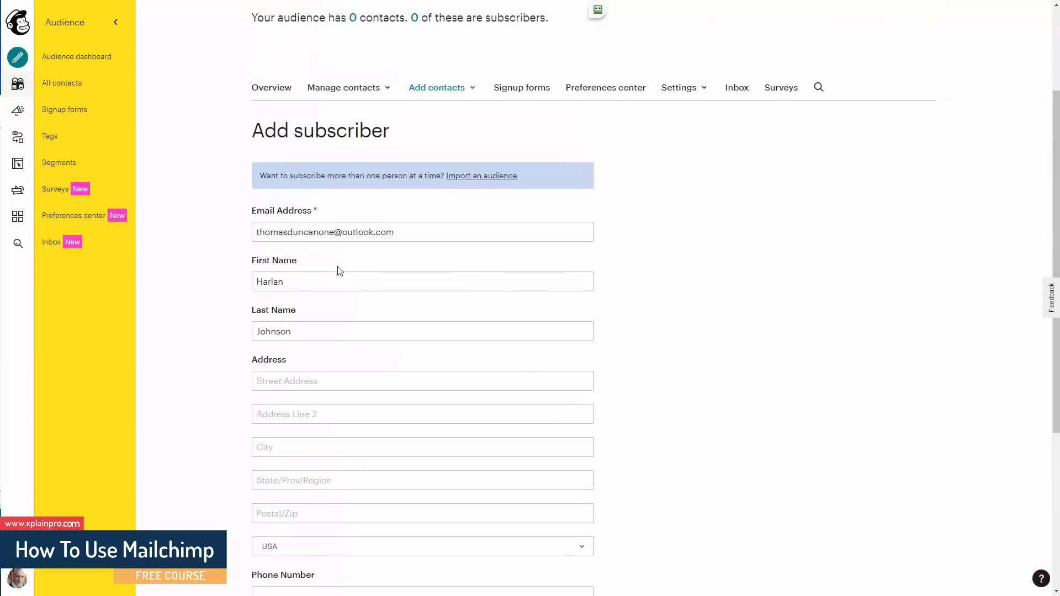
{"action": "scroll", "coordinate": [333, 309], "scroll_direction": "down", "scroll_amount": 5}
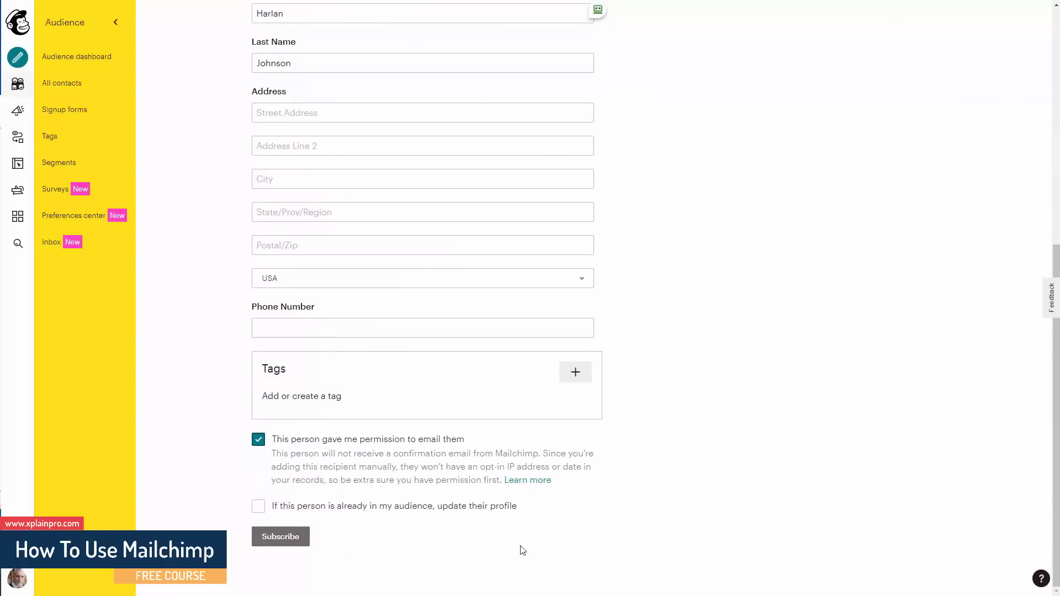
{"action": "left_click", "coordinate": [259, 508]}
{"action": "scroll", "coordinate": [464, 388], "scroll_direction": "up", "scroll_amount": 3}
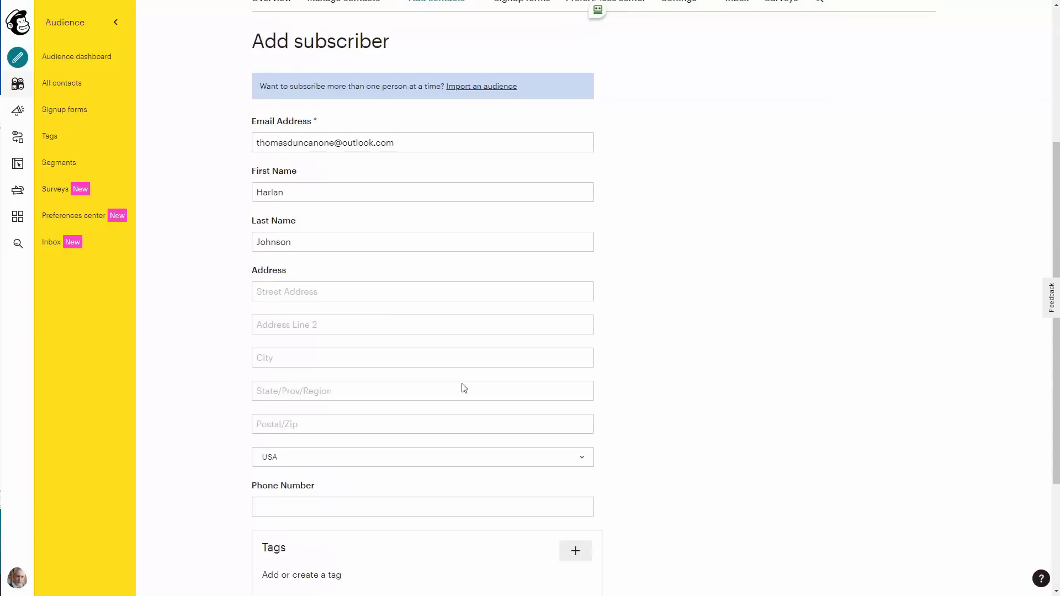
{"action": "scroll", "coordinate": [469, 318], "scroll_direction": "down", "scroll_amount": 3}
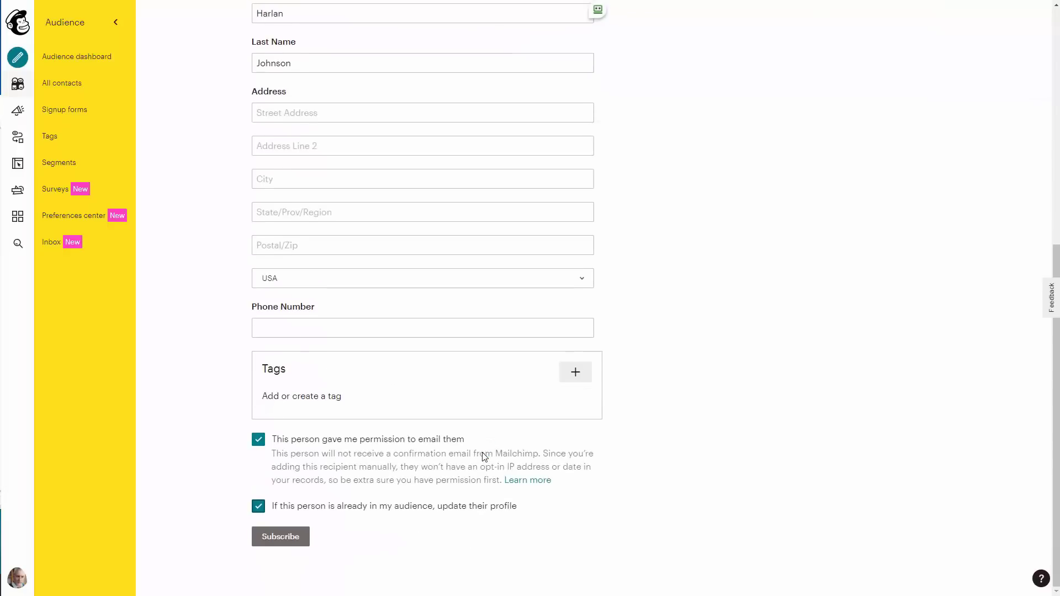
Step: Tag the contact with a newly created 'eventfortutorials' tag and subscribe them
{"action": "left_click", "coordinate": [574, 375]}
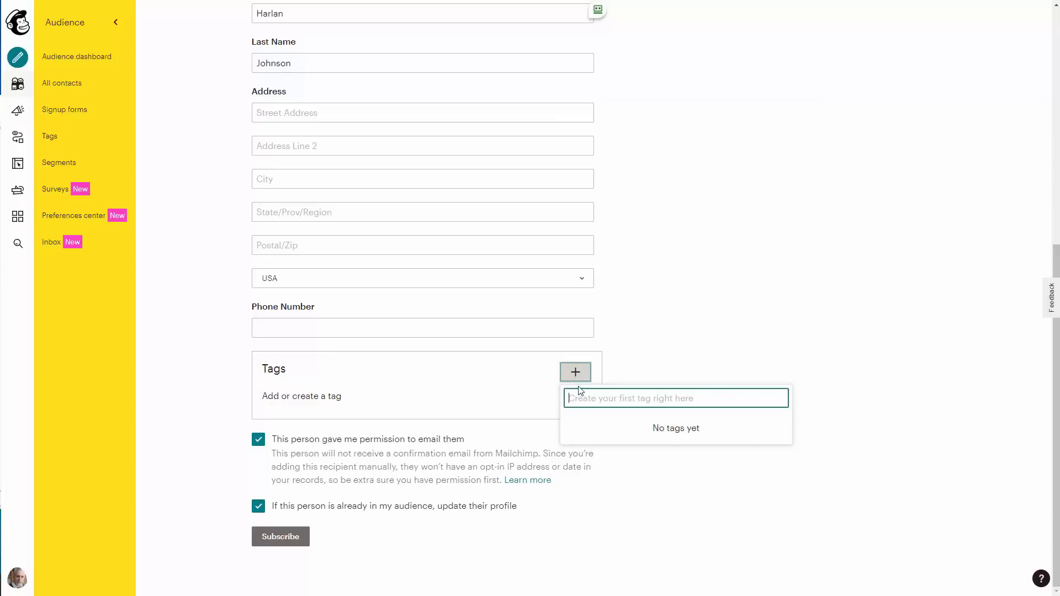
{"action": "type", "text": "eventfortutorials"}
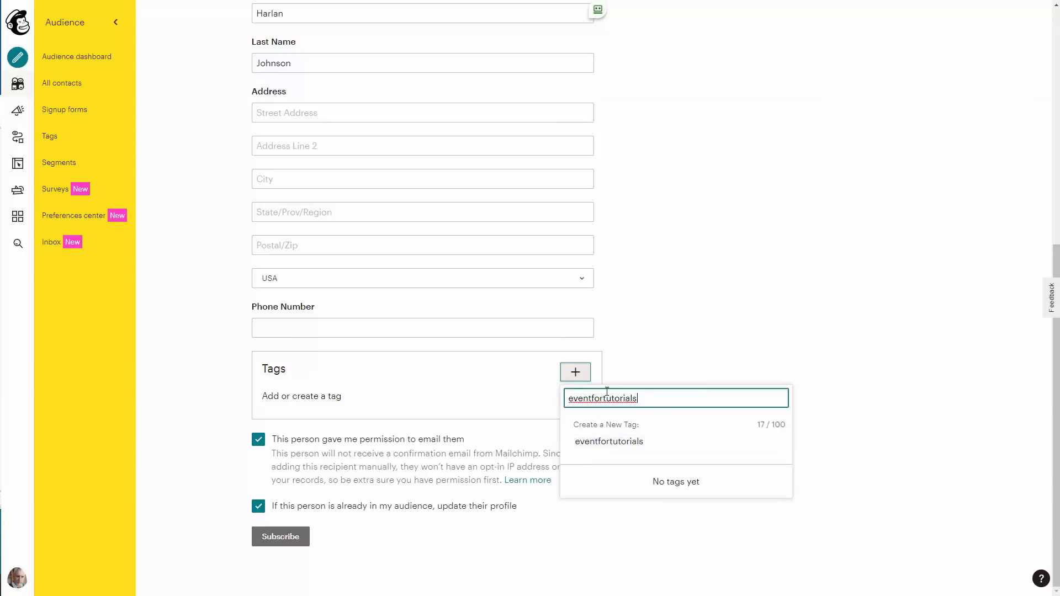
{"action": "left_click", "coordinate": [600, 446]}
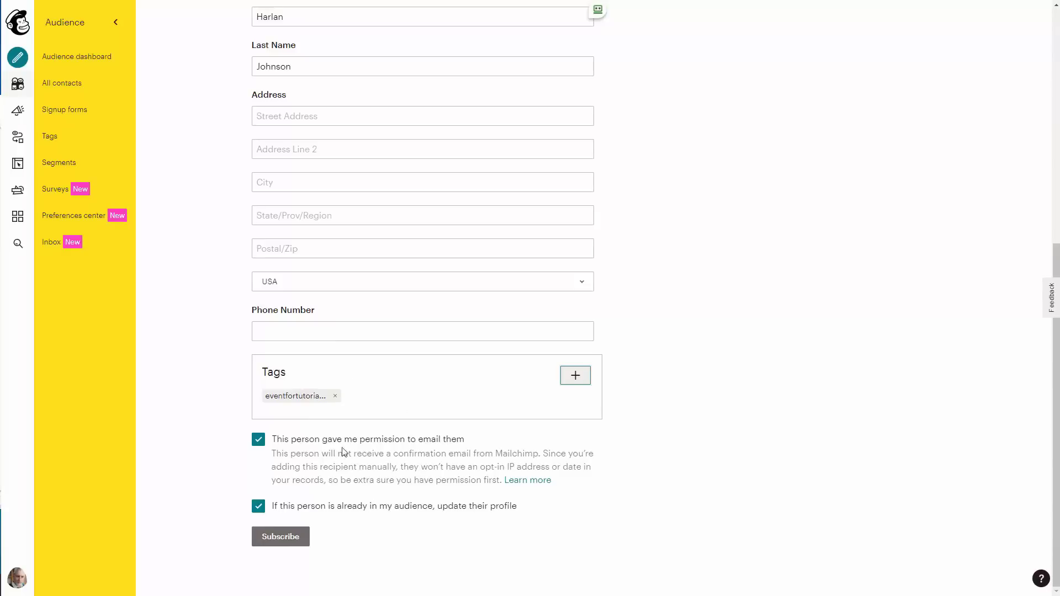
{"action": "left_click", "coordinate": [281, 536]}
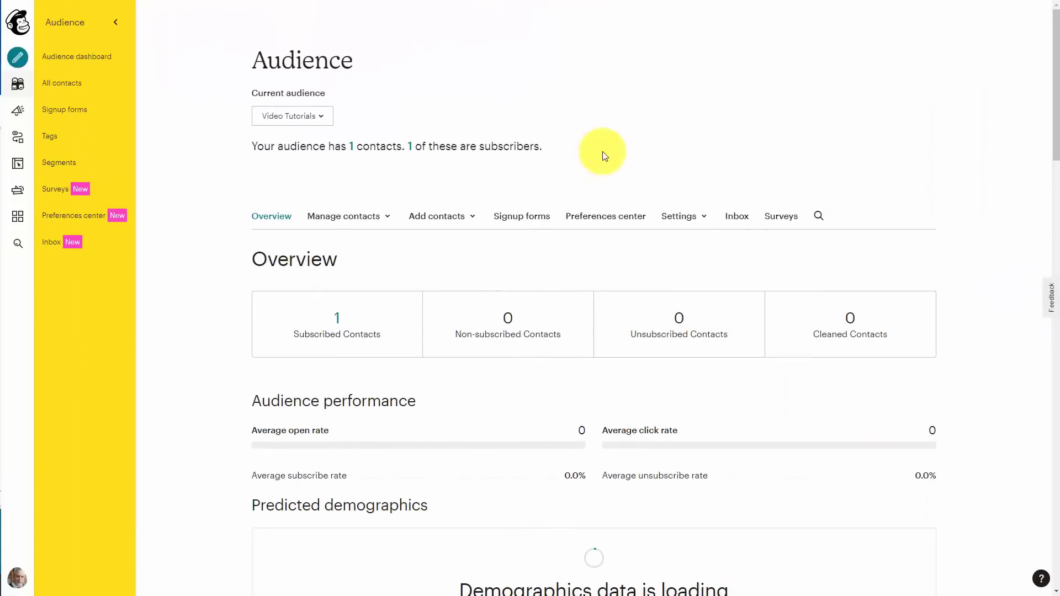
Step: Start an Import contacts flow and open the import help article with the sample CSV link
{"action": "left_click", "coordinate": [474, 217]}
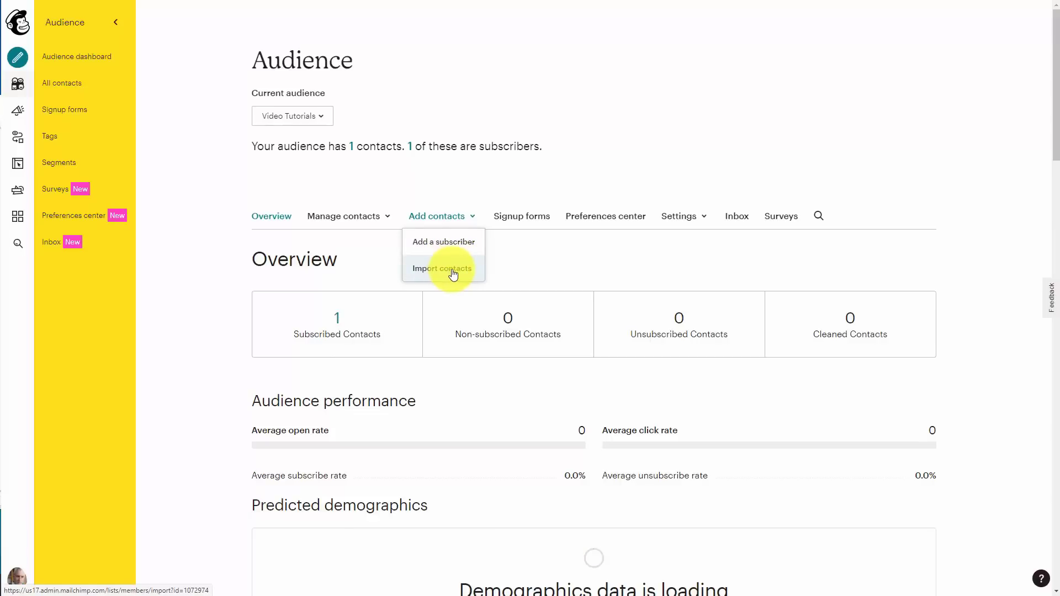
{"action": "left_click", "coordinate": [450, 271]}
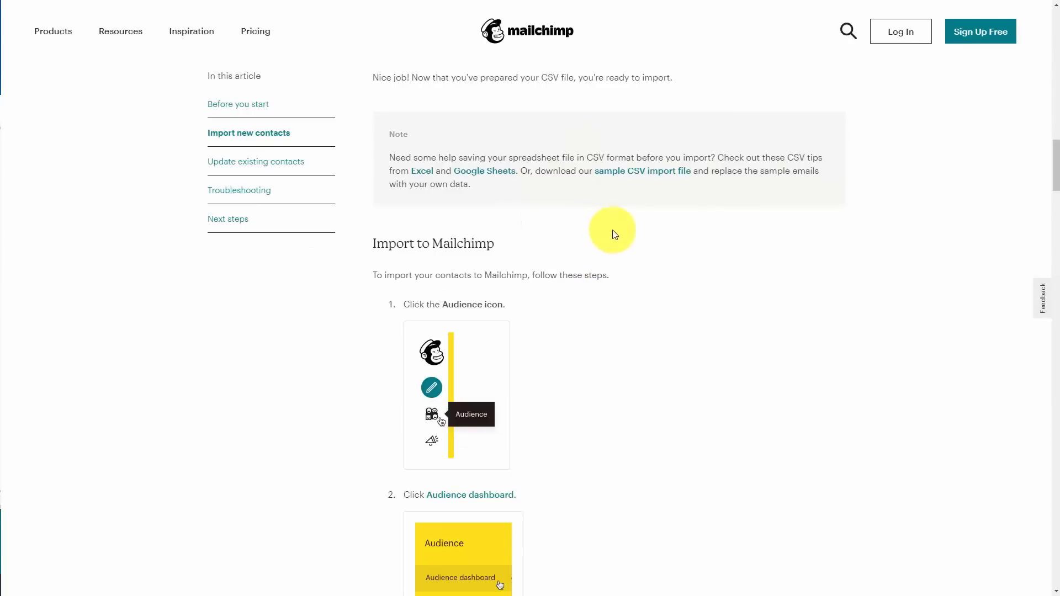
Step: Download the sample CSV import file and open it in Excel
{"action": "left_click", "coordinate": [629, 176]}
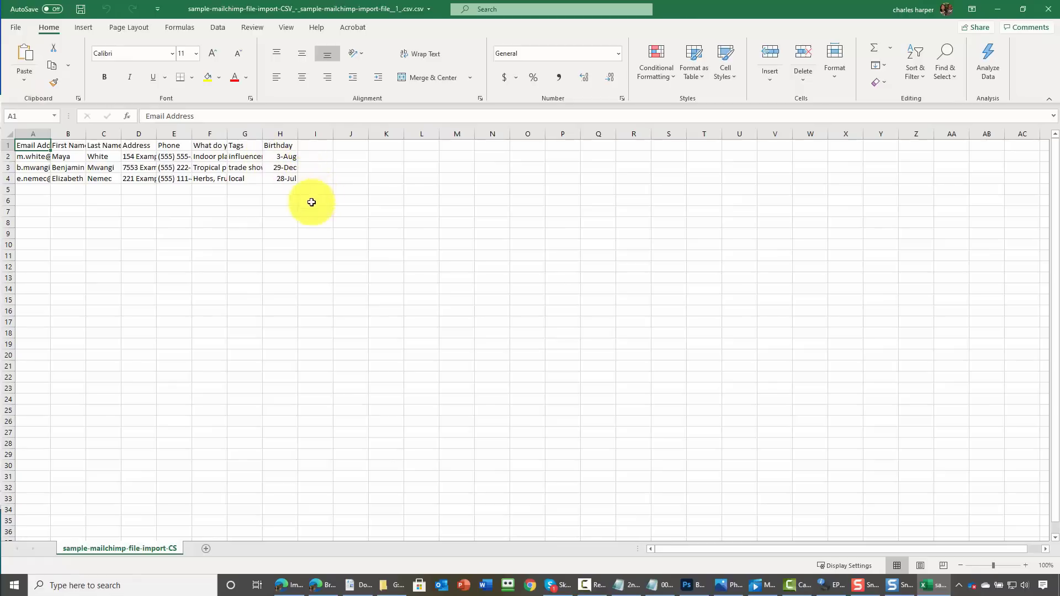
Step: Clear columns D through H in the sample CSV, keeping only email, first name and last name
{"action": "left_click", "coordinate": [152, 133]}
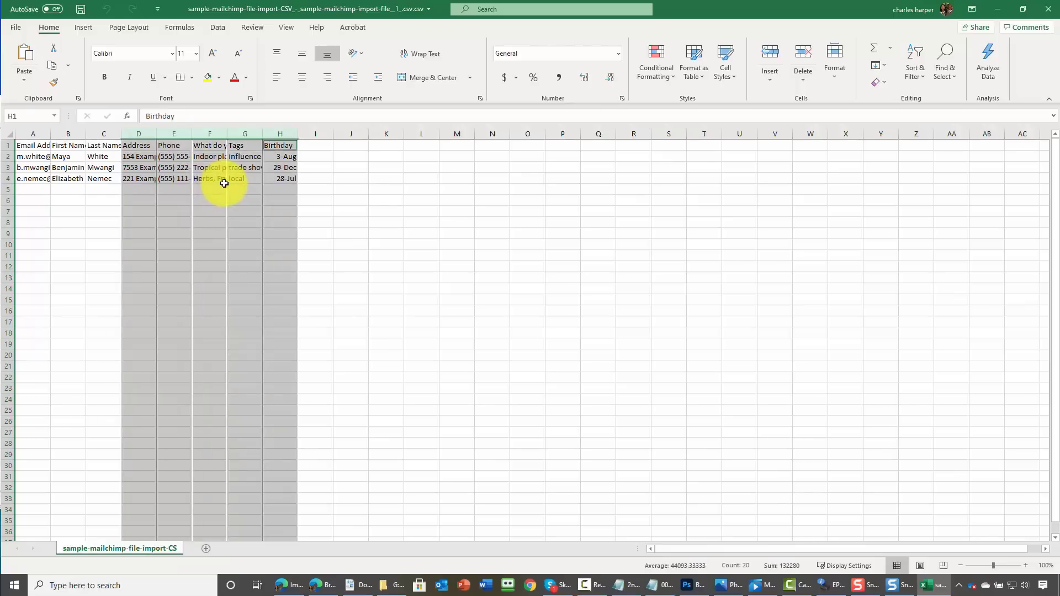
{"action": "key", "text": "Delete"}
{"action": "left_click", "coordinate": [138, 377]}
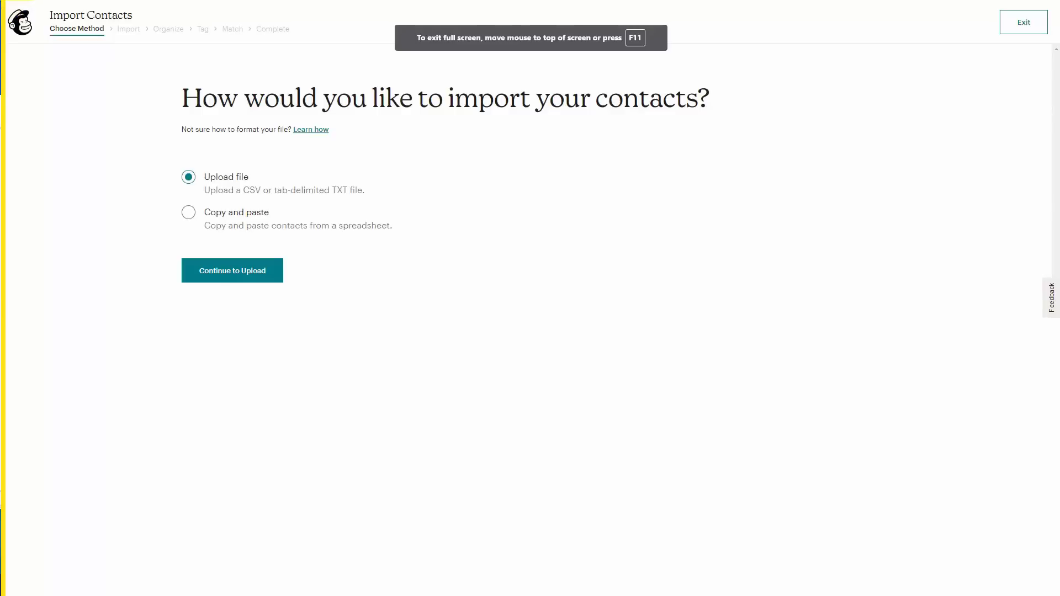
Step: Keep 'Upload file' as the import method and continue to the upload step
{"action": "left_click", "coordinate": [255, 276]}
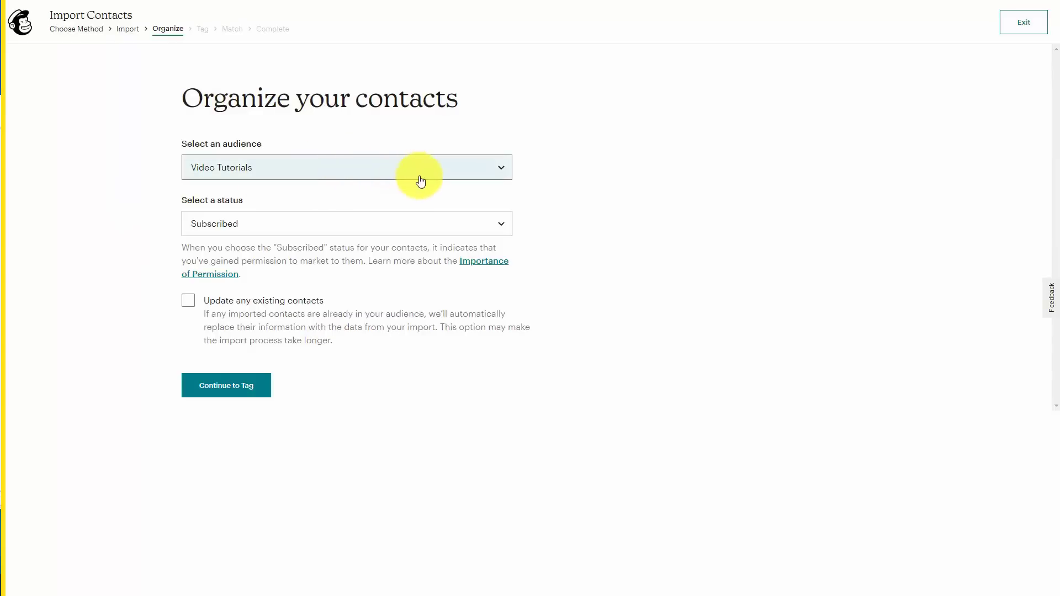
Step: Import into Video Tutorials as Subscribed with 'Update any existing contacts' ticked
{"action": "left_click", "coordinate": [187, 303]}
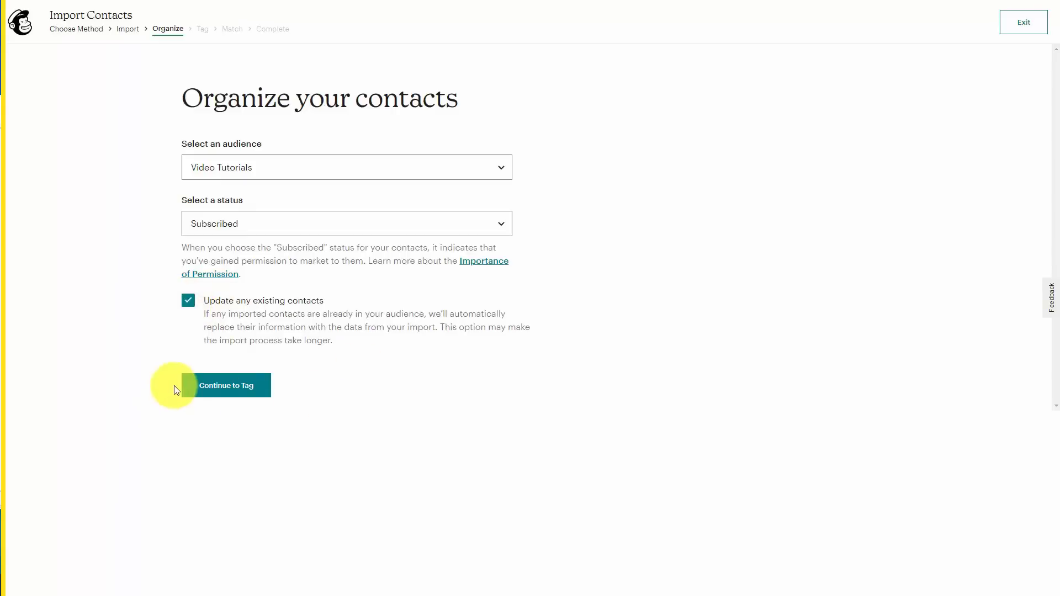
{"action": "left_click", "coordinate": [233, 389]}
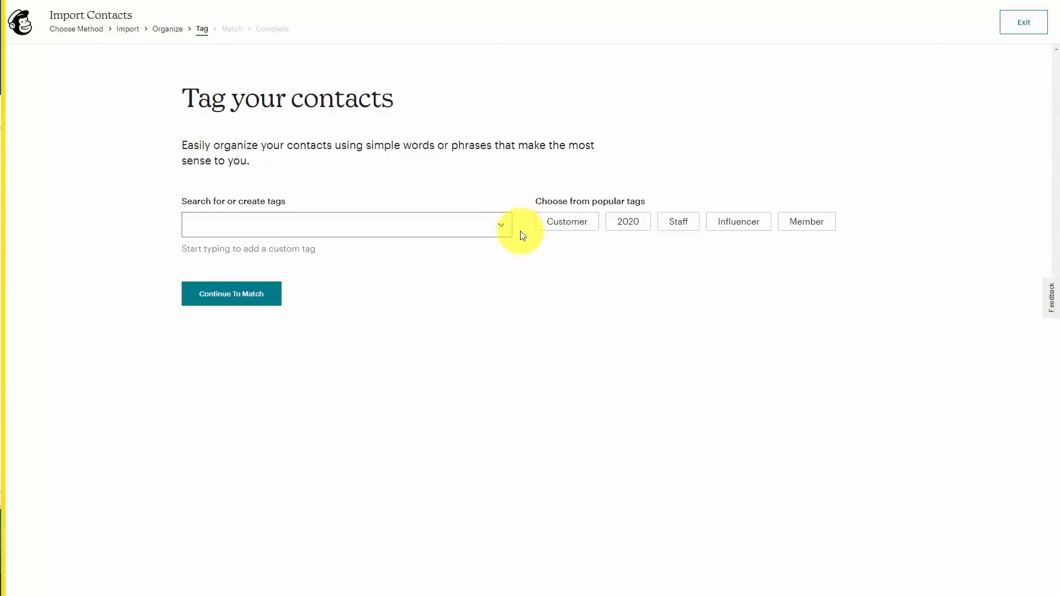
Step: Tag the import eventfortutorials, accept the column matching, and complete importing the 4 contacts
{"action": "left_click", "coordinate": [503, 224]}
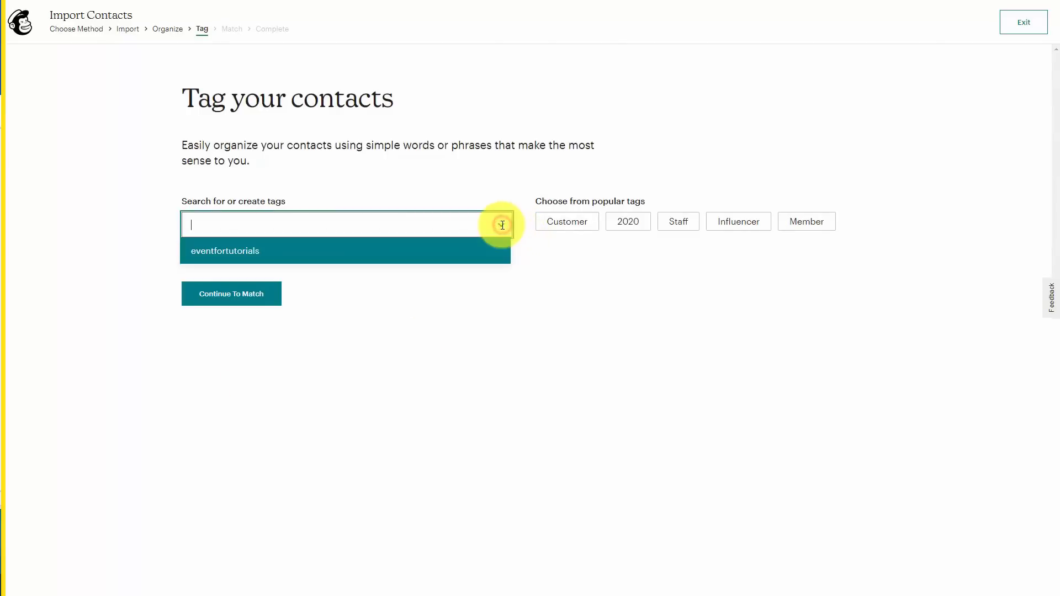
{"action": "left_click", "coordinate": [208, 253]}
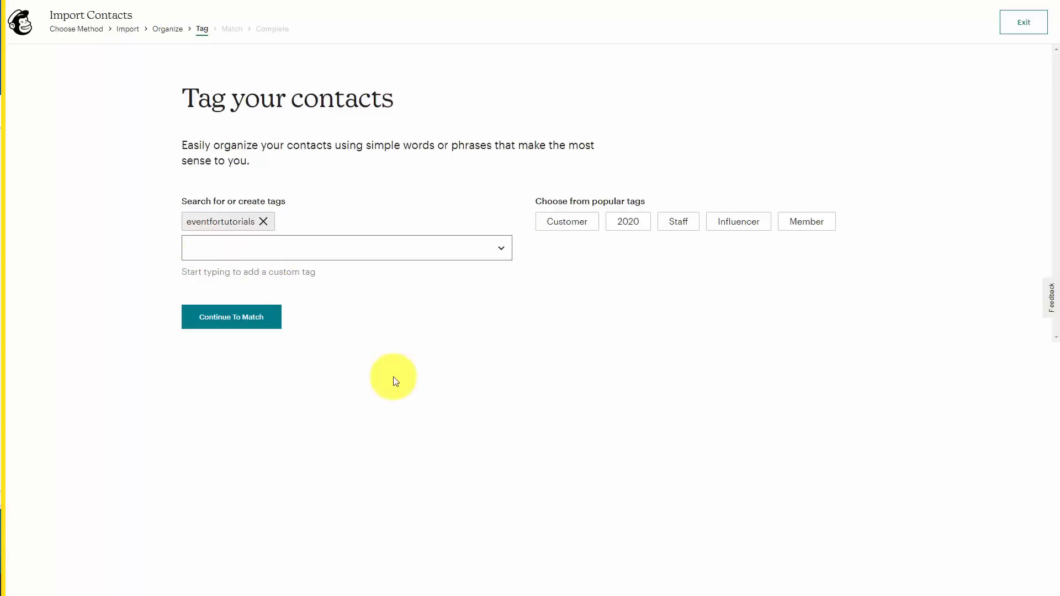
{"action": "left_click", "coordinate": [227, 315]}
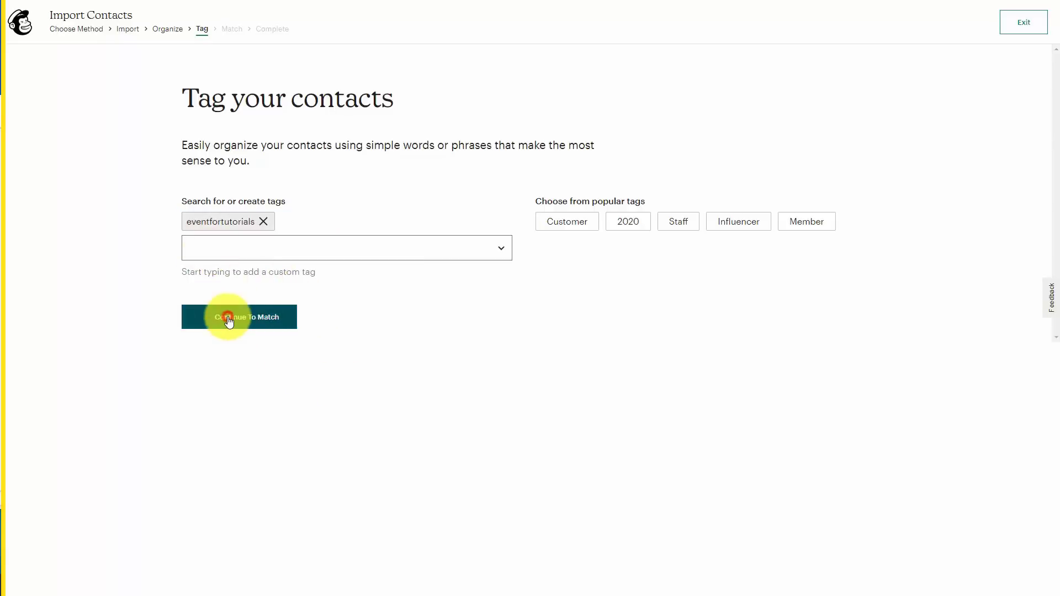
{"action": "left_click", "coordinate": [227, 319]}
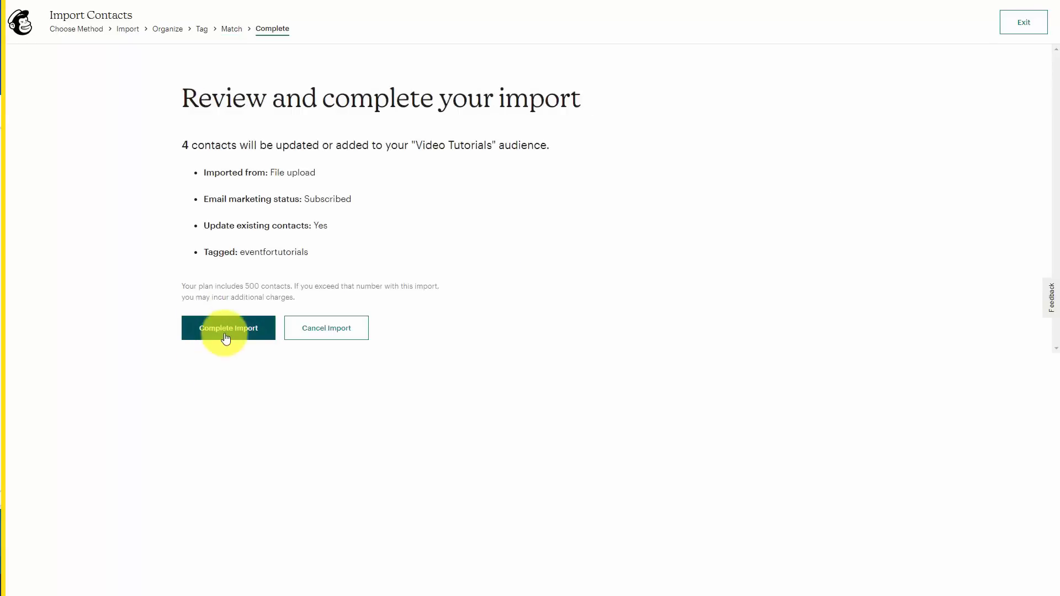
{"action": "left_click", "coordinate": [226, 330]}
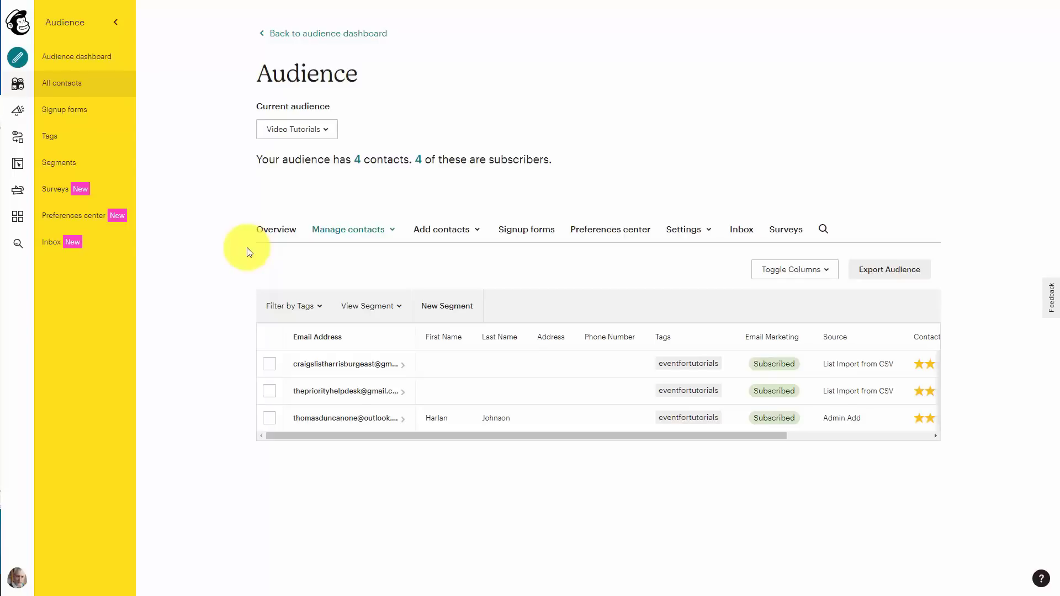
Step: Review the eventfortutorials-tagged contacts, then open Signup forms for Video Tutorials
{"action": "left_click", "coordinate": [71, 113]}
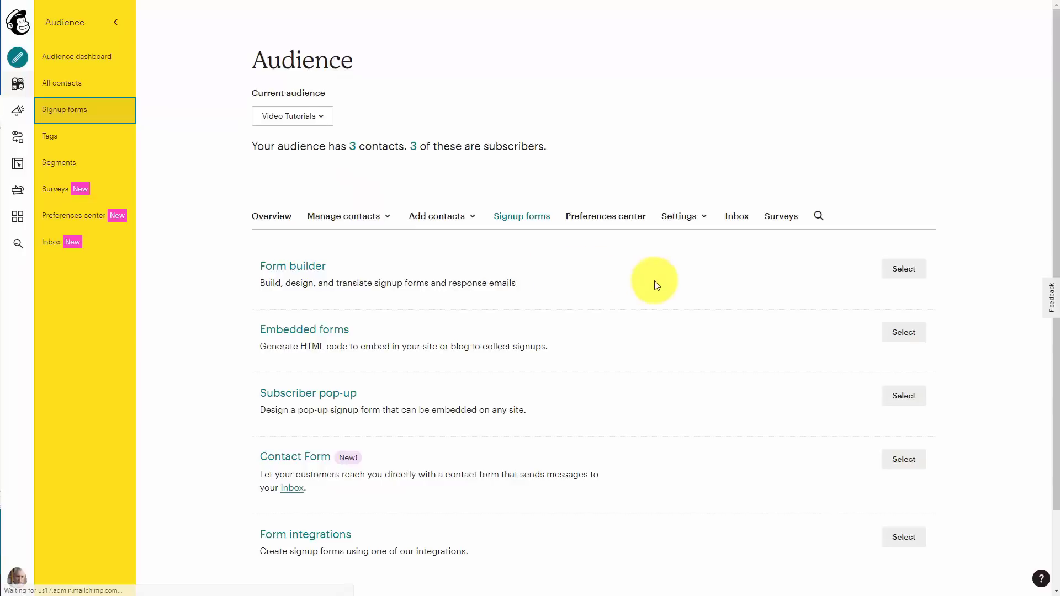
{"action": "left_click", "coordinate": [904, 270]}
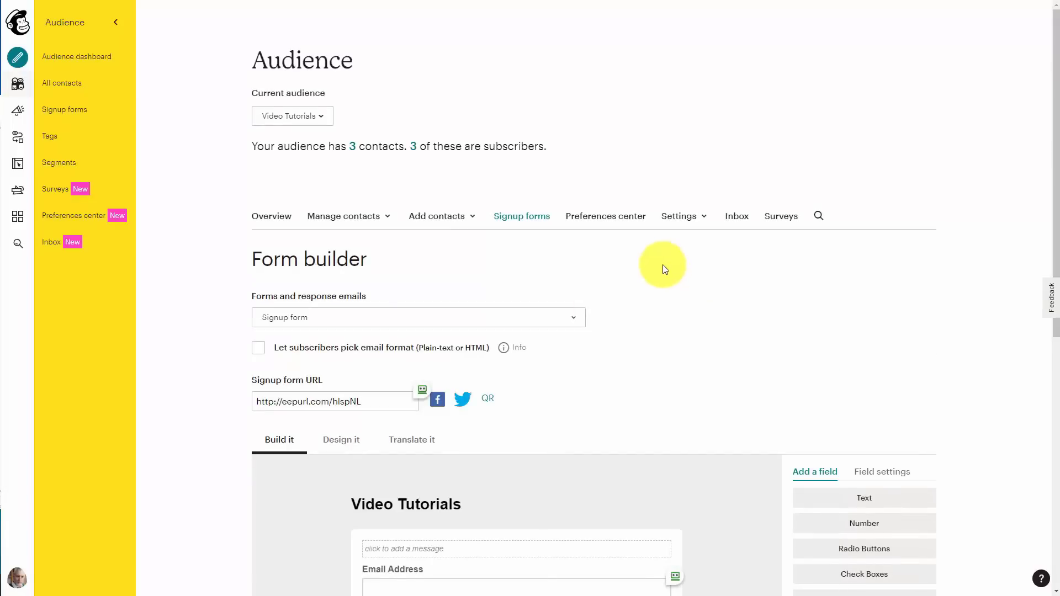
{"action": "scroll", "coordinate": [664, 268], "scroll_direction": "down", "scroll_amount": 5}
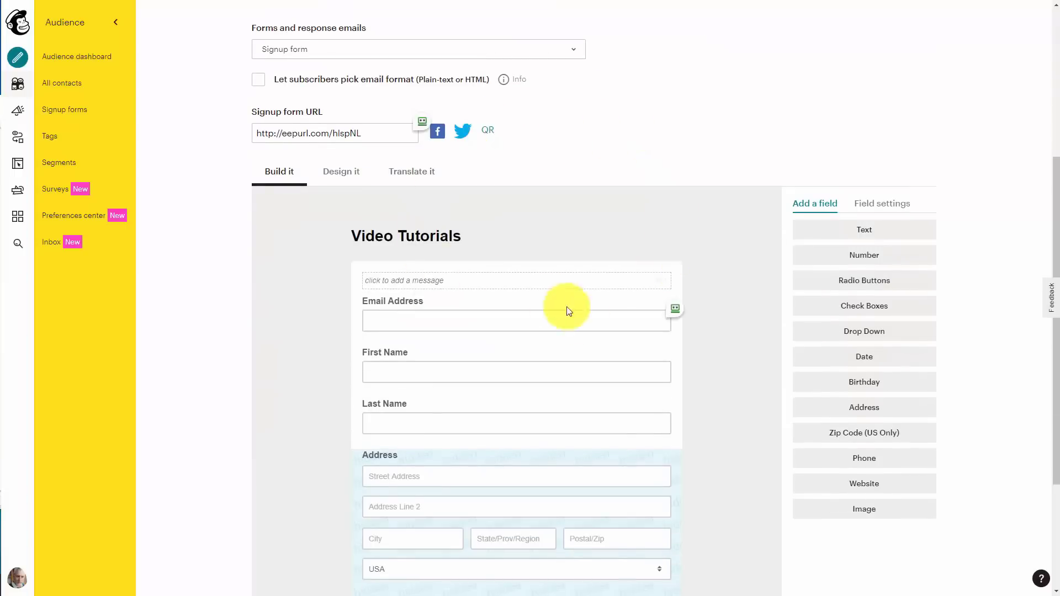
{"action": "mouse_move", "coordinate": [600, 235]}
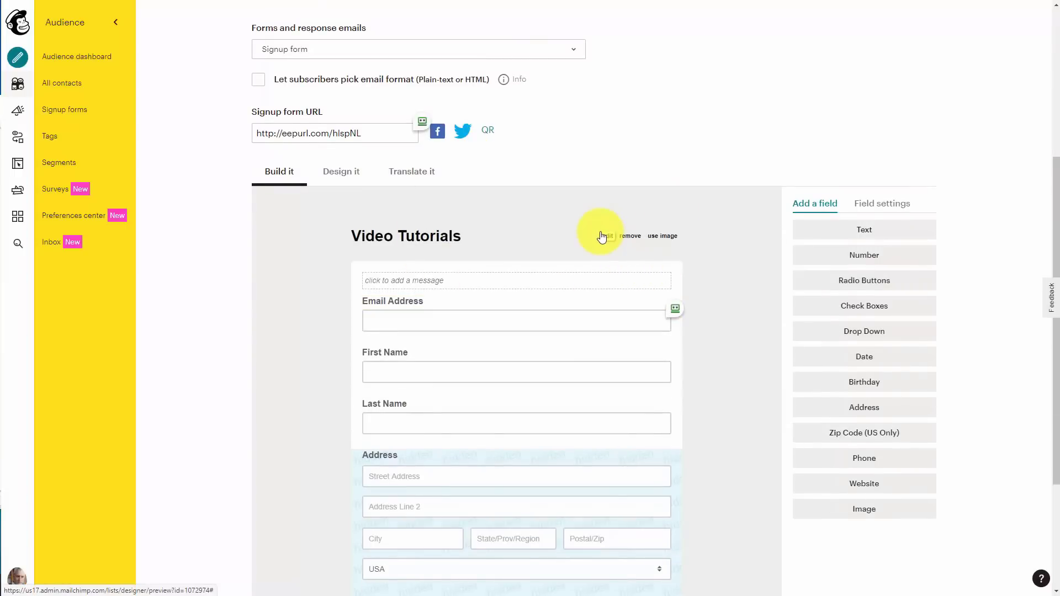
{"action": "scroll", "coordinate": [602, 238], "scroll_direction": "up", "scroll_amount": 1}
{"action": "scroll", "coordinate": [602, 237], "scroll_direction": "up", "scroll_amount": 2}
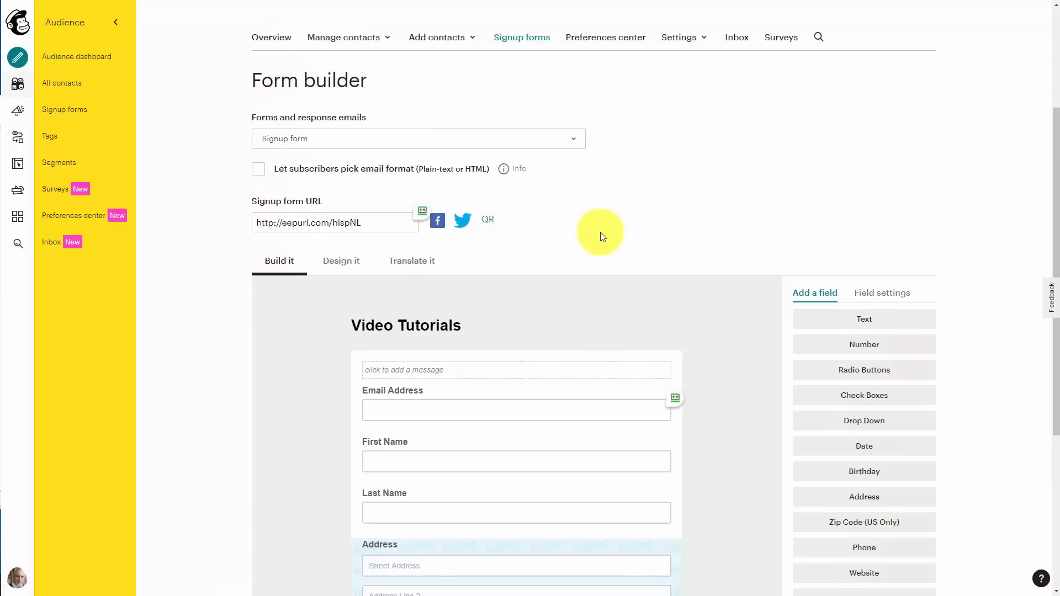
{"action": "scroll", "coordinate": [601, 232], "scroll_direction": "up", "scroll_amount": 2}
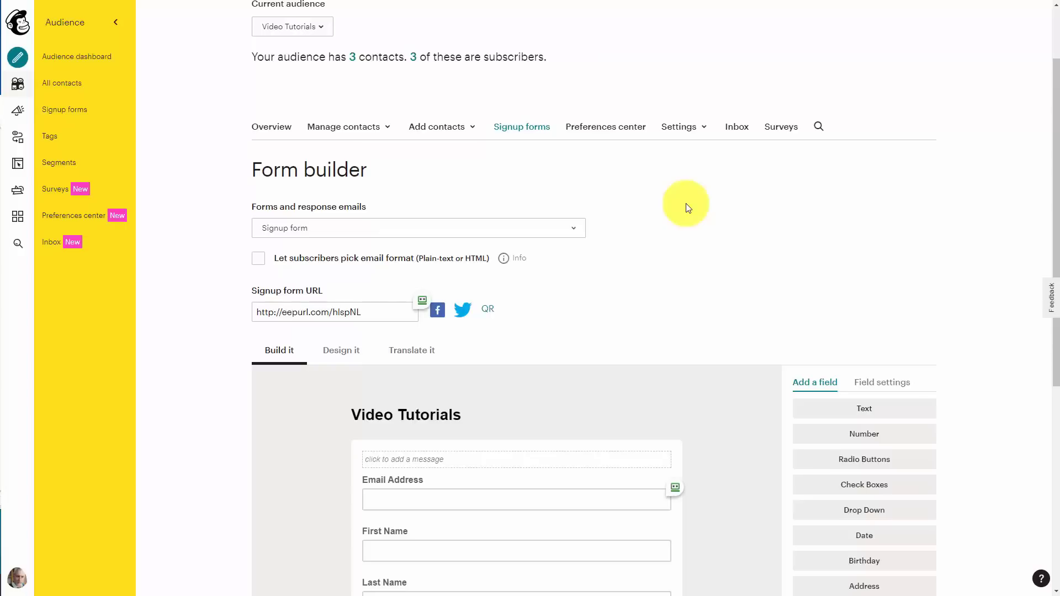
{"action": "scroll", "coordinate": [689, 220], "scroll_direction": "down", "scroll_amount": 2}
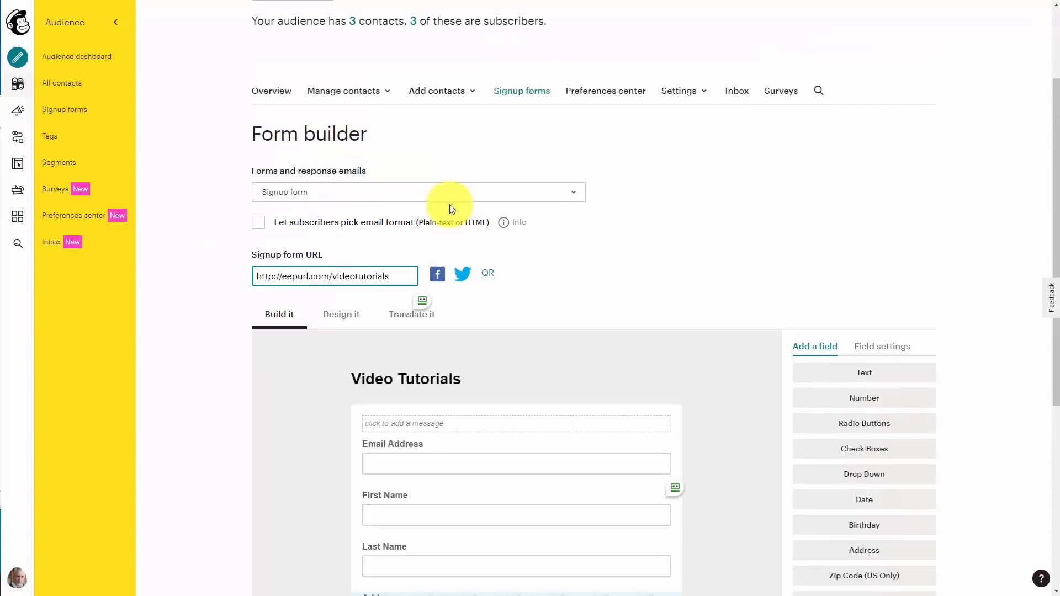
{"action": "scroll", "coordinate": [451, 206], "scroll_direction": "down", "scroll_amount": 3}
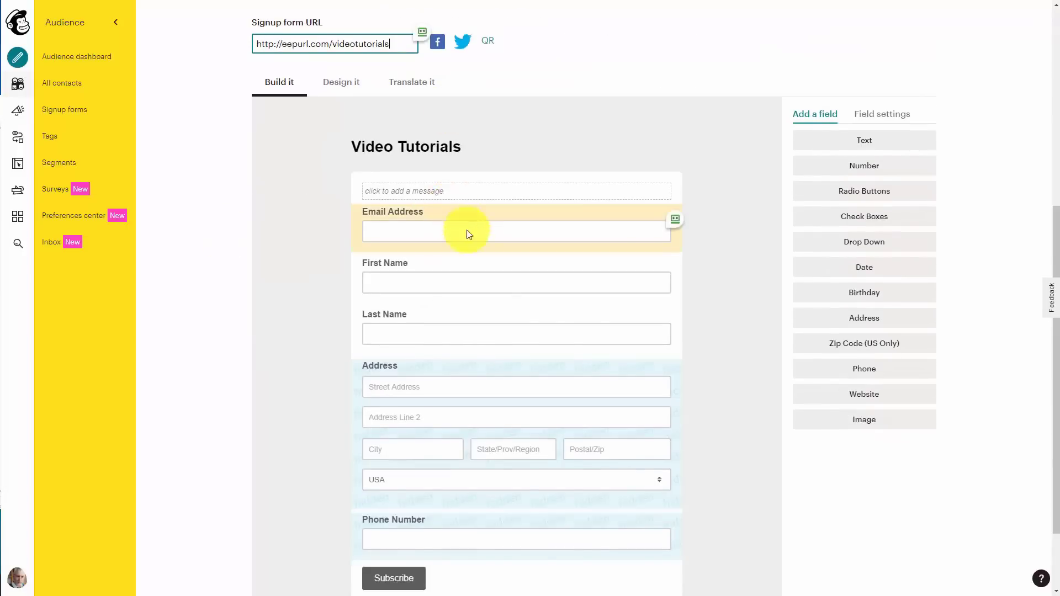
{"action": "scroll", "coordinate": [466, 230], "scroll_direction": "down", "scroll_amount": 2}
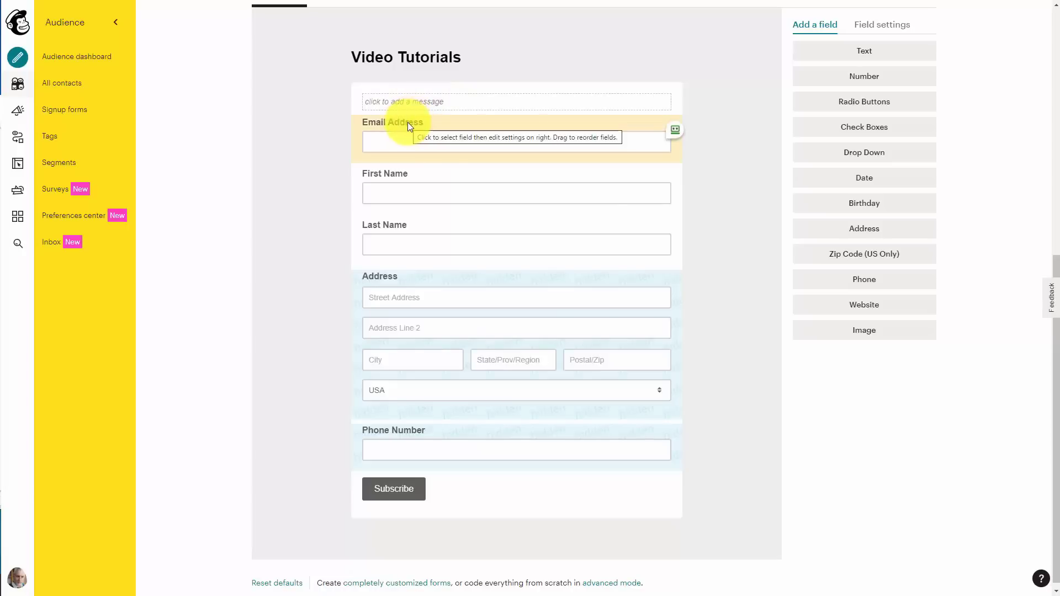
Step: Add a bold 'Sign Up for Free Updates Twice Daily' intro message above the form fields
{"action": "left_click", "coordinate": [589, 208]}
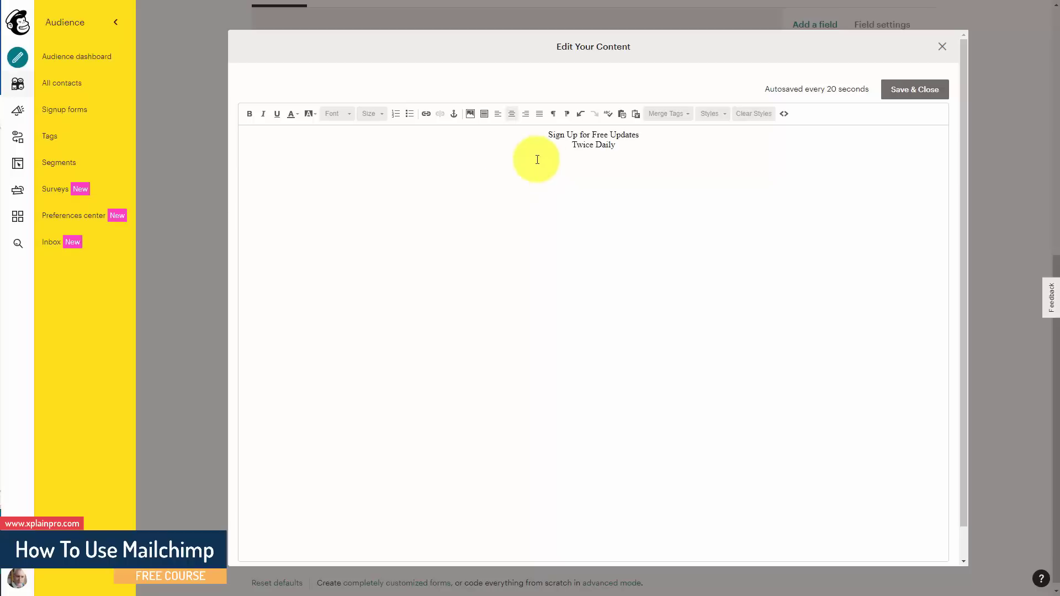
{"action": "mouse_move", "coordinate": [546, 135]}
{"action": "left_mouse_down"}
{"action": "mouse_move", "coordinate": [638, 136]}
{"action": "mouse_move", "coordinate": [633, 162]}
{"action": "left_mouse_up"}
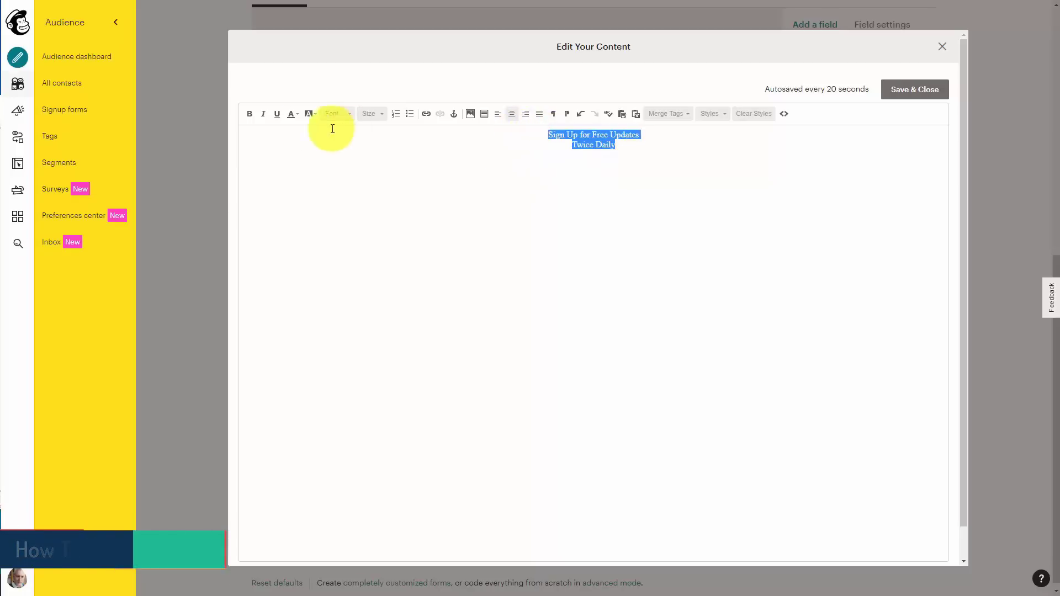
{"action": "left_click", "coordinate": [245, 116]}
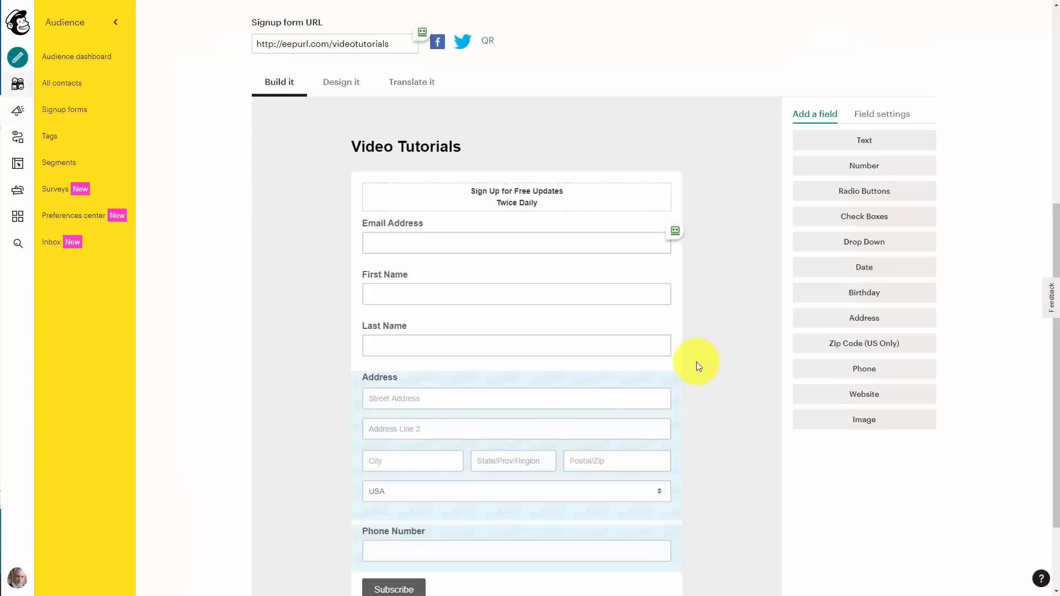
{"action": "scroll", "coordinate": [718, 306], "scroll_direction": "down", "scroll_amount": 2}
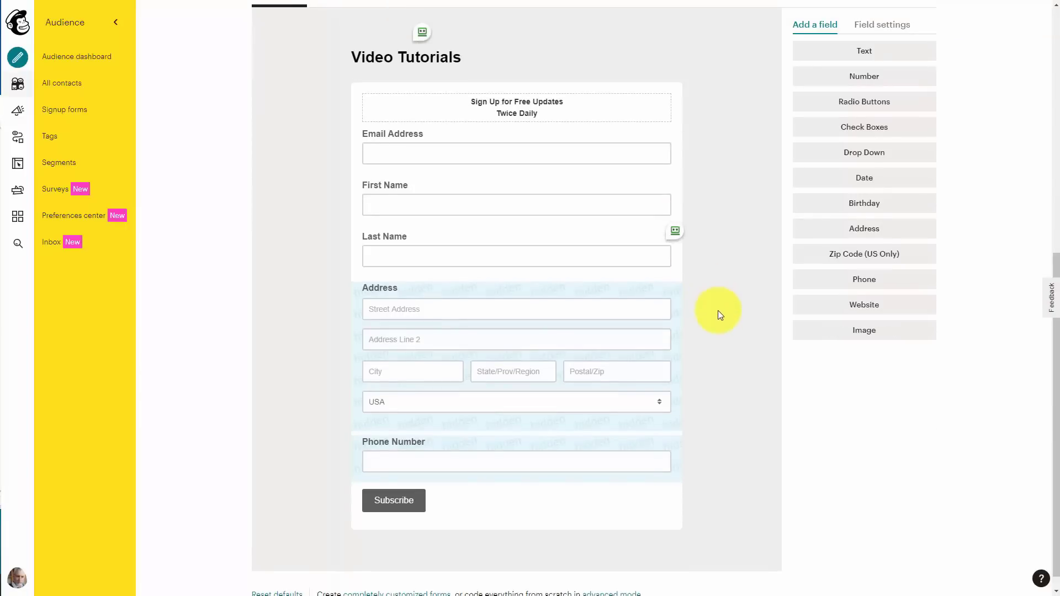
{"action": "scroll", "coordinate": [712, 304], "scroll_direction": "up", "scroll_amount": 2}
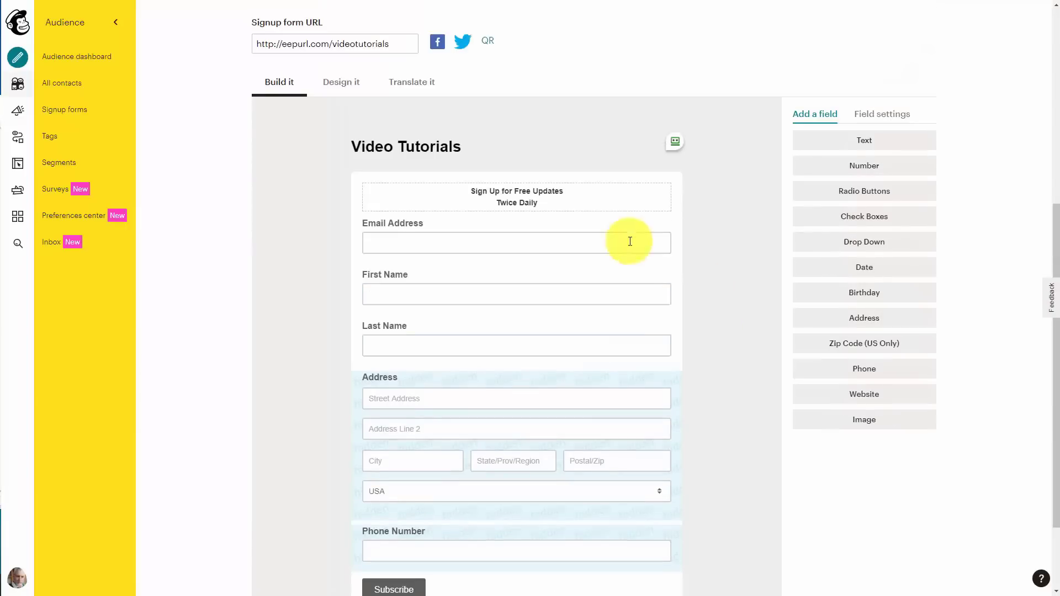
Step: Switch to the Design it tab and select the full signup form URL
{"action": "left_click", "coordinate": [343, 81]}
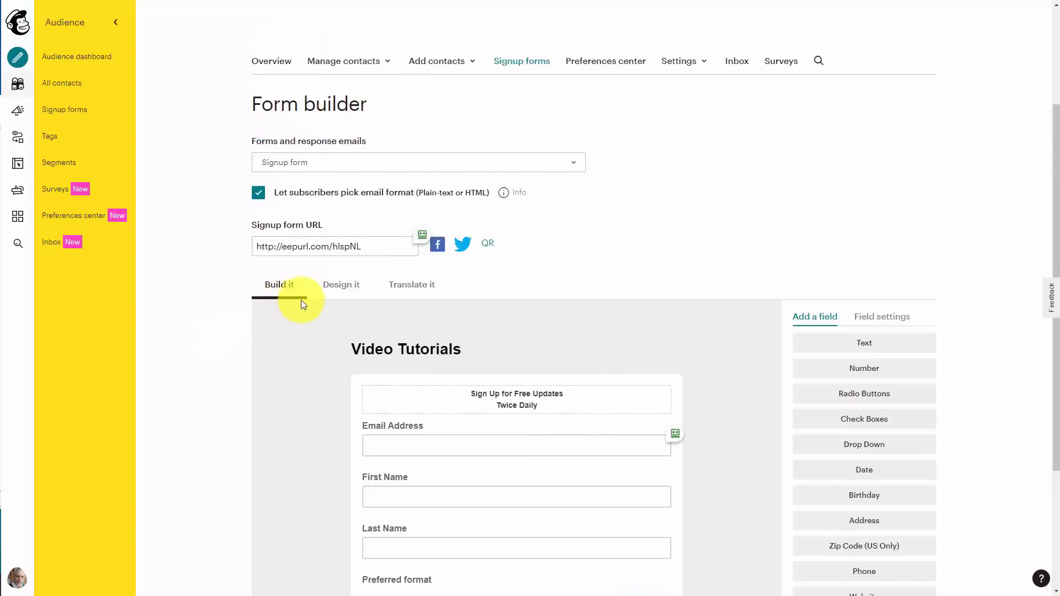
{"action": "left_click_drag", "start_coordinate": [360, 244], "coordinate": [258, 244]}
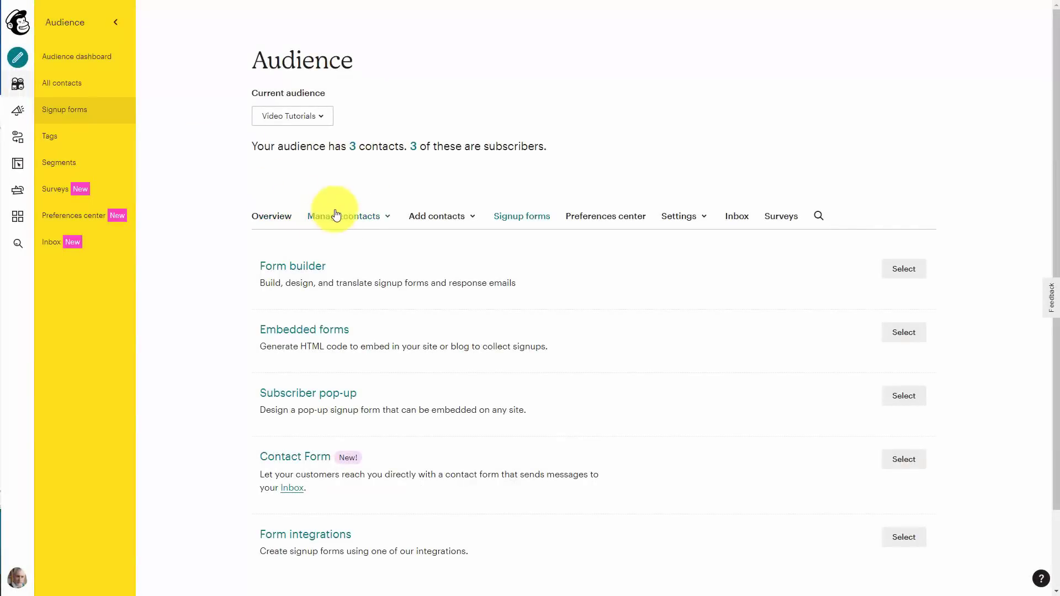
Step: Open the Video Tutorials Inbox, finish its introduction tour, and open the inbox settings
{"action": "left_click", "coordinate": [54, 247]}
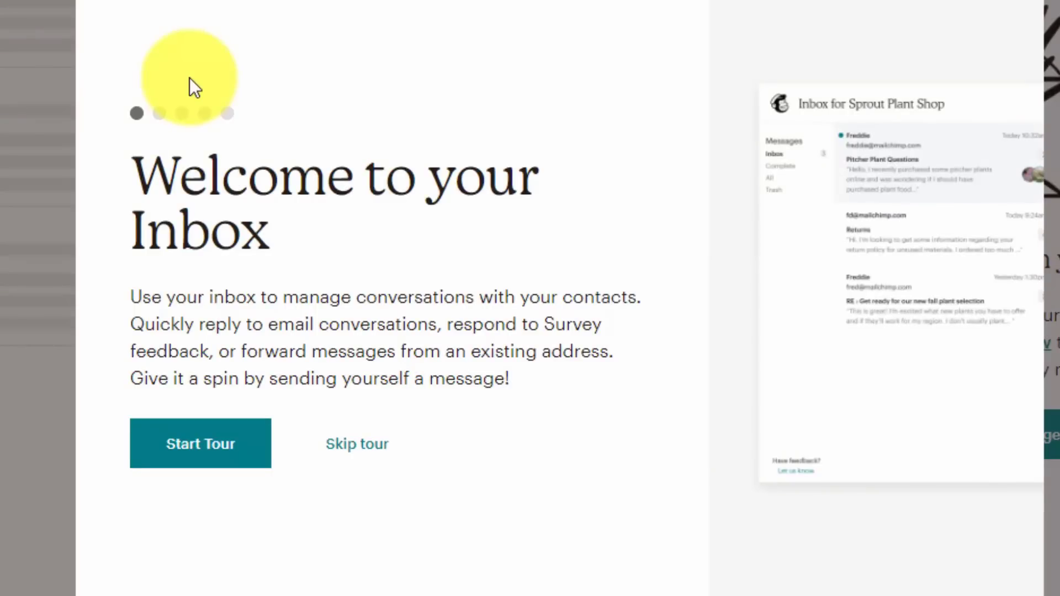
{"action": "left_click", "coordinate": [201, 444]}
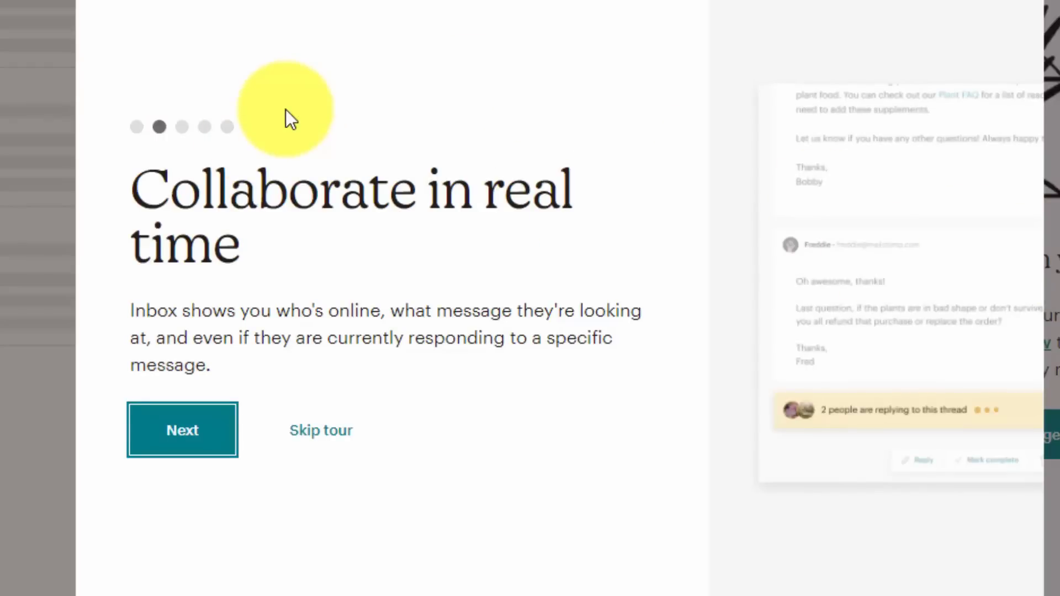
{"action": "key", "text": "Return"}
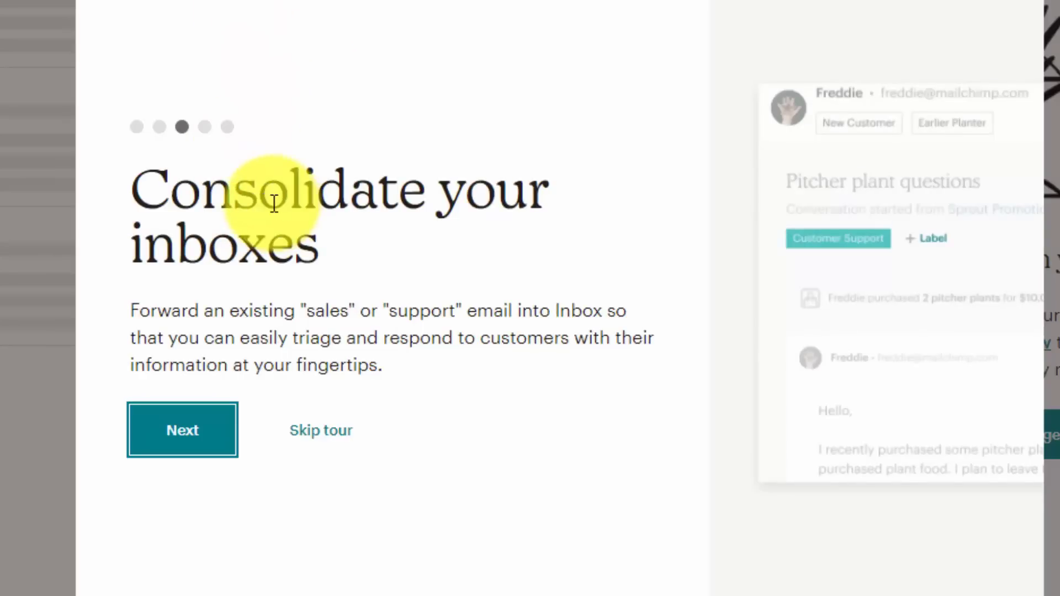
{"action": "double_click", "coordinate": [176, 442]}
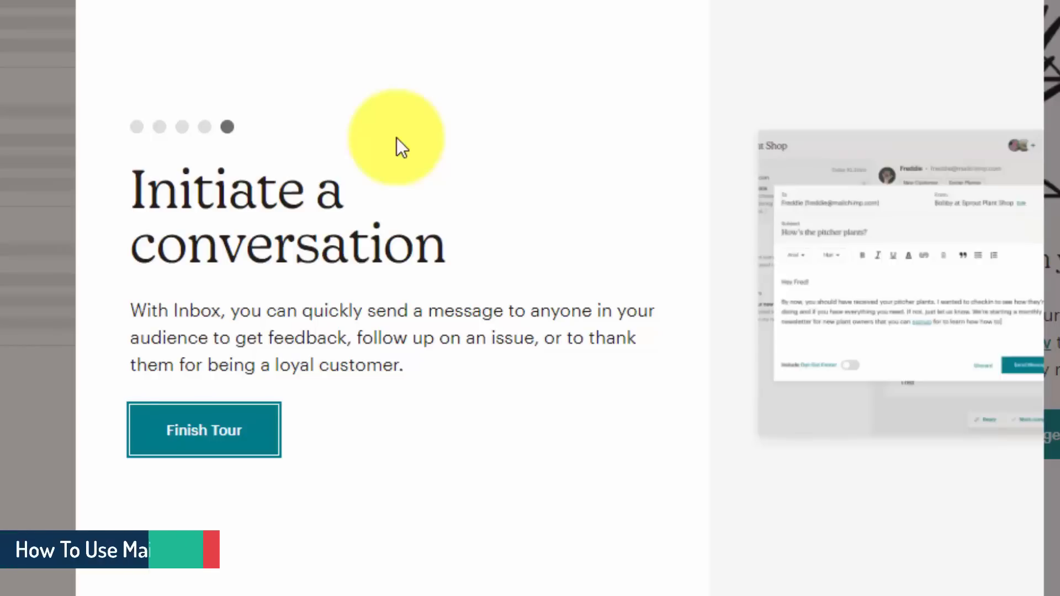
{"action": "left_click", "coordinate": [71, 490]}
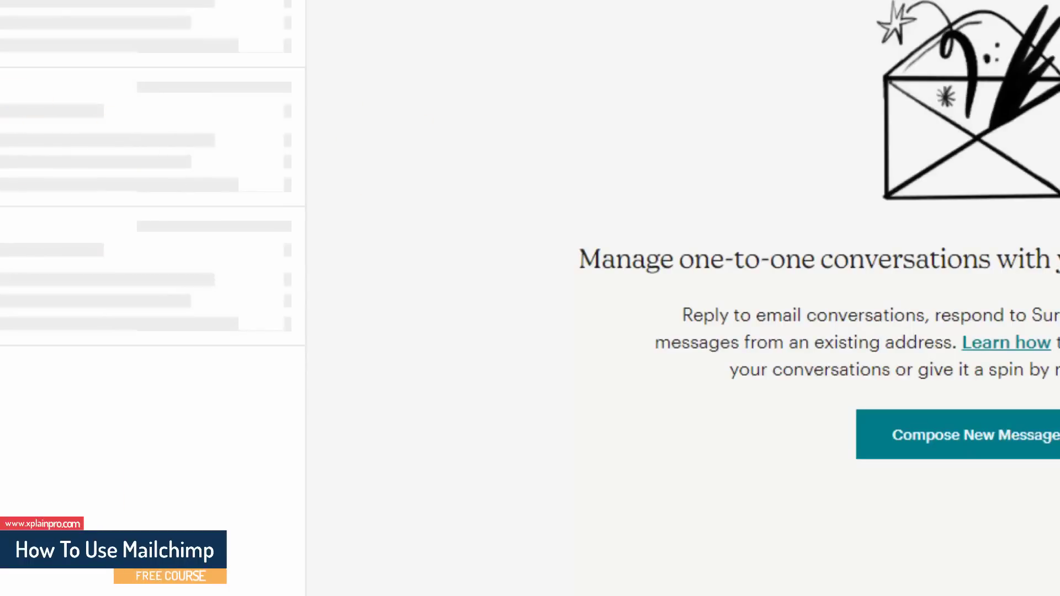
{"action": "left_click", "coordinate": [39, 189]}
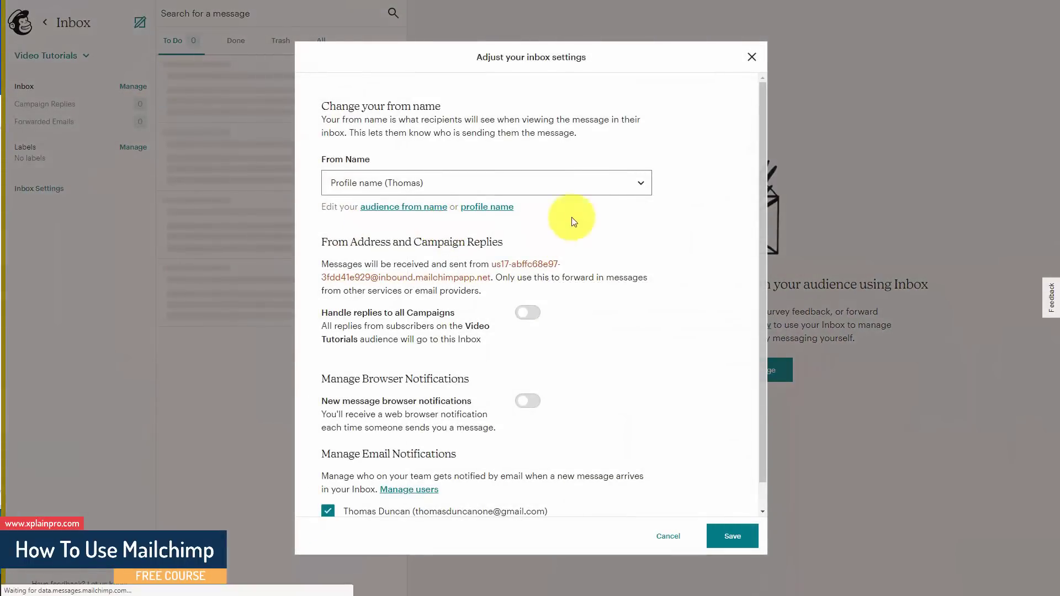
Step: Turn on 'Handle replies to all Campaigns' and 'New message browser notifications', then save the Inbox settings
{"action": "left_click", "coordinate": [605, 191]}
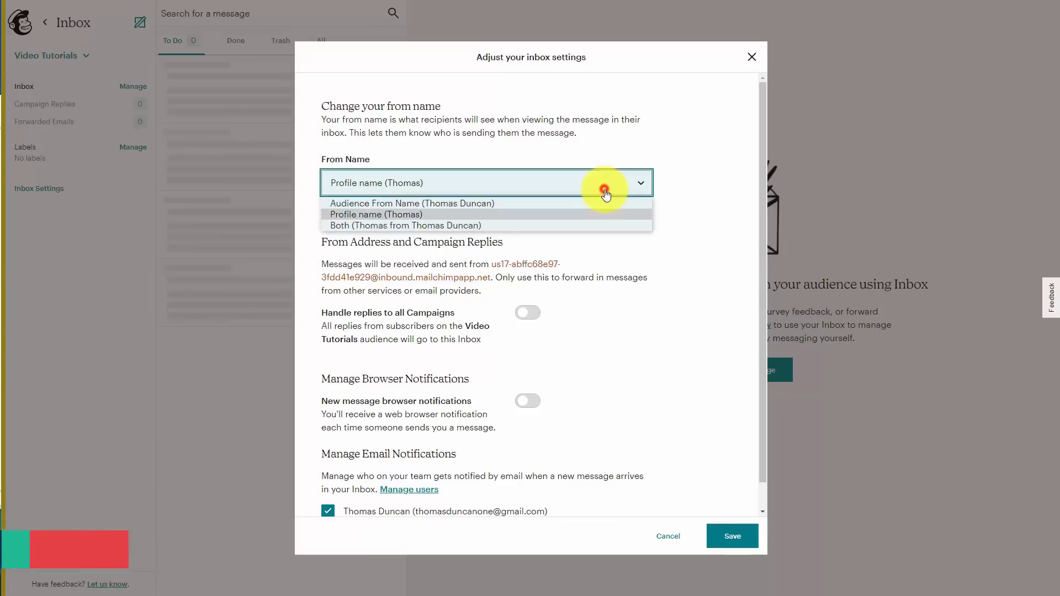
{"action": "left_click", "coordinate": [605, 192]}
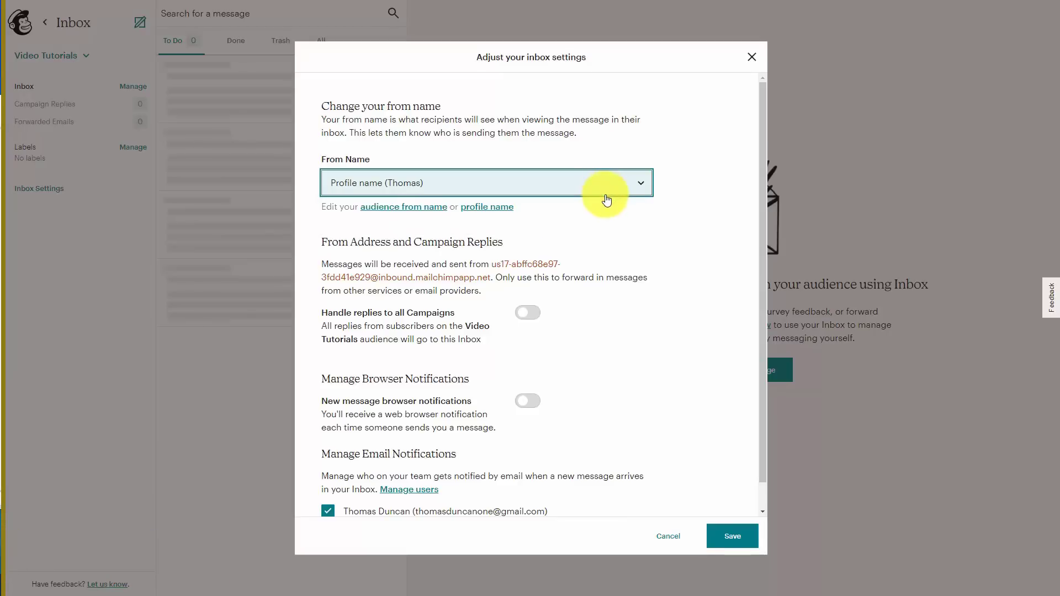
{"action": "scroll", "coordinate": [604, 208], "scroll_direction": "down", "scroll_amount": 1}
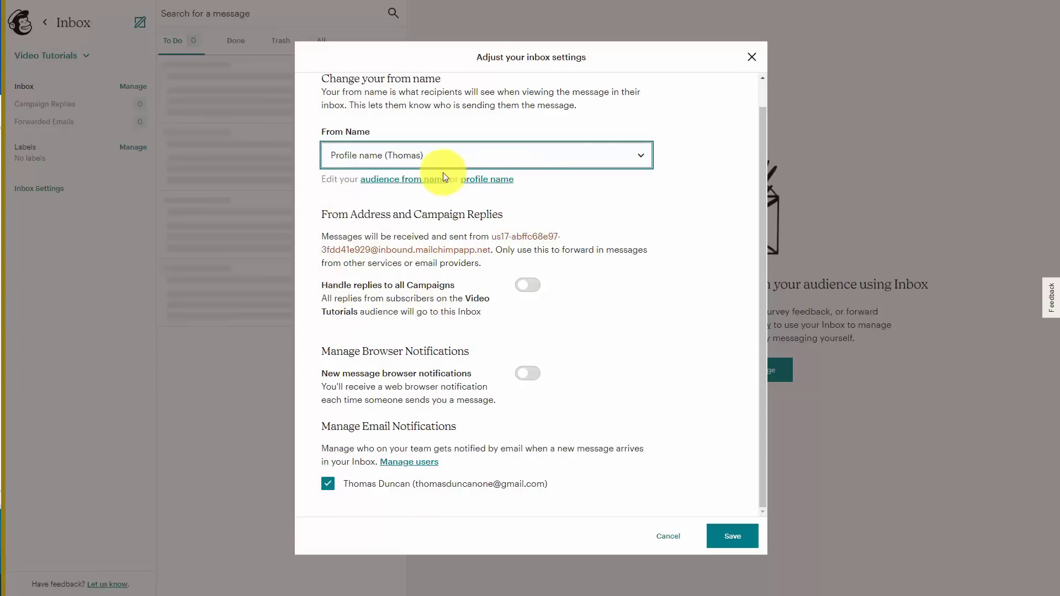
{"action": "left_click", "coordinate": [534, 286]}
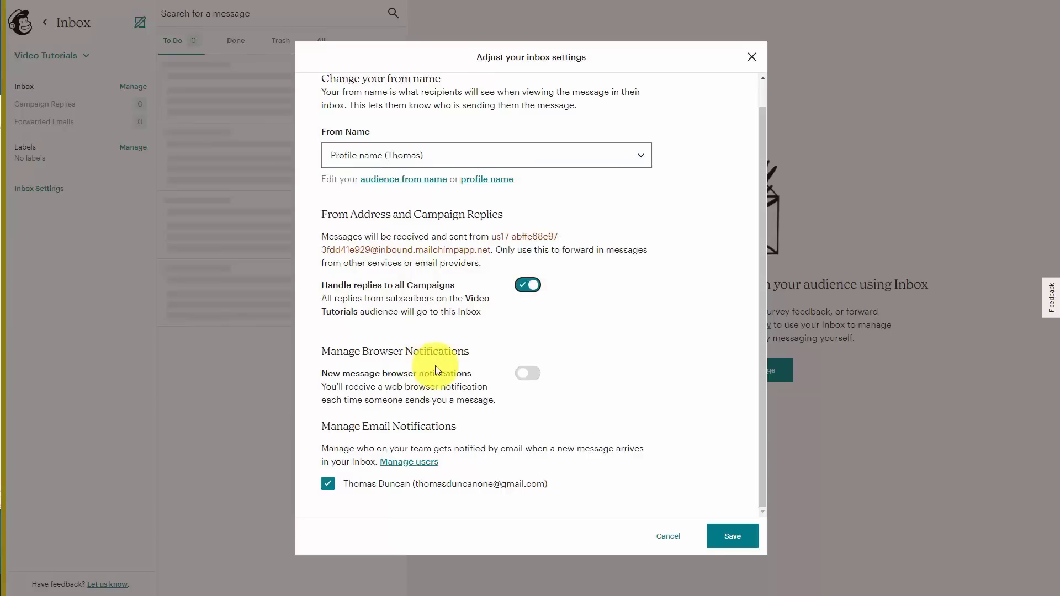
{"action": "left_click", "coordinate": [533, 381]}
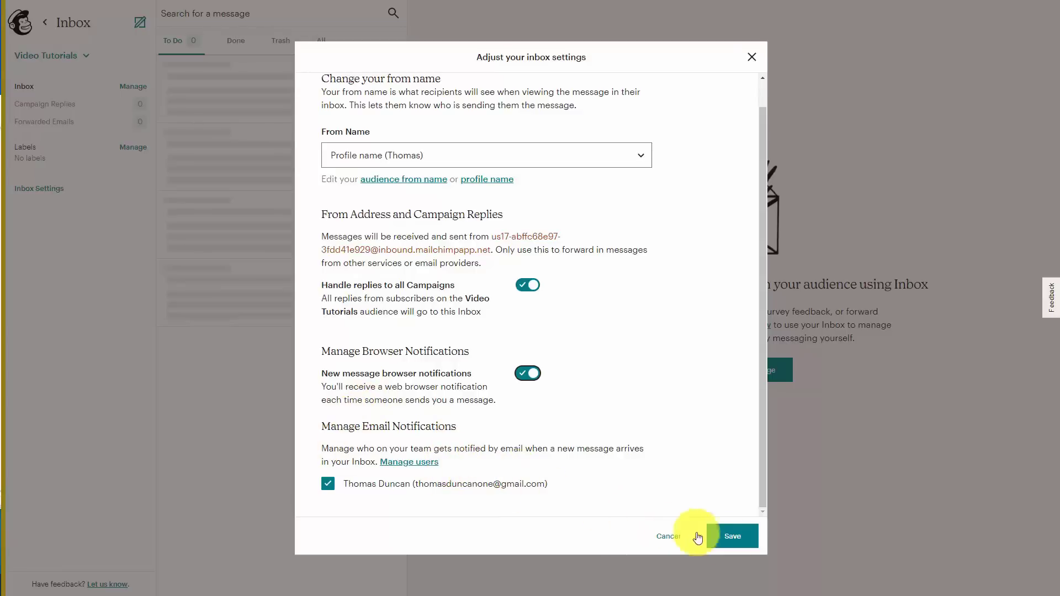
{"action": "left_click", "coordinate": [740, 540]}
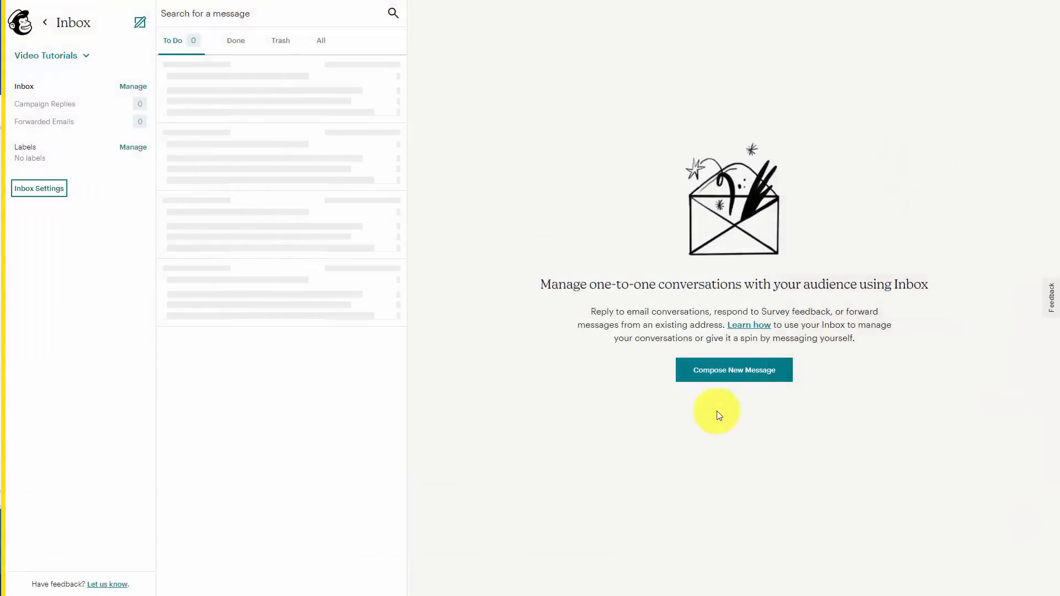
Step: Compose and send the 'Now is the Time for All Good Men' message to the test contact
{"action": "left_click", "coordinate": [711, 377]}
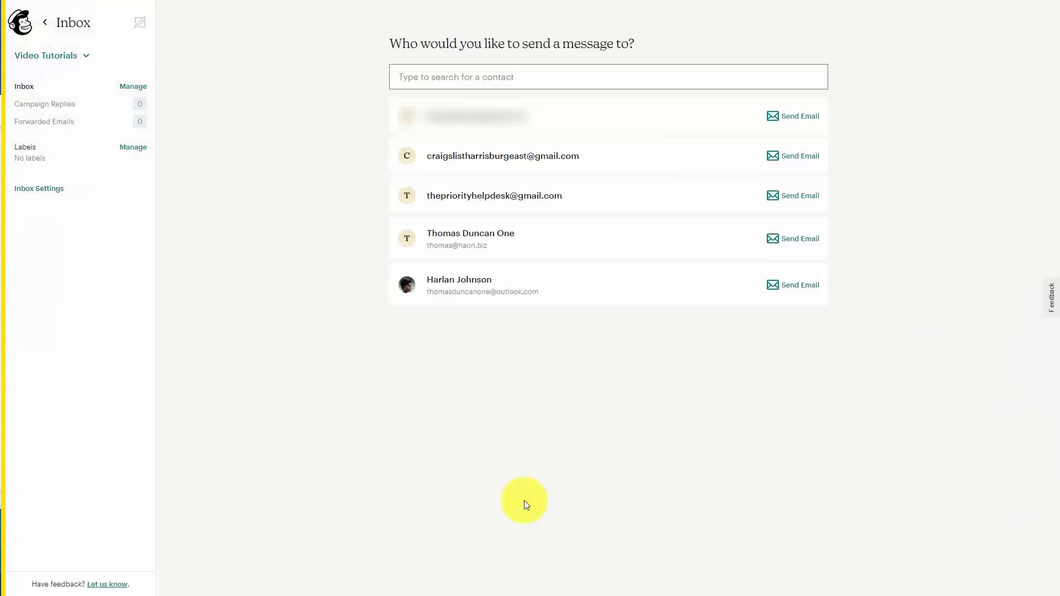
{"action": "left_click", "coordinate": [785, 286]}
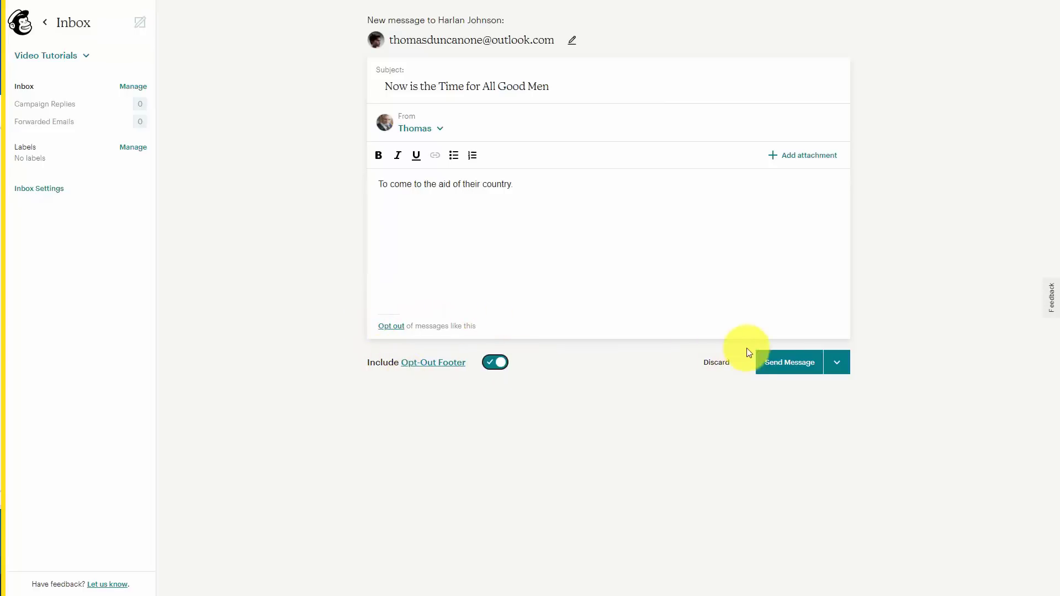
{"action": "left_click", "coordinate": [789, 368]}
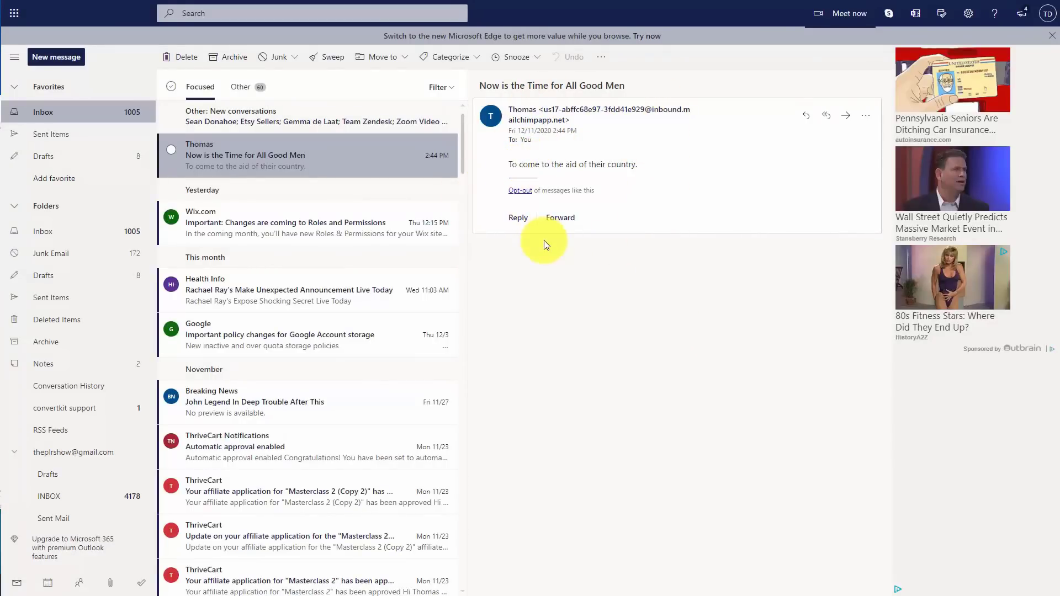
Step: Reply 'How is the weather?' to the Mailchimp message in Outlook.com
{"action": "left_click", "coordinate": [518, 220]}
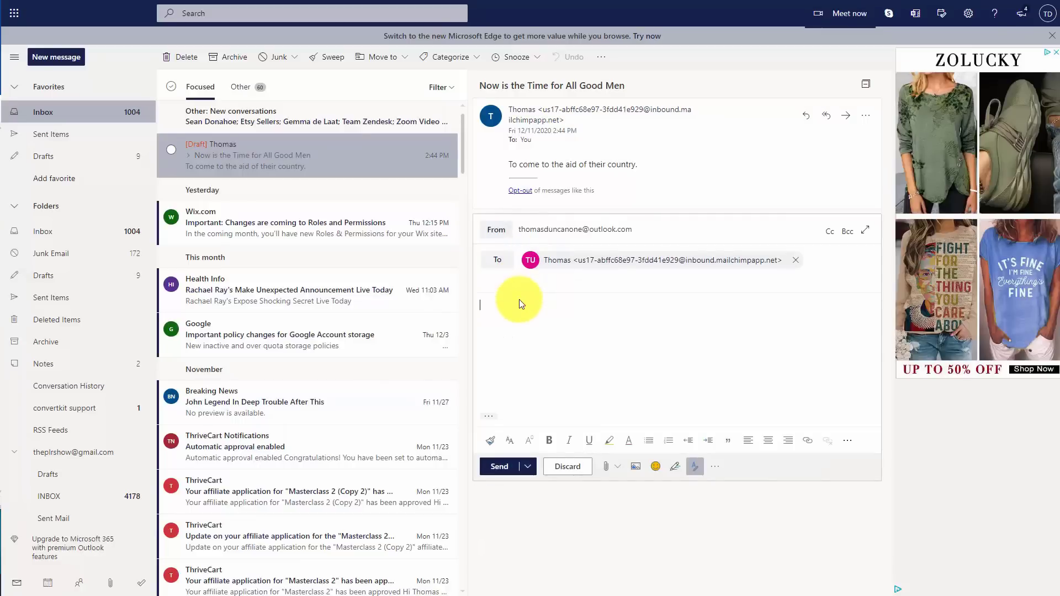
{"action": "type", "text": "How is the weather?"}
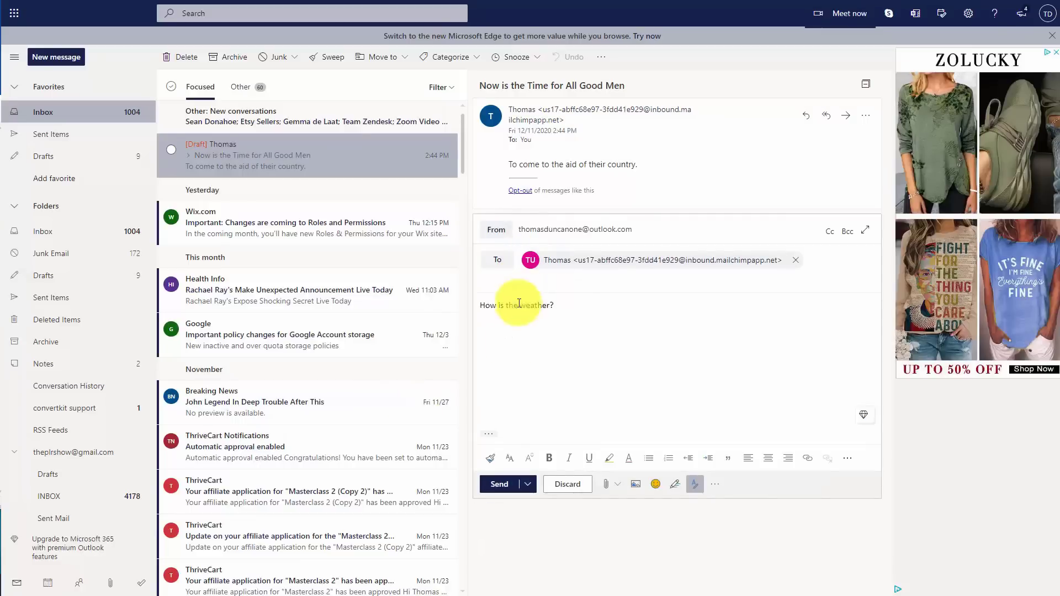
{"action": "left_click", "coordinate": [501, 485]}
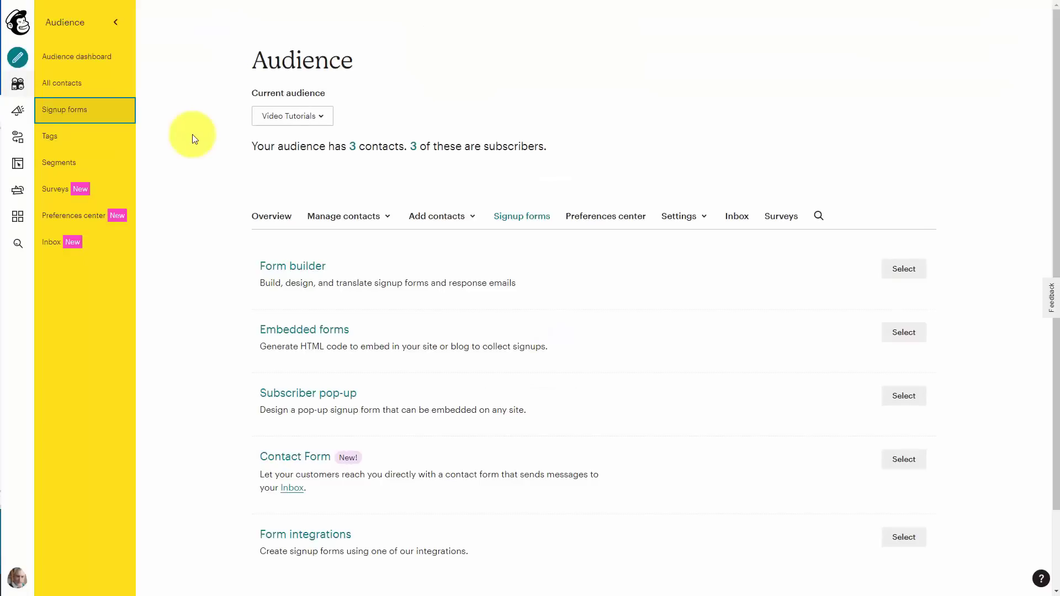
Step: Select Contact Form under Signup forms and begin customizing it
{"action": "scroll", "coordinate": [939, 284], "scroll_direction": "down", "scroll_amount": 2}
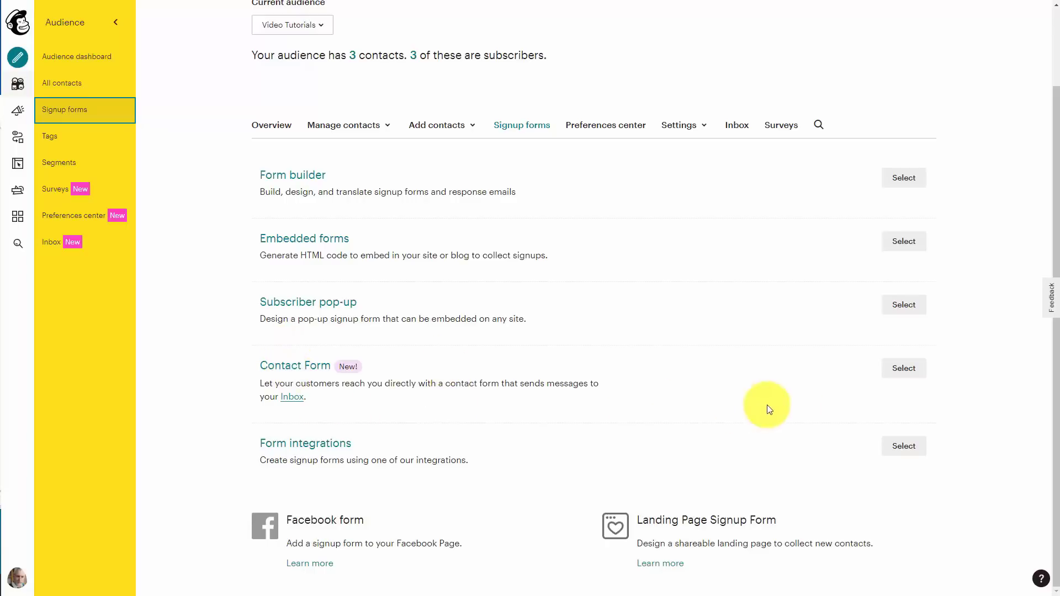
{"action": "left_click", "coordinate": [905, 370]}
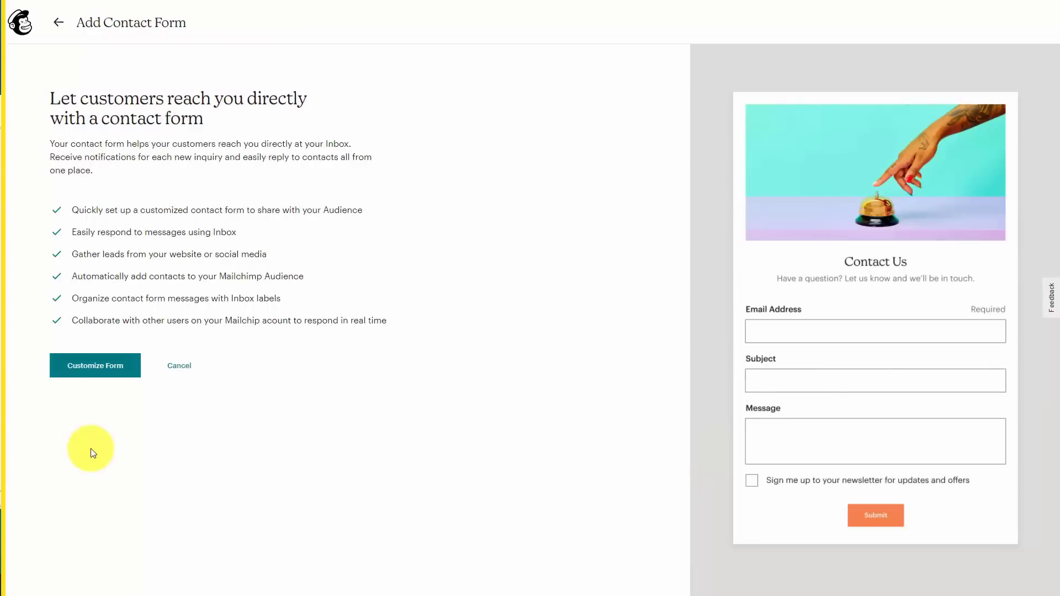
{"action": "left_click", "coordinate": [95, 366]}
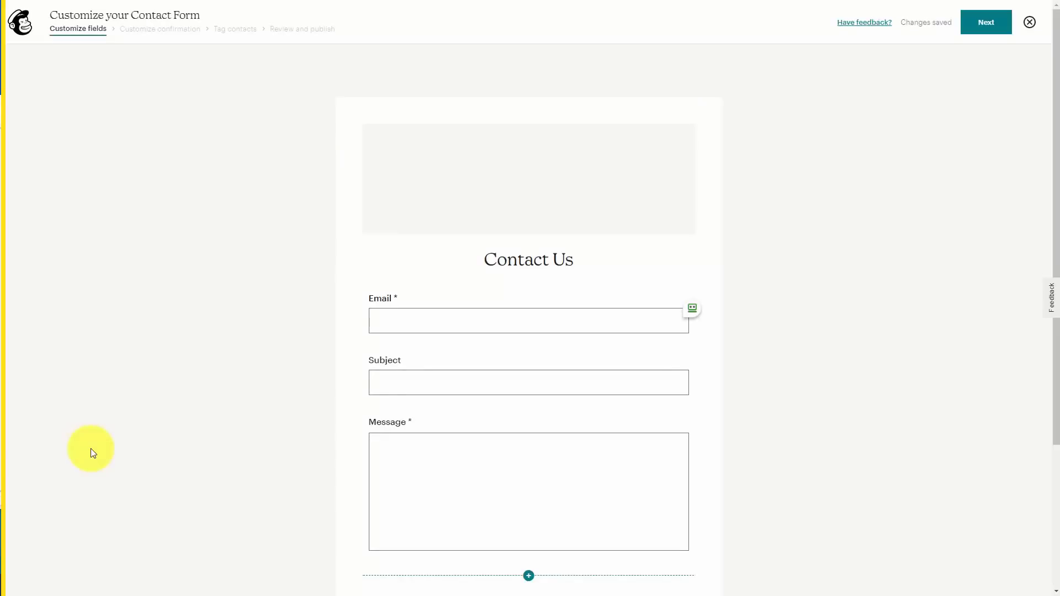
Step: Review the form fields and Contact Us heading, then move on to the 'Thanks for contacting us!' confirmation step
{"action": "scroll", "coordinate": [932, 432], "scroll_direction": "down", "scroll_amount": 2}
{"action": "scroll", "coordinate": [892, 347], "scroll_direction": "up", "scroll_amount": 2}
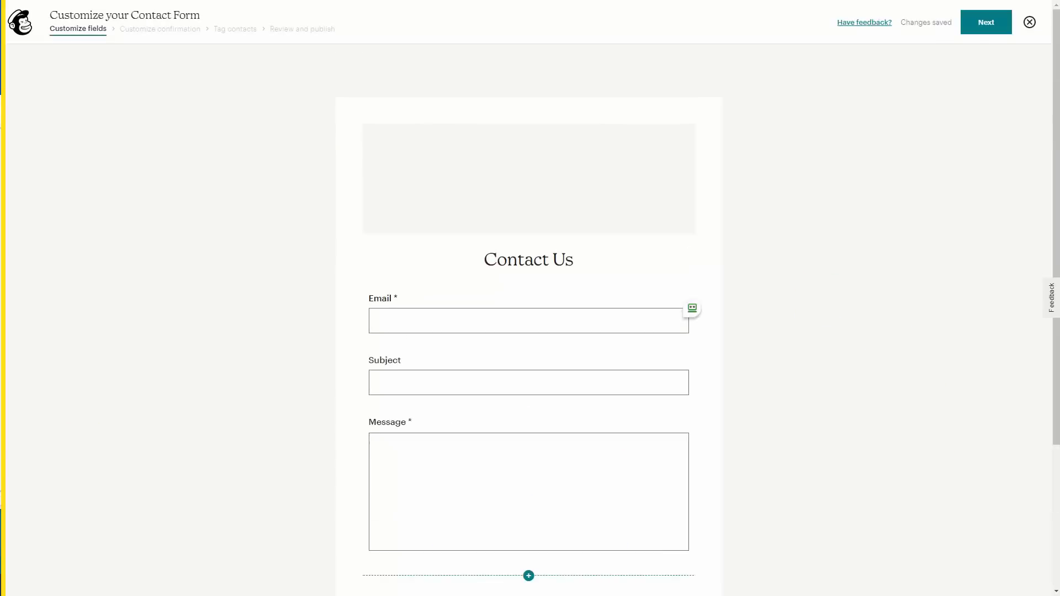
{"action": "mouse_move", "coordinate": [535, 171]}
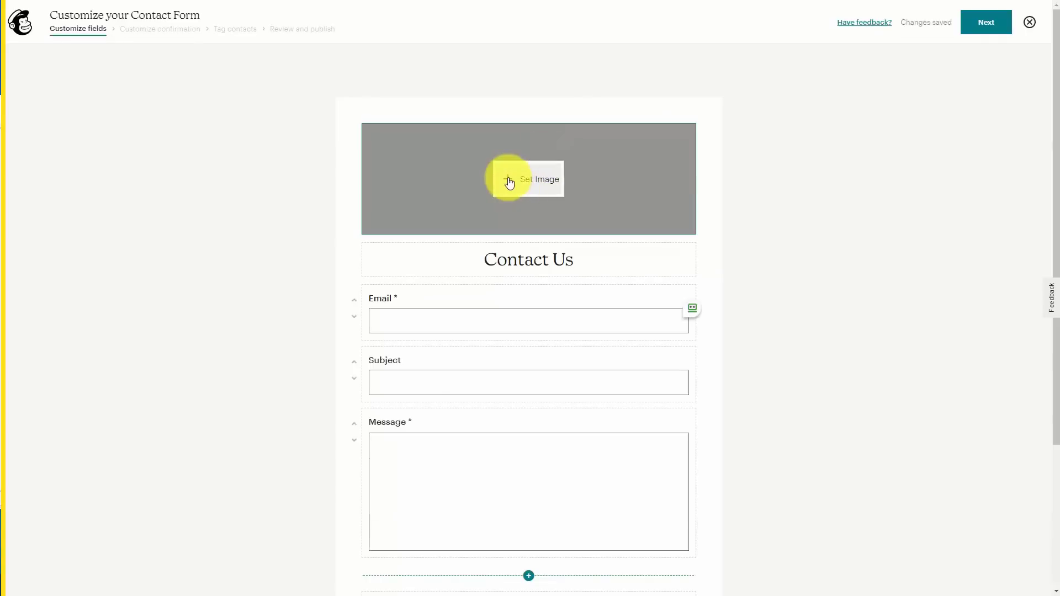
{"action": "scroll", "coordinate": [508, 182], "scroll_direction": "down", "scroll_amount": 2}
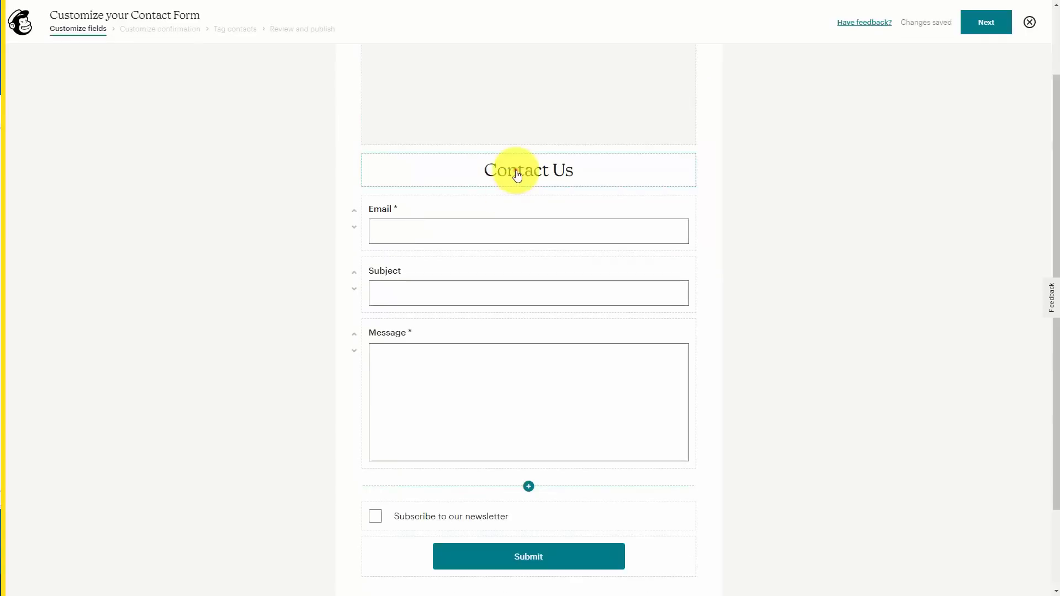
{"action": "left_click", "coordinate": [516, 174]}
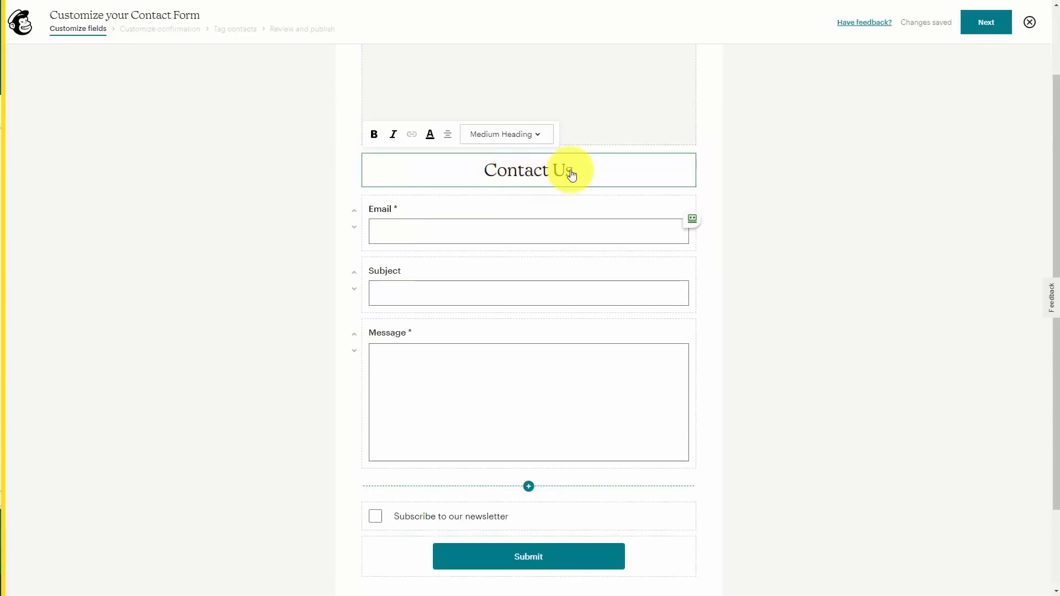
{"action": "scroll", "coordinate": [572, 175], "scroll_direction": "down", "scroll_amount": 2}
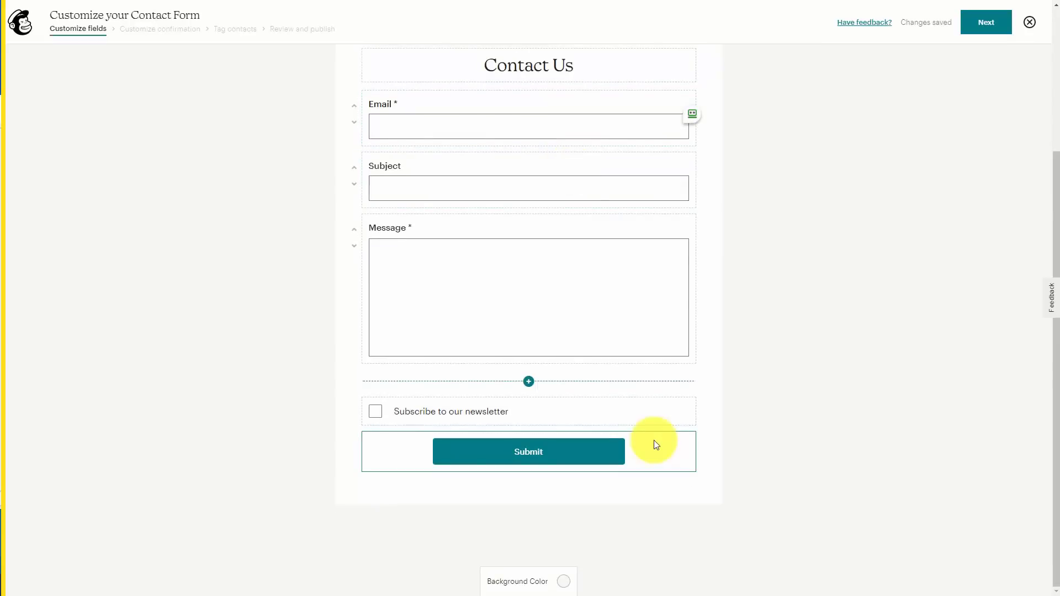
{"action": "scroll", "coordinate": [646, 447], "scroll_direction": "up", "scroll_amount": 3}
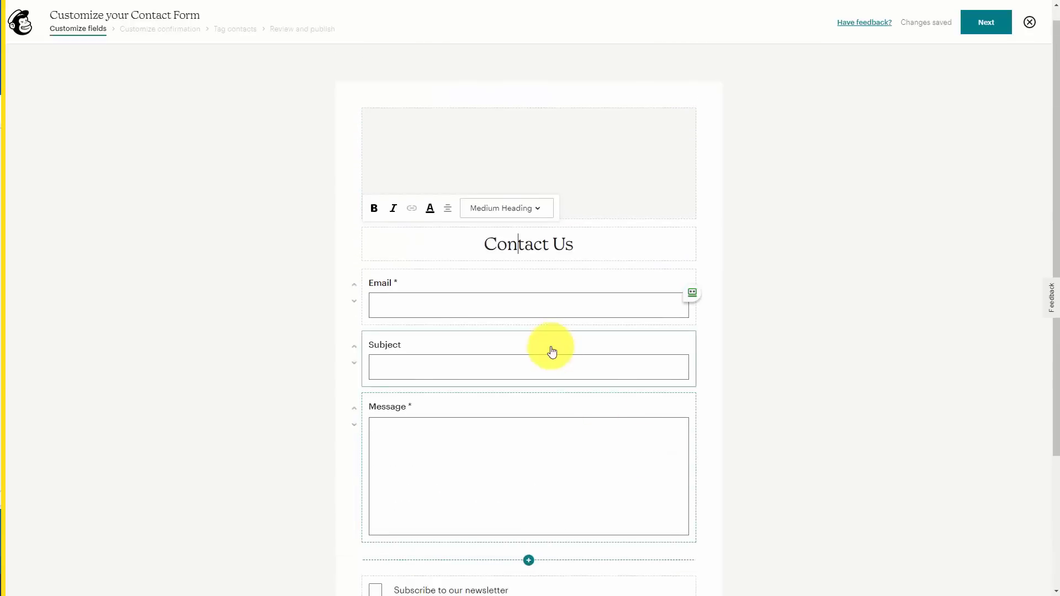
{"action": "scroll", "coordinate": [552, 352], "scroll_direction": "down", "scroll_amount": 2}
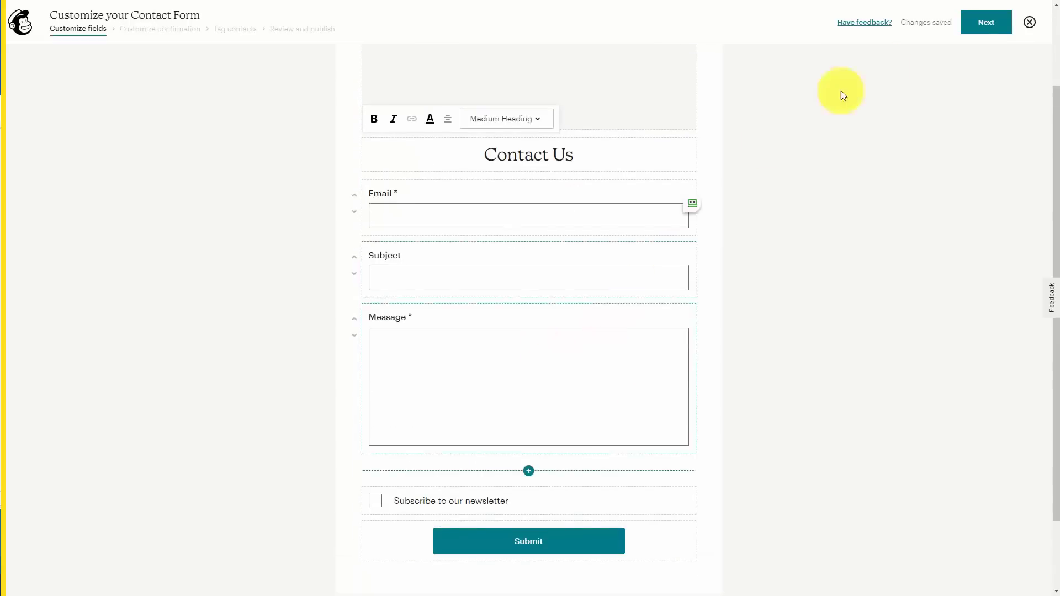
{"action": "left_click", "coordinate": [981, 22]}
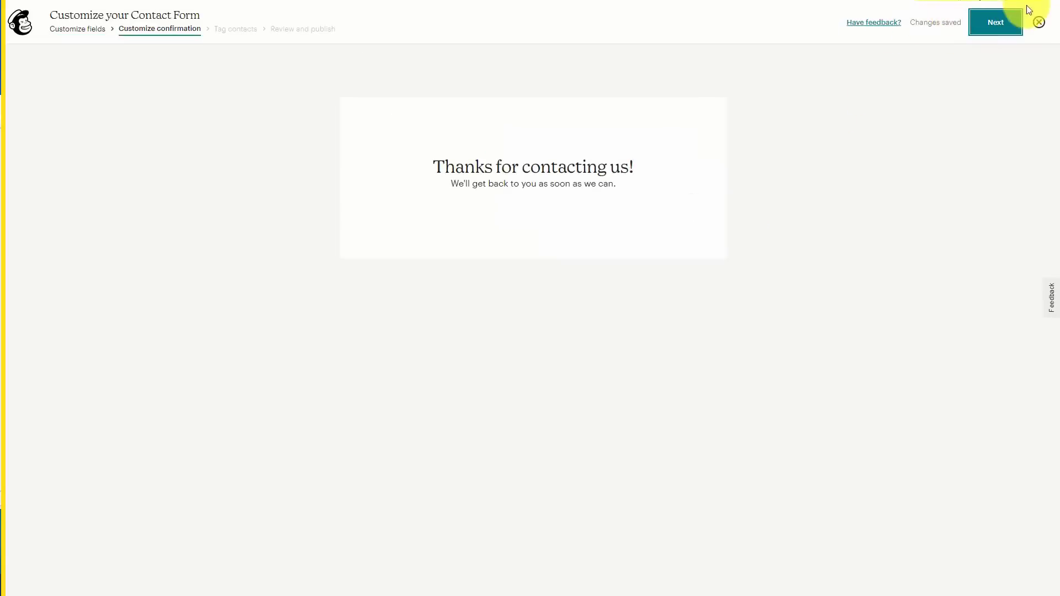
Step: Create a new 'contactform' tag for form submitters and save the tags
{"action": "left_click", "coordinate": [995, 23]}
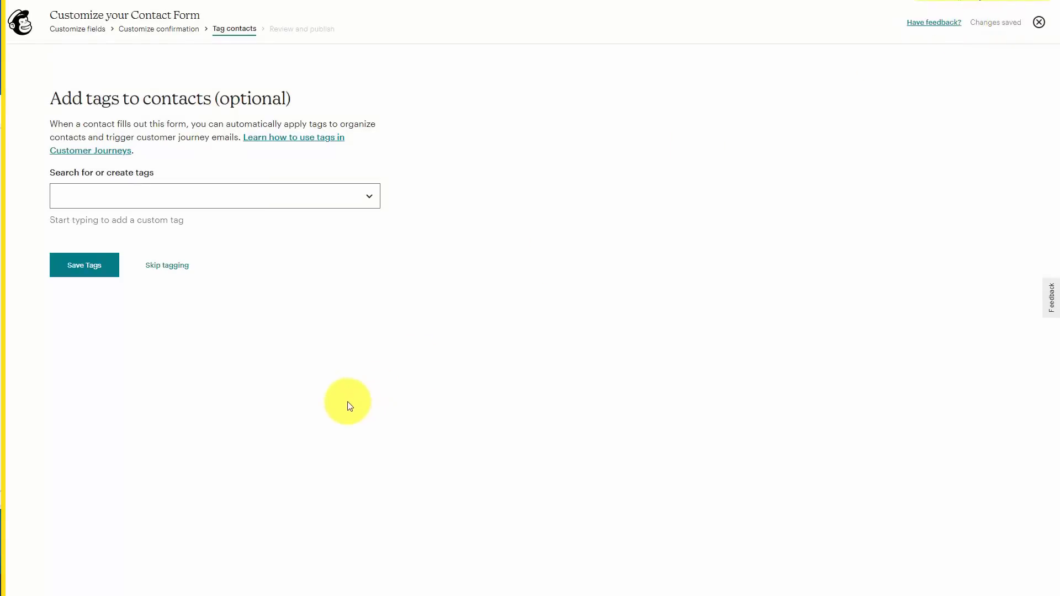
{"action": "left_click", "coordinate": [367, 196]}
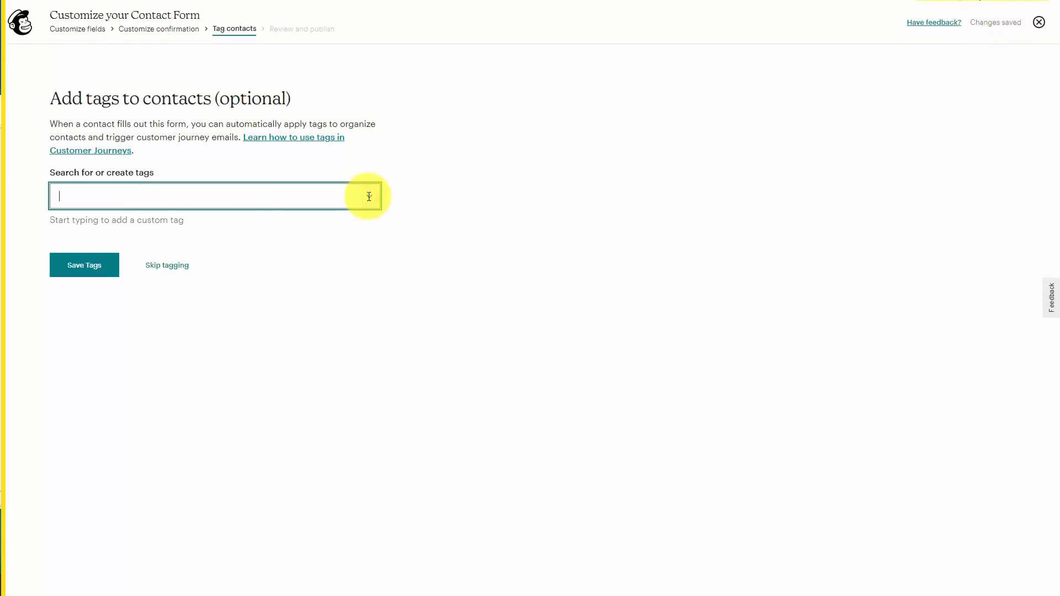
{"action": "left_click", "coordinate": [368, 196]}
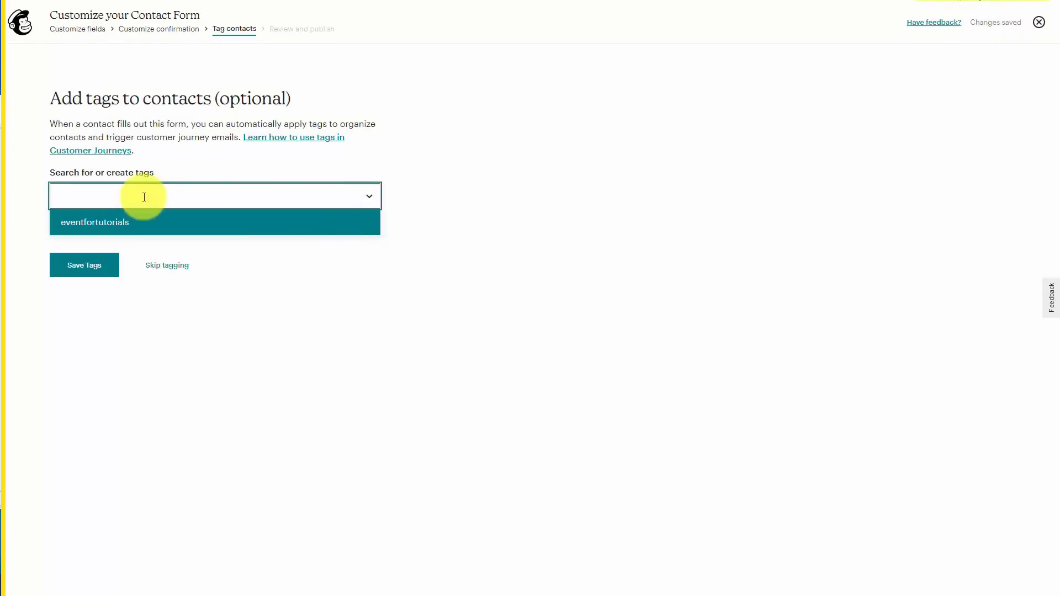
{"action": "type", "text": "contactform"}
{"action": "left_click", "coordinate": [109, 225]}
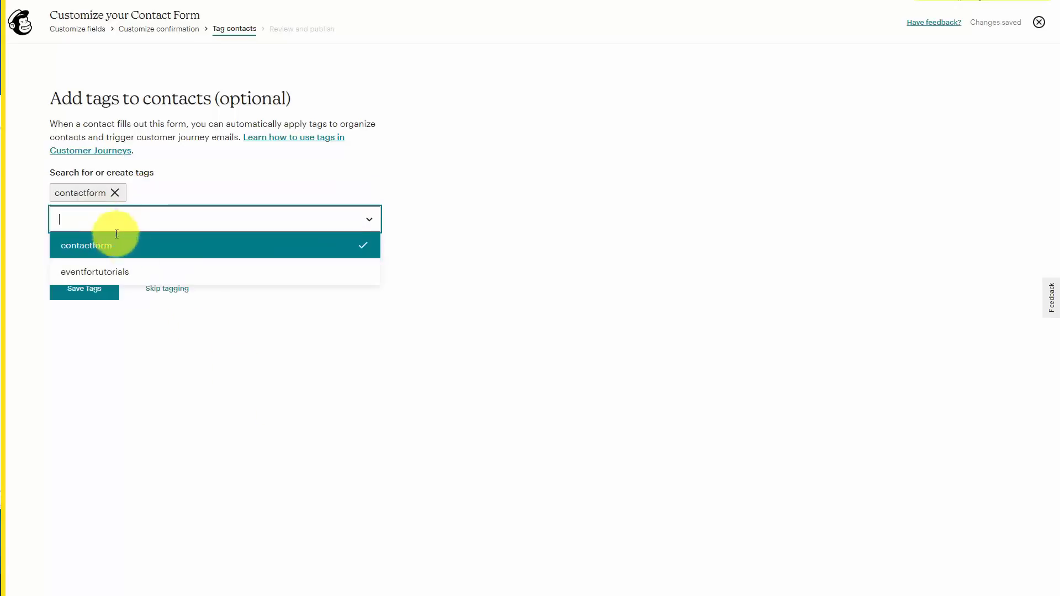
{"action": "left_click", "coordinate": [92, 246]}
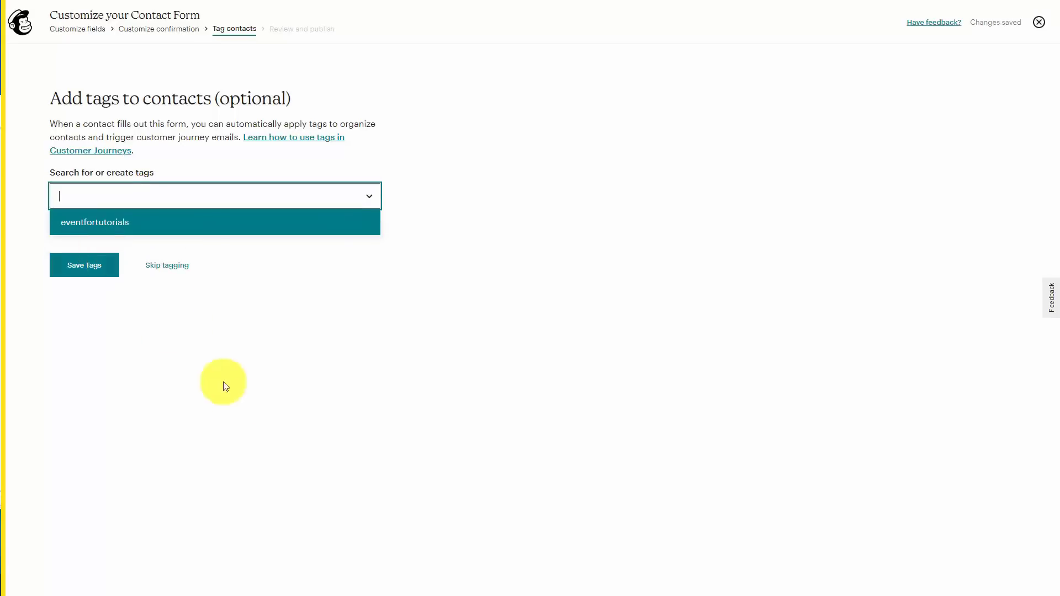
{"action": "left_click", "coordinate": [84, 267]}
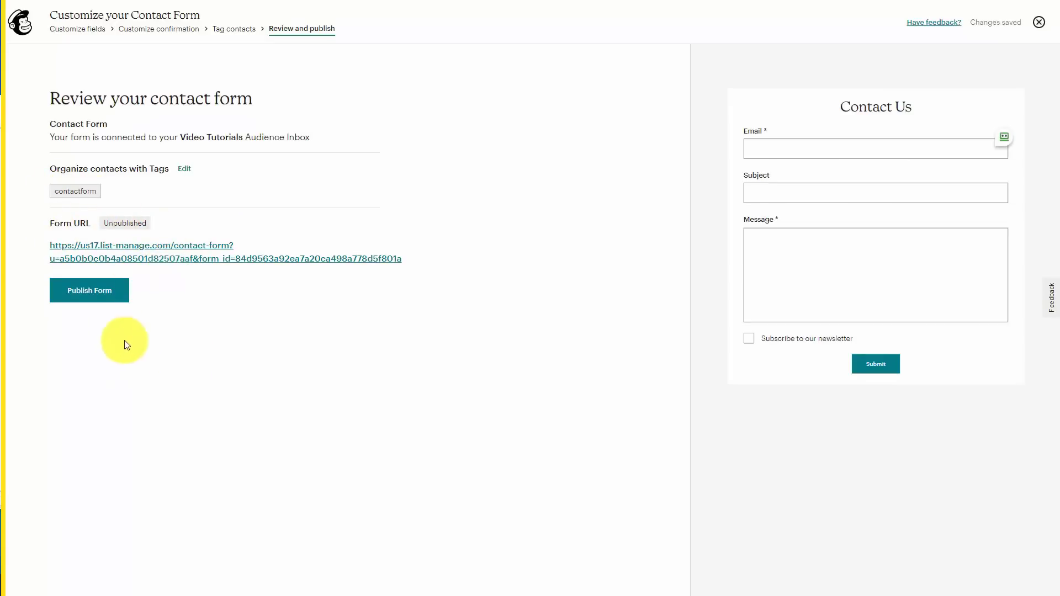
Step: Publish the contact form from its review page
{"action": "left_click", "coordinate": [88, 296]}
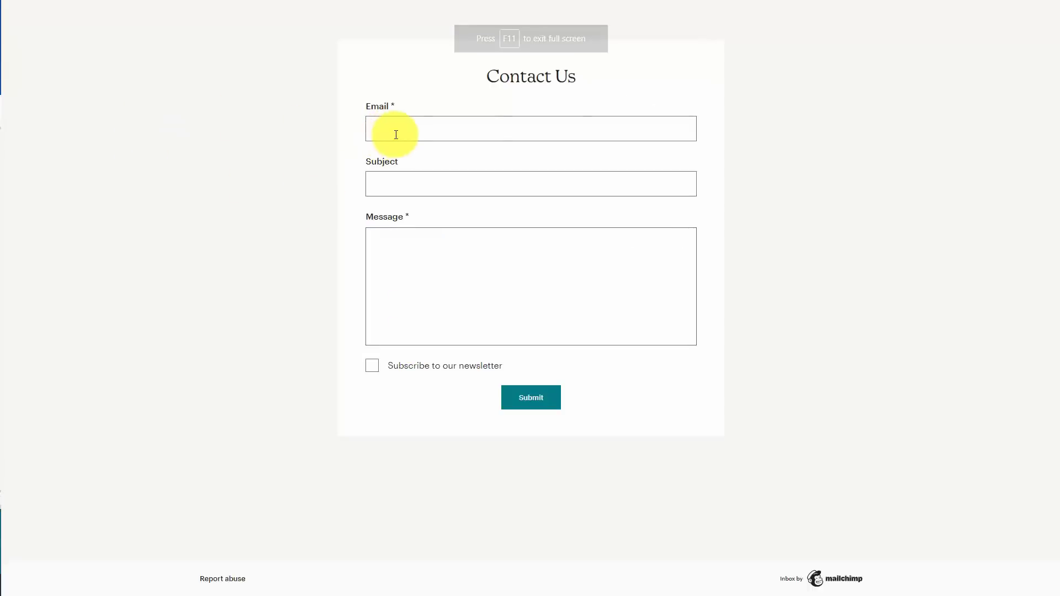
Step: Submit a 'Contact Me Back' test message through the live form URL, then switch back to Mailchimp
{"action": "left_click", "coordinate": [396, 135]}
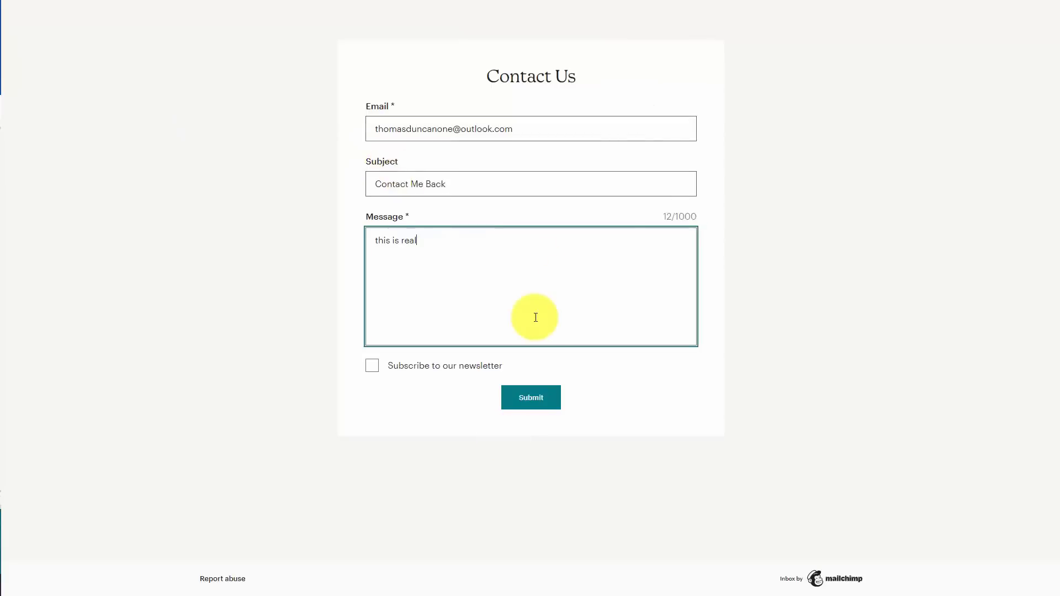
{"action": "left_click", "coordinate": [529, 406]}
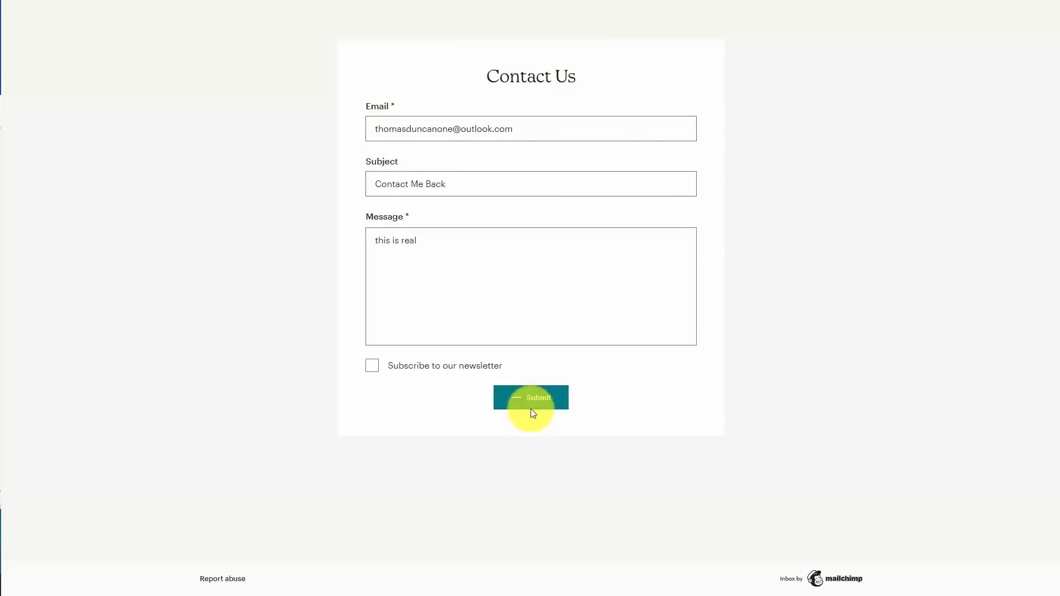
{"action": "key", "text": "ctrl+Tab"}
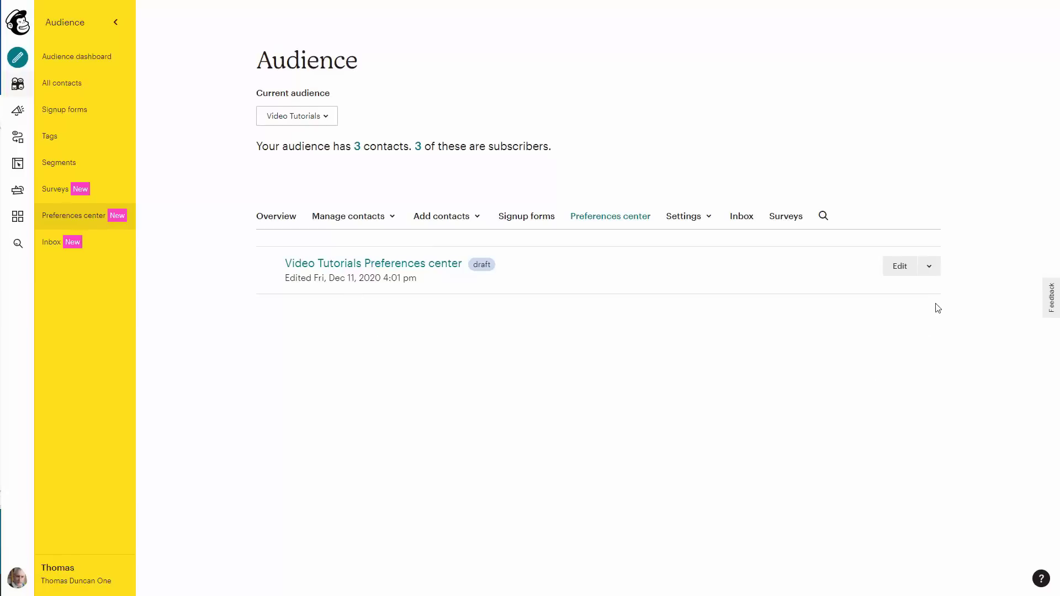
Step: Show the Edit options for the Video Tutorials Preferences center
{"action": "left_click", "coordinate": [929, 268]}
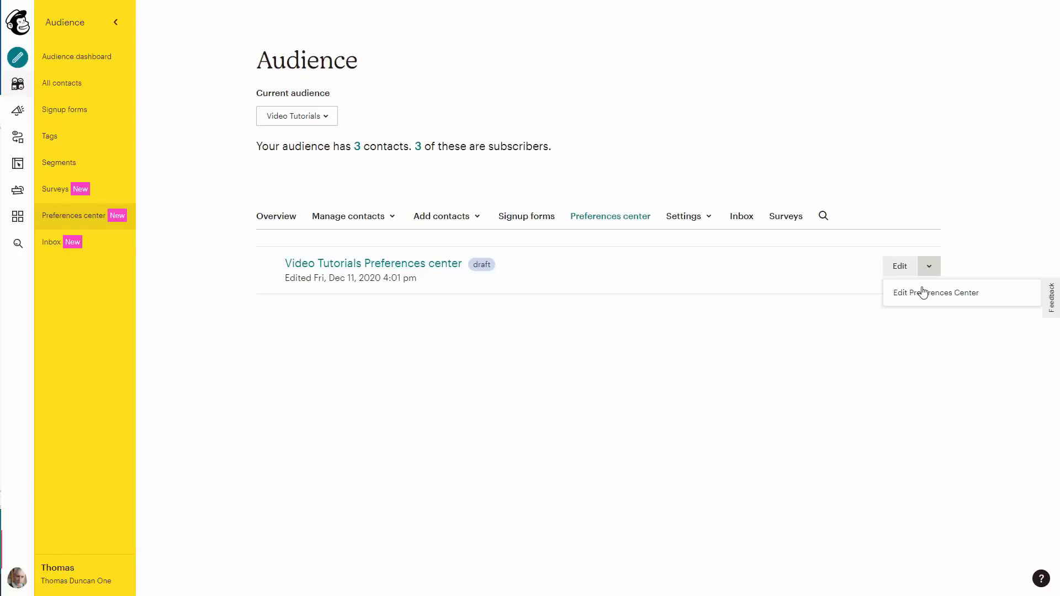
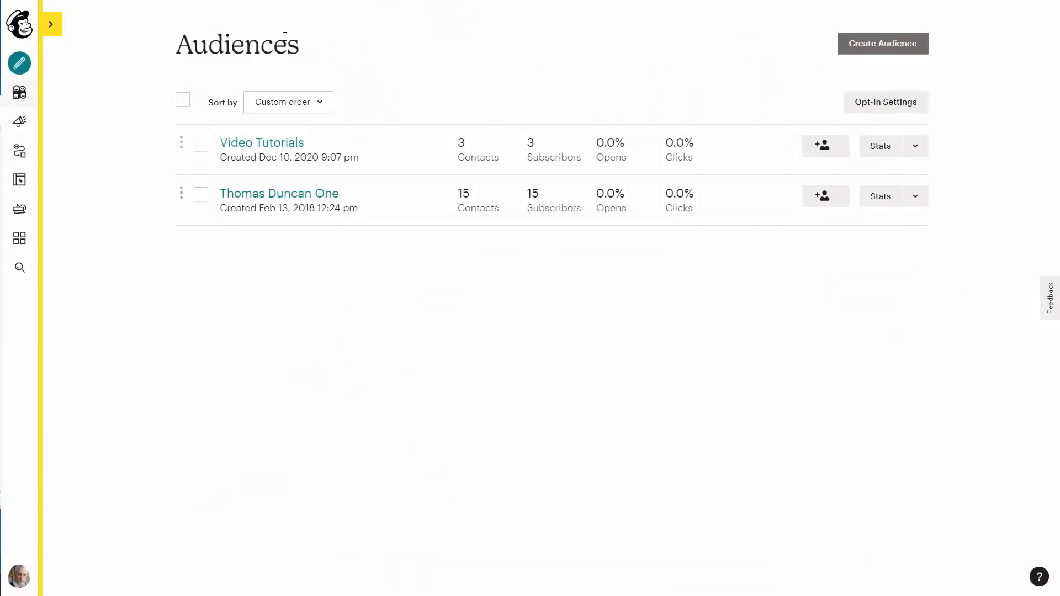
Step: Open the second audience's Preferences center and start building its customisation editor
{"action": "left_click", "coordinate": [280, 197]}
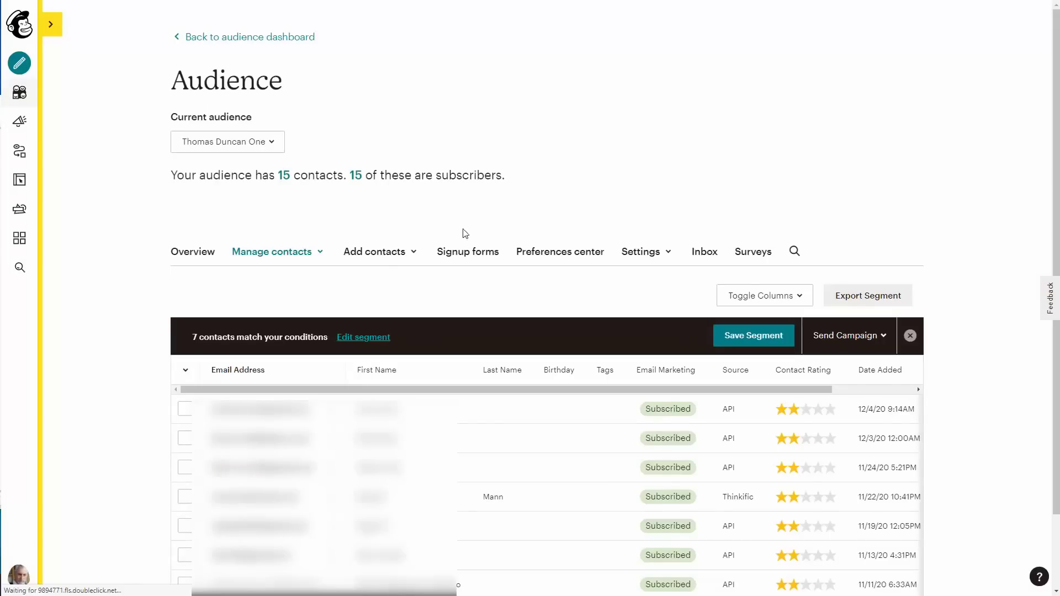
{"action": "left_click", "coordinate": [571, 254]}
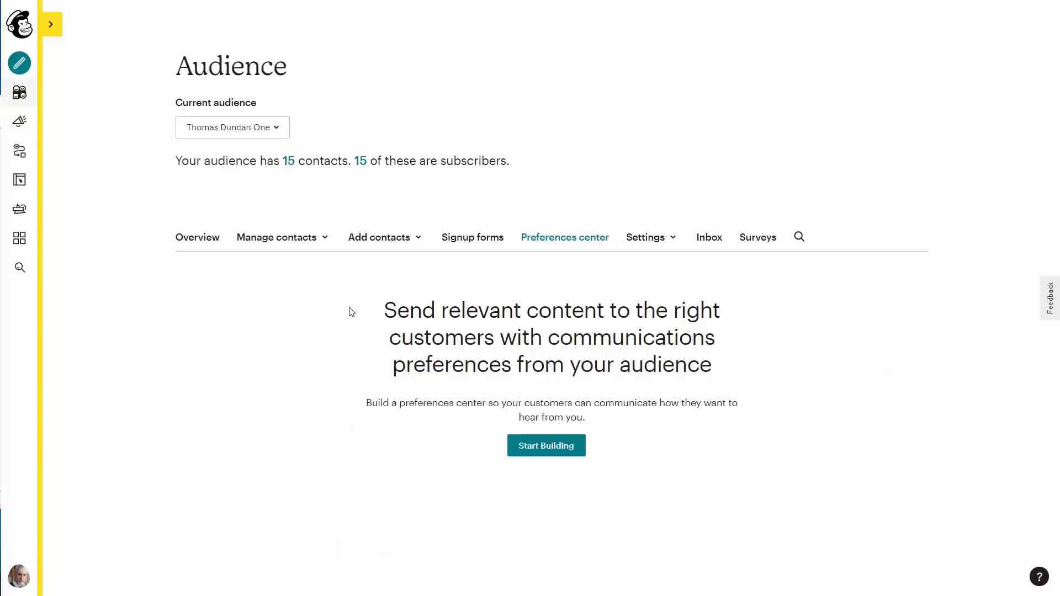
{"action": "left_click", "coordinate": [546, 448]}
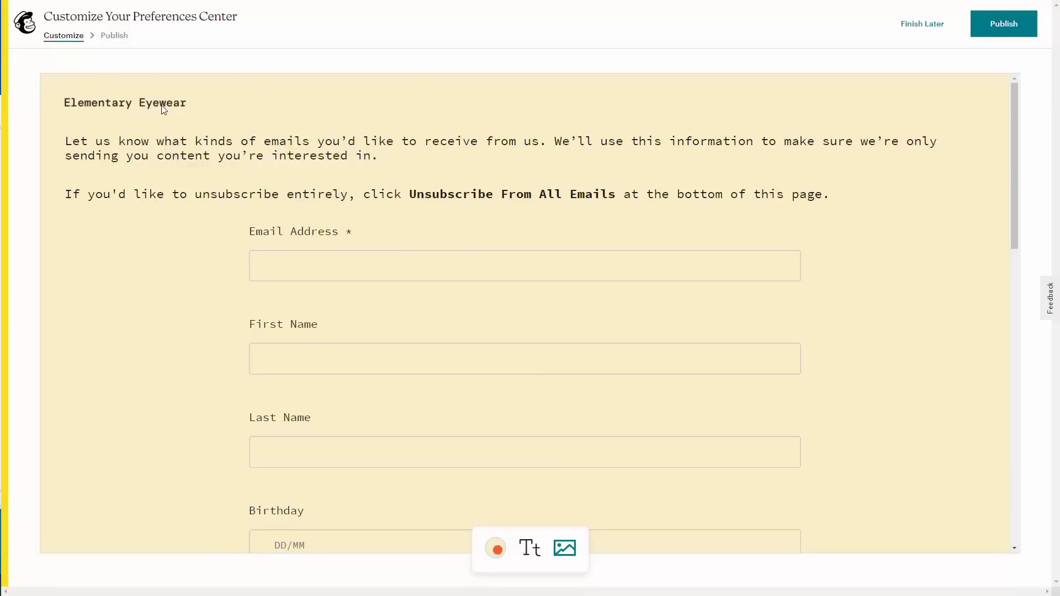
{"action": "mouse_move", "coordinate": [164, 109]}
Step: Insert the QR code from My Logo as the preferences center header image
{"action": "left_click", "coordinate": [162, 130]}
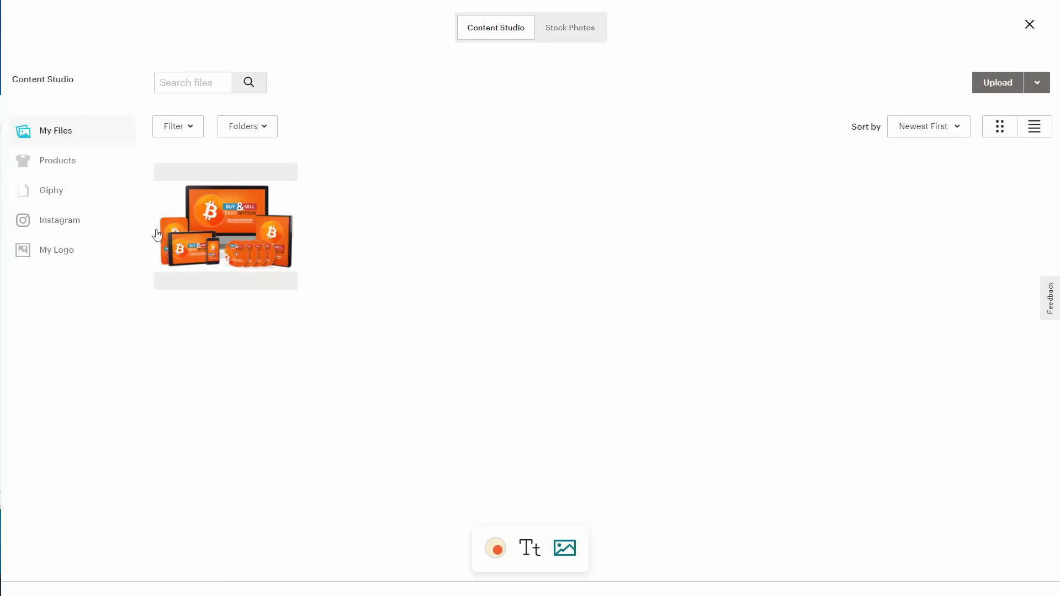
{"action": "left_click", "coordinate": [53, 257]}
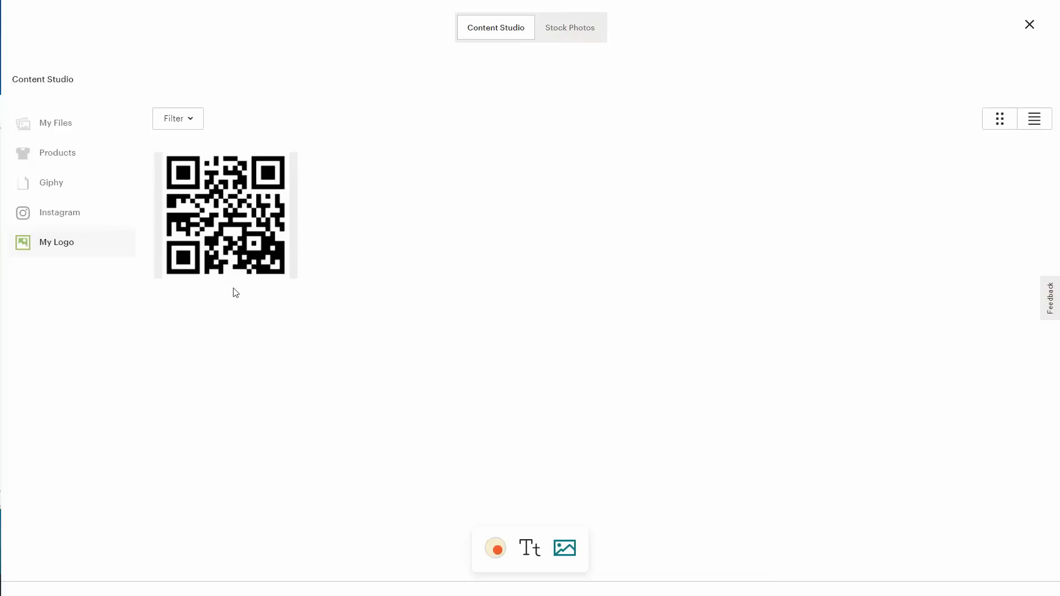
{"action": "left_click", "coordinate": [219, 210]}
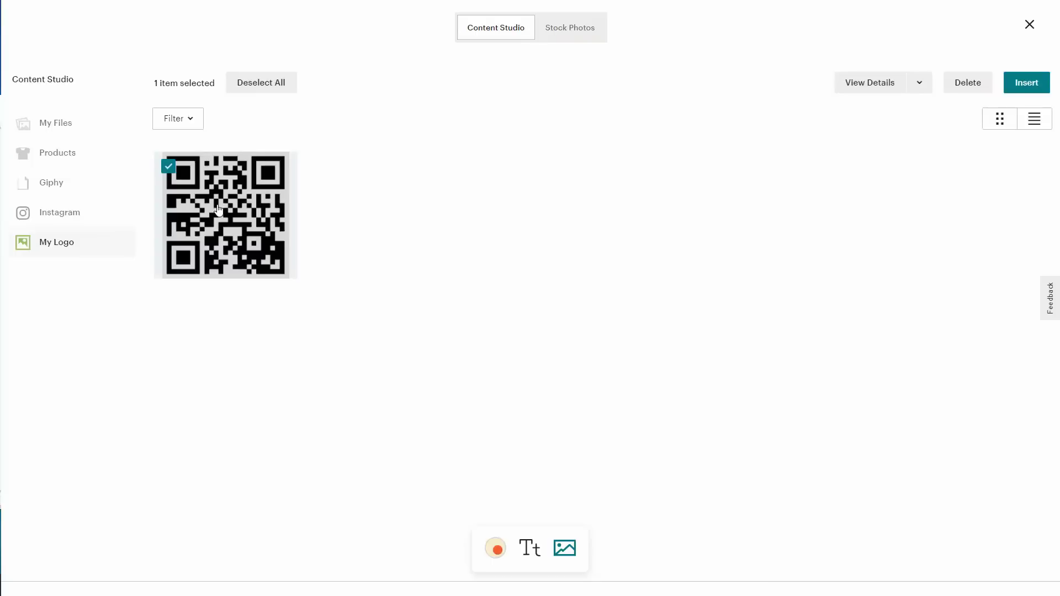
{"action": "left_click", "coordinate": [1037, 91]}
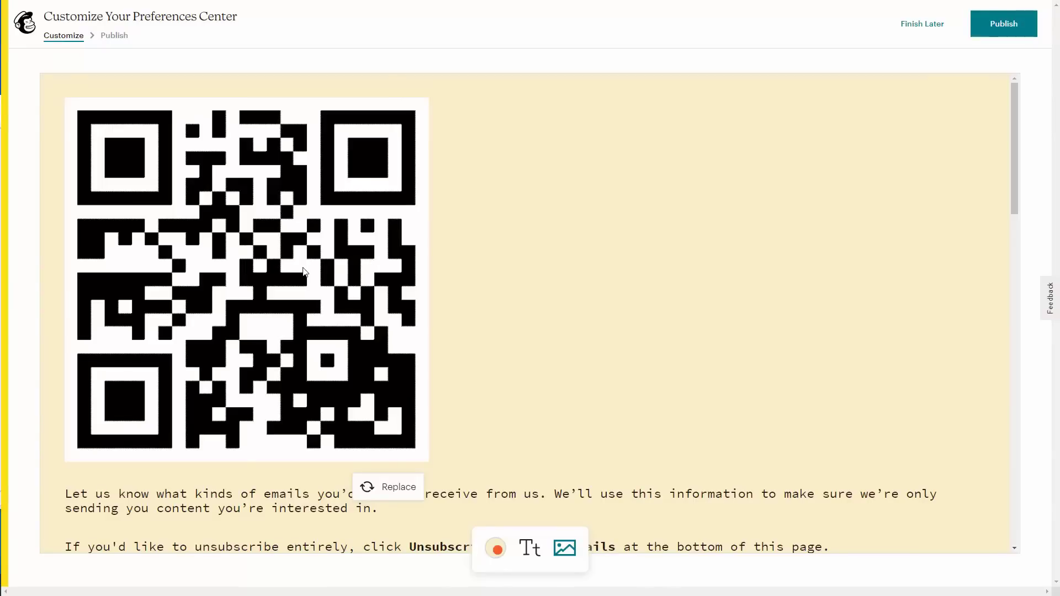
Step: Swap the header for the stock hand, laptop and camera photo, then select the intro text
{"action": "left_click", "coordinate": [398, 488]}
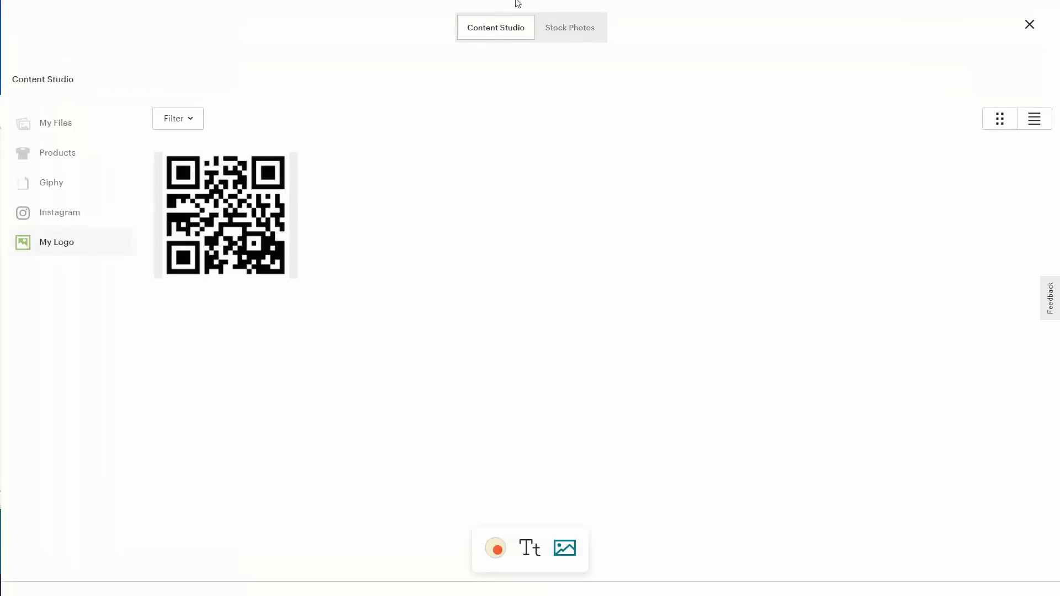
{"action": "left_click", "coordinate": [571, 38]}
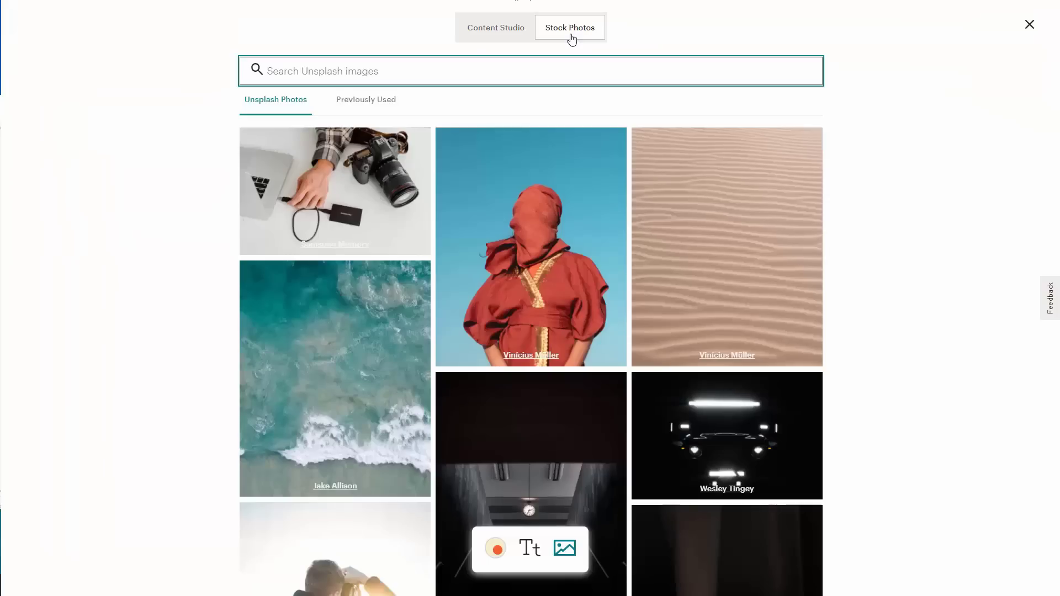
{"action": "left_click", "coordinate": [346, 214]}
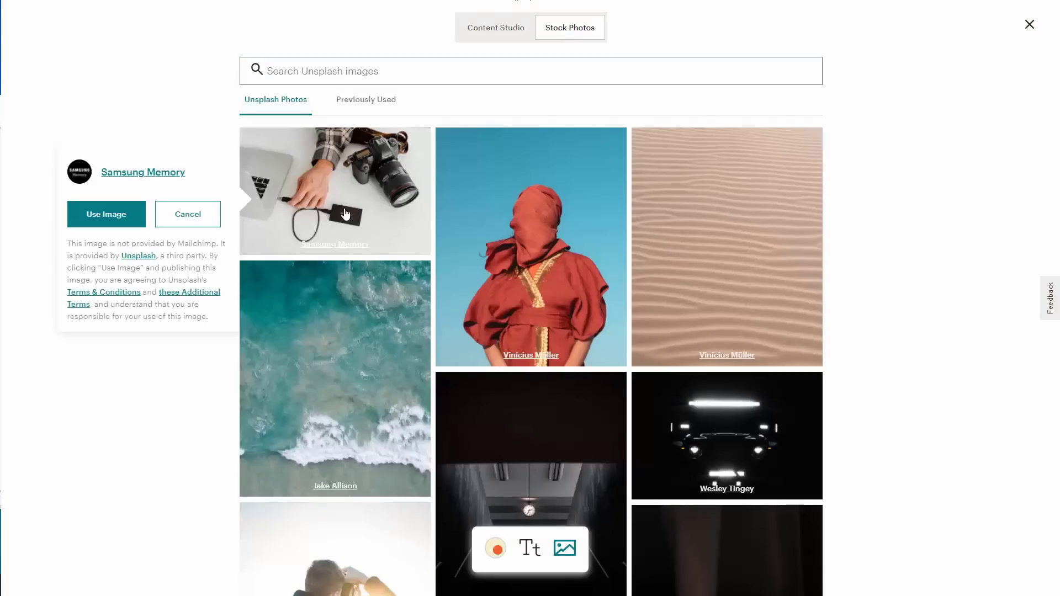
{"action": "left_click", "coordinate": [118, 216]}
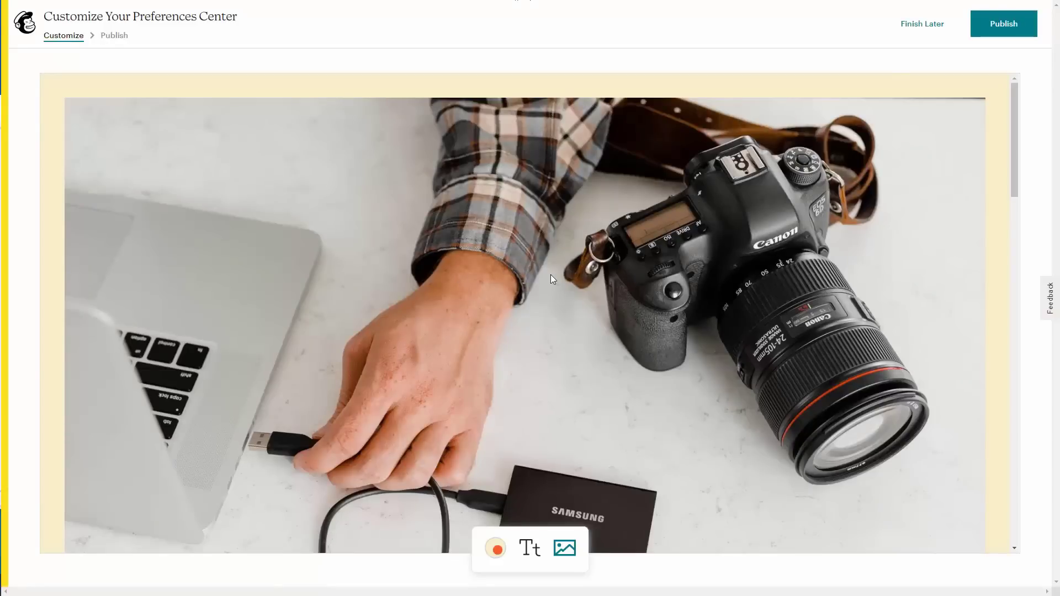
{"action": "scroll", "coordinate": [551, 274], "scroll_direction": "down", "scroll_amount": 1}
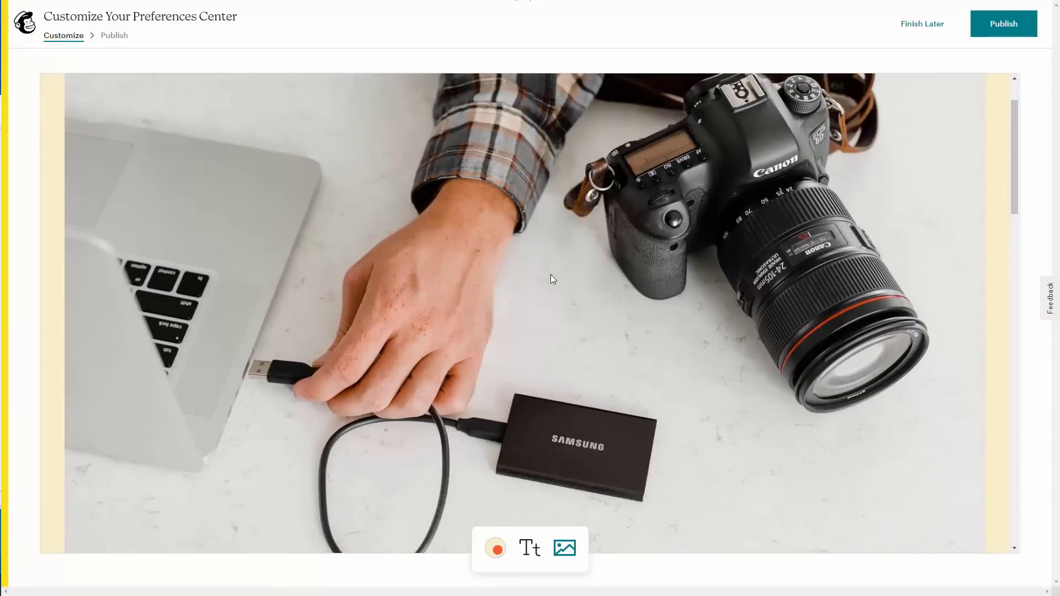
{"action": "scroll", "coordinate": [551, 274], "scroll_direction": "down", "scroll_amount": 7}
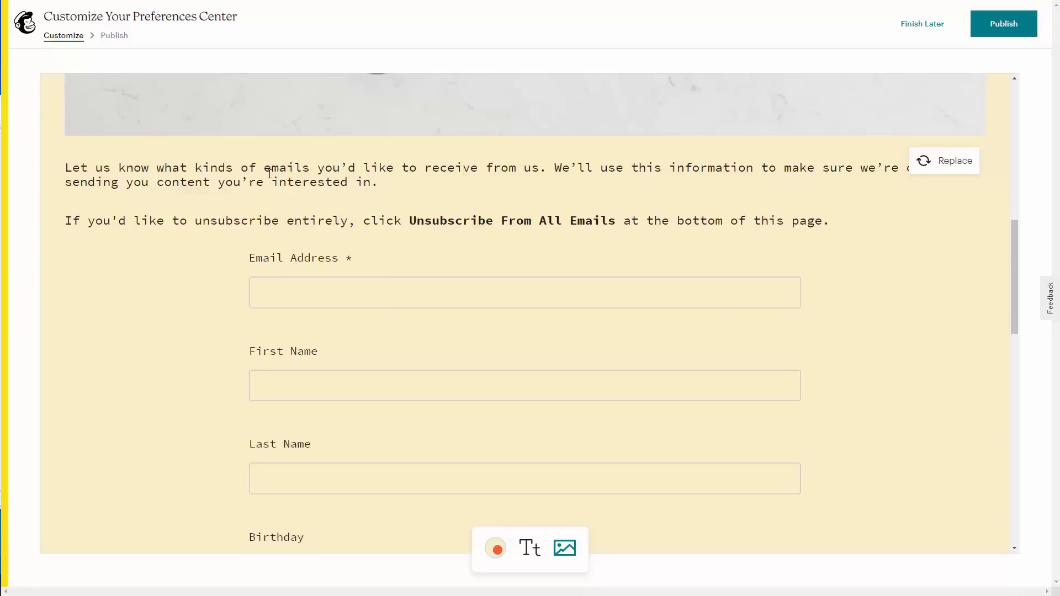
{"action": "left_click", "coordinate": [303, 182]}
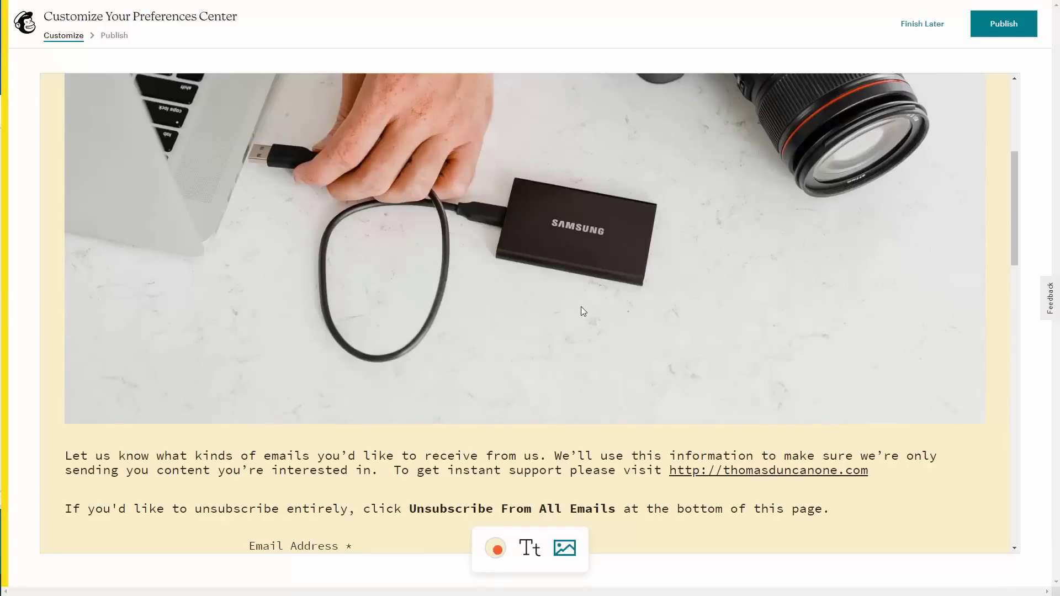
Step: Move on to publishing the preferences center
{"action": "left_click", "coordinate": [1003, 28]}
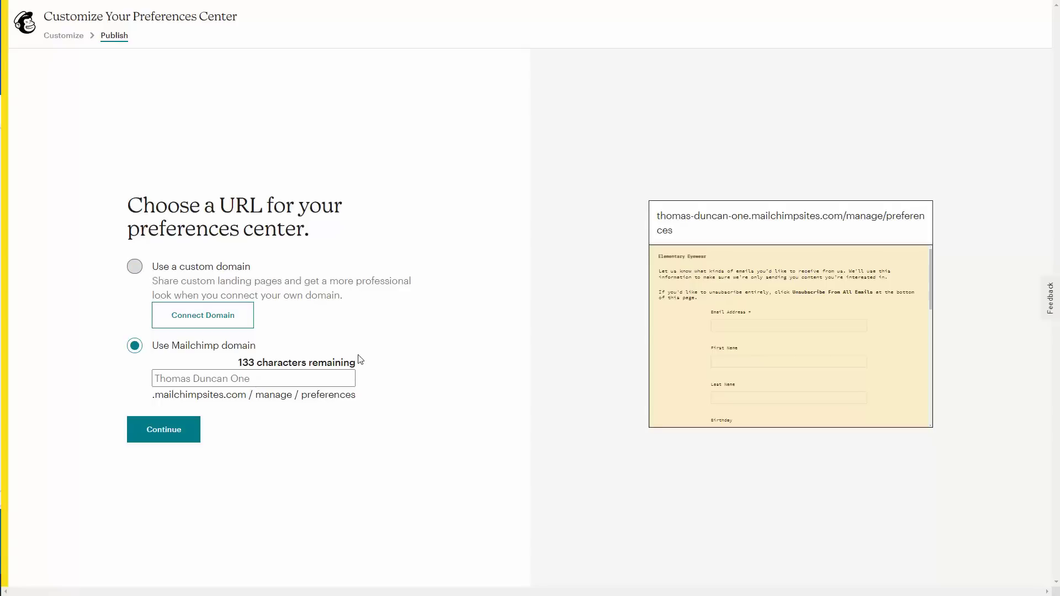
Step: Keep the Mailchimp domain URL and publish the preferences center
{"action": "left_click", "coordinate": [164, 430]}
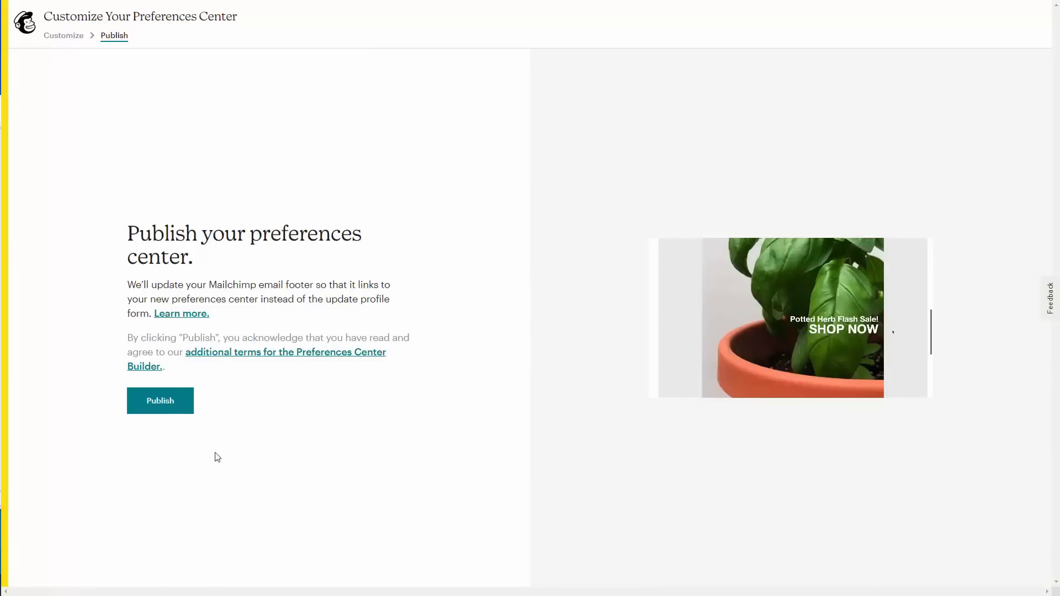
{"action": "left_click", "coordinate": [164, 403]}
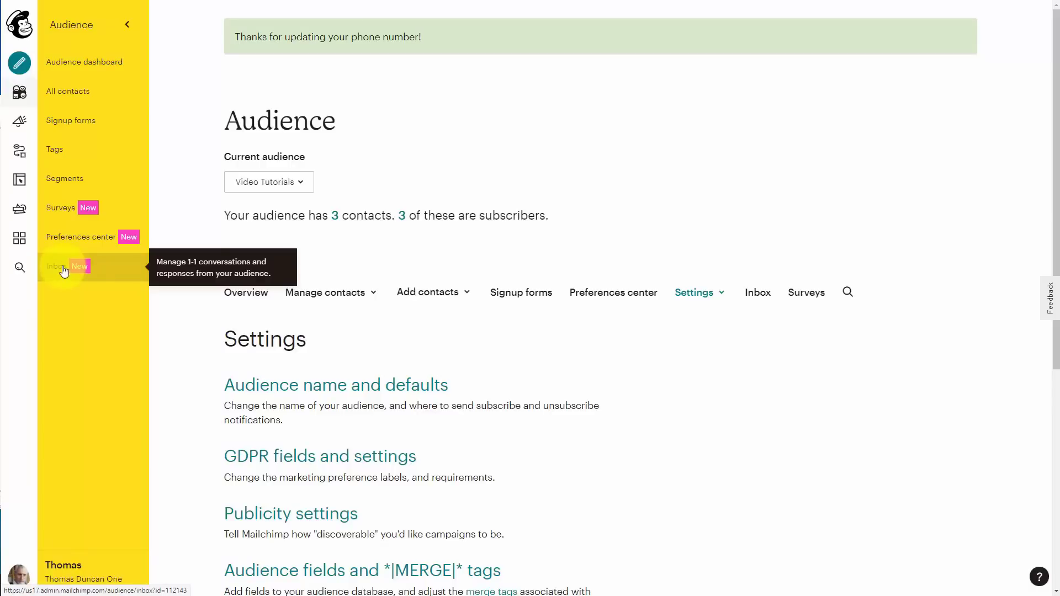
Step: Create a new survey from the audience Surveys page and bring up the question types list
{"action": "left_click", "coordinate": [67, 214]}
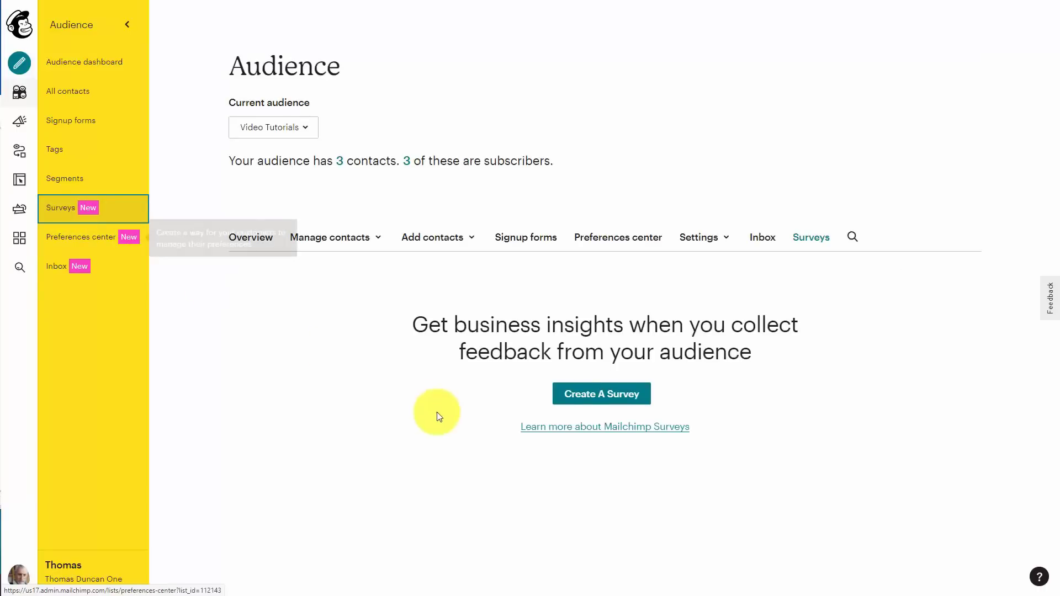
{"action": "left_click", "coordinate": [587, 401]}
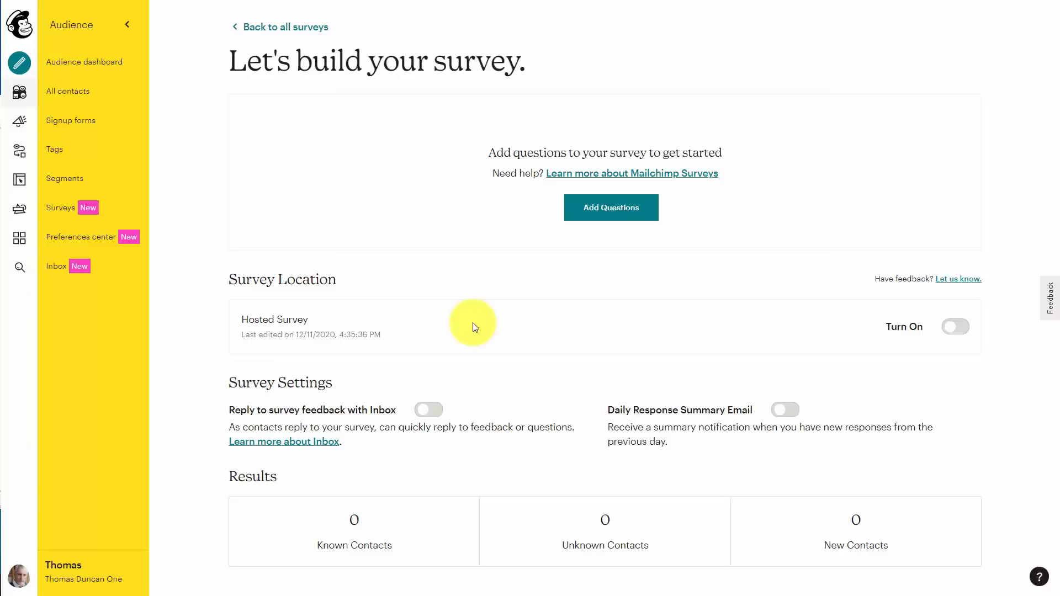
{"action": "left_click", "coordinate": [597, 218]}
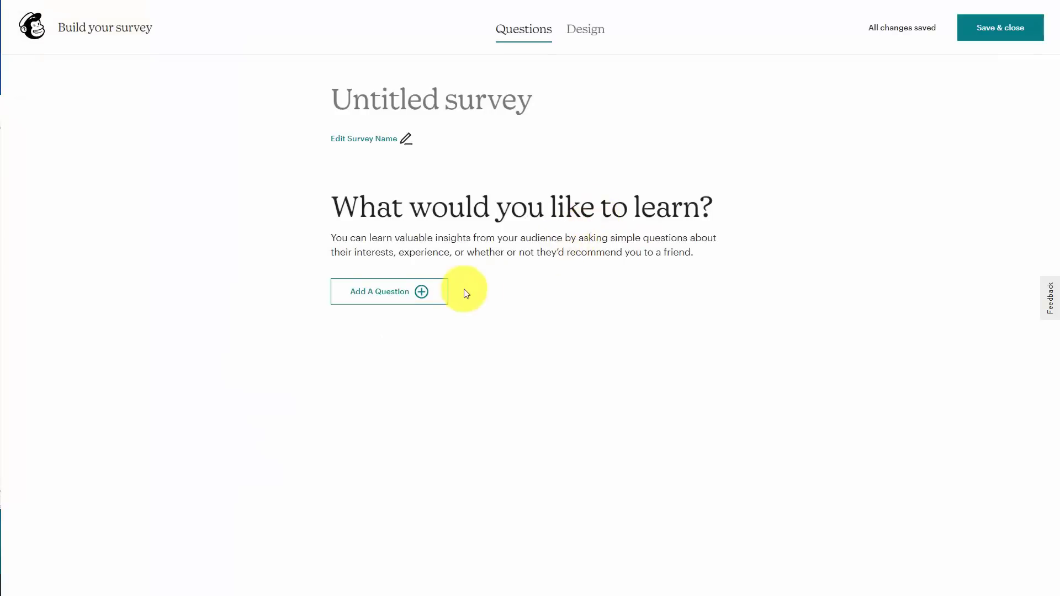
{"action": "left_click", "coordinate": [423, 293]}
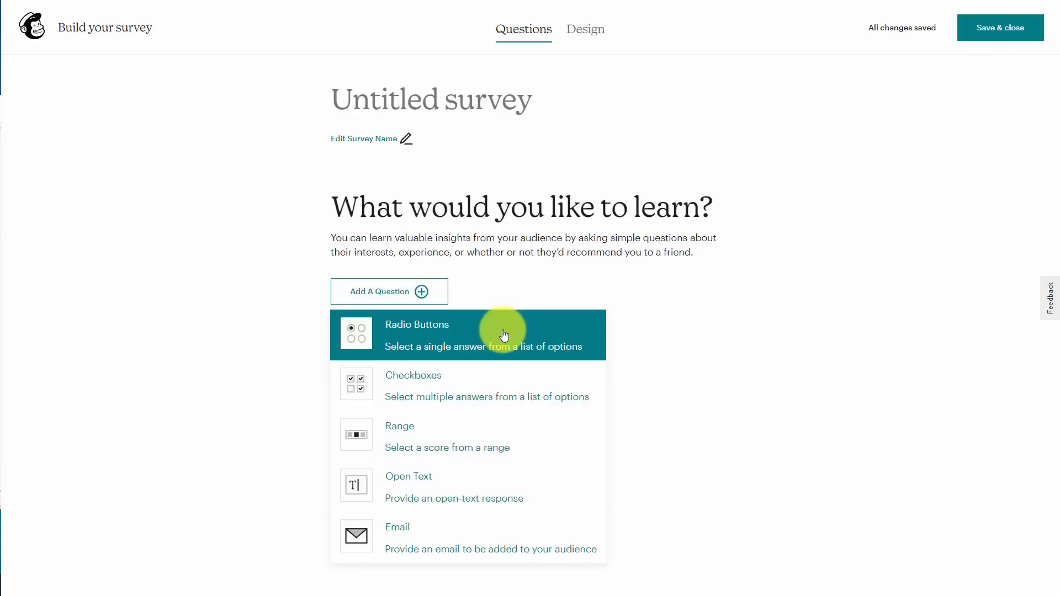
Step: Add a Checkboxes question on the hardest tutorial with answers Talking Head, Screen Capture, Animated
{"action": "left_click", "coordinate": [427, 382]}
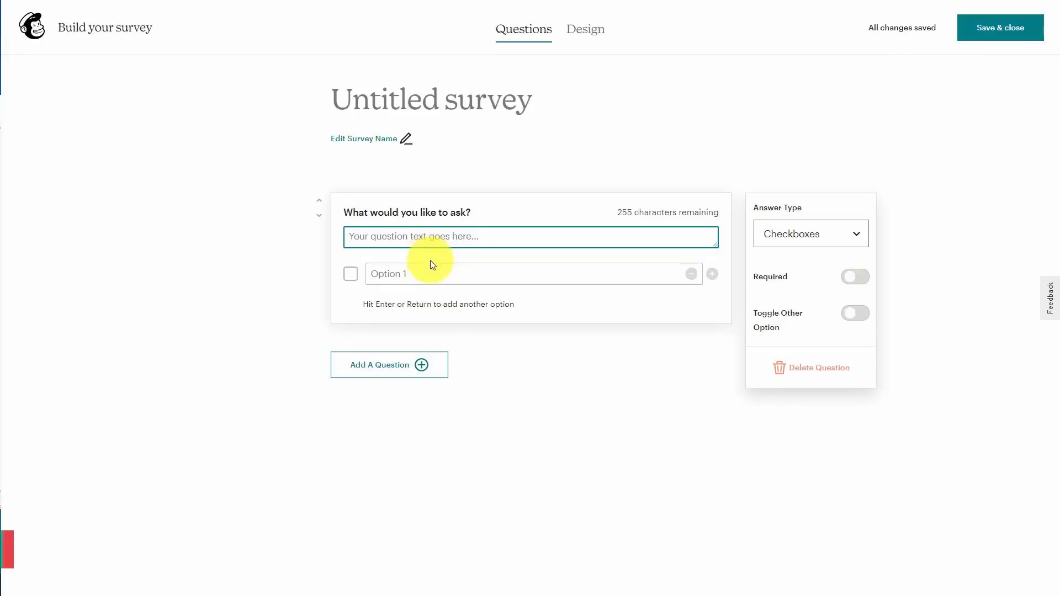
{"action": "type", "text": "What is the hardest Video Tutorial To Create?"}
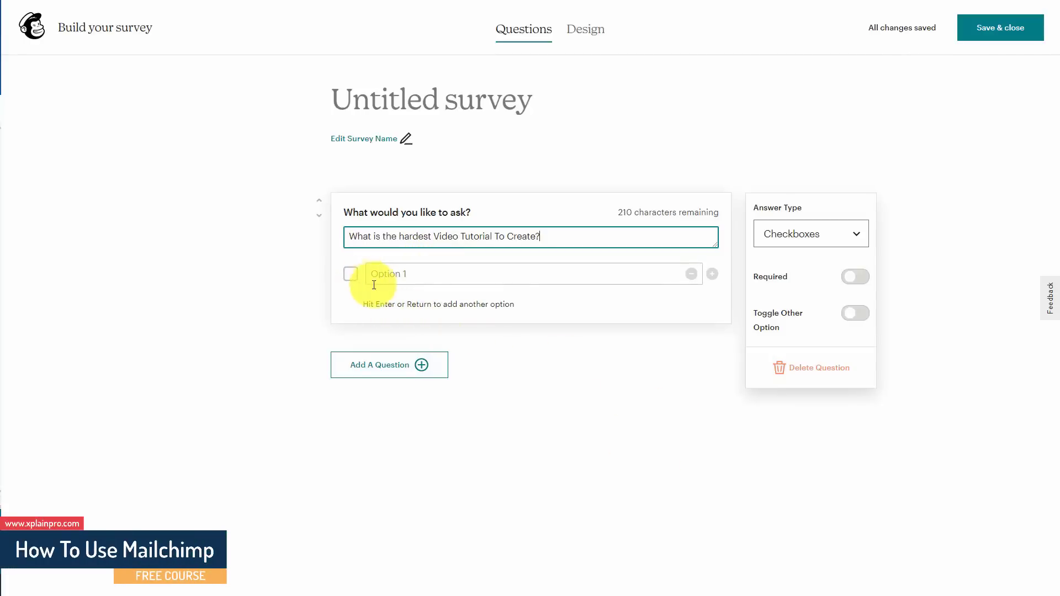
{"action": "left_click", "coordinate": [395, 273]}
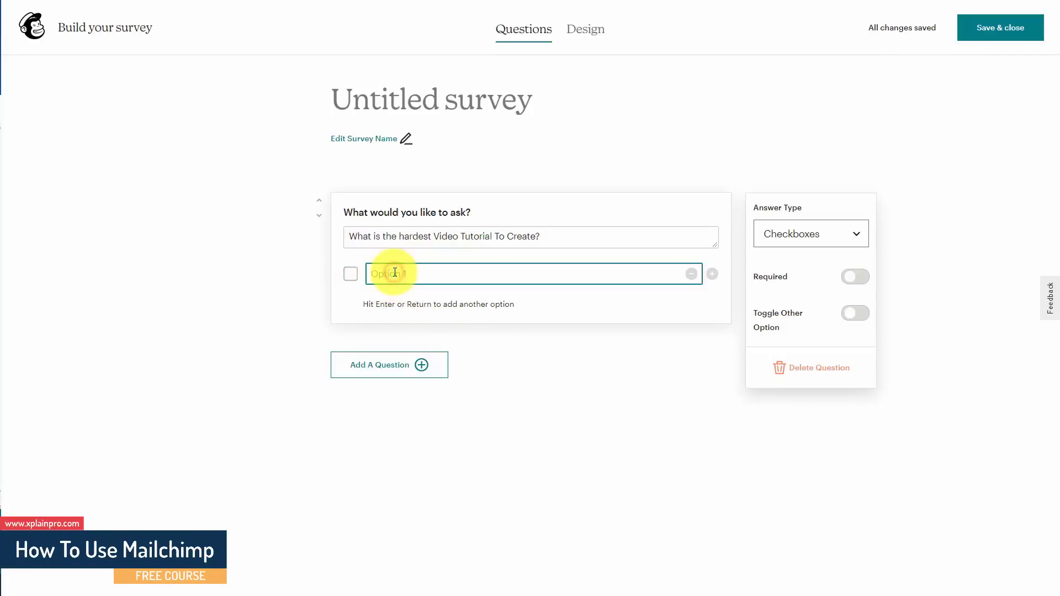
{"action": "type", "text": "Talking Head"}
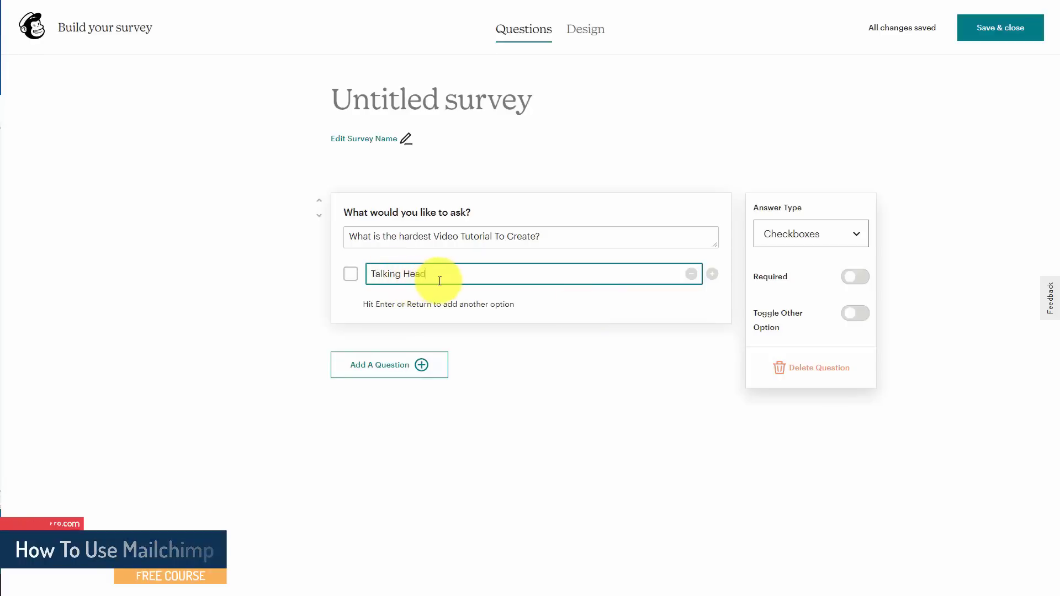
{"action": "key", "text": "Return"}
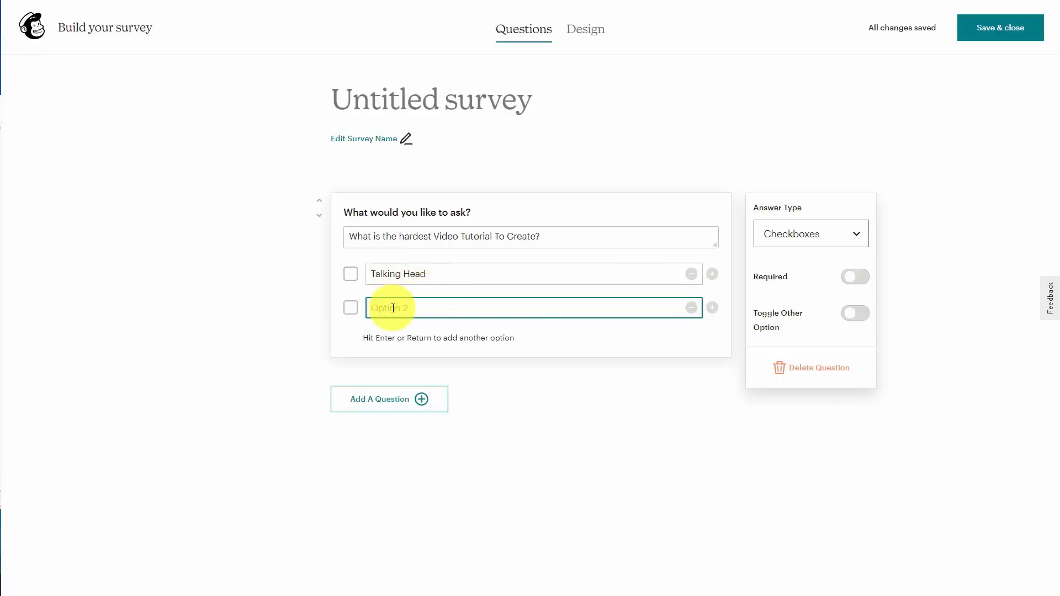
{"action": "type", "text": "Screen Capture"}
{"action": "key", "text": "Return"}
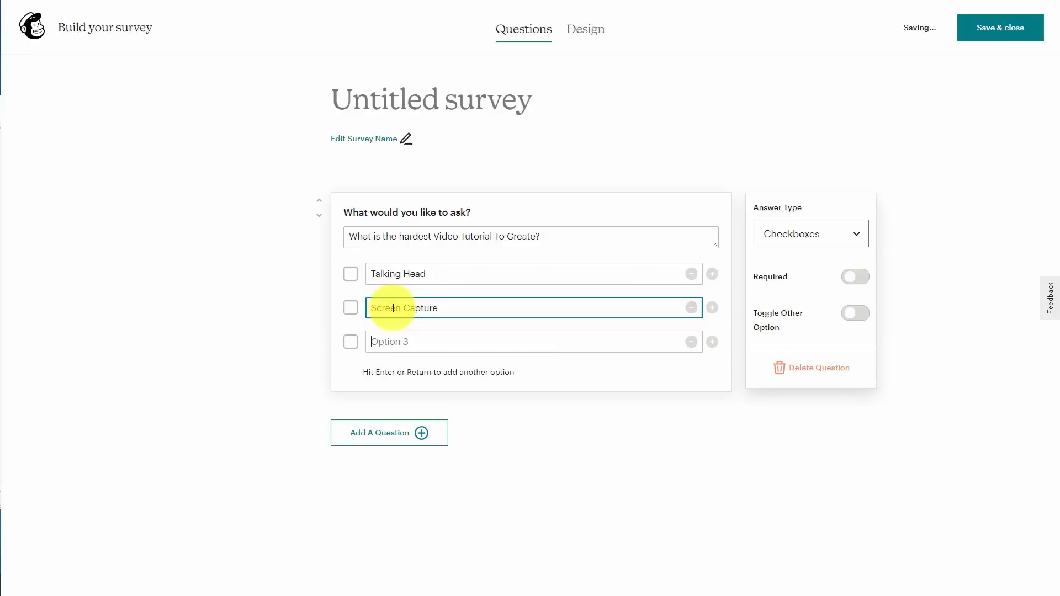
{"action": "type", "text": "Animated"}
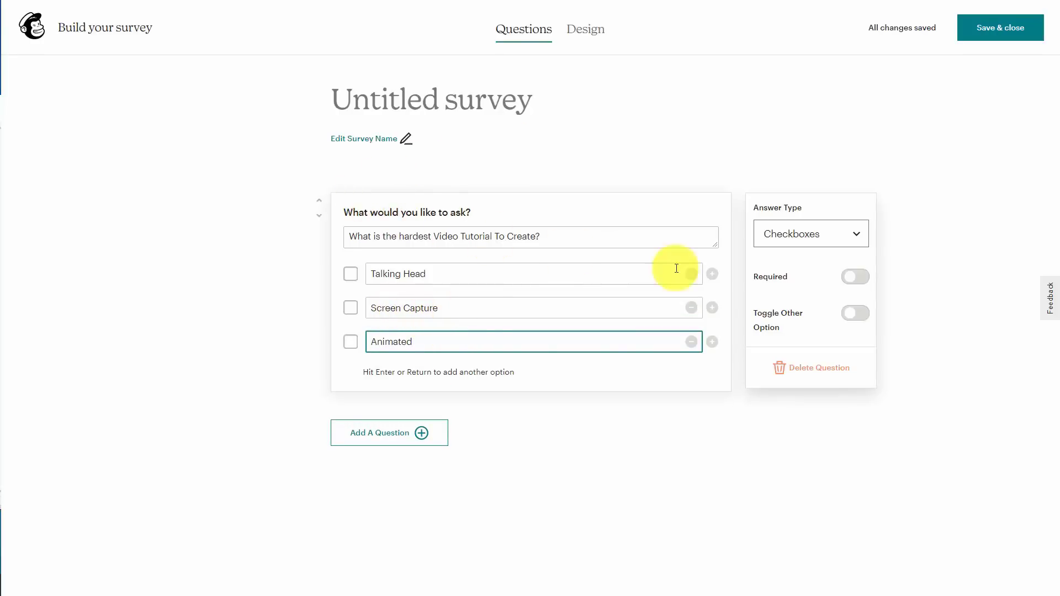
Step: Make the question required with an Other option and rename the survey 'Hardest Video Tutorial To Create'
{"action": "left_click", "coordinate": [860, 278]}
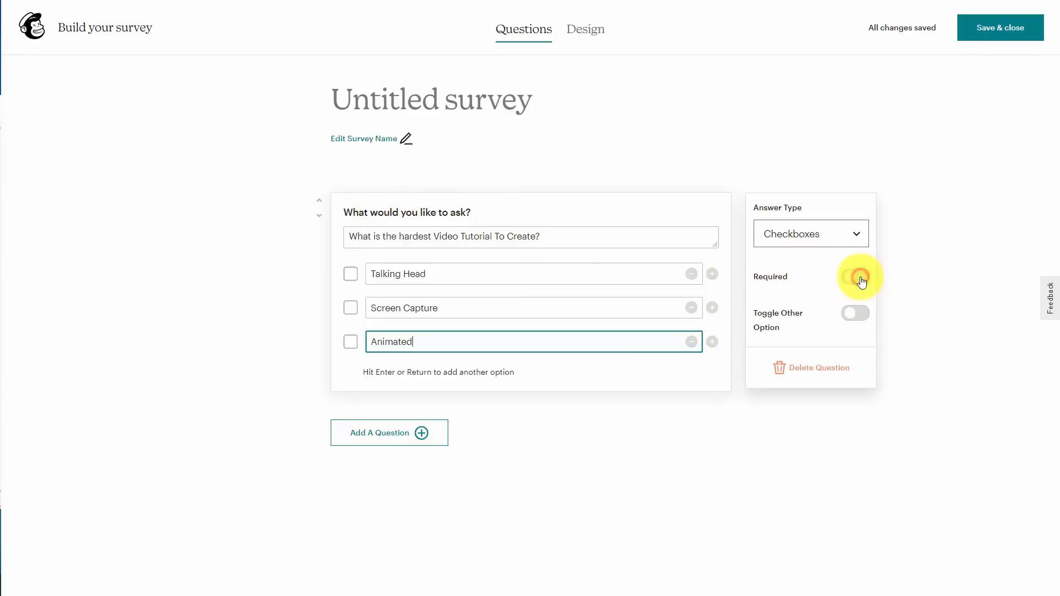
{"action": "left_click", "coordinate": [864, 316]}
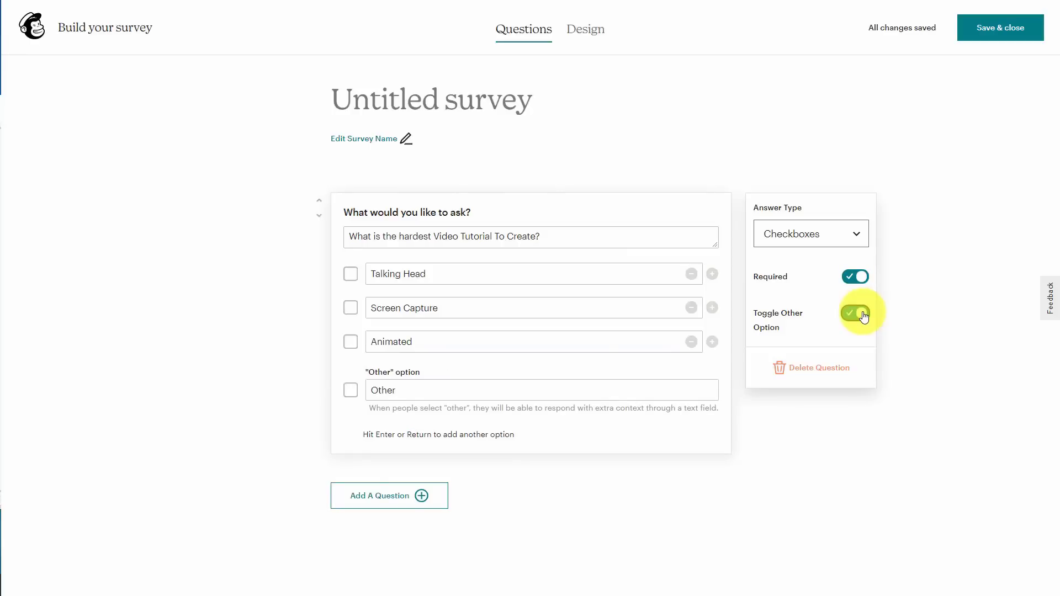
{"action": "left_click", "coordinate": [407, 141]}
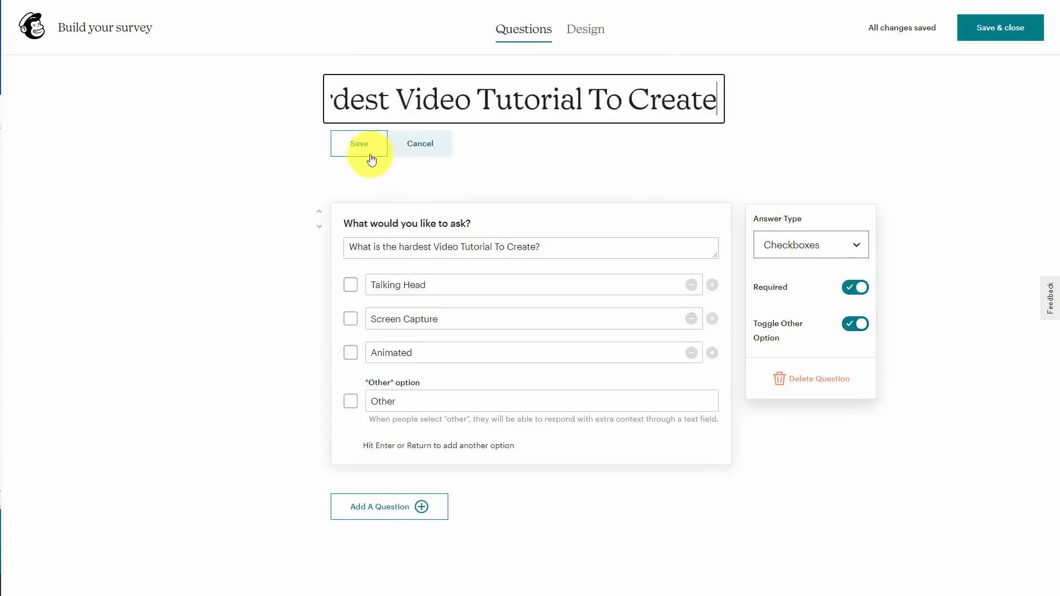
{"action": "left_click", "coordinate": [359, 145]}
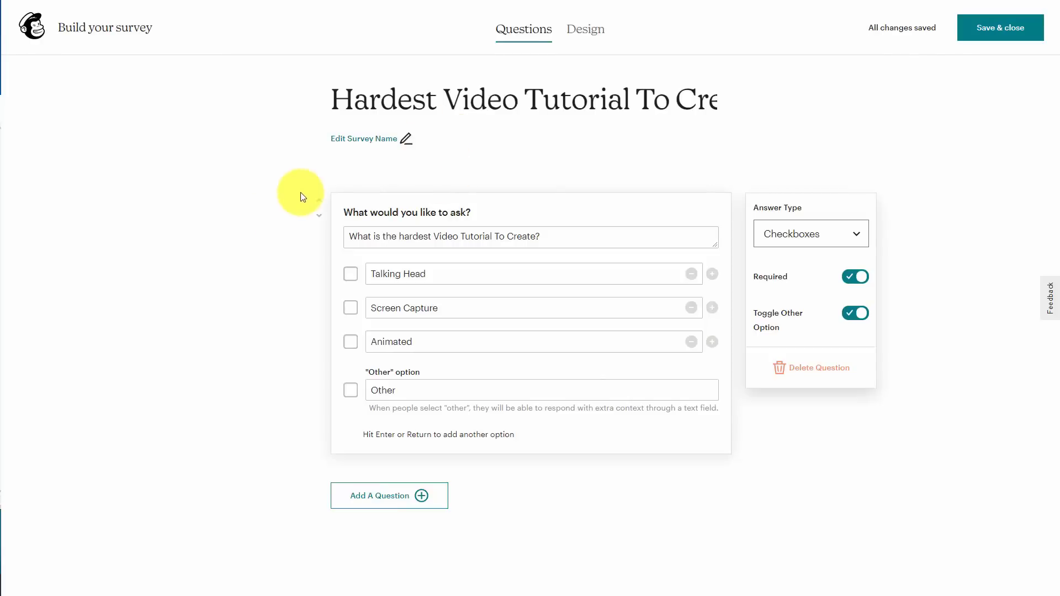
Step: Turn off the Mailchimp badge and place the QR code image in the survey design
{"action": "left_click", "coordinate": [588, 30]}
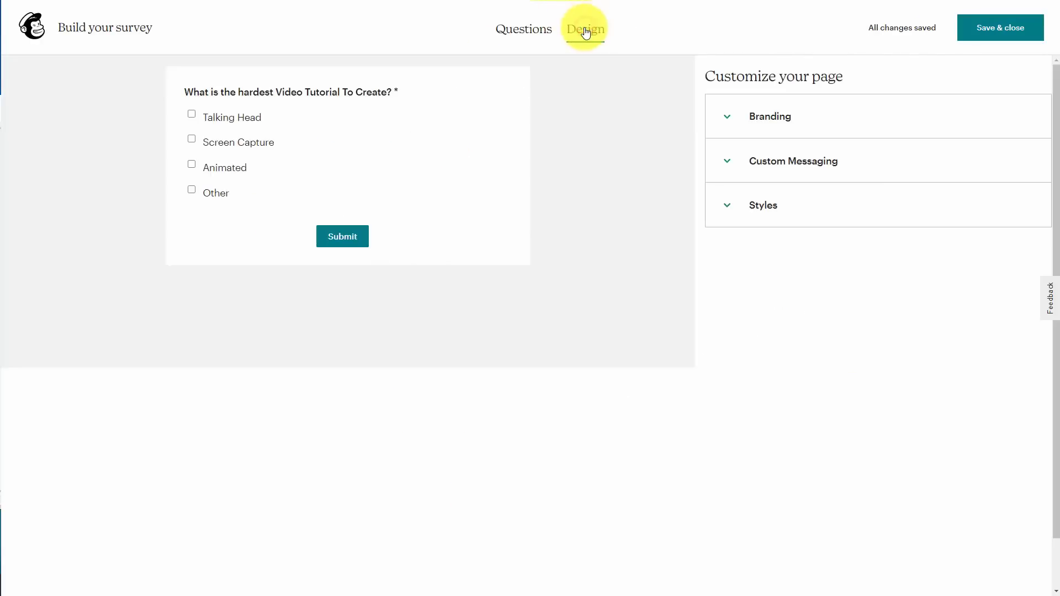
{"action": "left_click", "coordinate": [724, 118]}
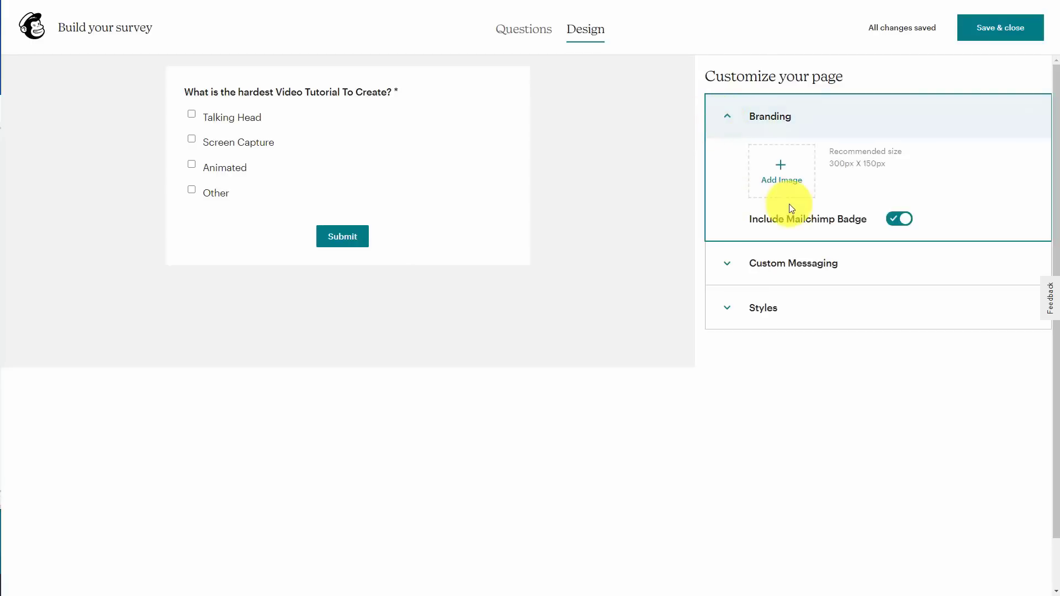
{"action": "left_click", "coordinate": [898, 218]}
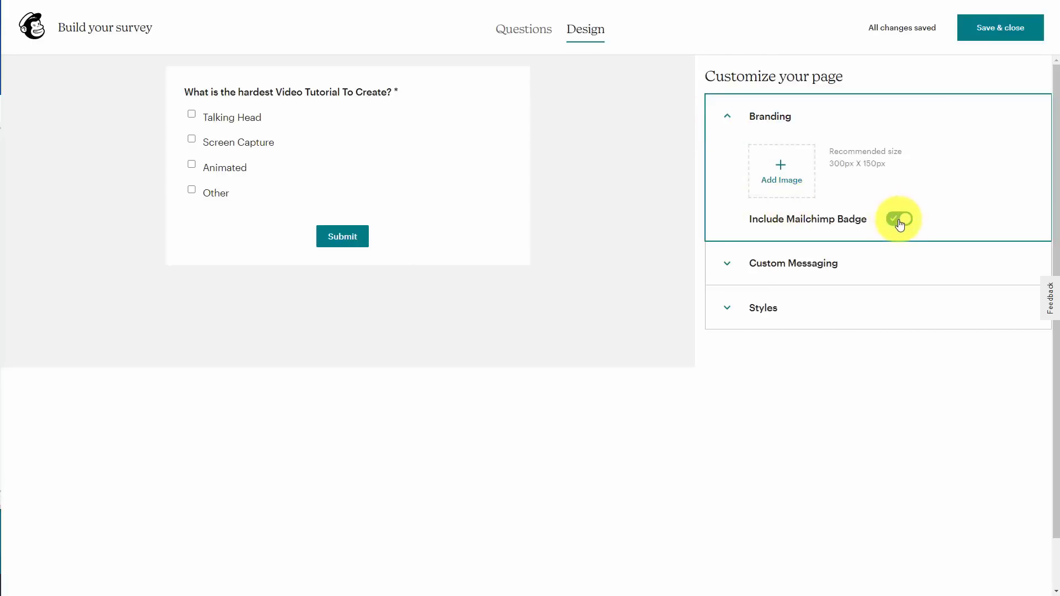
{"action": "left_click", "coordinate": [899, 220]}
{"action": "left_click", "coordinate": [781, 166]}
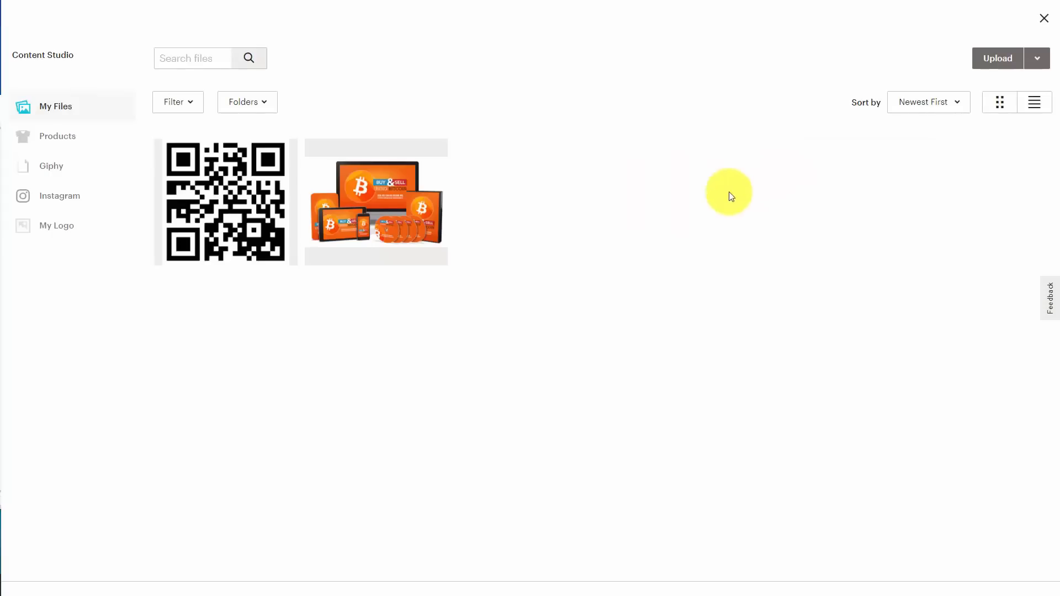
{"action": "left_click", "coordinate": [264, 177]}
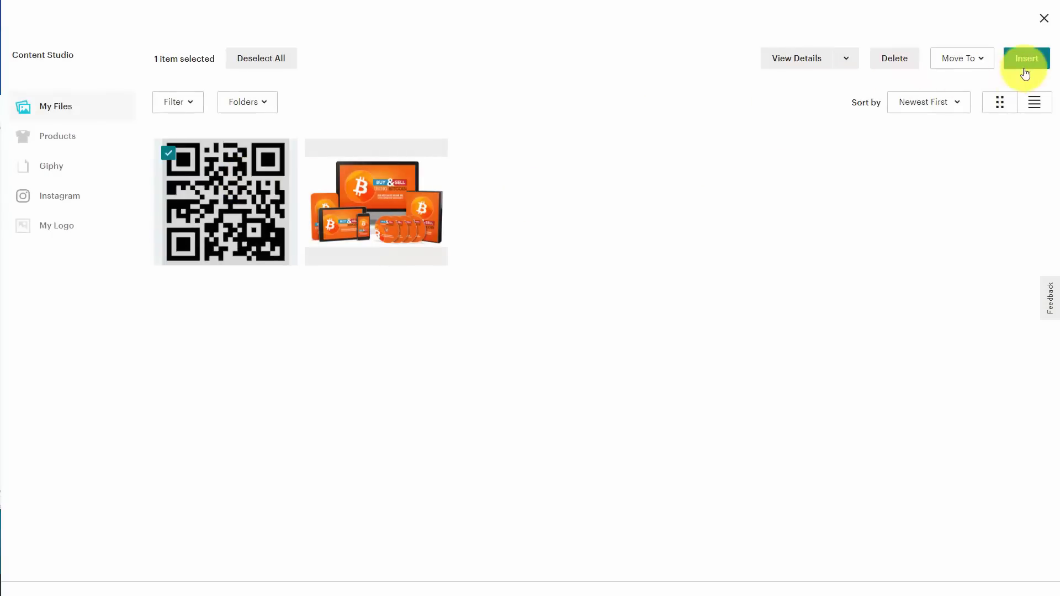
{"action": "left_click", "coordinate": [1024, 60]}
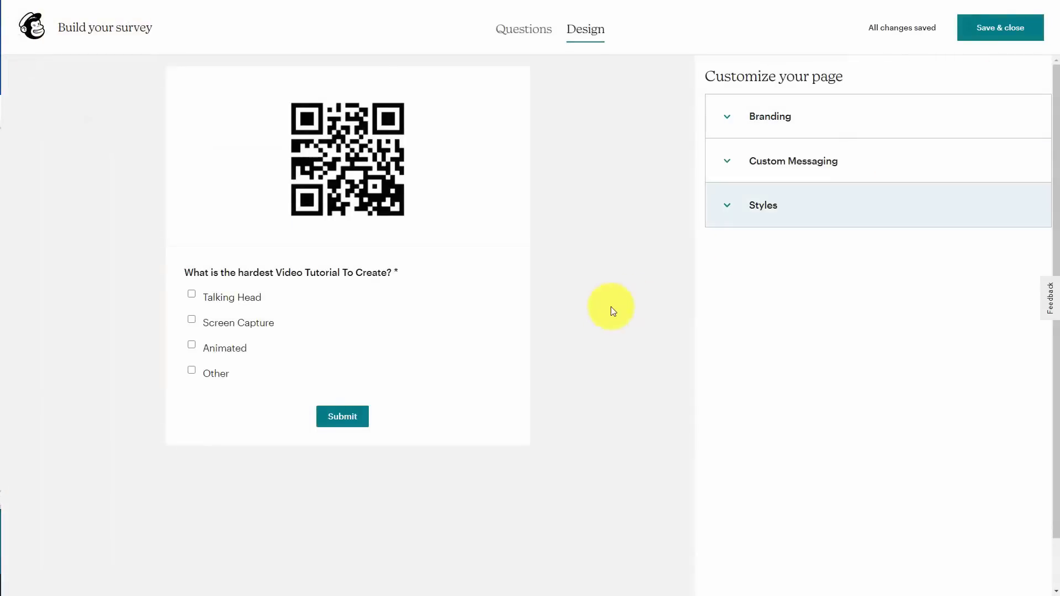
Step: Look over the custom messaging and colour style options and edit the submit button colour
{"action": "left_click", "coordinate": [726, 164]}
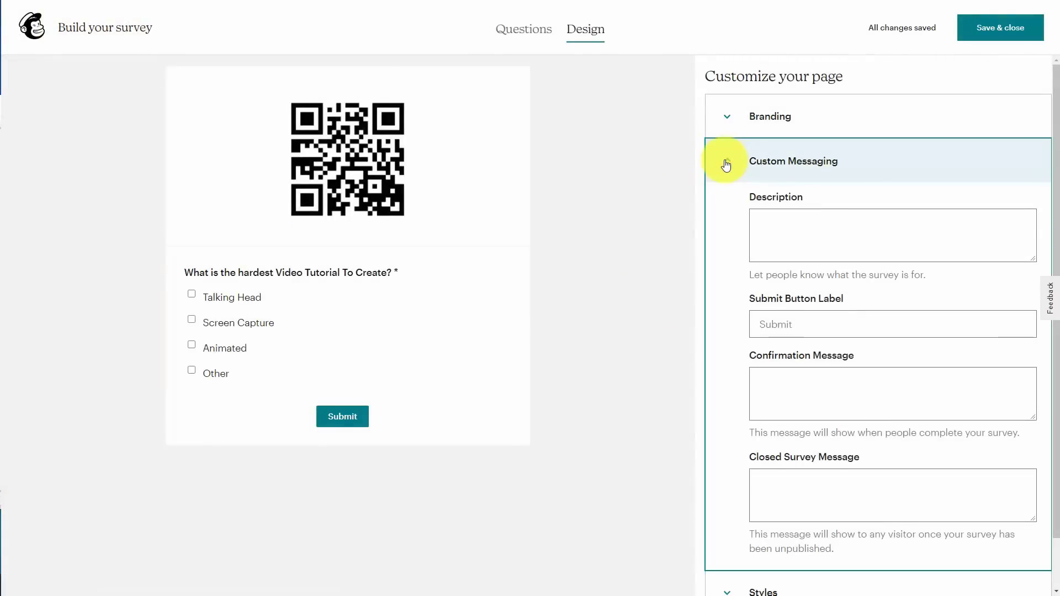
{"action": "left_click", "coordinate": [726, 164]}
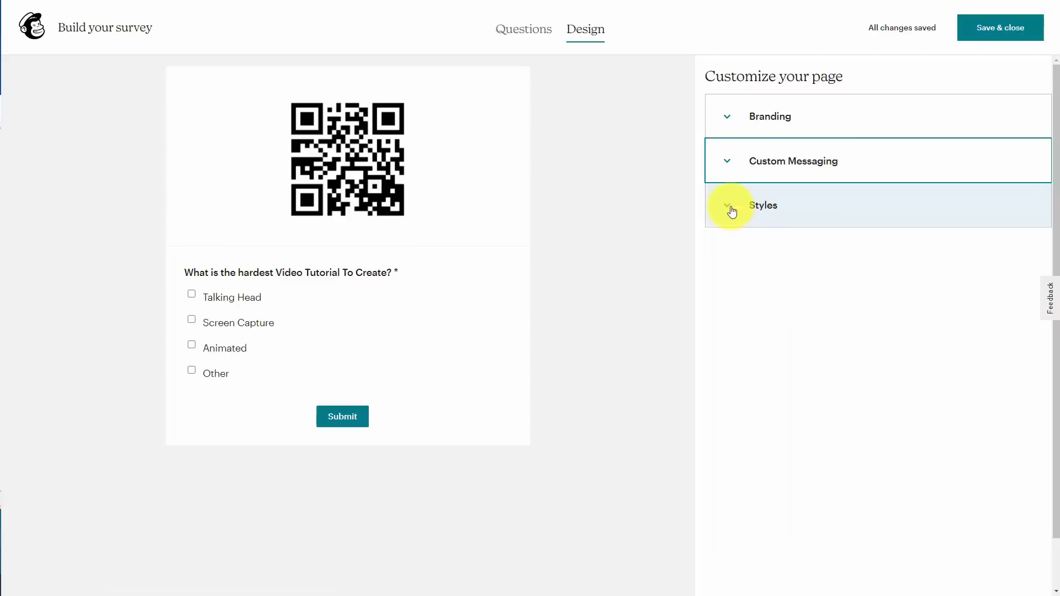
{"action": "left_click", "coordinate": [728, 205]}
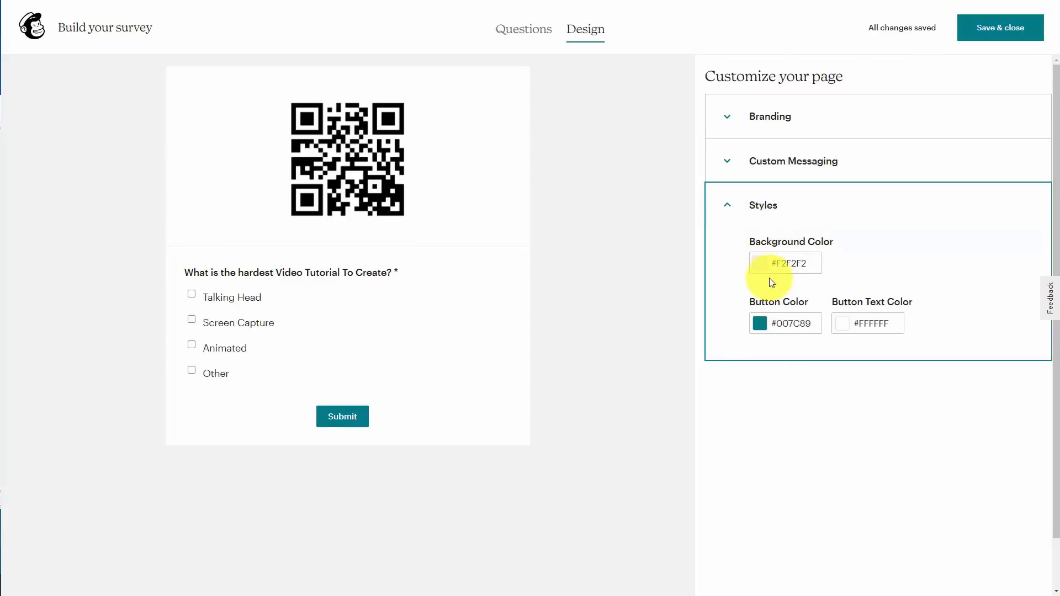
{"action": "left_click", "coordinate": [764, 320]}
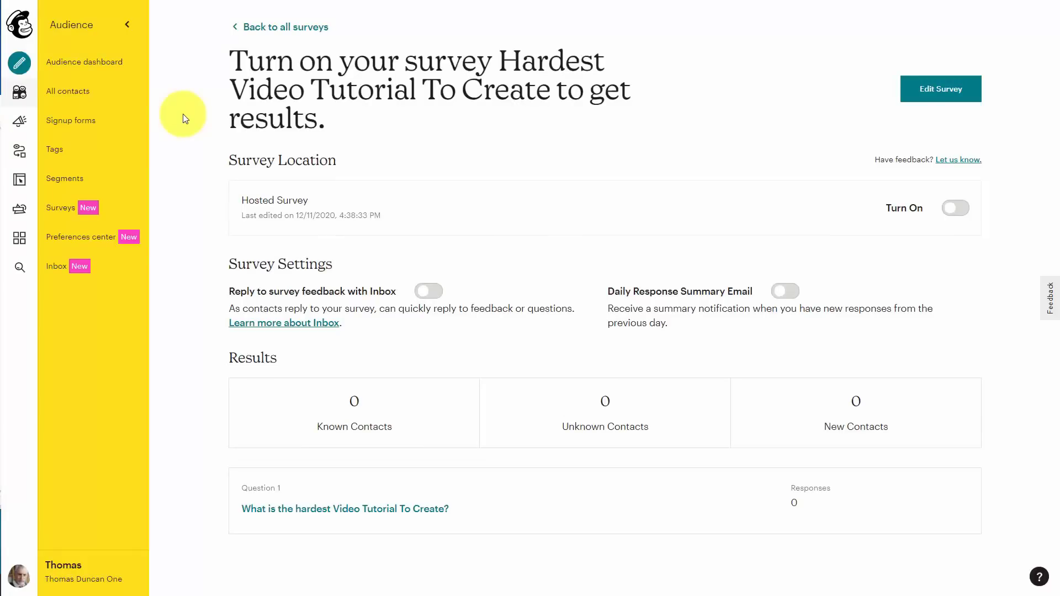
Step: Enable Inbox replies and daily summaries, publish the hosted survey, copy its URL and view it
{"action": "left_click", "coordinate": [436, 293]}
{"action": "left_click", "coordinate": [789, 292]}
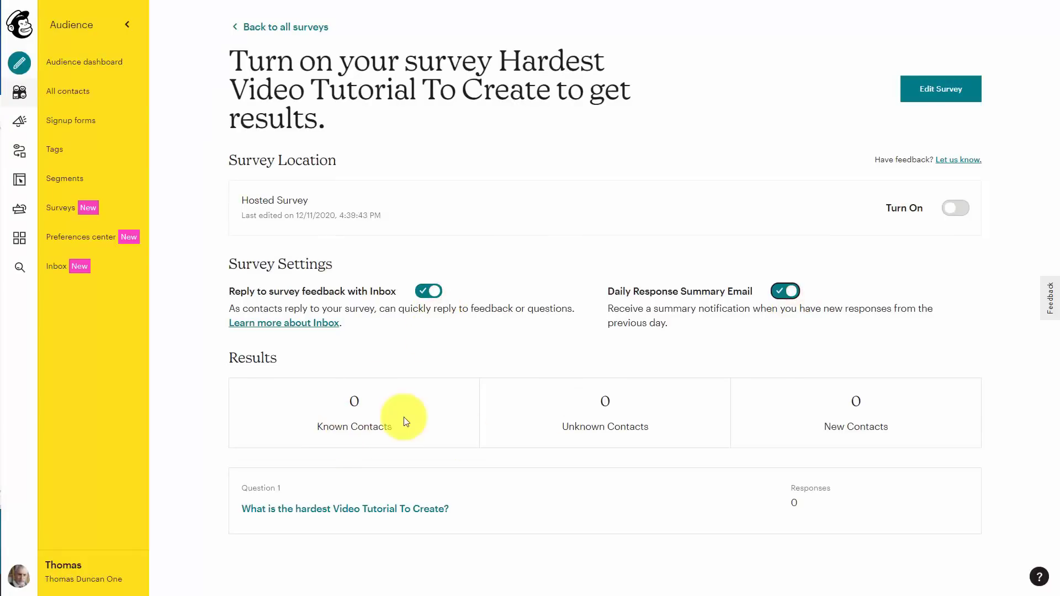
{"action": "left_click", "coordinate": [959, 209]}
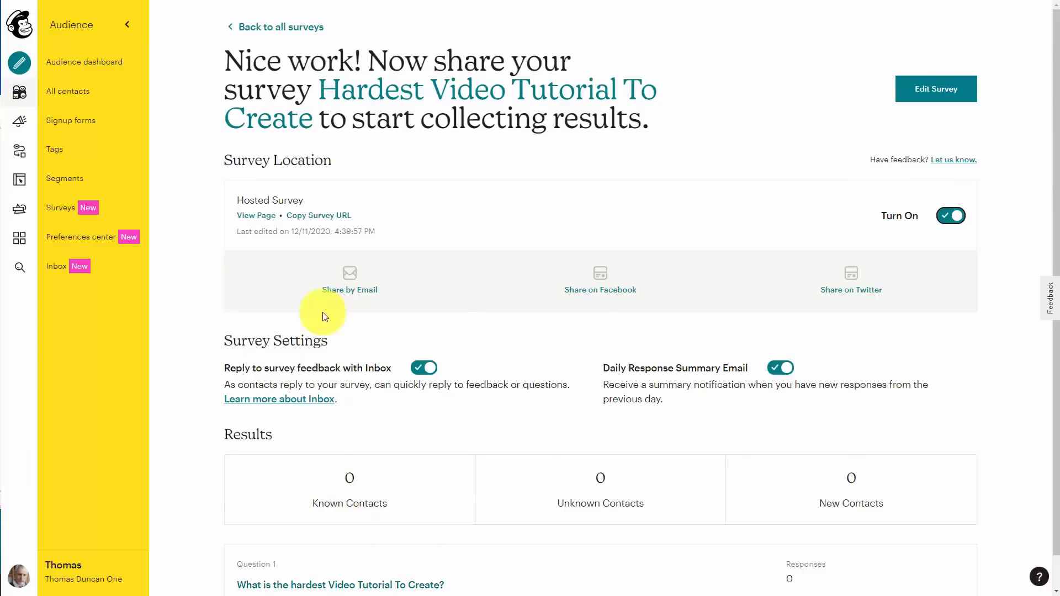
{"action": "left_click", "coordinate": [331, 219]}
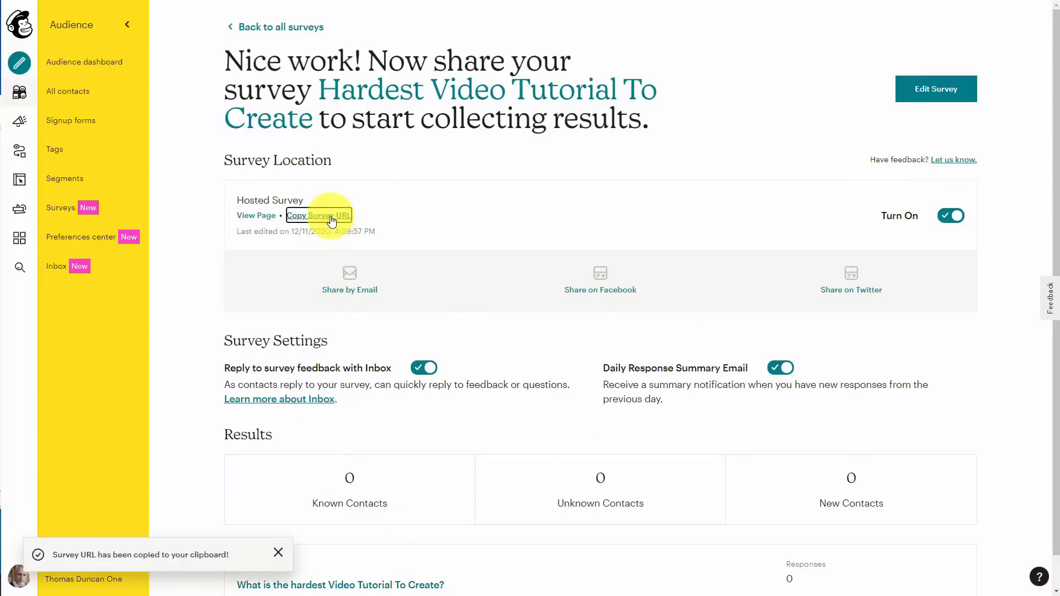
{"action": "left_click", "coordinate": [255, 218]}
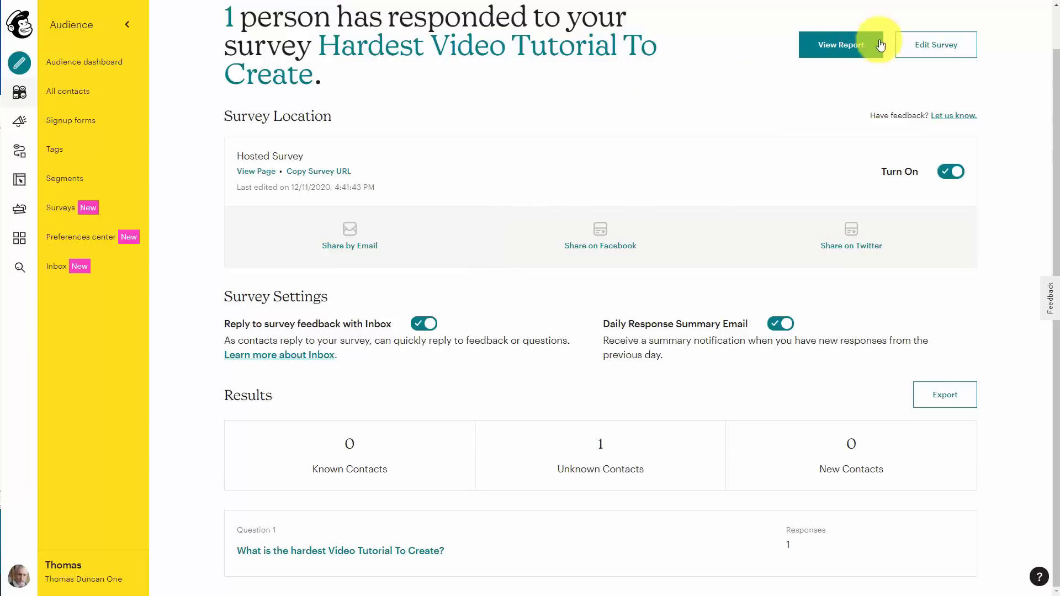
Step: Add an Email question offering a newsletter subscription and save the survey
{"action": "left_click", "coordinate": [924, 44]}
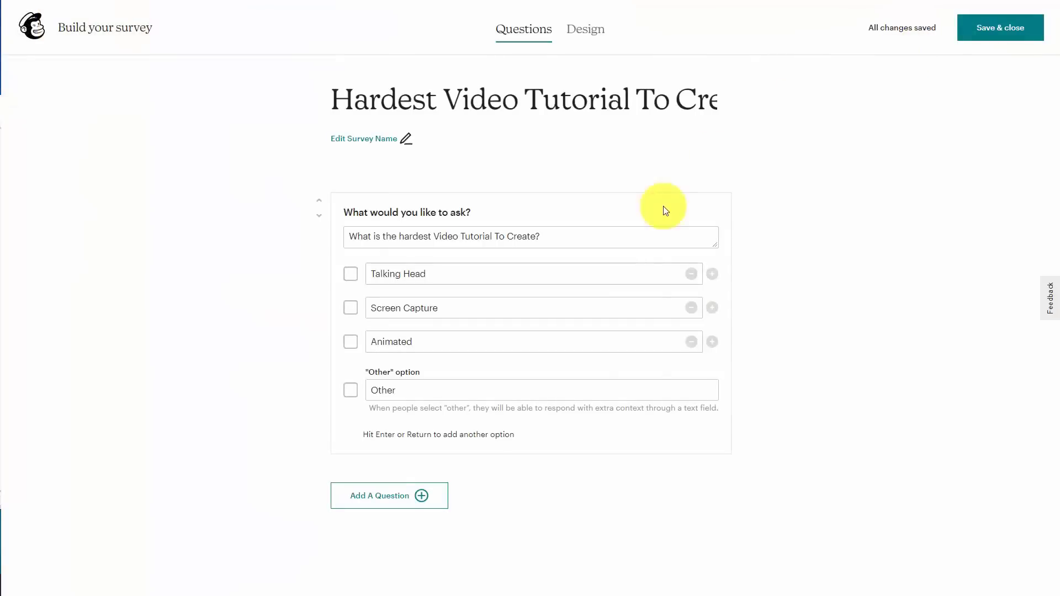
{"action": "left_click", "coordinate": [421, 497]}
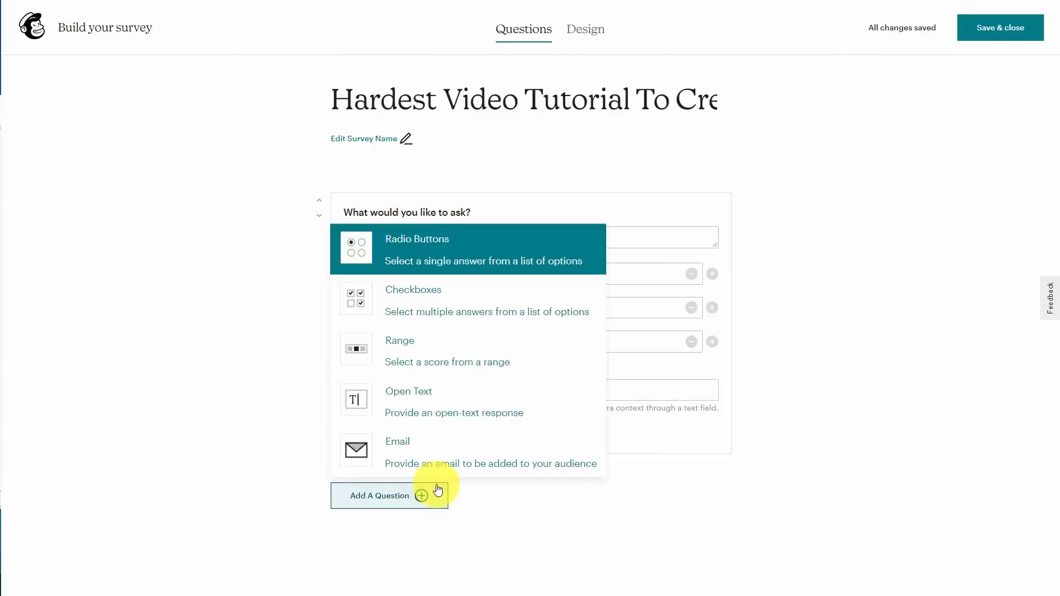
{"action": "left_click", "coordinate": [405, 450]}
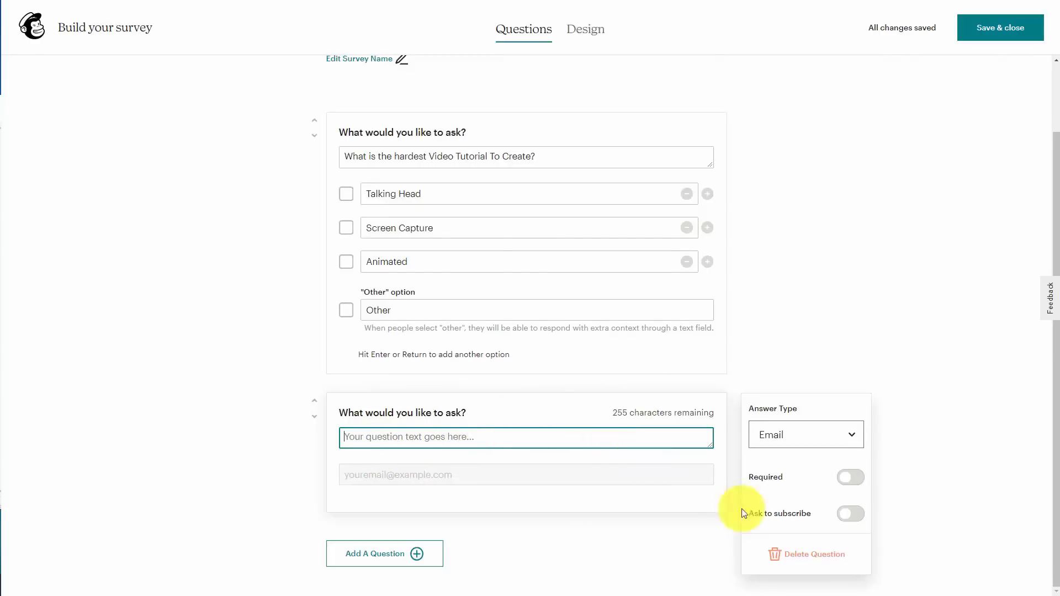
{"action": "left_click", "coordinate": [852, 518]}
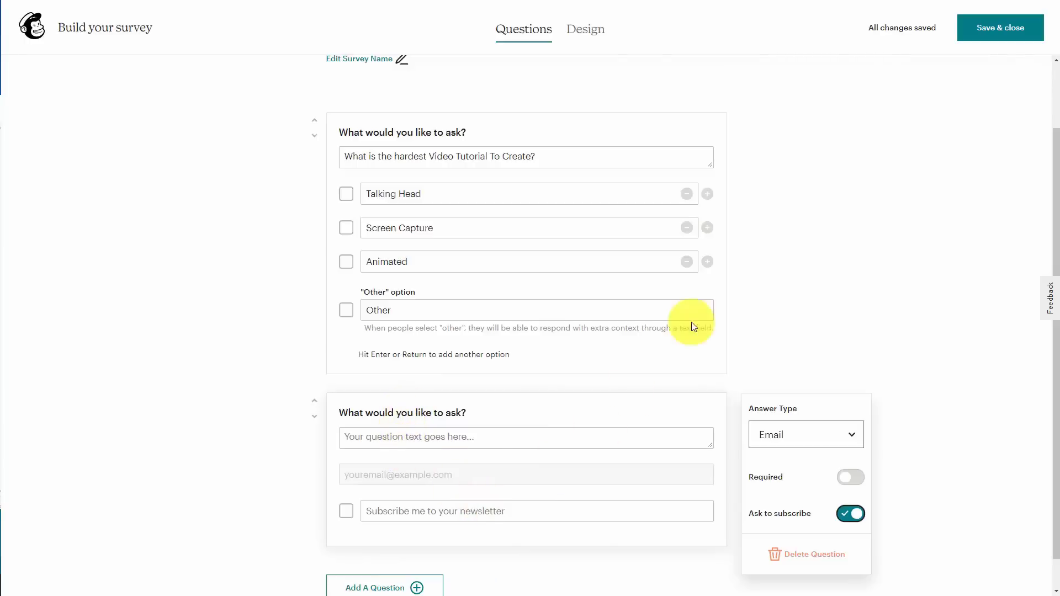
{"action": "left_click", "coordinate": [1000, 32]}
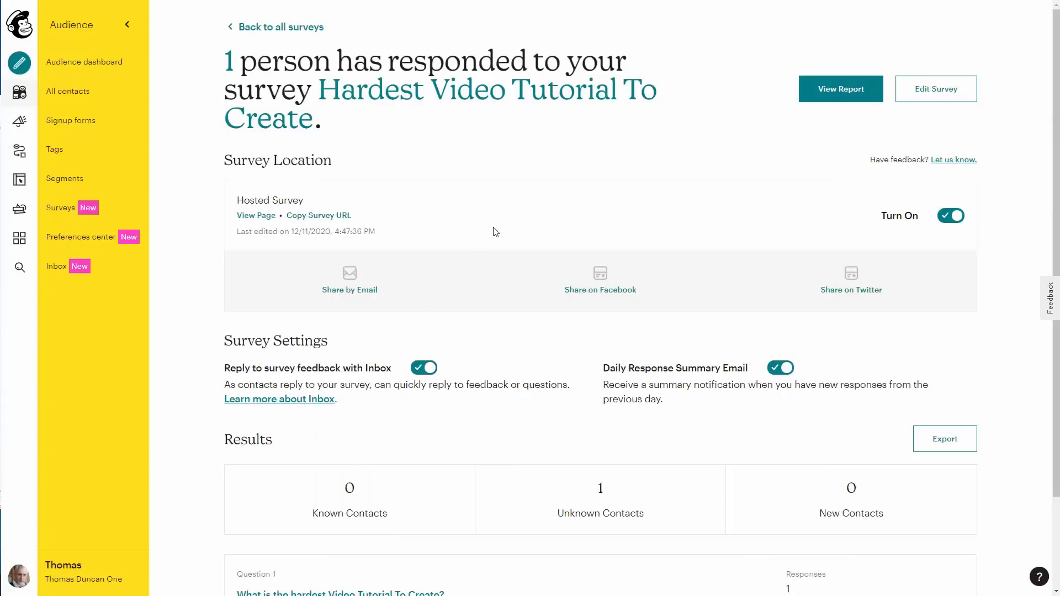
Step: View the live survey page, then go to the Campaigns list
{"action": "left_click", "coordinate": [263, 216]}
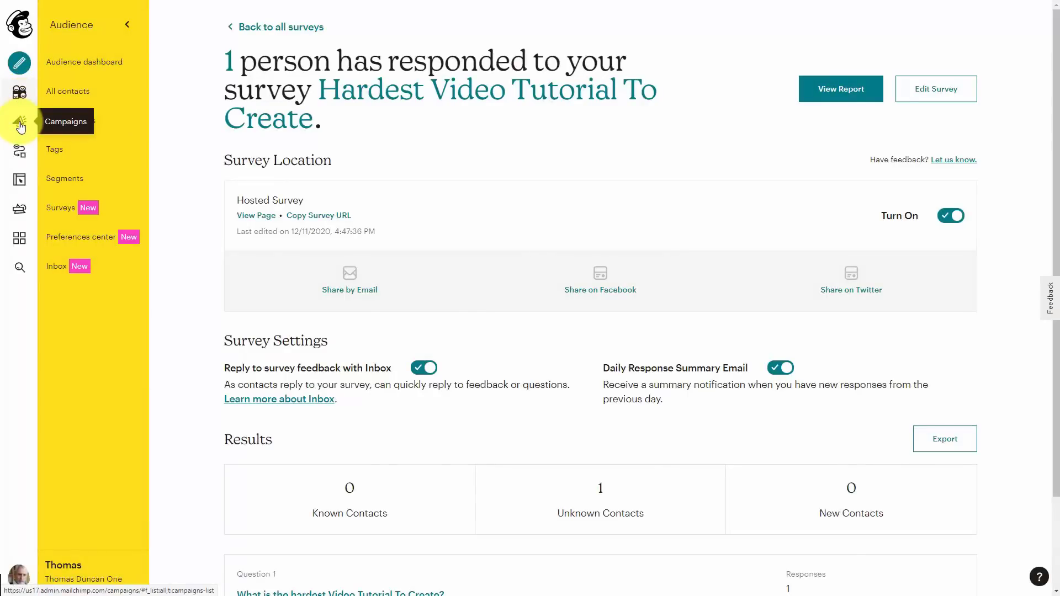
{"action": "left_click", "coordinate": [20, 125]}
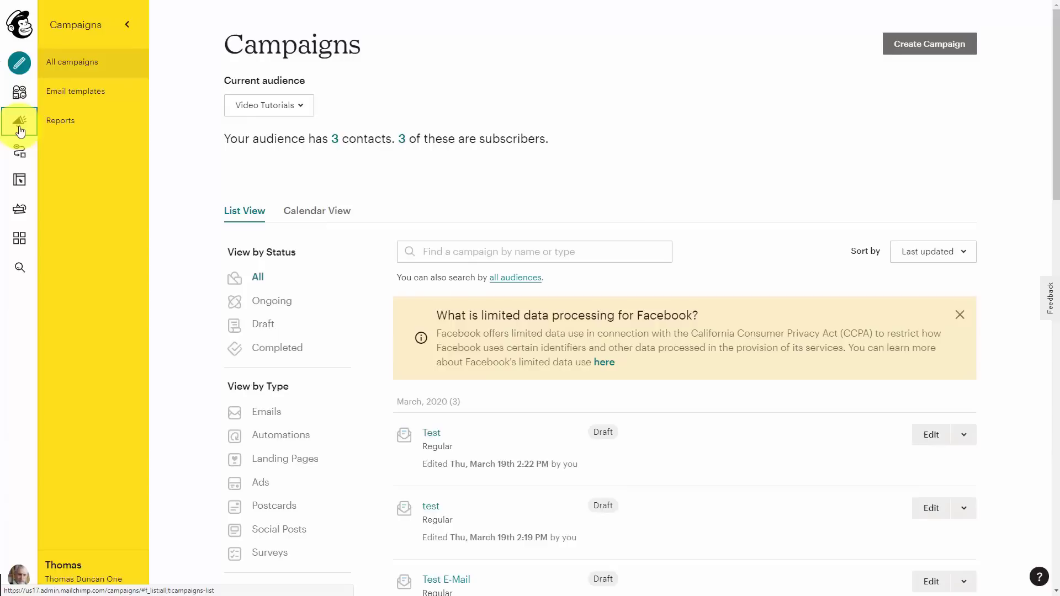
Step: Open the Create Campaign chooser and scroll through the campaign types on offer
{"action": "left_click", "coordinate": [889, 46]}
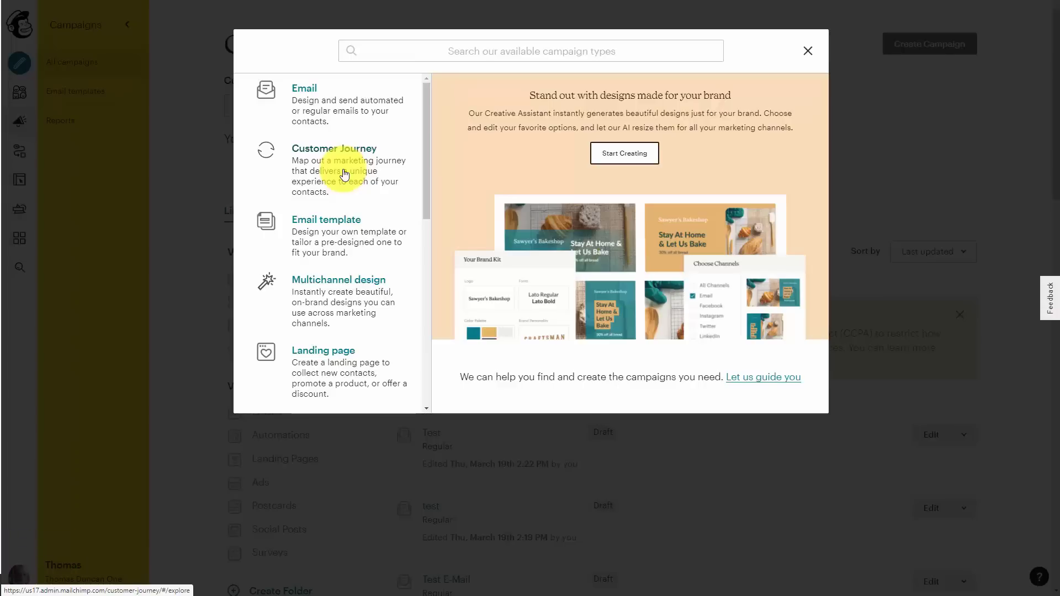
{"action": "scroll", "coordinate": [345, 175], "scroll_direction": "down", "scroll_amount": 1}
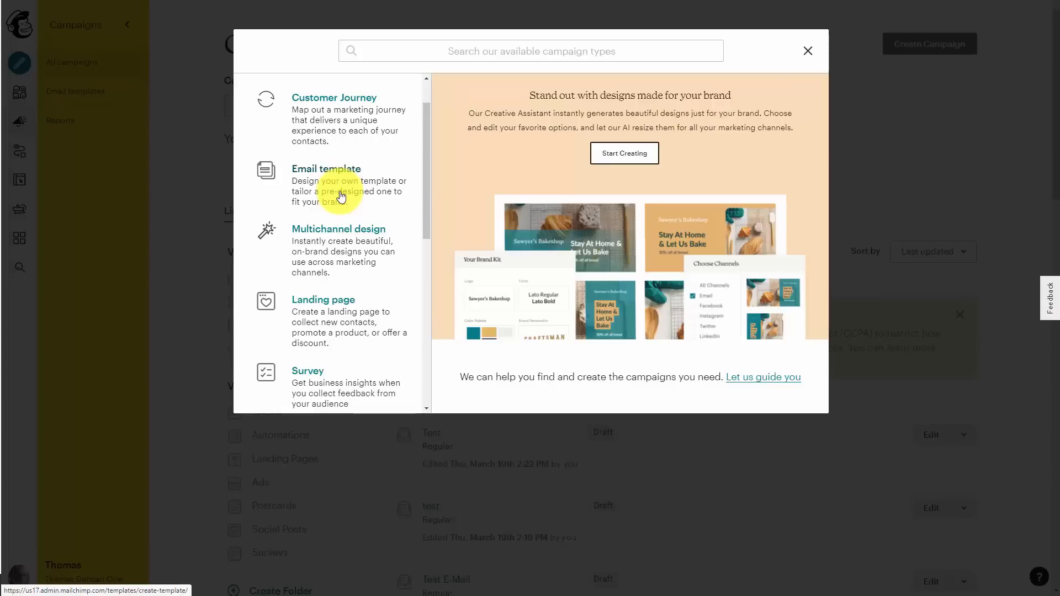
{"action": "scroll", "coordinate": [364, 209], "scroll_direction": "up", "scroll_amount": 1}
{"action": "scroll", "coordinate": [381, 208], "scroll_direction": "down", "scroll_amount": 4}
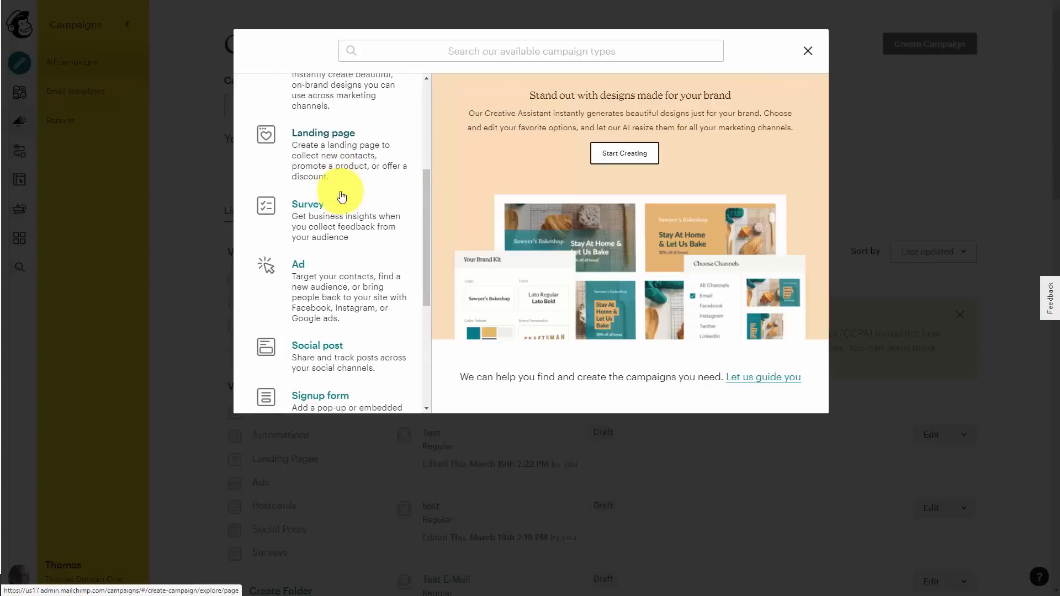
{"action": "scroll", "coordinate": [342, 197], "scroll_direction": "down", "scroll_amount": 3}
{"action": "scroll", "coordinate": [342, 197], "scroll_direction": "up", "scroll_amount": 4}
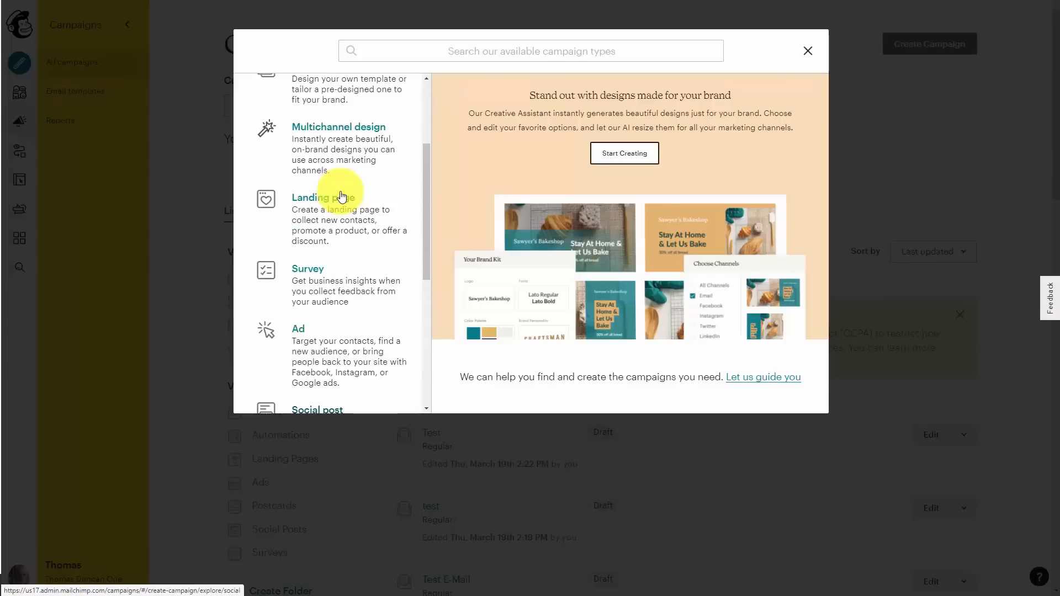
{"action": "scroll", "coordinate": [341, 197], "scroll_direction": "up", "scroll_amount": 3}
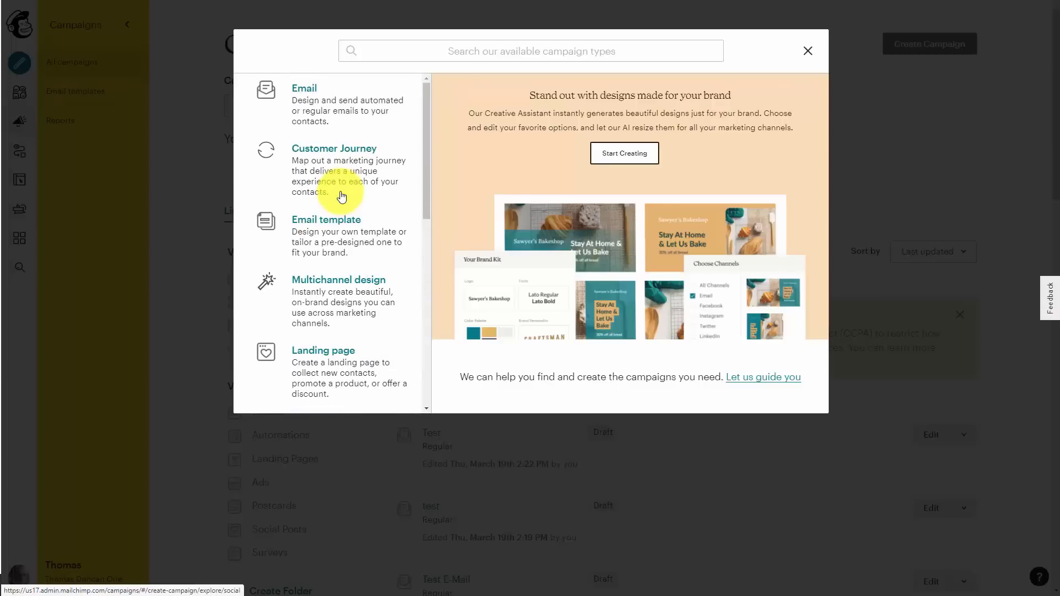
Step: Create an Email campaign named 'Video Tutorials Live' and open its draft
{"action": "left_click", "coordinate": [320, 114]}
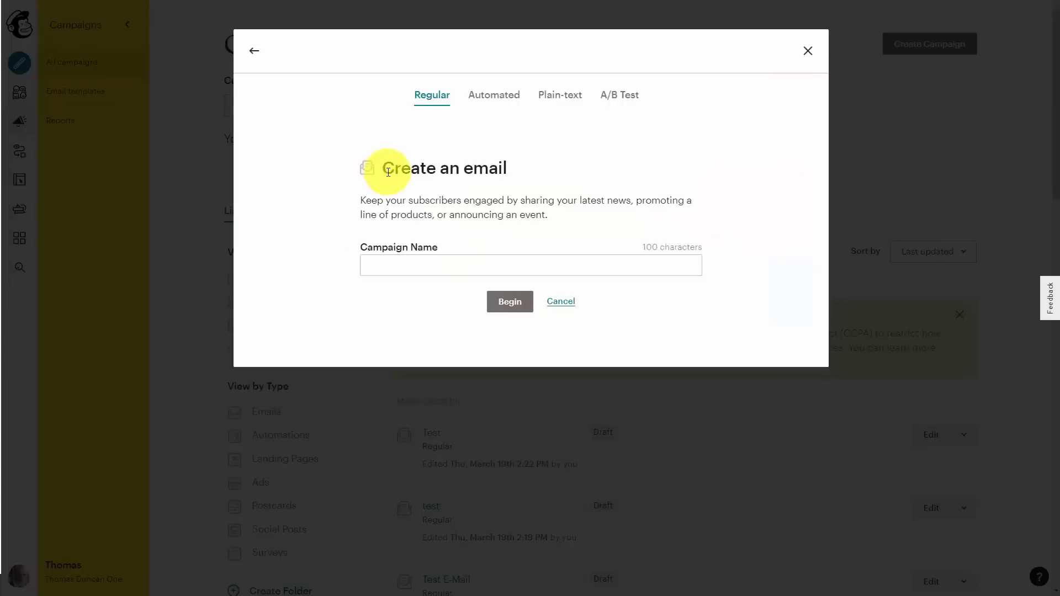
{"action": "left_click", "coordinate": [414, 272]}
{"action": "type", "text": "Video Tutorials Live"}
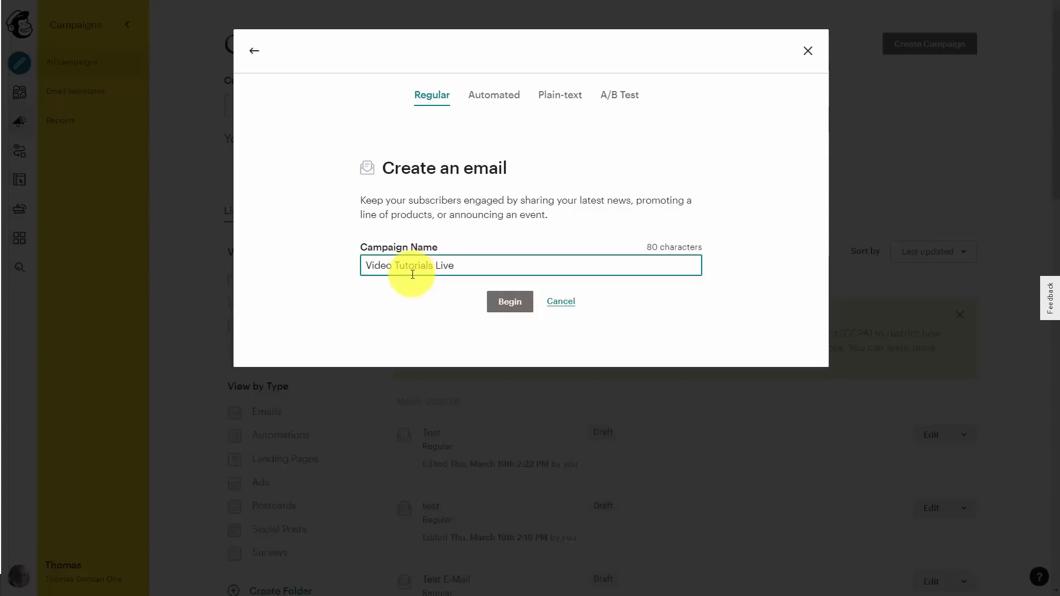
{"action": "left_click", "coordinate": [511, 302]}
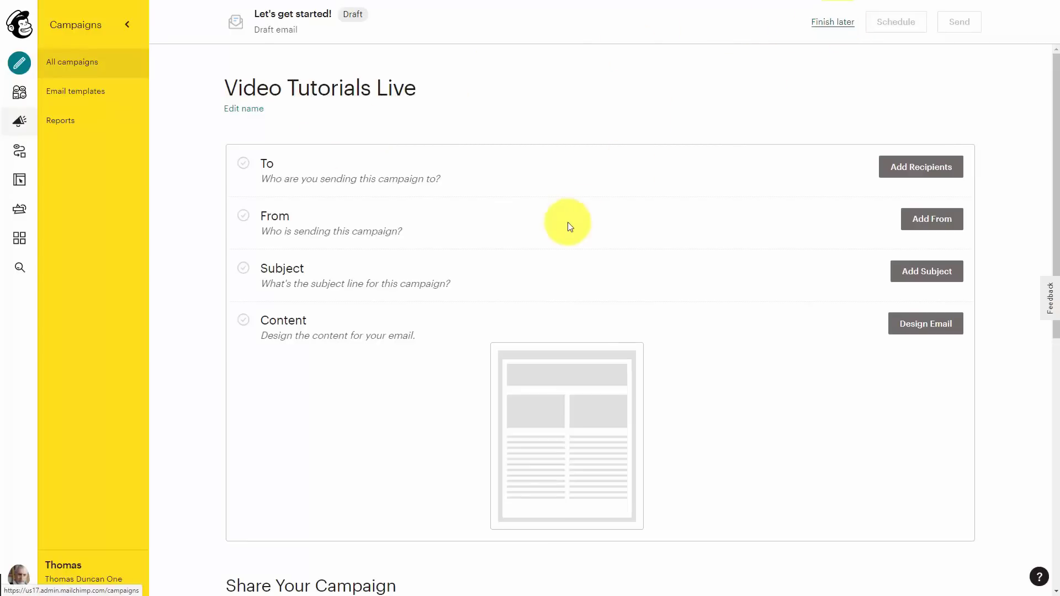
Step: Send the campaign to the eventfortutorials tag of the Video Tutorials audience
{"action": "left_click", "coordinate": [902, 170]}
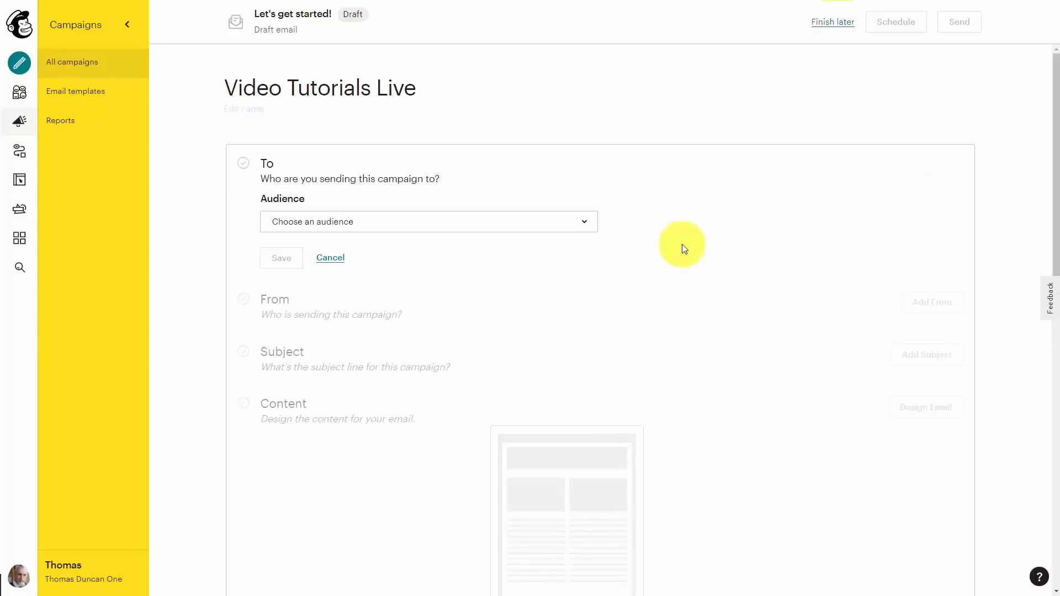
{"action": "left_click", "coordinate": [564, 226]}
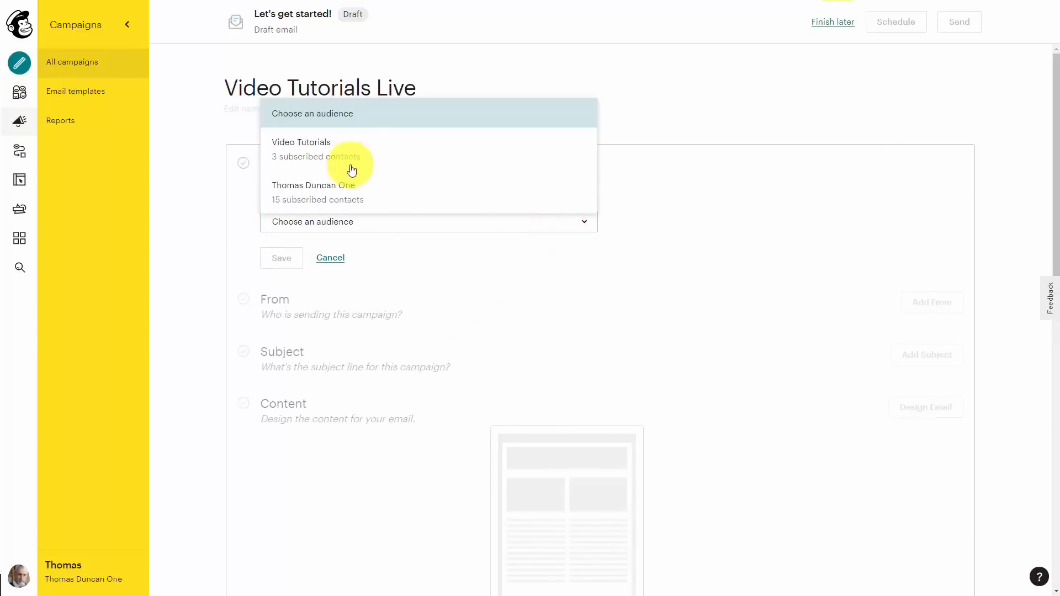
{"action": "left_click", "coordinate": [336, 158]}
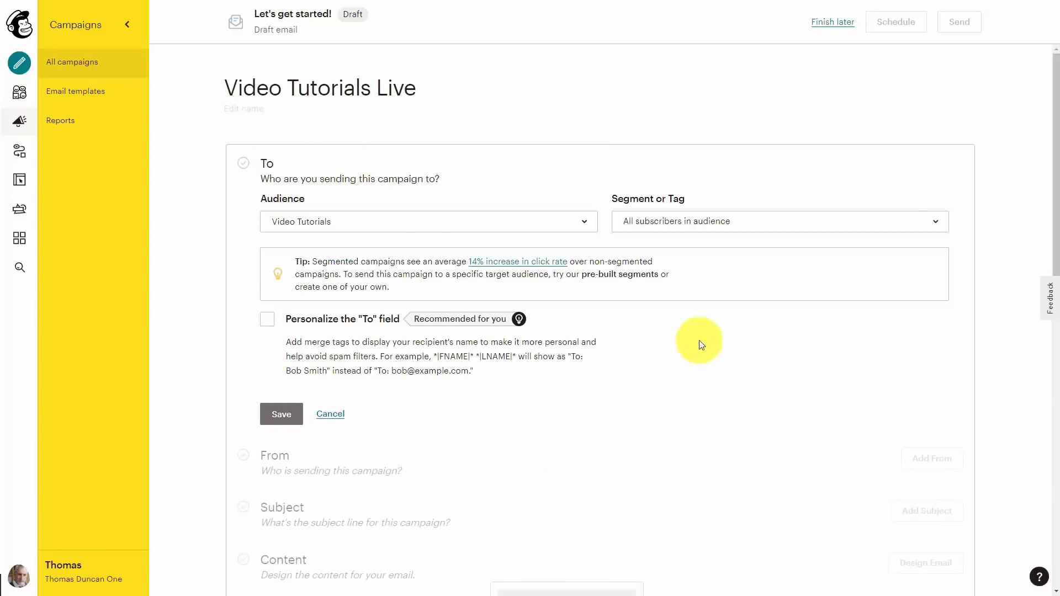
{"action": "left_click", "coordinate": [691, 223]}
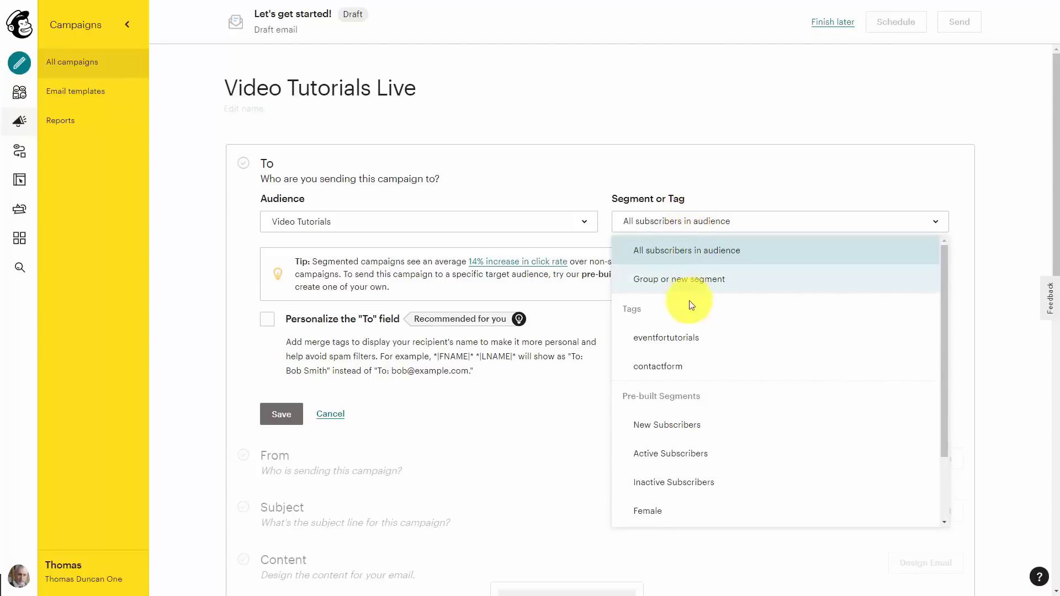
{"action": "left_click", "coordinate": [684, 338]}
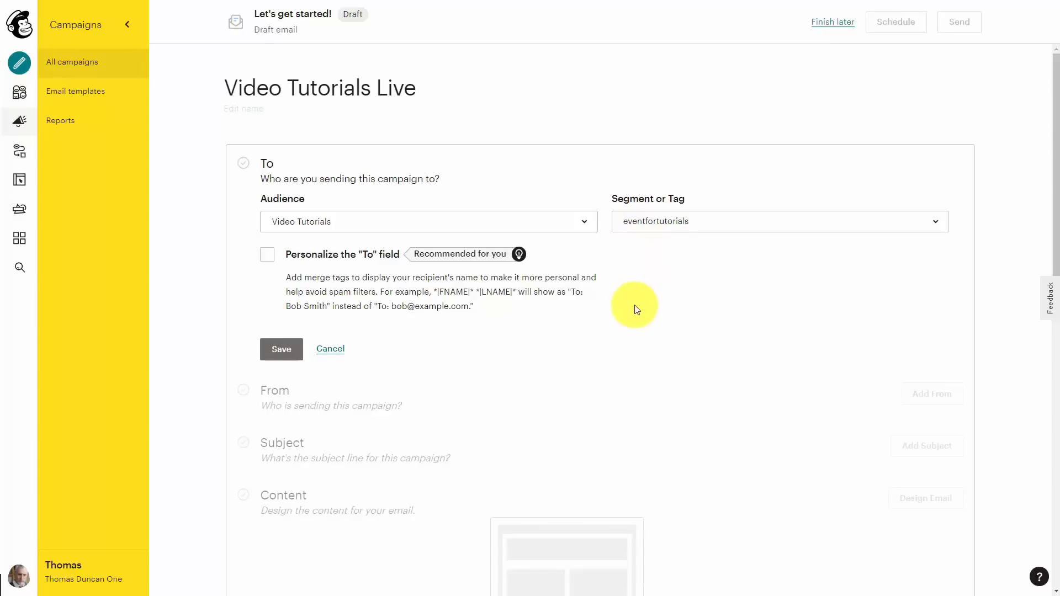
Step: Personalize the To field with the *|FNAME|* merge tag and save the recipients
{"action": "left_click", "coordinate": [305, 303]}
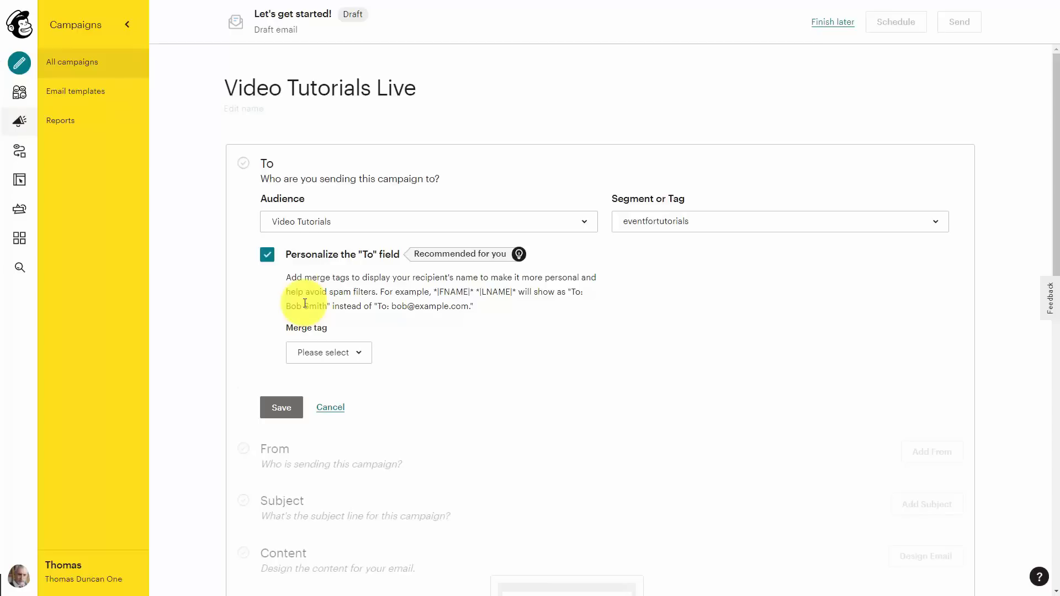
{"action": "key", "text": "space"}
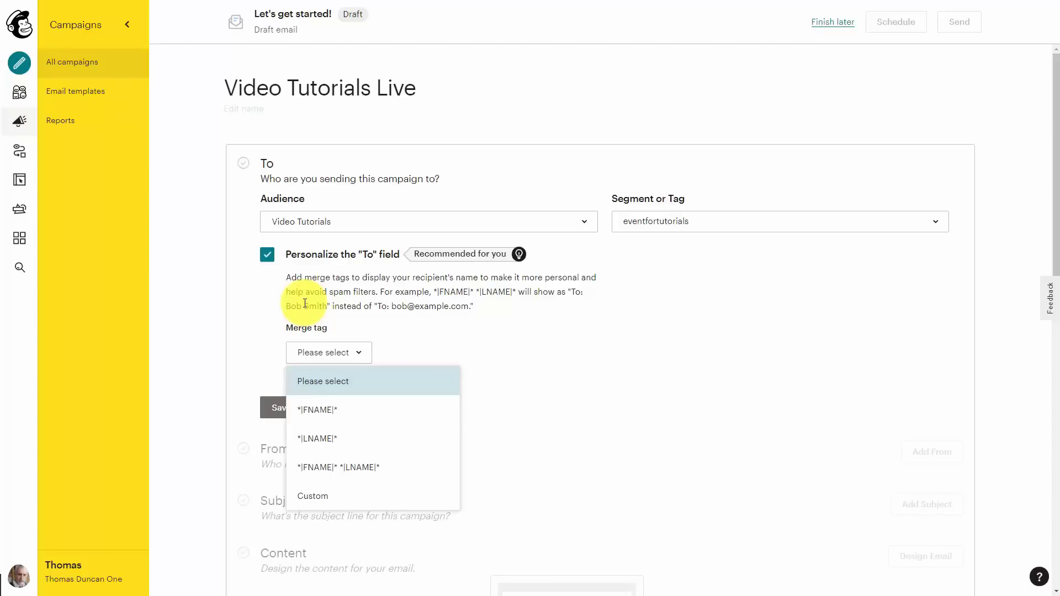
{"action": "key", "text": "Down"}
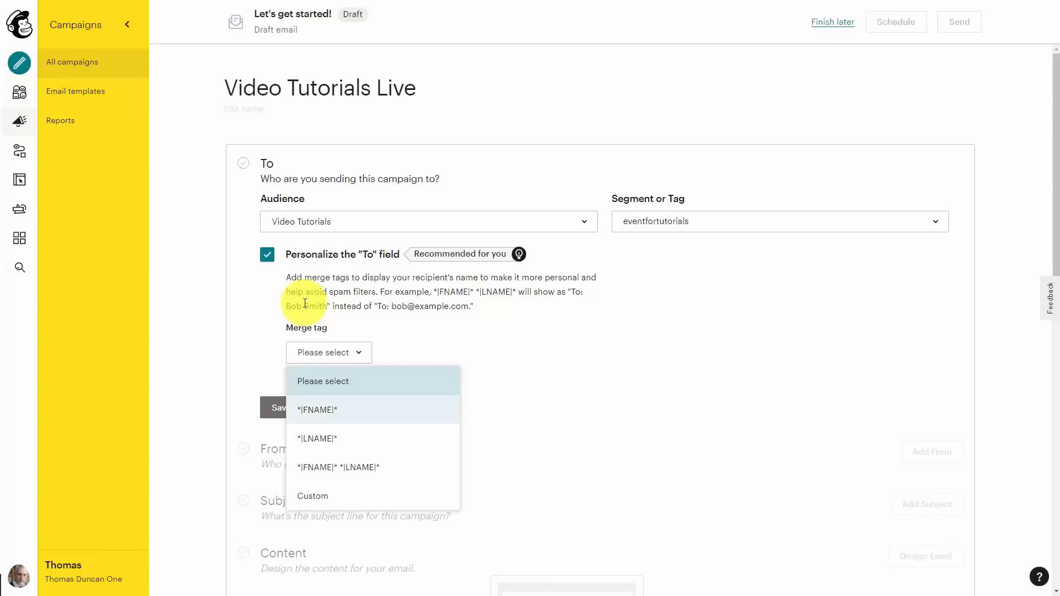
{"action": "key", "text": "Return"}
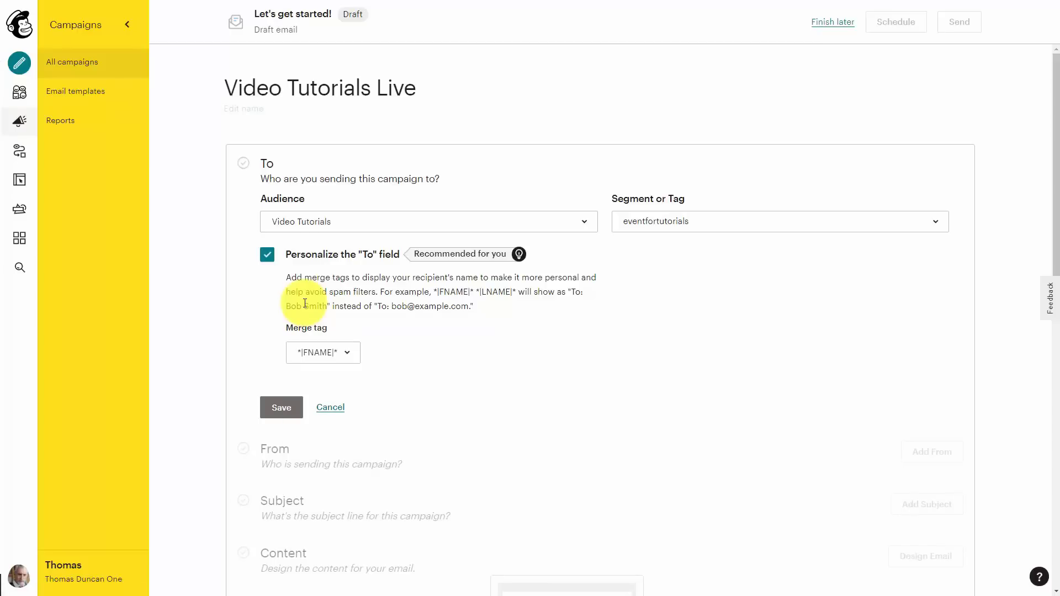
{"action": "key", "text": "space"}
{"action": "key", "text": "Down"}
{"action": "key", "text": "Down"}
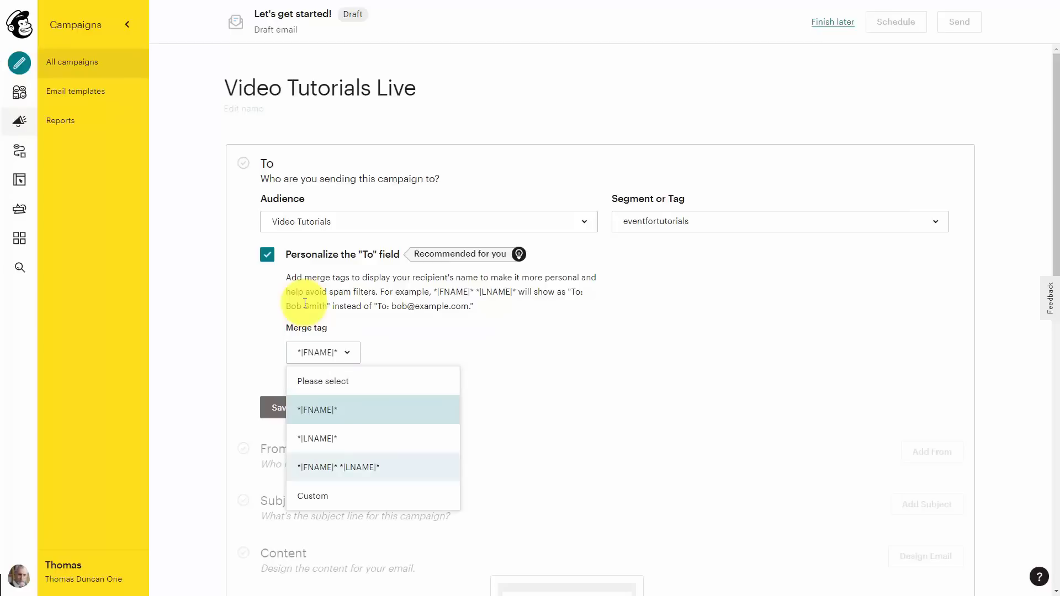
{"action": "key", "text": "Down"}
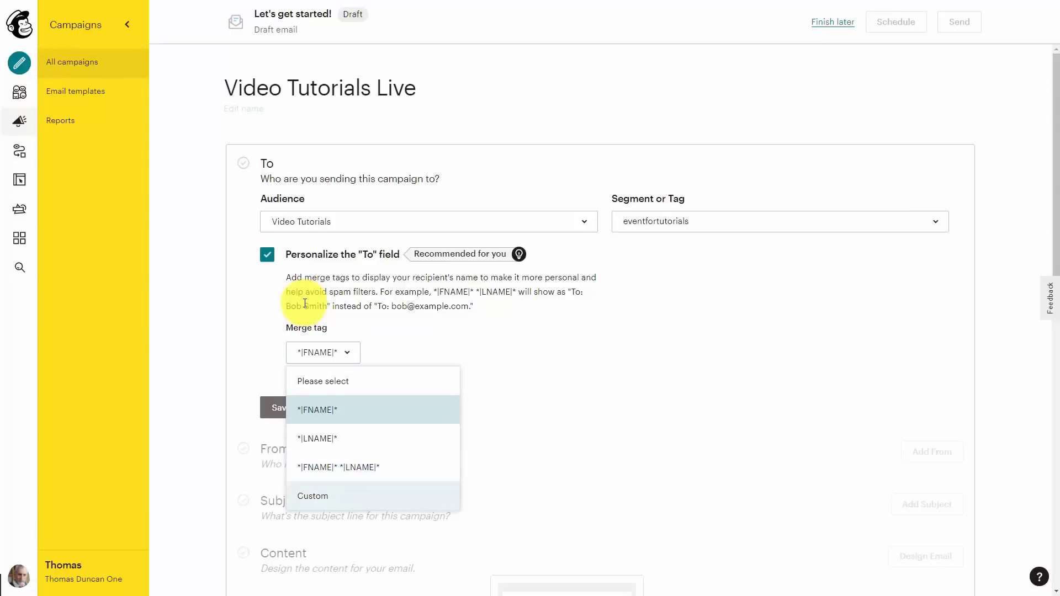
{"action": "key", "text": "Up"}
{"action": "key", "text": "Up"}
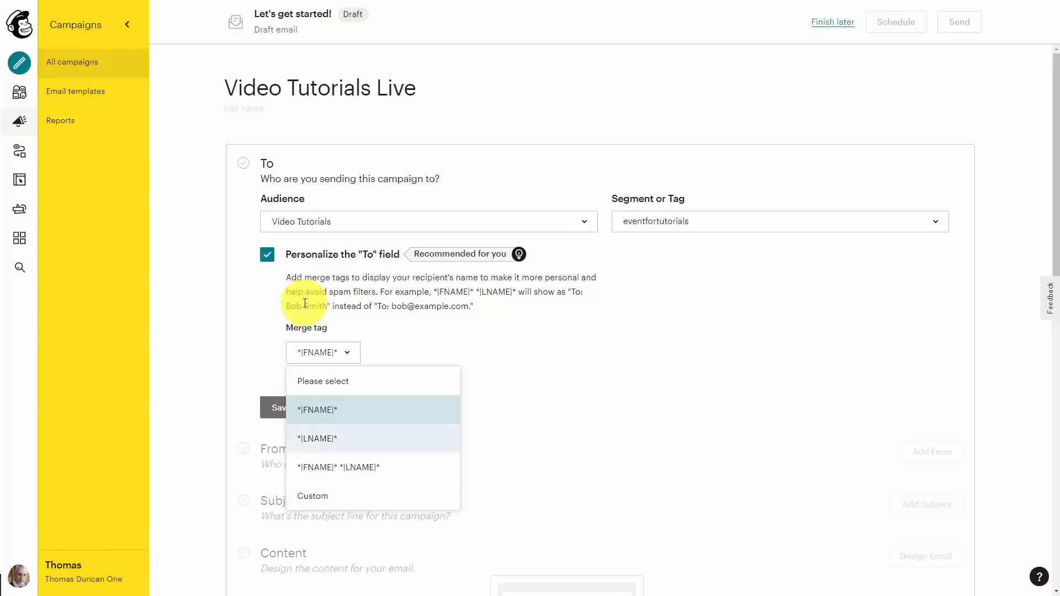
{"action": "key", "text": "Escape"}
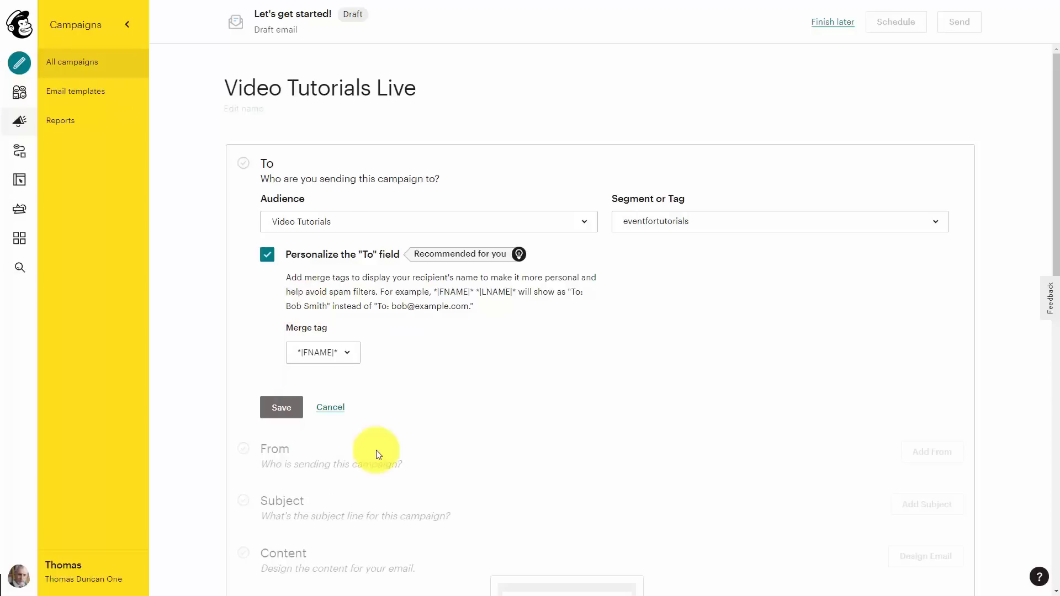
{"action": "scroll", "coordinate": [307, 384], "scroll_direction": "down", "scroll_amount": 2}
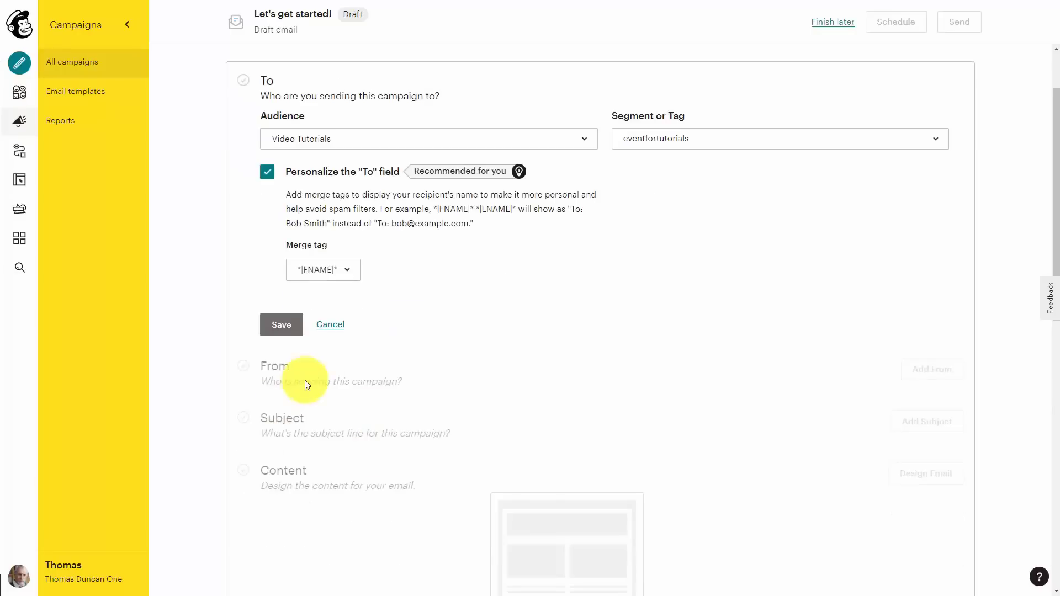
{"action": "left_click", "coordinate": [276, 328]}
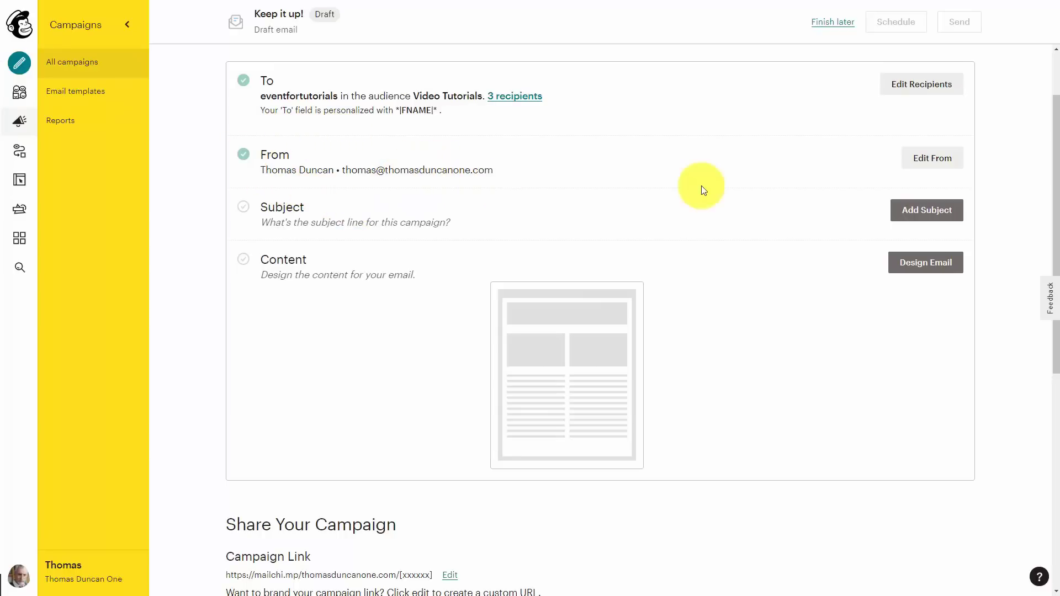
Step: Save the sender details and open the subject line editor
{"action": "left_click", "coordinate": [913, 162]}
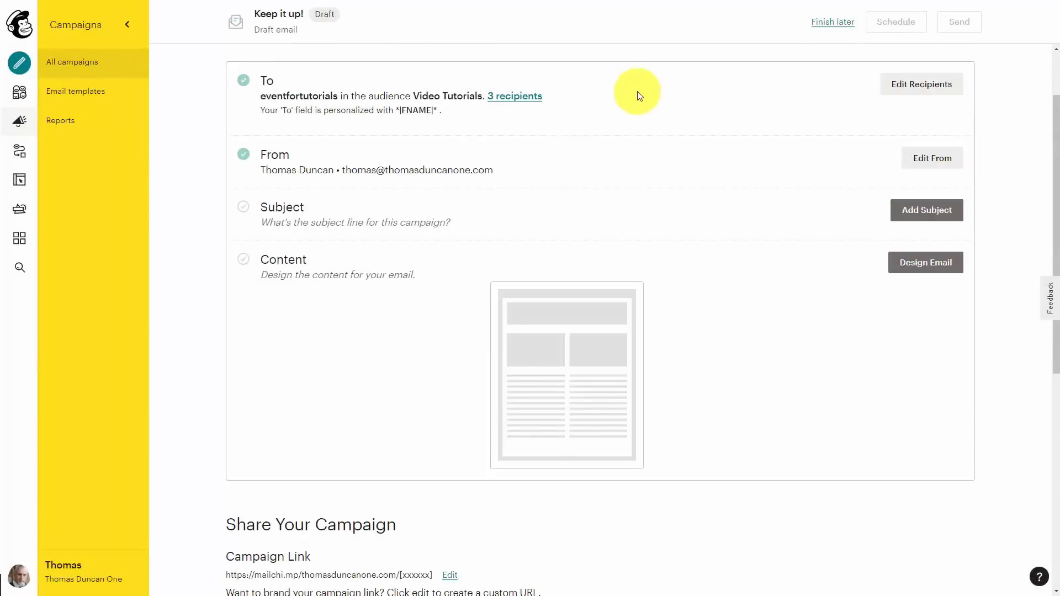
{"action": "left_click", "coordinate": [907, 215]}
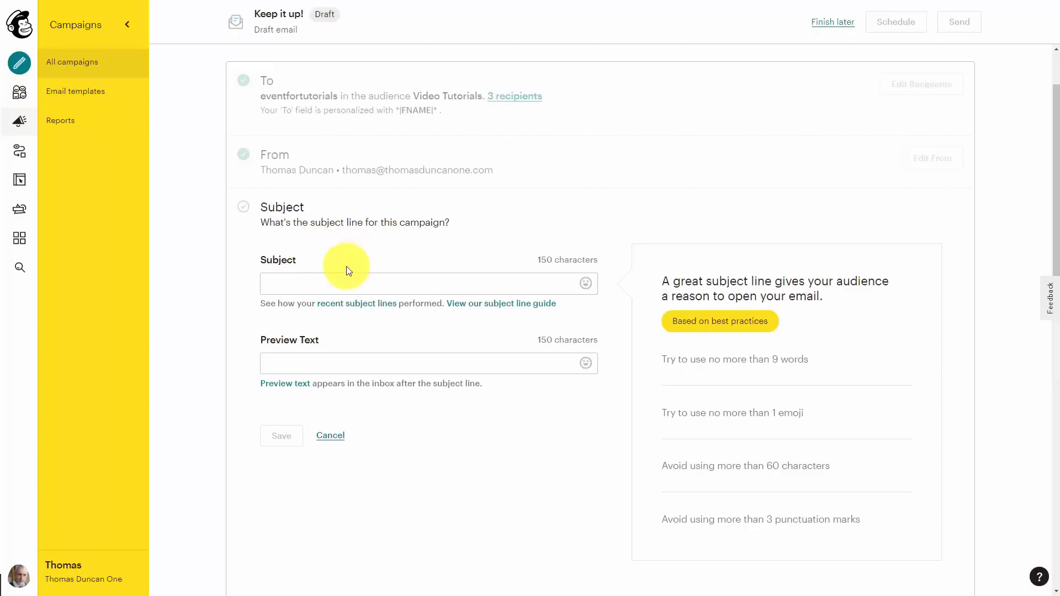
Step: Set subject 'How to Create Great Tutorials' and preview text 'Actionable Instructions to Use Your Content'
{"action": "left_click", "coordinate": [318, 287]}
{"action": "type", "text": "How to Create Great Tutorials"}
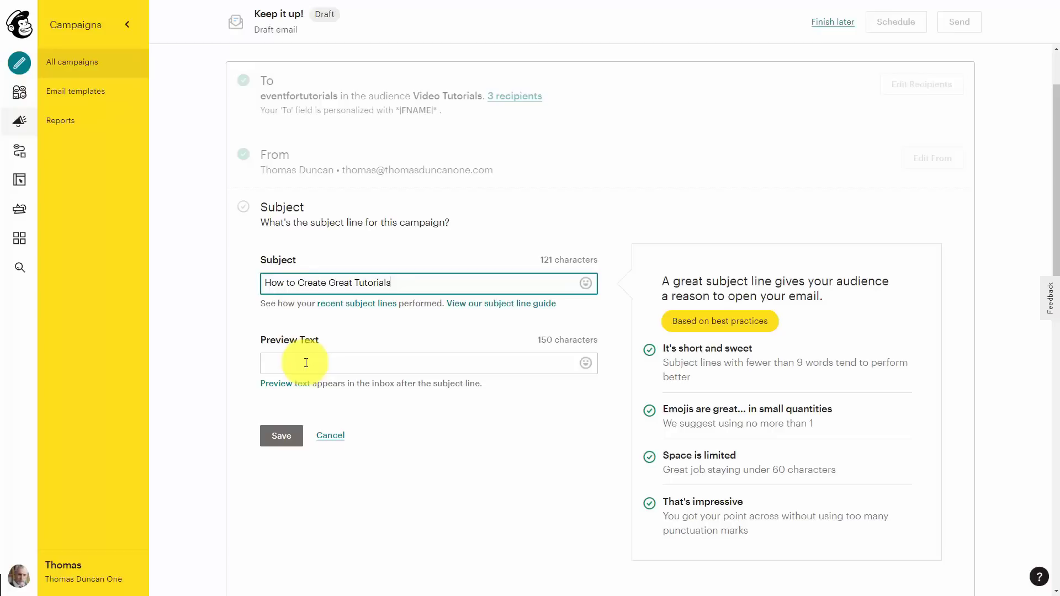
{"action": "key", "text": "Tab"}
{"action": "type", "text": "Actionable Instructions to Use Your Content"}
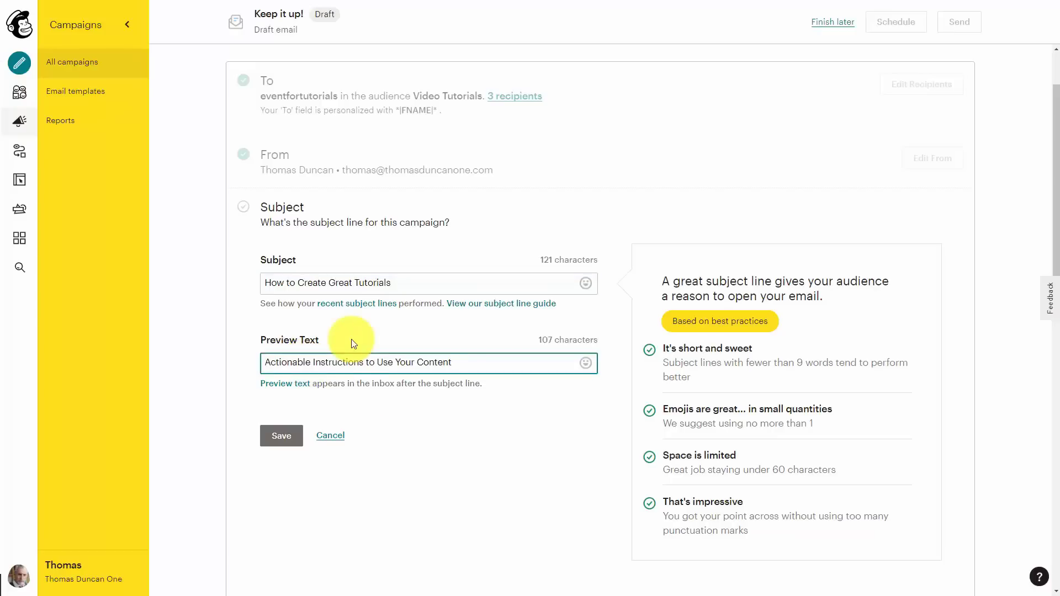
{"action": "key", "text": "Return"}
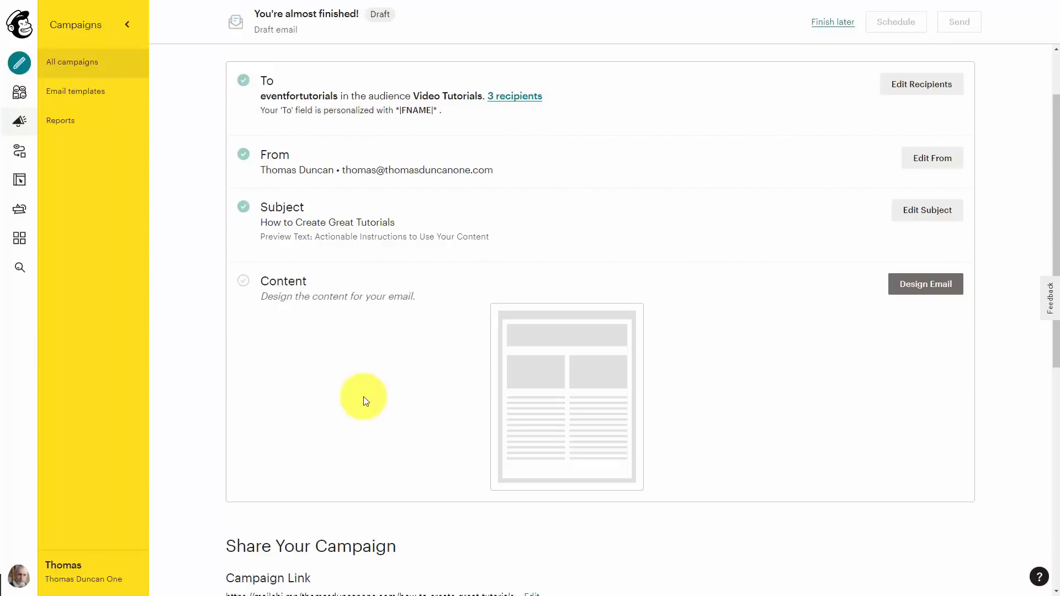
{"action": "key", "text": "Tab"}
{"action": "key", "text": "Return"}
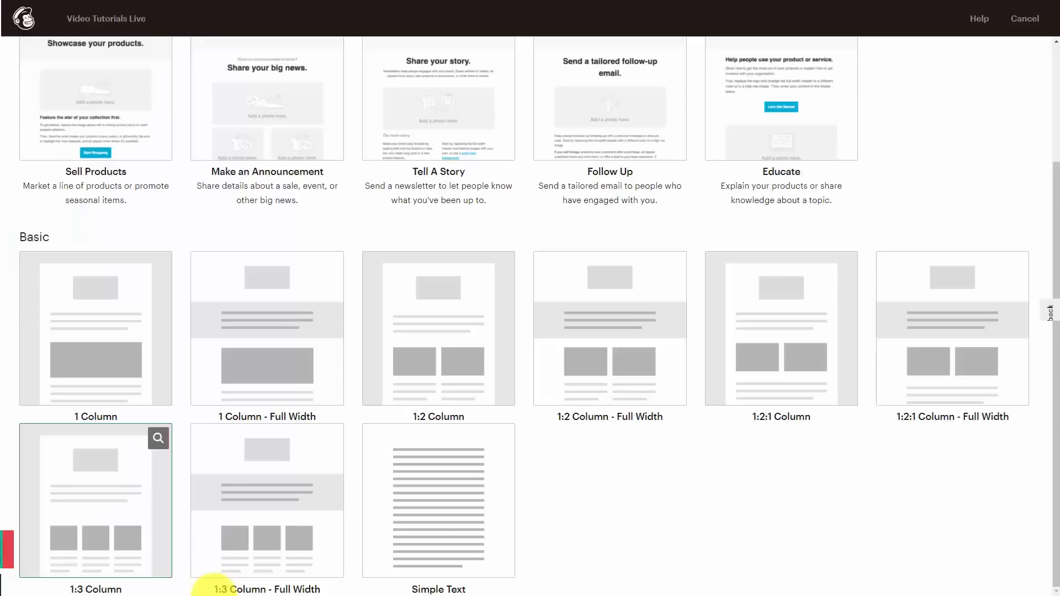
Step: Choose the Simple Text layout from the Layouts gallery
{"action": "scroll", "coordinate": [221, 590], "scroll_direction": "up", "scroll_amount": 3}
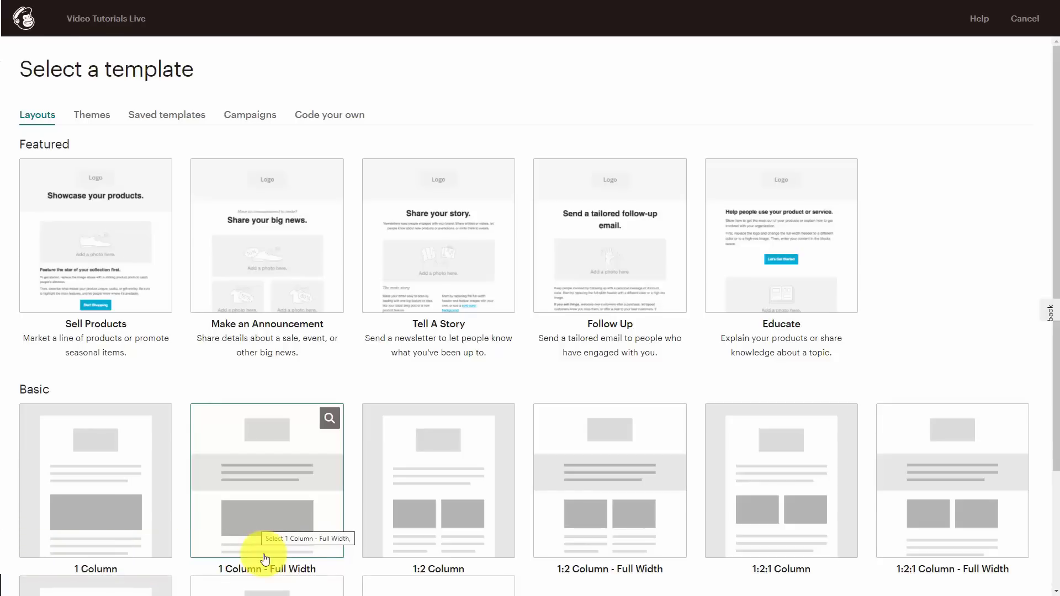
{"action": "scroll", "coordinate": [267, 551], "scroll_direction": "down", "scroll_amount": 3}
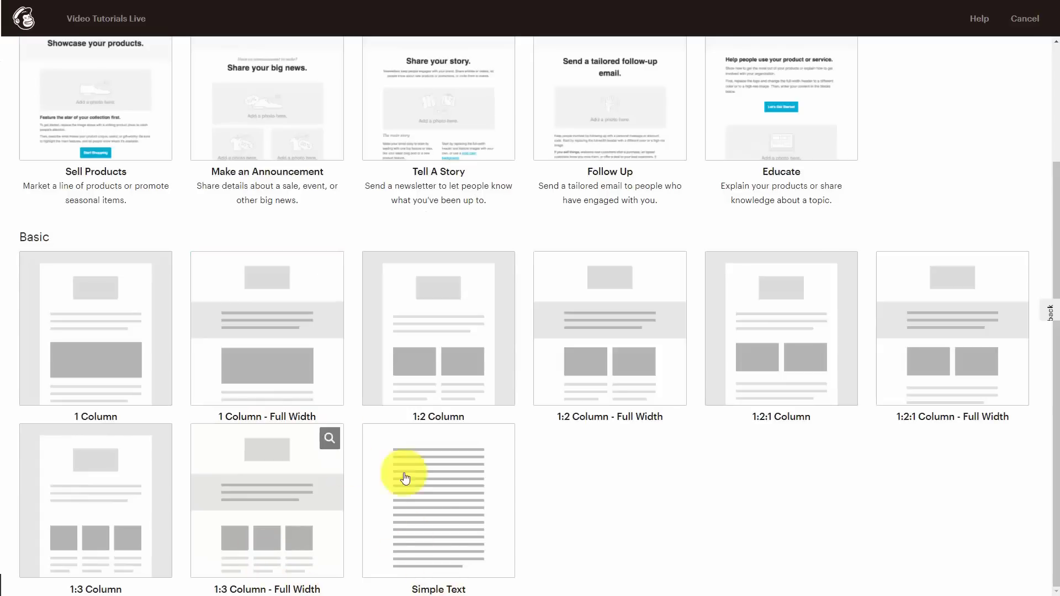
{"action": "left_click", "coordinate": [424, 503]}
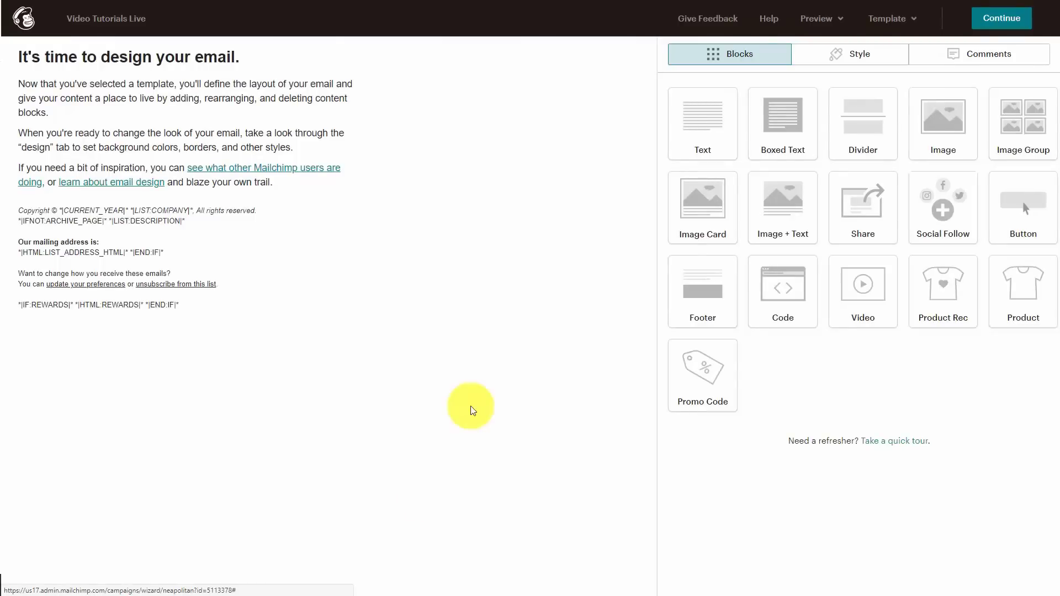
Step: Delete the heading, introductory text and footer blocks from the template
{"action": "mouse_move", "coordinate": [136, 146]}
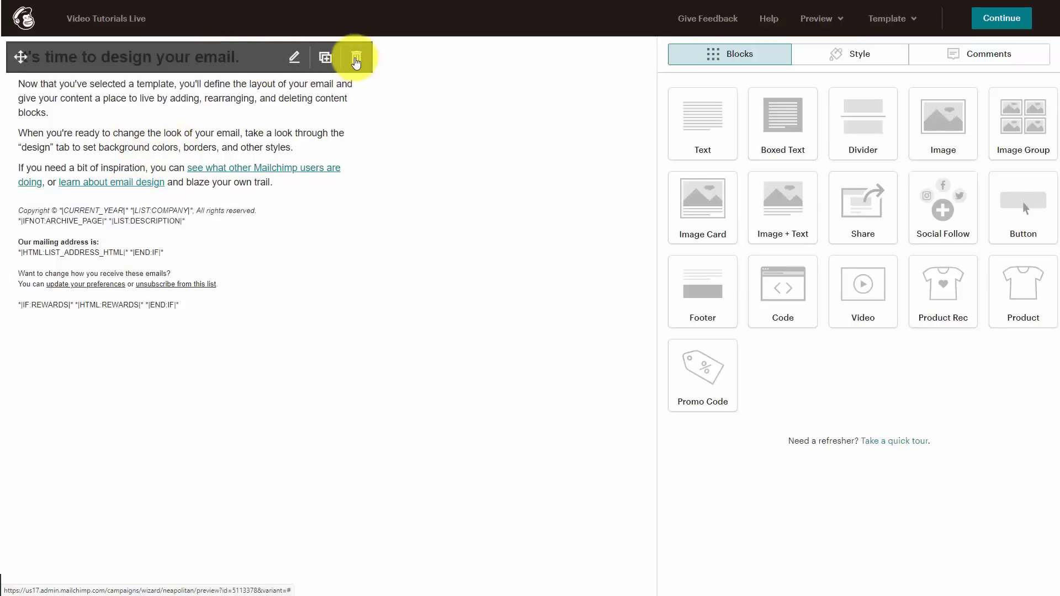
{"action": "left_click", "coordinate": [355, 60]}
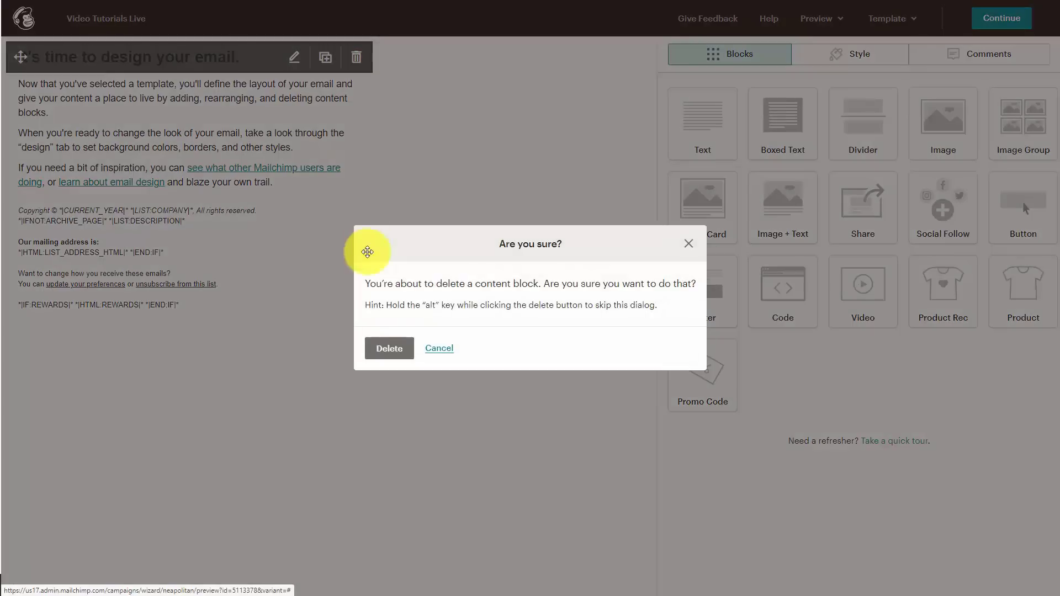
{"action": "left_click", "coordinate": [388, 348]}
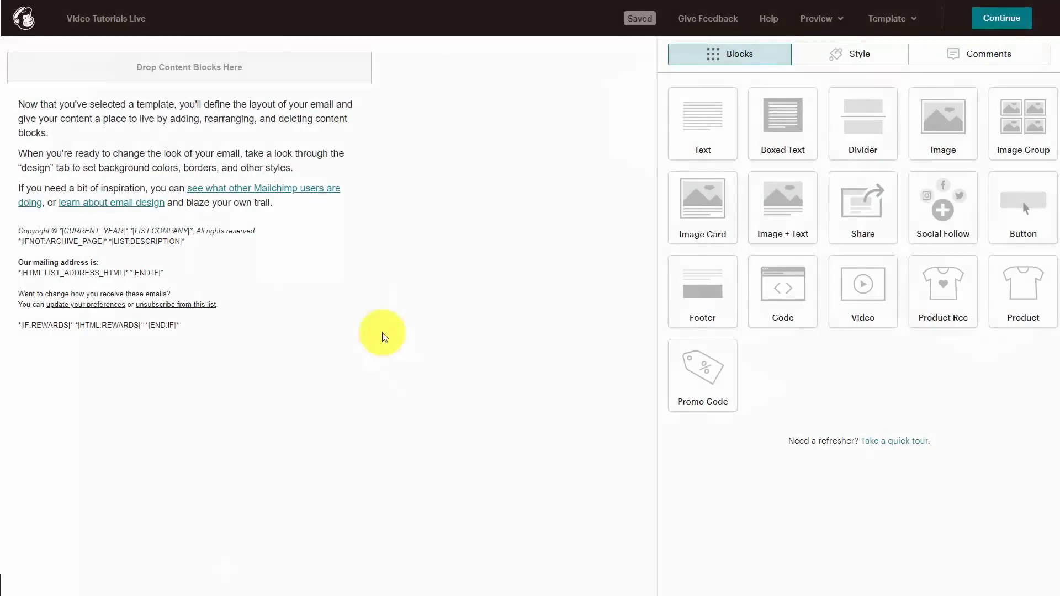
{"action": "left_click", "coordinate": [353, 110]}
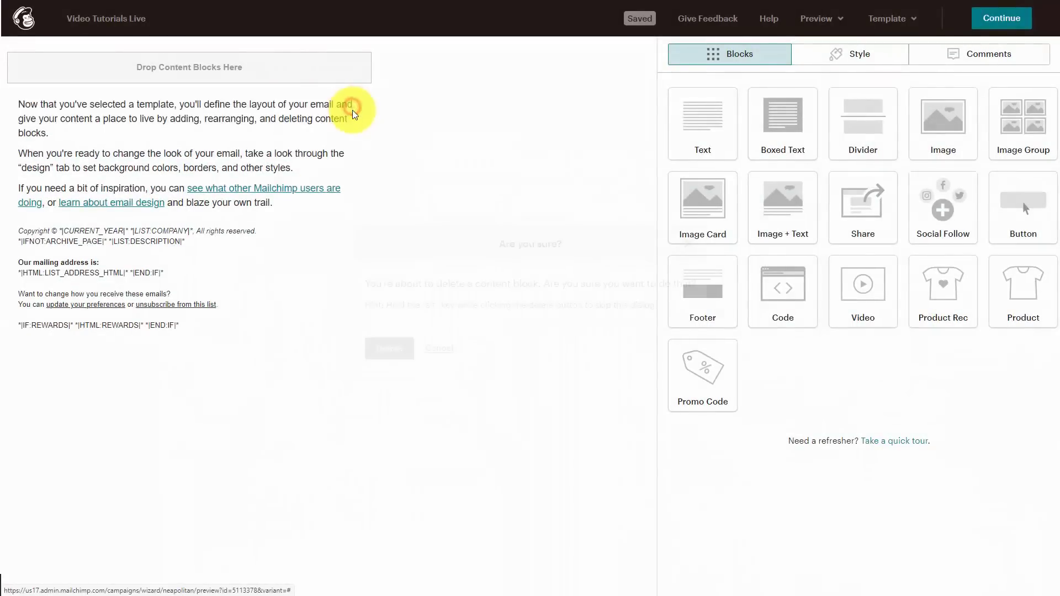
{"action": "left_click", "coordinate": [389, 349]}
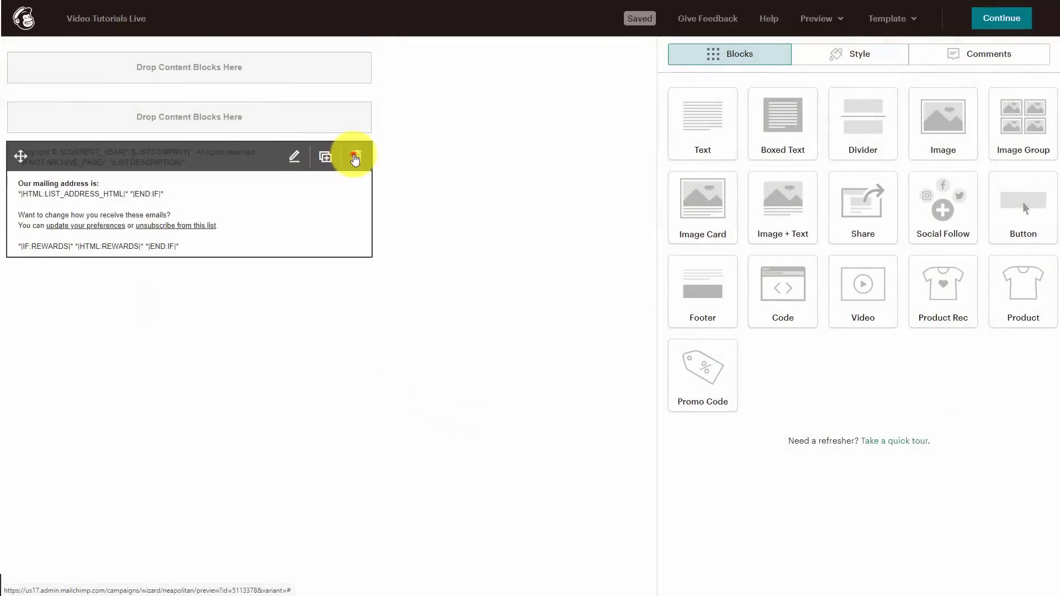
{"action": "left_click", "coordinate": [355, 158]}
{"action": "left_click", "coordinate": [389, 349]}
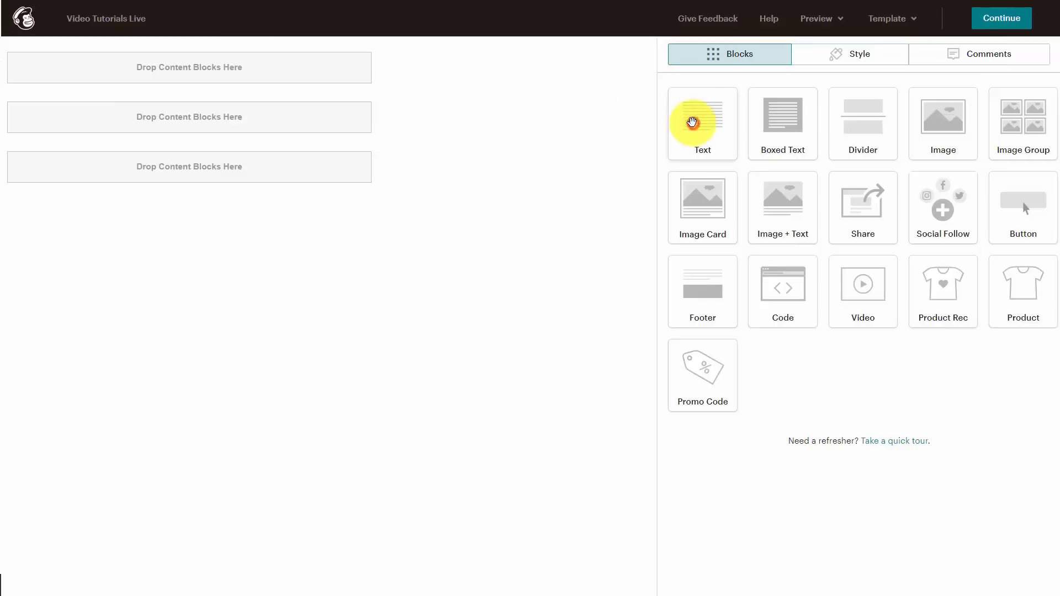
Step: Add a text block reading 'Now is the time for all good men to come to the aid of their country.'
{"action": "left_click_drag", "start_coordinate": [692, 122], "coordinate": [109, 46]}
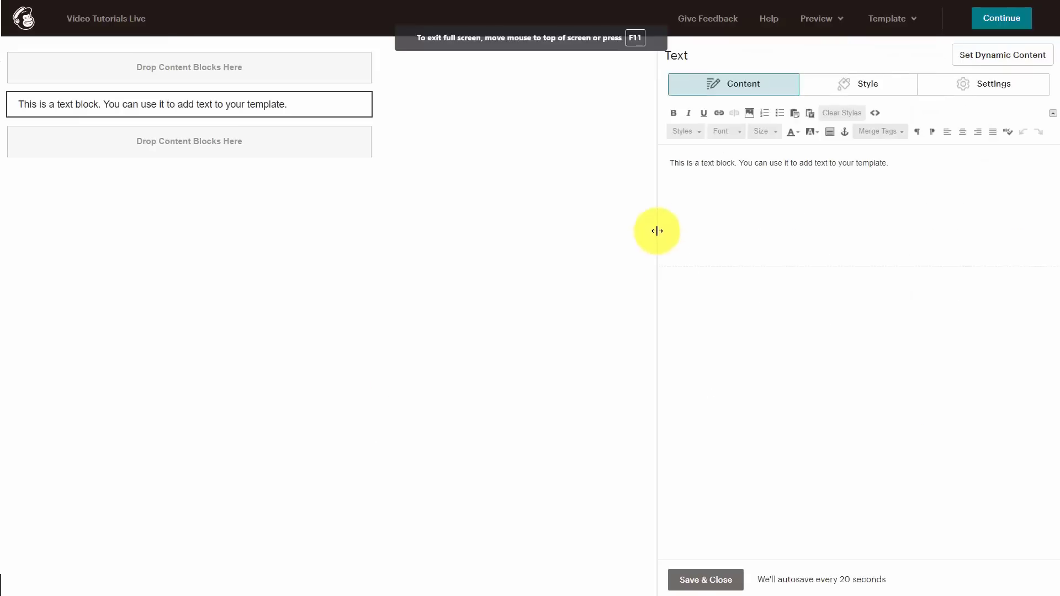
{"action": "left_click", "coordinate": [744, 160]}
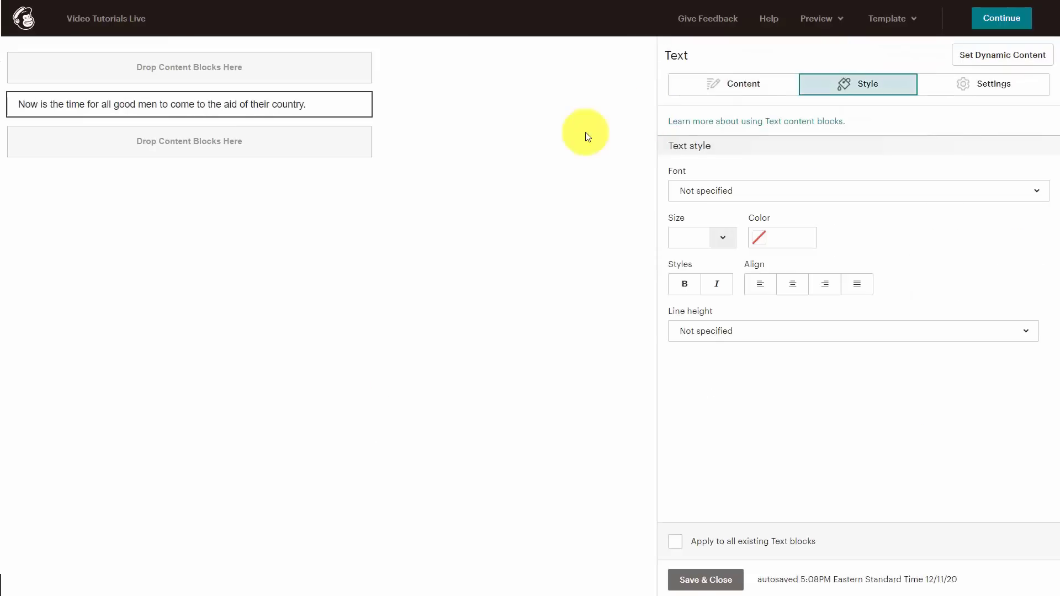
{"action": "left_click", "coordinate": [751, 86]}
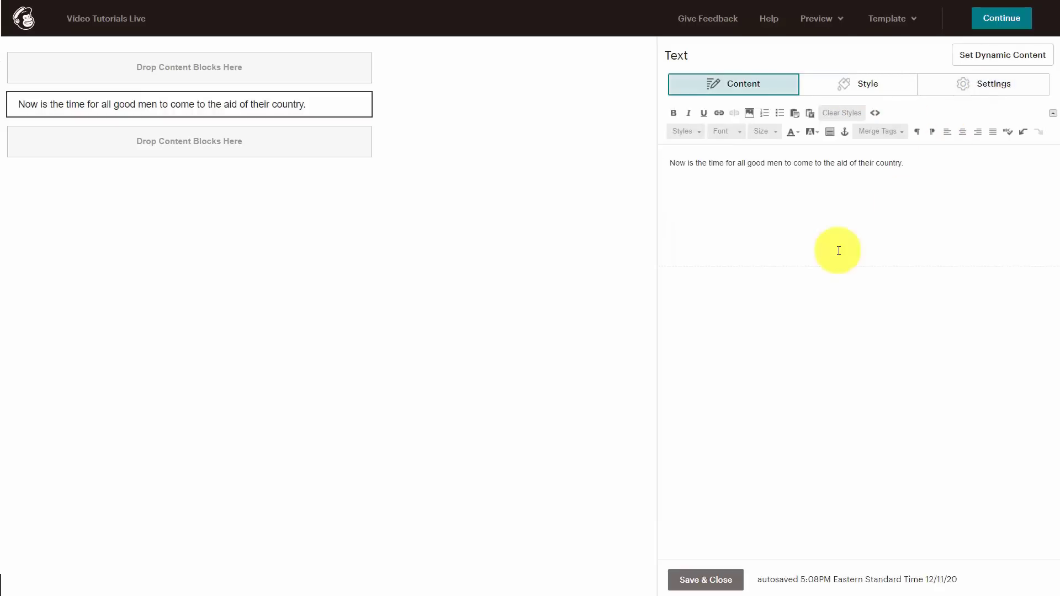
{"action": "left_click", "coordinate": [701, 580]}
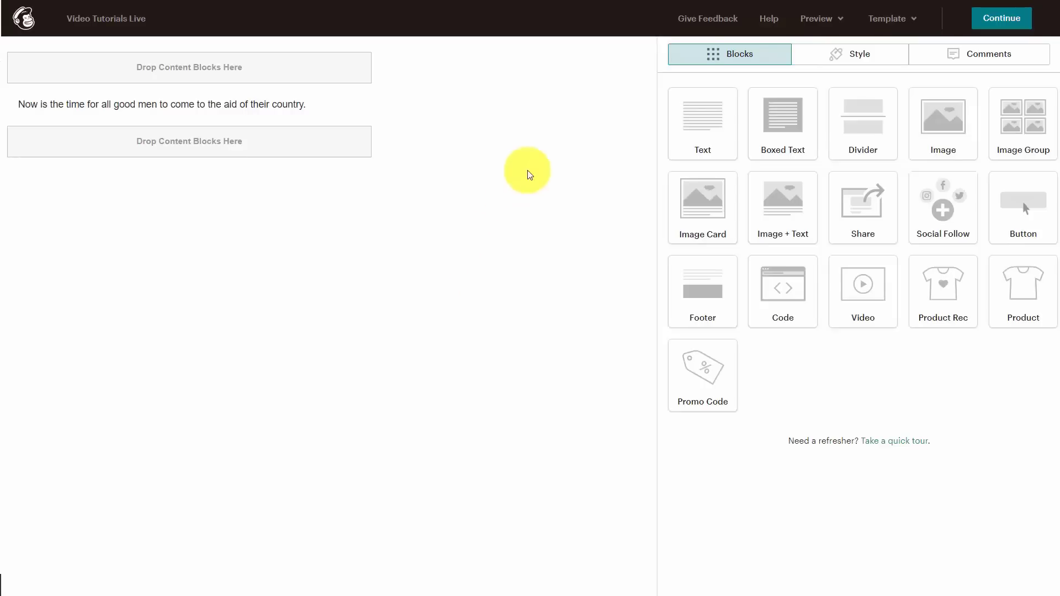
{"action": "left_click", "coordinate": [833, 20]}
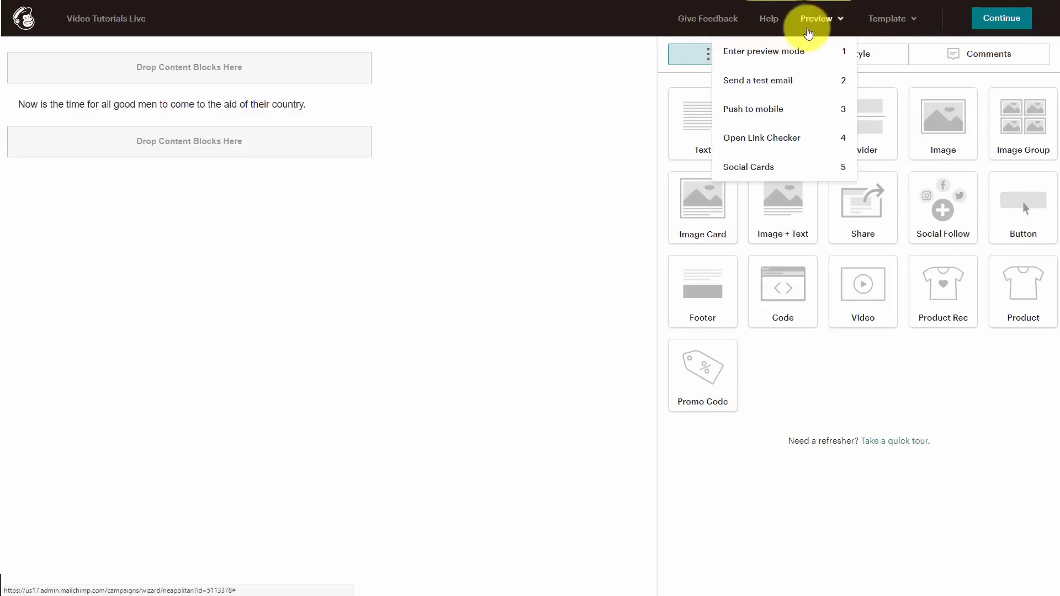
{"action": "left_click", "coordinate": [785, 57]}
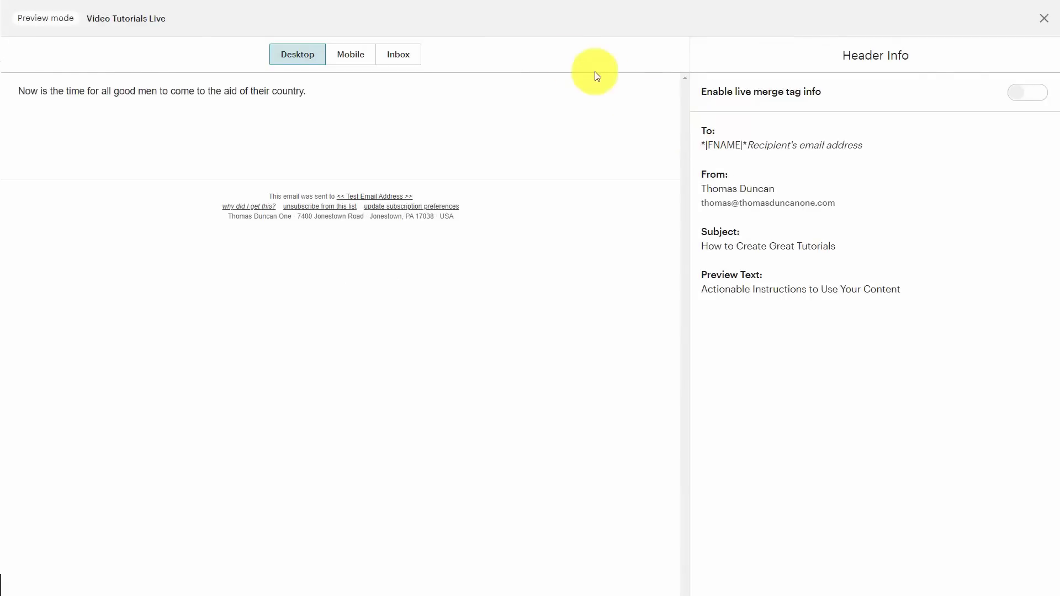
{"action": "left_click", "coordinate": [346, 55]}
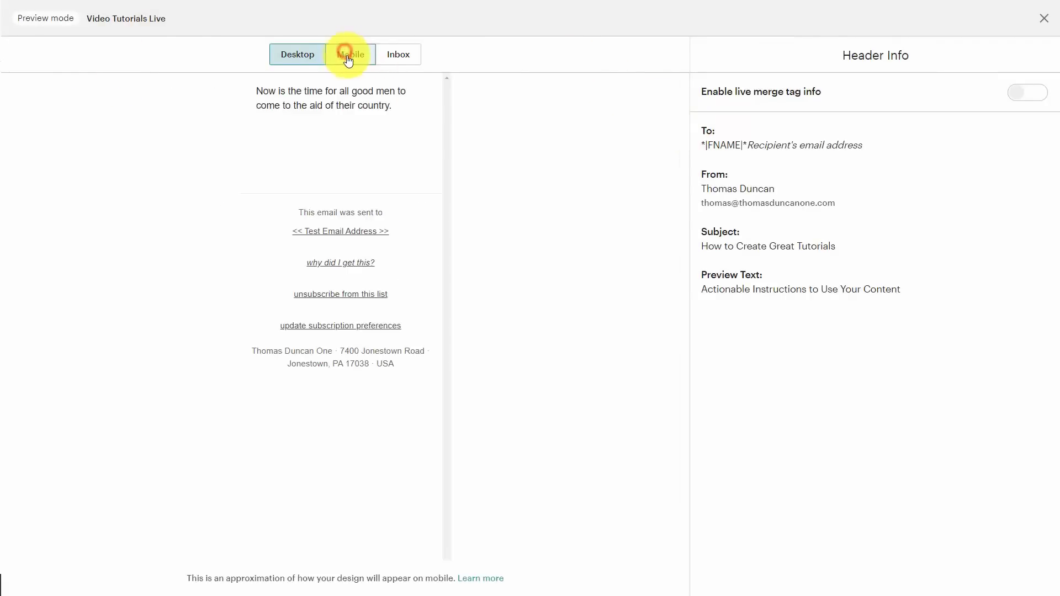
{"action": "left_click", "coordinate": [403, 53]}
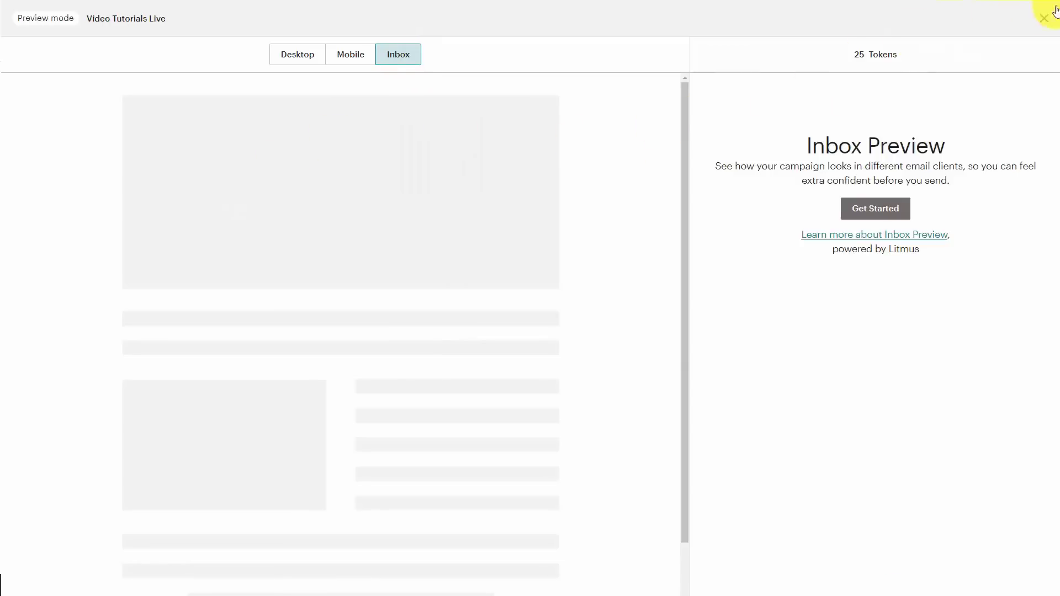
{"action": "left_click", "coordinate": [1041, 22]}
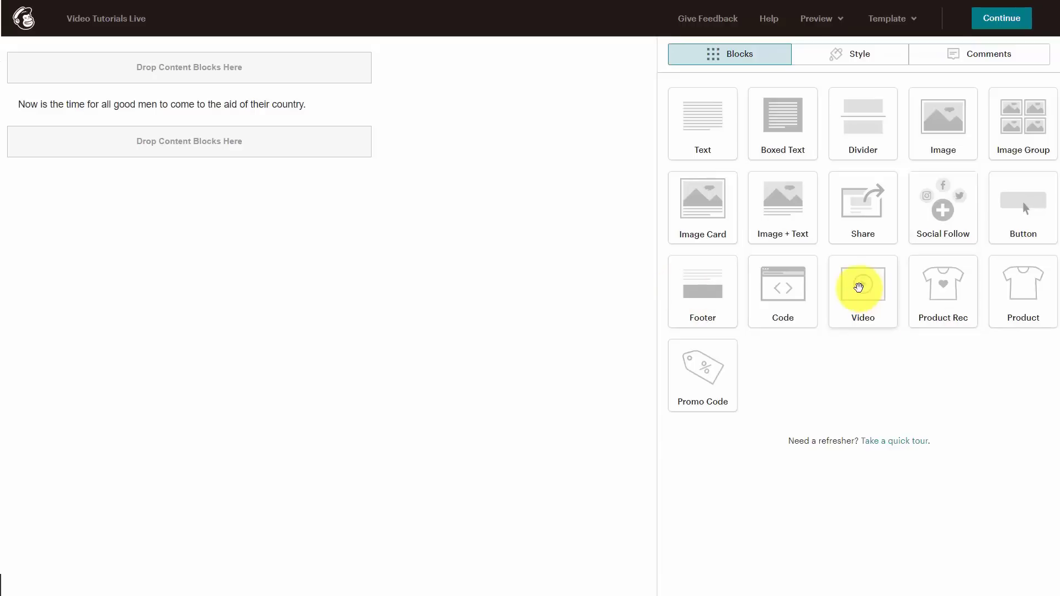
{"action": "left_click_drag", "start_coordinate": [859, 287], "coordinate": [166, 126]}
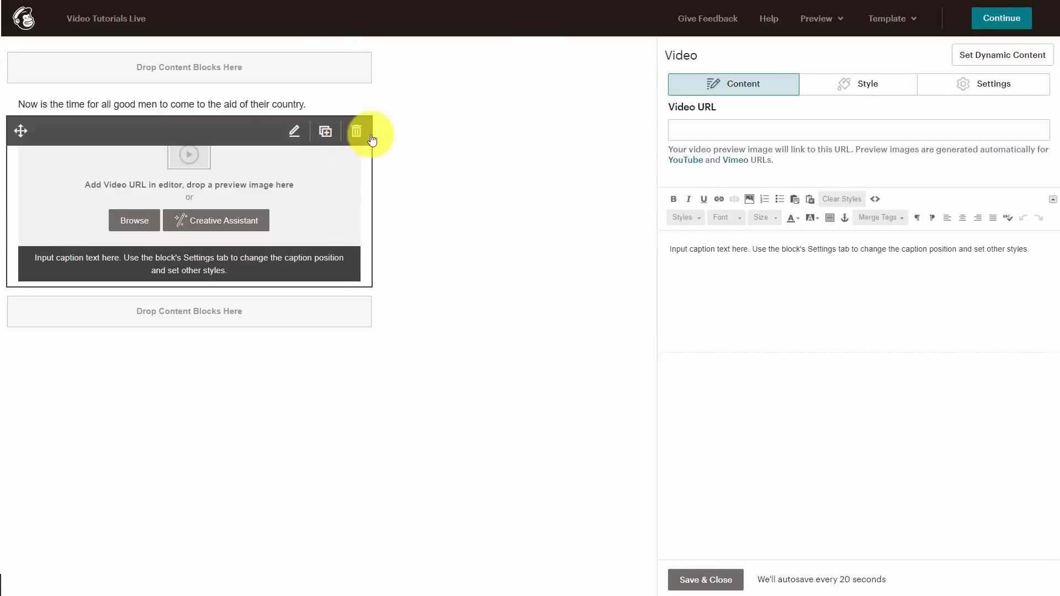
{"action": "left_click", "coordinate": [356, 131]}
{"action": "left_click", "coordinate": [395, 355]}
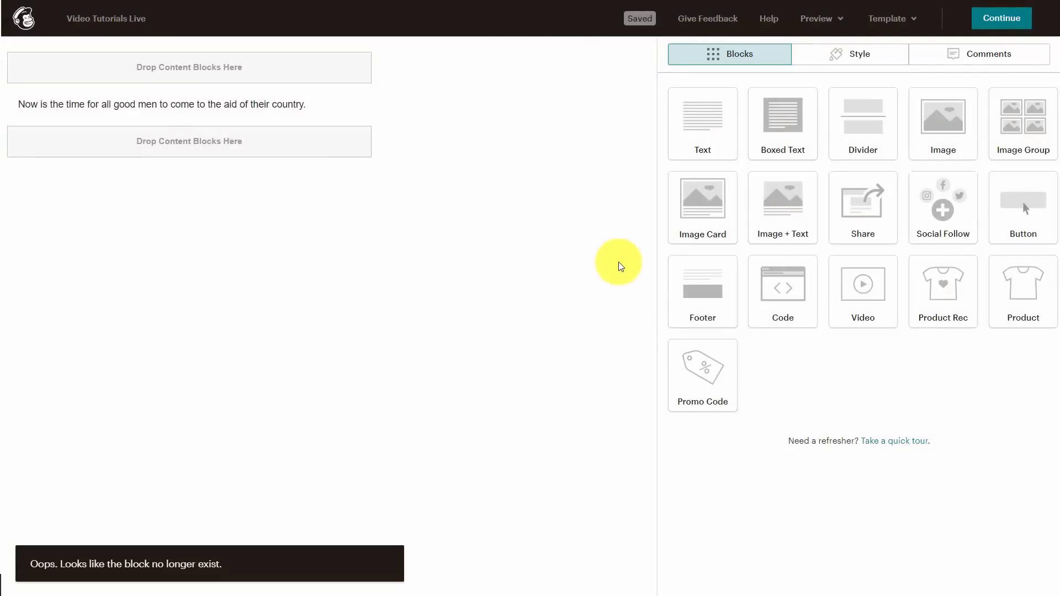
{"action": "left_click_drag", "start_coordinate": [940, 286], "coordinate": [305, 145]}
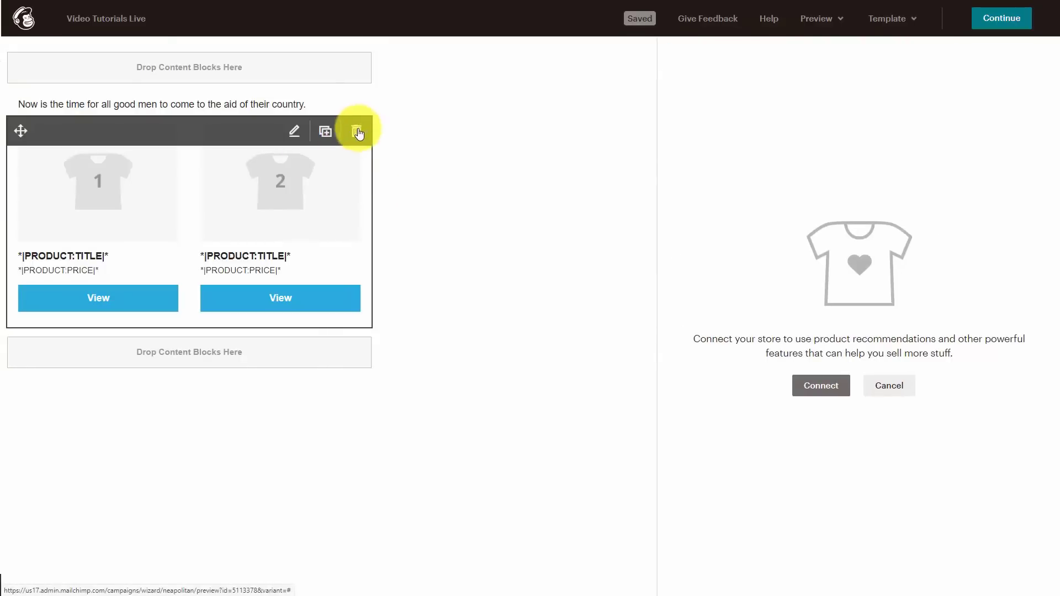
{"action": "left_click", "coordinate": [356, 130]}
{"action": "left_click", "coordinate": [389, 347]}
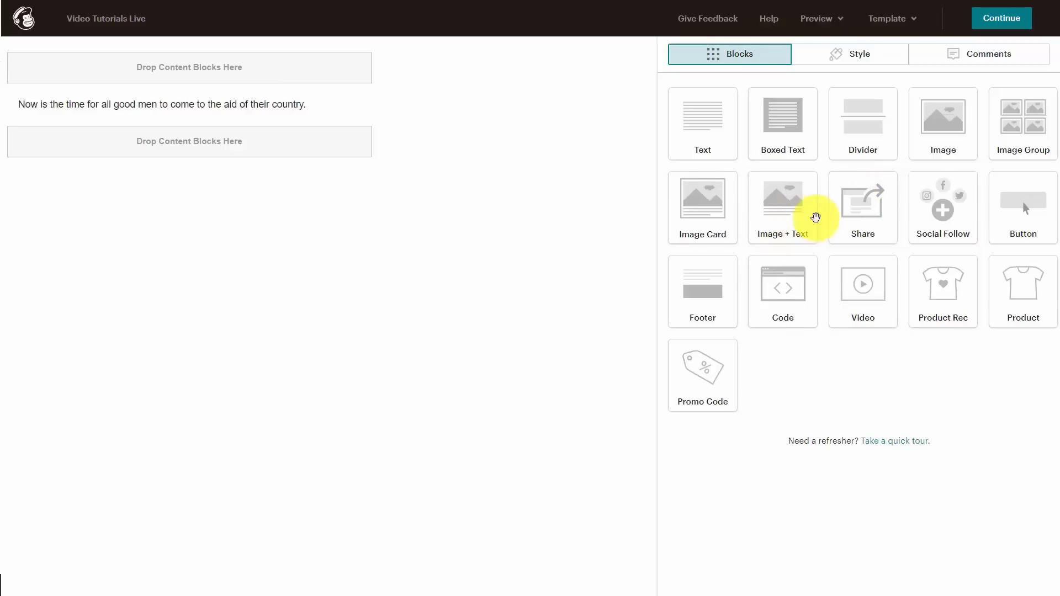
{"action": "left_click_drag", "start_coordinate": [946, 131], "coordinate": [248, 68]}
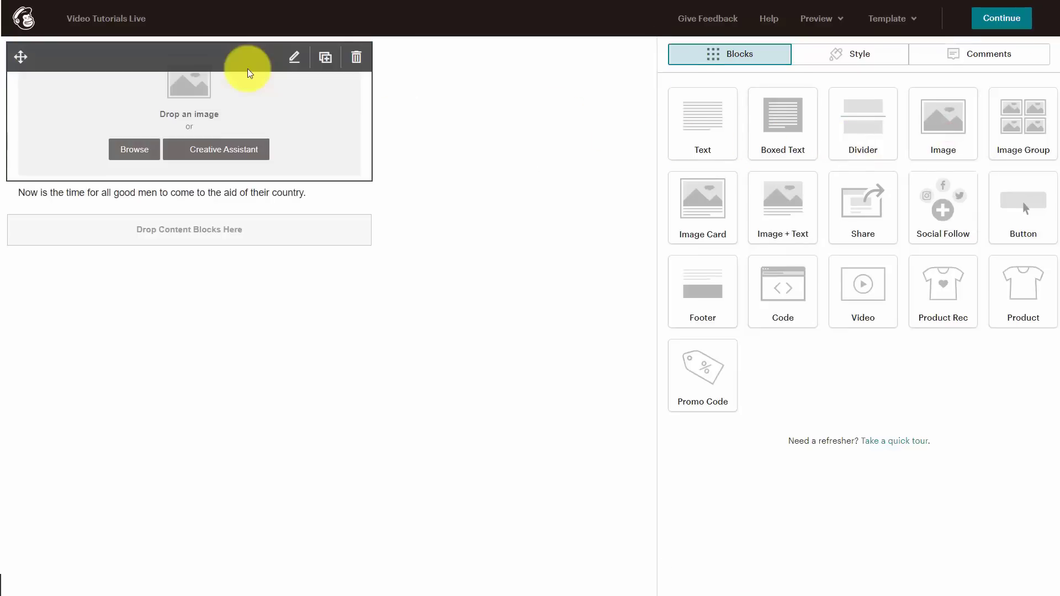
{"action": "left_click", "coordinate": [356, 57]}
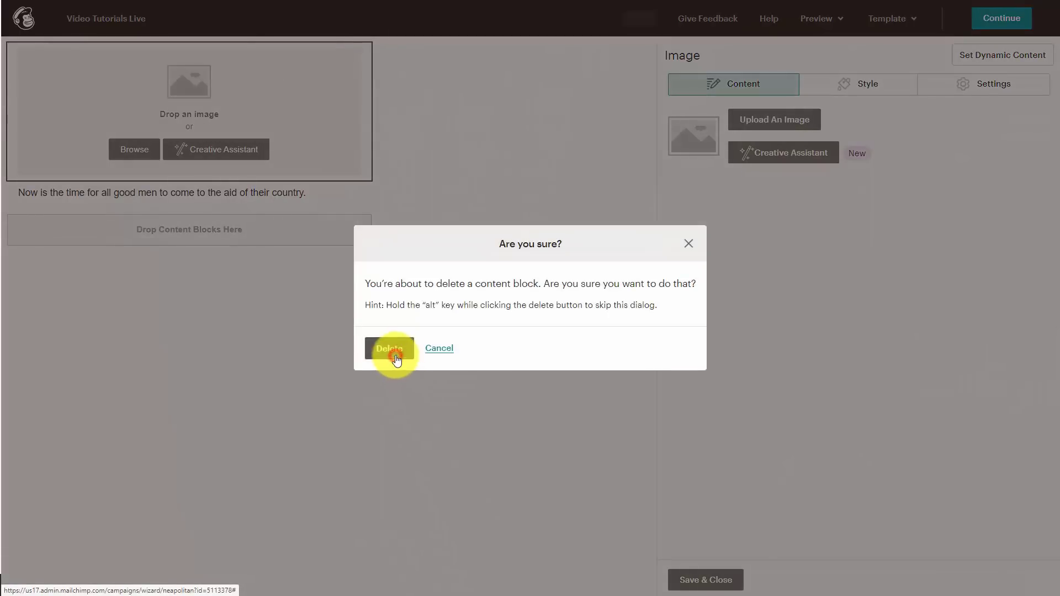
{"action": "left_click", "coordinate": [393, 354]}
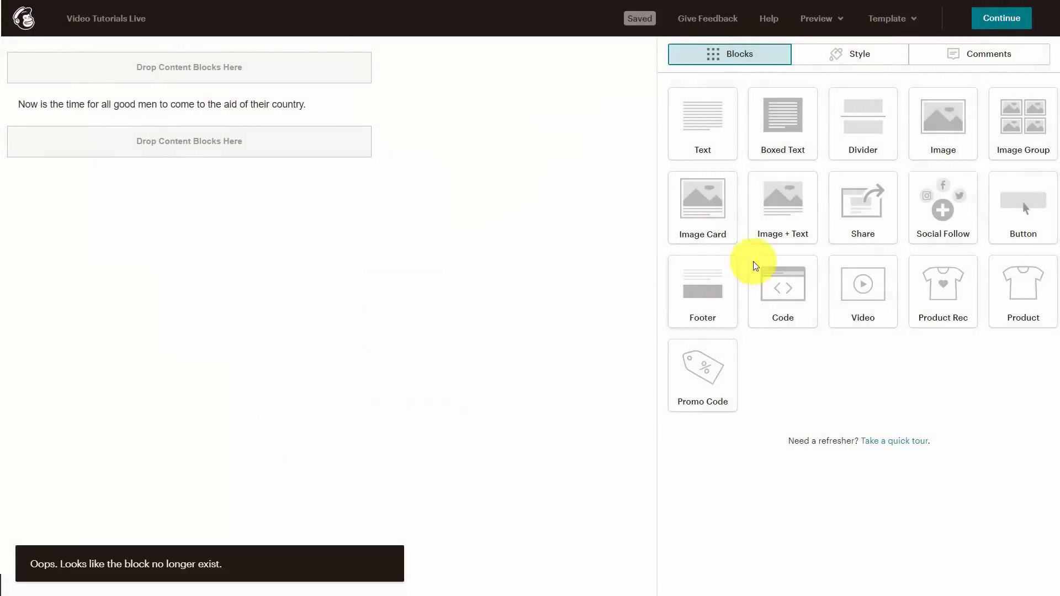
{"action": "left_click_drag", "start_coordinate": [787, 199], "coordinate": [233, 101]}
{"action": "left_click", "coordinate": [354, 104]}
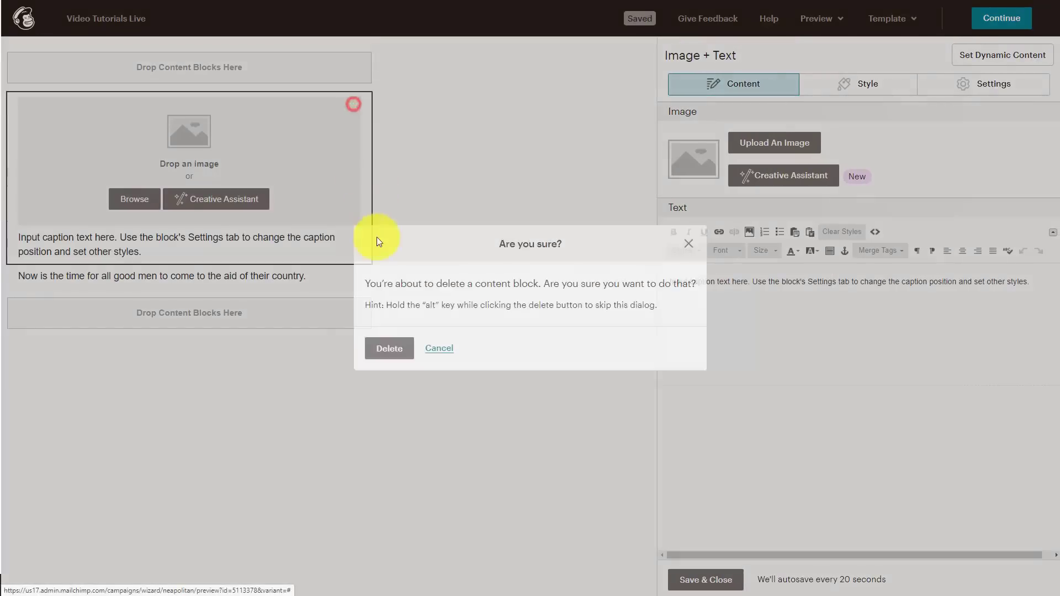
{"action": "left_click", "coordinate": [391, 348]}
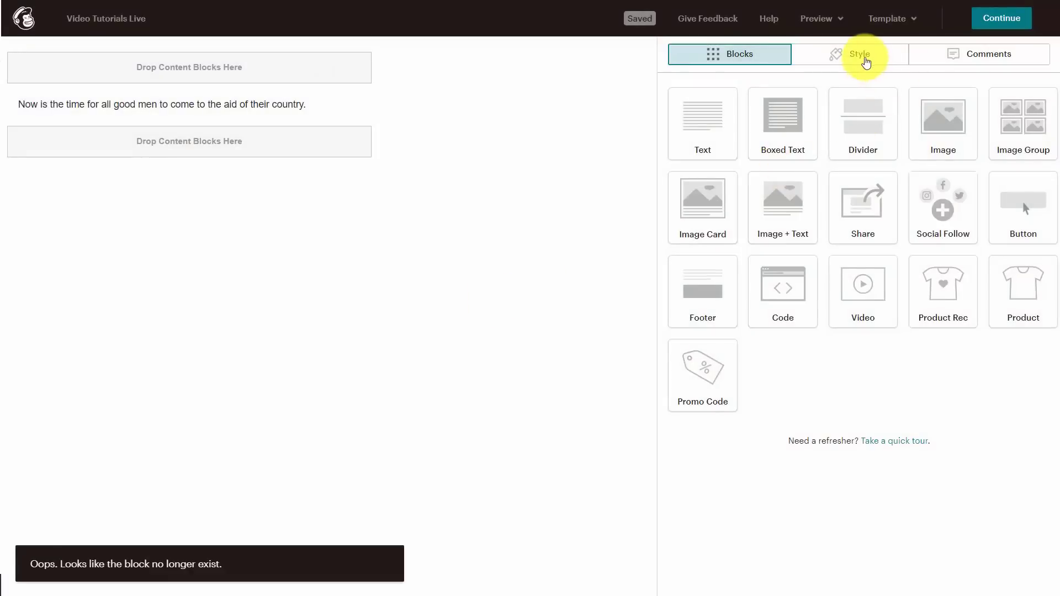
Step: Review the Header, Footer and Mobile Styles settings under Style, then return to the editor
{"action": "left_click", "coordinate": [866, 59]}
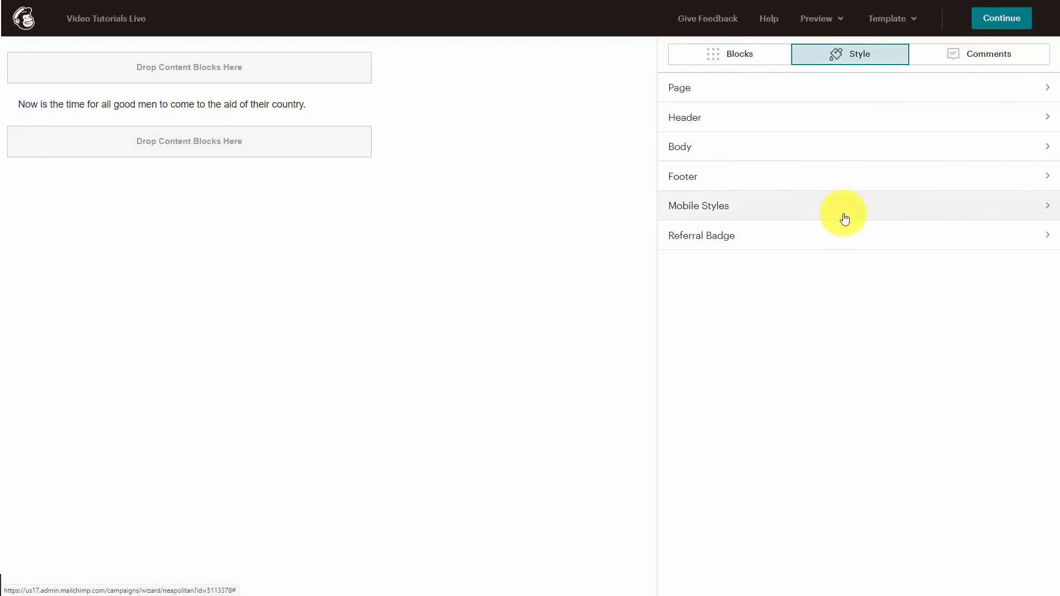
{"action": "left_click", "coordinate": [964, 130]}
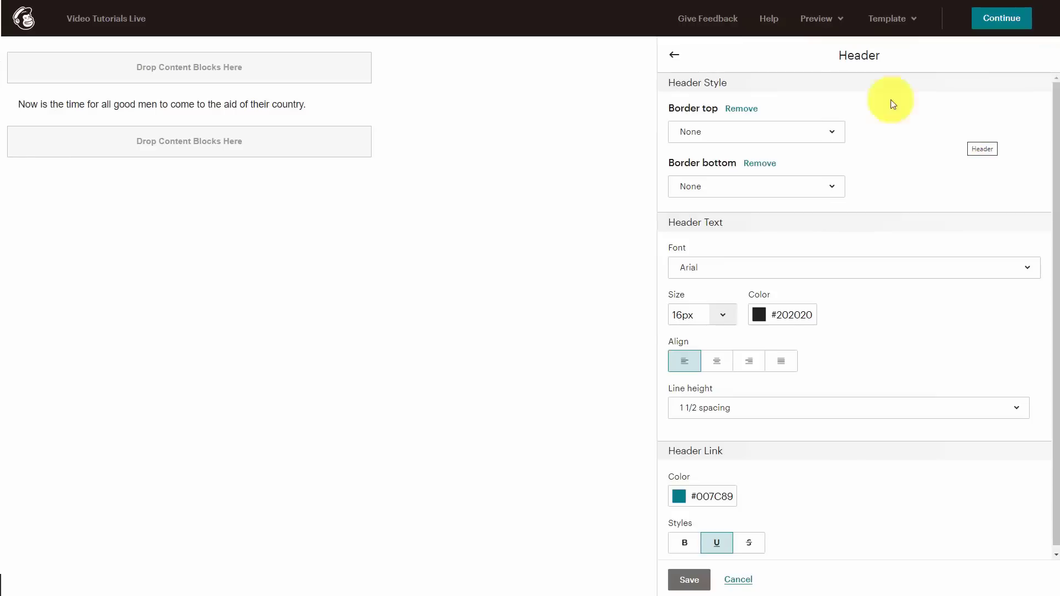
{"action": "left_click", "coordinate": [674, 54]}
{"action": "left_click", "coordinate": [726, 192]}
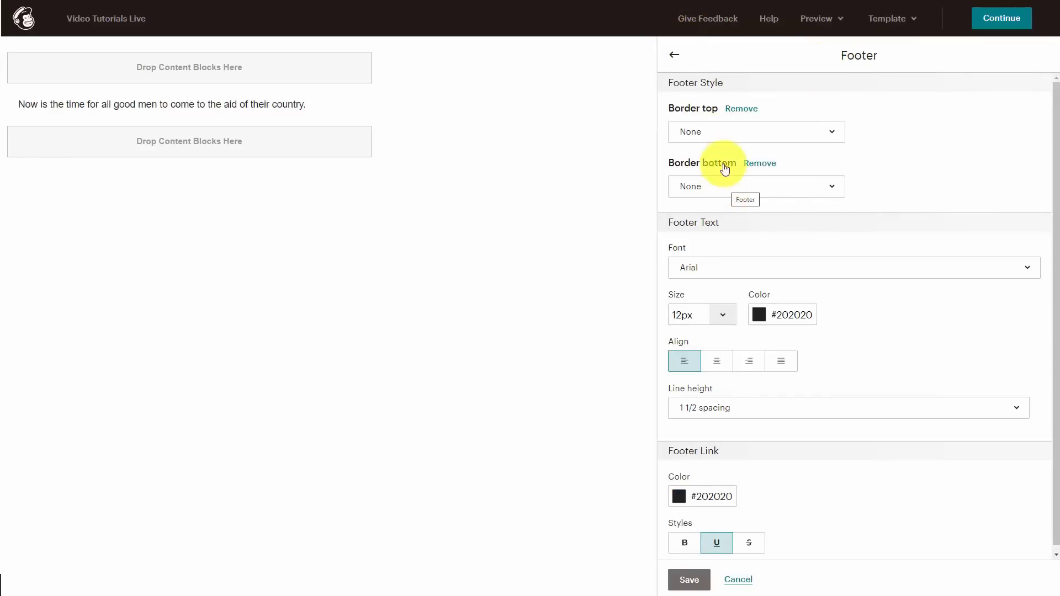
{"action": "left_click", "coordinate": [673, 55]}
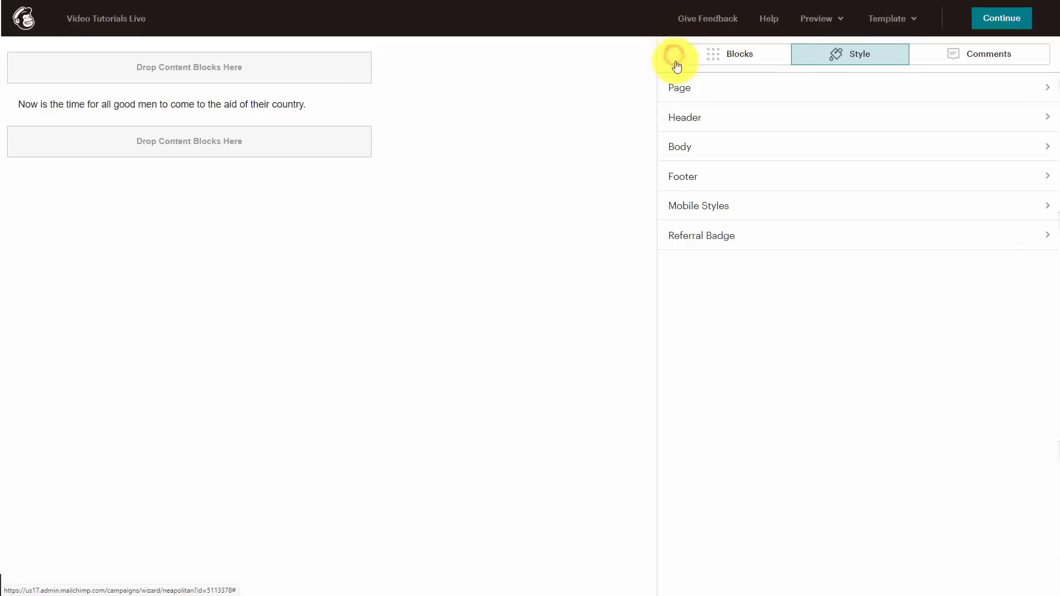
{"action": "left_click", "coordinate": [721, 208]}
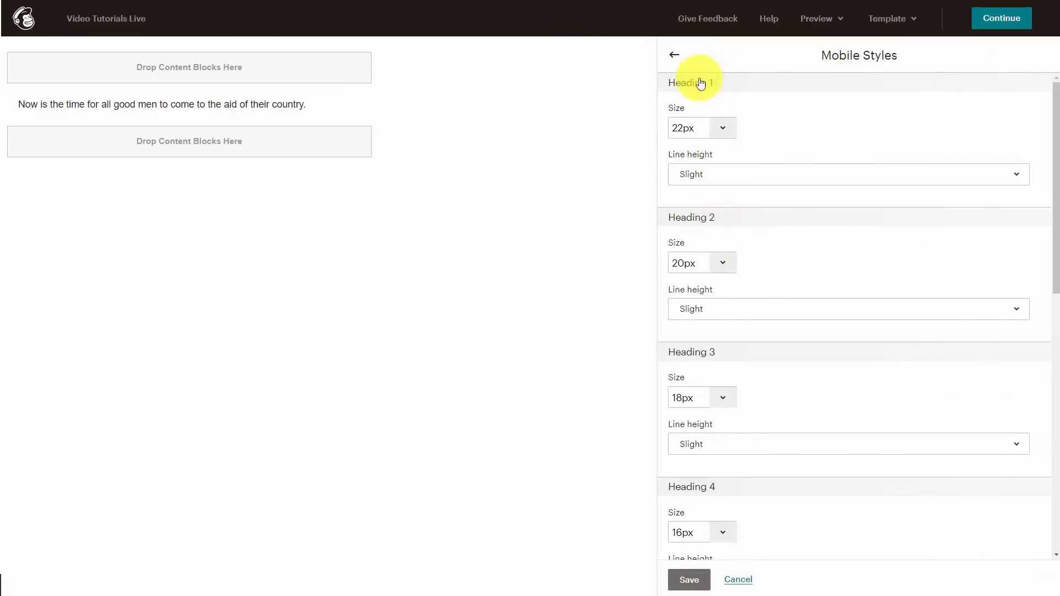
{"action": "left_click", "coordinate": [676, 56]}
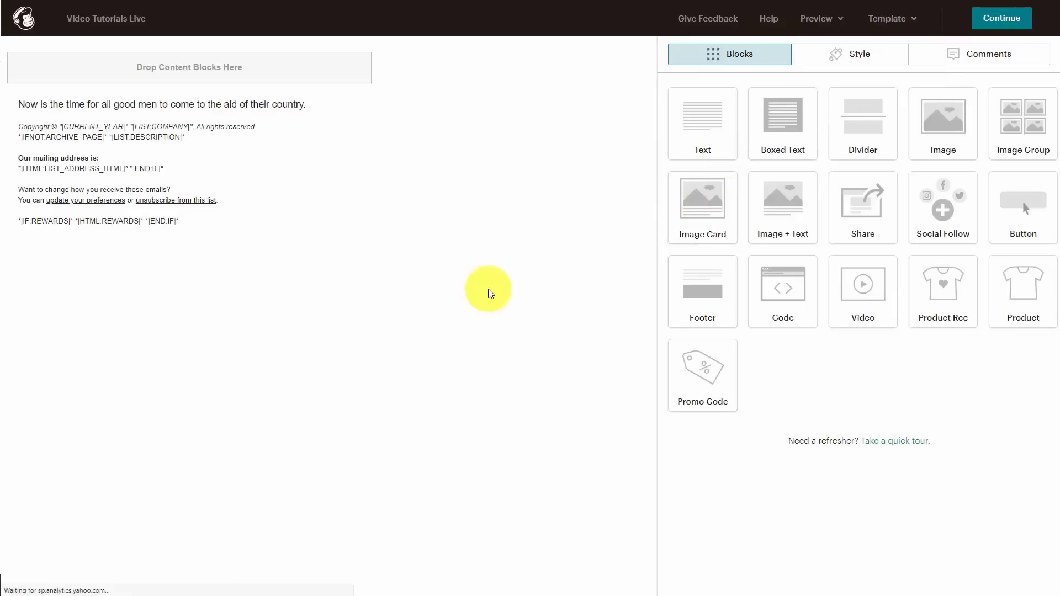
Step: Switch the email to a Featured template and continue back to the campaign
{"action": "left_click", "coordinate": [900, 21]}
{"action": "left_click", "coordinate": [846, 51]}
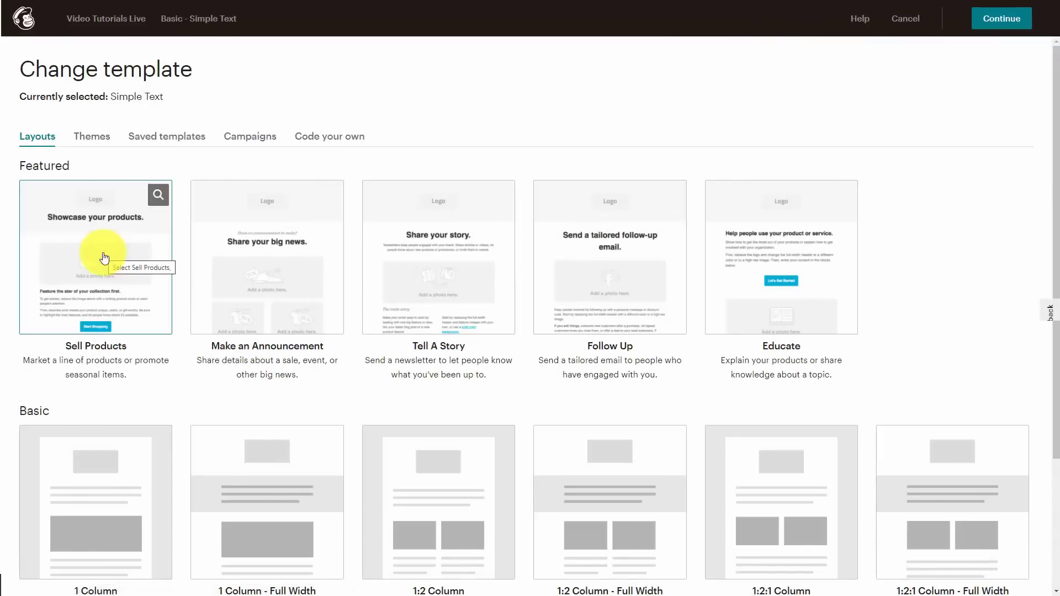
{"action": "left_click", "coordinate": [221, 269]}
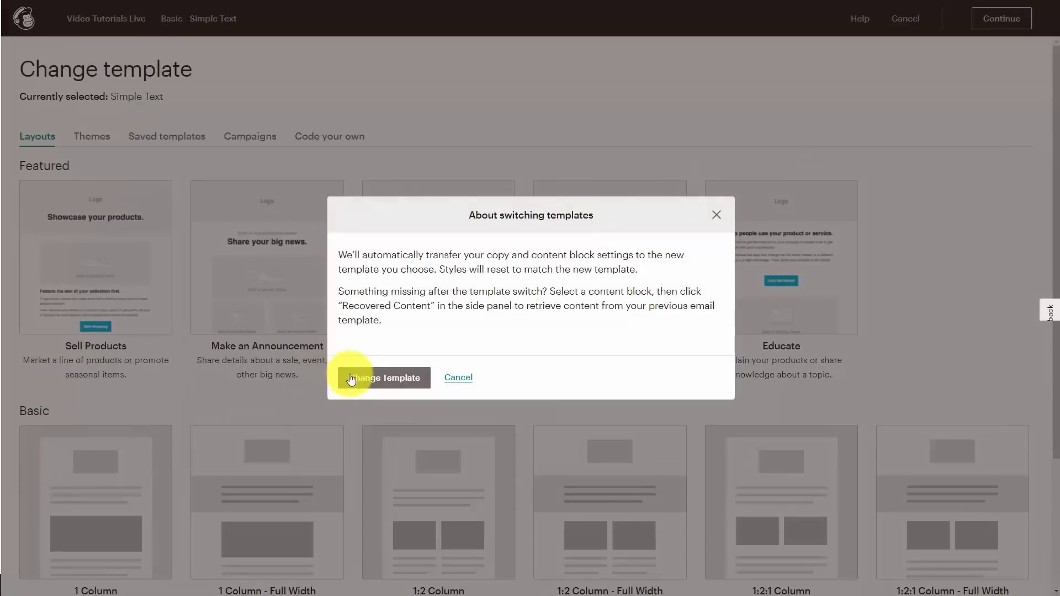
{"action": "left_click", "coordinate": [365, 380]}
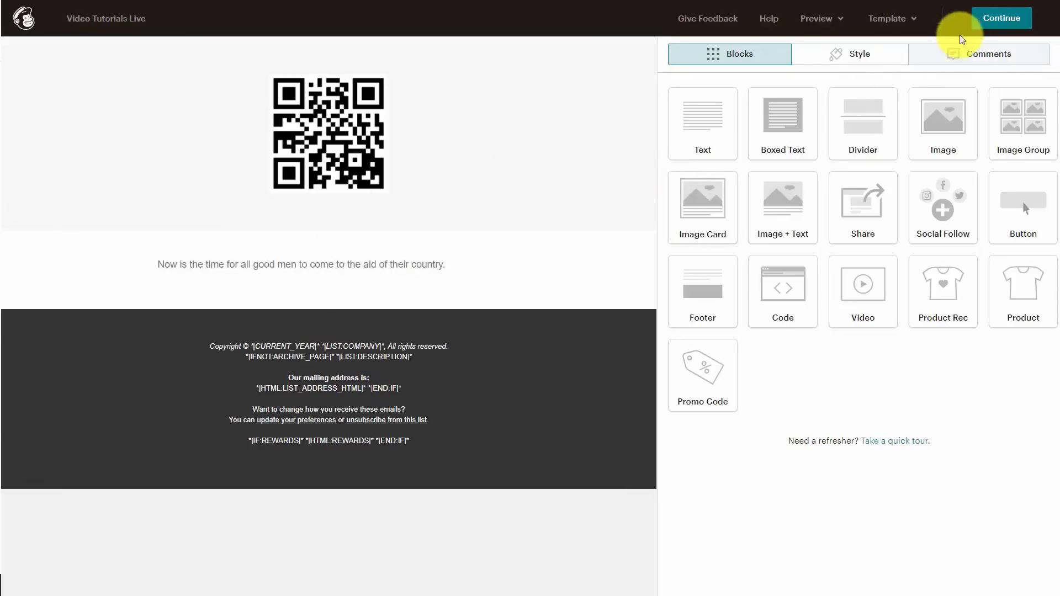
{"action": "left_click", "coordinate": [1002, 20]}
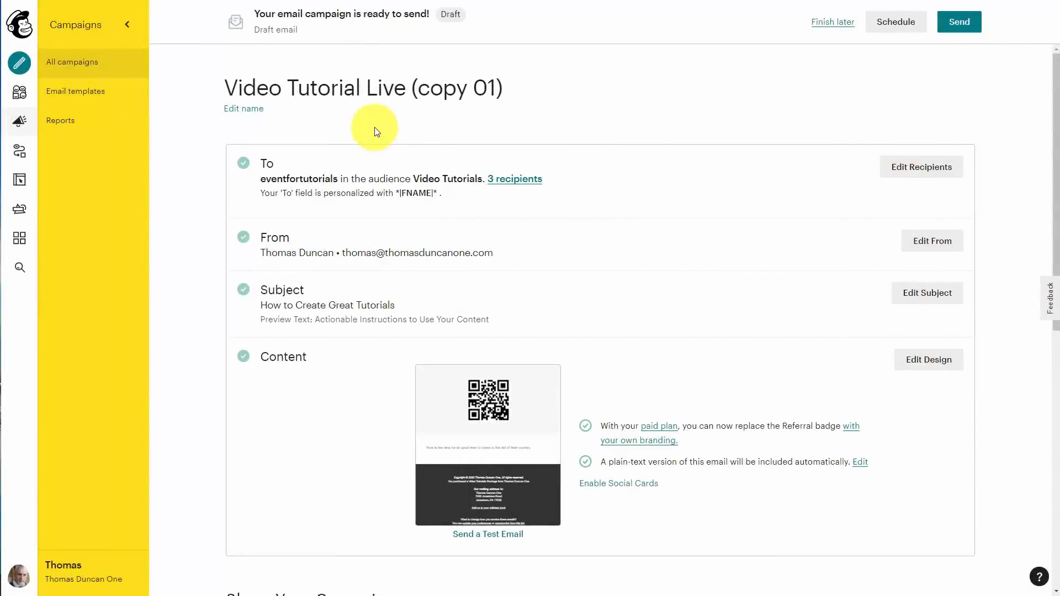
Step: Scroll the campaign checklist down to Share Your Campaign and Add A Social Post
{"action": "scroll", "coordinate": [374, 130], "scroll_direction": "down", "scroll_amount": 2}
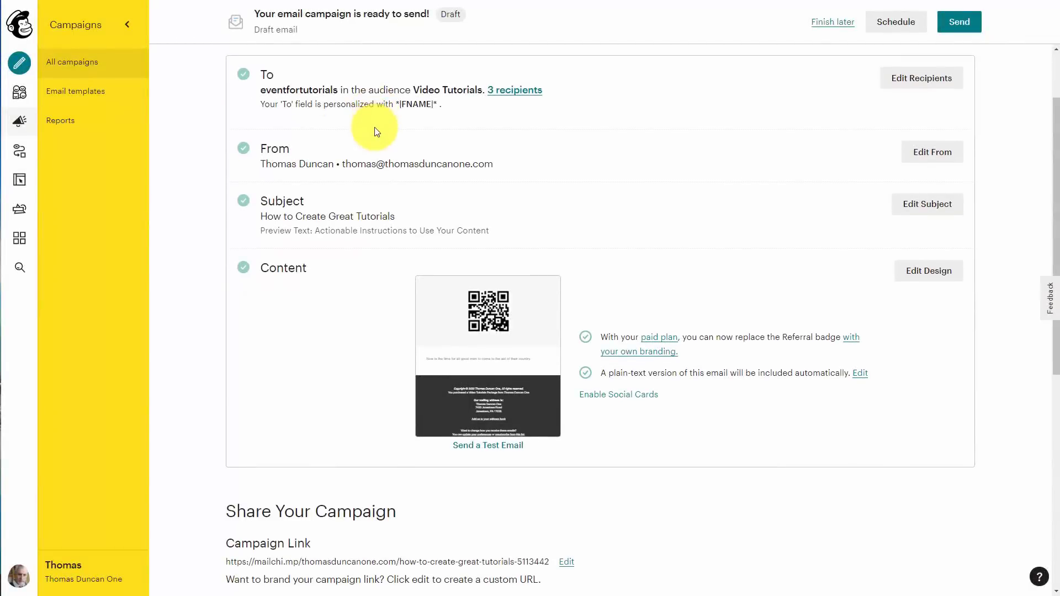
{"action": "scroll", "coordinate": [375, 131], "scroll_direction": "down", "scroll_amount": 3}
{"action": "scroll", "coordinate": [376, 131], "scroll_direction": "down", "scroll_amount": 5}
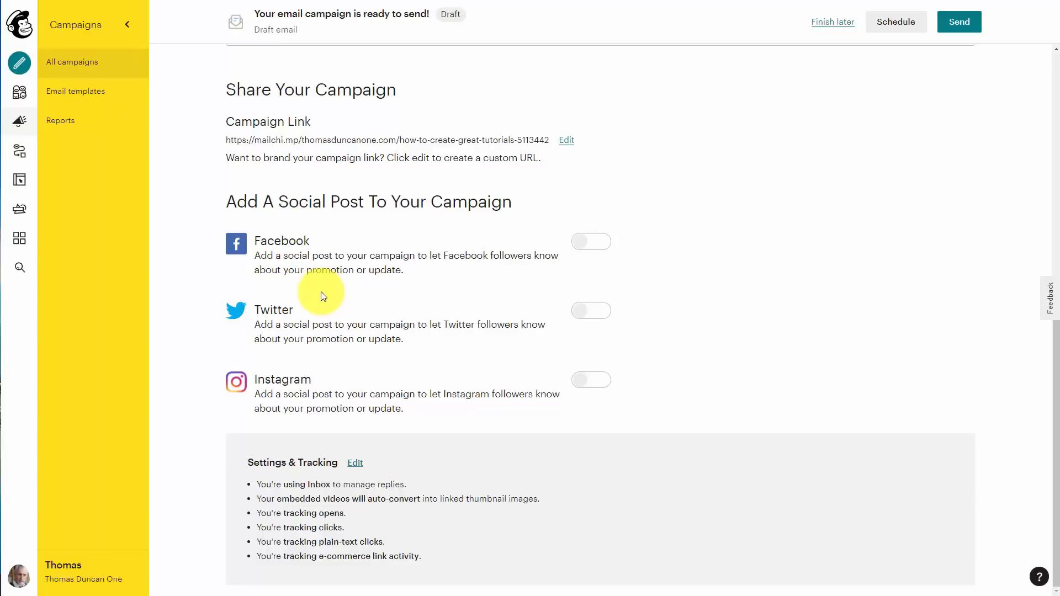
Step: Add and save Facebook and Twitter posts for the campaign, choosing the Facebook page
{"action": "left_click", "coordinate": [598, 245]}
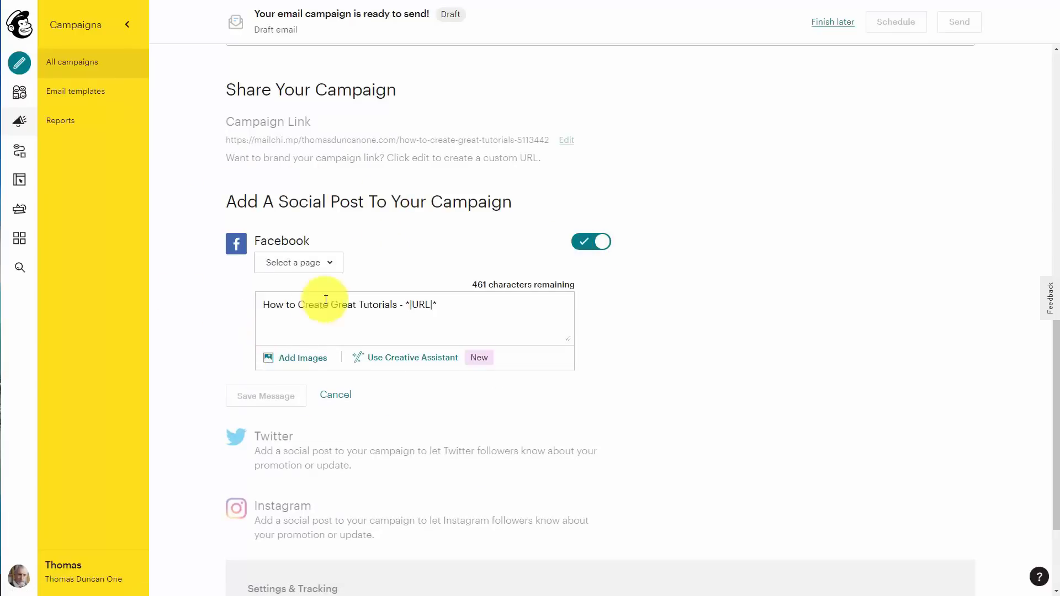
{"action": "left_click", "coordinate": [333, 267]}
{"action": "left_click", "coordinate": [335, 422]}
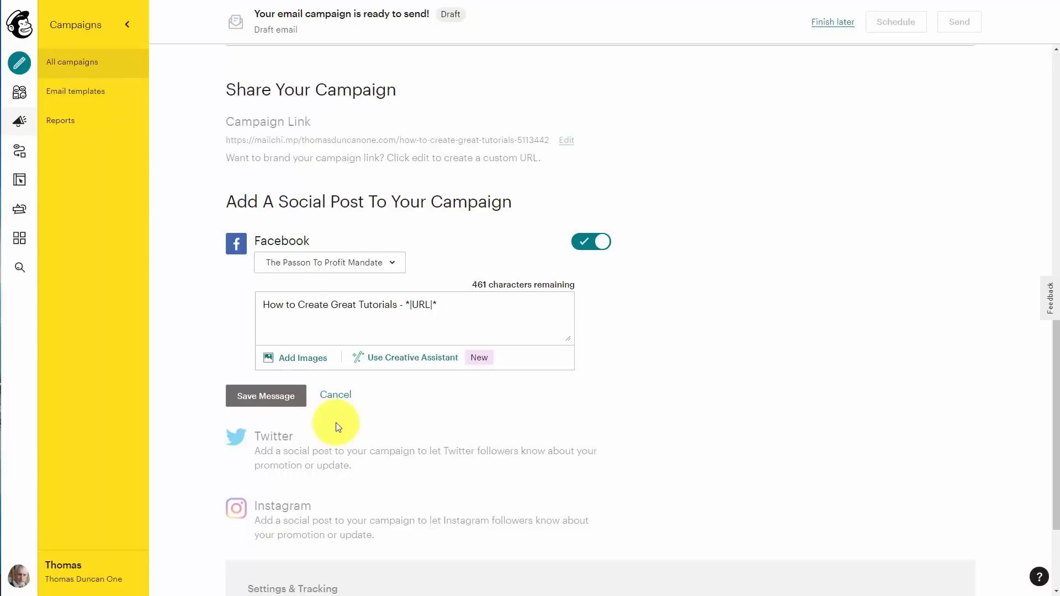
{"action": "left_click", "coordinate": [276, 407]}
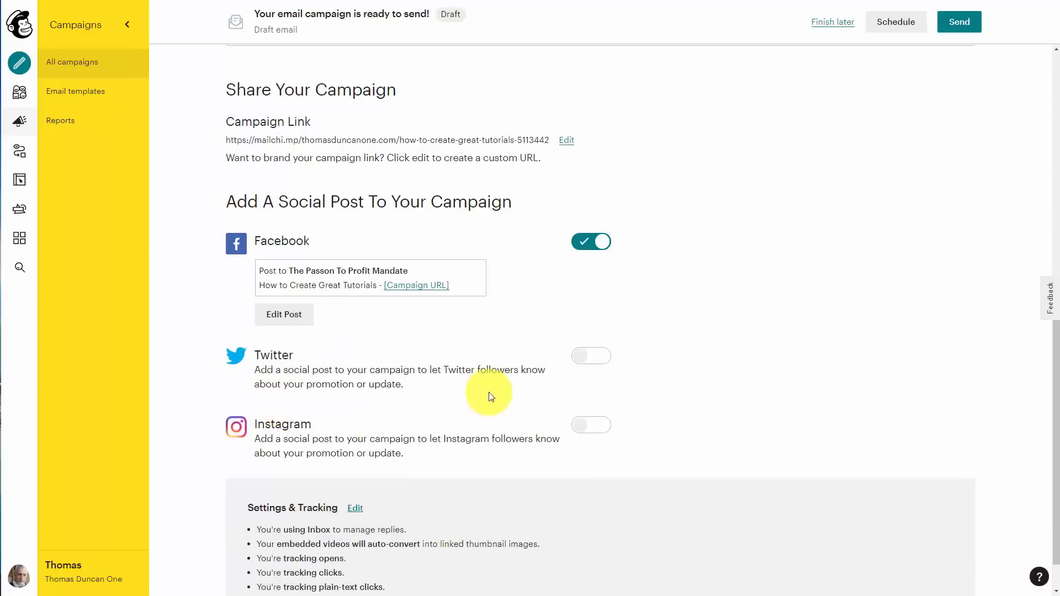
{"action": "left_click", "coordinate": [601, 358]}
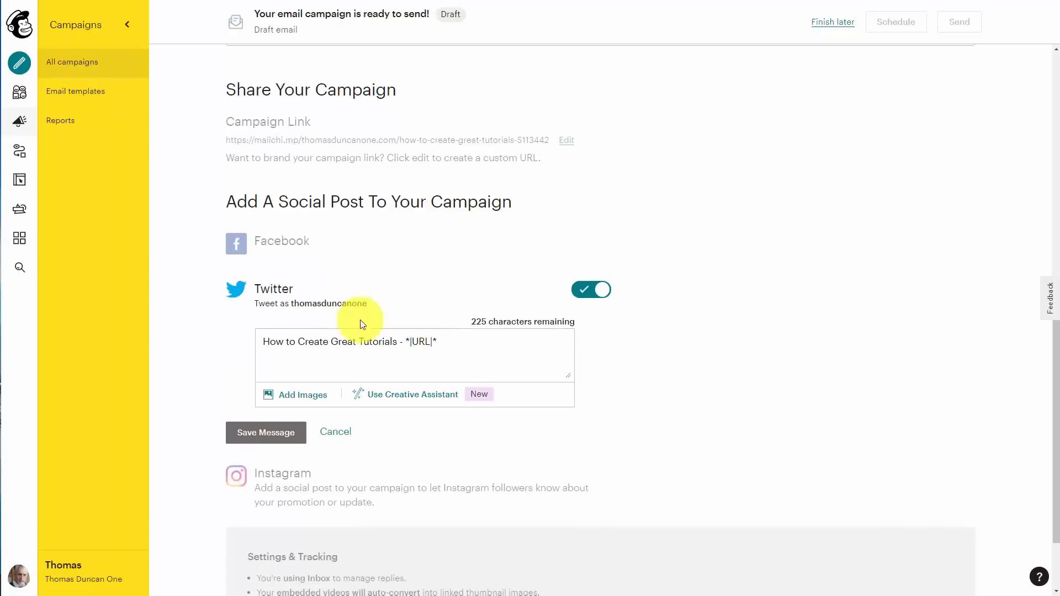
{"action": "left_click", "coordinate": [266, 434]}
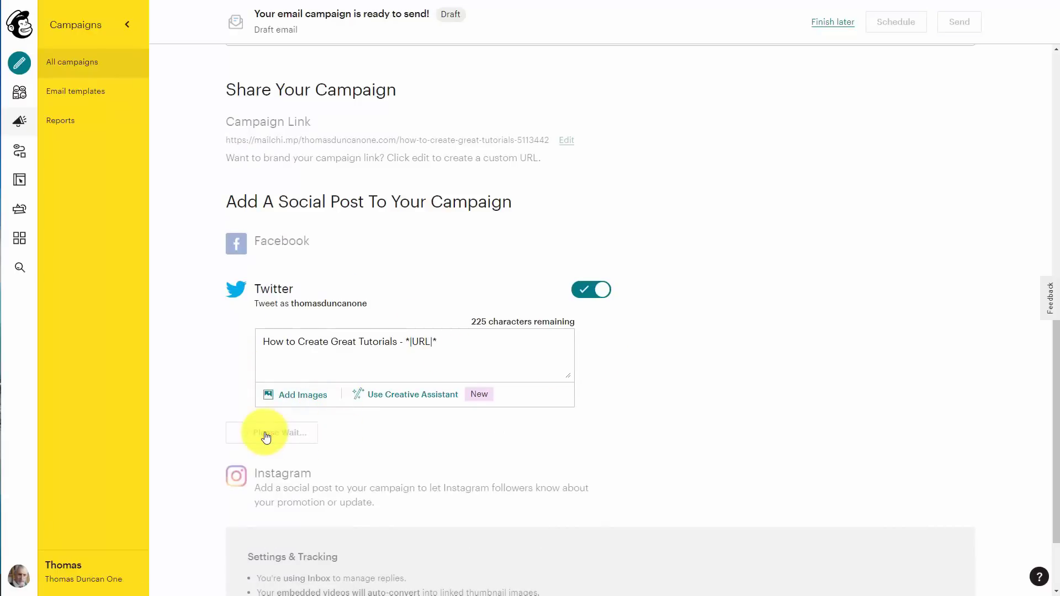
Step: Add and save an Instagram post with the chosen profile, then edit Settings & Tracking
{"action": "left_click", "coordinate": [592, 470]}
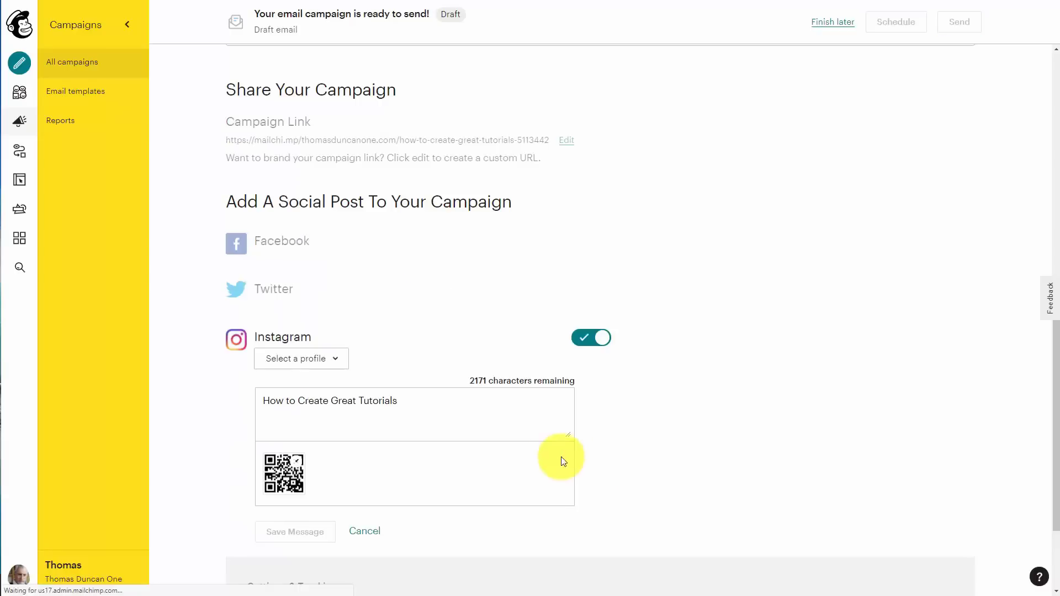
{"action": "scroll", "coordinate": [485, 426], "scroll_direction": "down", "scroll_amount": 2}
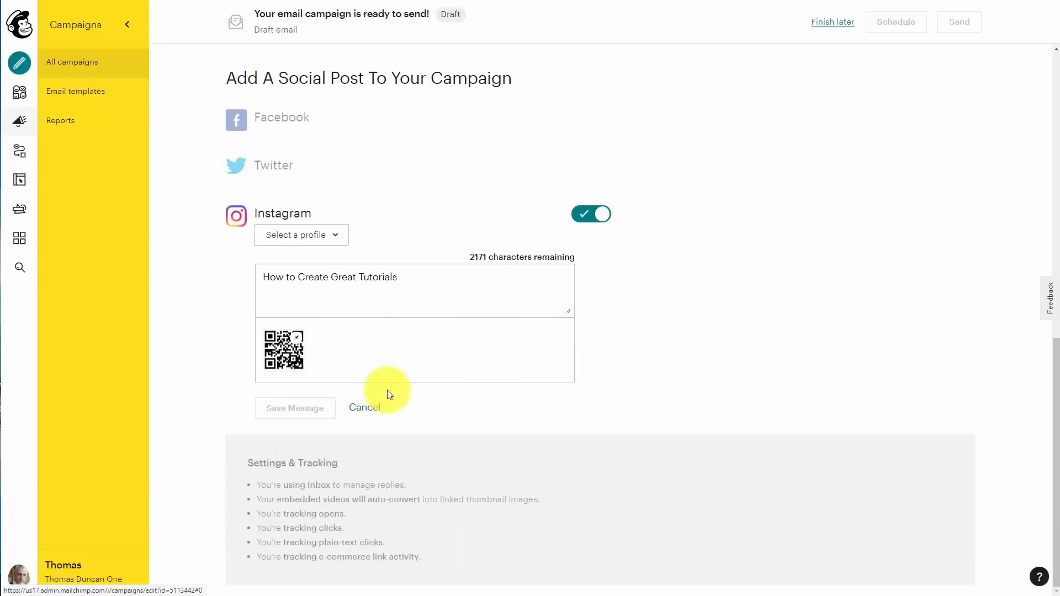
{"action": "left_click", "coordinate": [335, 243]}
{"action": "left_click", "coordinate": [324, 295]}
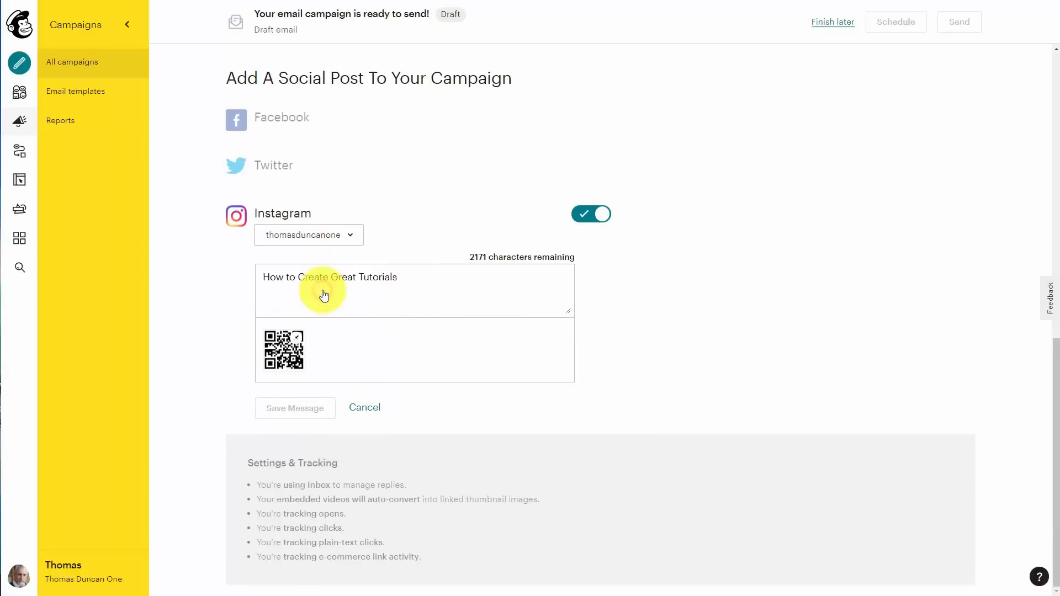
{"action": "left_click", "coordinate": [324, 295]}
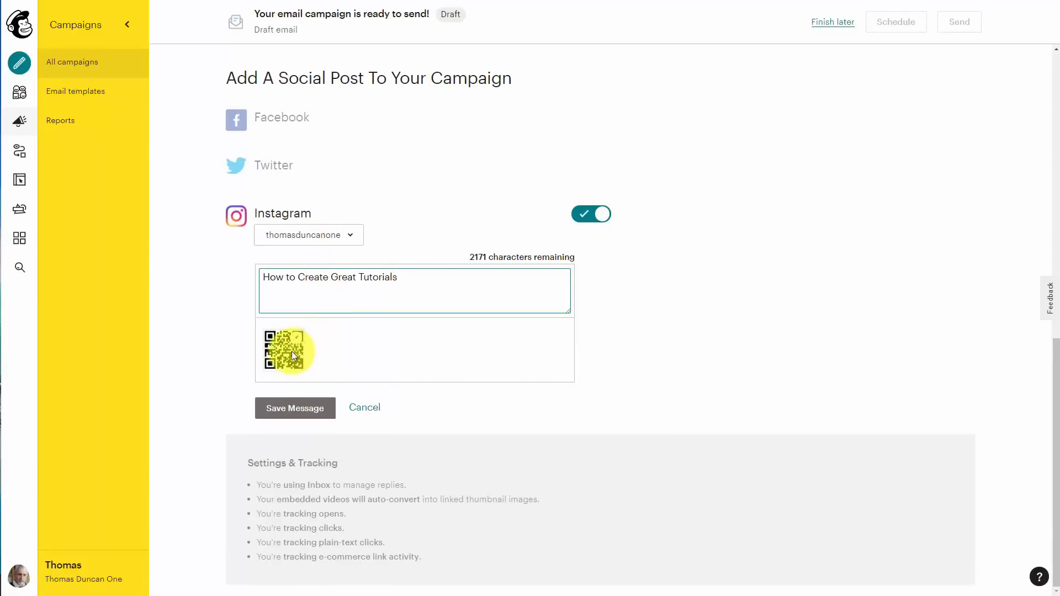
{"action": "left_click", "coordinate": [304, 410]}
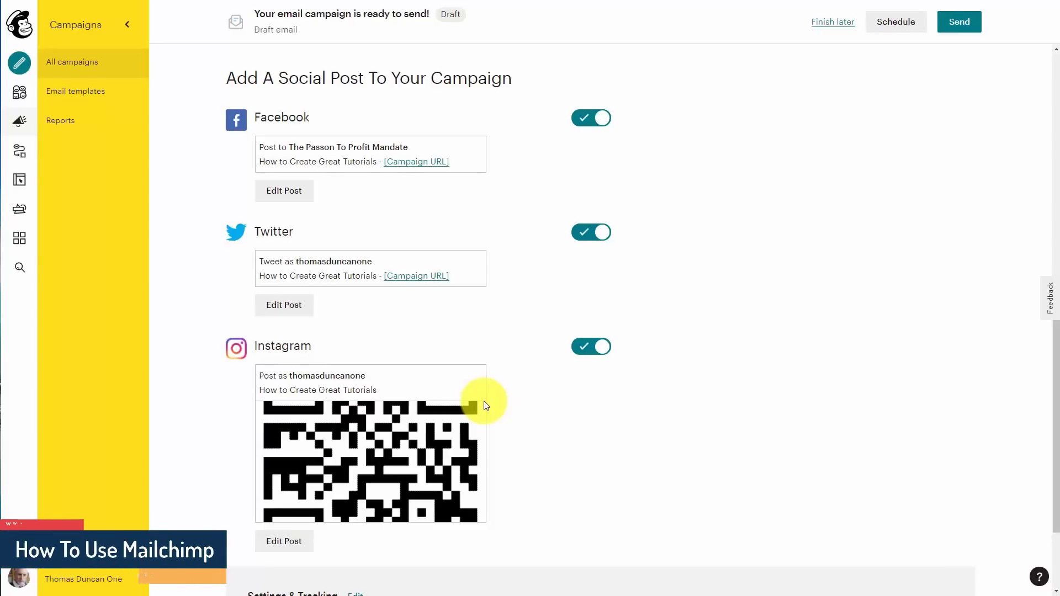
{"action": "left_click", "coordinate": [355, 594]}
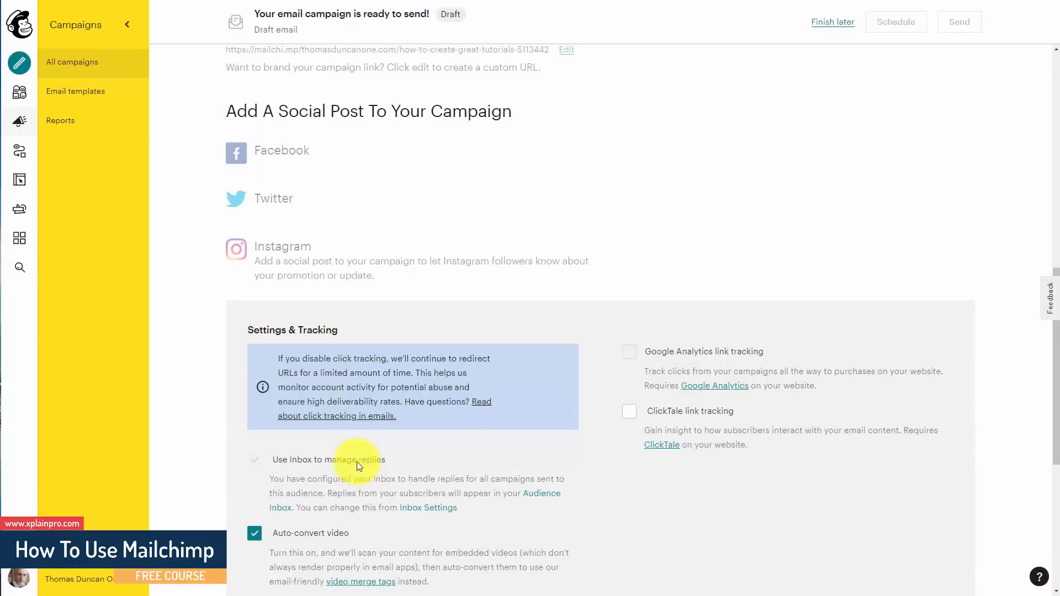
Step: Uncheck Auto-convert video, Track opens, Track clicks, plain-text clicks and e-commerce tracking, then save
{"action": "scroll", "coordinate": [361, 458], "scroll_direction": "down", "scroll_amount": 6}
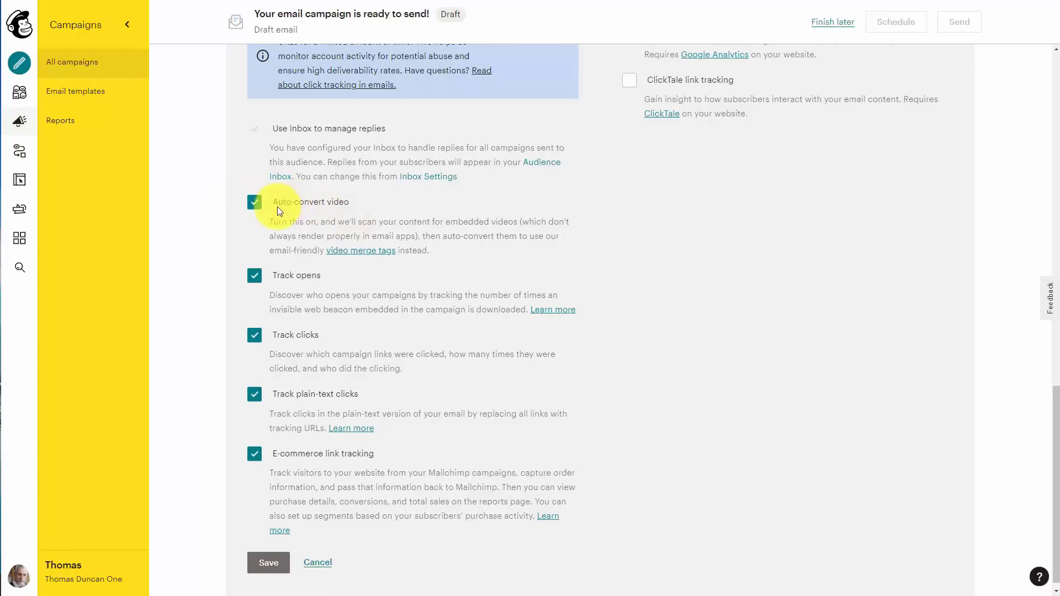
{"action": "left_click", "coordinate": [253, 202]}
{"action": "left_click", "coordinate": [257, 277]}
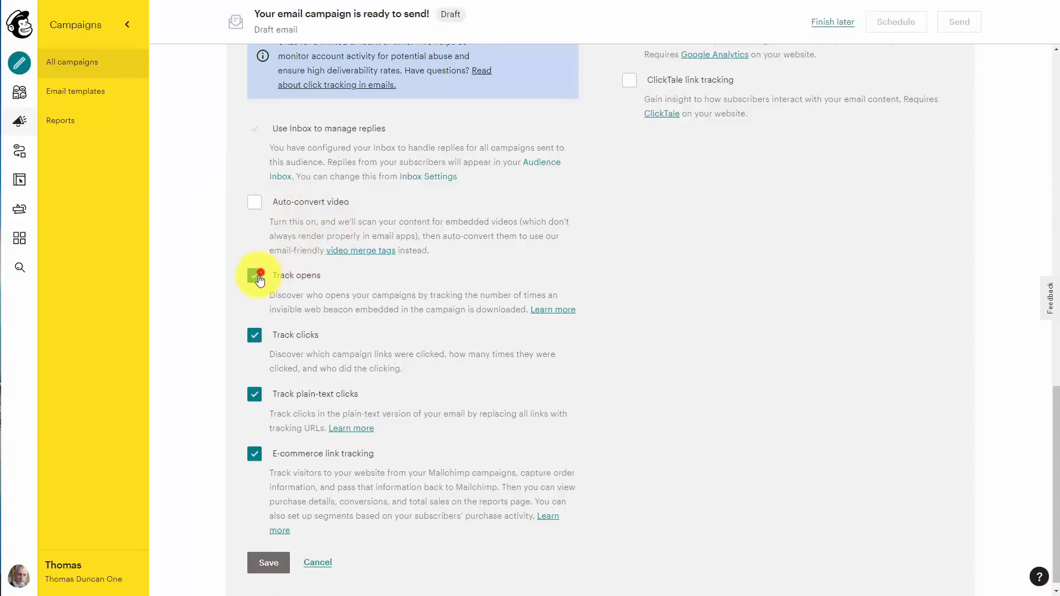
{"action": "left_click", "coordinate": [254, 334]}
{"action": "left_click", "coordinate": [254, 398]}
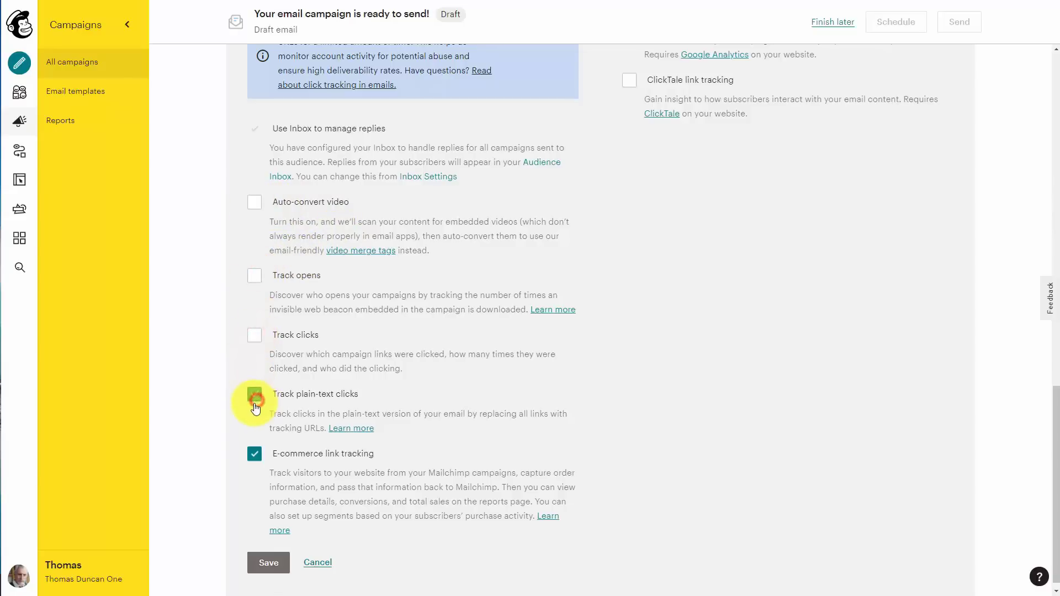
{"action": "left_click", "coordinate": [254, 453]}
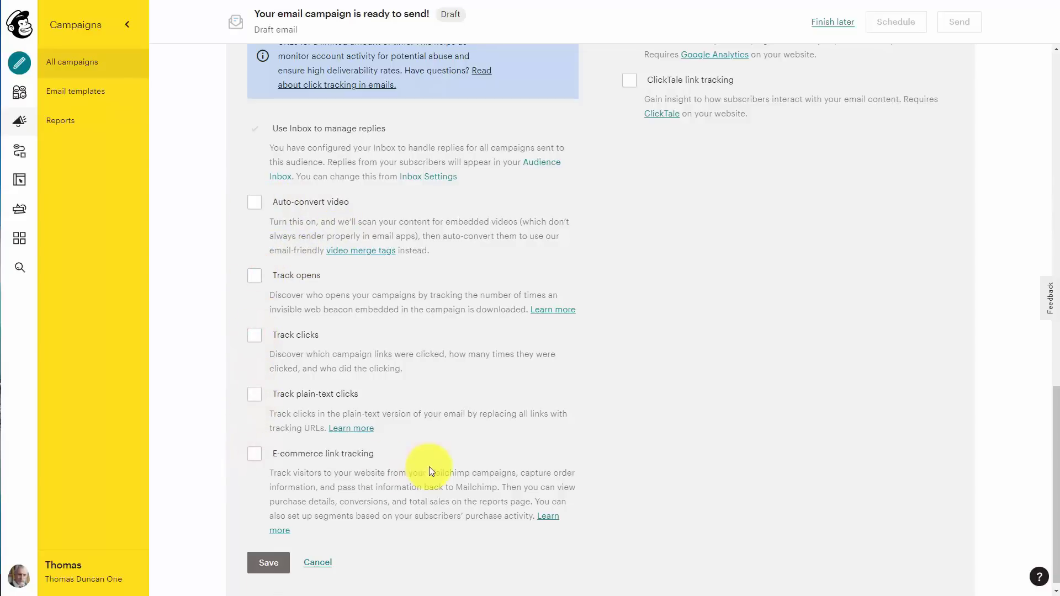
{"action": "scroll", "coordinate": [429, 466], "scroll_direction": "up", "scroll_amount": 3}
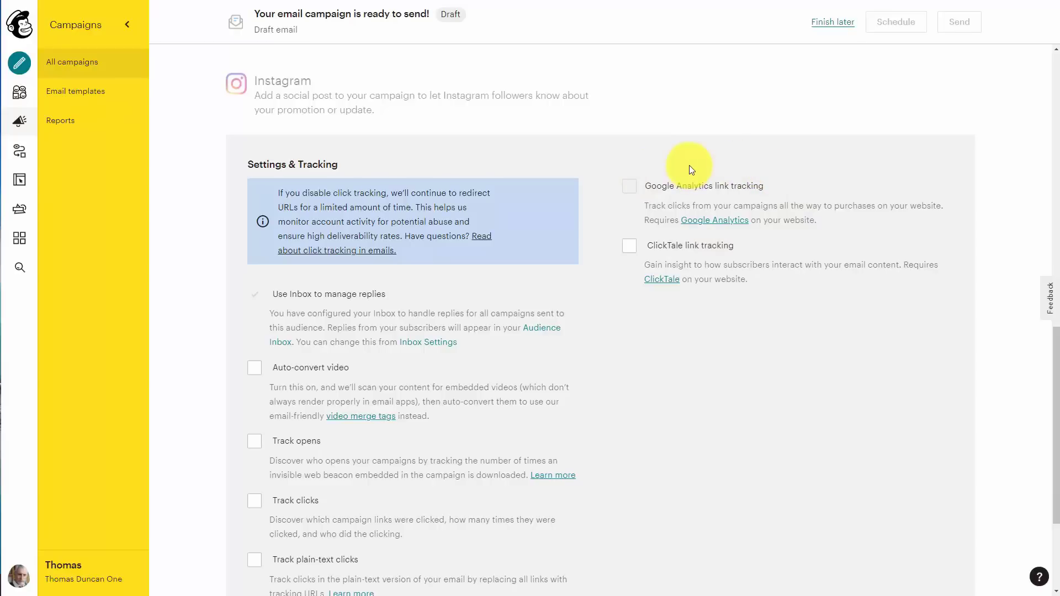
{"action": "scroll", "coordinate": [689, 164], "scroll_direction": "down", "scroll_amount": 3}
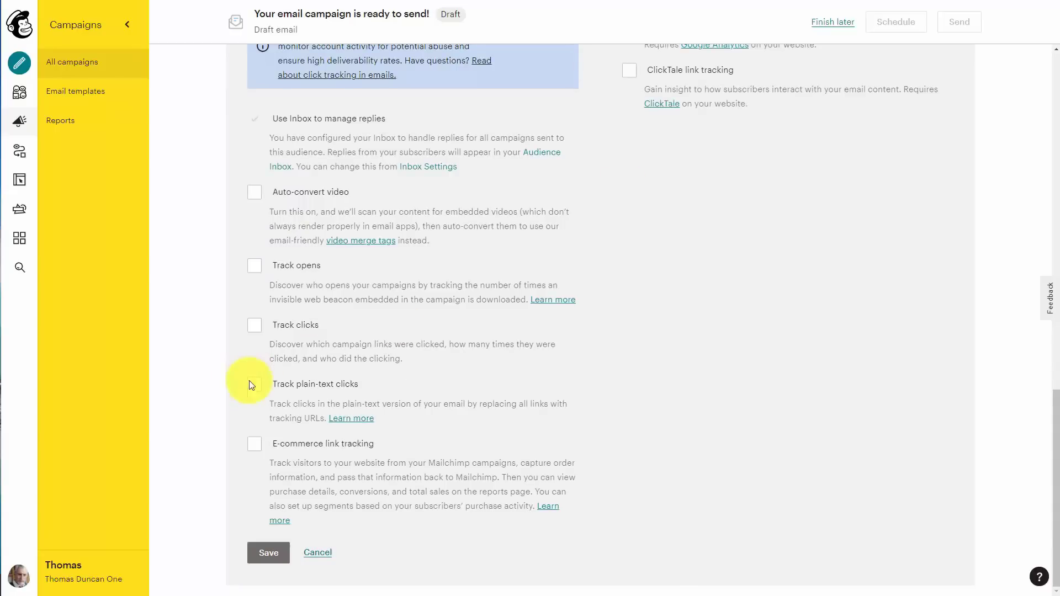
{"action": "left_click", "coordinate": [266, 553]}
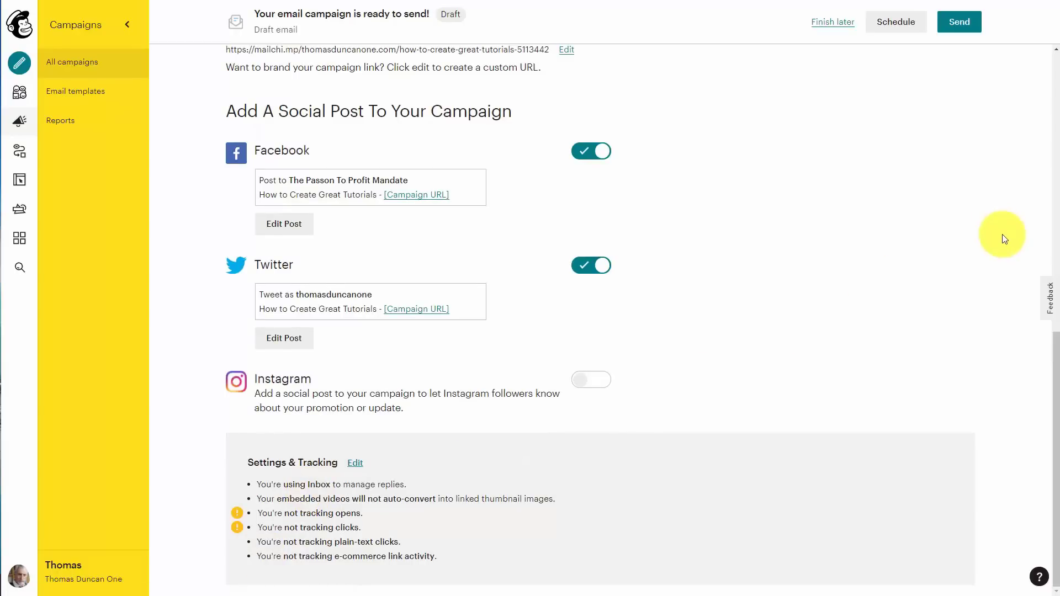
Step: Schedule 'Video Tutorial Live (copy 01)' for 12/19/2020 at 12:30 AM New York time
{"action": "left_click", "coordinate": [897, 21]}
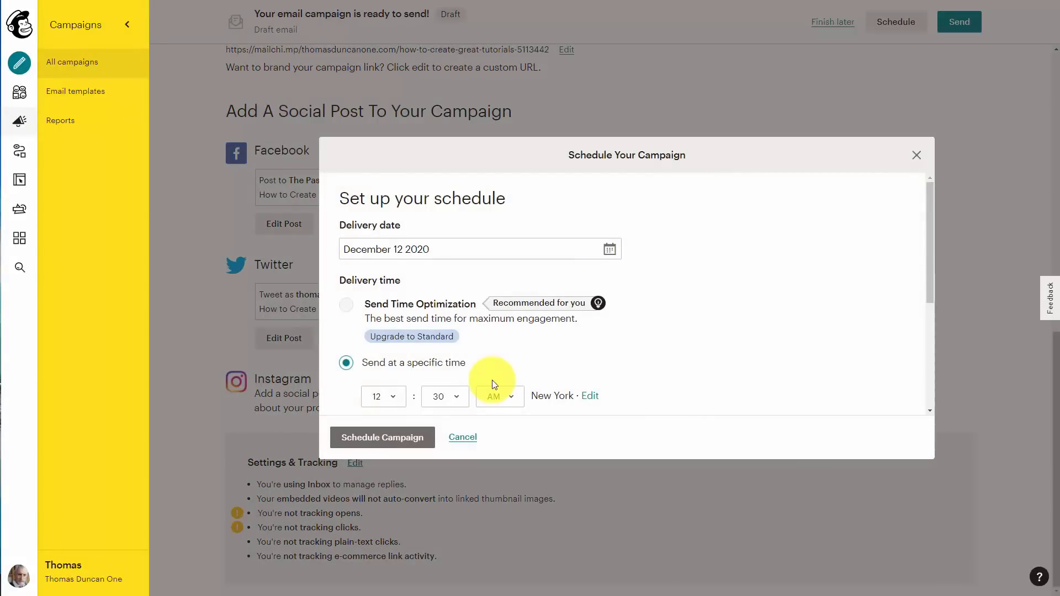
{"action": "left_click", "coordinate": [614, 250]}
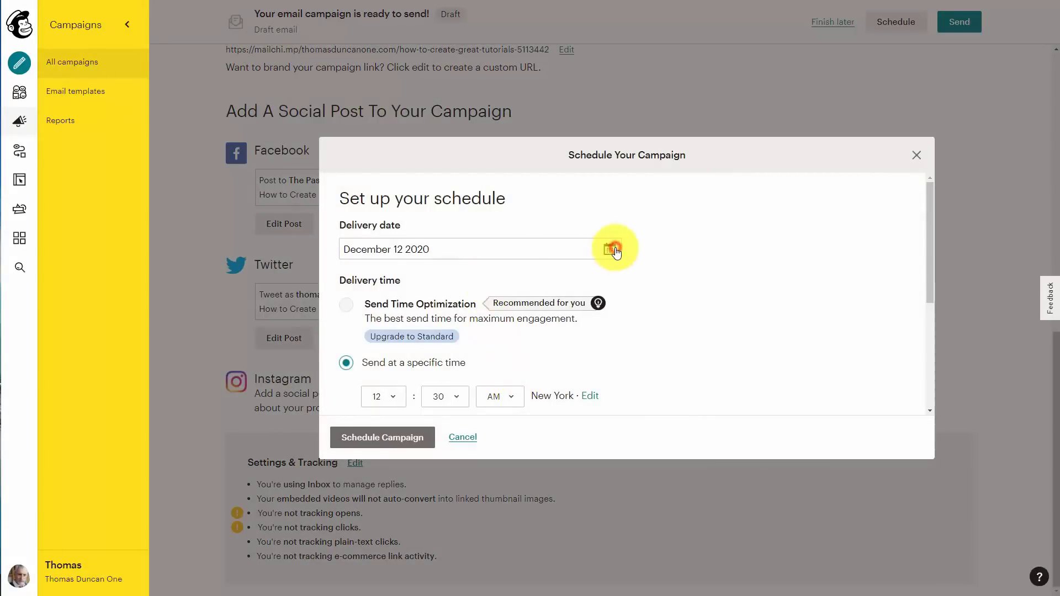
{"action": "left_click", "coordinate": [592, 378]}
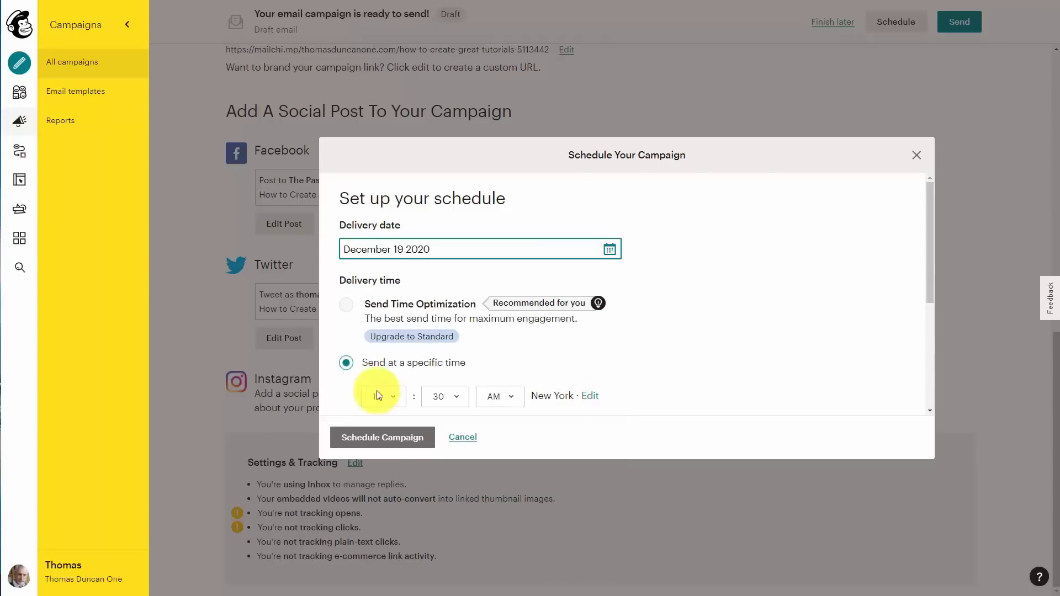
{"action": "left_click", "coordinate": [401, 439]}
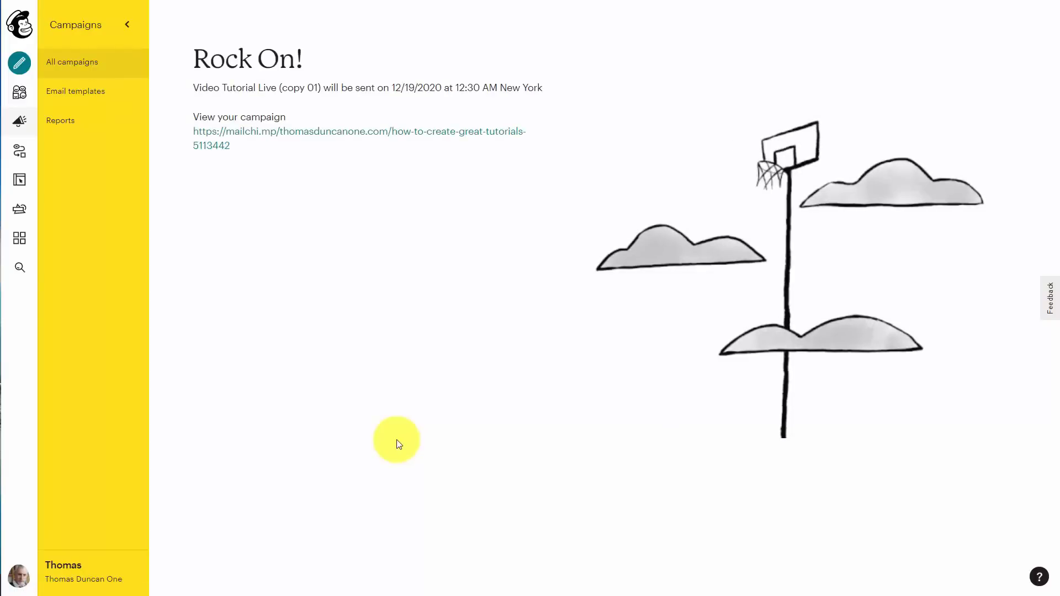
Step: From the Campaigns list, pause the scheduled 'Video Tutorial Live (copy 01)' campaign for editing
{"action": "left_click", "coordinate": [78, 63]}
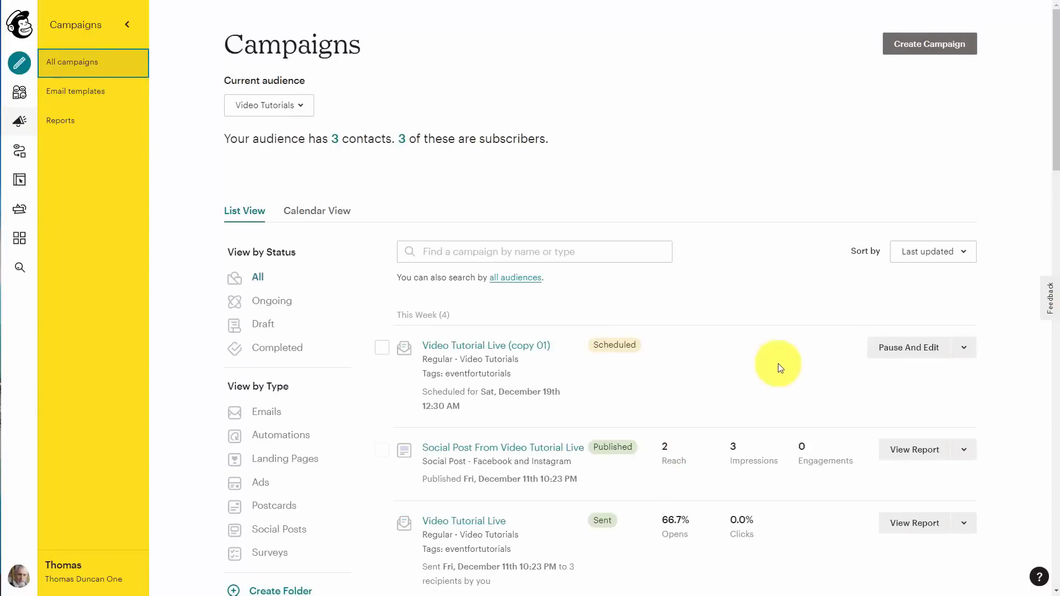
{"action": "left_click", "coordinate": [902, 350]}
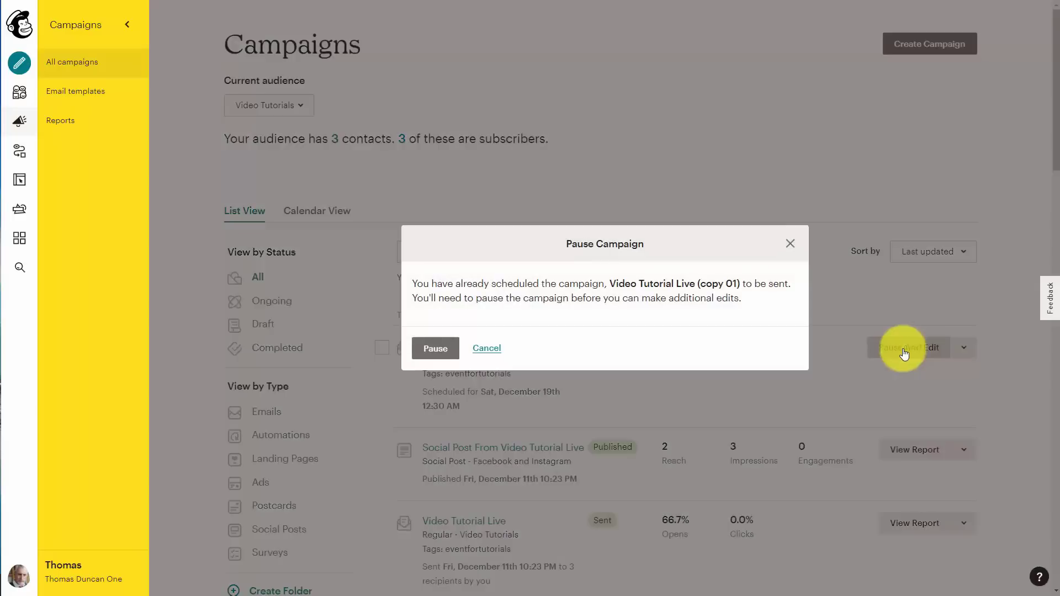
{"action": "left_click", "coordinate": [441, 349]}
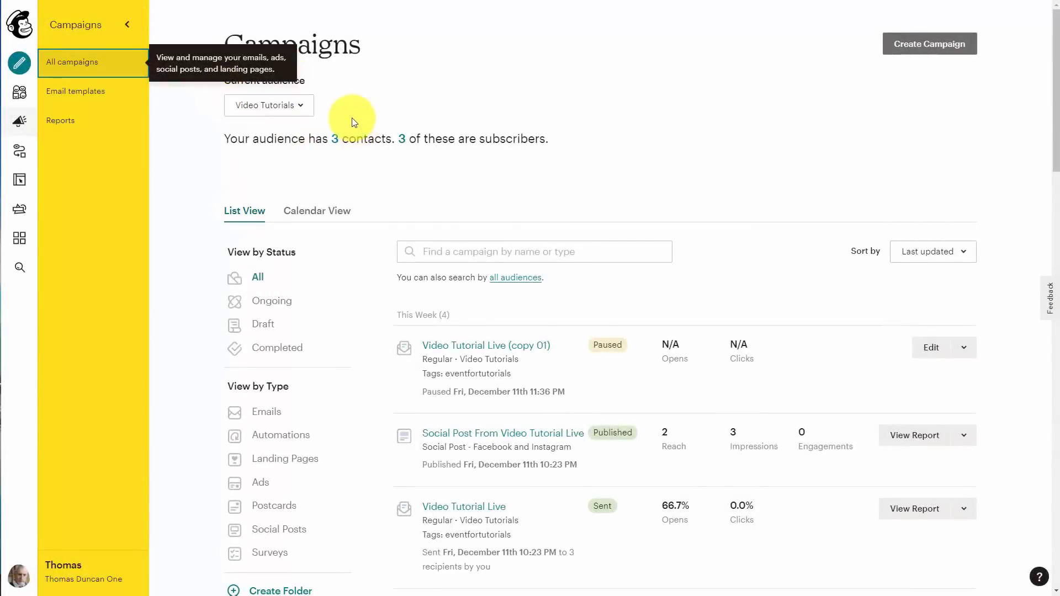
Step: Create an automated Welcome new subscribers email for the Video Tutorials audience
{"action": "left_click", "coordinate": [925, 50]}
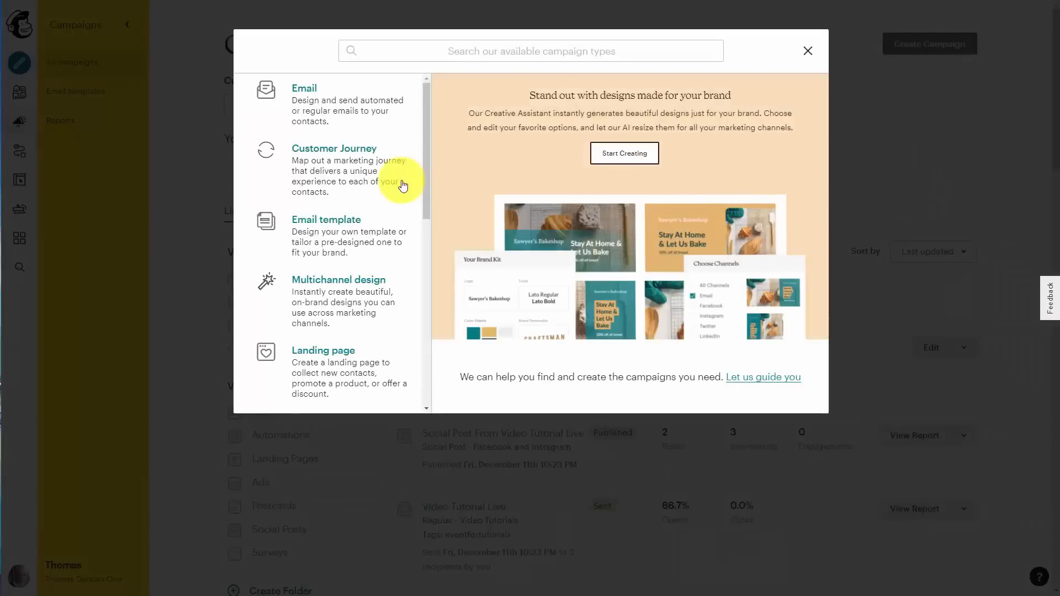
{"action": "left_click", "coordinate": [319, 110]}
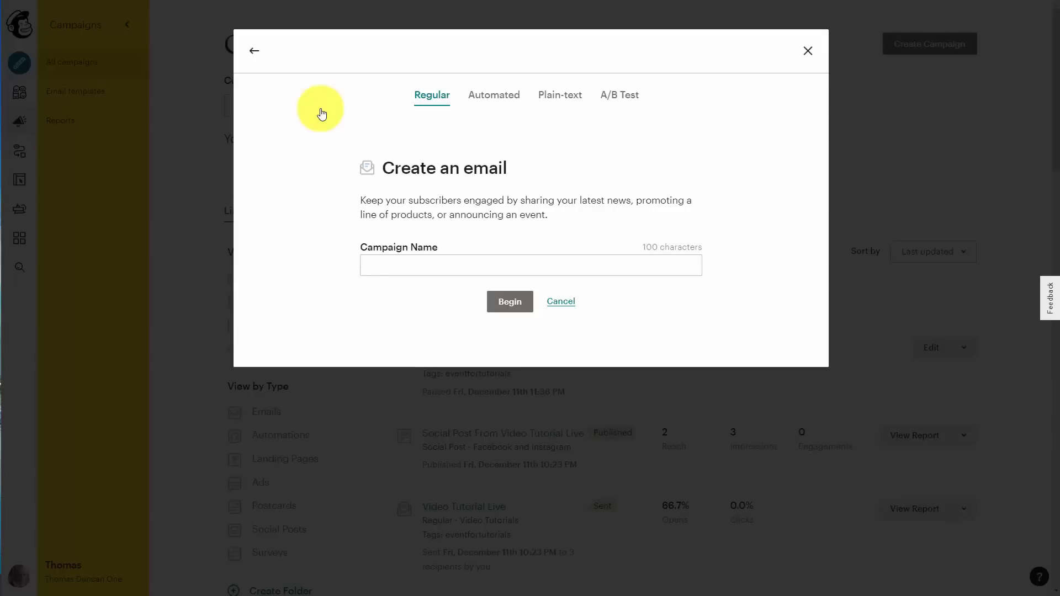
{"action": "left_click", "coordinate": [487, 97]}
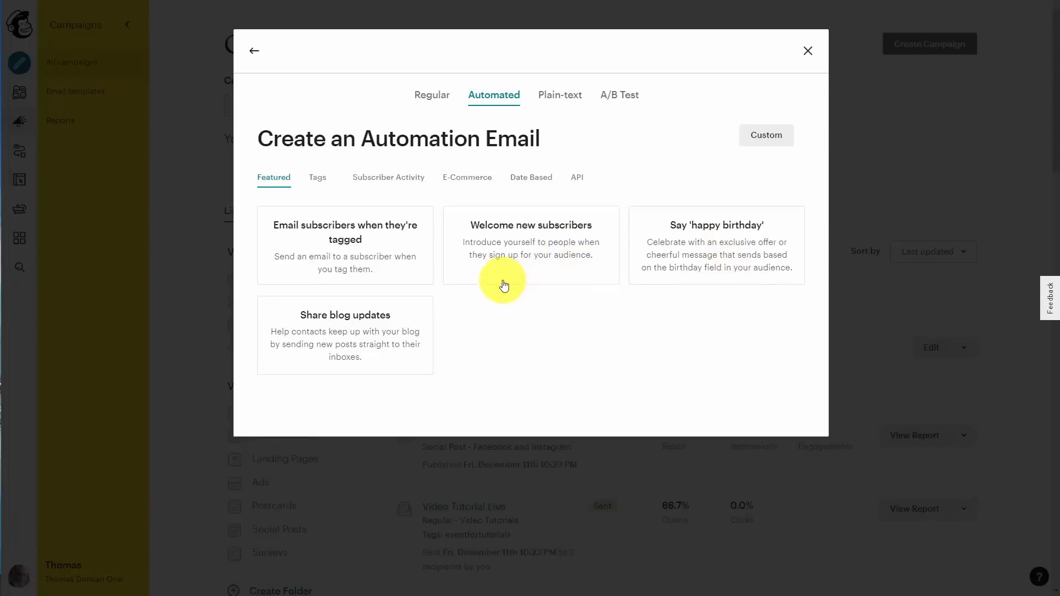
{"action": "left_click", "coordinate": [395, 180]}
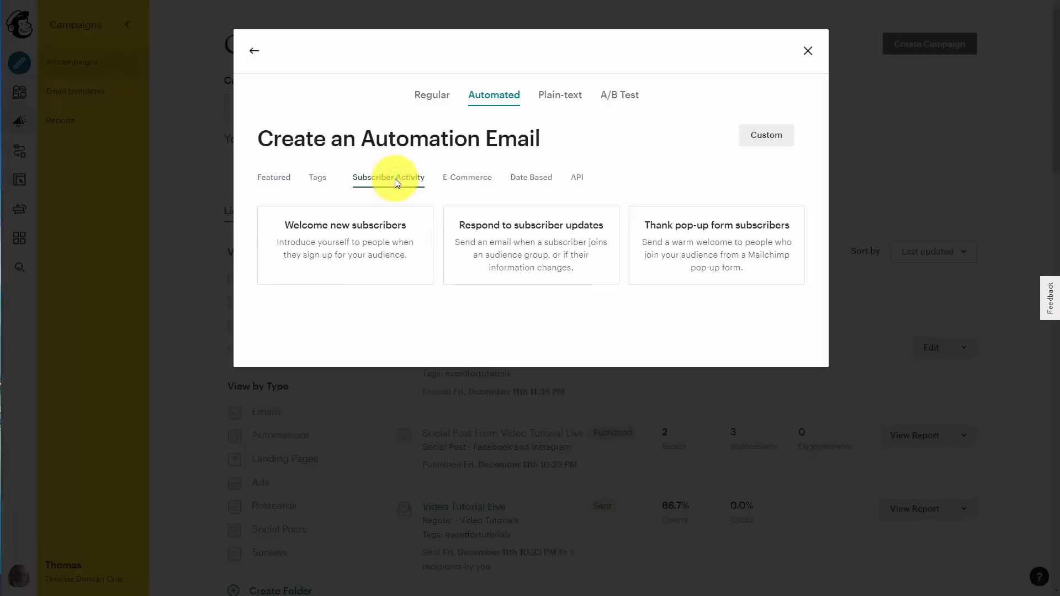
{"action": "left_click", "coordinate": [346, 245]}
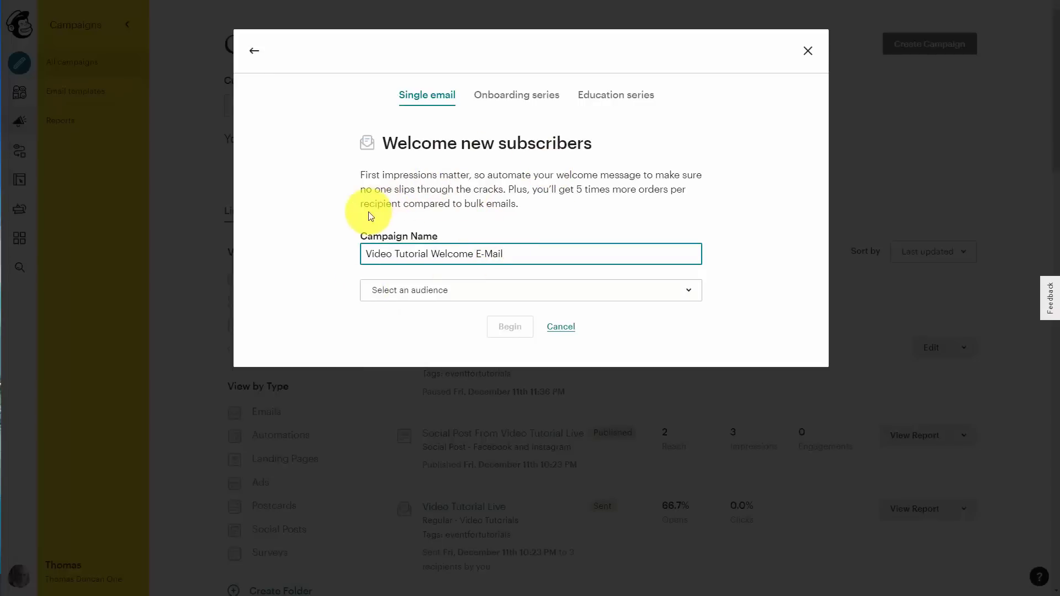
{"action": "left_click", "coordinate": [634, 296]}
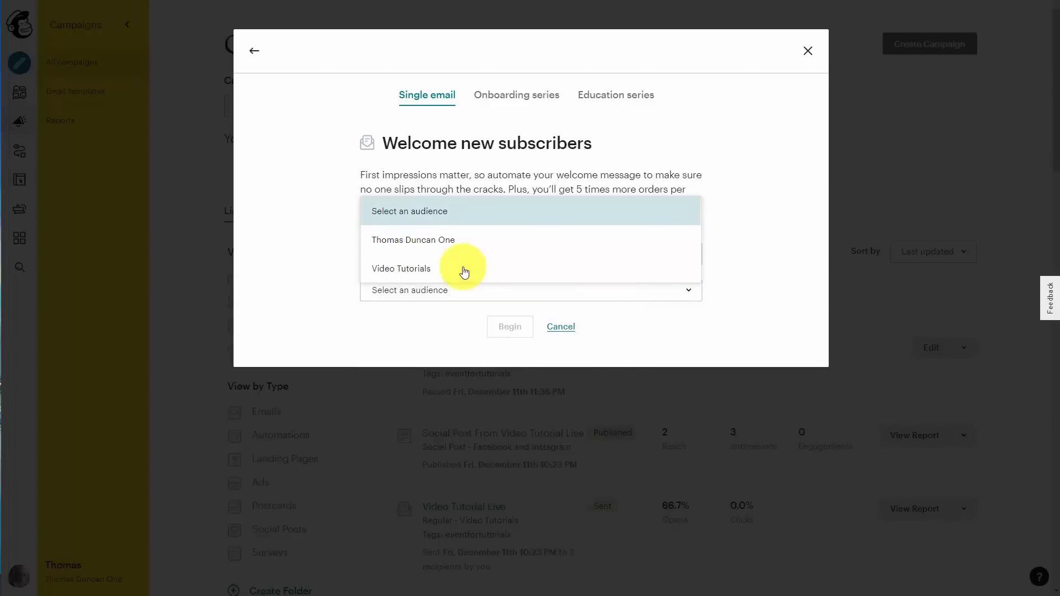
{"action": "left_click", "coordinate": [433, 269]}
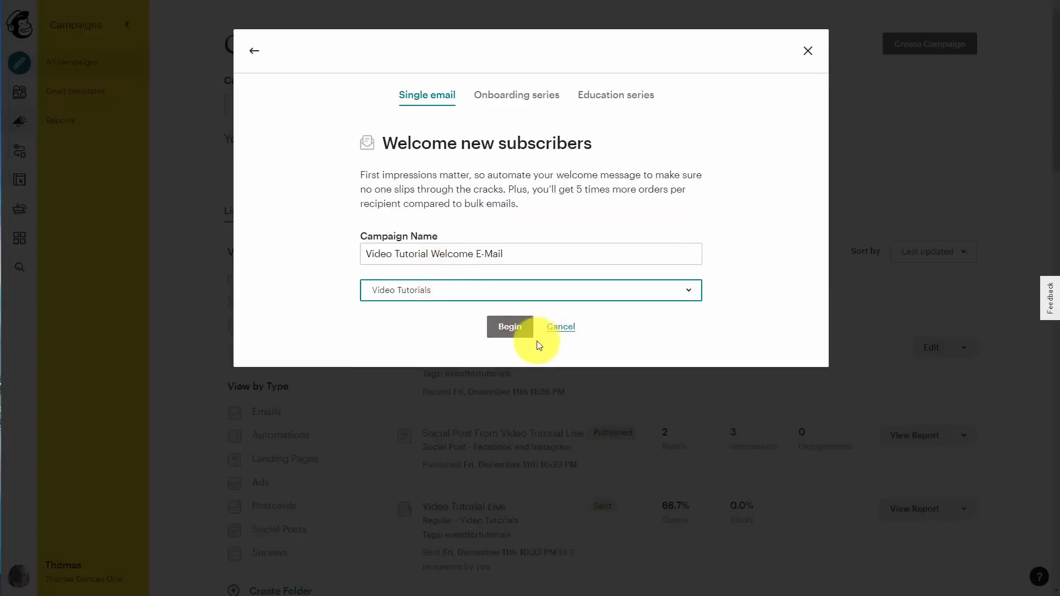
{"action": "left_click", "coordinate": [508, 330]}
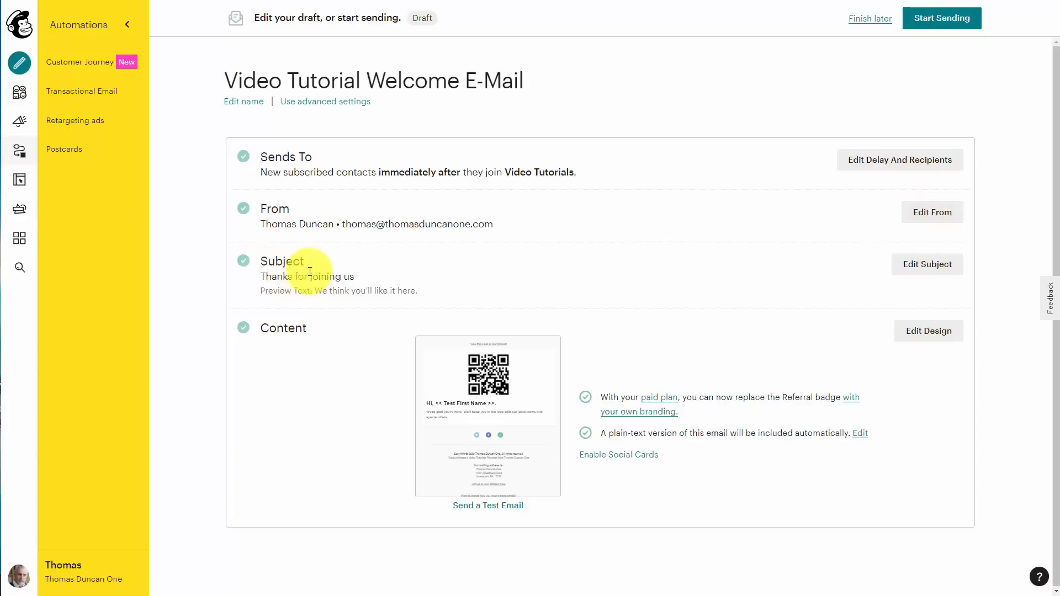
Step: Change the welcome email subject to 'Thanks for Getting Video Tutorials' and choose Start Sending
{"action": "left_click", "coordinate": [906, 268]}
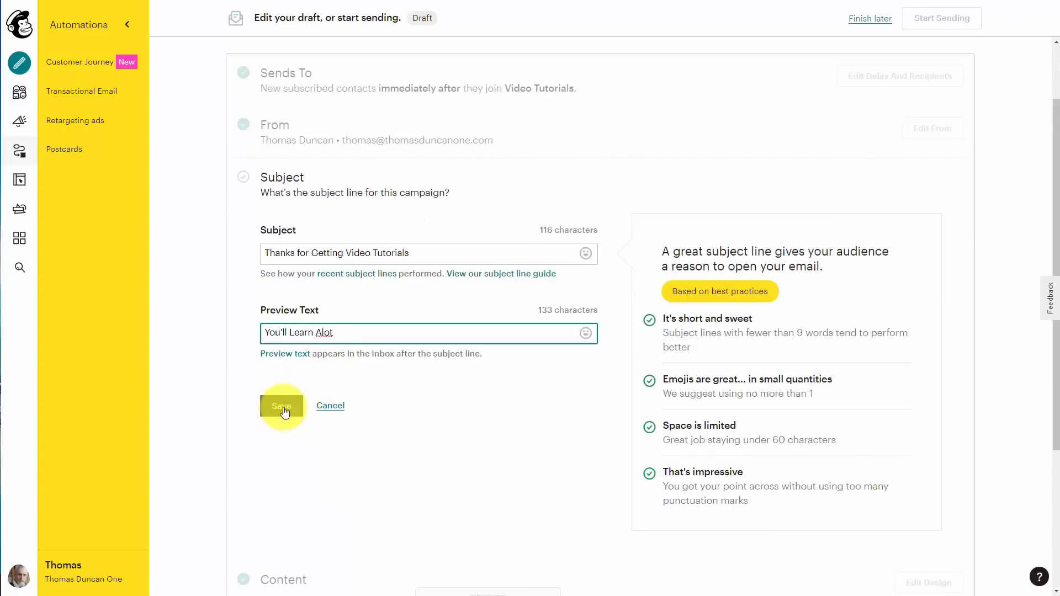
{"action": "left_click", "coordinate": [283, 407]}
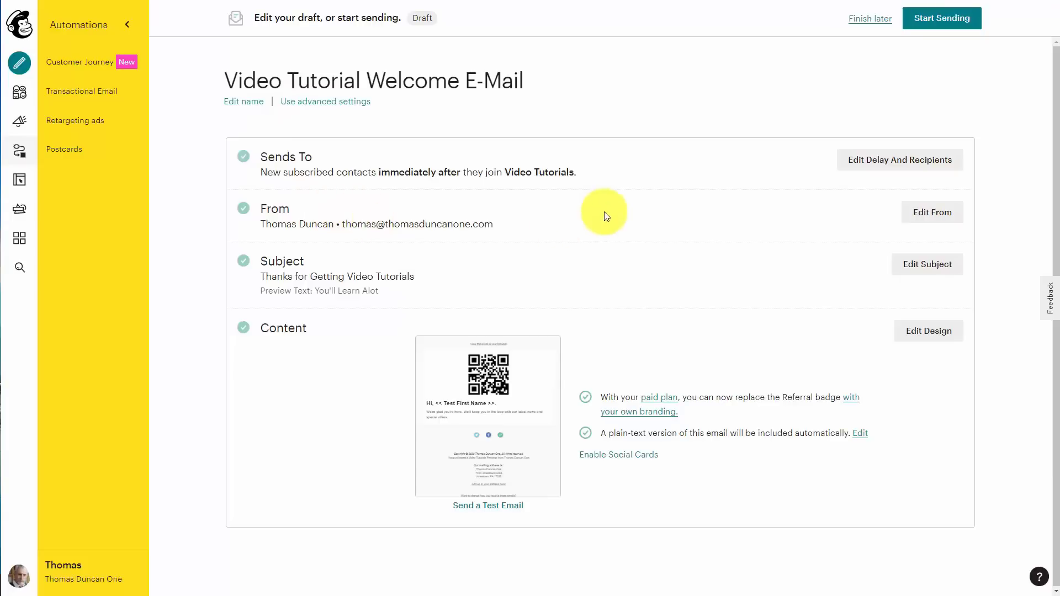
{"action": "left_click", "coordinate": [932, 22]}
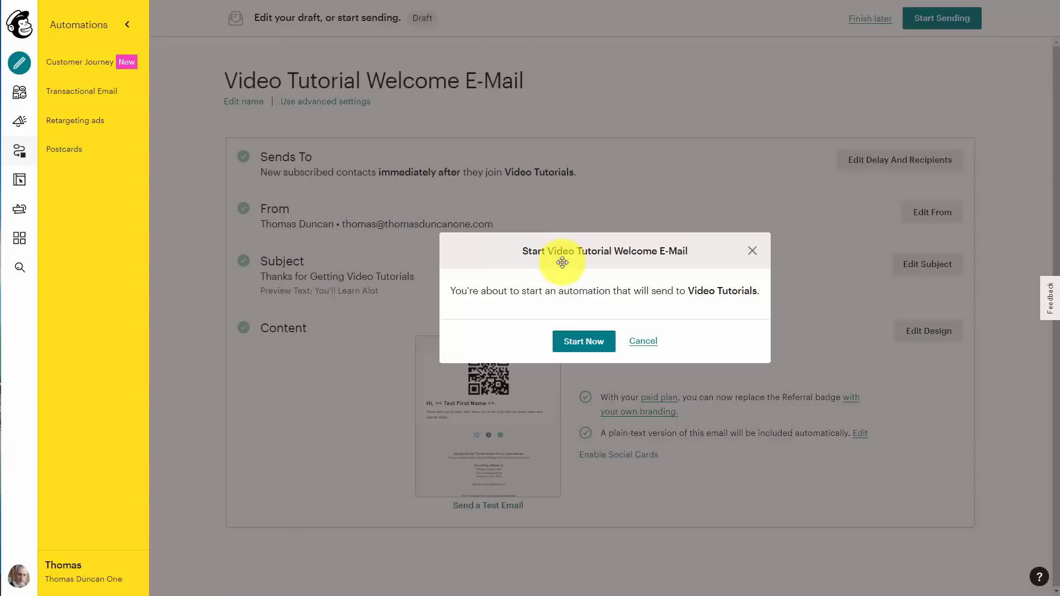
Step: Start the welcome automation, then begin another automation using the Custom option
{"action": "left_click", "coordinate": [579, 344]}
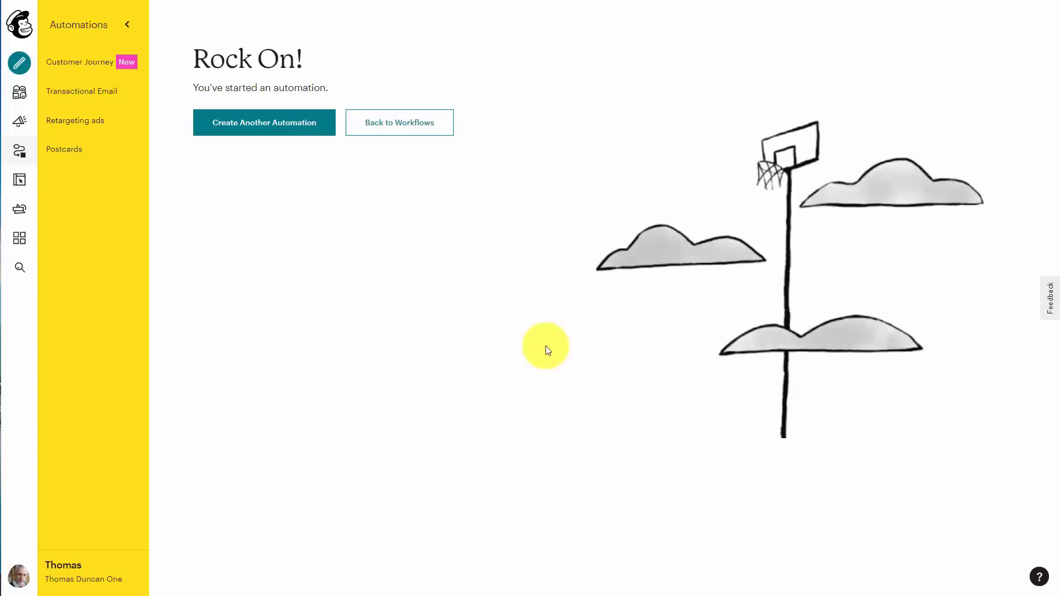
{"action": "left_click", "coordinate": [289, 130]}
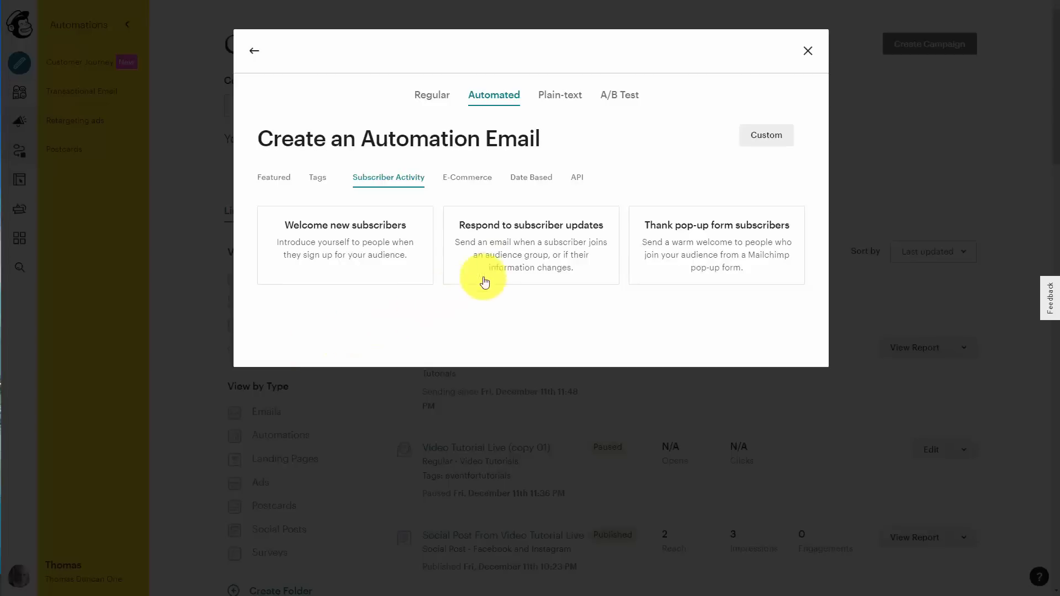
{"action": "left_click", "coordinate": [765, 137]}
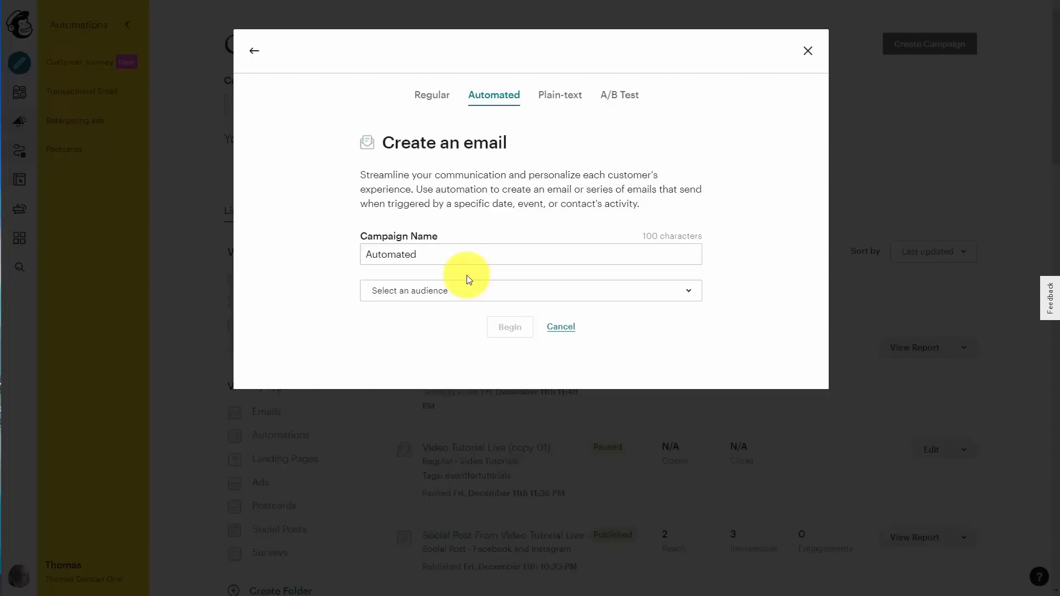
Step: Name the custom automation 'Follow Up E-Mail Campaign', choose the Video Tutorials audience, and begin
{"action": "left_click", "coordinate": [450, 259]}
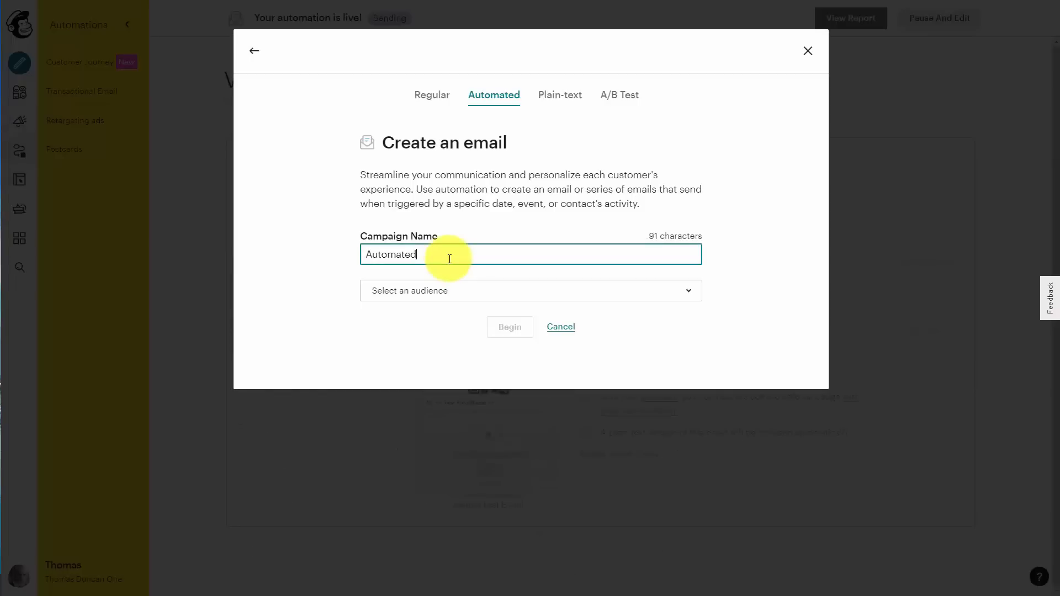
{"action": "key", "text": "ctrl+a"}
{"action": "type", "text": "Follow Up E-Mail Campaign"}
{"action": "left_click", "coordinate": [487, 293]}
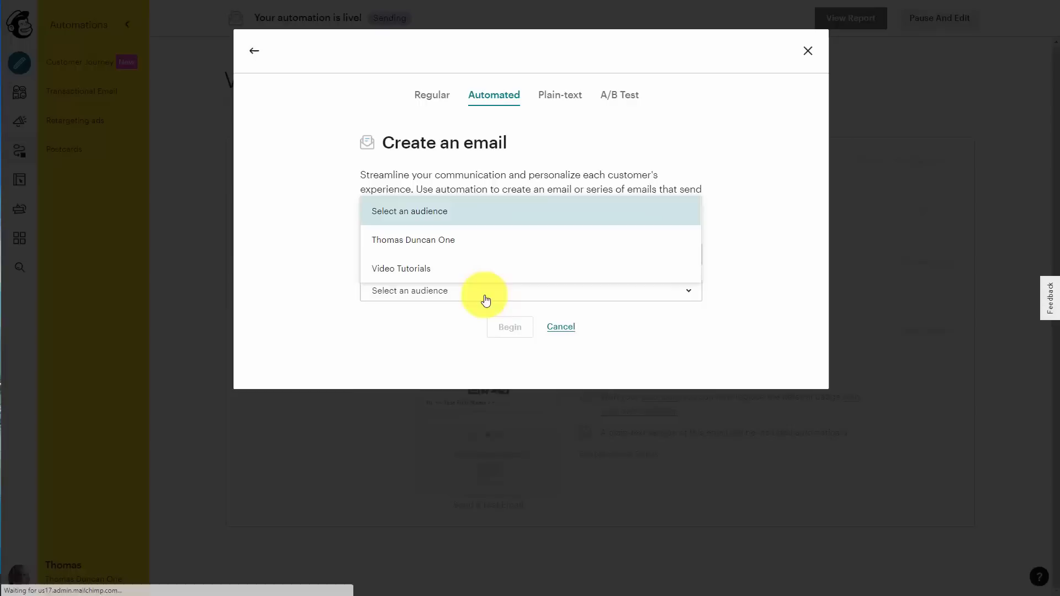
{"action": "left_click", "coordinate": [421, 266]}
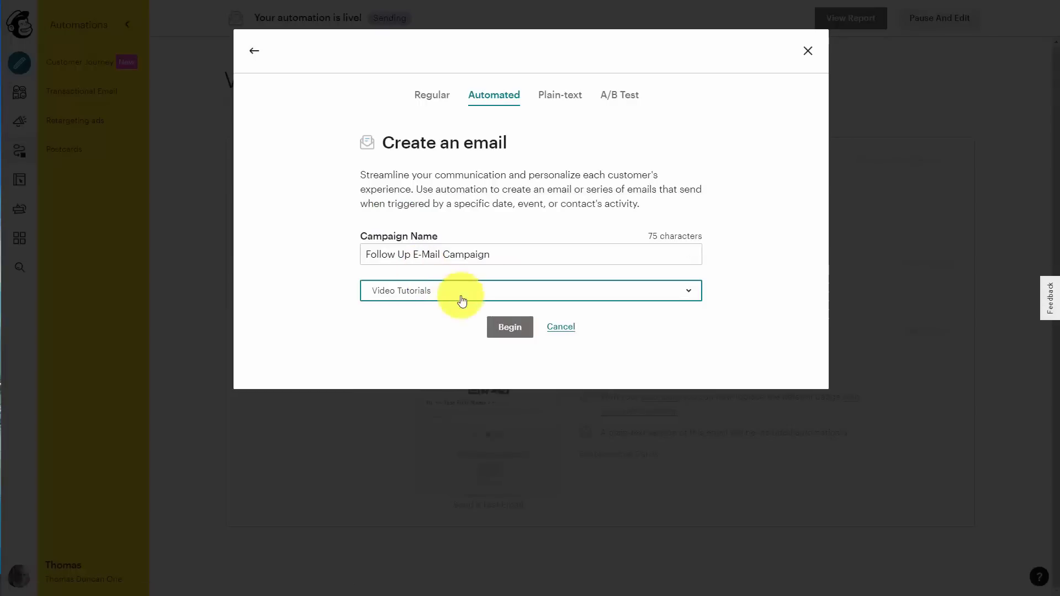
{"action": "left_click", "coordinate": [514, 326]}
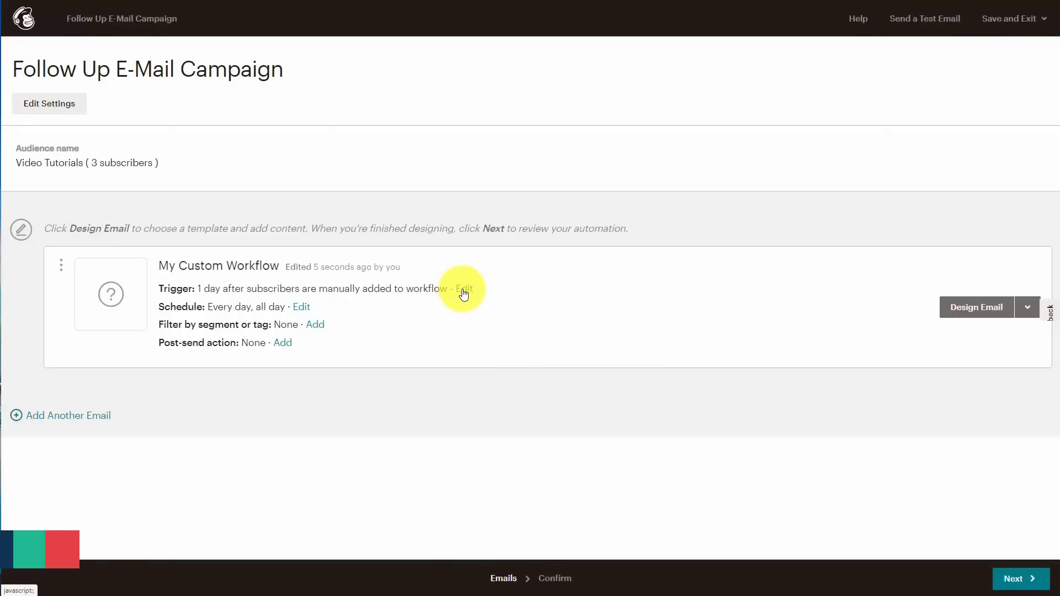
{"action": "key", "text": "F11"}
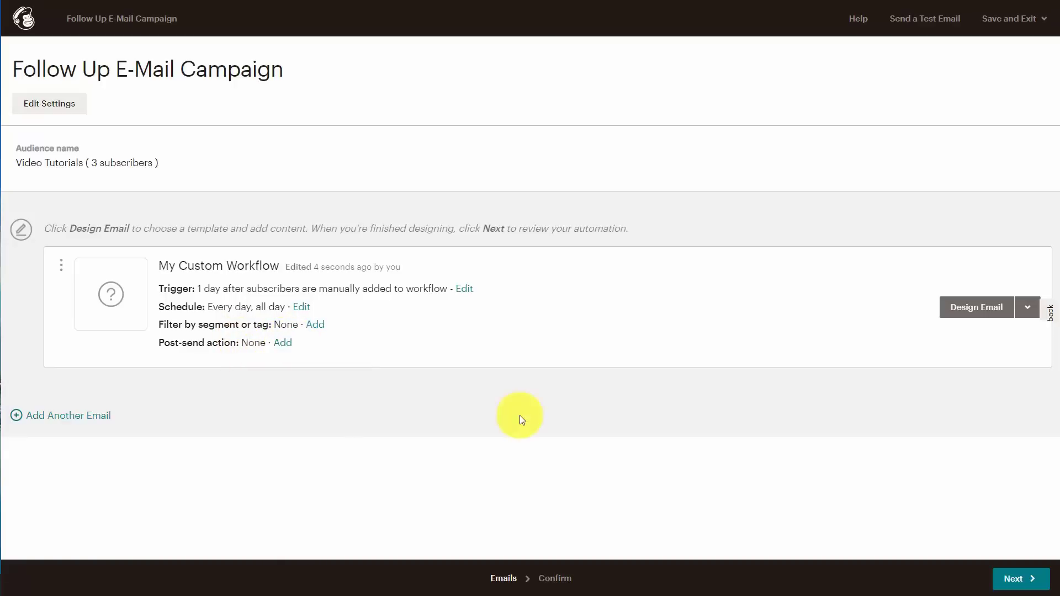
Step: Set the email trigger to wait 1 week after subscribers are manually added
{"action": "left_click", "coordinate": [464, 291]}
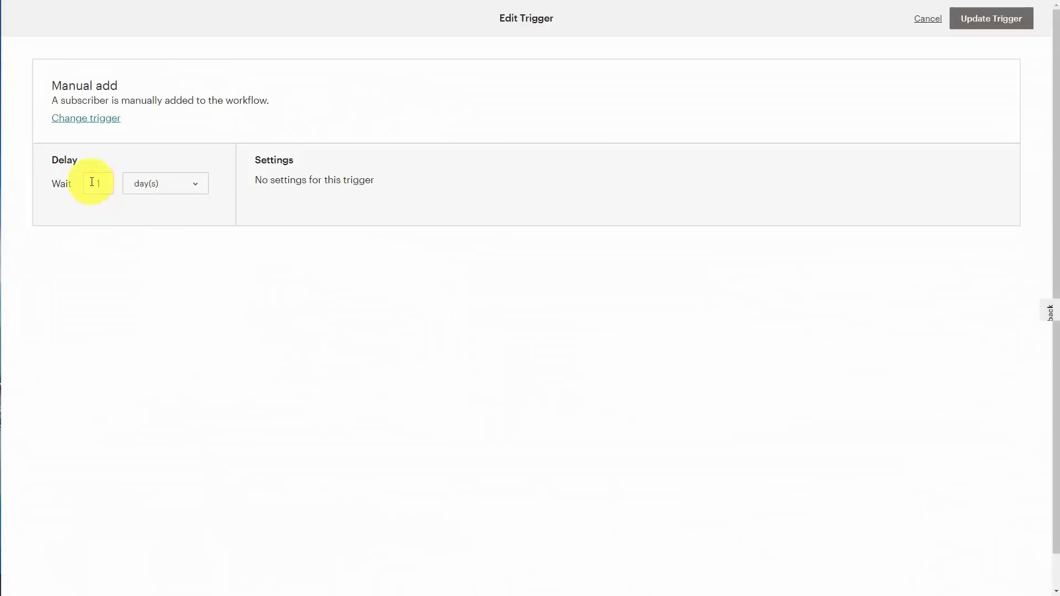
{"action": "double_click", "coordinate": [107, 185]}
{"action": "type", "text": "7"}
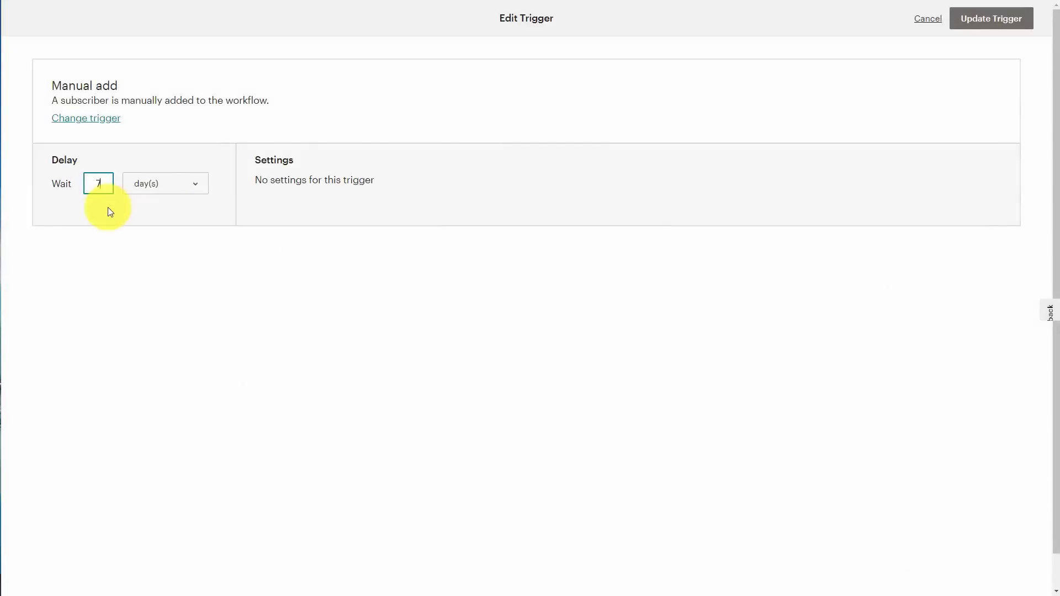
{"action": "left_click", "coordinate": [197, 184]}
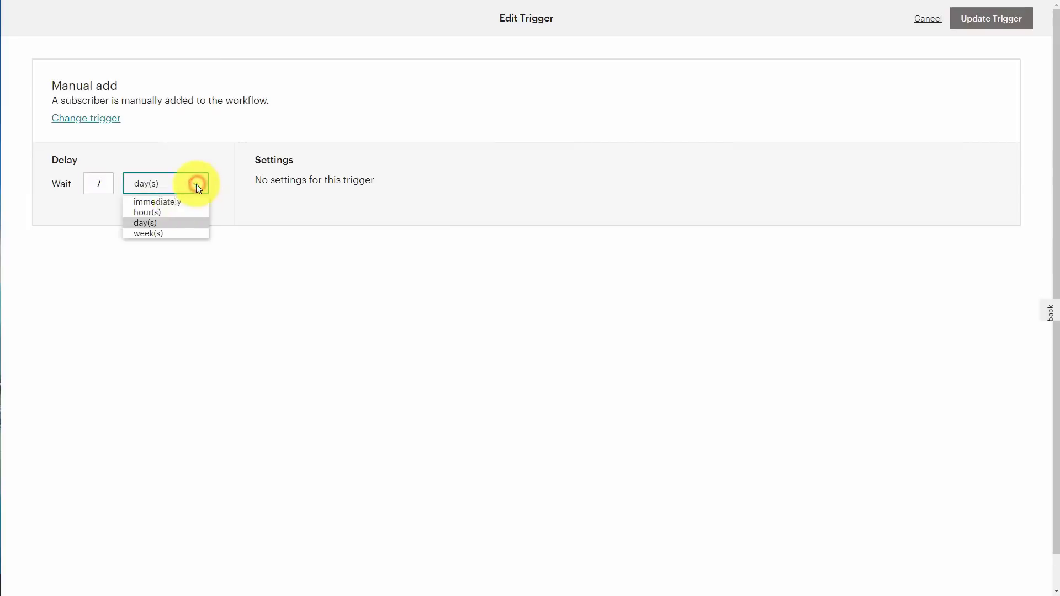
{"action": "left_click", "coordinate": [170, 230]}
{"action": "left_click", "coordinate": [103, 182]}
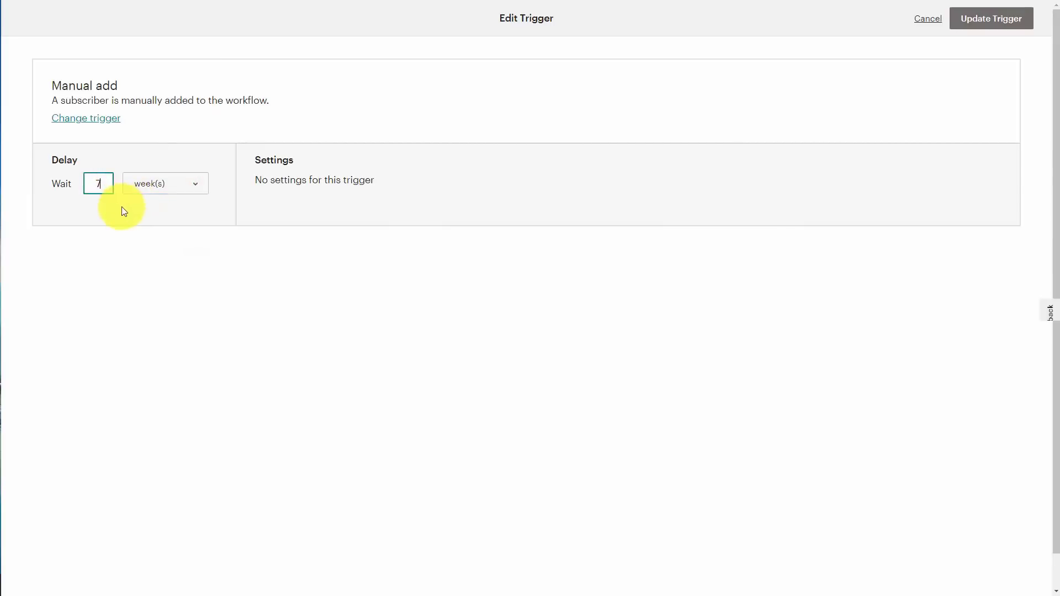
{"action": "type", "text": "1"}
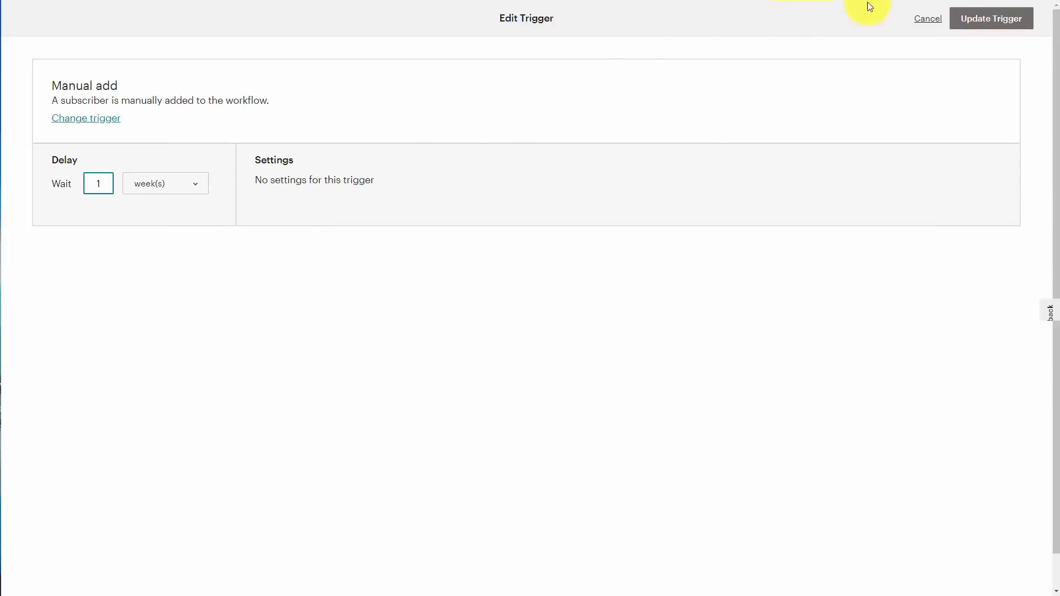
{"action": "left_click", "coordinate": [968, 25]}
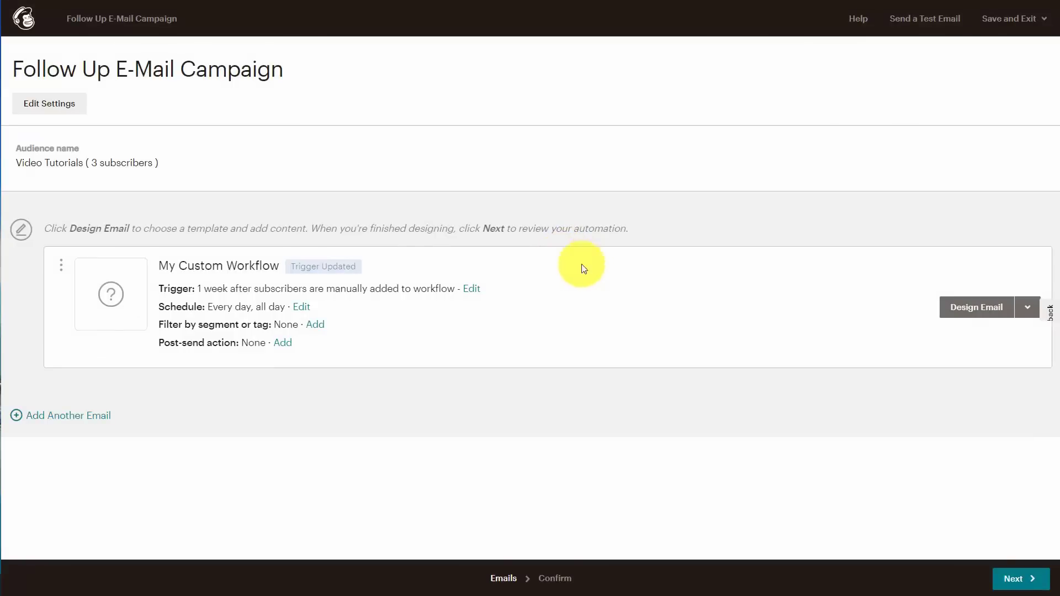
Step: Use 'How Did You Like The Course?' as the first follow-up's subject, with preview text 'Did You Learn Alog'
{"action": "left_click", "coordinate": [978, 310]}
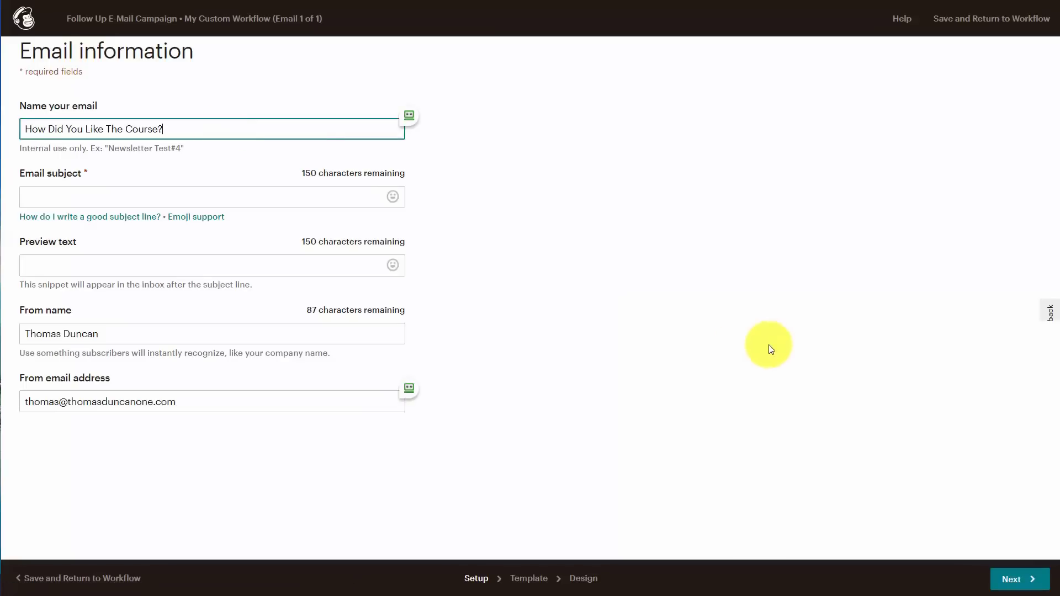
{"action": "left_click", "coordinate": [261, 120]}
{"action": "left_click_drag", "start_coordinate": [101, 120], "coordinate": [10, 124]}
{"action": "key", "text": "ctrl+c"}
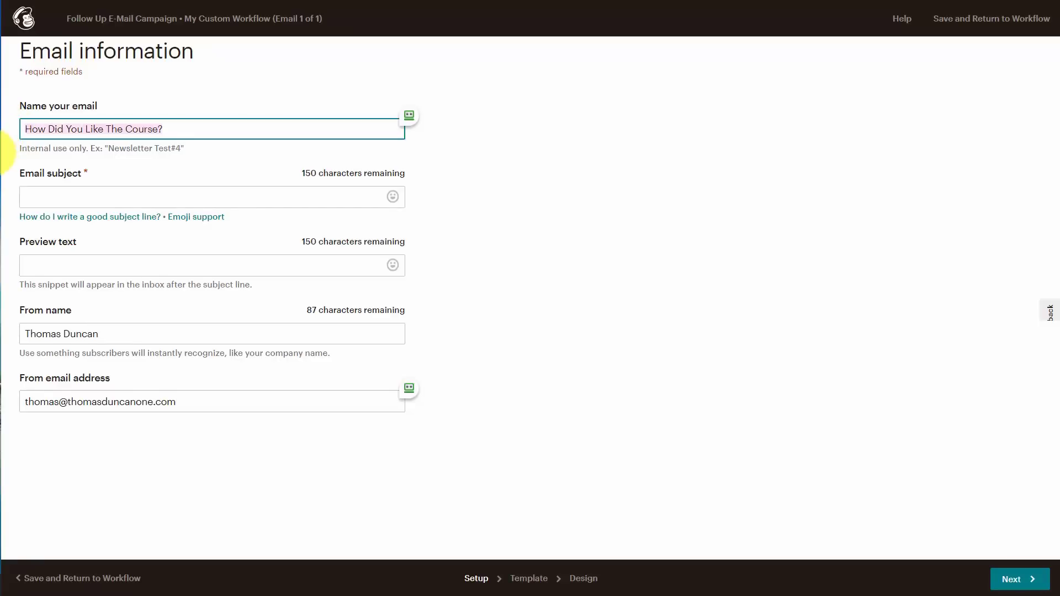
{"action": "left_click", "coordinate": [63, 200]}
{"action": "key", "text": "ctrl+v"}
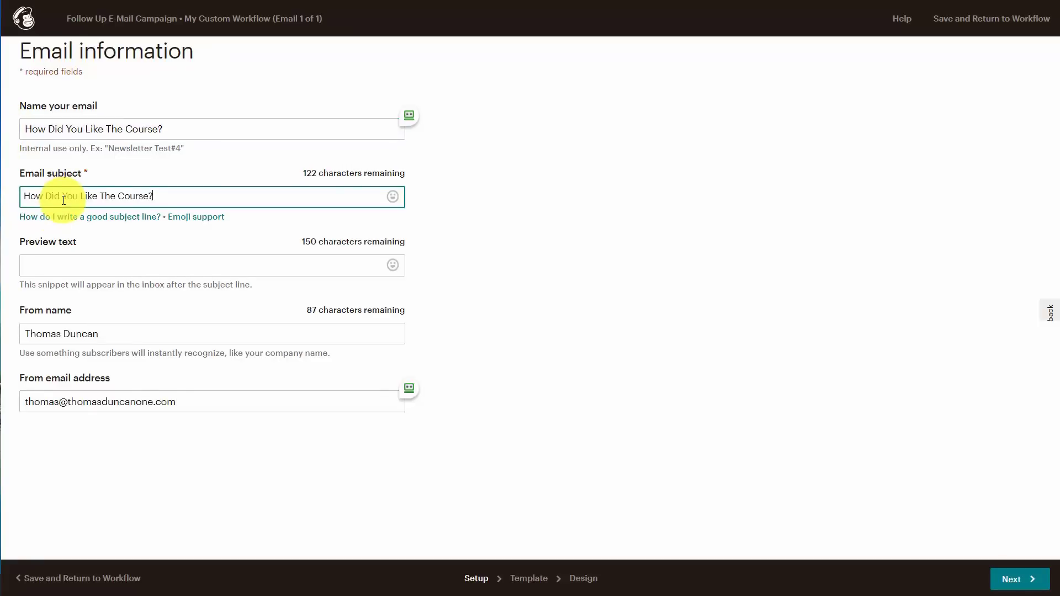
{"action": "key", "text": "Tab"}
{"action": "type", "text": "Did You Learn Alog"}
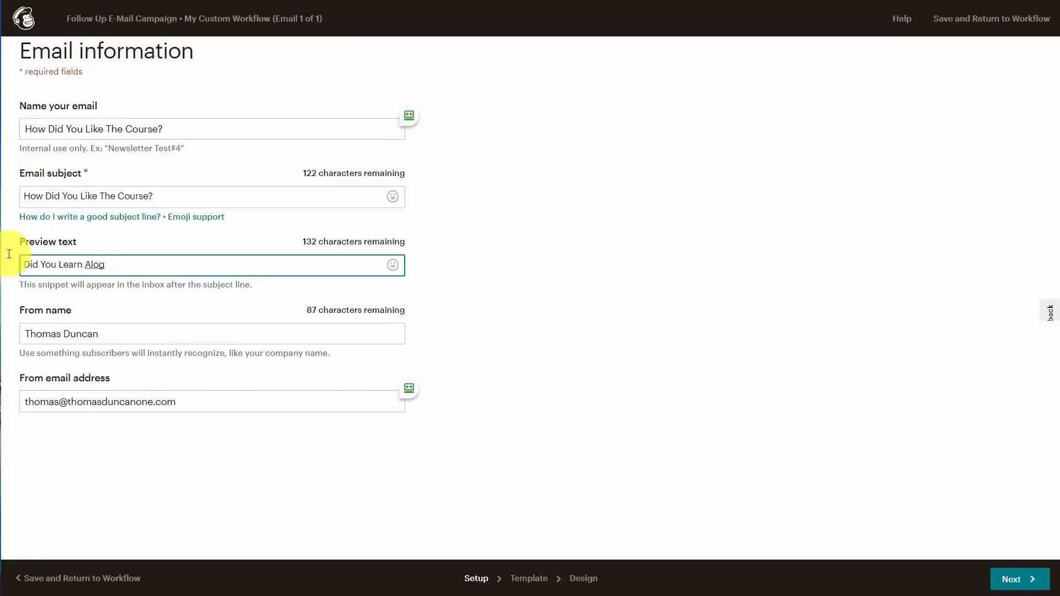
Step: Apply the Simple Text template to the first follow-up email
{"action": "left_click", "coordinate": [1009, 589]}
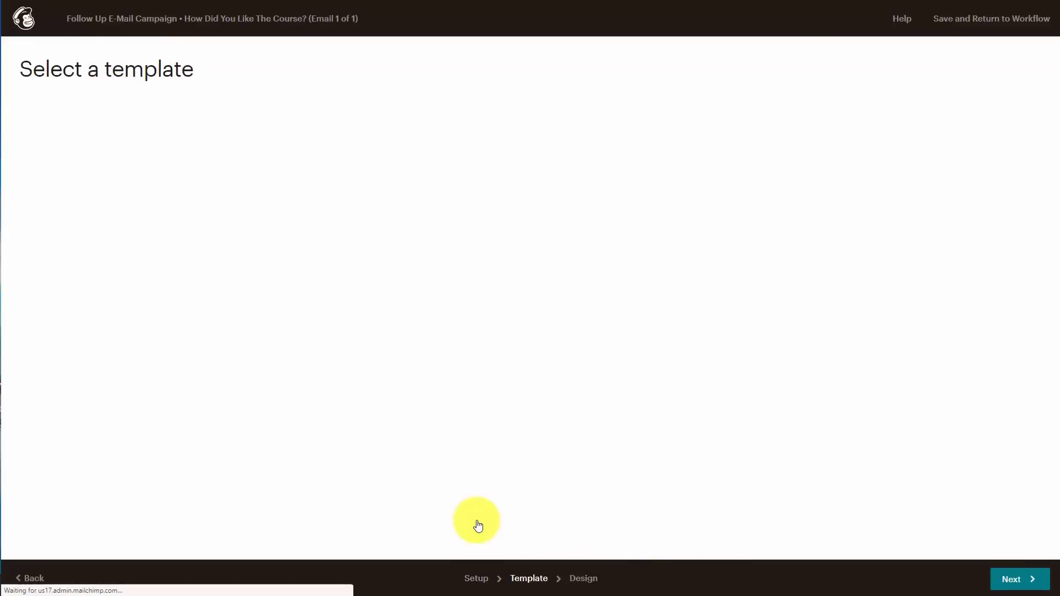
{"action": "scroll", "coordinate": [478, 525], "scroll_direction": "down", "scroll_amount": 3}
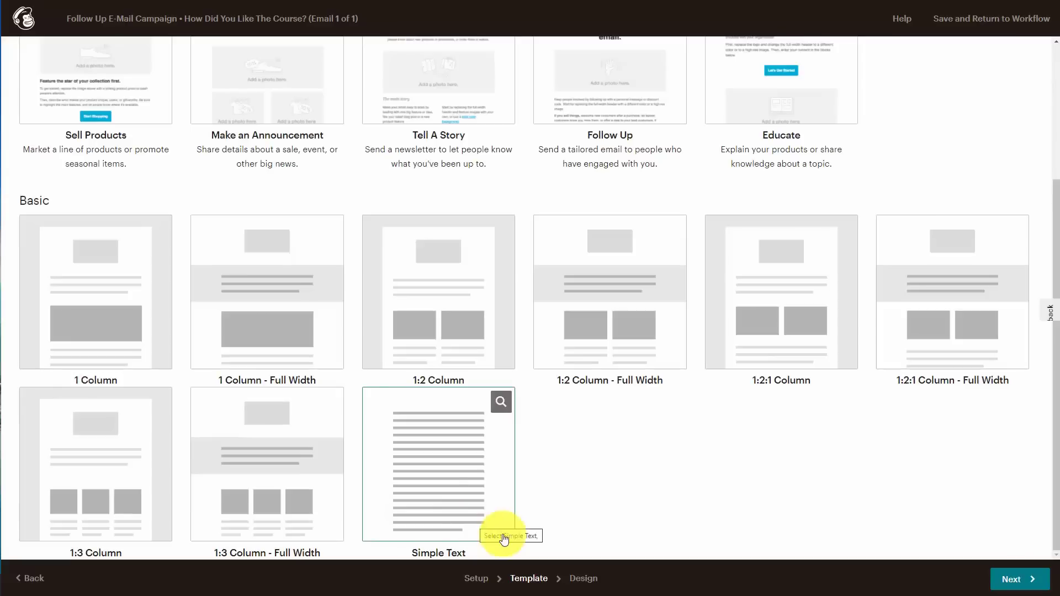
{"action": "left_click", "coordinate": [419, 473]}
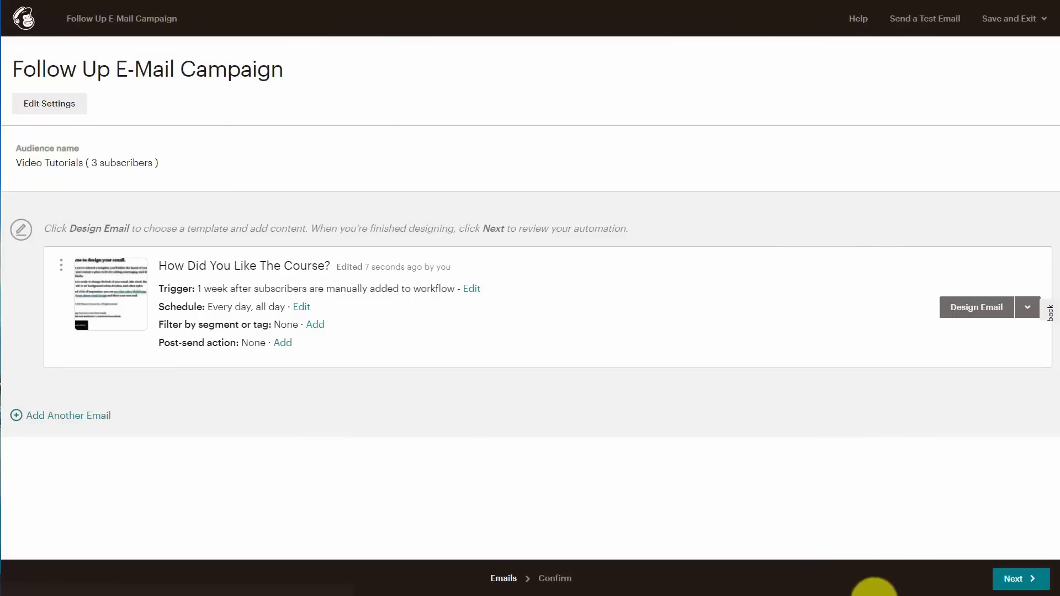
{"action": "left_click", "coordinate": [1016, 579]}
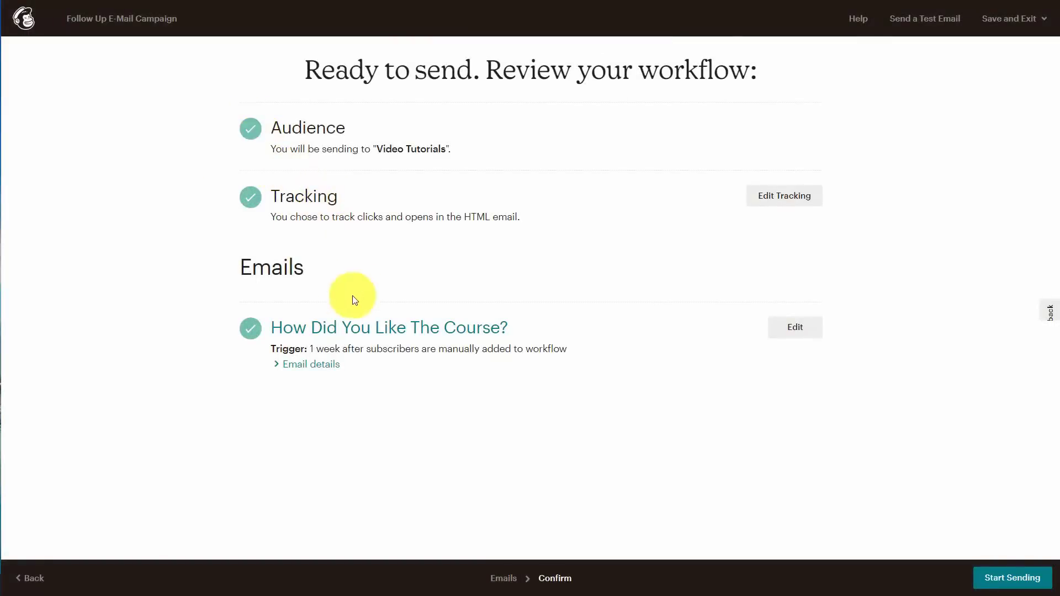
{"action": "left_click", "coordinate": [35, 579]}
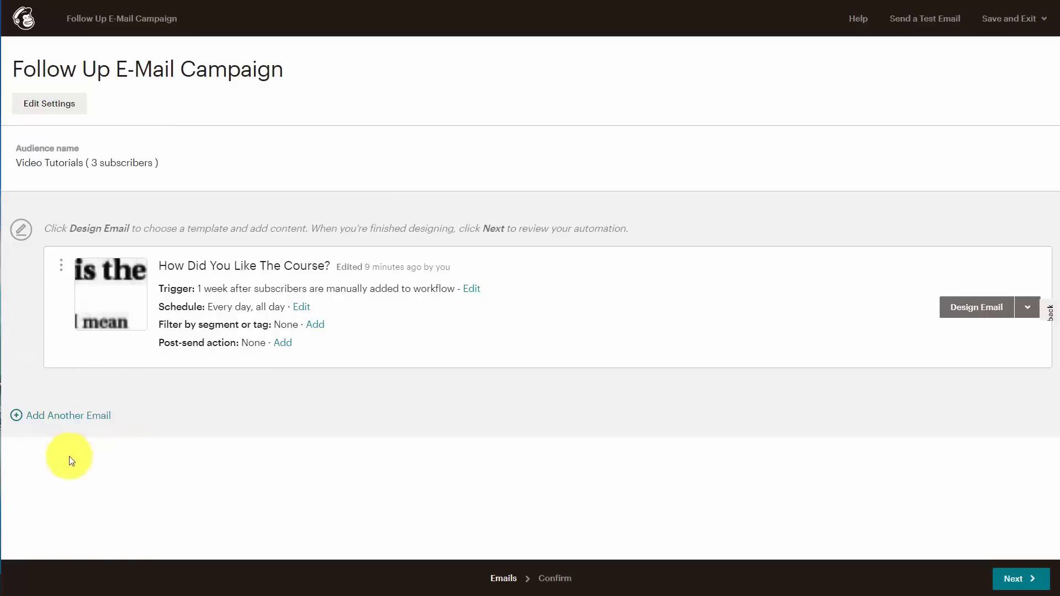
Step: Add Automation Email #2, sent 1 week after the previous email
{"action": "left_click", "coordinate": [79, 414]}
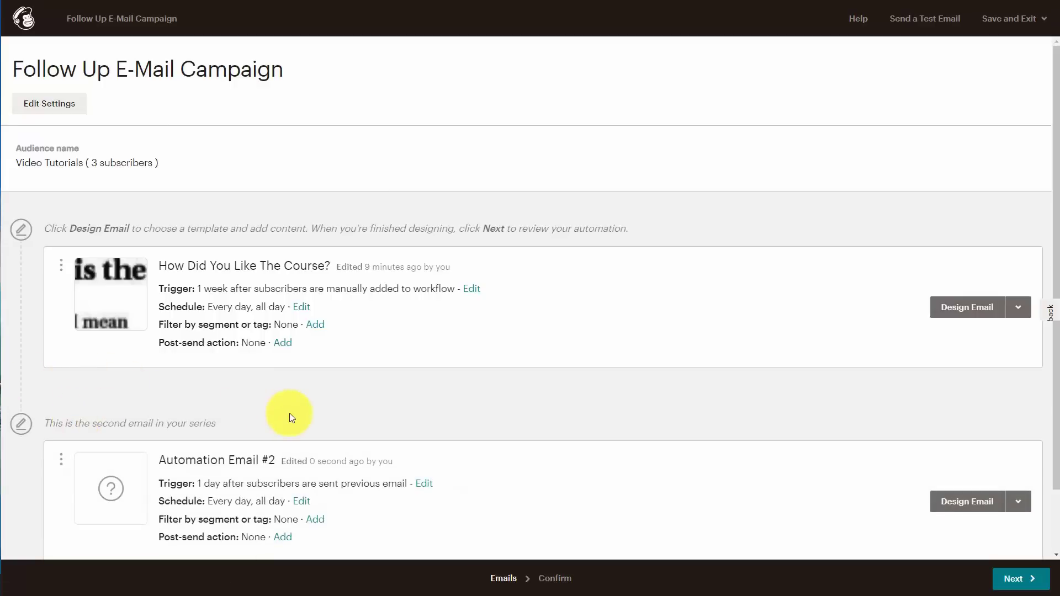
{"action": "scroll", "coordinate": [289, 413], "scroll_direction": "down", "scroll_amount": 2}
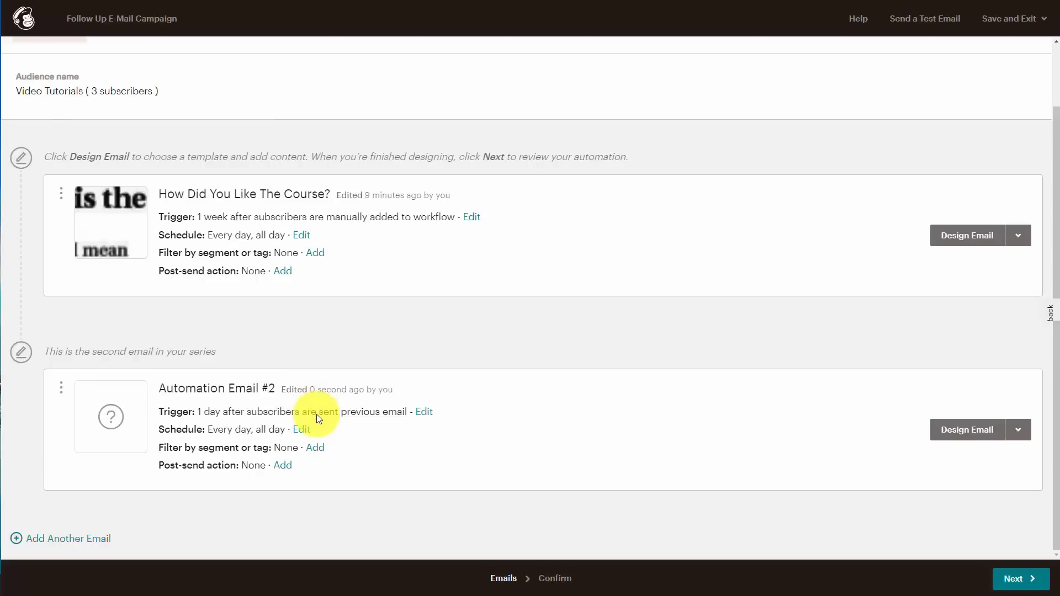
{"action": "left_click", "coordinate": [426, 415]}
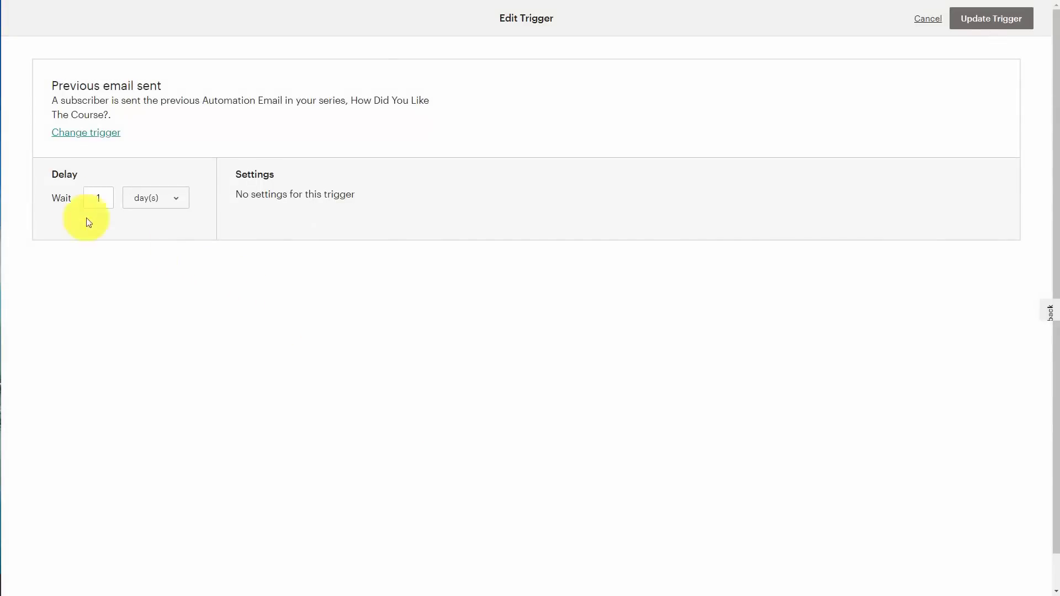
{"action": "left_click", "coordinate": [153, 202]}
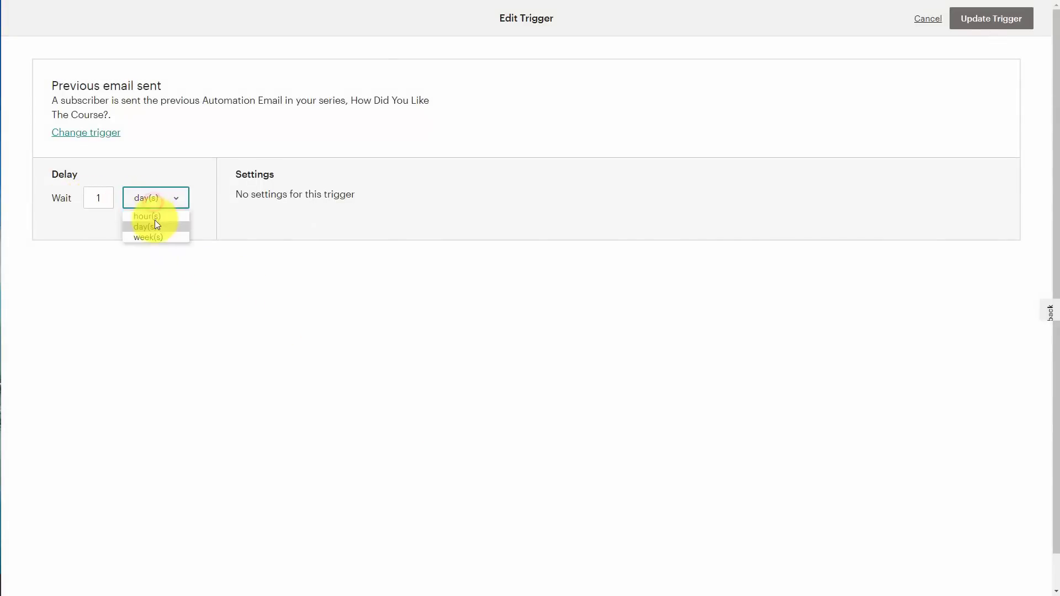
{"action": "left_click", "coordinate": [156, 237]}
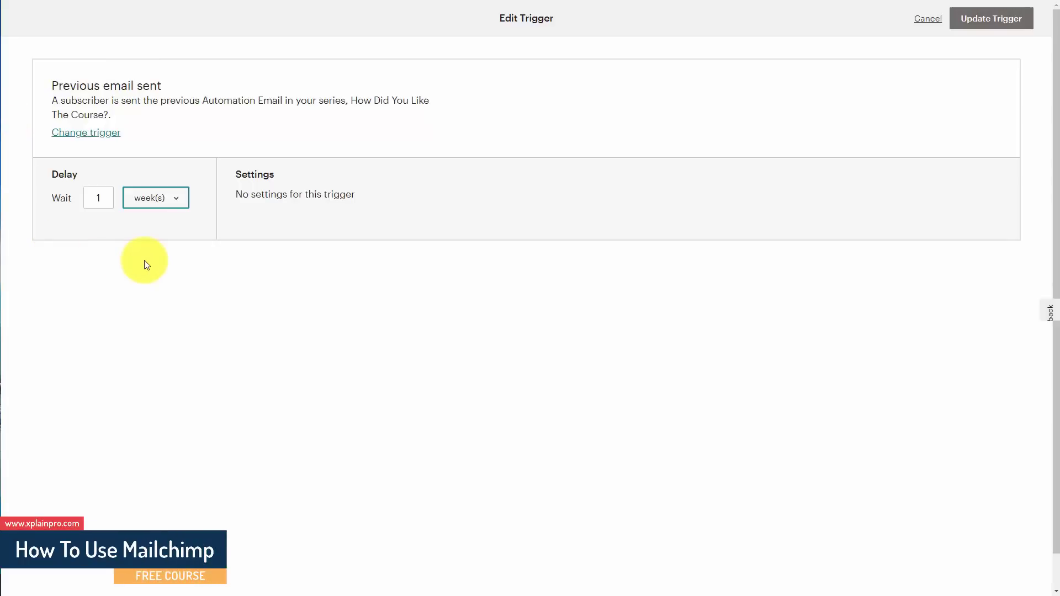
{"action": "left_click", "coordinate": [985, 25]}
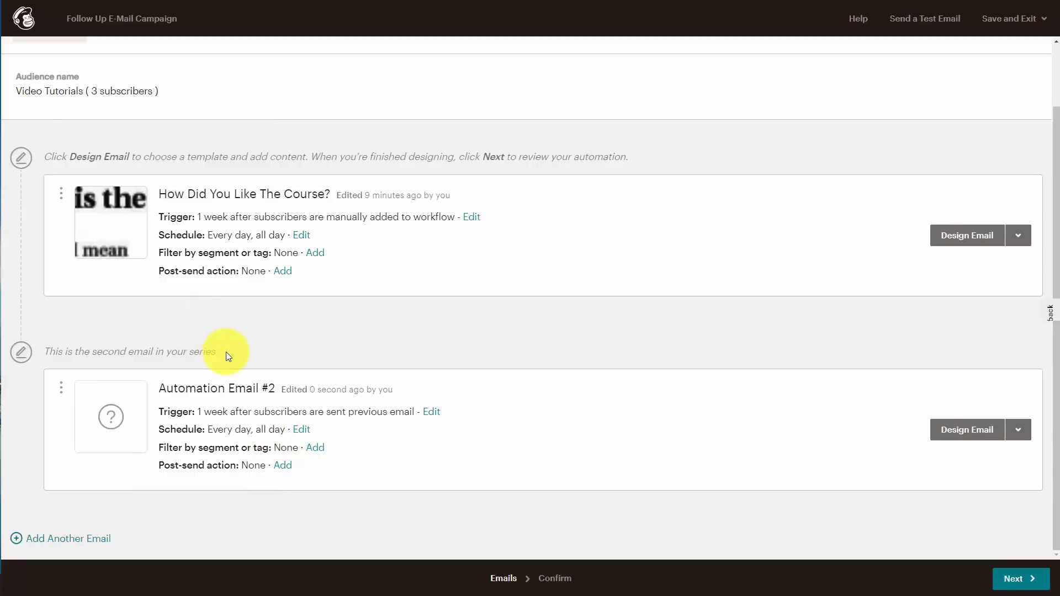
Step: Design the second email as 'Week 2 - How Is It Going?' and reach the Confirm page
{"action": "left_click", "coordinate": [972, 437]}
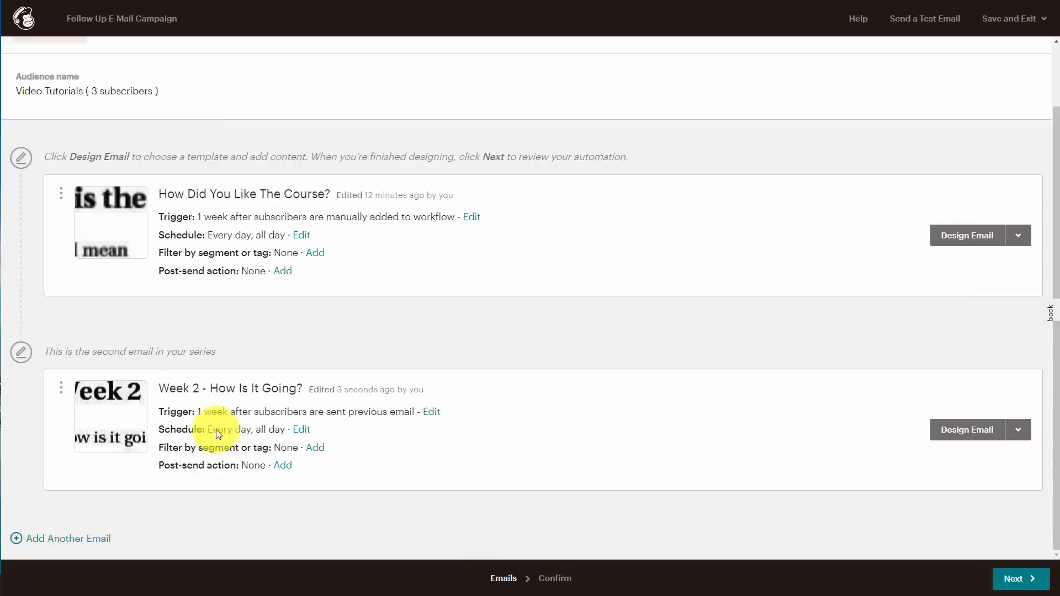
{"action": "left_click", "coordinate": [1018, 578]}
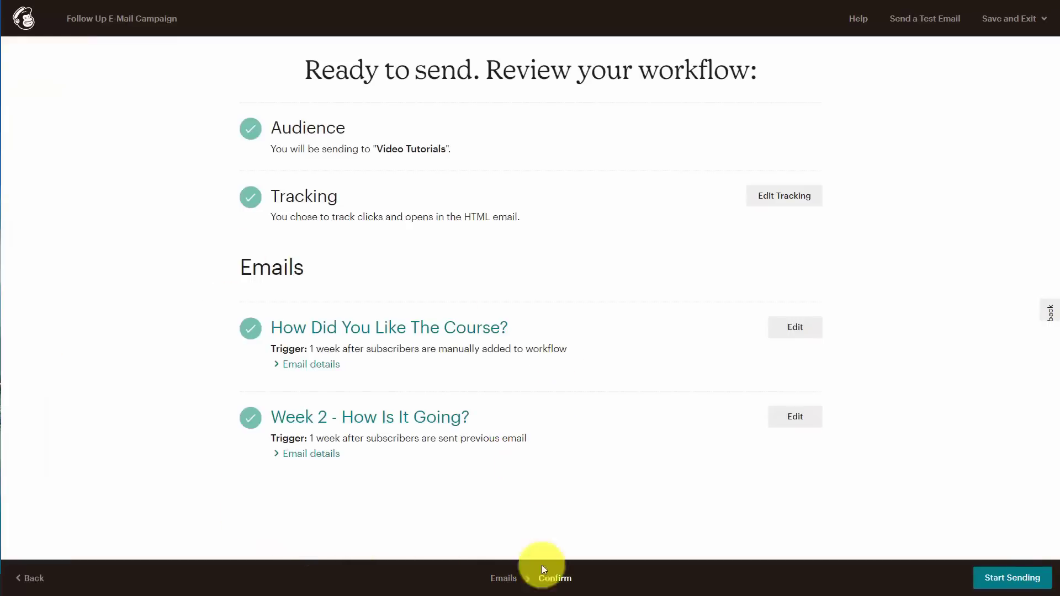
Step: Start the Follow Up E-Mail Campaign and reopen it for editing from the workflows list
{"action": "left_click", "coordinate": [1011, 578]}
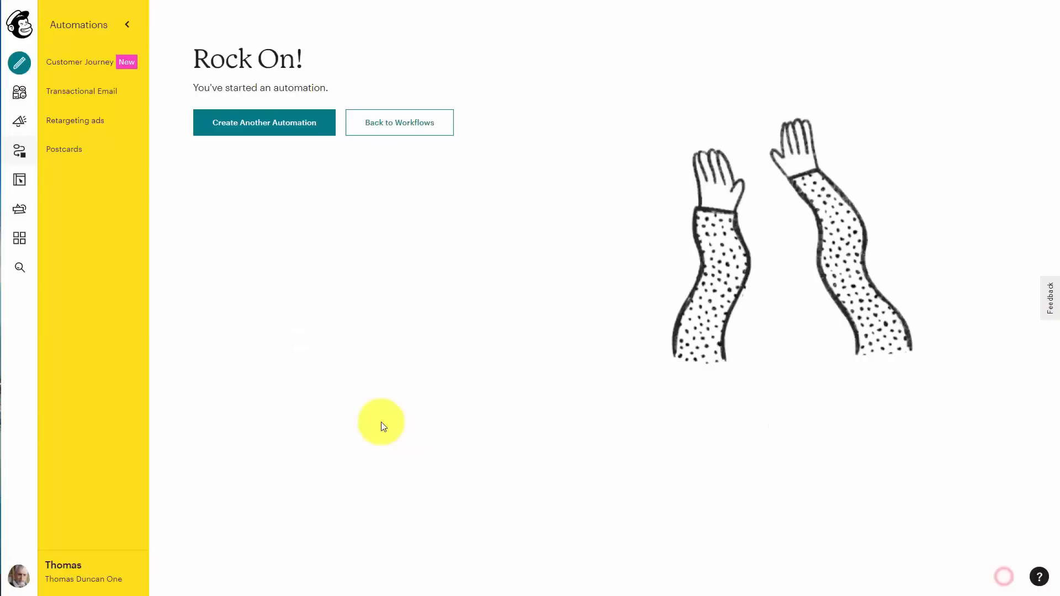
{"action": "left_click", "coordinate": [389, 122]}
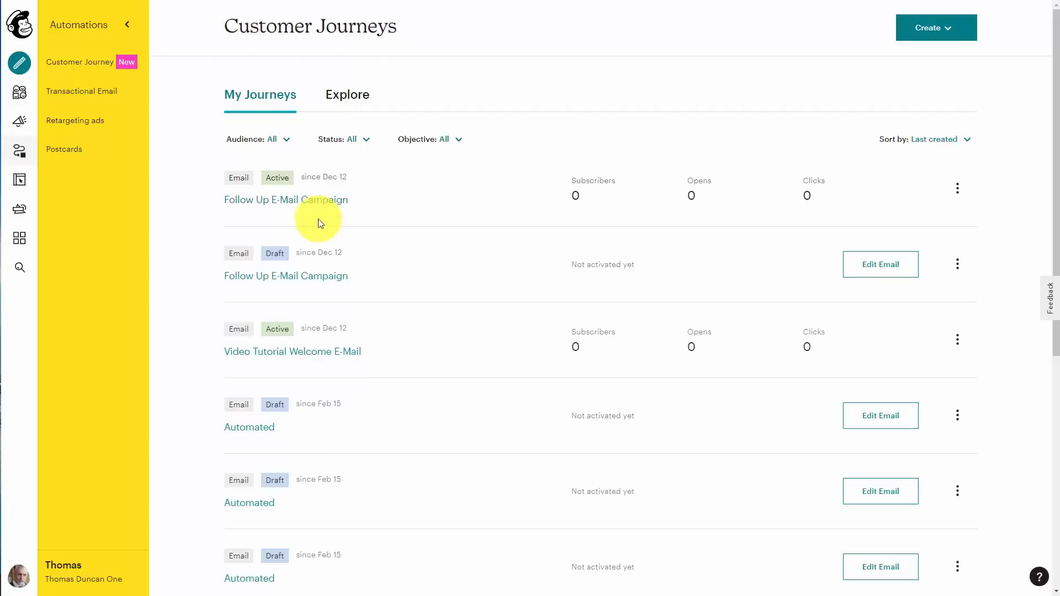
{"action": "left_click", "coordinate": [957, 200]}
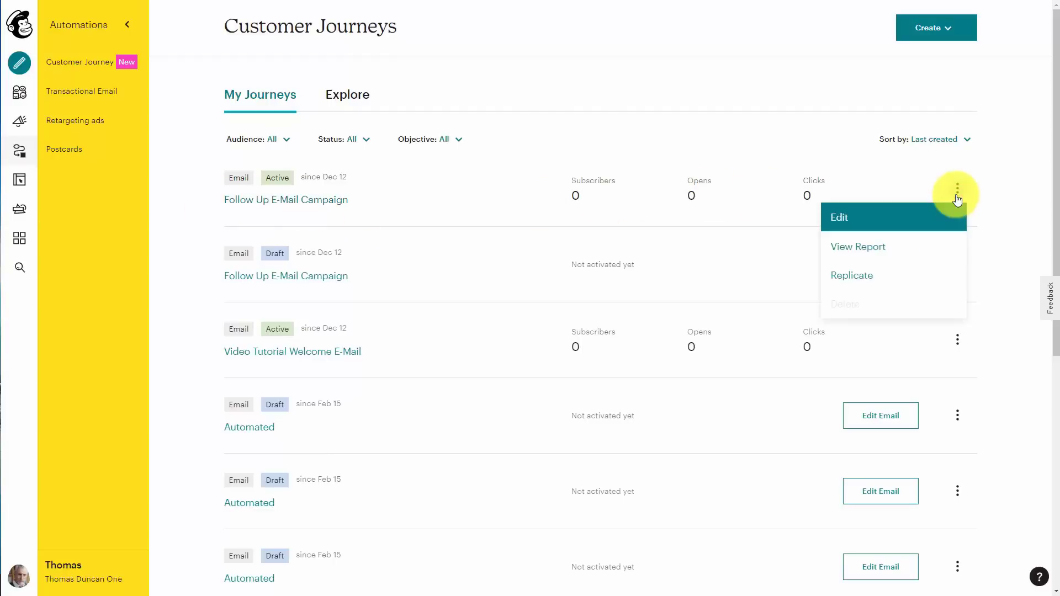
{"action": "left_click", "coordinate": [842, 219]}
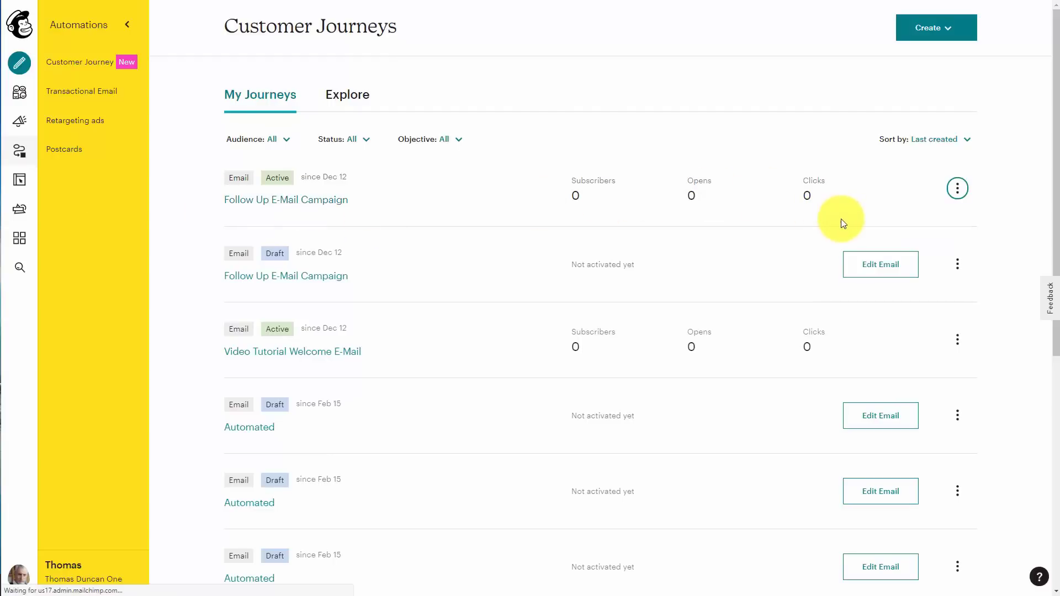
Step: Add a third email slot to the campaign, then go to the website builder
{"action": "scroll", "coordinate": [643, 209], "scroll_direction": "down", "scroll_amount": 2}
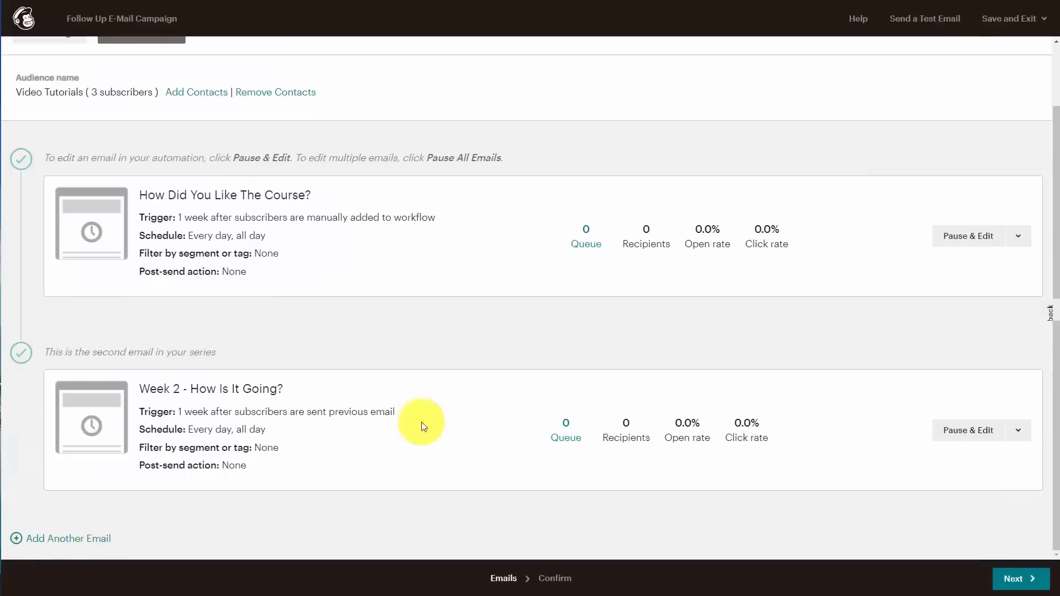
{"action": "left_click", "coordinate": [81, 540]}
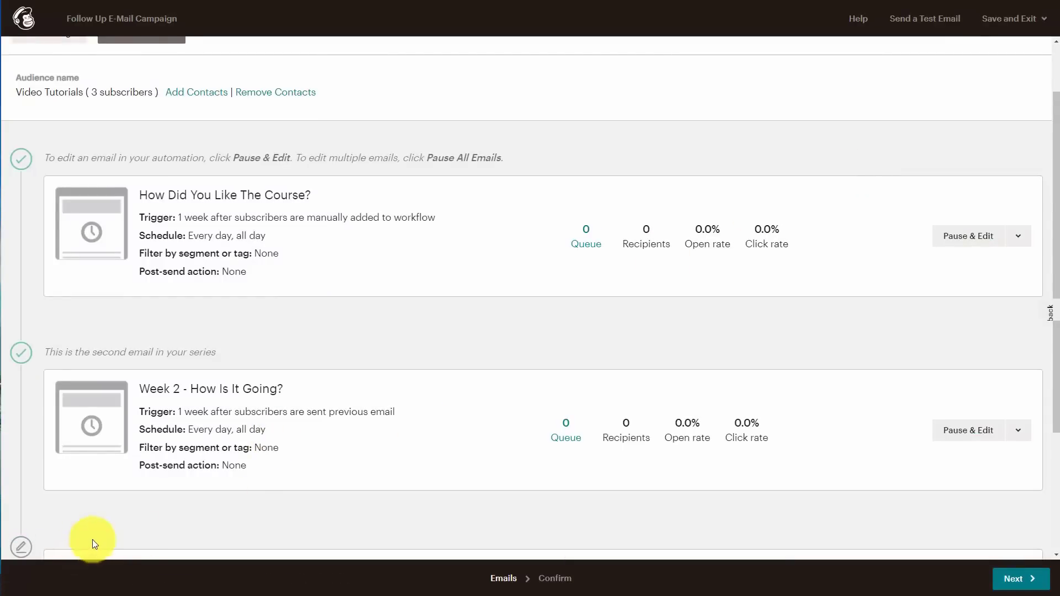
{"action": "scroll", "coordinate": [151, 535], "scroll_direction": "down", "scroll_amount": 3}
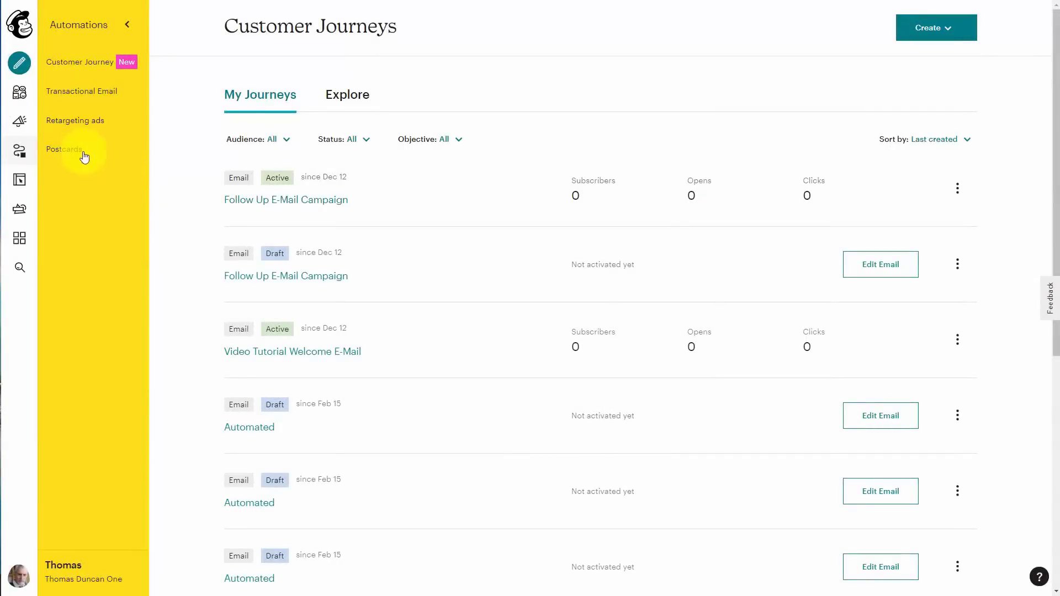
{"action": "left_click", "coordinate": [22, 185]}
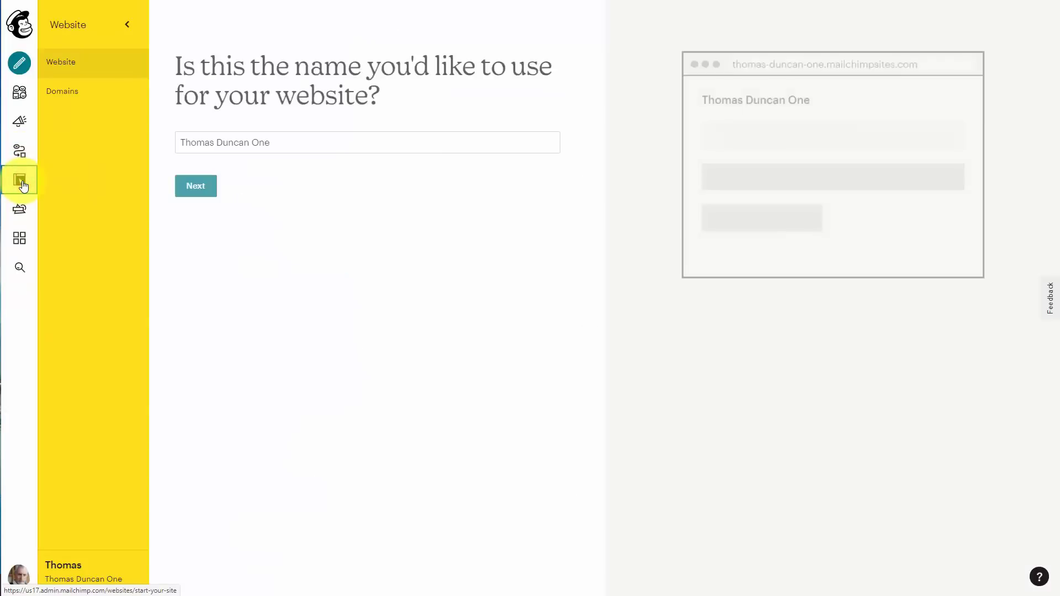
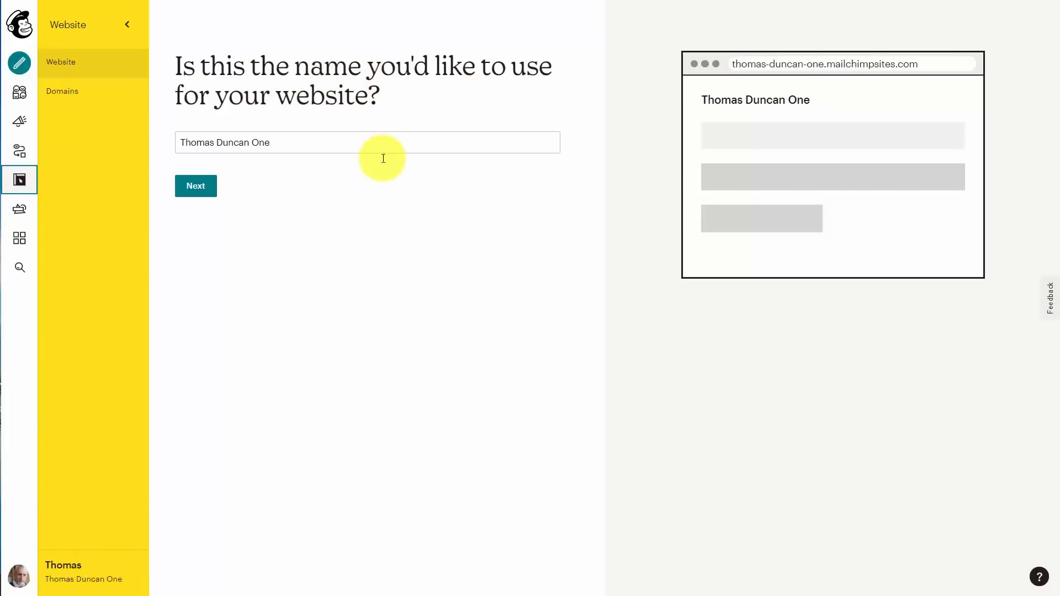
Step: Keep the suggested Sawyer's Bakeshop website name and audience, and open the site editor
{"action": "left_click", "coordinate": [196, 186]}
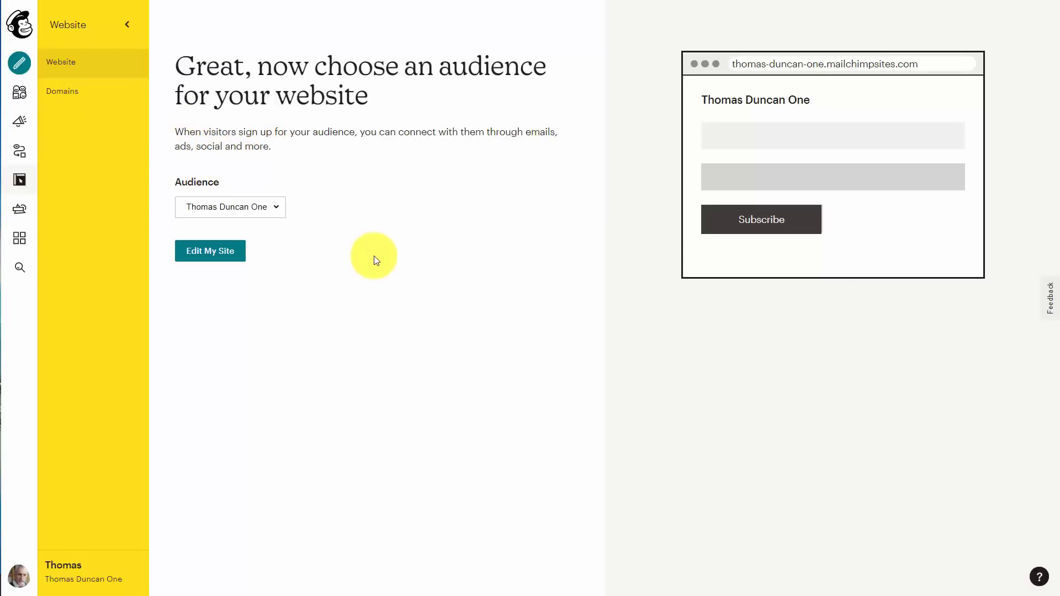
{"action": "left_click", "coordinate": [216, 252]}
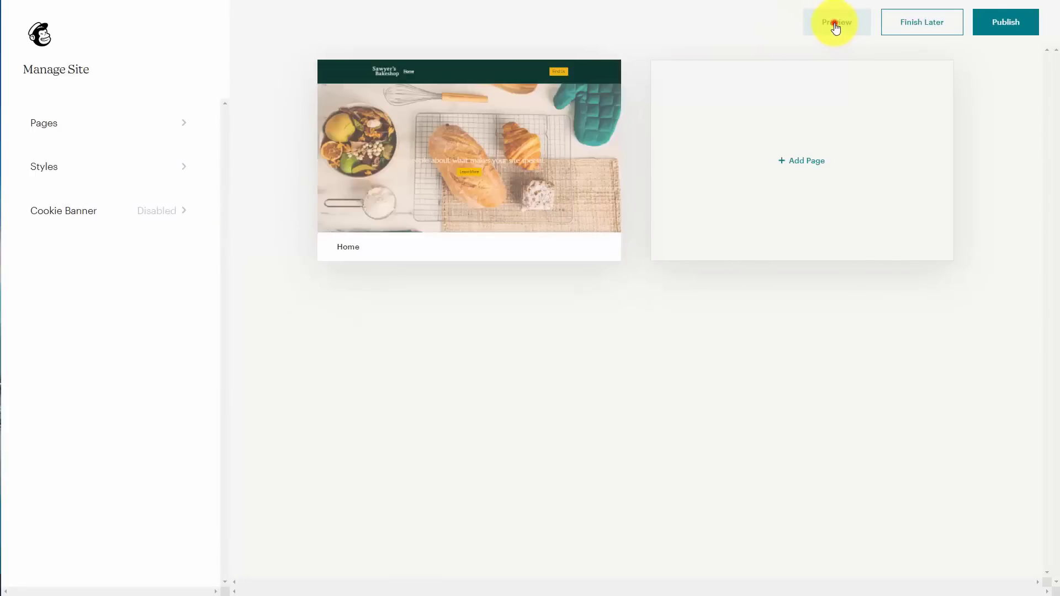
Step: Preview the website in desktop and mobile views, then exit the preview
{"action": "left_click", "coordinate": [836, 25]}
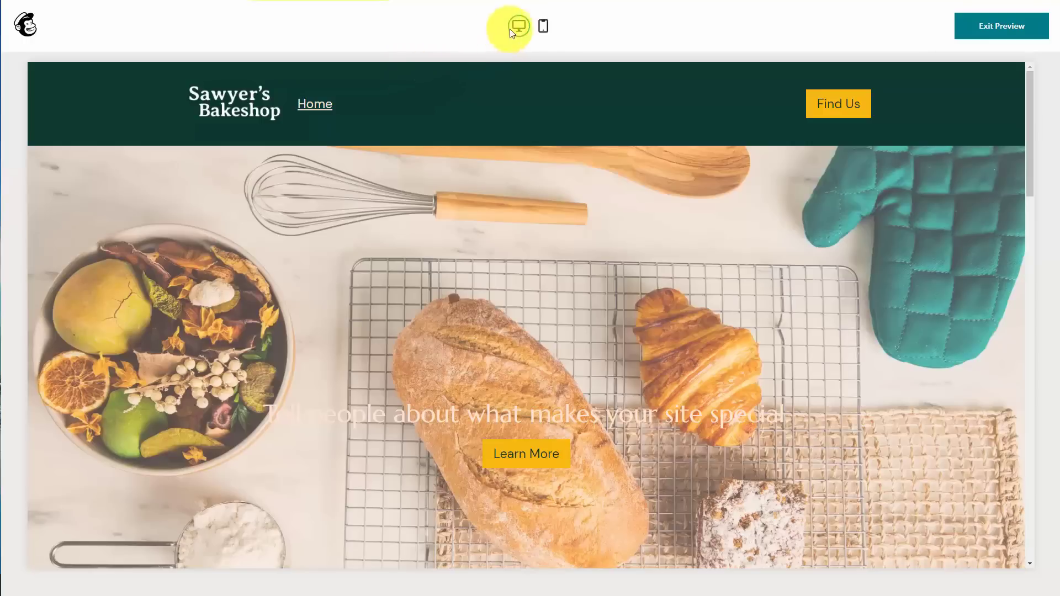
{"action": "left_click", "coordinate": [544, 29]}
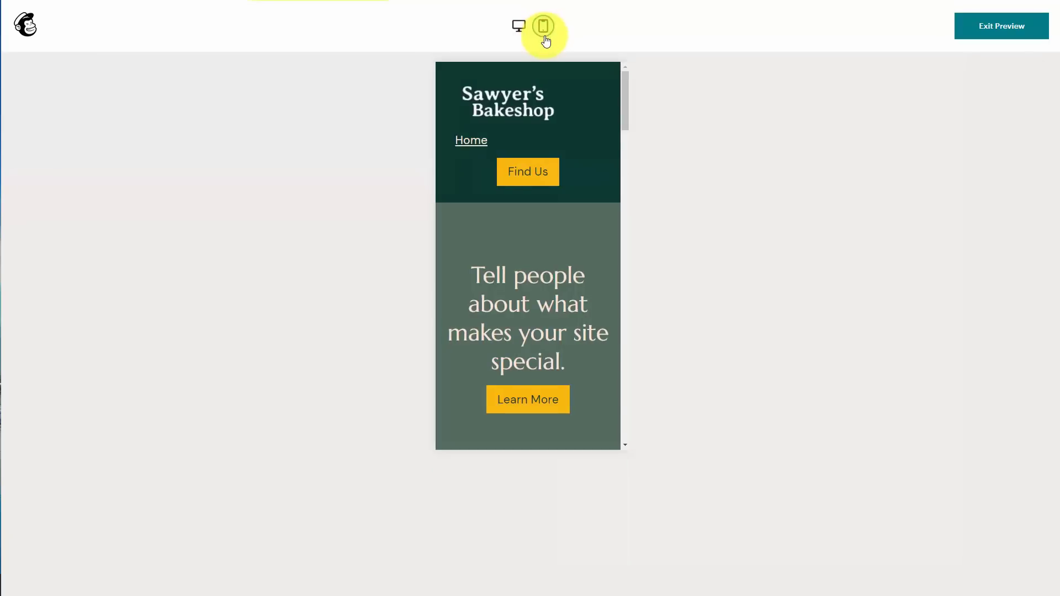
{"action": "left_click", "coordinate": [996, 33]}
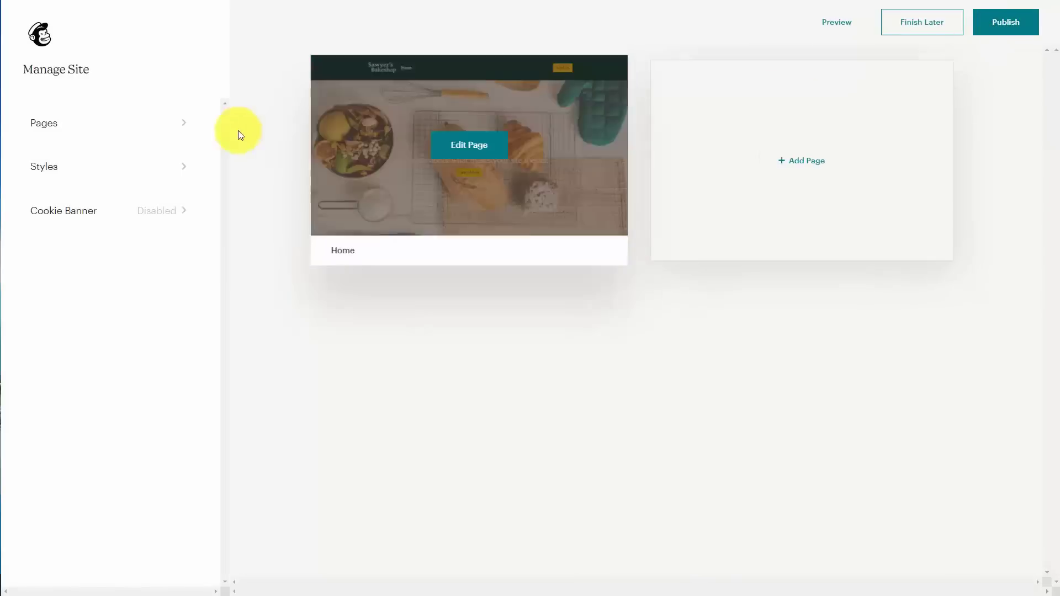
Step: Open the Home page from the Pages list for editing
{"action": "left_click", "coordinate": [185, 126]}
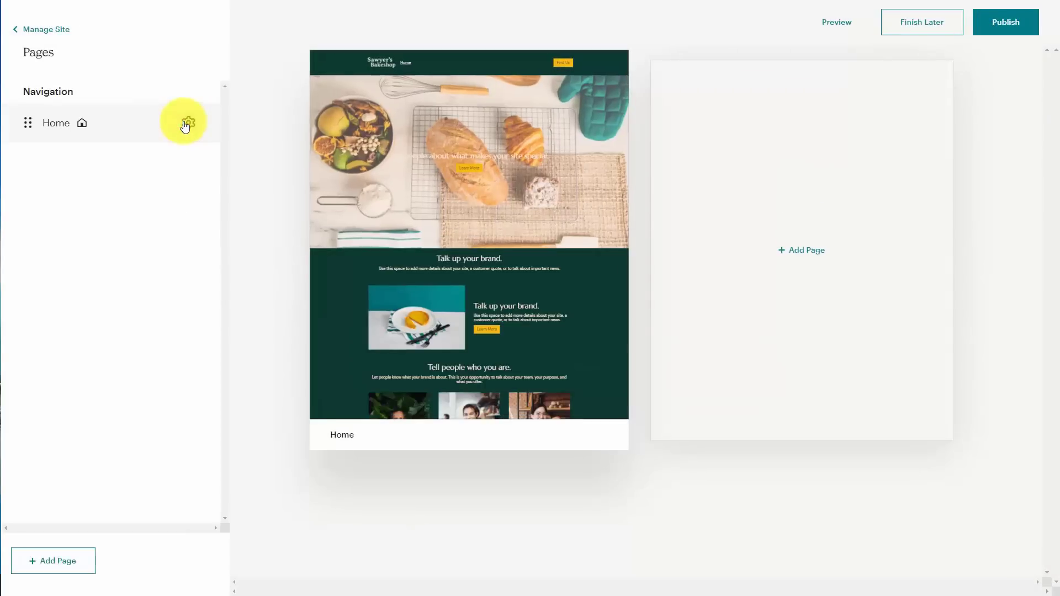
{"action": "mouse_move", "coordinate": [467, 220]}
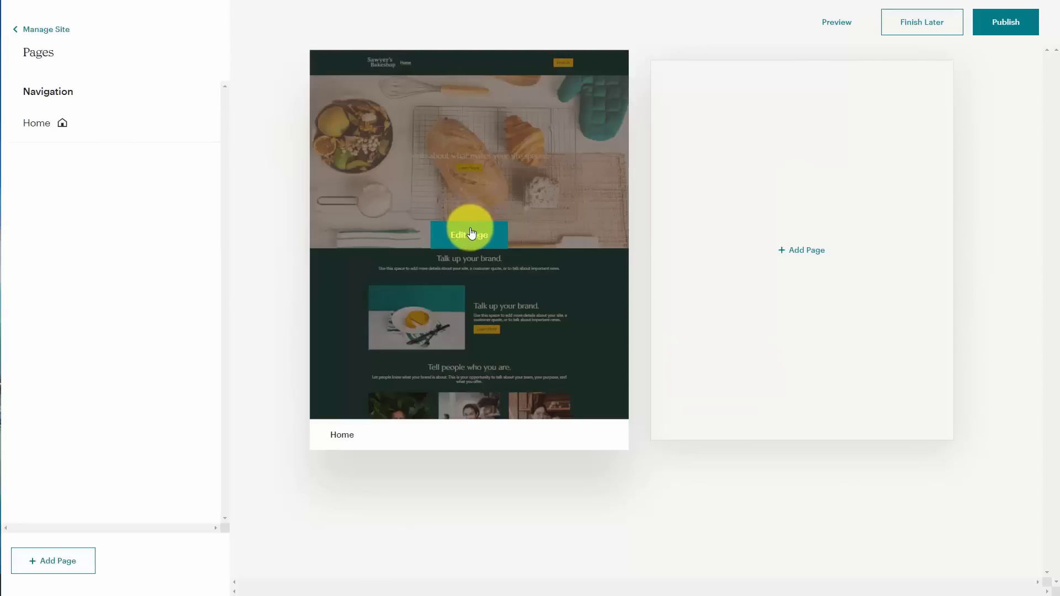
{"action": "left_click", "coordinate": [470, 236]}
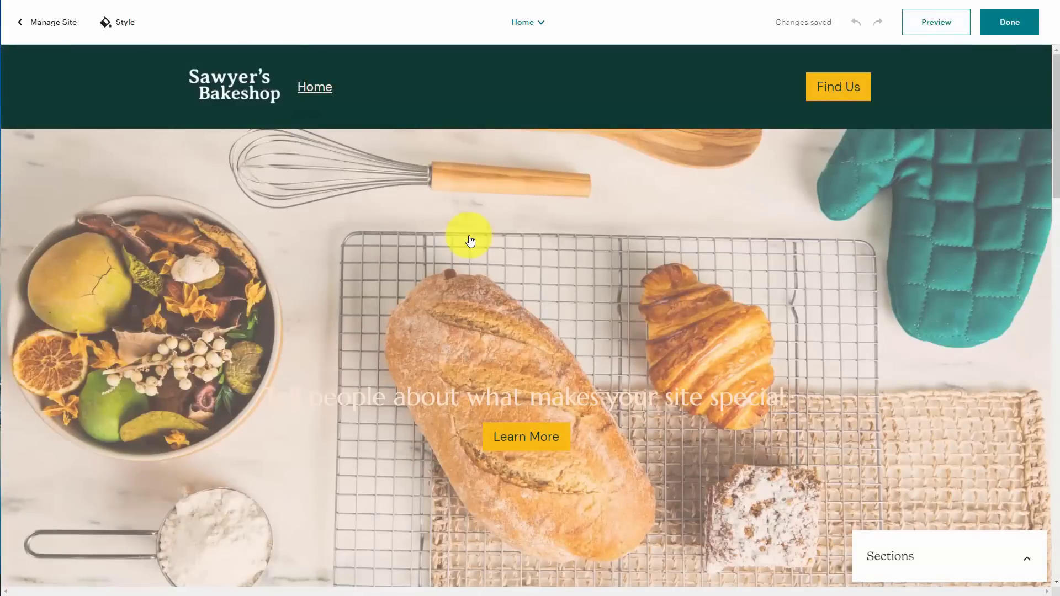
Step: Set the Buy & Sell Using Bitcoin image as the Home page intro background
{"action": "scroll", "coordinate": [684, 251], "scroll_direction": "down", "scroll_amount": 2}
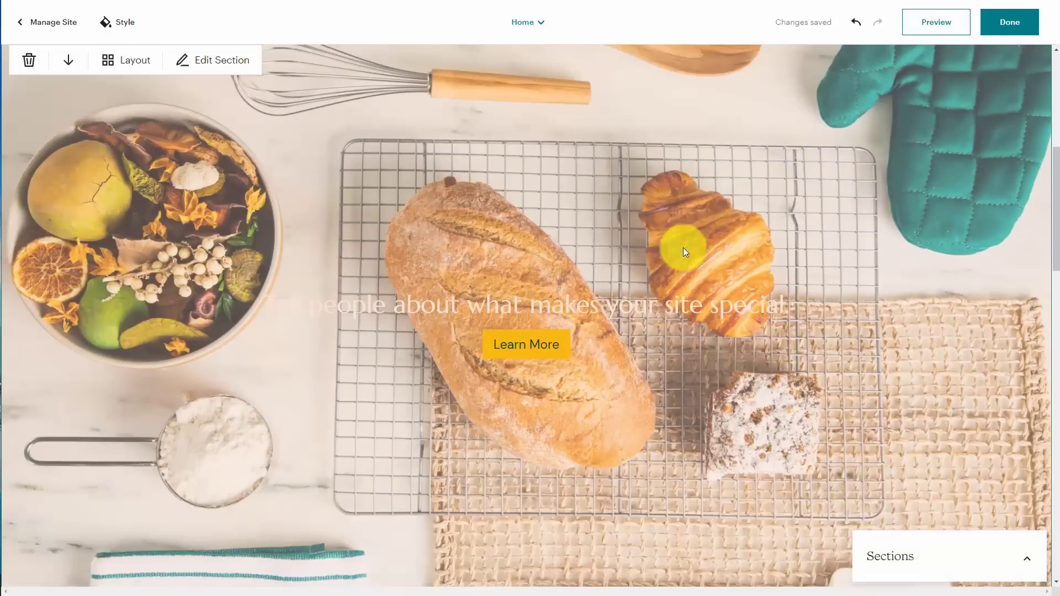
{"action": "left_click", "coordinate": [439, 128]}
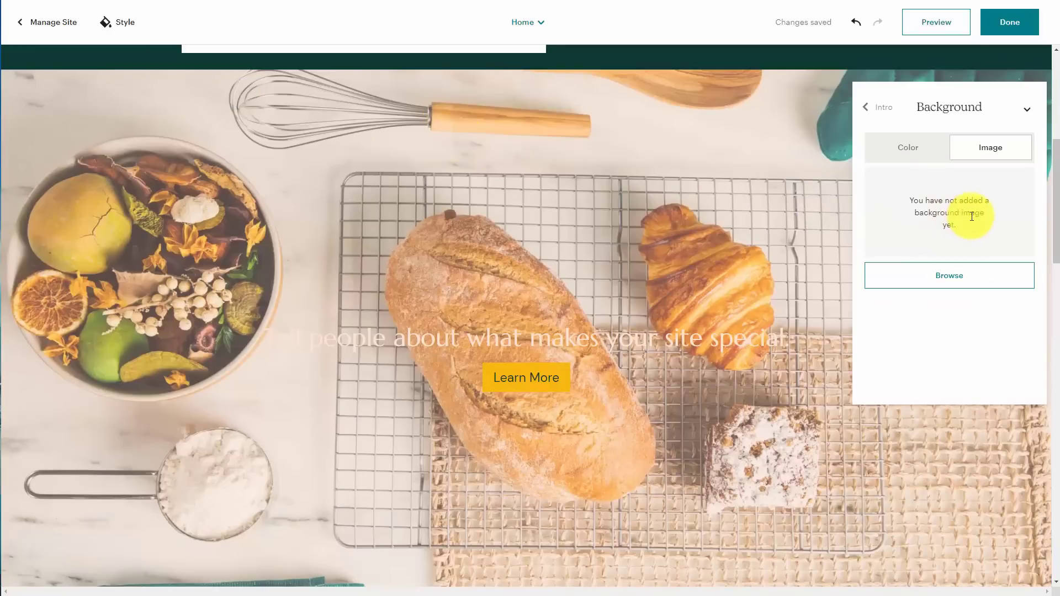
{"action": "left_click", "coordinate": [944, 273]}
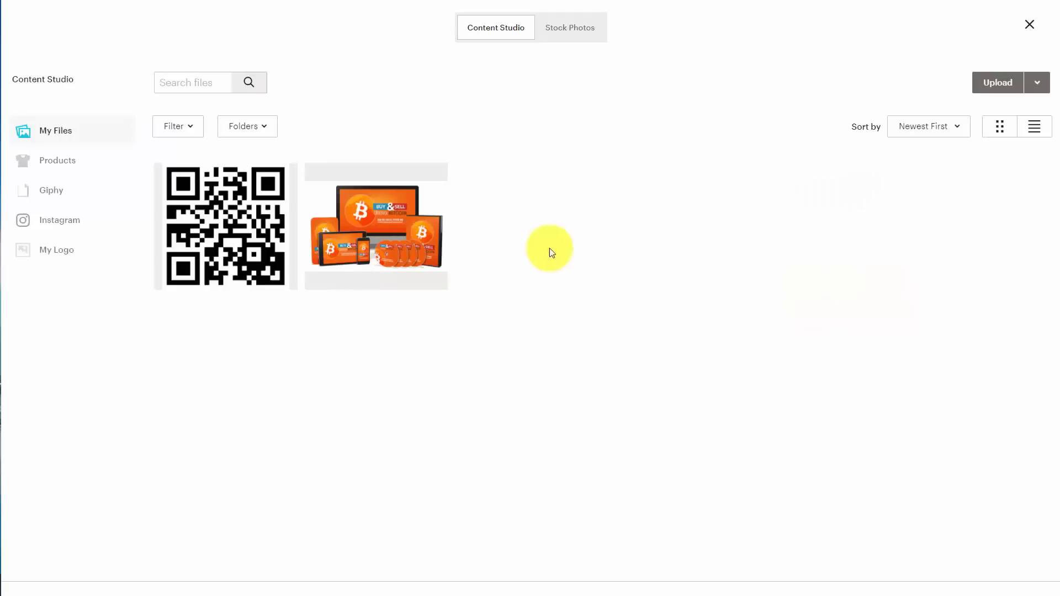
{"action": "left_click", "coordinate": [406, 236]}
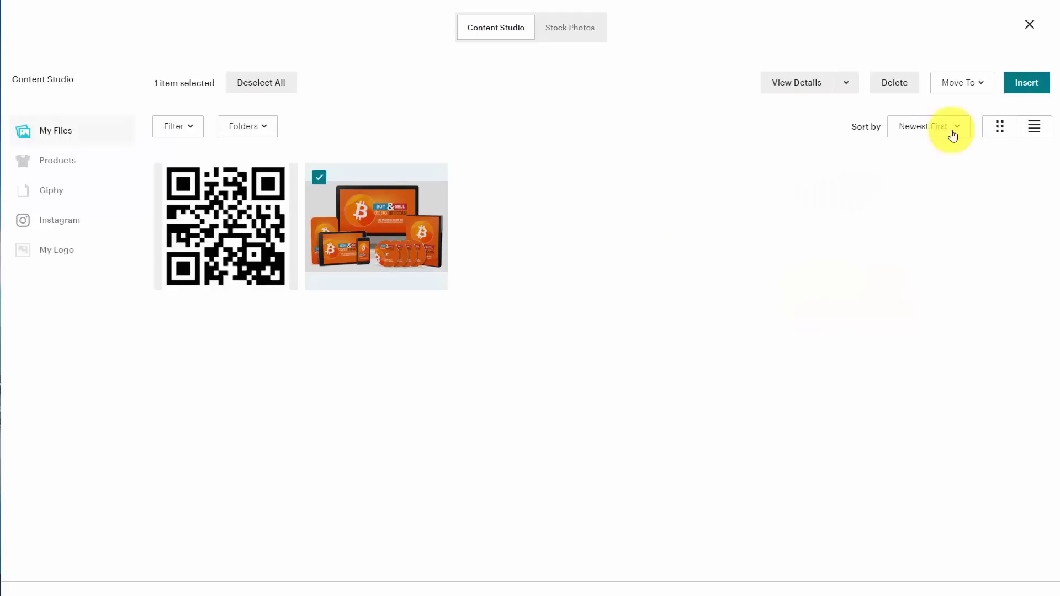
{"action": "left_click", "coordinate": [1013, 89]}
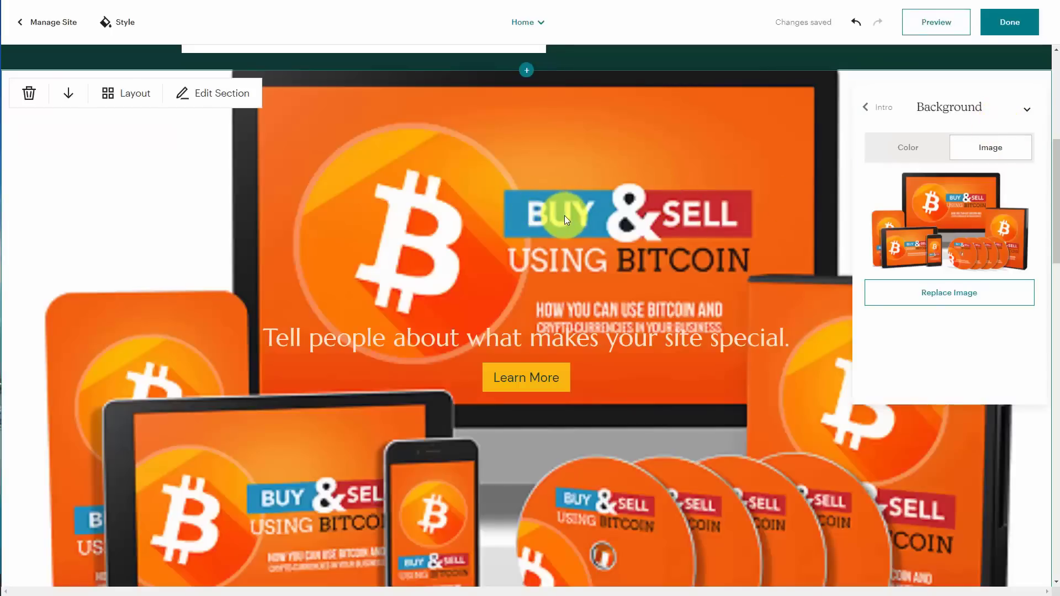
{"action": "scroll", "coordinate": [564, 216], "scroll_direction": "down", "scroll_amount": 5}
{"action": "left_click", "coordinate": [1005, 22]}
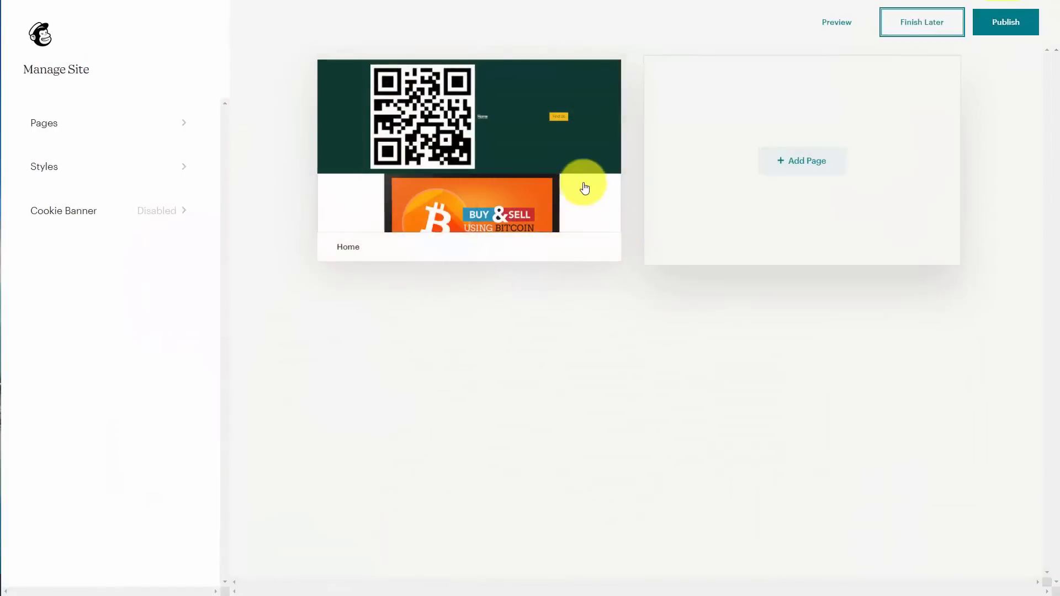
Step: Review the updated Home page, return to the site overview, and cancel adding a new page
{"action": "mouse_move", "coordinate": [572, 220]}
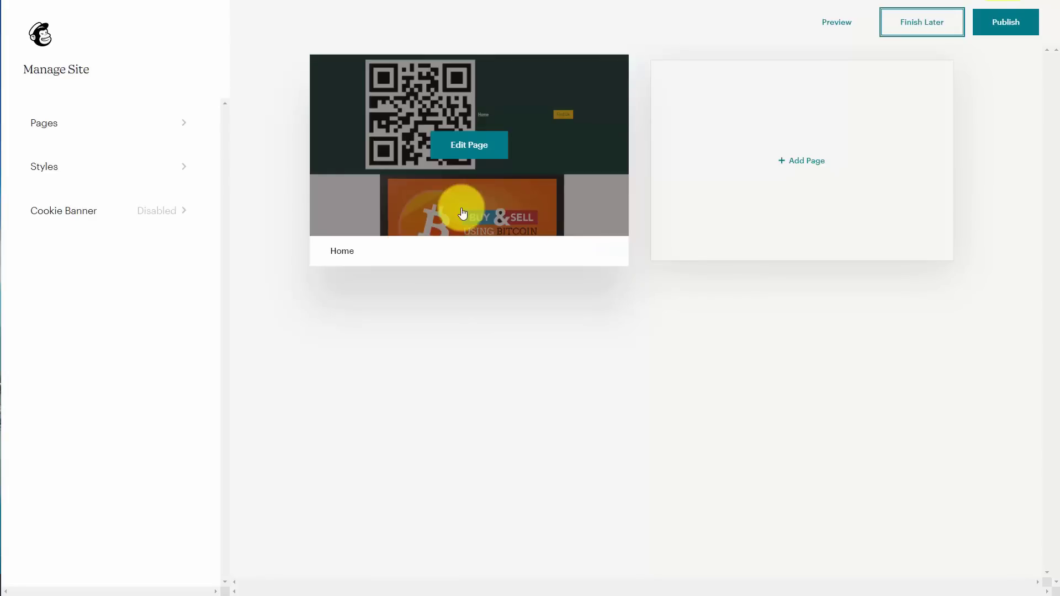
{"action": "left_click", "coordinate": [483, 147]}
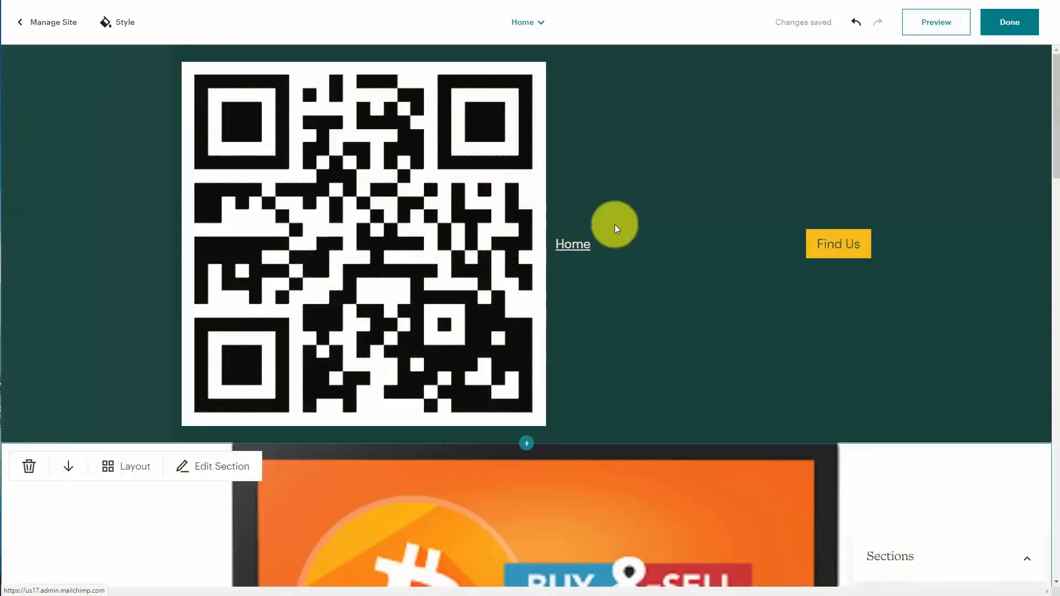
{"action": "scroll", "coordinate": [648, 252], "scroll_direction": "down", "scroll_amount": 15}
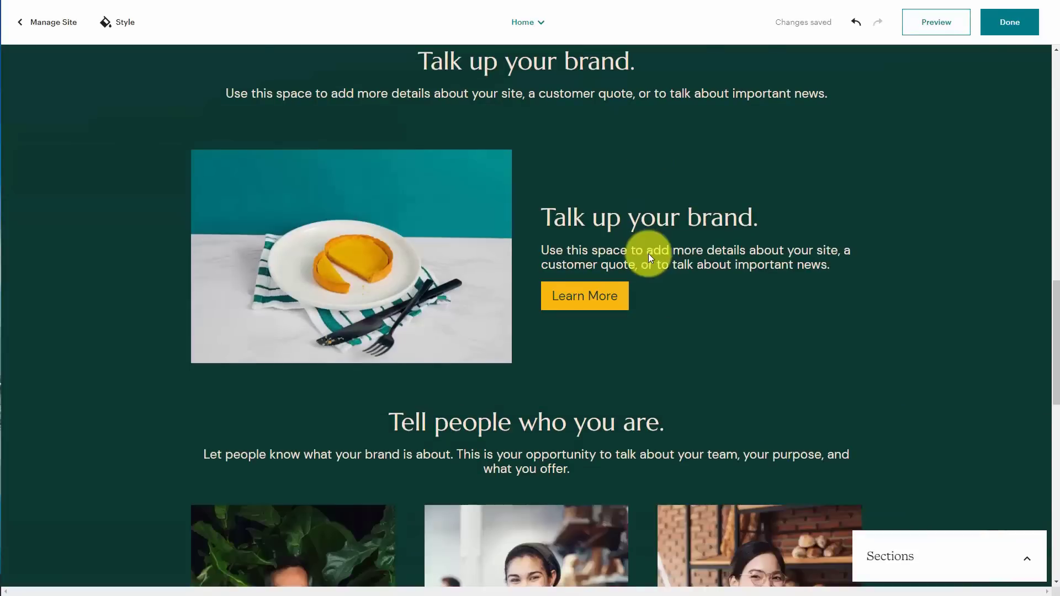
{"action": "scroll", "coordinate": [648, 255], "scroll_direction": "down", "scroll_amount": 10}
{"action": "scroll", "coordinate": [644, 256], "scroll_direction": "up", "scroll_amount": 5}
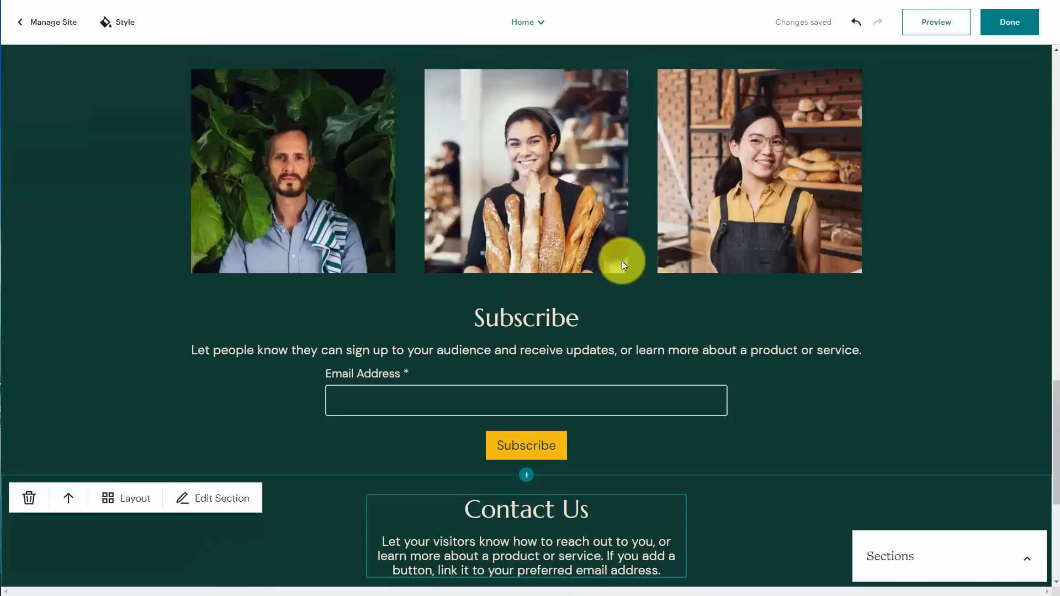
{"action": "scroll", "coordinate": [640, 210], "scroll_direction": "down", "scroll_amount": 4}
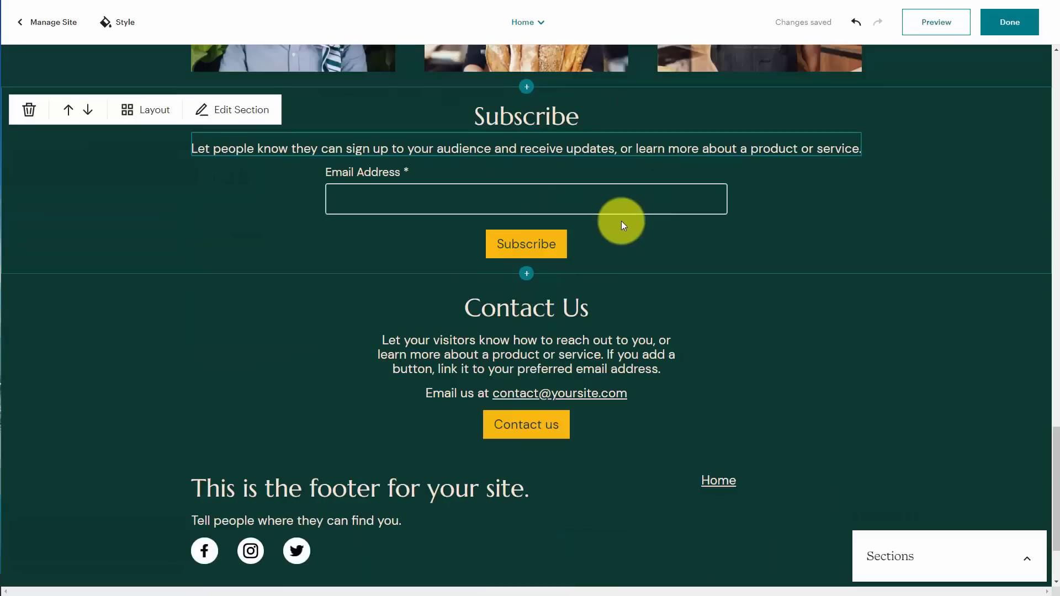
{"action": "scroll", "coordinate": [522, 197], "scroll_direction": "down", "scroll_amount": 2}
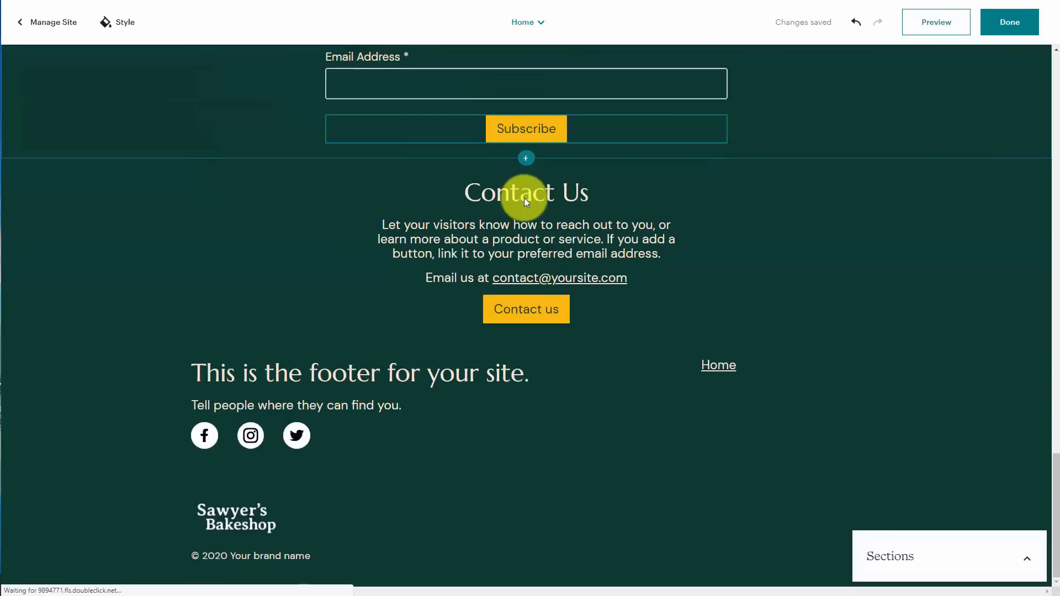
{"action": "left_click", "coordinate": [1009, 28]}
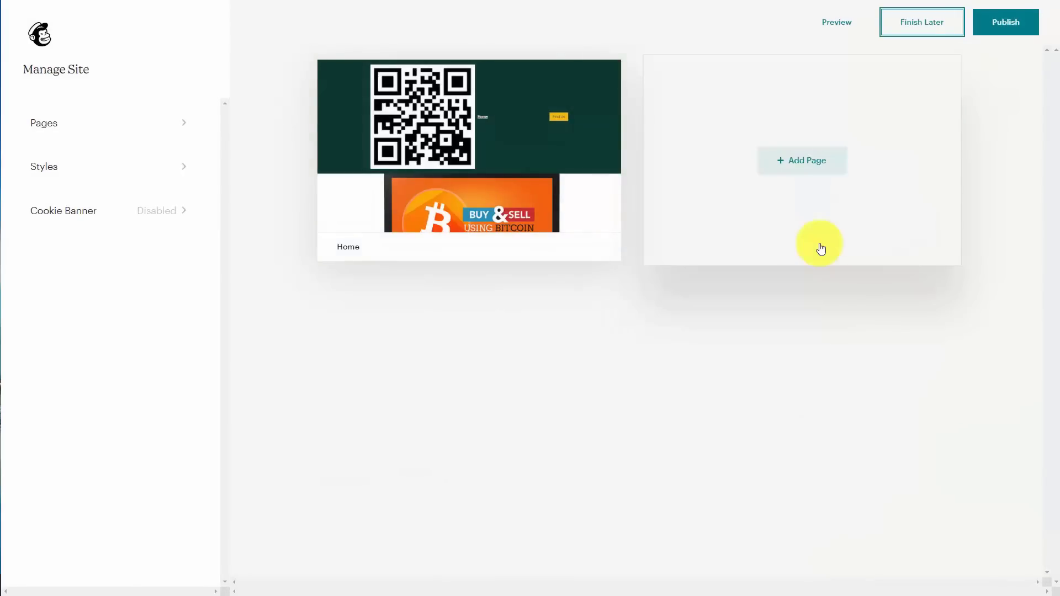
{"action": "left_click", "coordinate": [791, 161]}
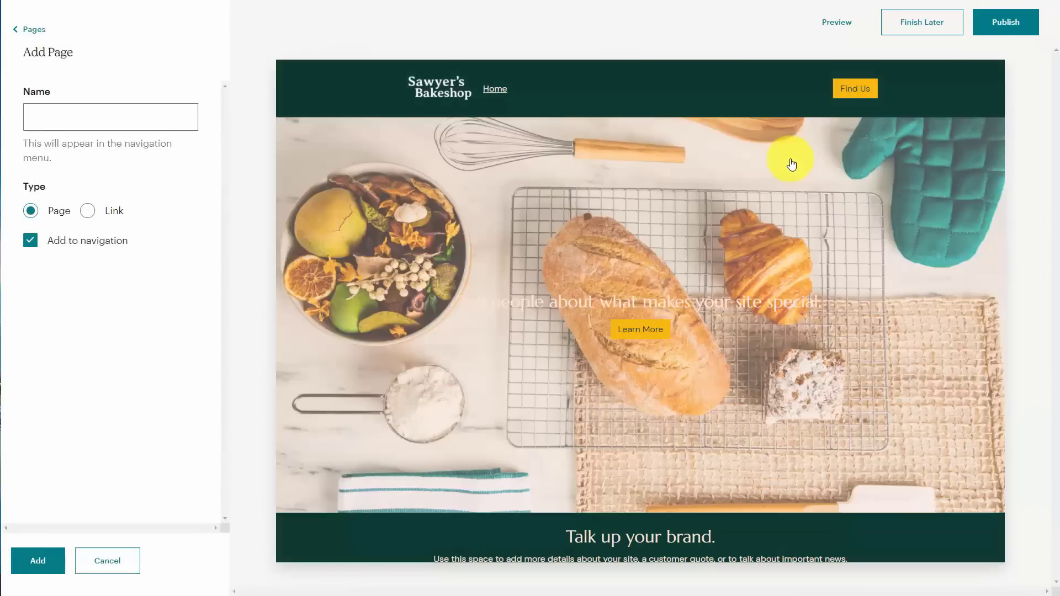
{"action": "left_click", "coordinate": [34, 29]}
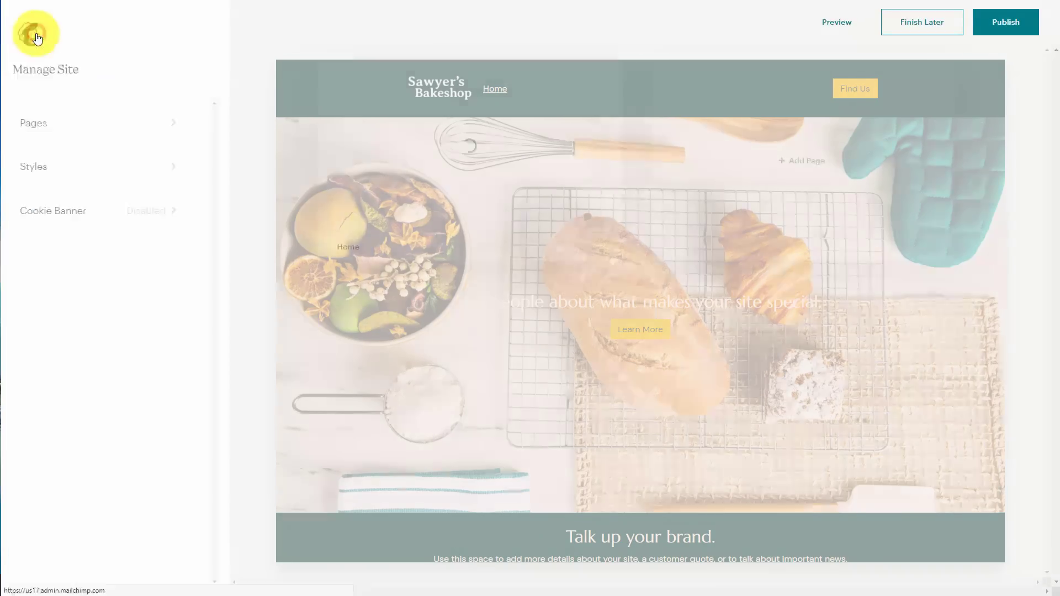
Step: Publish the website by accepting the Review Website Terms, then go to Domains
{"action": "left_click", "coordinate": [1007, 29]}
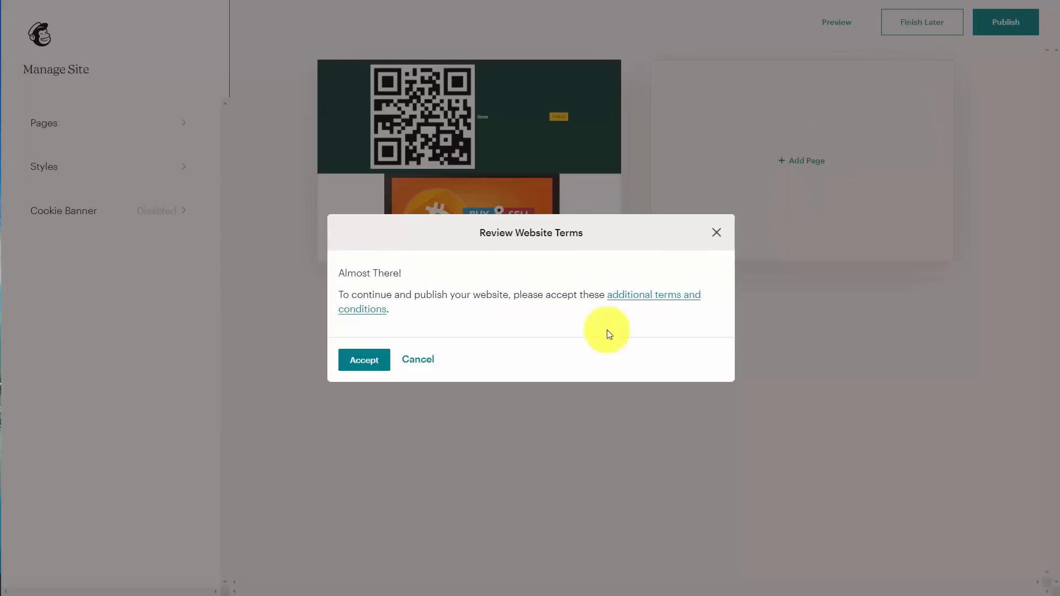
{"action": "left_click", "coordinate": [359, 364]}
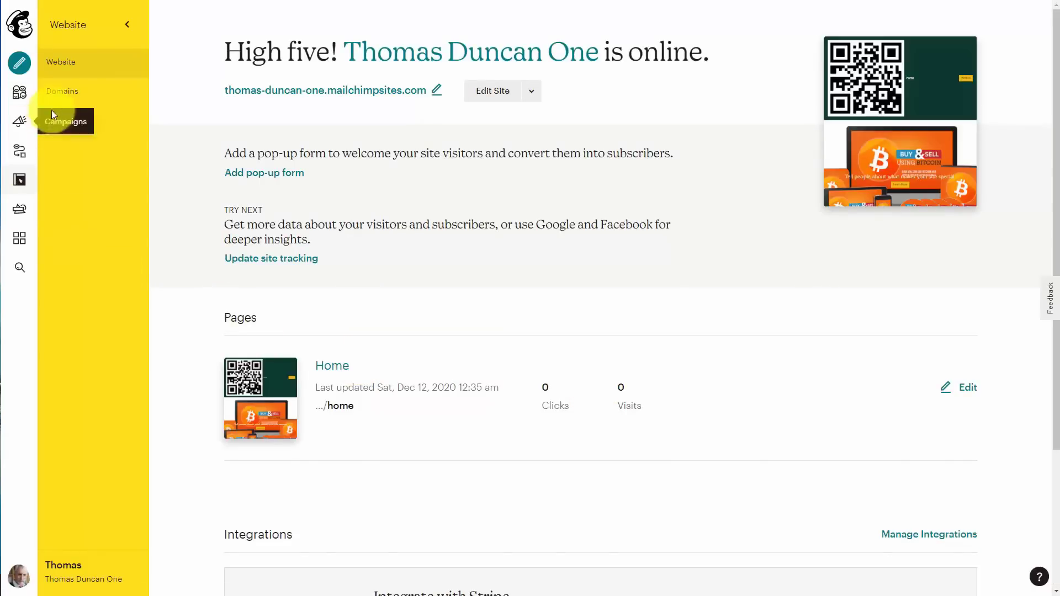
{"action": "left_click", "coordinate": [61, 94]}
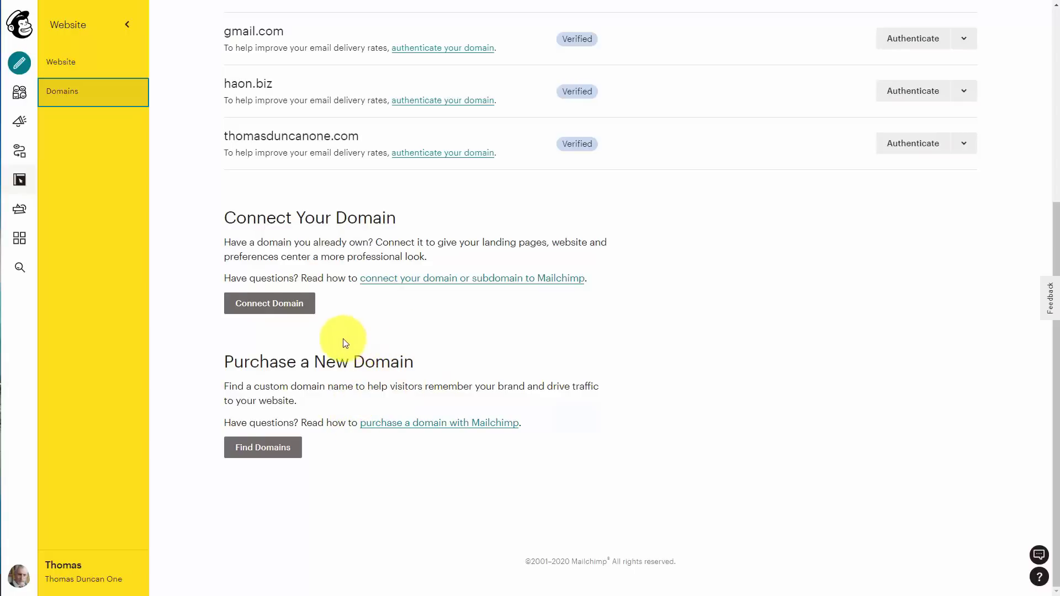
Step: Submit the tutorials subdomain as an existing domain and copy its CNAME record value
{"action": "left_click", "coordinate": [276, 312]}
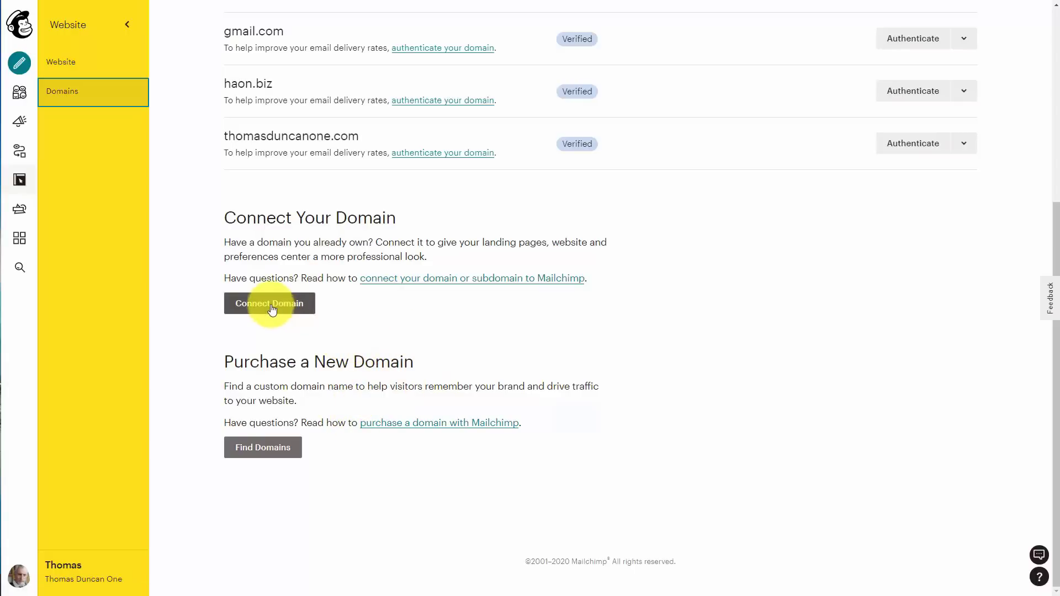
{"action": "left_click", "coordinate": [272, 308]}
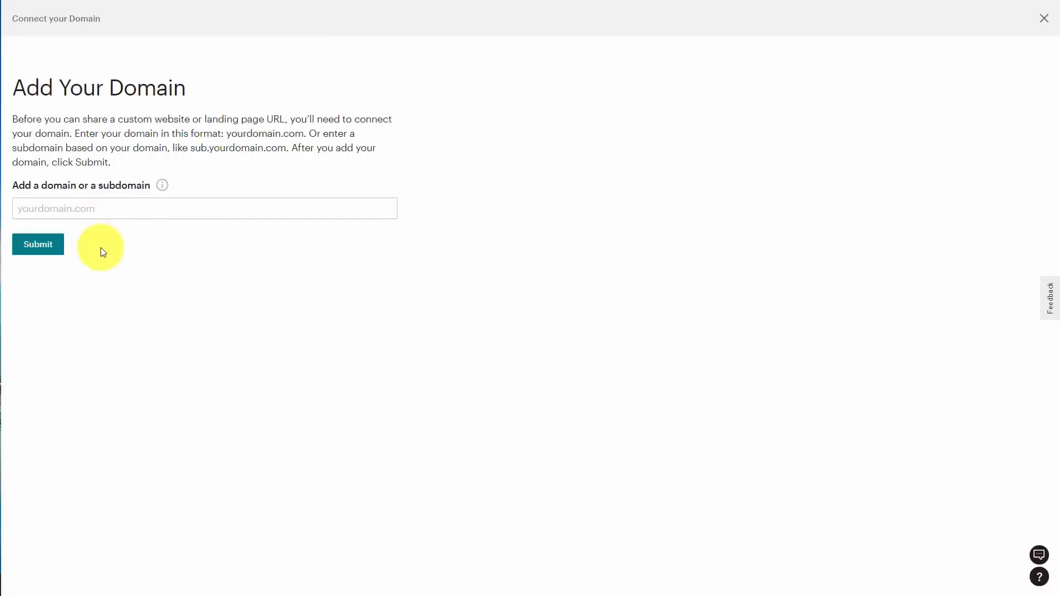
{"action": "left_click", "coordinate": [90, 208]}
{"action": "type", "text": "tutorials.thomasduncanone.com"}
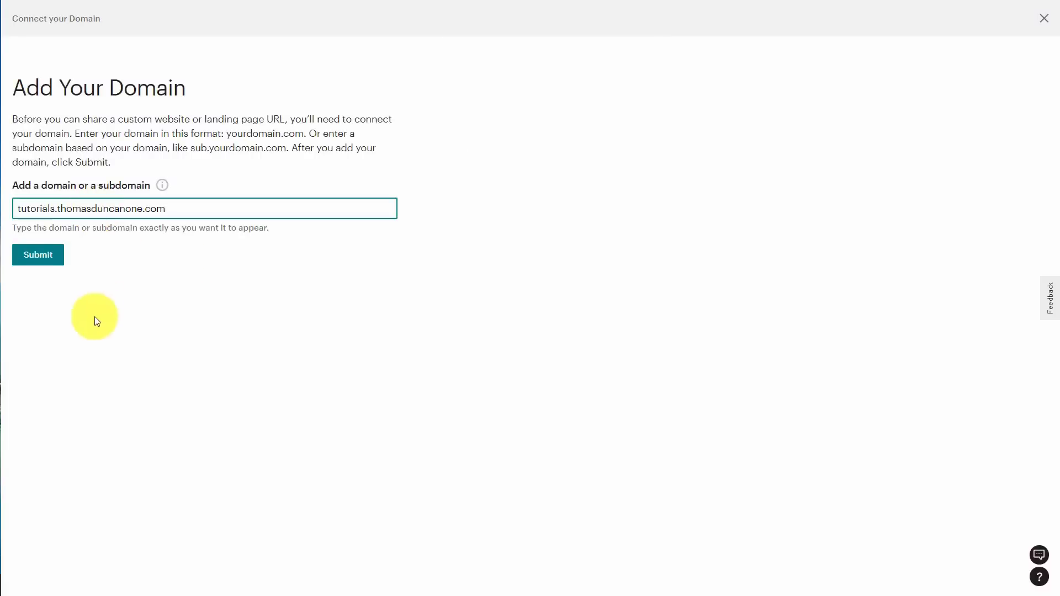
{"action": "left_click", "coordinate": [53, 258]}
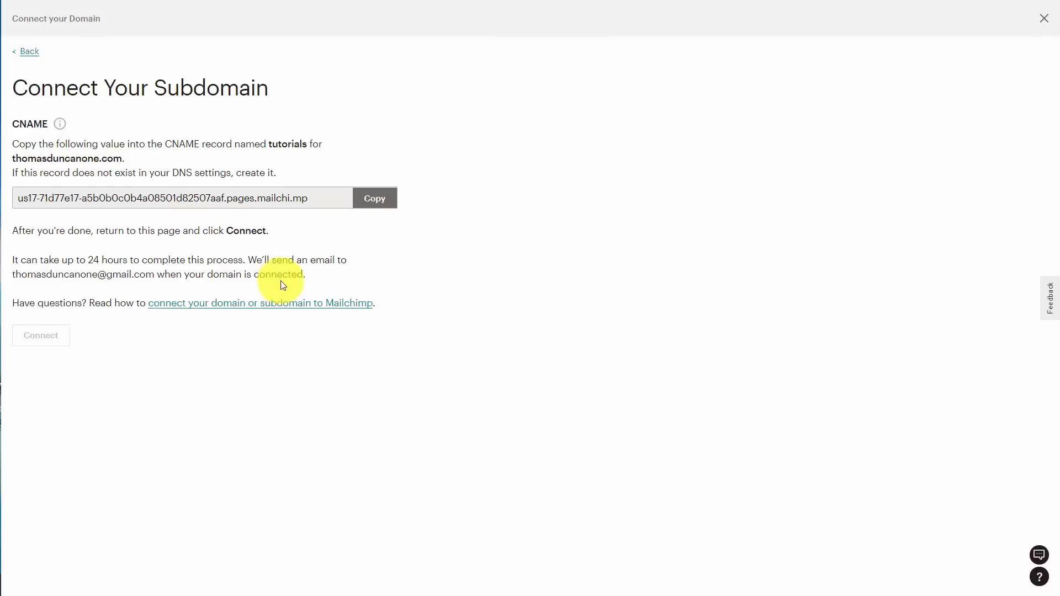
{"action": "left_click", "coordinate": [381, 203]}
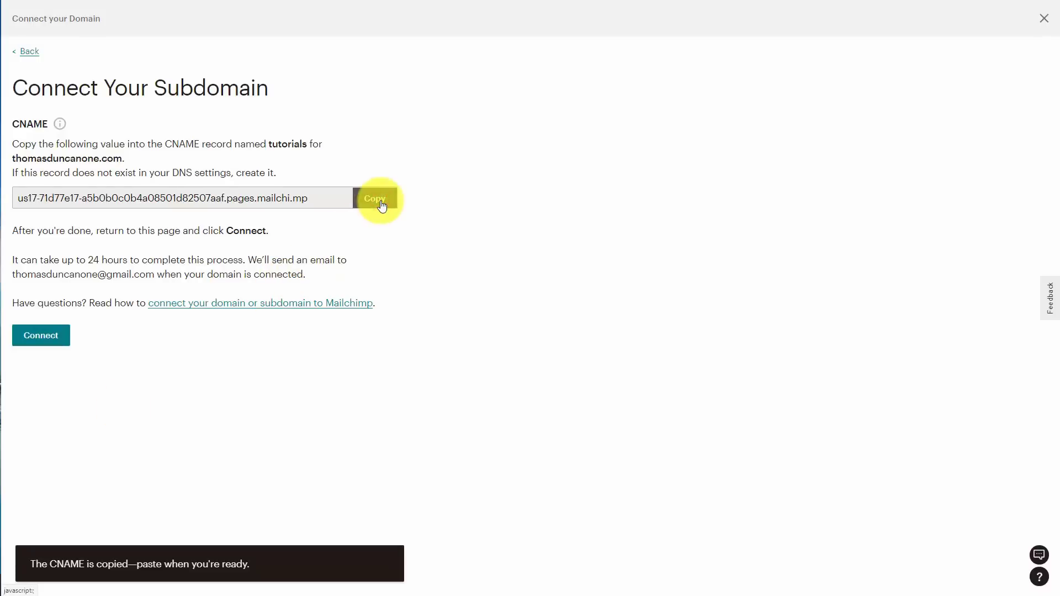
{"action": "key", "text": "F11"}
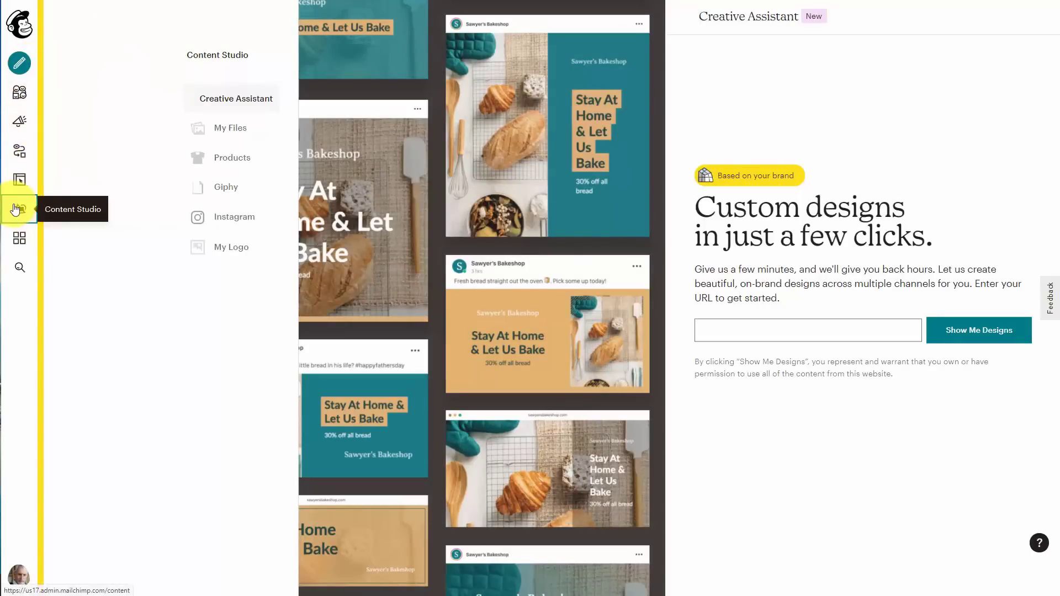
Step: Generate Creative Assistant designs from the pasted website URL and load more designs
{"action": "left_click", "coordinate": [18, 209]}
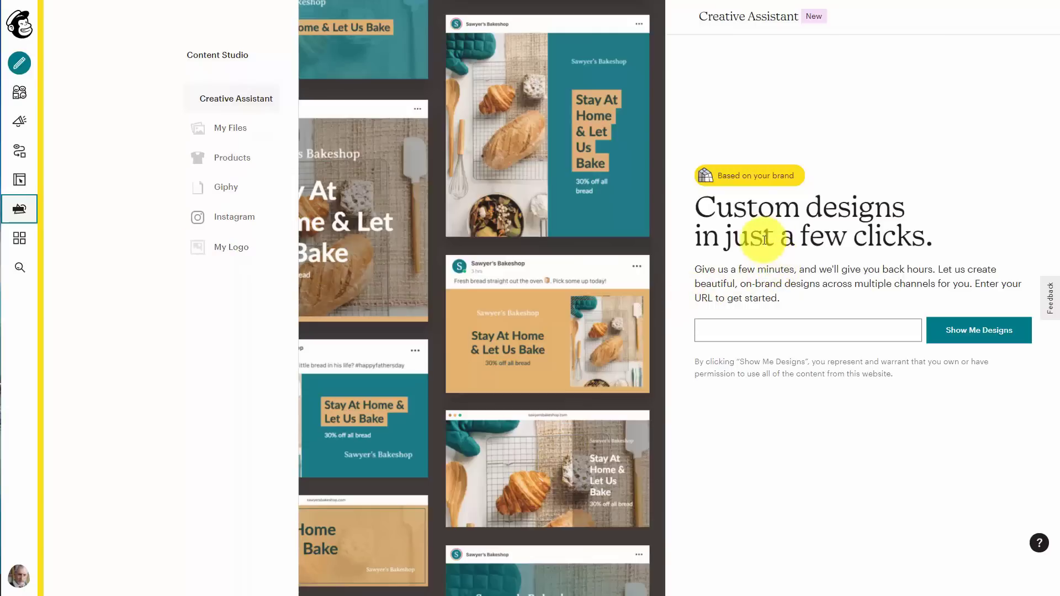
{"action": "left_click", "coordinate": [718, 323]}
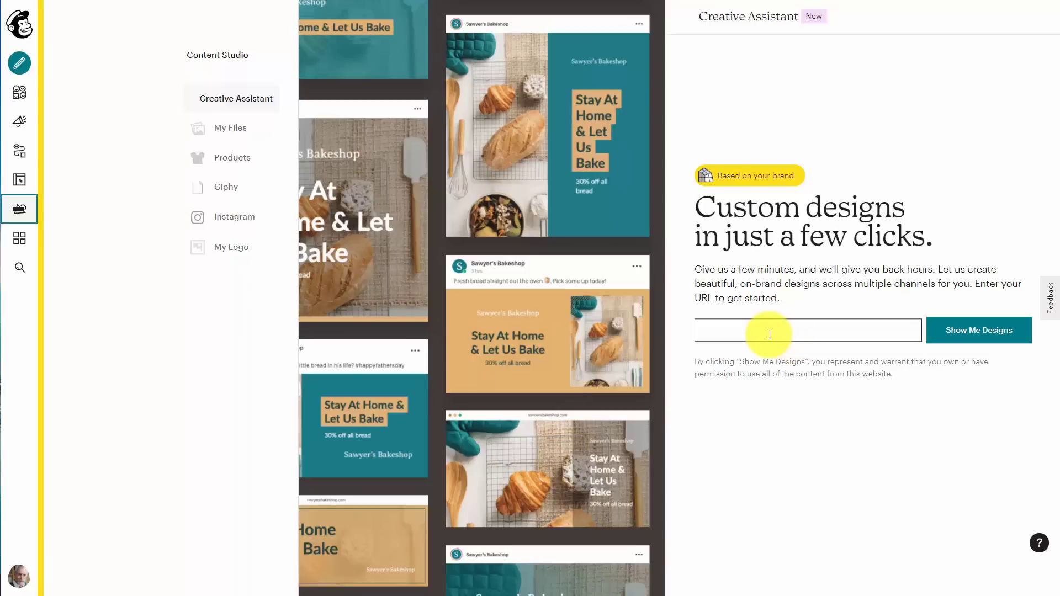
{"action": "key", "text": "F11"}
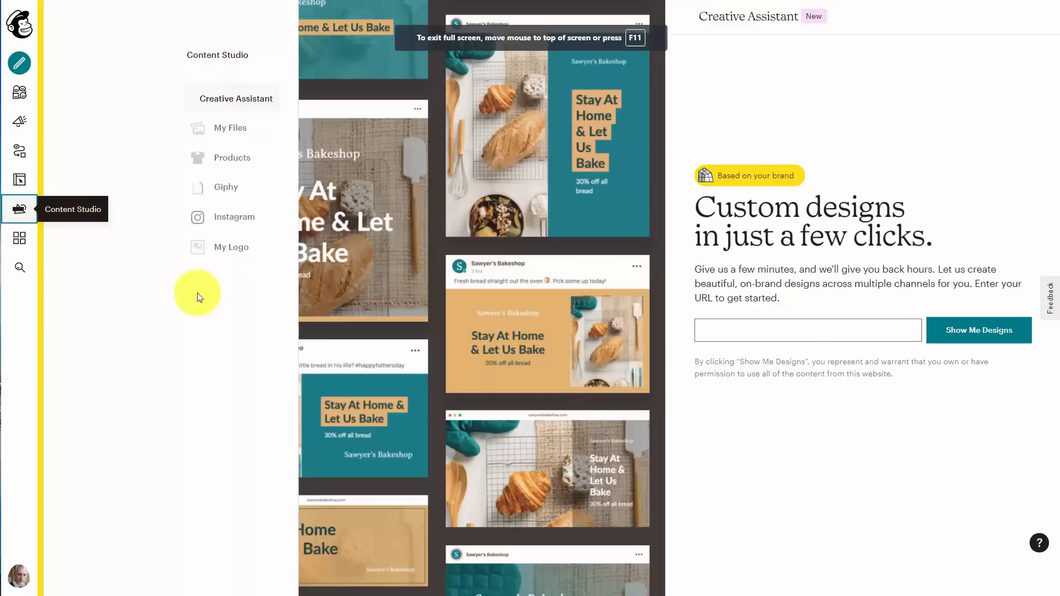
{"action": "left_click", "coordinate": [798, 331]}
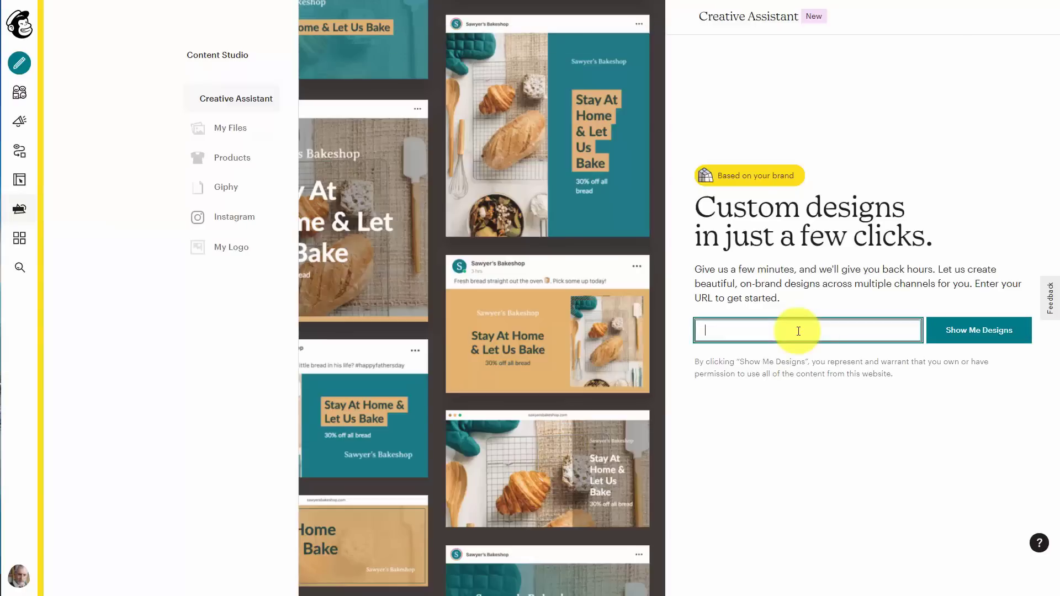
{"action": "key", "text": "ctrl+v"}
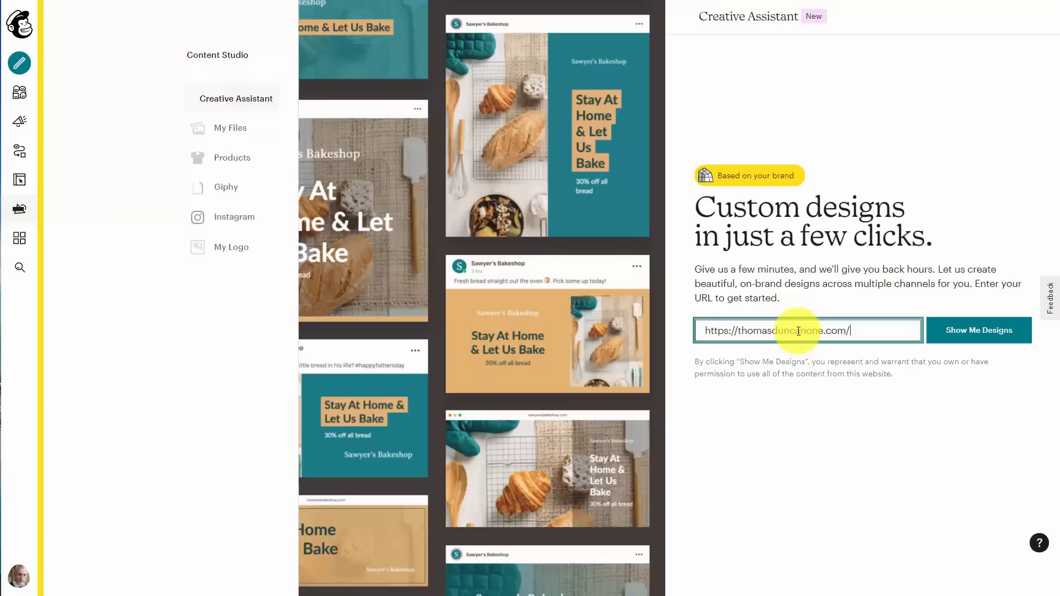
{"action": "key", "text": "Return"}
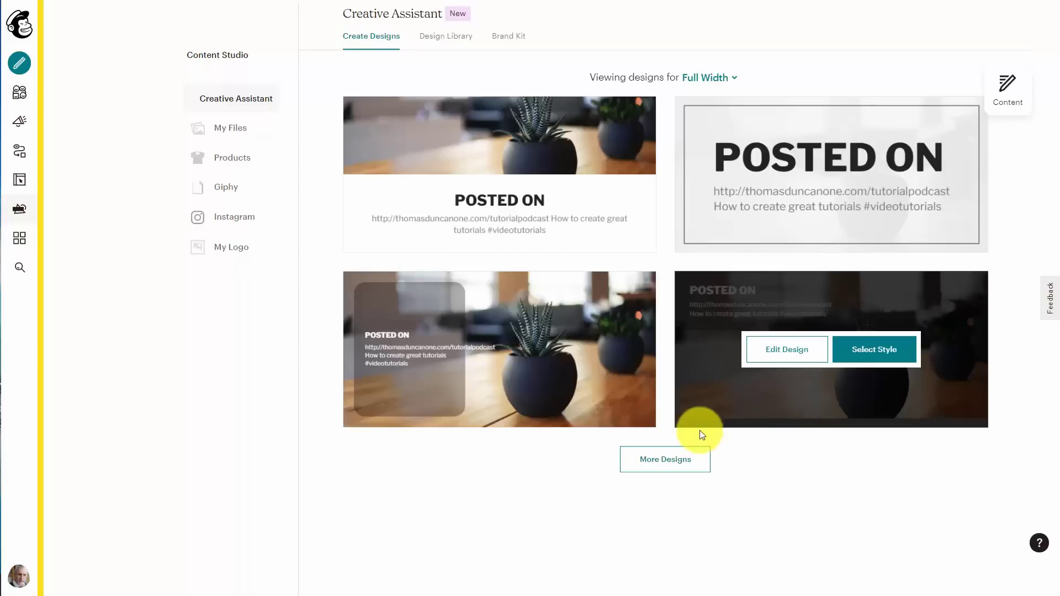
{"action": "left_click", "coordinate": [643, 459]}
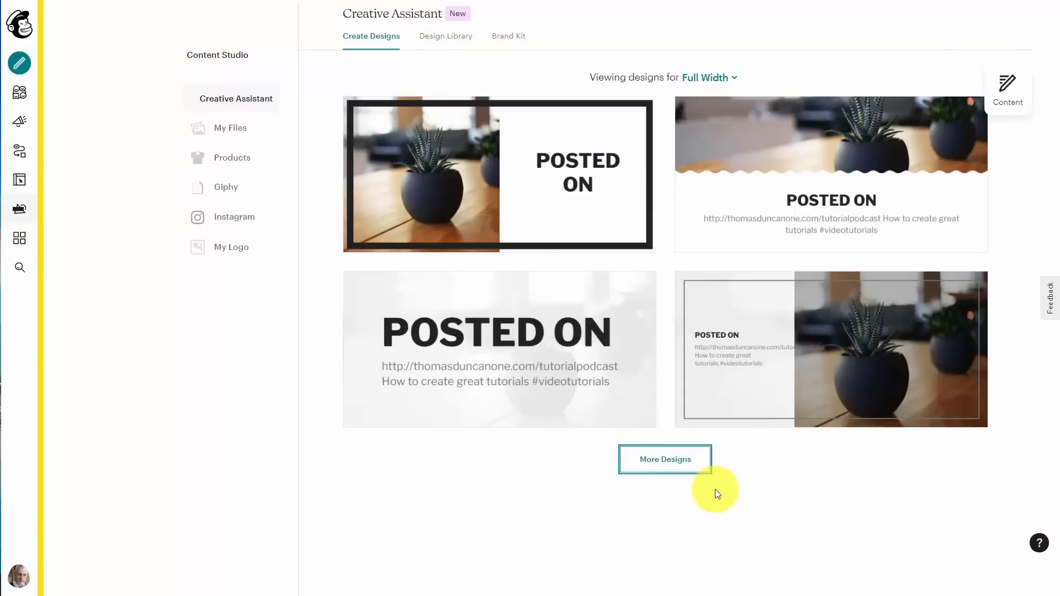
Step: Look over the Design Library and Brand Kit, then view My Files
{"action": "left_click", "coordinate": [457, 39]}
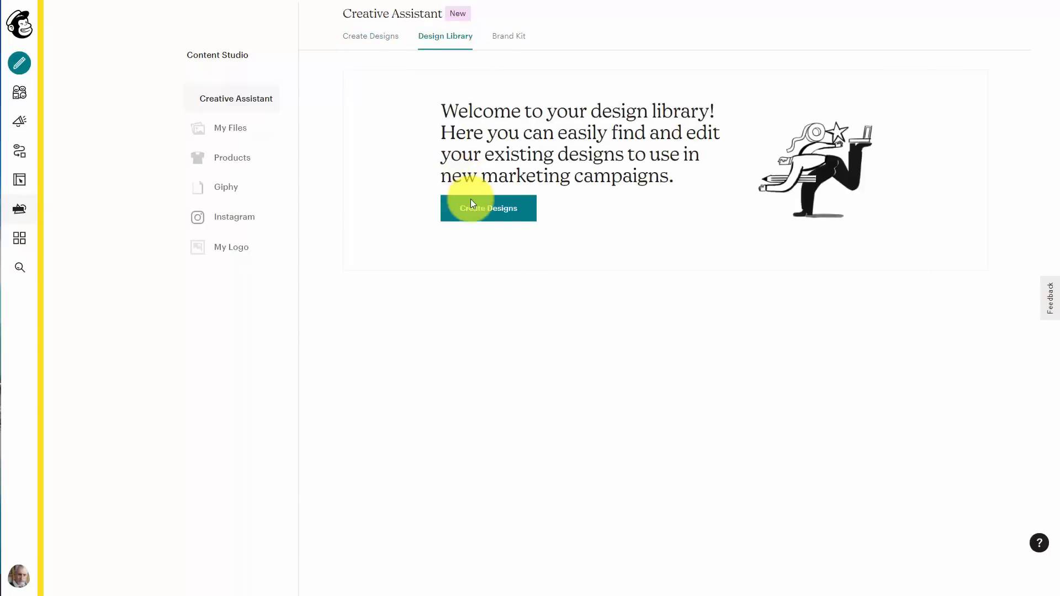
{"action": "left_click", "coordinate": [496, 220]}
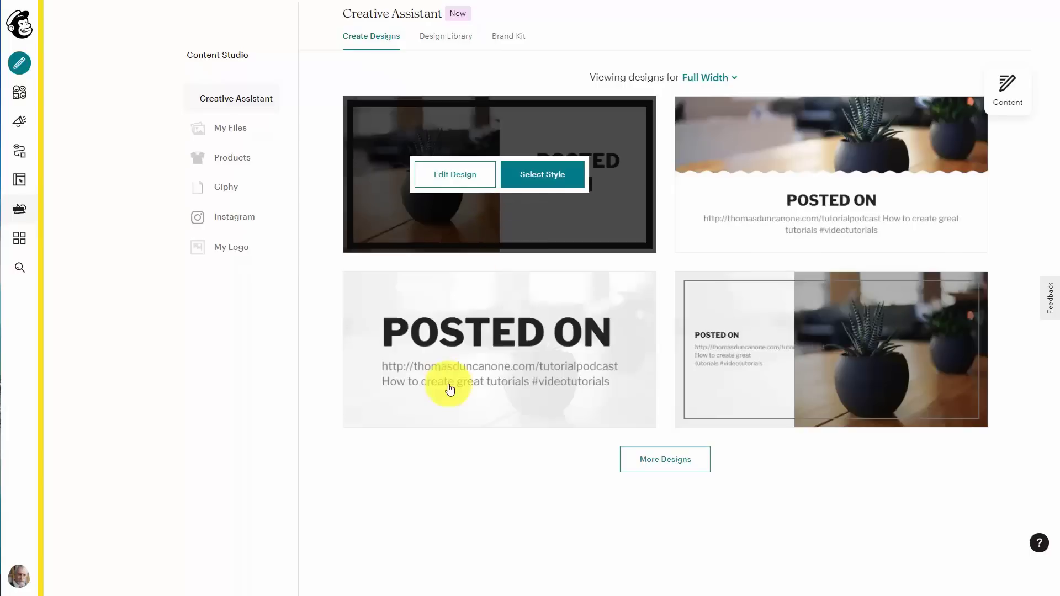
{"action": "left_click", "coordinate": [507, 39]}
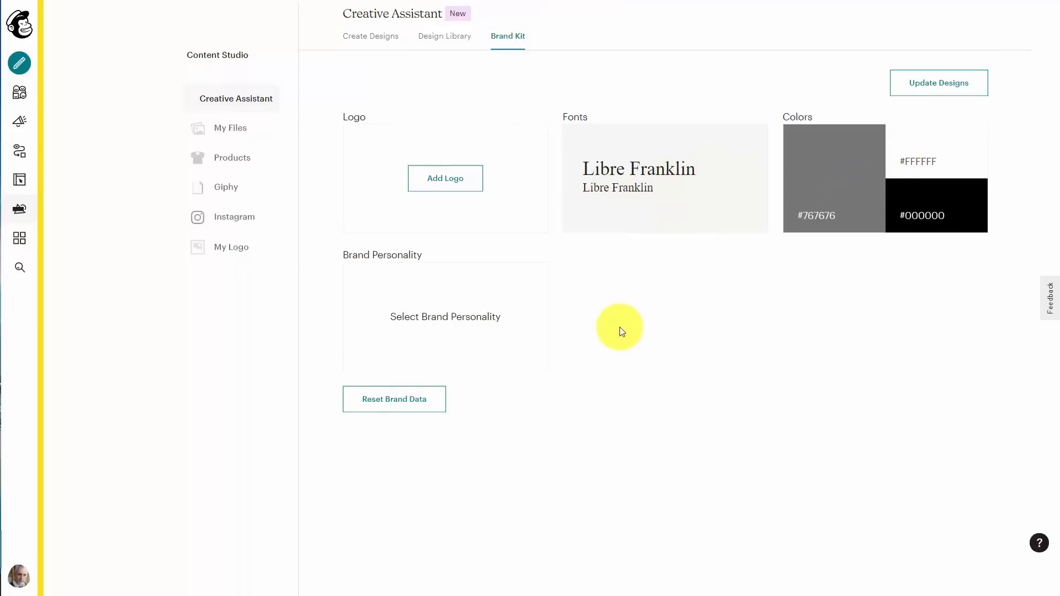
{"action": "left_click", "coordinate": [447, 55]}
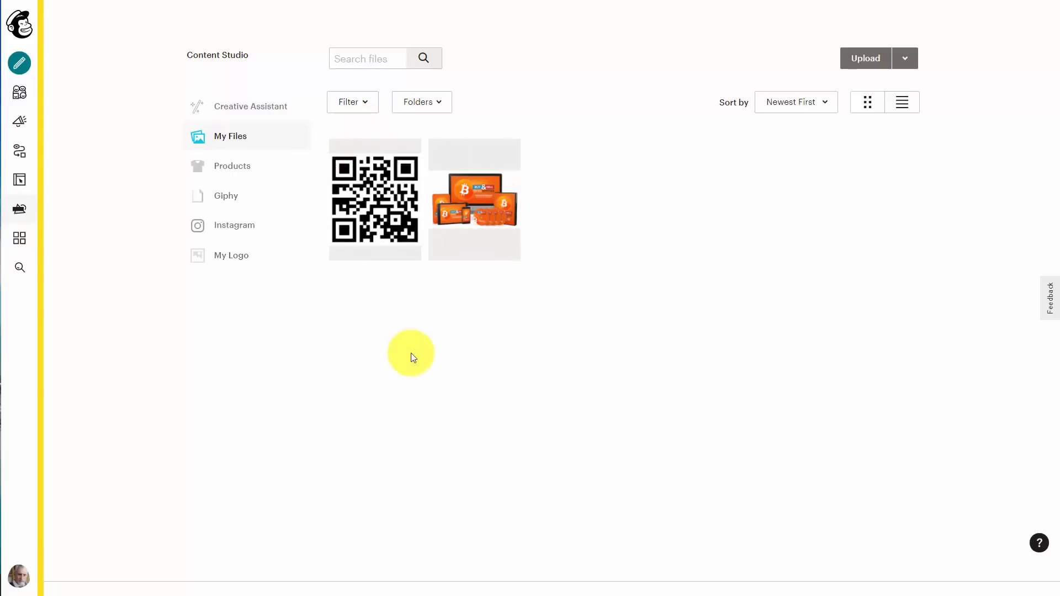
Step: Revisit the generated Creative Assistant designs and the Instagram image source, then go to Integrations
{"action": "left_click", "coordinate": [249, 106]}
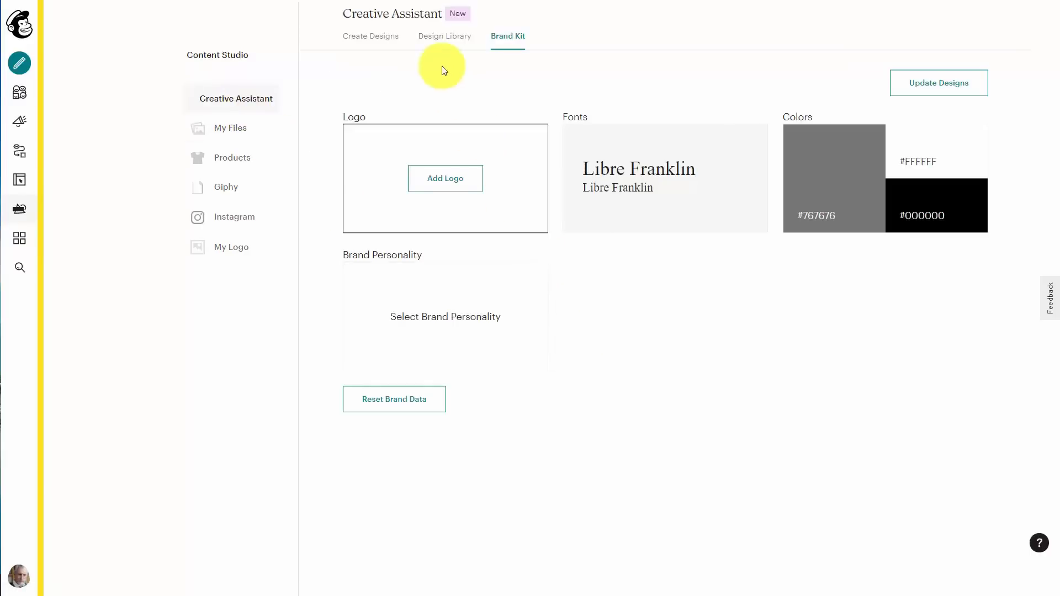
{"action": "left_click", "coordinate": [370, 37]}
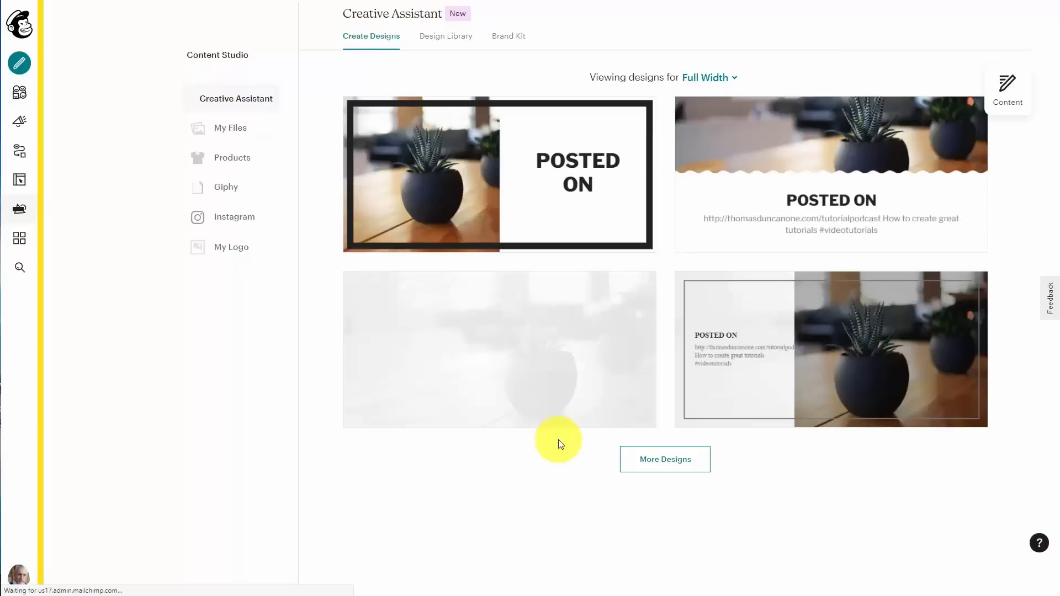
{"action": "left_click", "coordinate": [206, 186]}
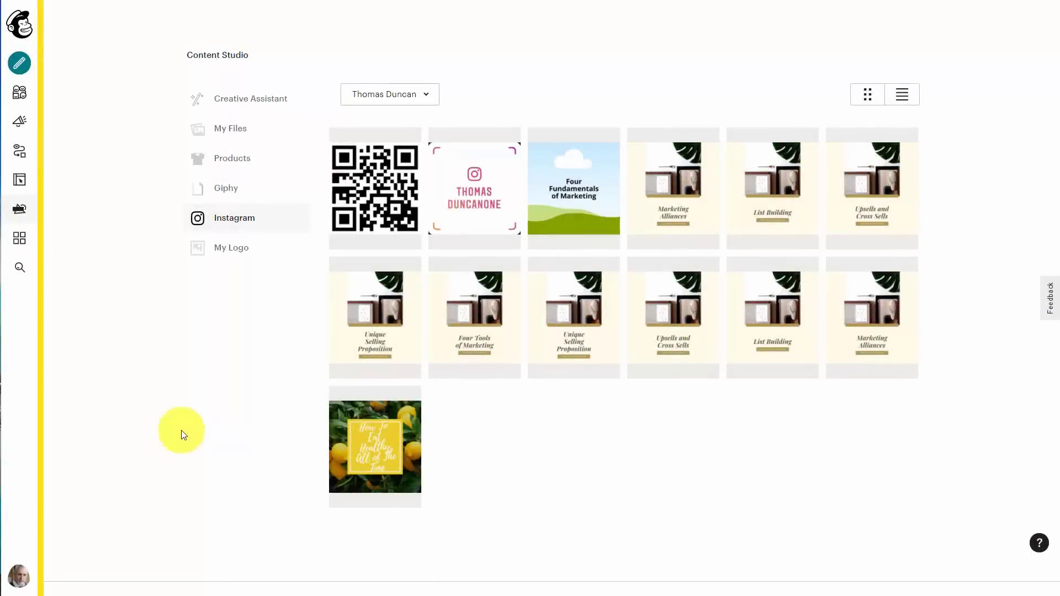
{"action": "left_click", "coordinate": [18, 245]}
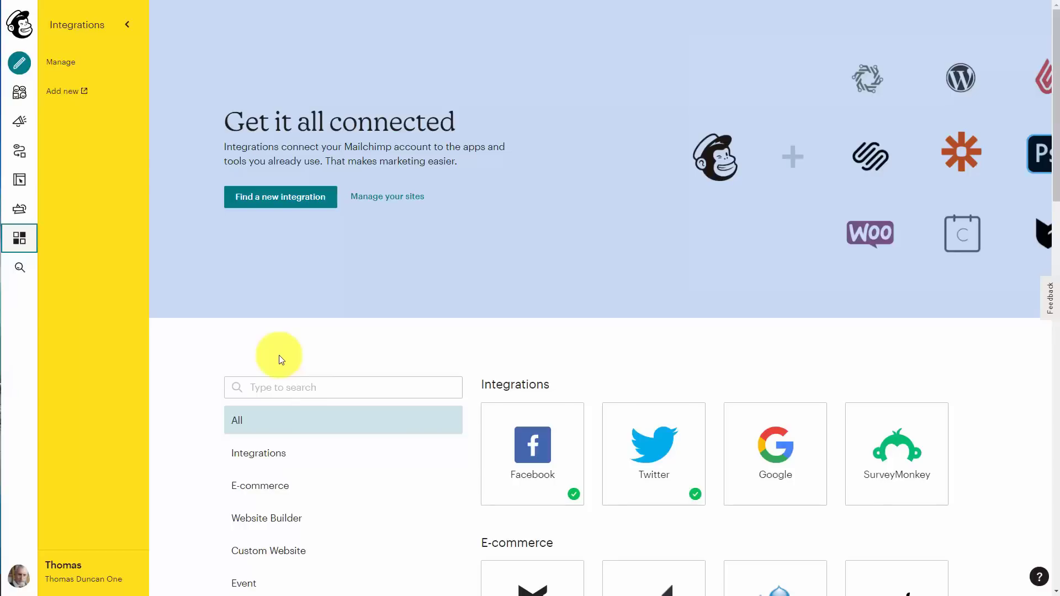
Step: Check the Facebook integration's Page dropdown without changes and return to the Integrations catalogue
{"action": "scroll", "coordinate": [280, 355], "scroll_direction": "down", "scroll_amount": 5}
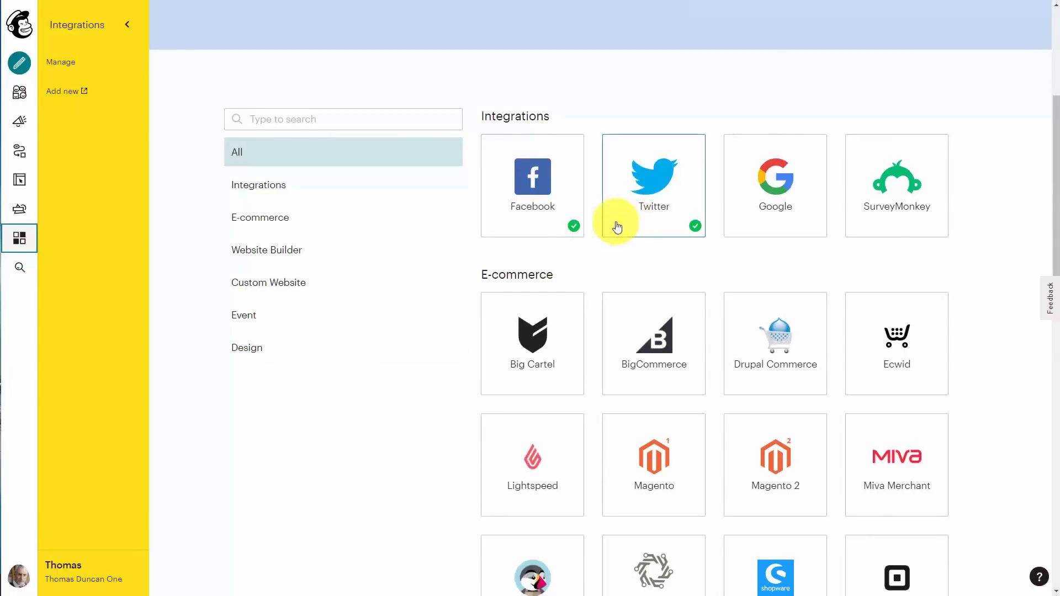
{"action": "scroll", "coordinate": [304, 215], "scroll_direction": "down", "scroll_amount": 1}
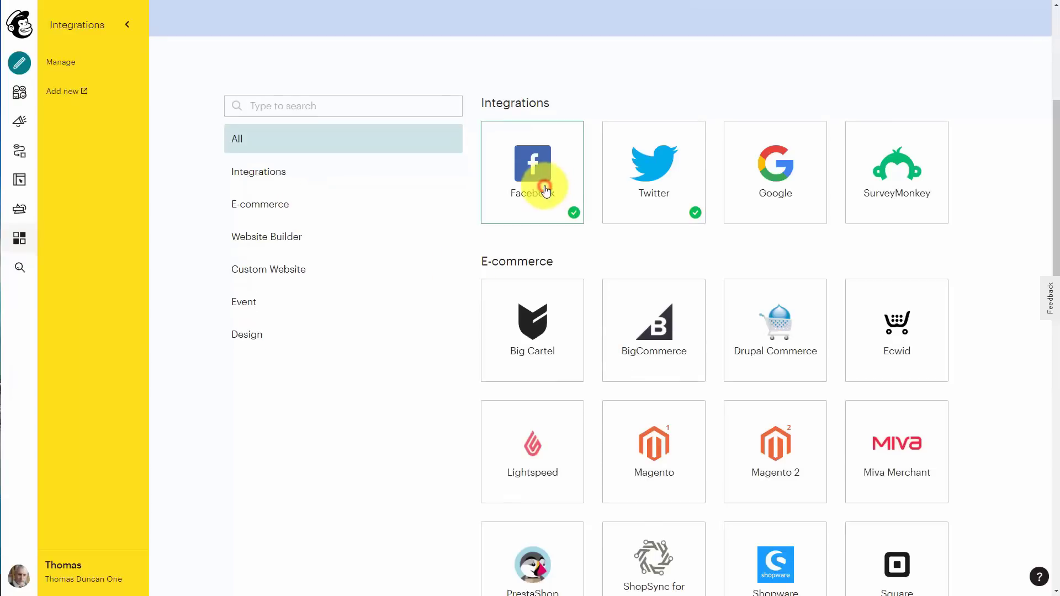
{"action": "left_click", "coordinate": [545, 192]}
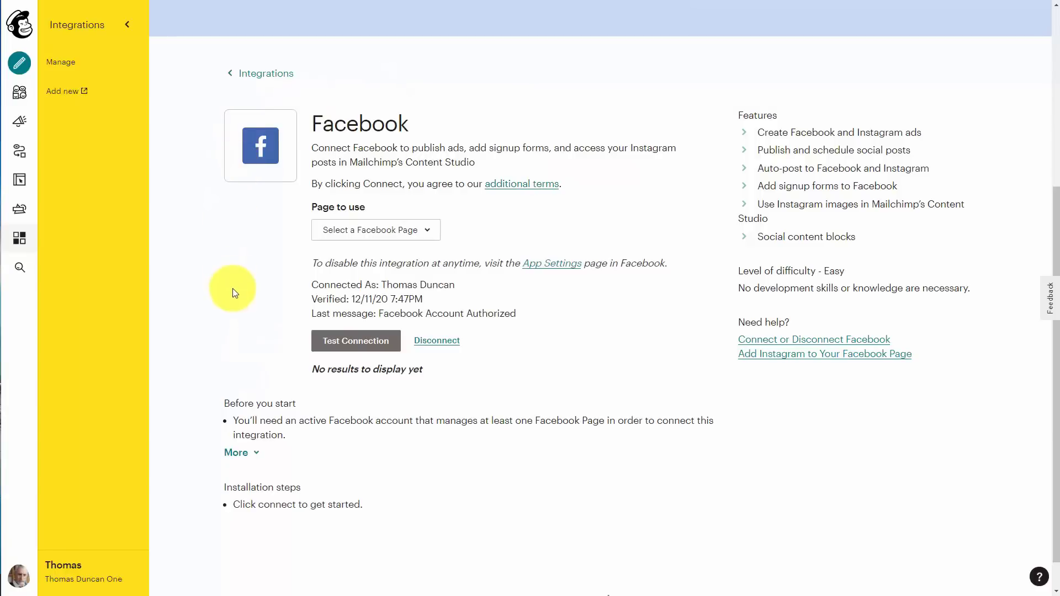
{"action": "left_click", "coordinate": [432, 231]}
{"action": "left_click", "coordinate": [430, 233]}
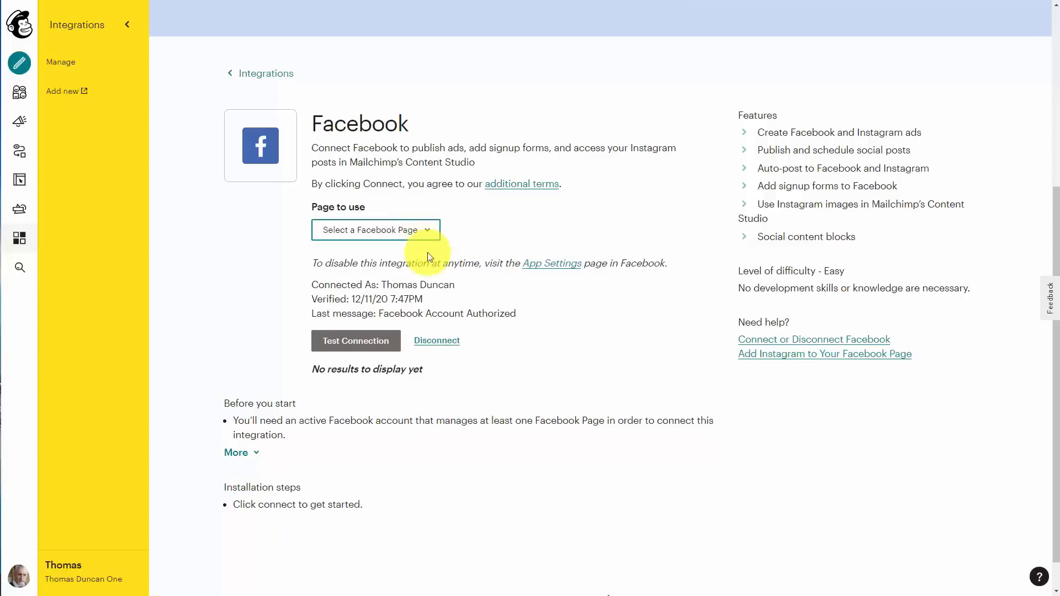
{"action": "left_click", "coordinate": [438, 343]}
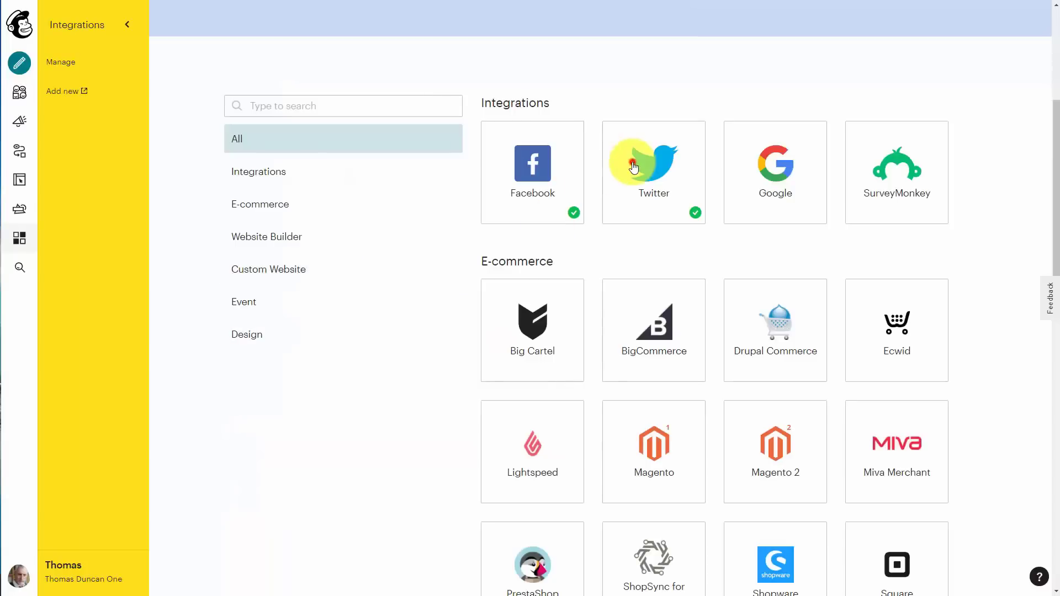
{"action": "left_click", "coordinate": [634, 161]}
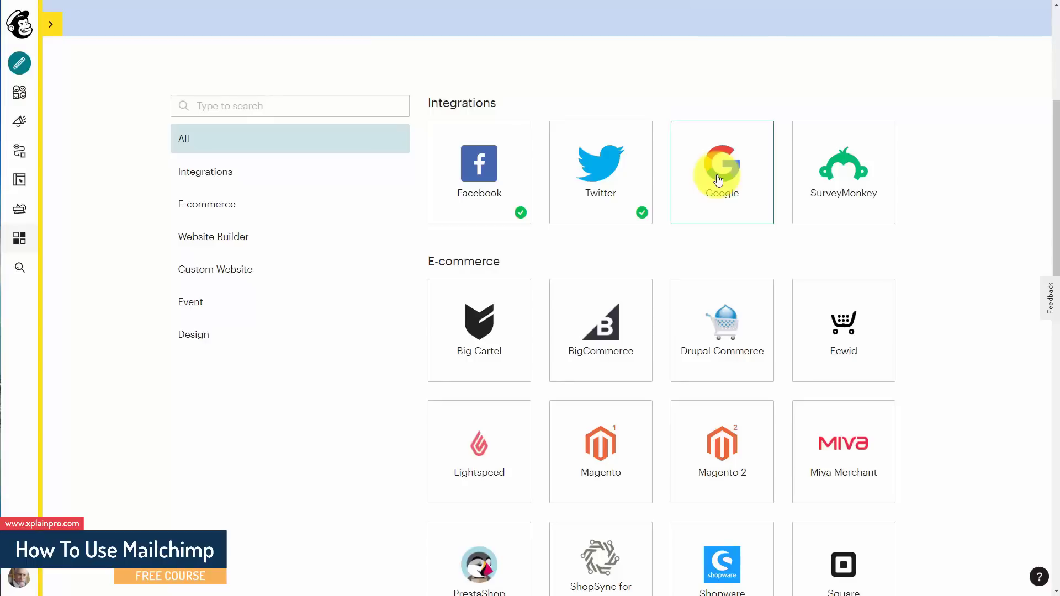
Step: Connect the Google integration and scroll down to the Event integrations
{"action": "left_click", "coordinate": [718, 179]}
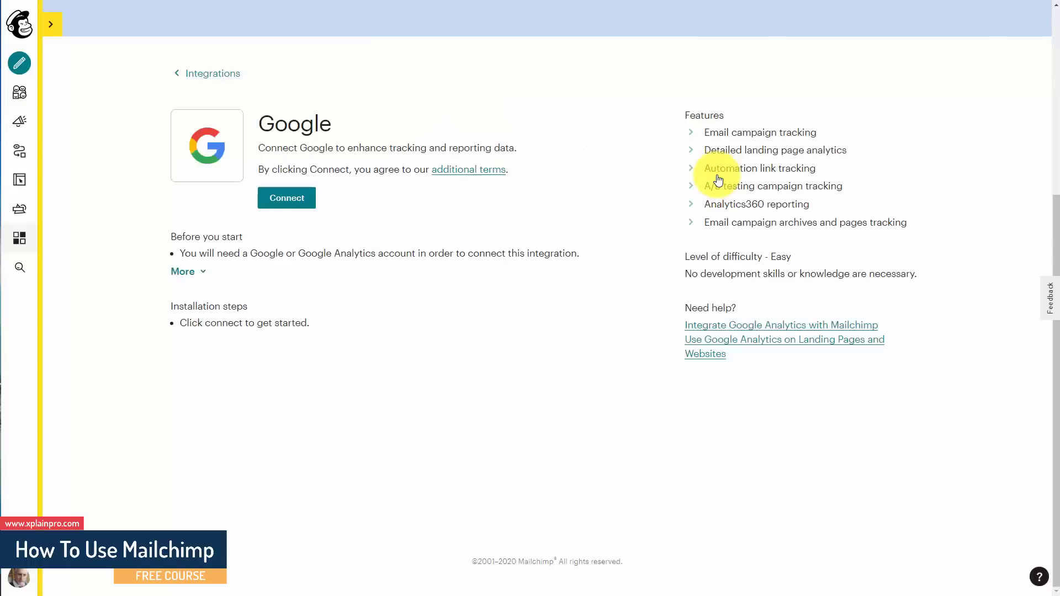
{"action": "left_click", "coordinate": [286, 199]}
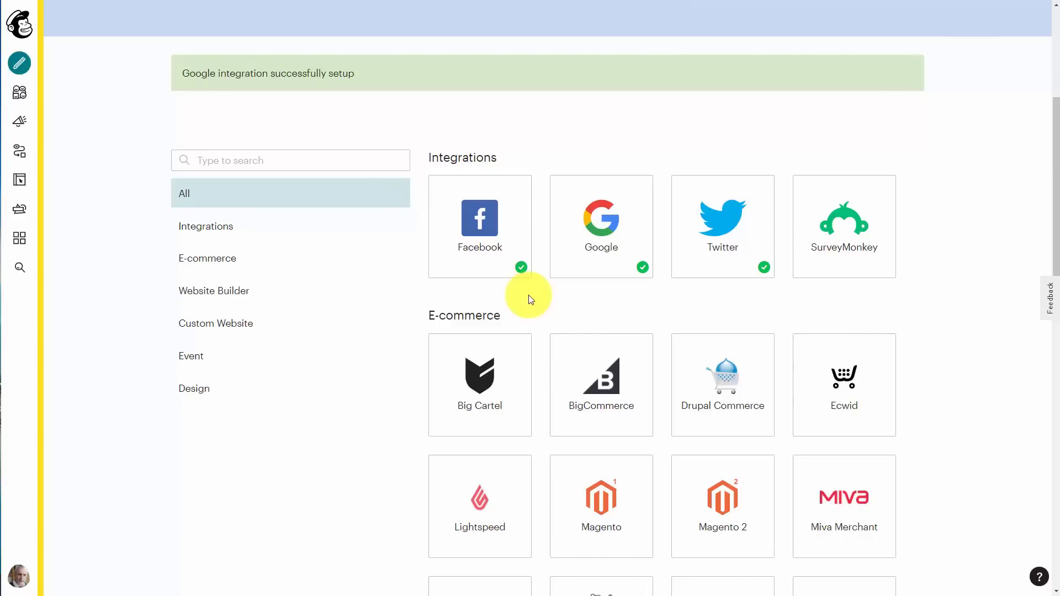
{"action": "scroll", "coordinate": [531, 298], "scroll_direction": "down", "scroll_amount": 20}
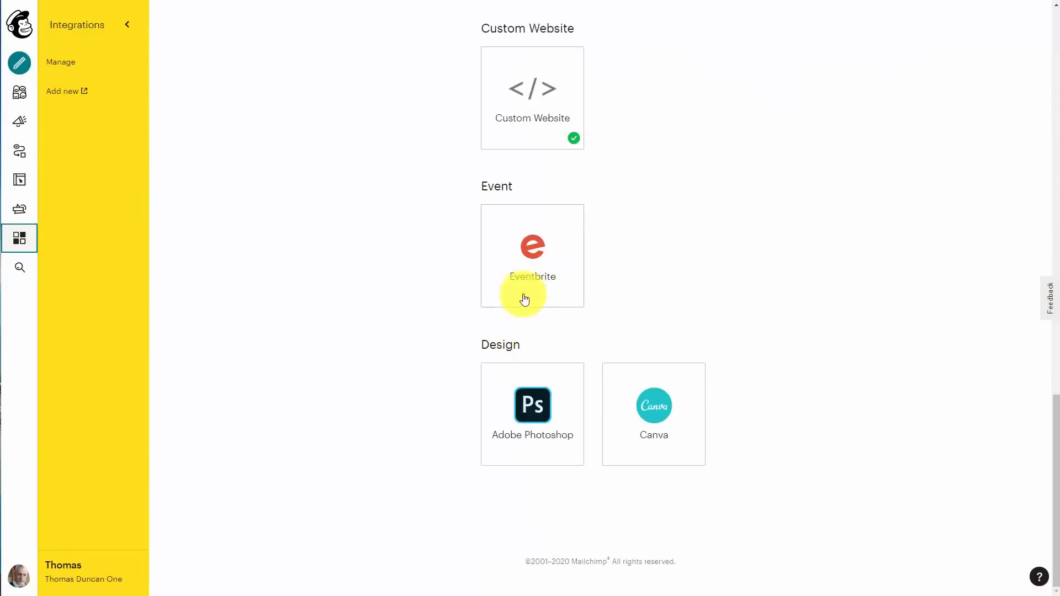
Step: Open the Eventbrite integration and start connecting a new Eventbrite site
{"action": "left_click", "coordinate": [532, 259]}
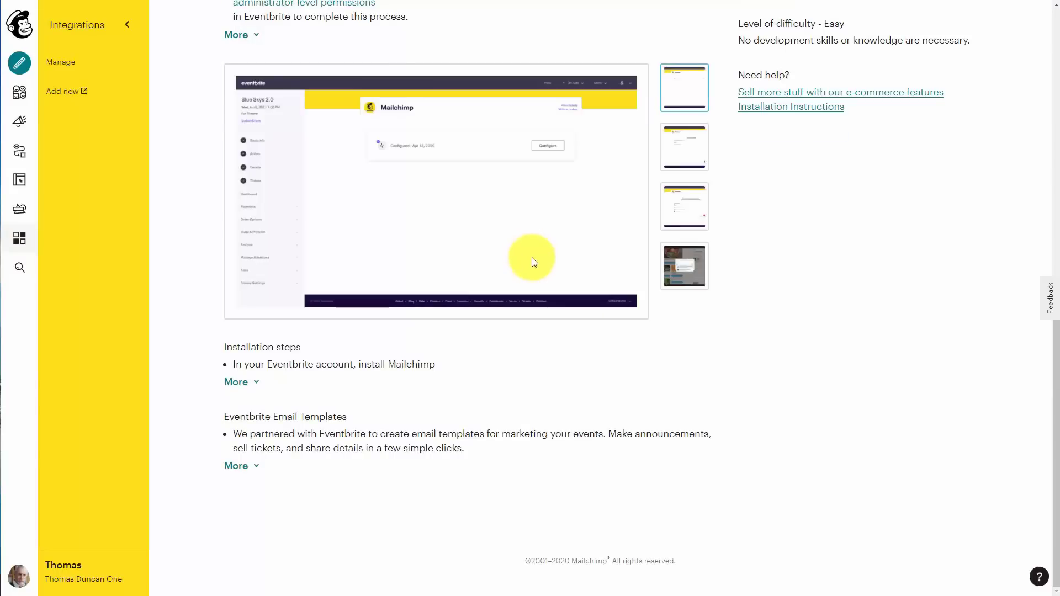
{"action": "scroll", "coordinate": [532, 257], "scroll_direction": "up", "scroll_amount": 5}
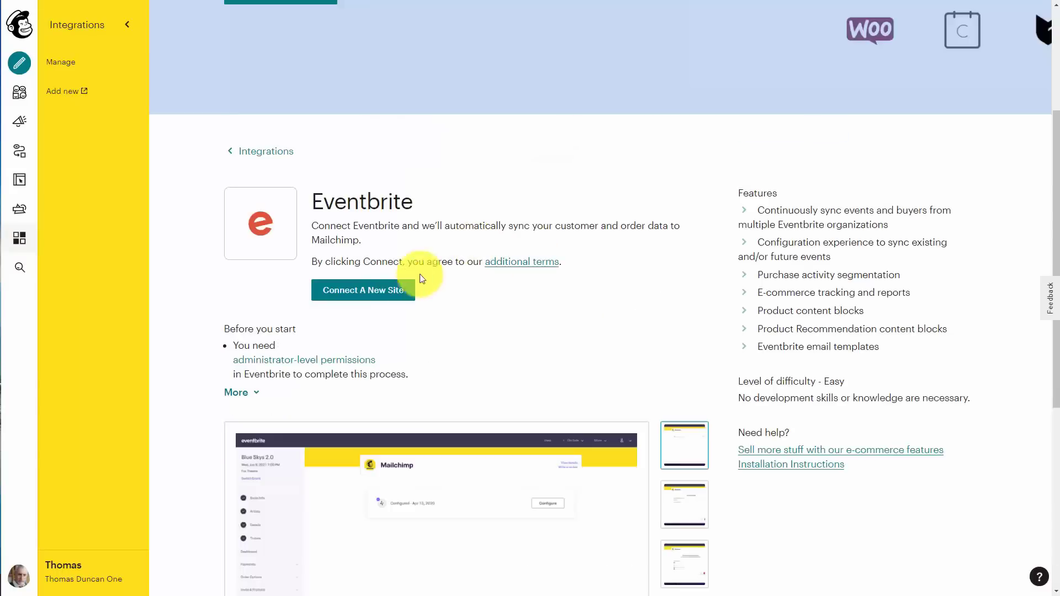
{"action": "left_click", "coordinate": [366, 297]}
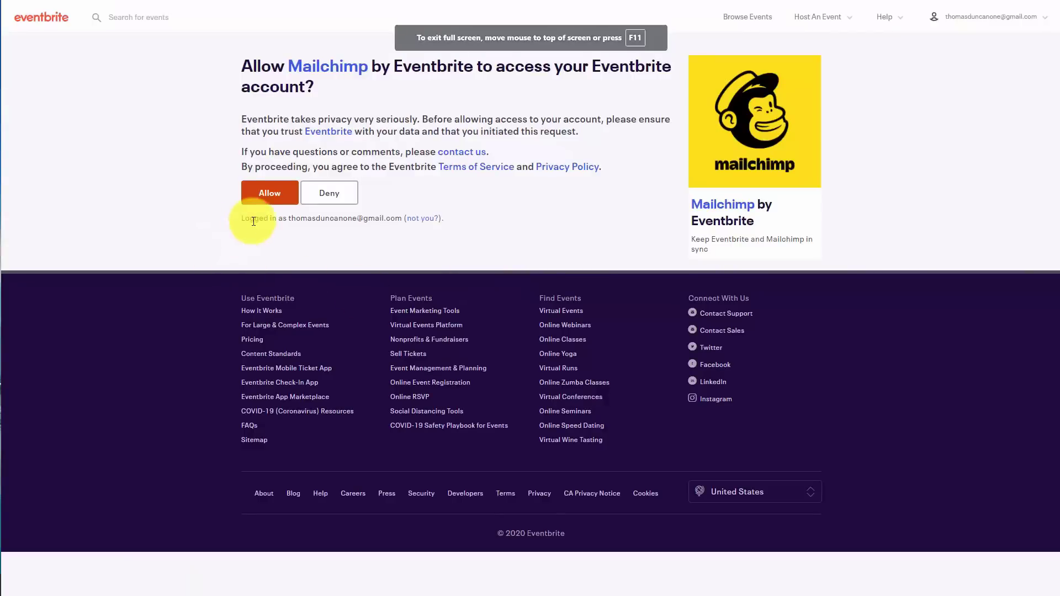
Step: Allow Eventbrite access, sync all events and past buyers, and target the Video Tutorials list
{"action": "left_click", "coordinate": [264, 198]}
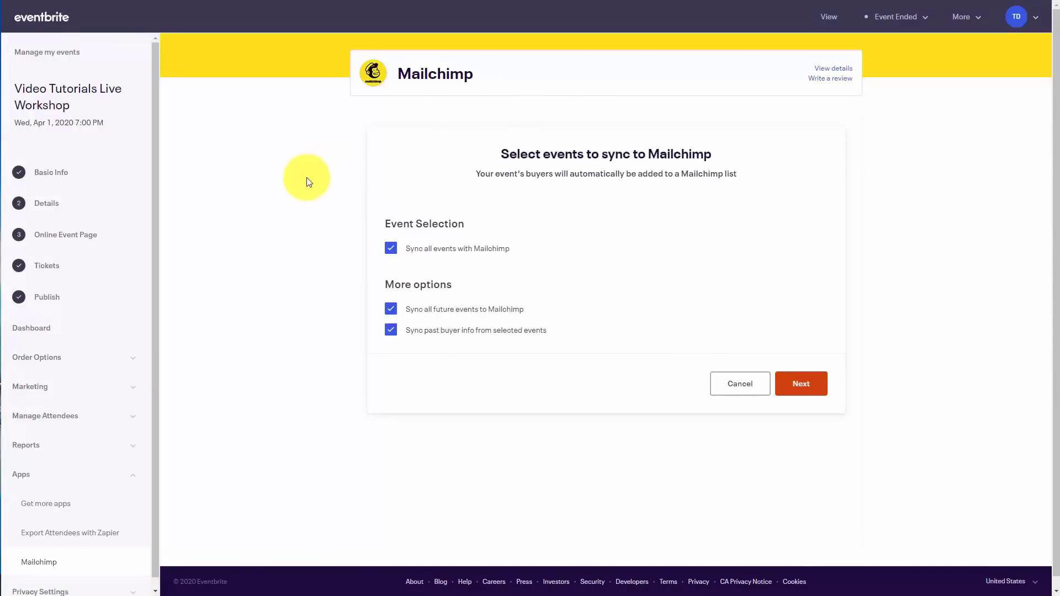
{"action": "left_click", "coordinate": [803, 381]}
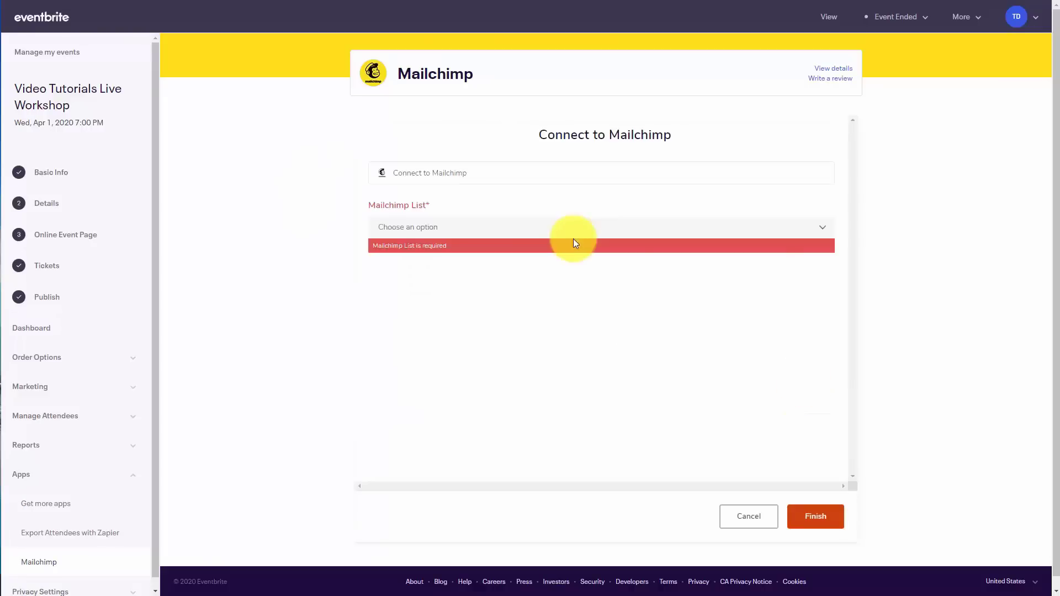
{"action": "left_click", "coordinate": [822, 223]}
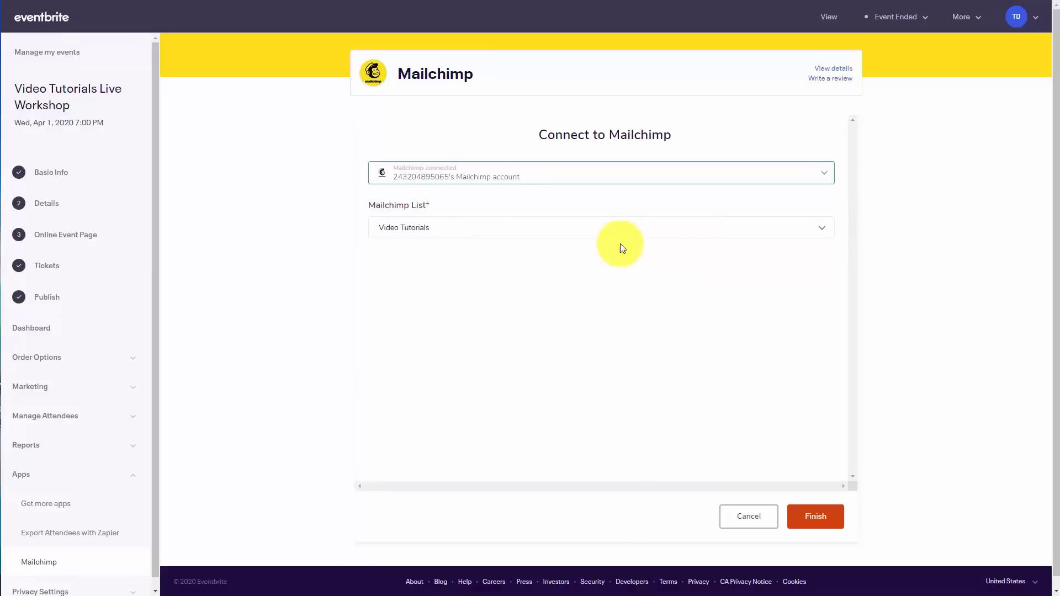
{"action": "left_click", "coordinate": [810, 517]}
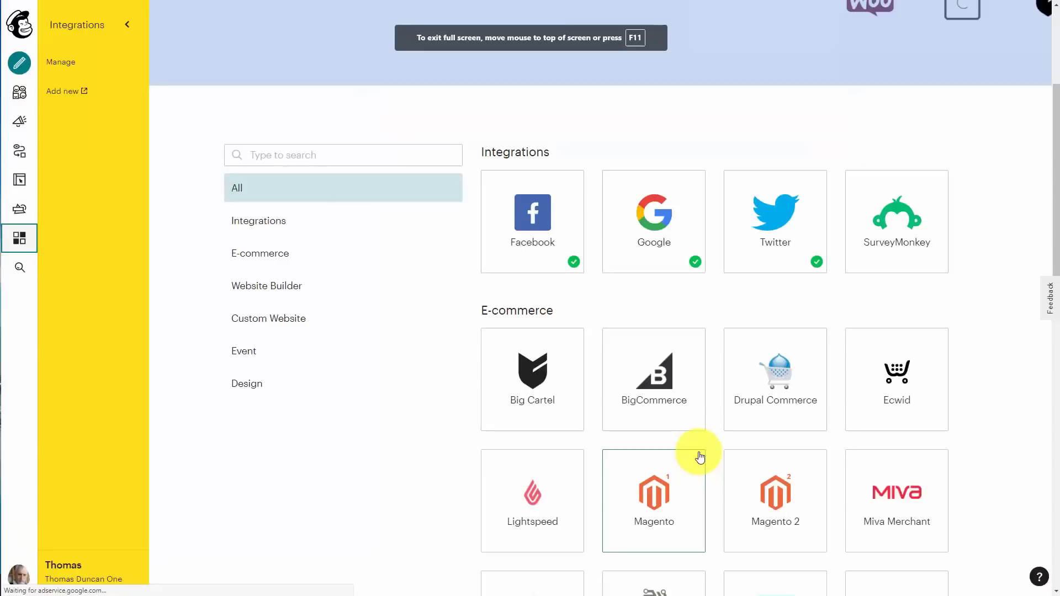
Step: Open the Canva tile in the Design integrations section and choose Connect A New Site
{"action": "scroll", "coordinate": [556, 273], "scroll_direction": "down", "scroll_amount": 3}
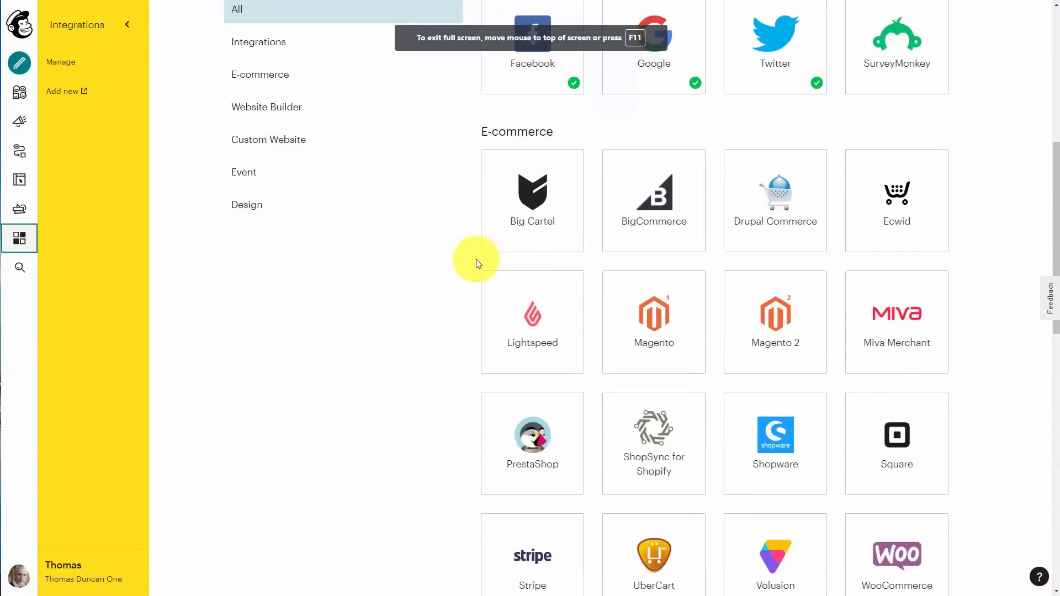
{"action": "scroll", "coordinate": [459, 261], "scroll_direction": "down", "scroll_amount": 6}
{"action": "scroll", "coordinate": [459, 261], "scroll_direction": "down", "scroll_amount": 4}
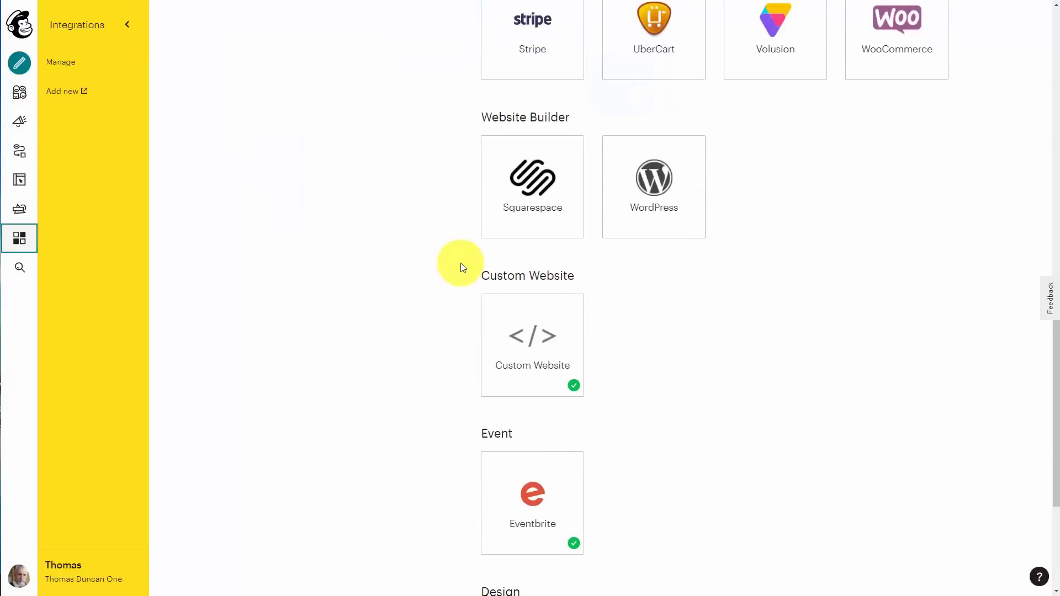
{"action": "scroll", "coordinate": [462, 267], "scroll_direction": "down", "scroll_amount": 5}
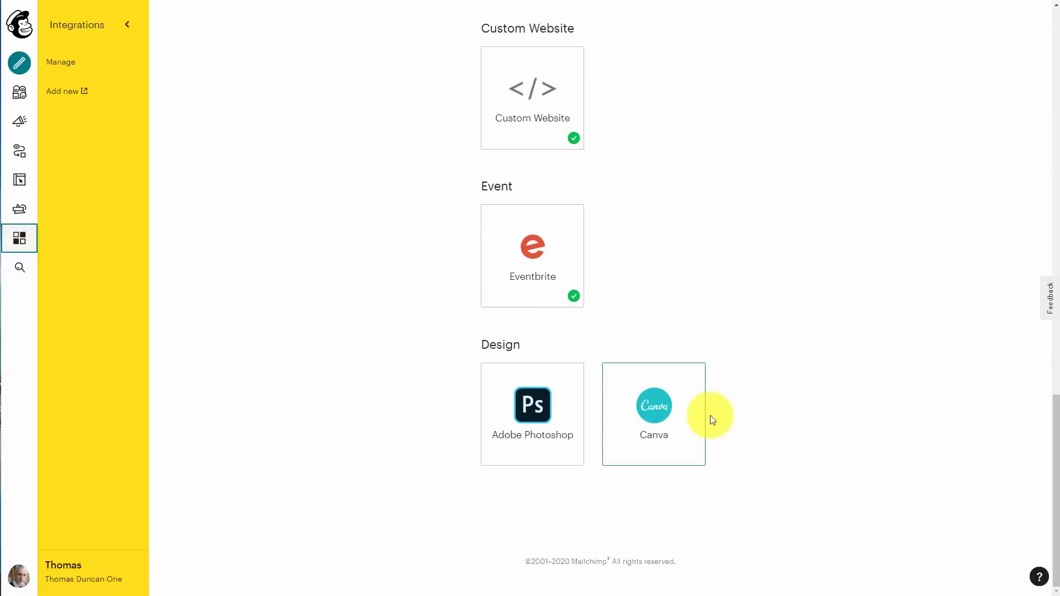
{"action": "left_click", "coordinate": [653, 407]}
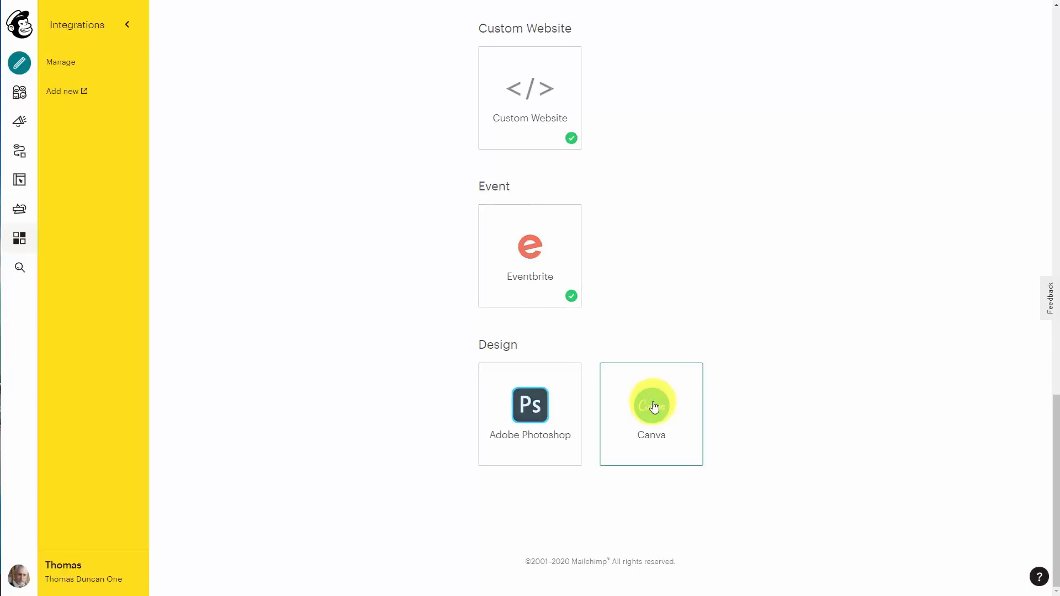
{"action": "scroll", "coordinate": [653, 407], "scroll_direction": "up", "scroll_amount": 6}
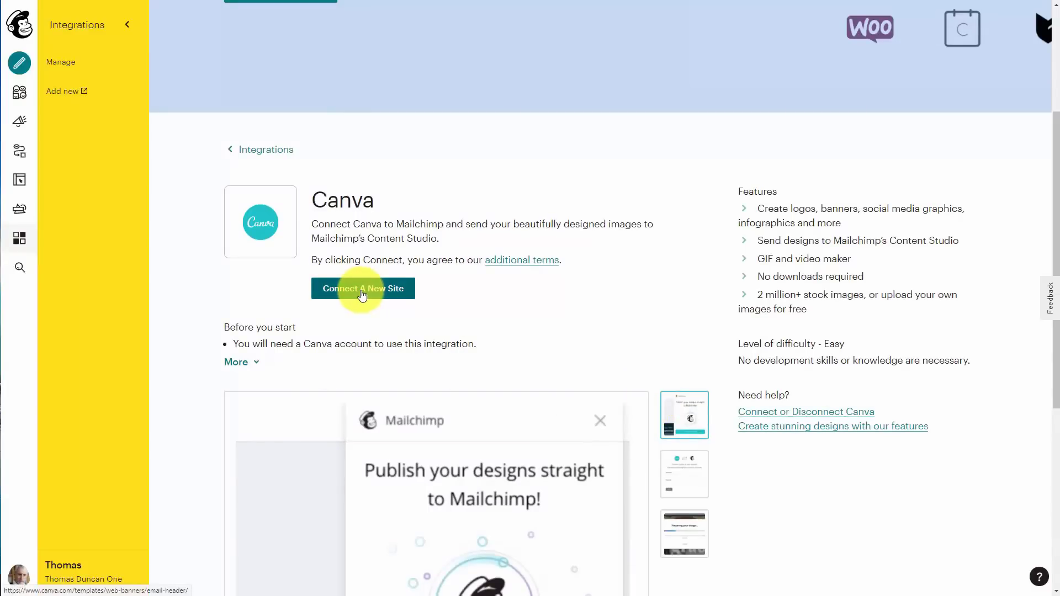
{"action": "left_click", "coordinate": [369, 296]}
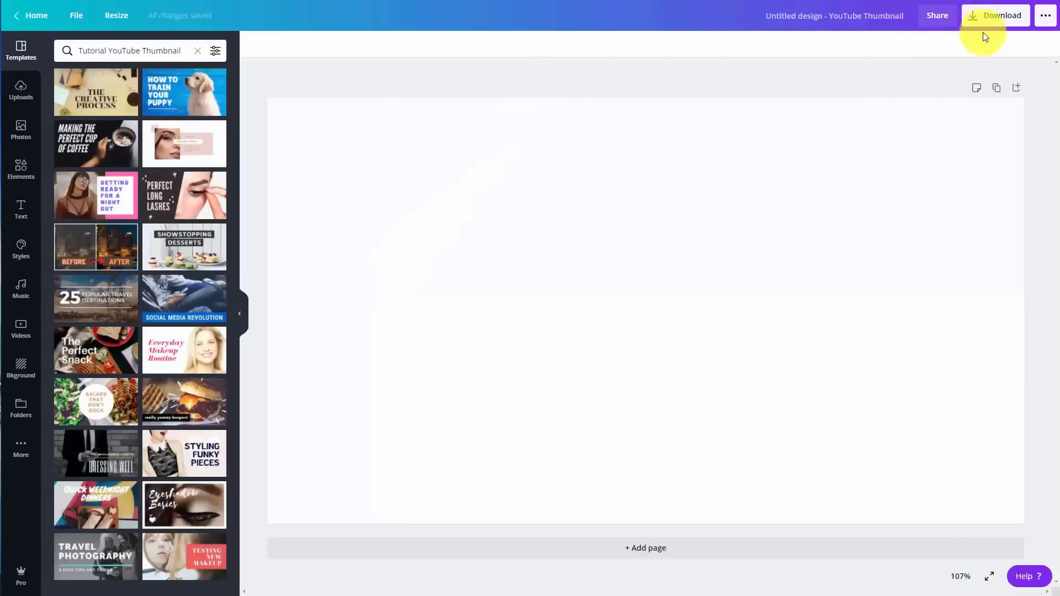
Step: Choose Mailchimp under Canva's Share menu, connect it, log in and allow Canva access
{"action": "left_click", "coordinate": [1044, 15]}
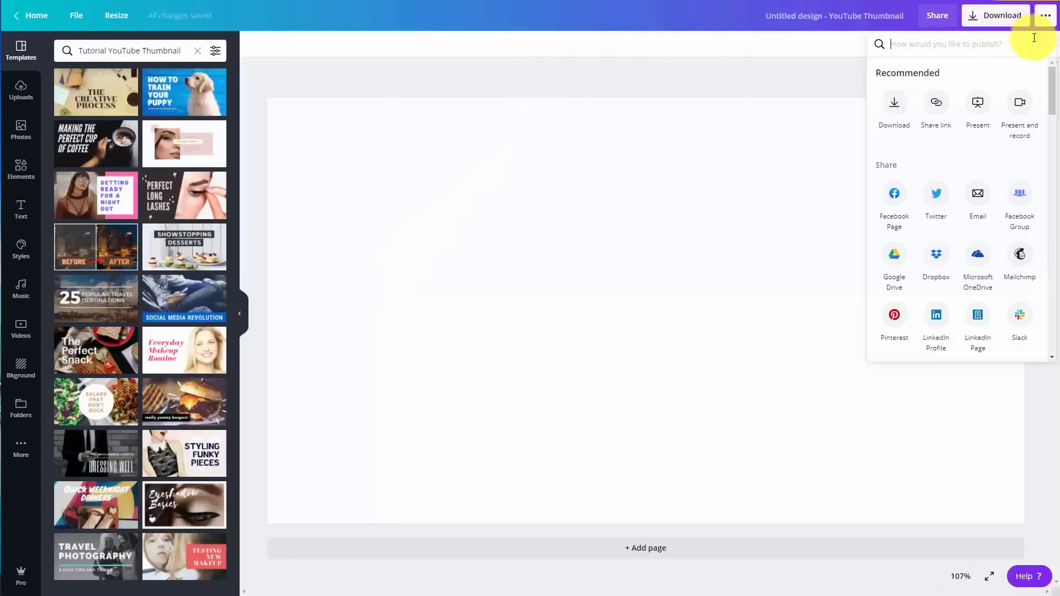
{"action": "scroll", "coordinate": [976, 168], "scroll_direction": "down", "scroll_amount": 2}
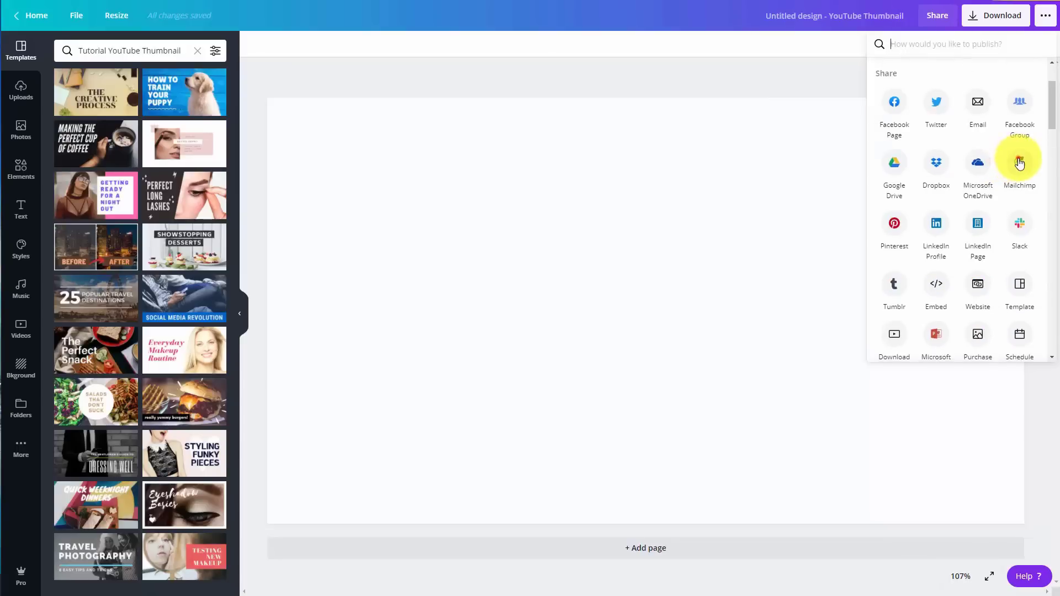
{"action": "left_click", "coordinate": [1019, 162]}
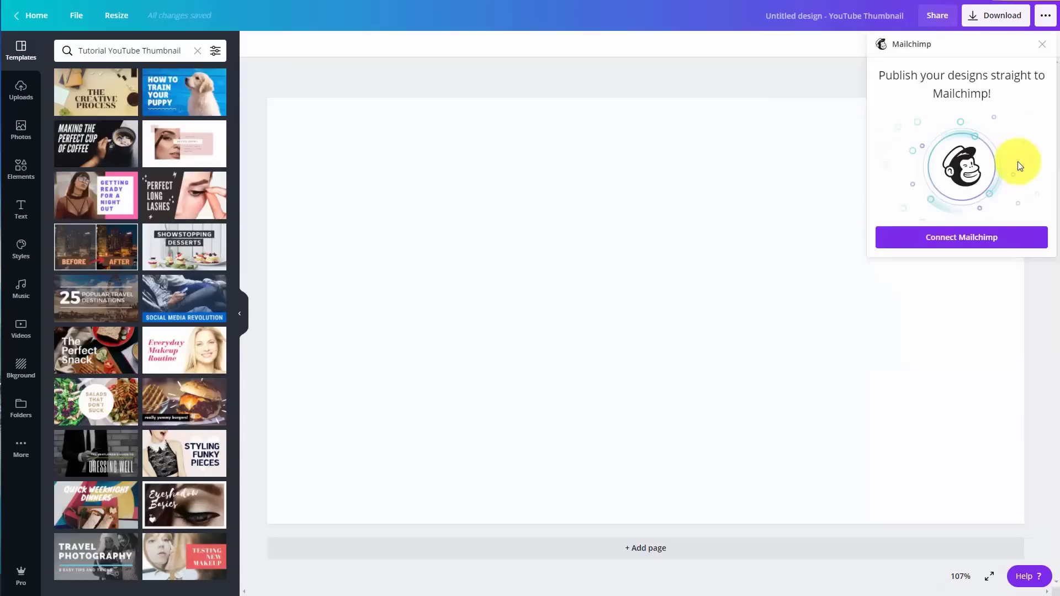
{"action": "left_click", "coordinate": [969, 242]}
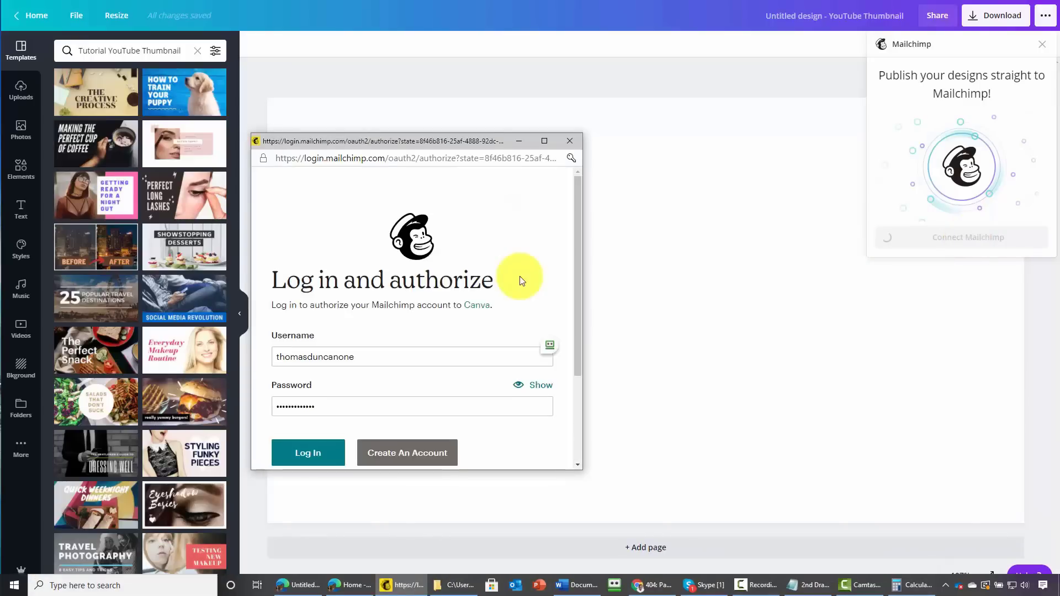
{"action": "scroll", "coordinate": [436, 329], "scroll_direction": "down", "scroll_amount": 1}
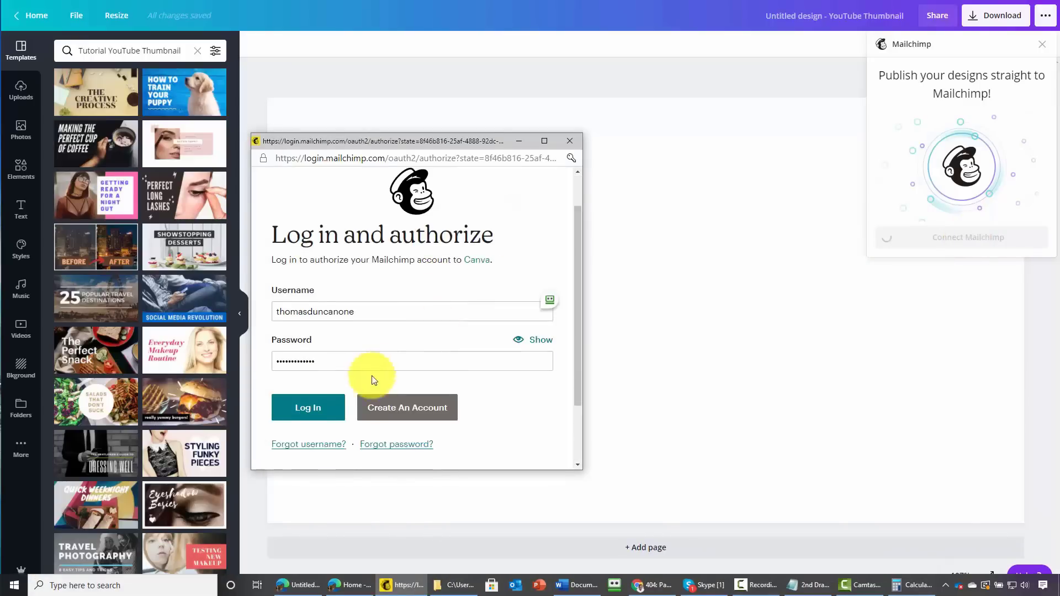
{"action": "left_click", "coordinate": [307, 411]}
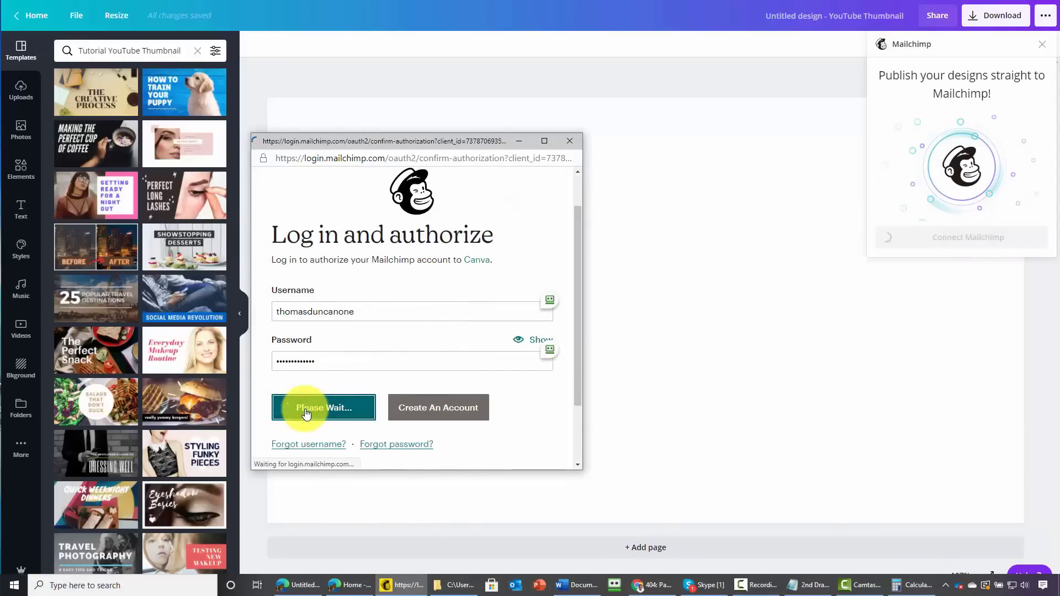
{"action": "scroll", "coordinate": [473, 326], "scroll_direction": "down", "scroll_amount": 3}
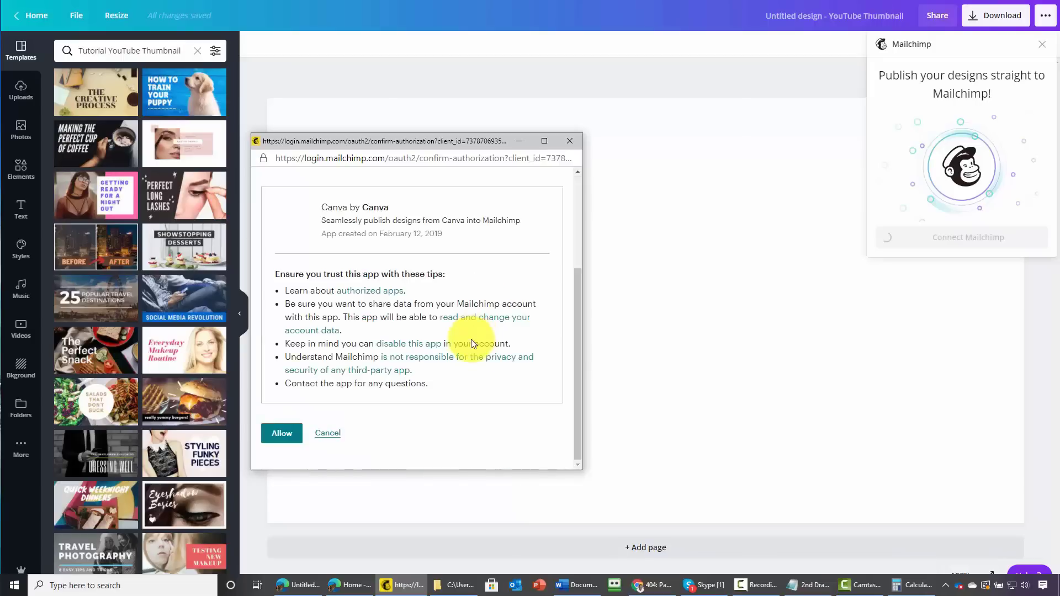
{"action": "left_click", "coordinate": [282, 435]}
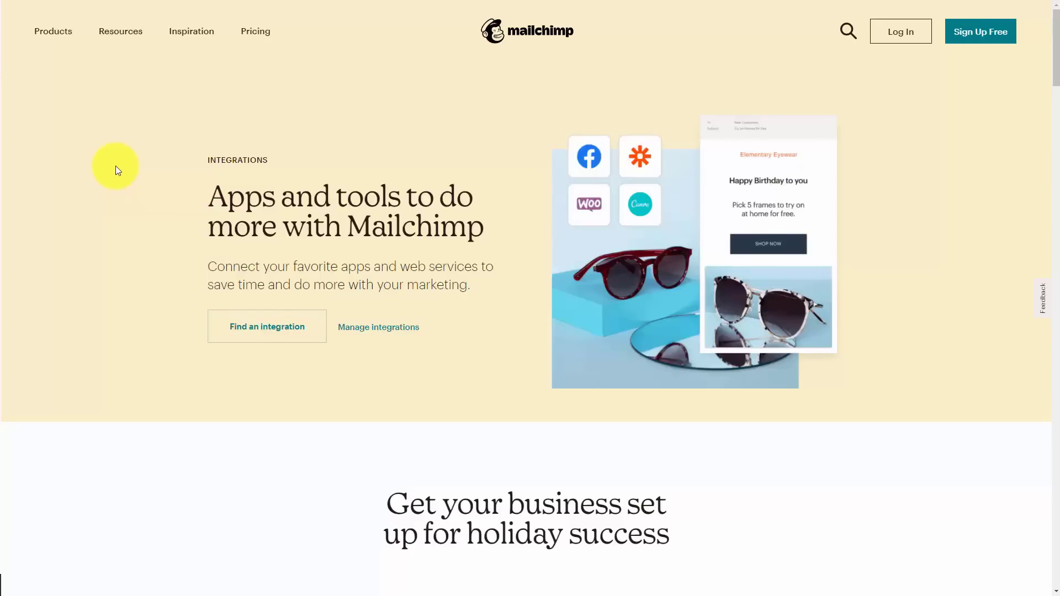
{"action": "scroll", "coordinate": [115, 166], "scroll_direction": "down", "scroll_amount": 15}
{"action": "scroll", "coordinate": [115, 165], "scroll_direction": "down", "scroll_amount": 15}
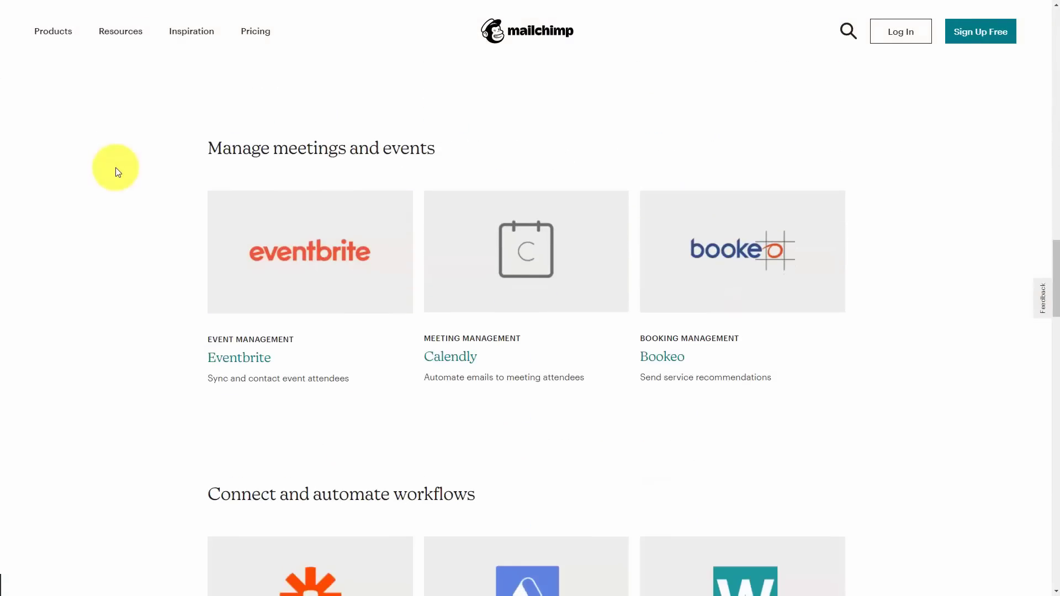
{"action": "scroll", "coordinate": [115, 171], "scroll_direction": "down", "scroll_amount": 5}
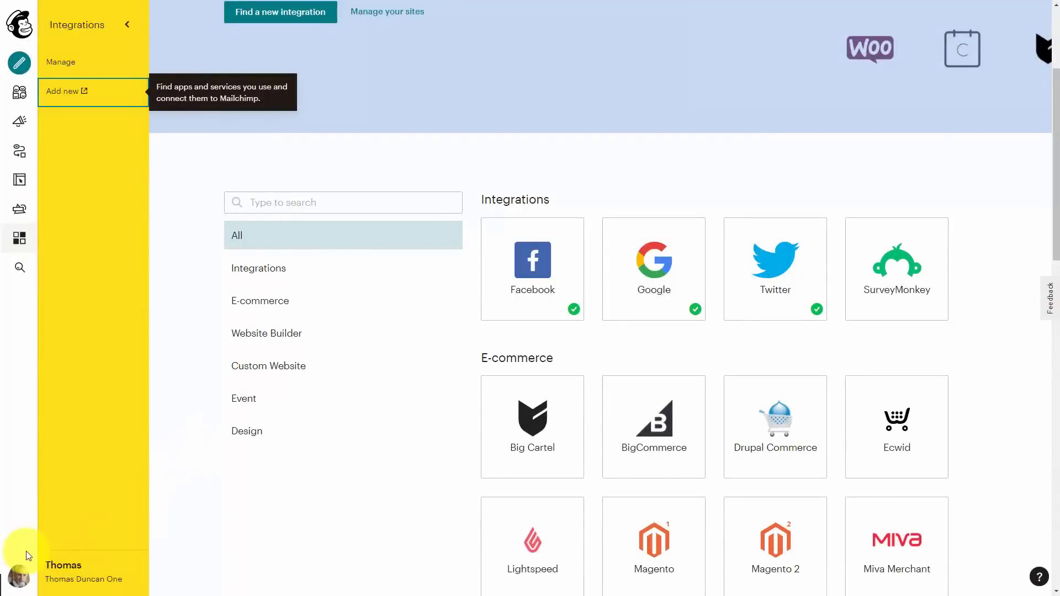
Step: Go to the Account overview from the avatar menu and expand the Extras dropdown
{"action": "left_click", "coordinate": [21, 579]}
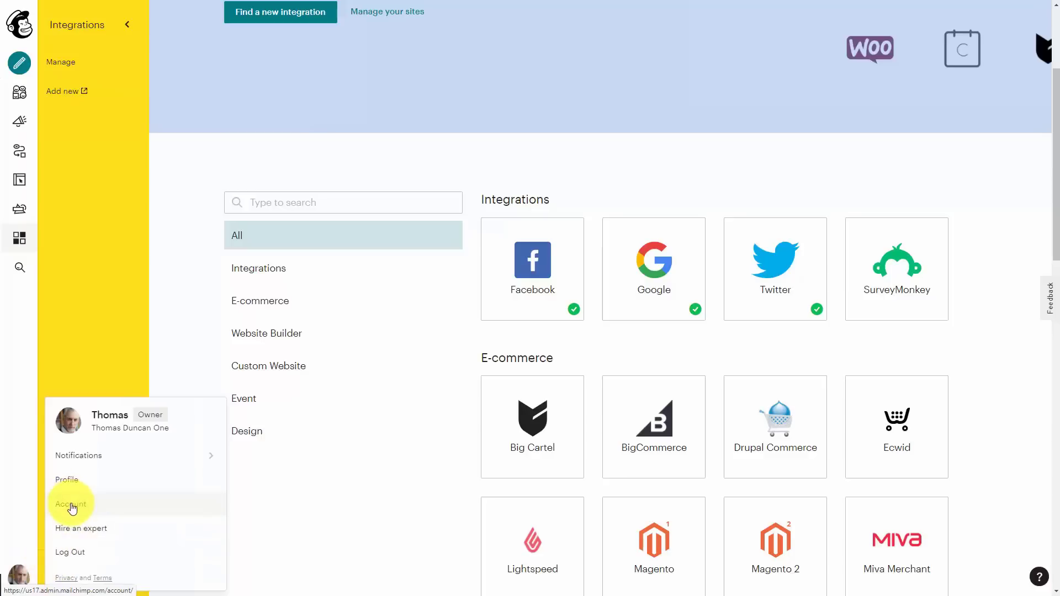
{"action": "left_click", "coordinate": [140, 501]}
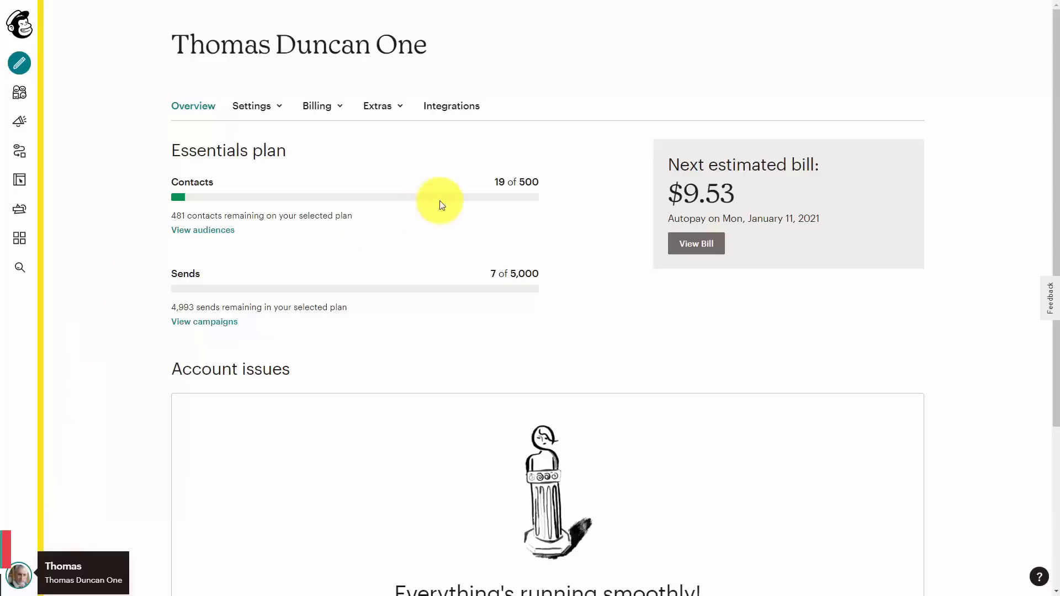
{"action": "left_click", "coordinate": [403, 107]}
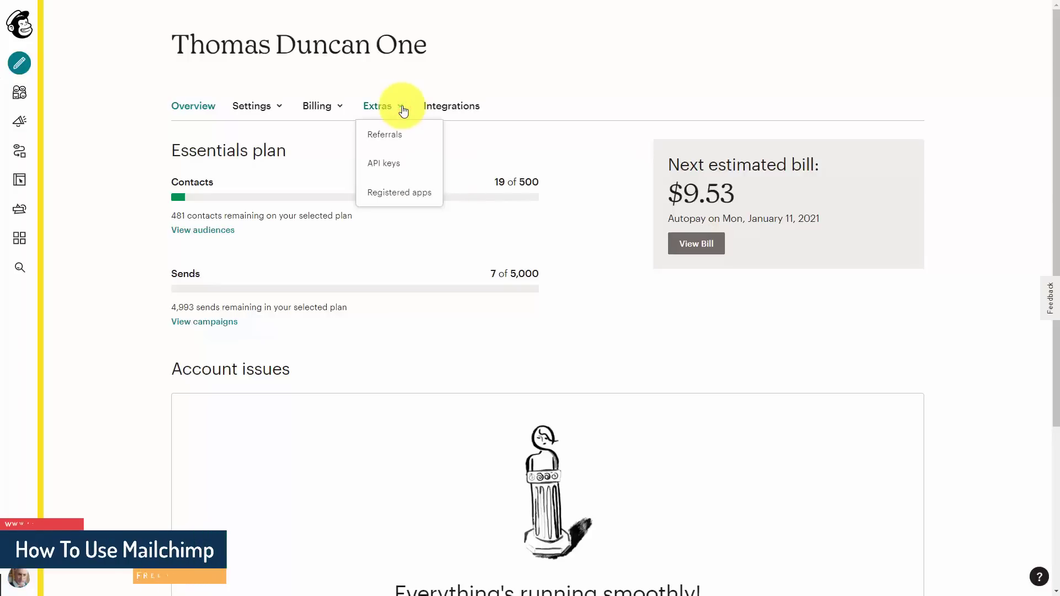
Step: Open the API keys page, create a new key, and scroll to Authorized applications
{"action": "left_click", "coordinate": [380, 169]}
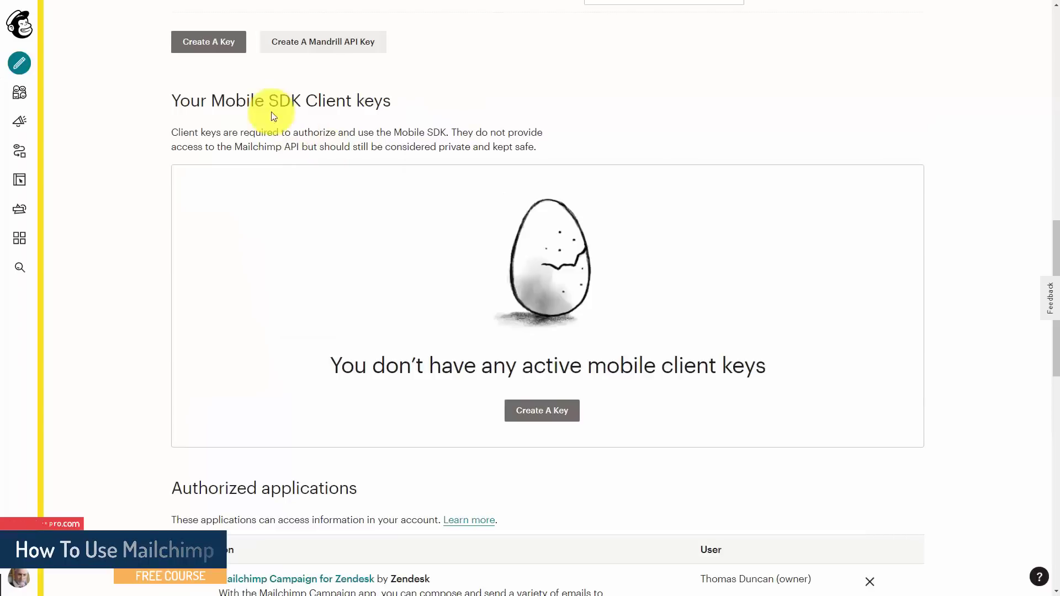
{"action": "left_click", "coordinate": [205, 45]}
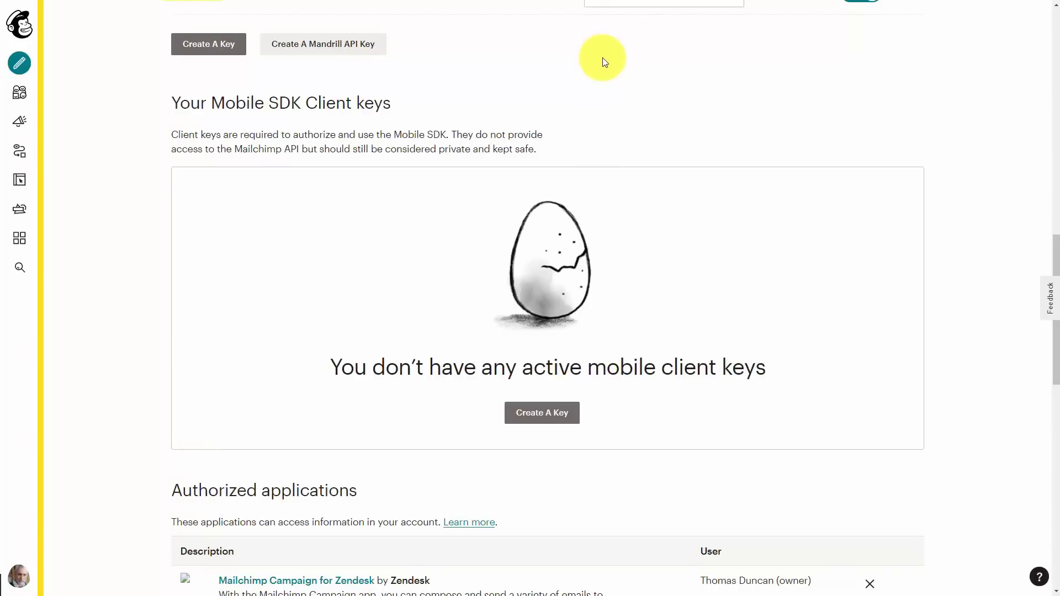
{"action": "scroll", "coordinate": [605, 48], "scroll_direction": "down", "scroll_amount": 7}
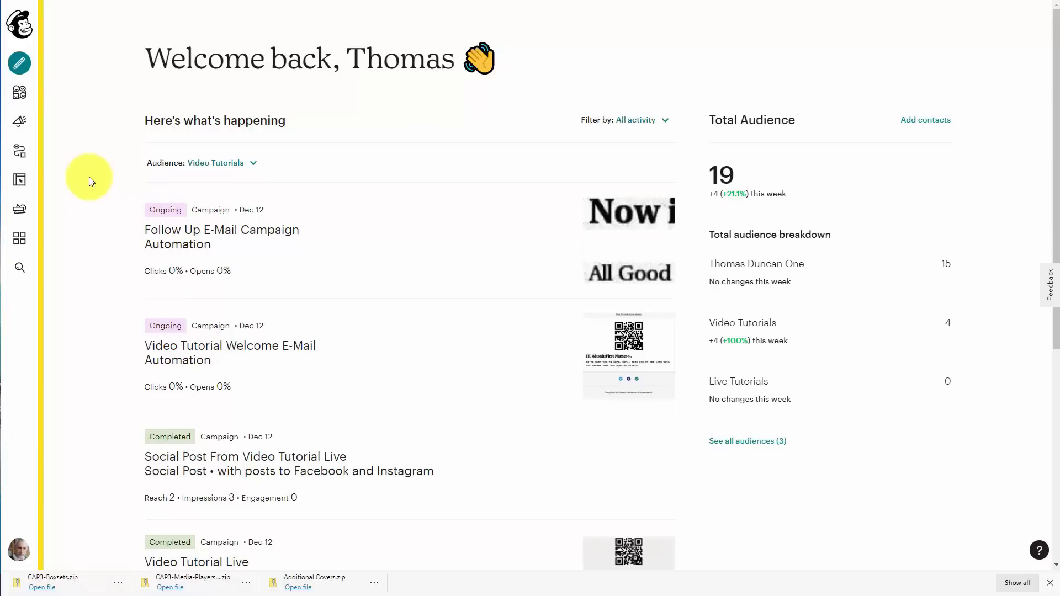
Step: Open the Embedded forms code generator under Audience > Signup forms
{"action": "left_click", "coordinate": [24, 98]}
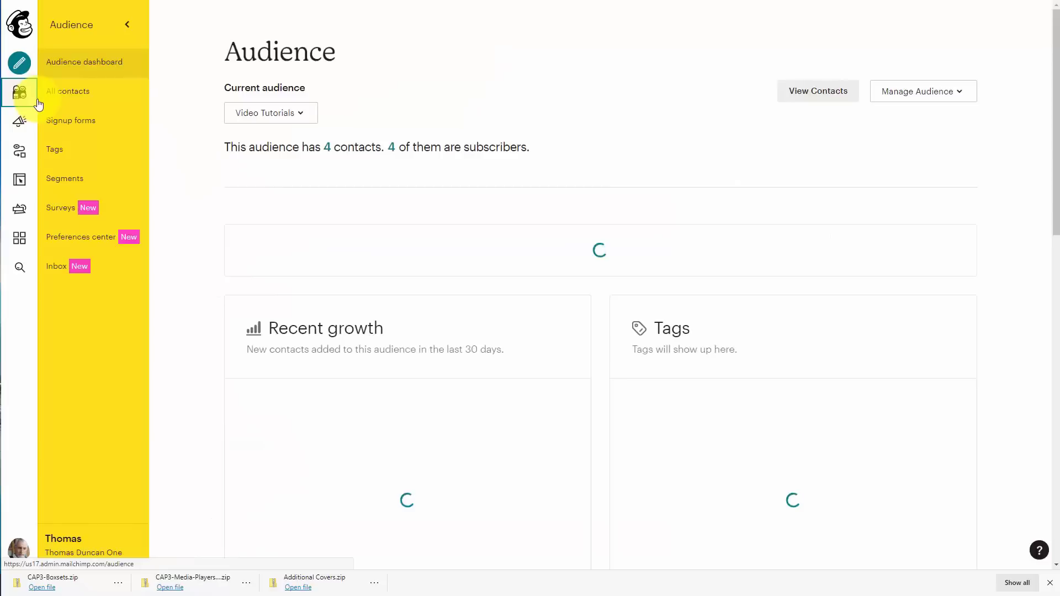
{"action": "left_click", "coordinate": [71, 120]}
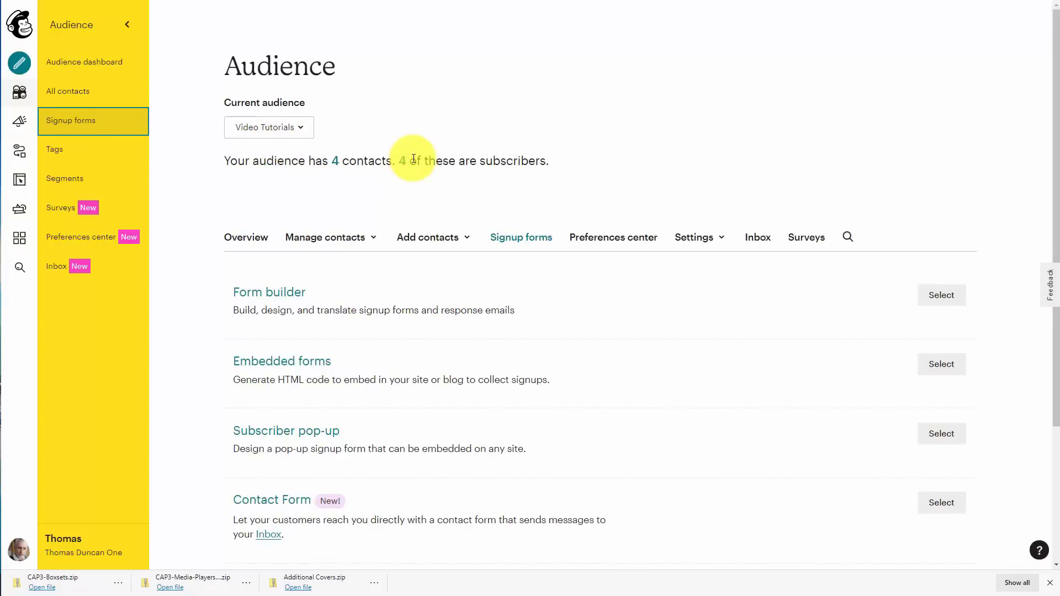
{"action": "scroll", "coordinate": [414, 159], "scroll_direction": "down", "scroll_amount": 3}
{"action": "scroll", "coordinate": [411, 165], "scroll_direction": "up", "scroll_amount": 3}
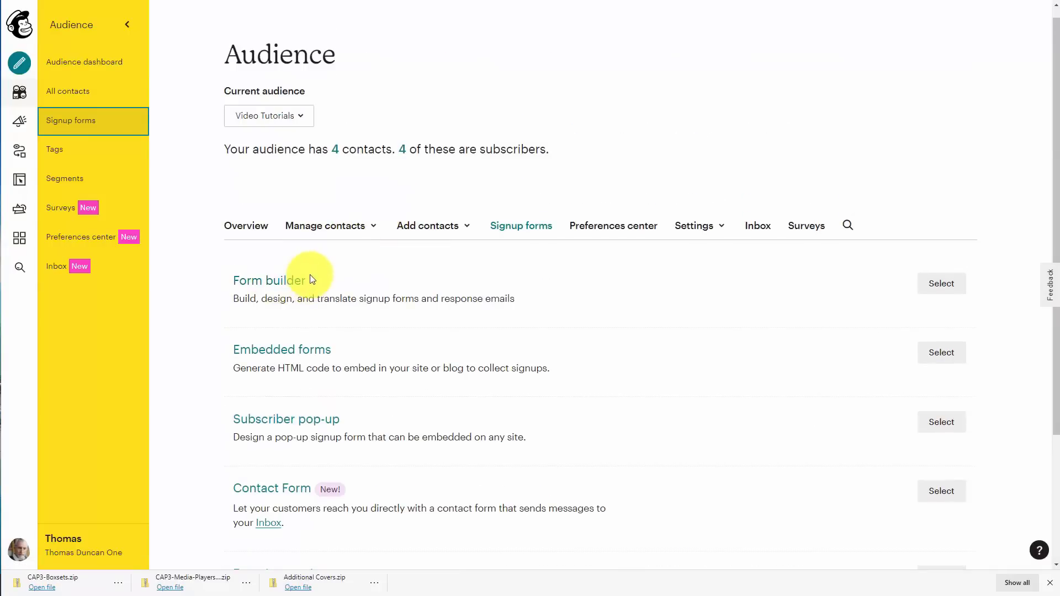
{"action": "scroll", "coordinate": [307, 276], "scroll_direction": "down", "scroll_amount": 2}
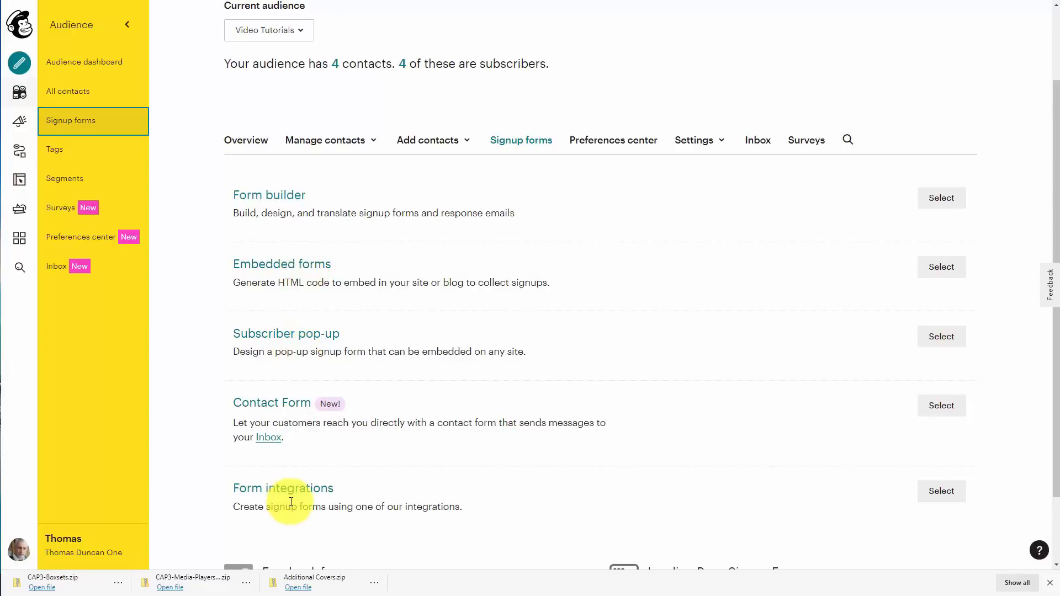
{"action": "scroll", "coordinate": [291, 501], "scroll_direction": "up", "scroll_amount": 2}
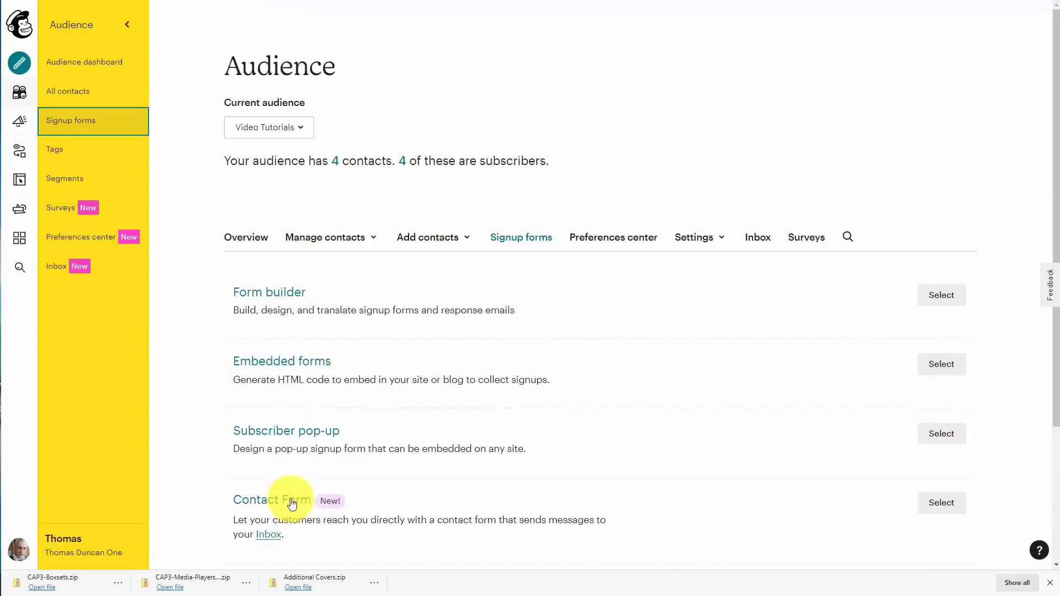
{"action": "left_click", "coordinate": [312, 368]}
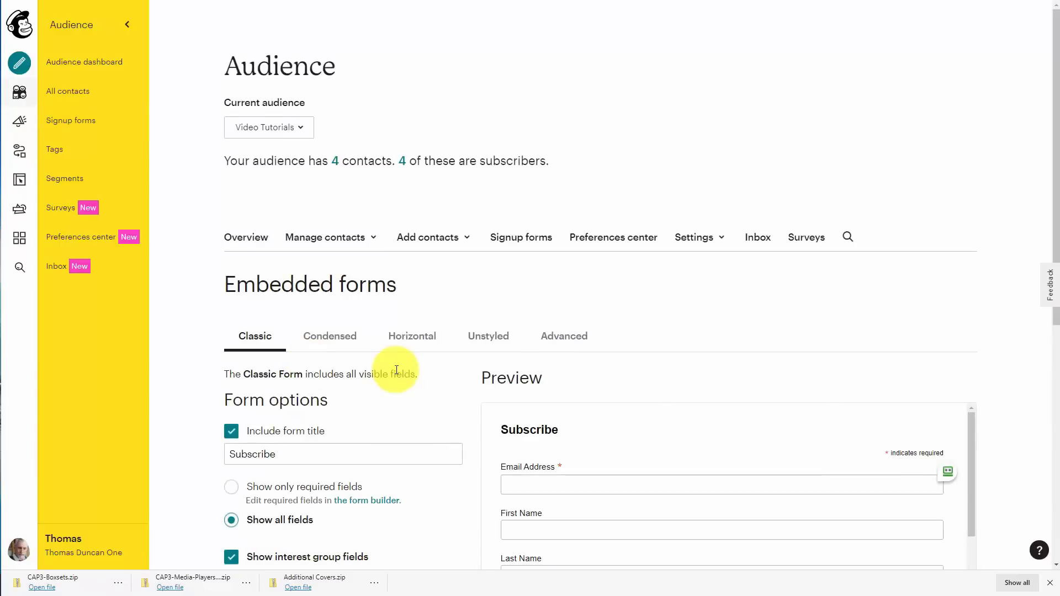
Step: Select all the embedded signup form code and copy it
{"action": "scroll", "coordinate": [396, 370], "scroll_direction": "down", "scroll_amount": 5}
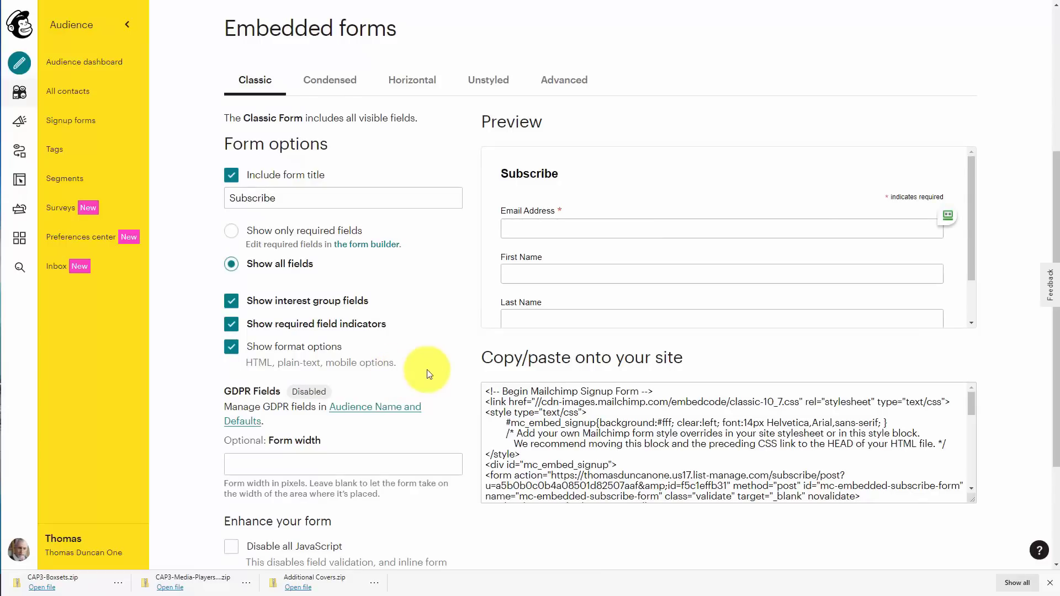
{"action": "scroll", "coordinate": [439, 364], "scroll_direction": "down", "scroll_amount": 3}
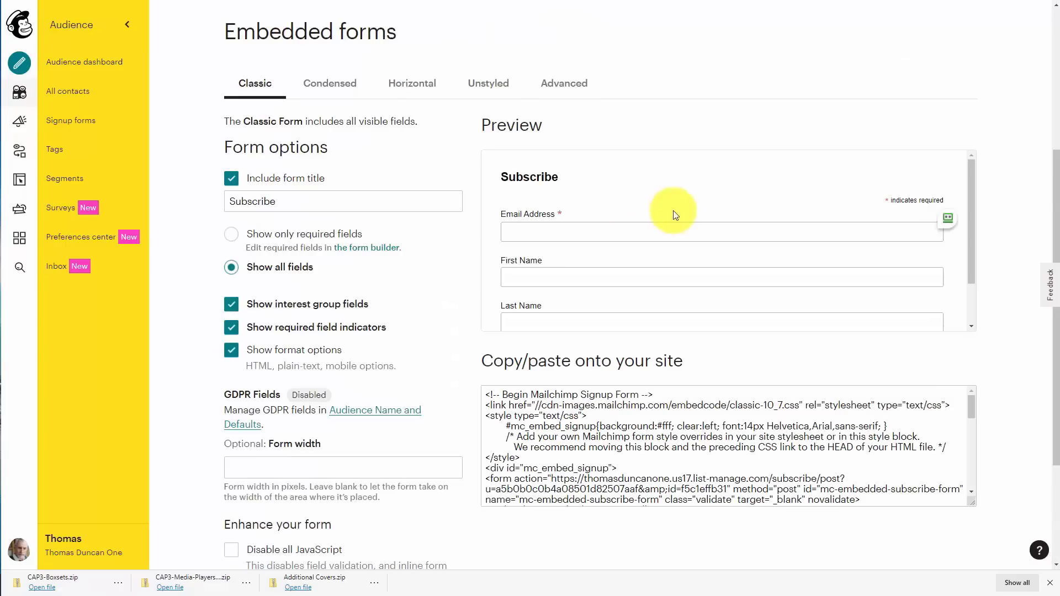
{"action": "scroll", "coordinate": [694, 212], "scroll_direction": "down", "scroll_amount": 1}
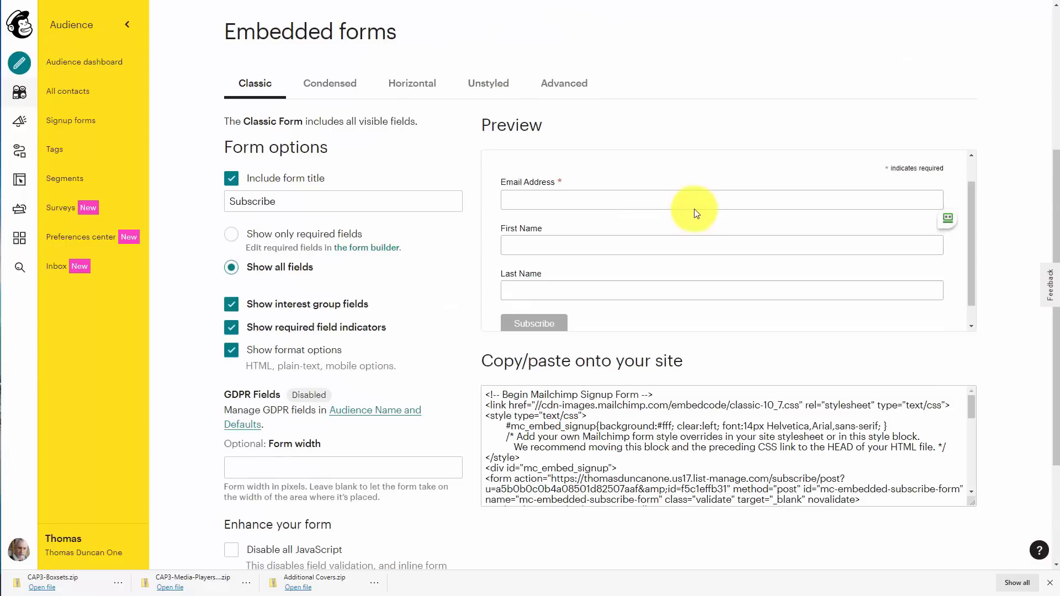
{"action": "scroll", "coordinate": [695, 212], "scroll_direction": "up", "scroll_amount": 1}
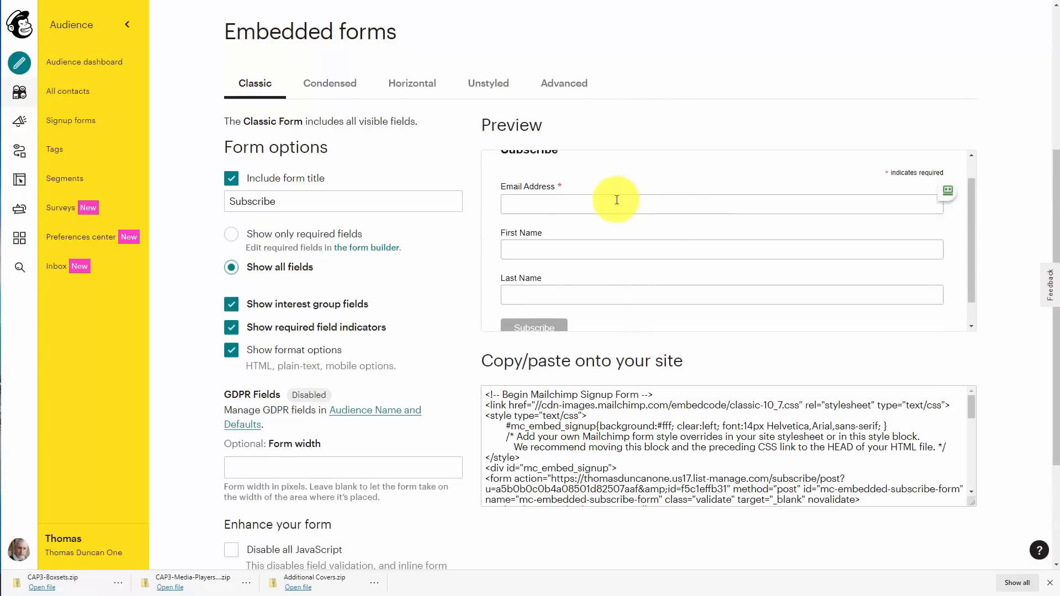
{"action": "scroll", "coordinate": [616, 201], "scroll_direction": "down", "scroll_amount": 1}
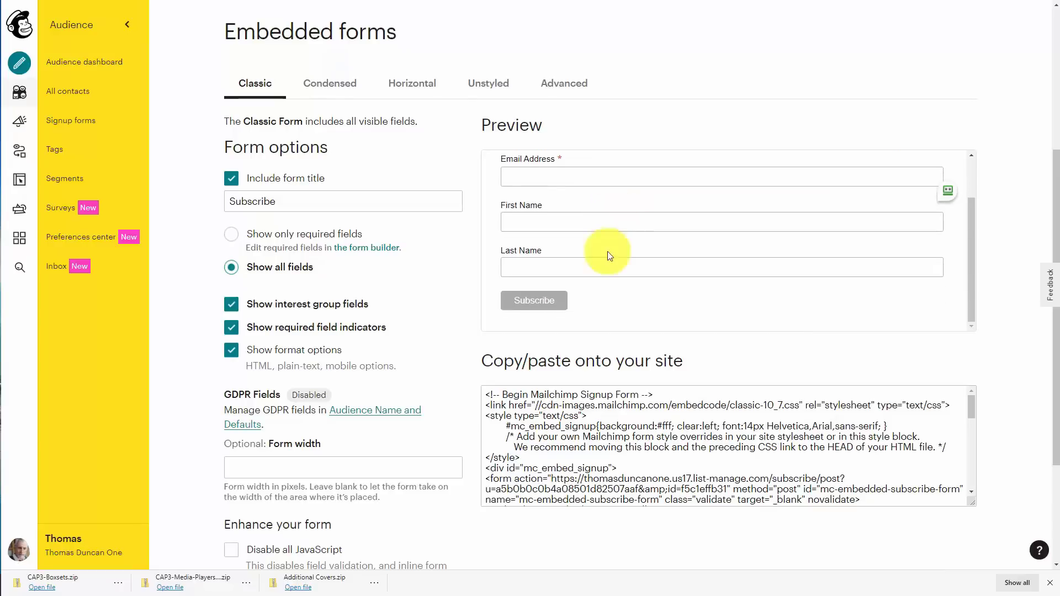
{"action": "scroll", "coordinate": [606, 290], "scroll_direction": "up", "scroll_amount": 1}
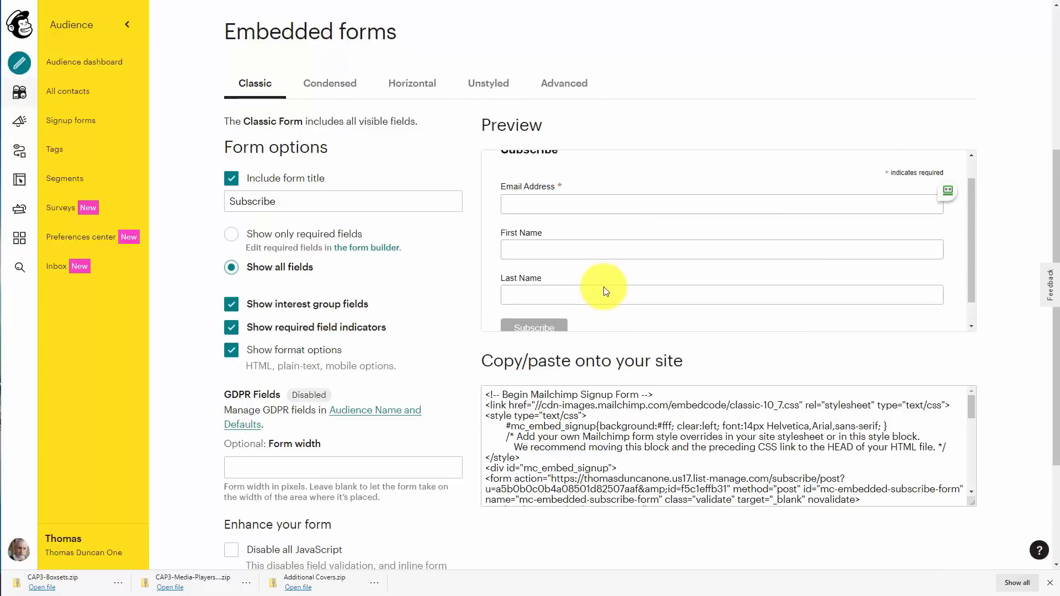
{"action": "scroll", "coordinate": [644, 279], "scroll_direction": "down", "scroll_amount": 1}
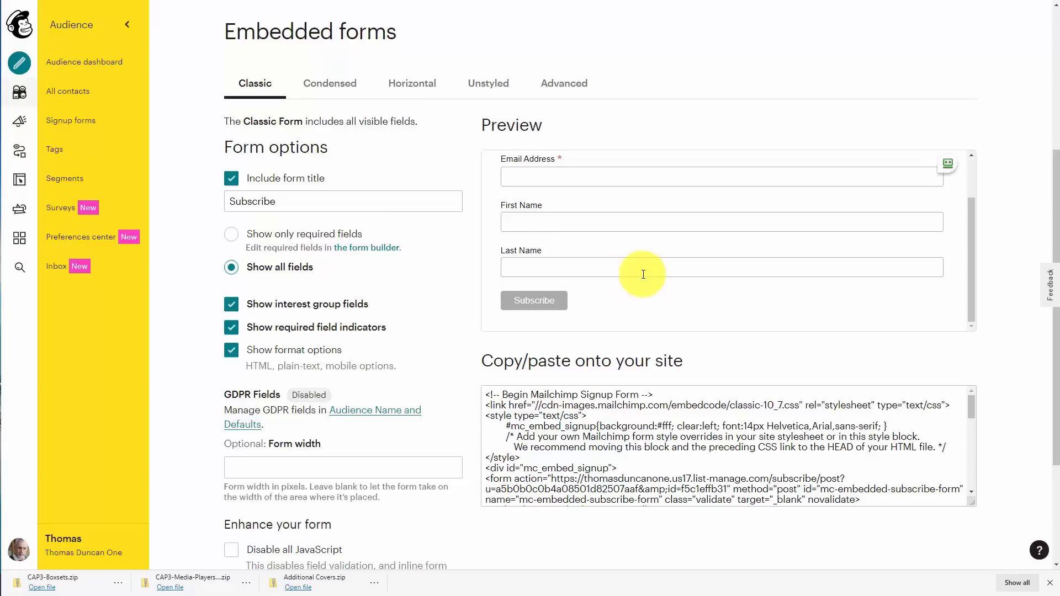
{"action": "left_click", "coordinate": [492, 405]}
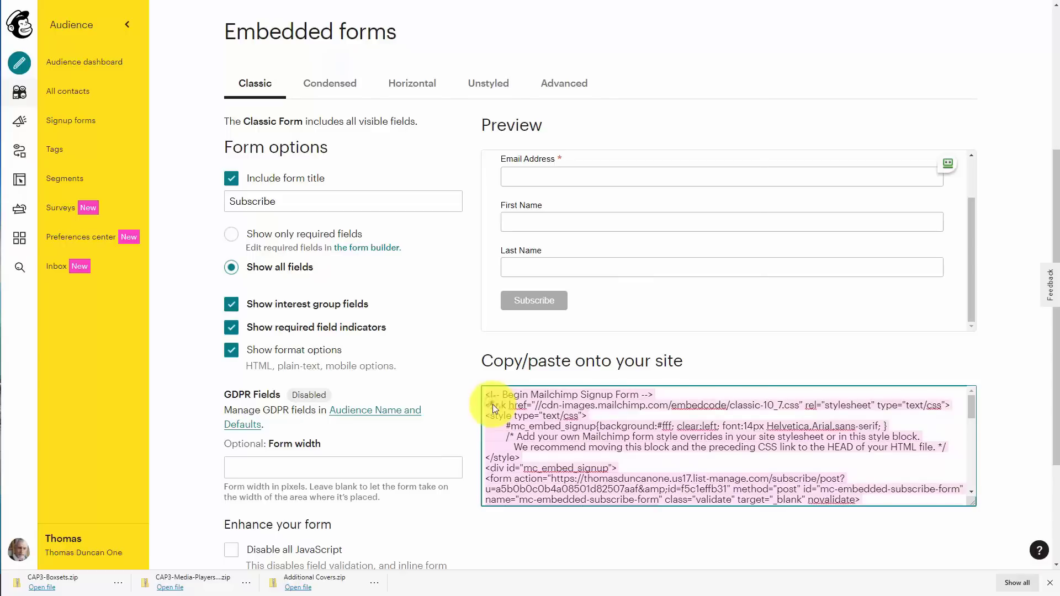
{"action": "right_click", "coordinate": [493, 404]}
{"action": "left_click", "coordinate": [532, 138]}
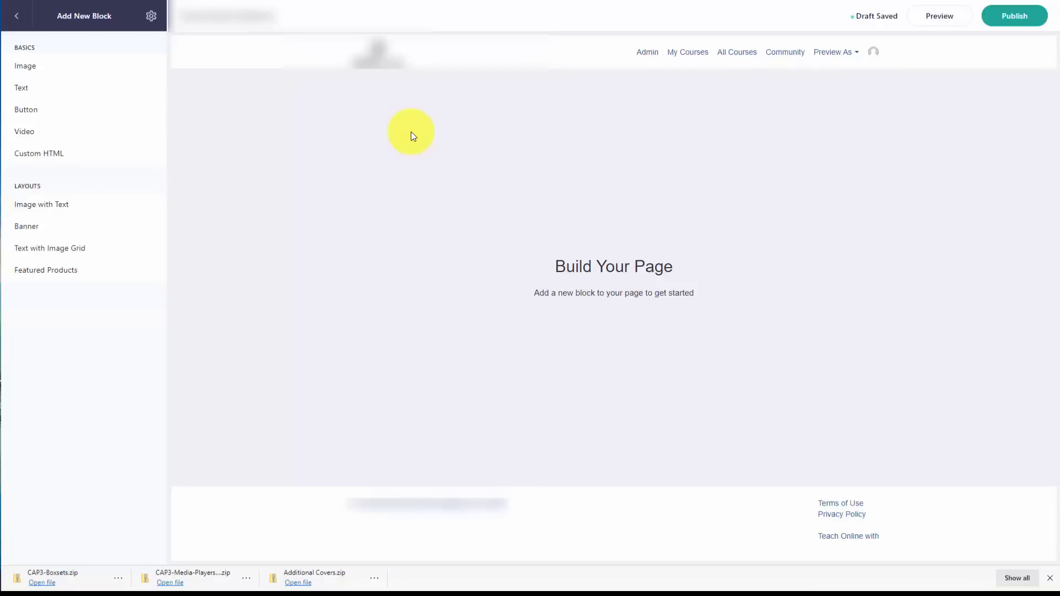
Step: Add a Custom HTML block with the pasted Mailchimp signup code and preview the Subscribe form
{"action": "left_click", "coordinate": [47, 160]}
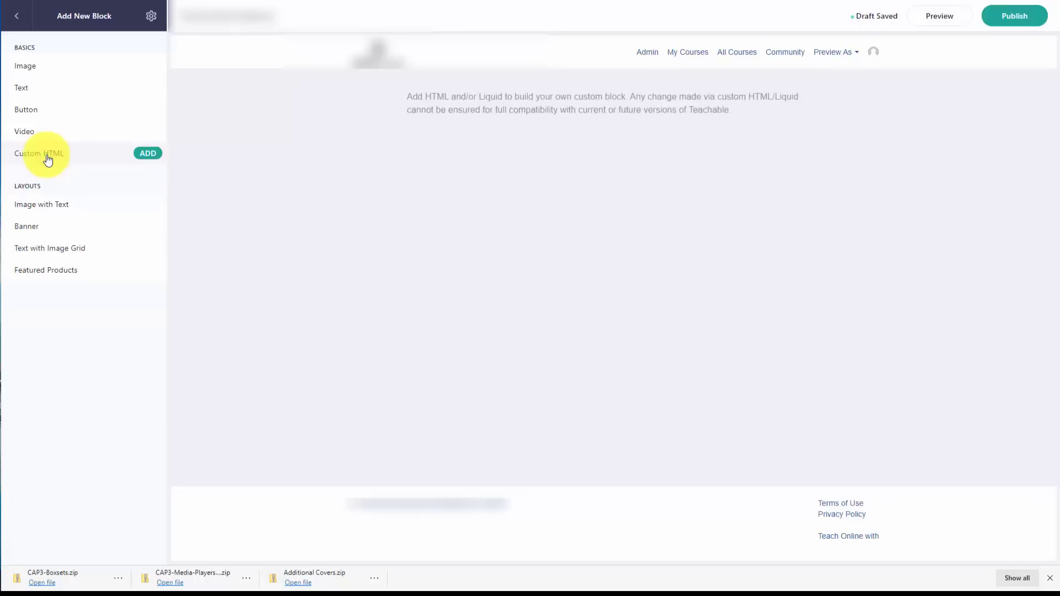
{"action": "left_click", "coordinate": [153, 156]}
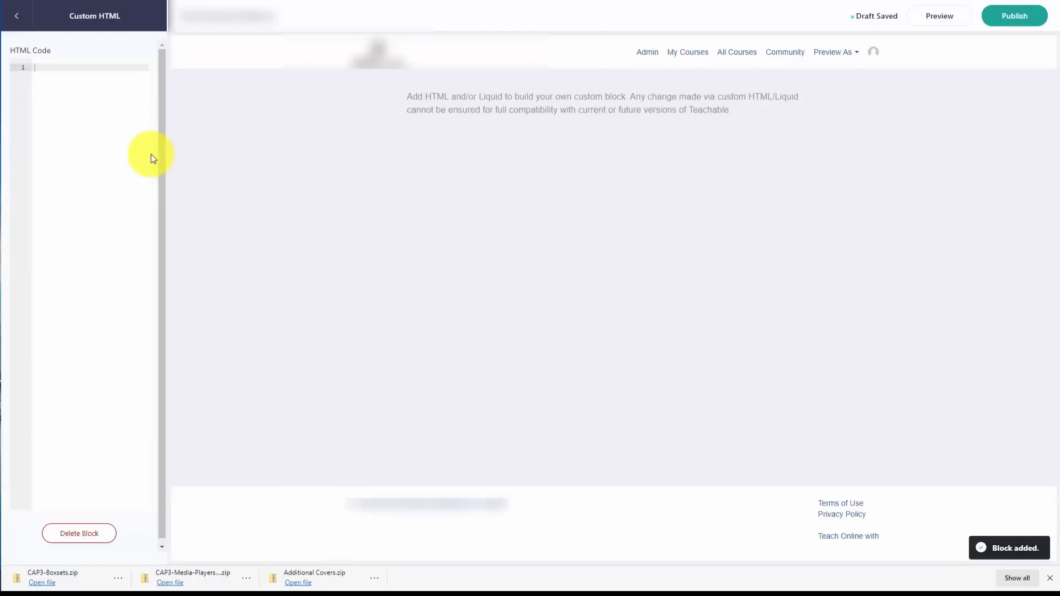
{"action": "left_click", "coordinate": [47, 67]}
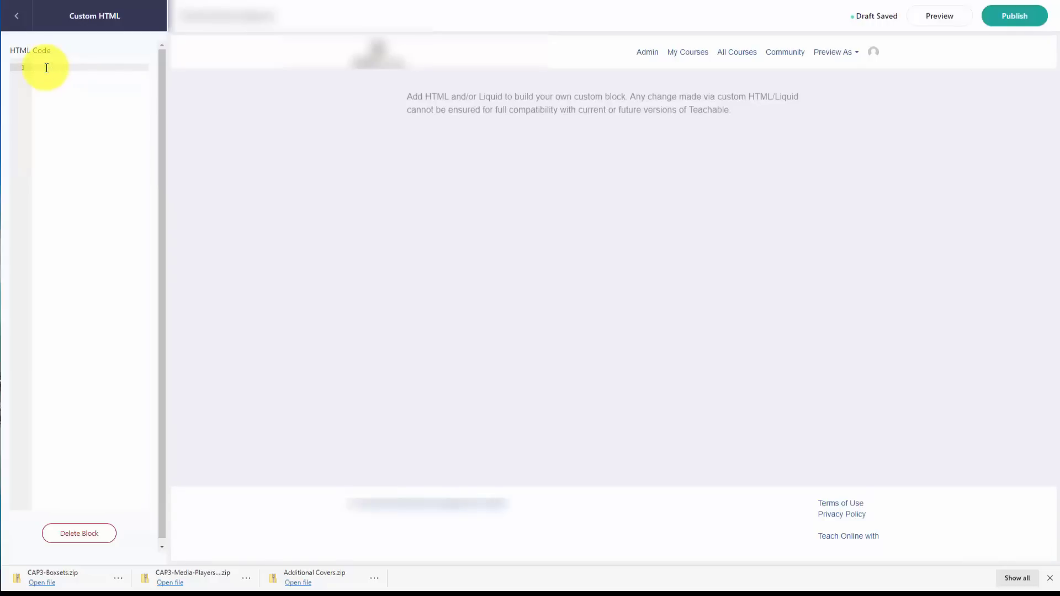
{"action": "key", "text": "ctrl+v"}
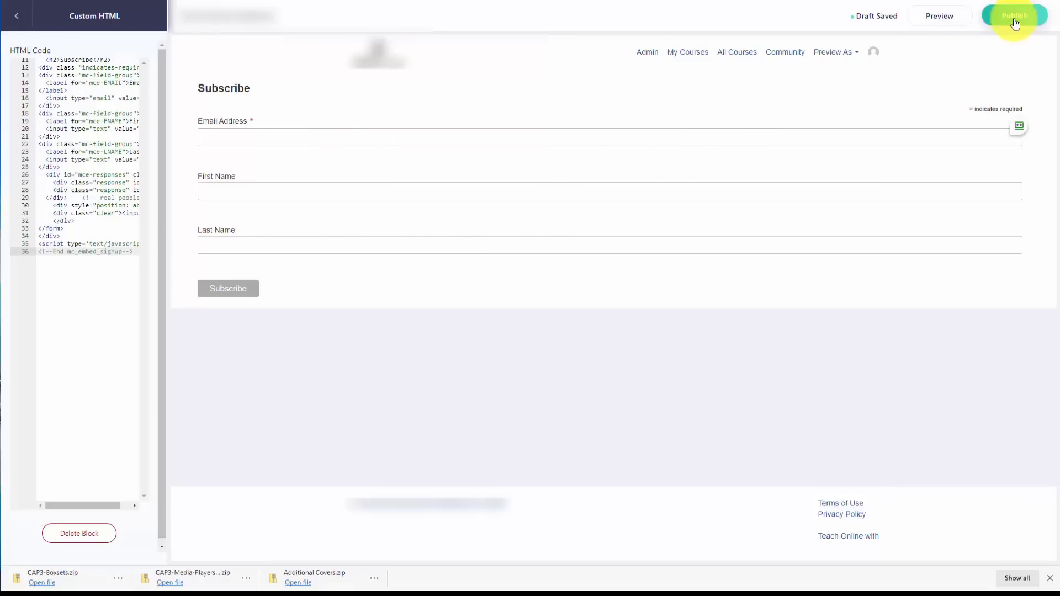
{"action": "left_click", "coordinate": [930, 18]}
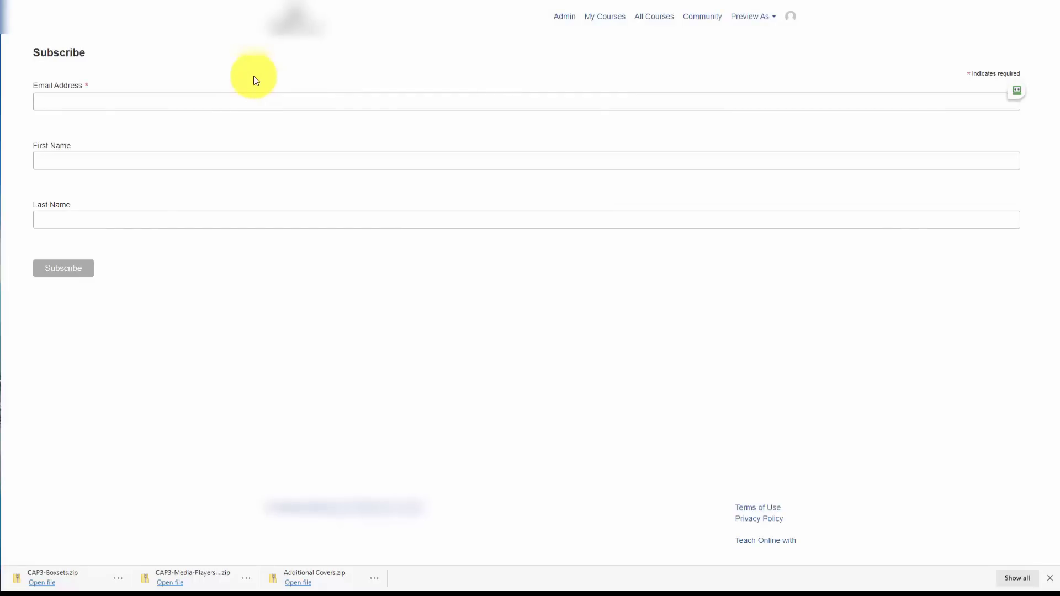
{"action": "key", "text": "alt+Left"}
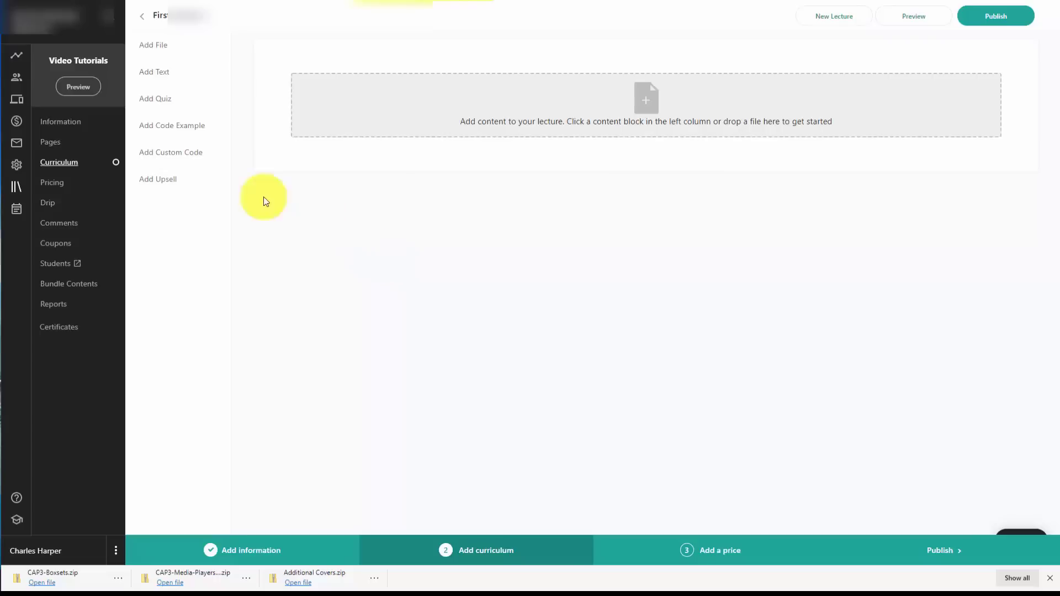
Step: Save the pasted signup code as a custom code block in First Lecture and preview it
{"action": "left_click", "coordinate": [186, 157]}
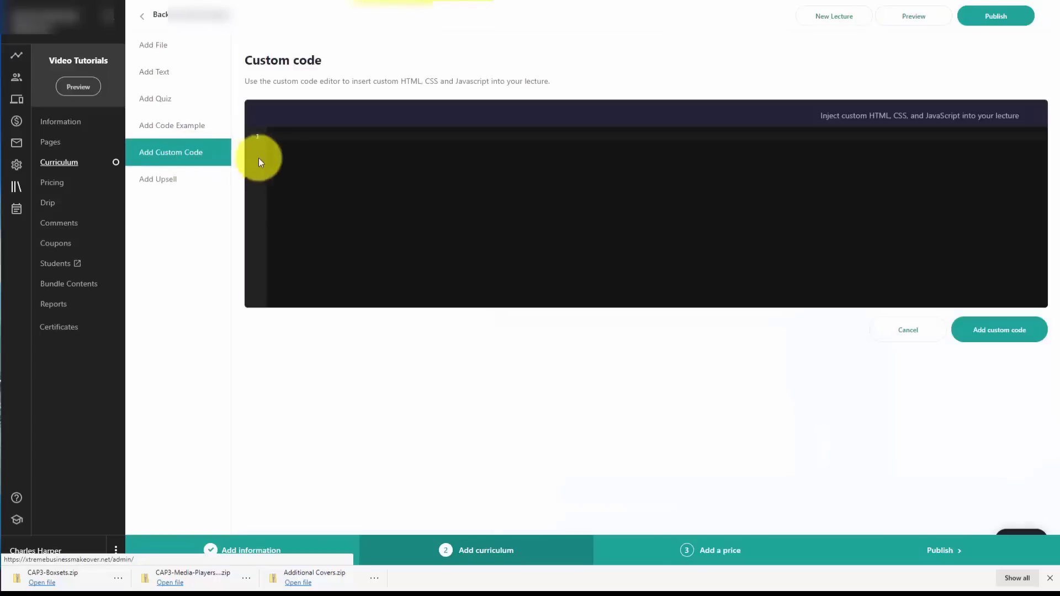
{"action": "left_click", "coordinate": [301, 138]}
{"action": "key", "text": "ctrl+v"}
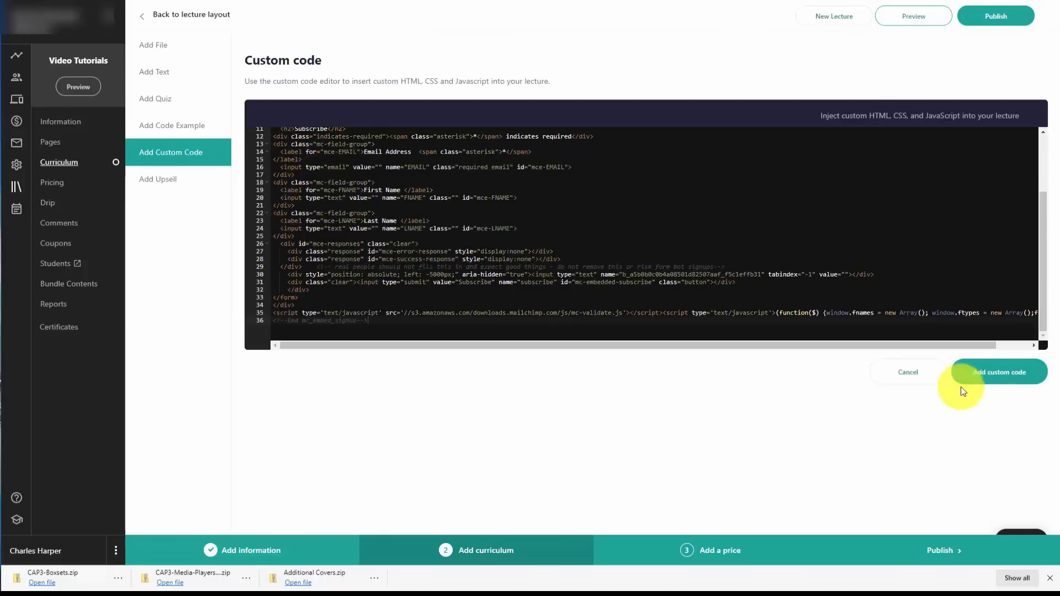
{"action": "left_click", "coordinate": [1009, 375]}
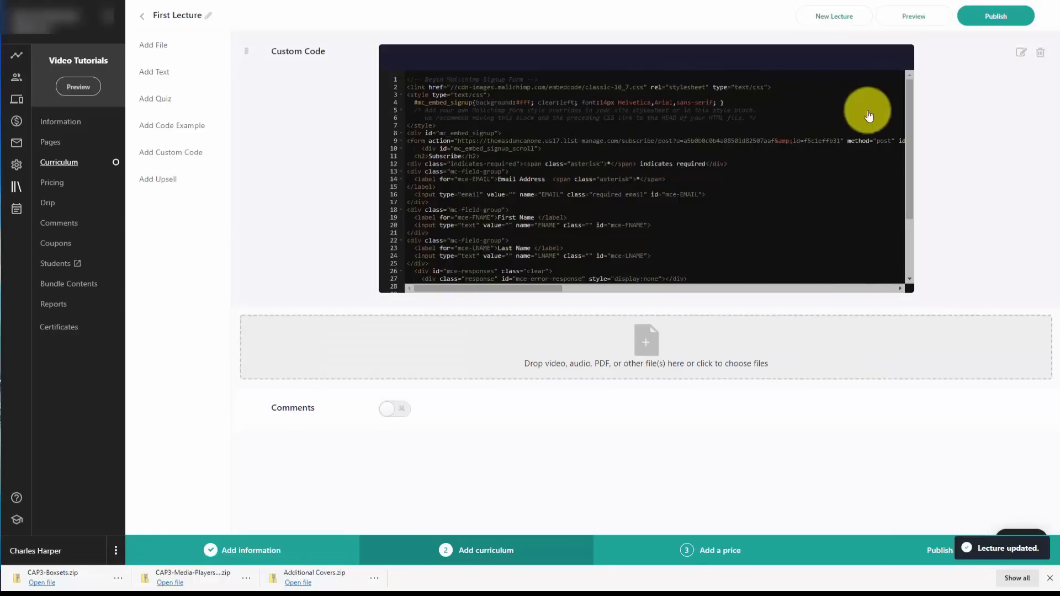
{"action": "left_click", "coordinate": [914, 16]}
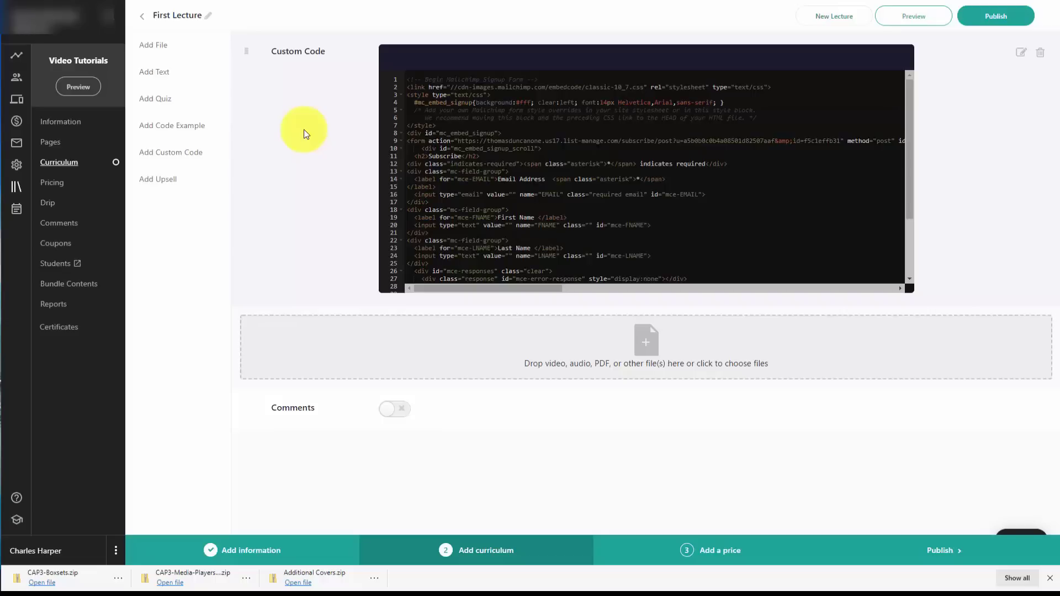
{"action": "key", "text": "ctrl+Tab"}
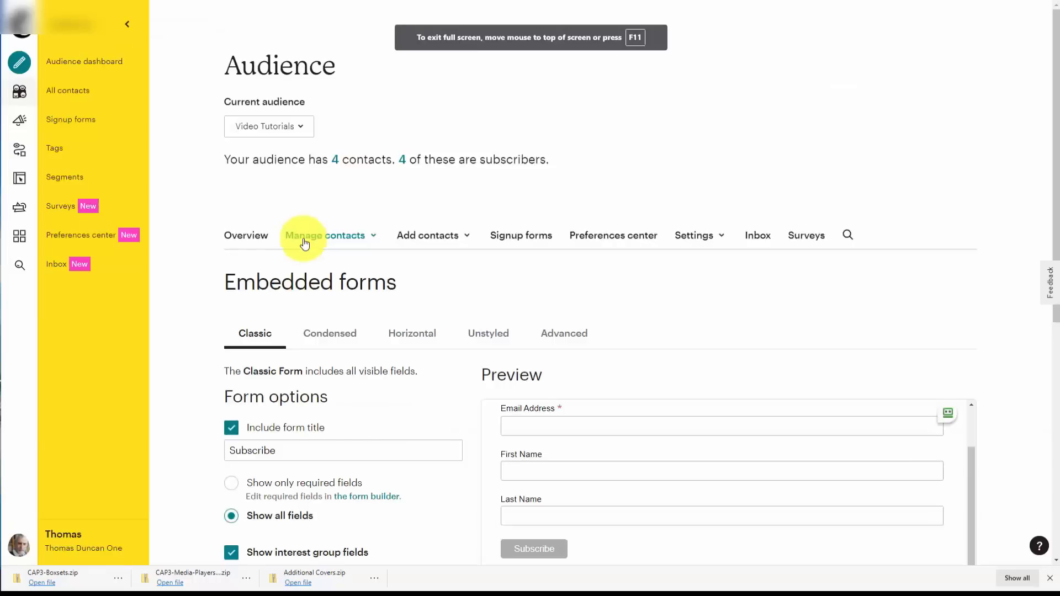
Step: Return to Signup forms, then open the Integrations catalogue showing Facebook, Google and Twitter
{"action": "left_click", "coordinate": [75, 120]}
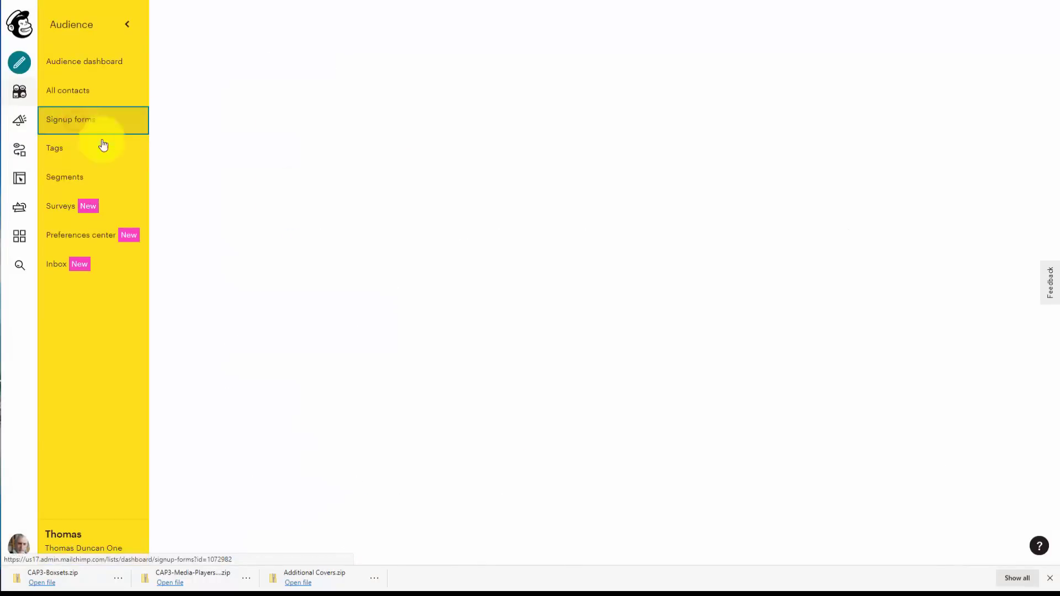
{"action": "scroll", "coordinate": [399, 217], "scroll_direction": "down", "scroll_amount": 3}
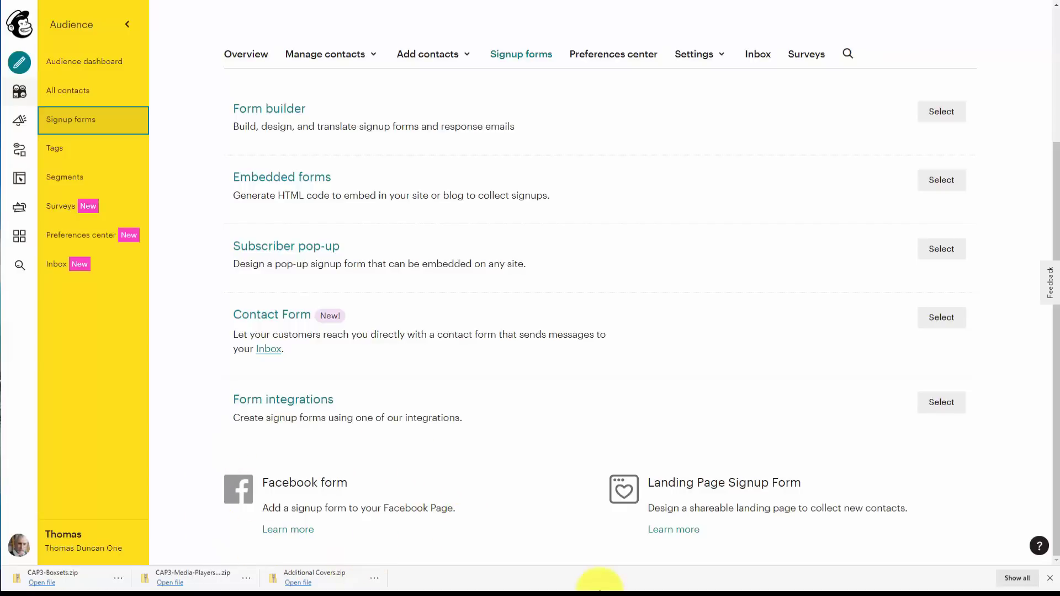
{"action": "left_click", "coordinate": [20, 242]}
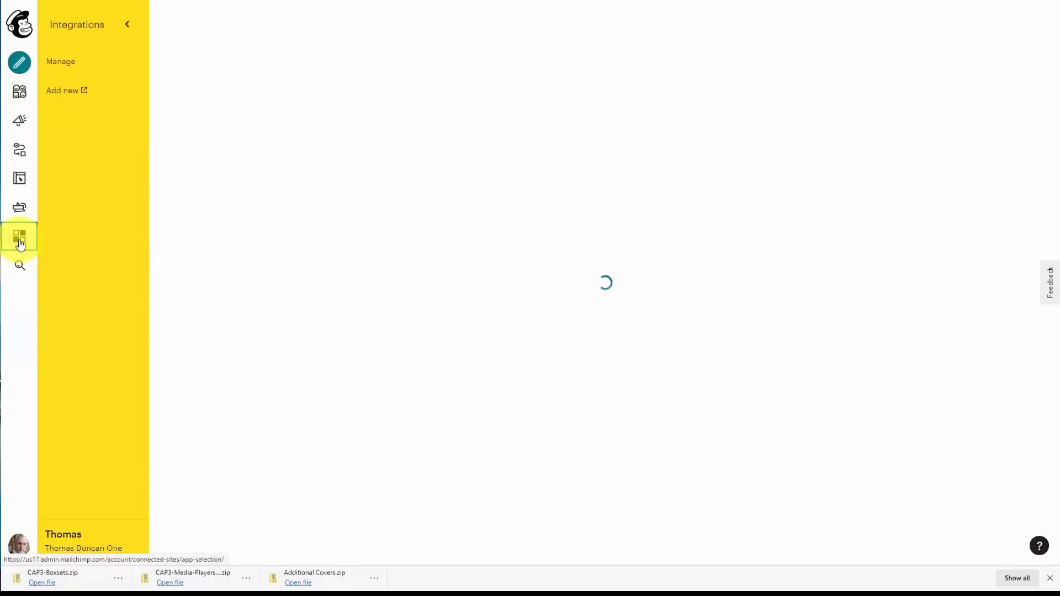
{"action": "scroll", "coordinate": [249, 353], "scroll_direction": "down", "scroll_amount": 2}
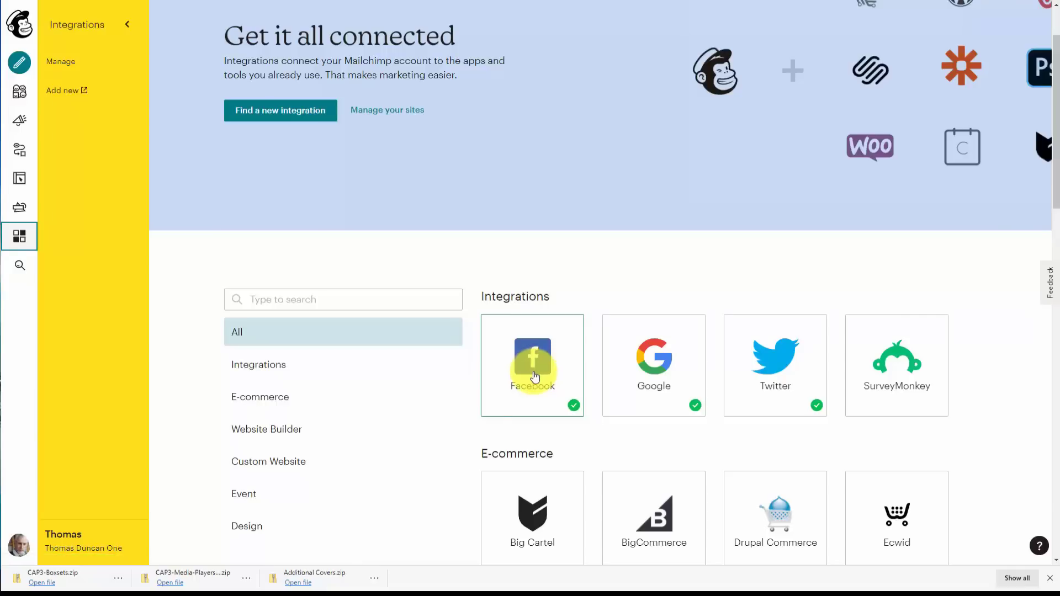
Step: Test the Facebook connection and save a Facebook-esque signup tab labelled Video Tutorials for that audience
{"action": "left_click", "coordinate": [535, 376]}
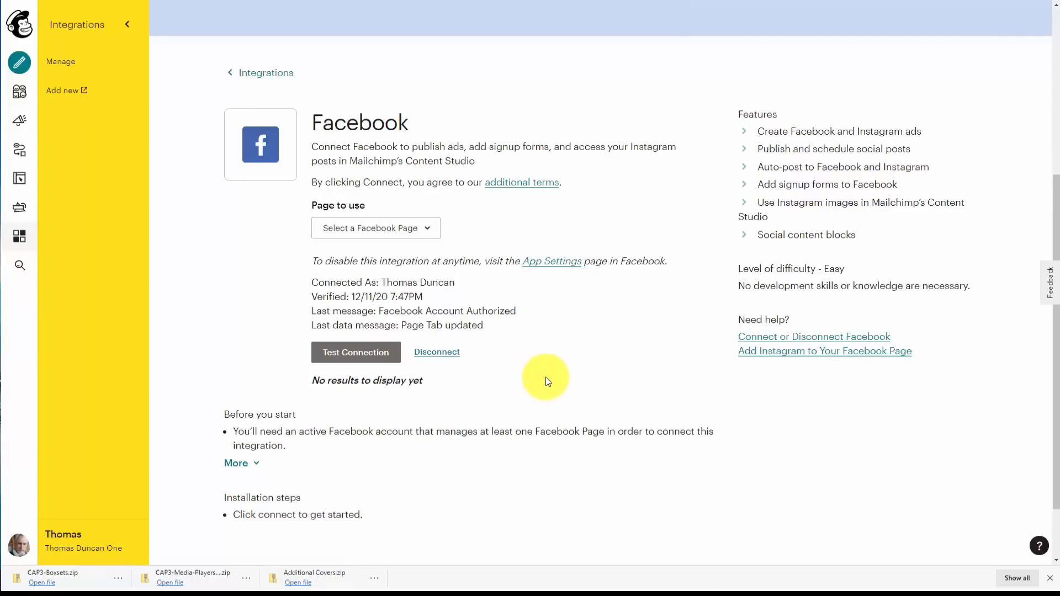
{"action": "left_click", "coordinate": [355, 356]}
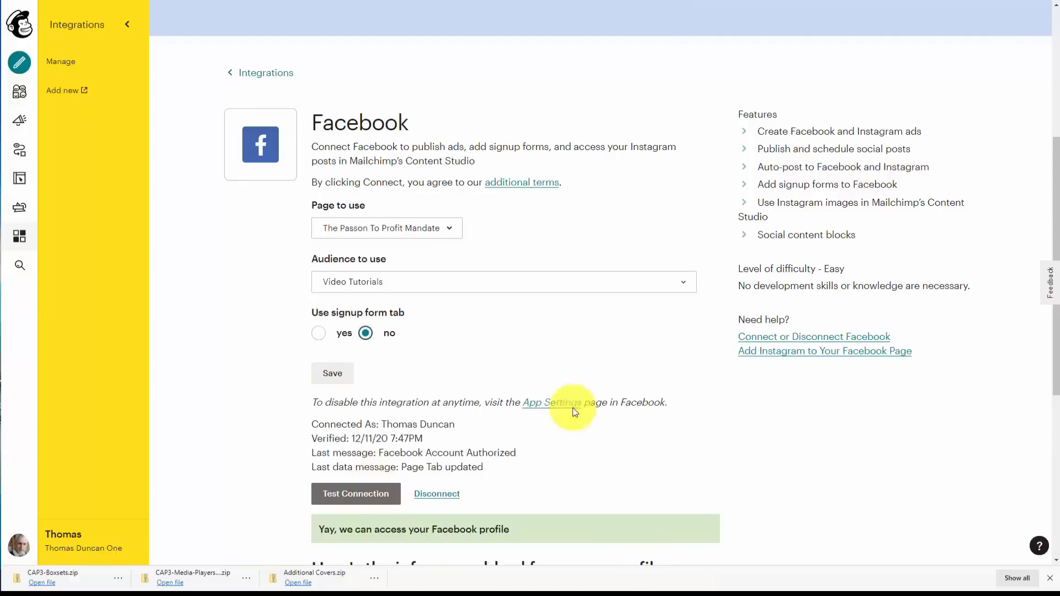
{"action": "left_click", "coordinate": [511, 284]}
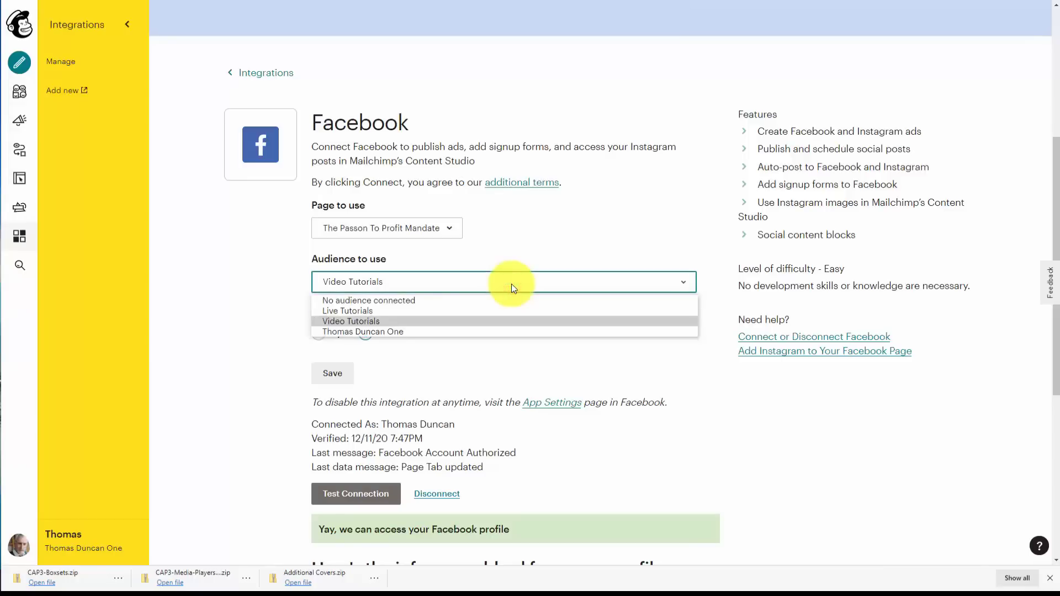
{"action": "left_click", "coordinate": [361, 319]}
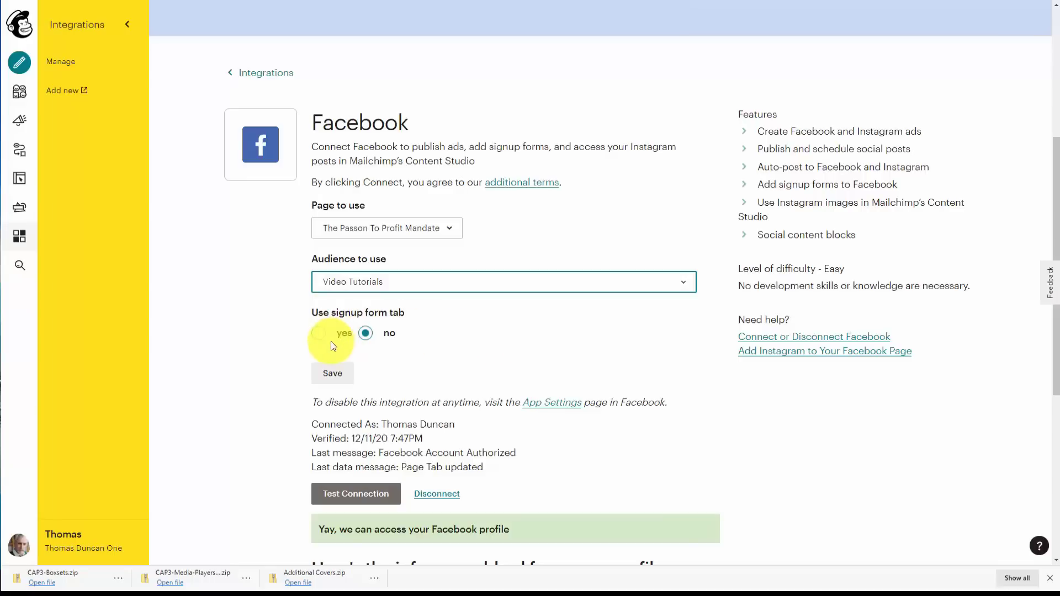
{"action": "left_click", "coordinate": [319, 333]}
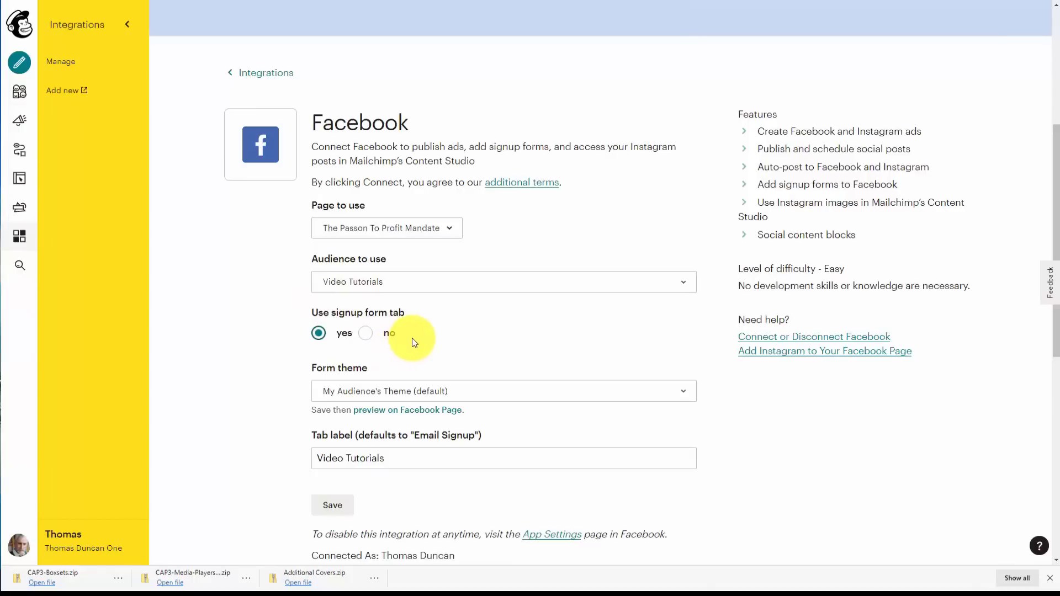
{"action": "left_click", "coordinate": [551, 394]}
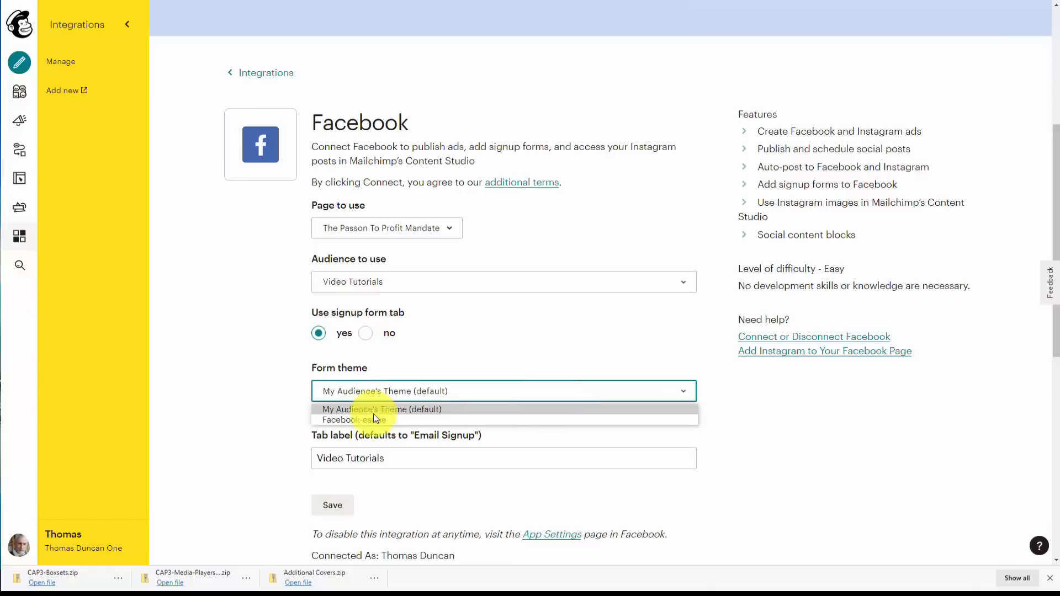
{"action": "left_click", "coordinate": [356, 420]}
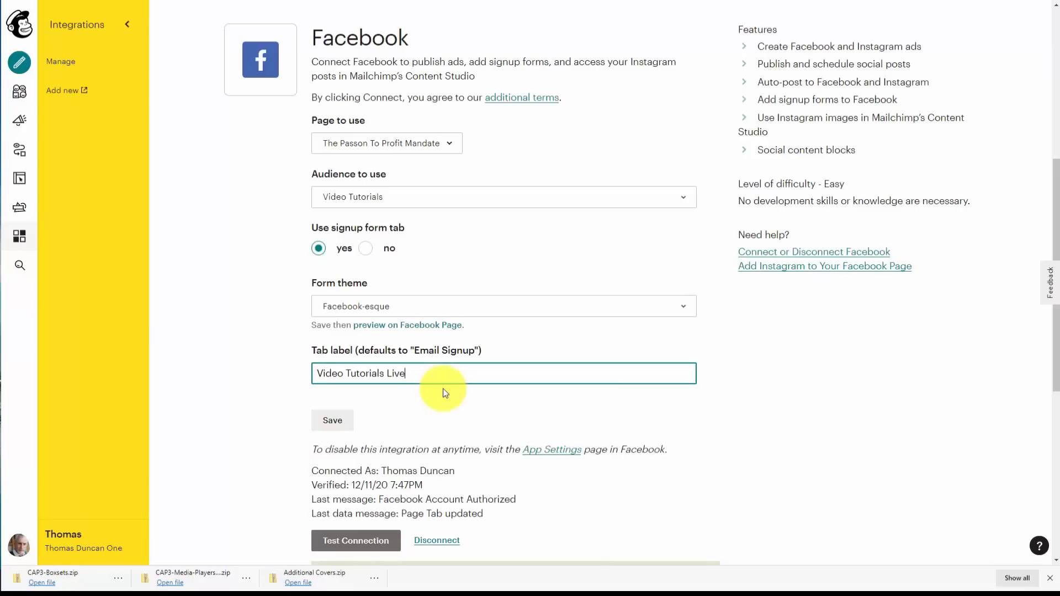
{"action": "key", "text": "BackSpace"}
{"action": "key", "text": "BackSpace"}
{"action": "key", "text": "BackSpace"}
{"action": "key", "text": "BackSpace"}
{"action": "key", "text": "BackSpace"}
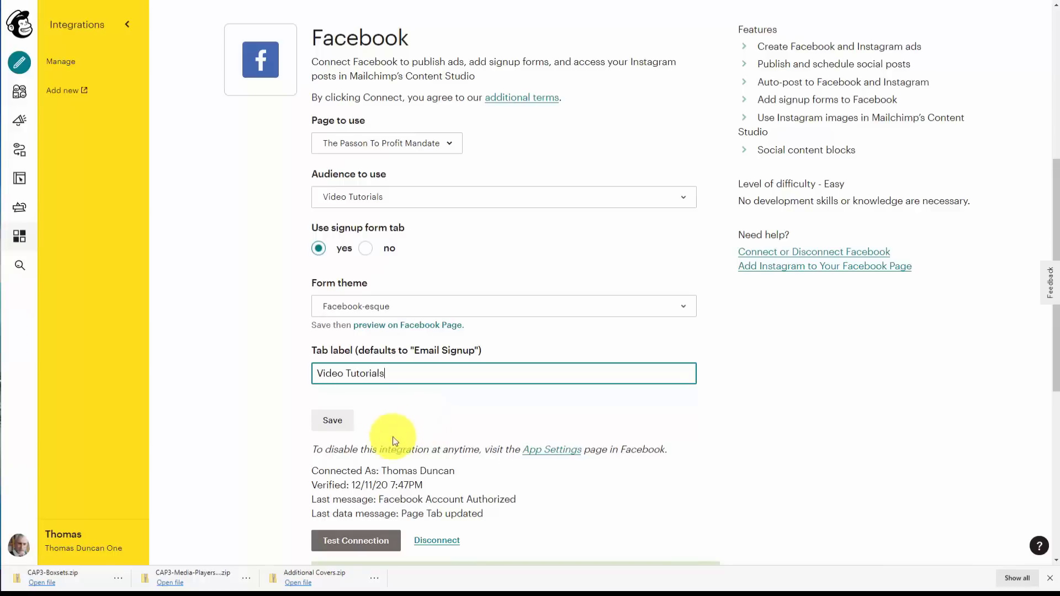
{"action": "left_click", "coordinate": [333, 421]}
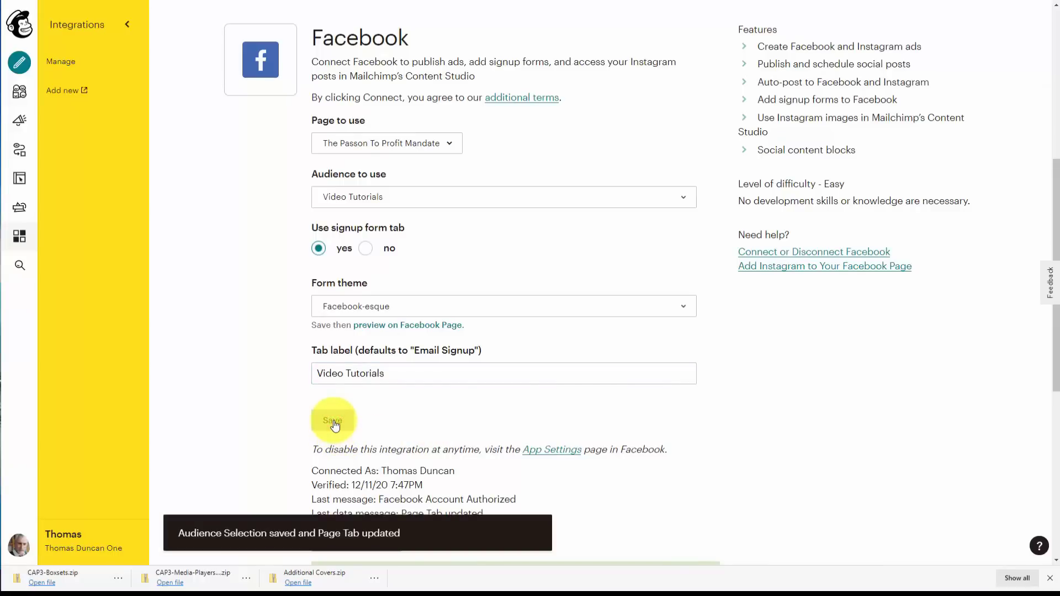
{"action": "scroll", "coordinate": [337, 426], "scroll_direction": "up", "scroll_amount": 6}
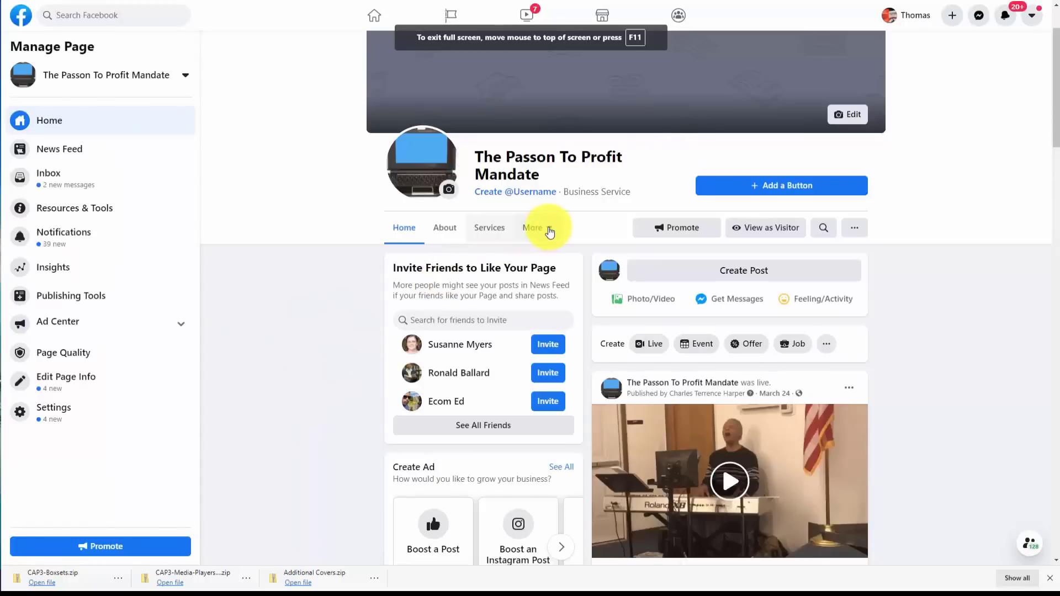
Step: Show the Facebook page's Video Tutorials tab and check its email signup form
{"action": "left_click", "coordinate": [546, 228]}
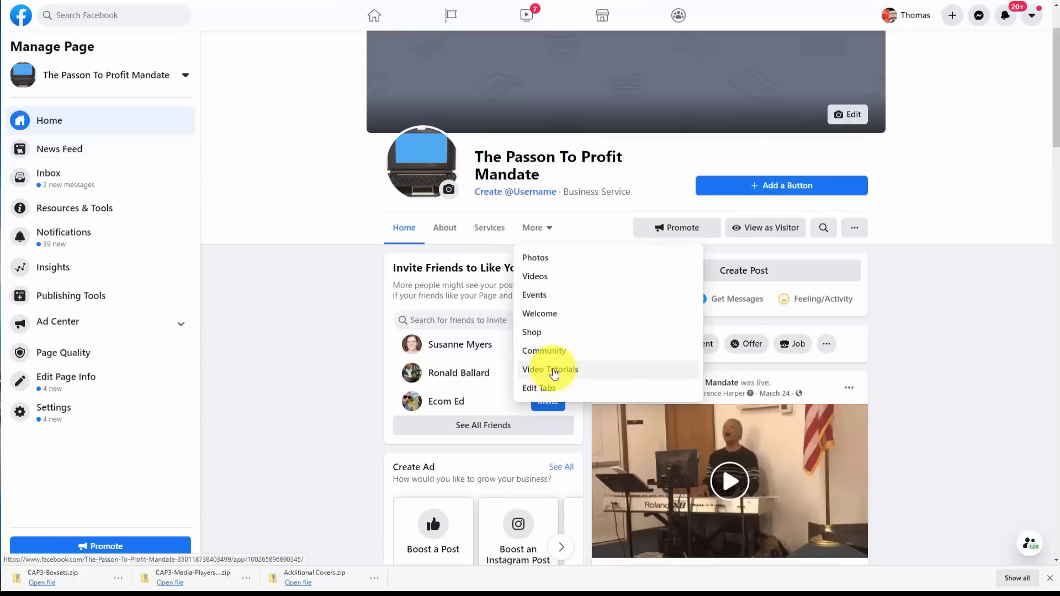
{"action": "left_click", "coordinate": [554, 374]}
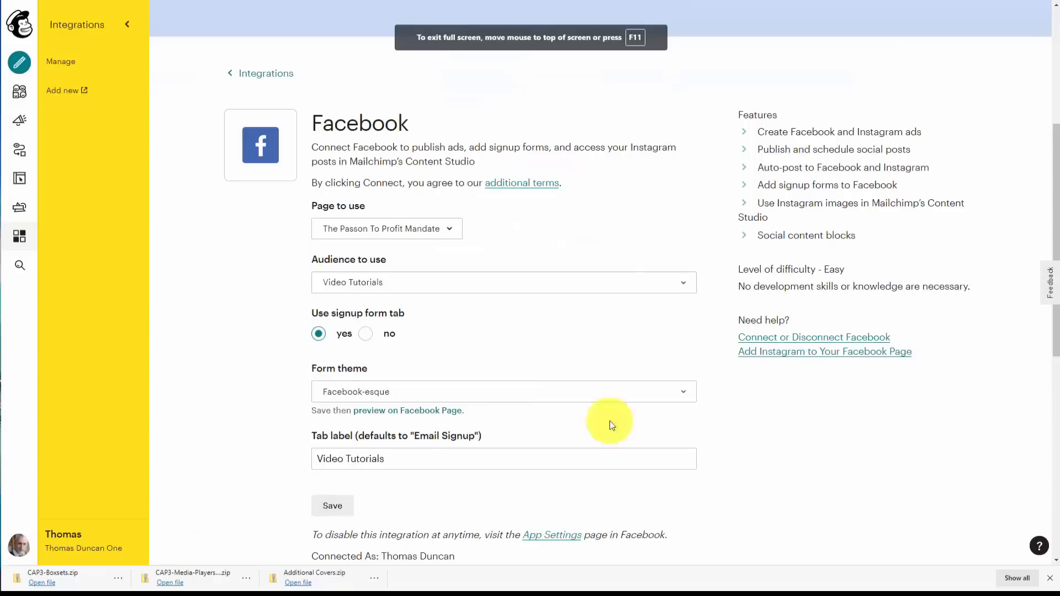
Step: Switch the Facebook signup tab's form theme to My Audience's Theme (default) and save it
{"action": "scroll", "coordinate": [616, 279], "scroll_direction": "down", "scroll_amount": 1}
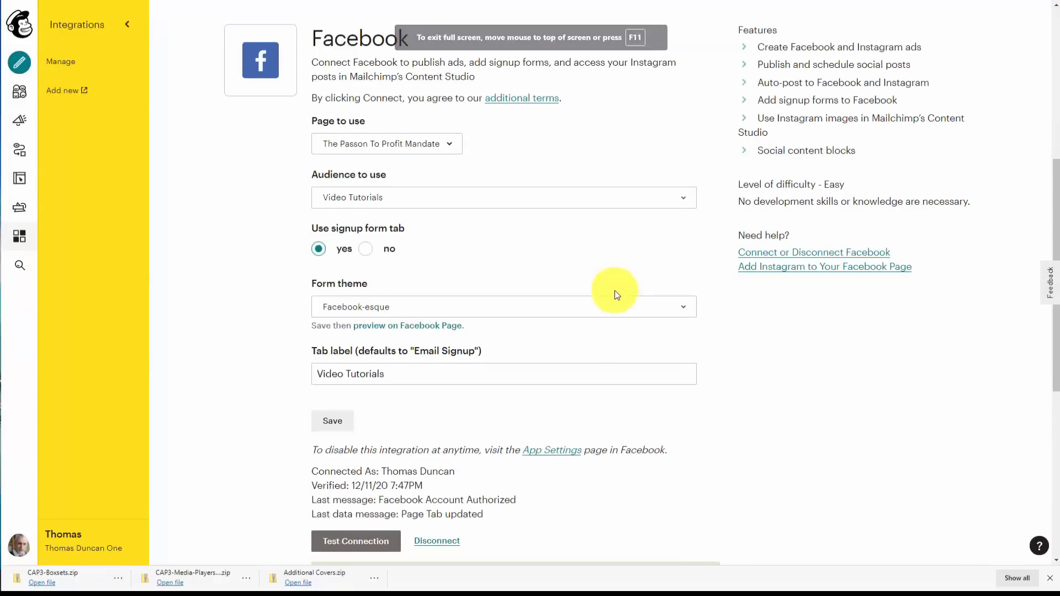
{"action": "left_click", "coordinate": [550, 313]}
{"action": "left_click", "coordinate": [436, 326]}
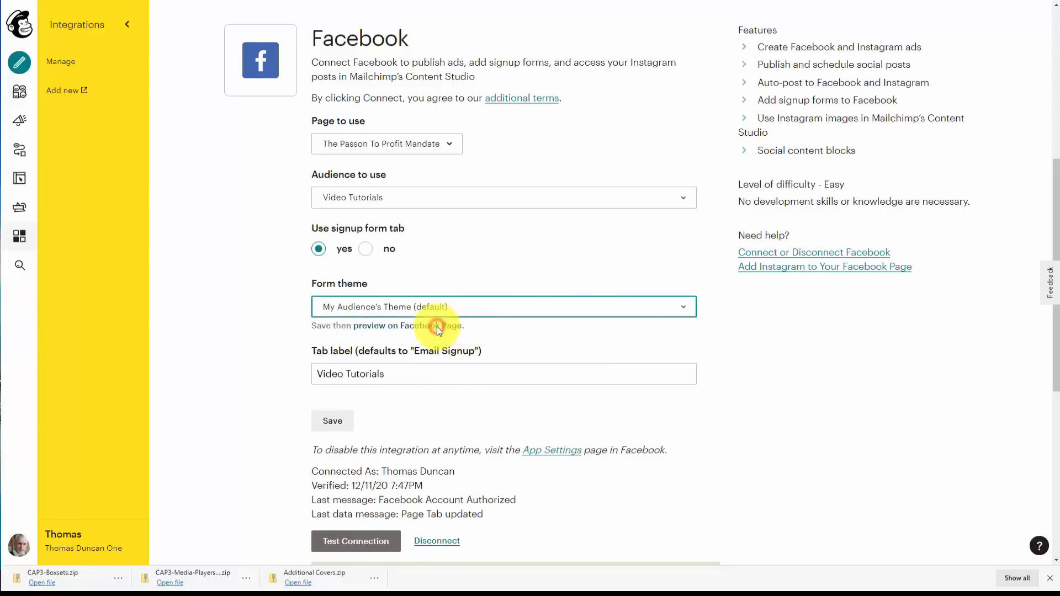
{"action": "scroll", "coordinate": [608, 326], "scroll_direction": "up", "scroll_amount": 2}
{"action": "scroll", "coordinate": [584, 323], "scroll_direction": "down", "scroll_amount": 5}
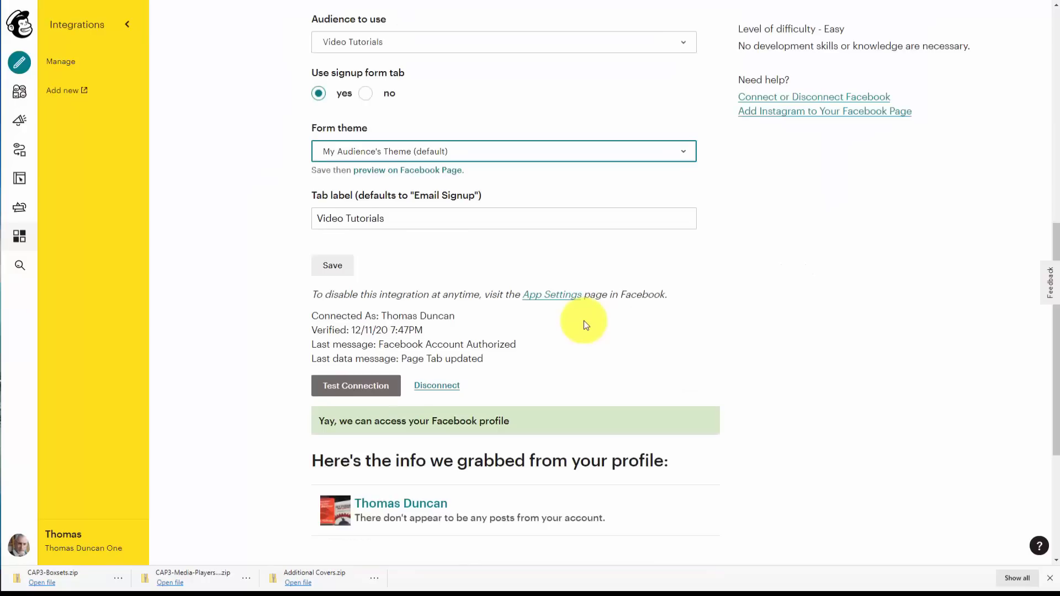
{"action": "scroll", "coordinate": [583, 321], "scroll_direction": "up", "scroll_amount": 3}
{"action": "scroll", "coordinate": [583, 321], "scroll_direction": "down", "scroll_amount": 2}
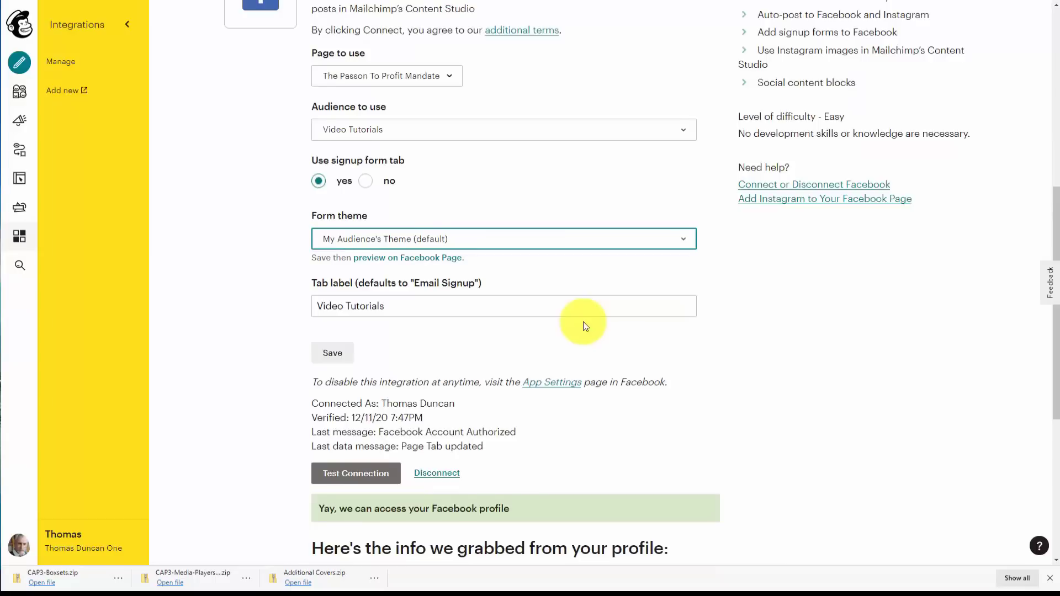
{"action": "left_click", "coordinate": [333, 338]}
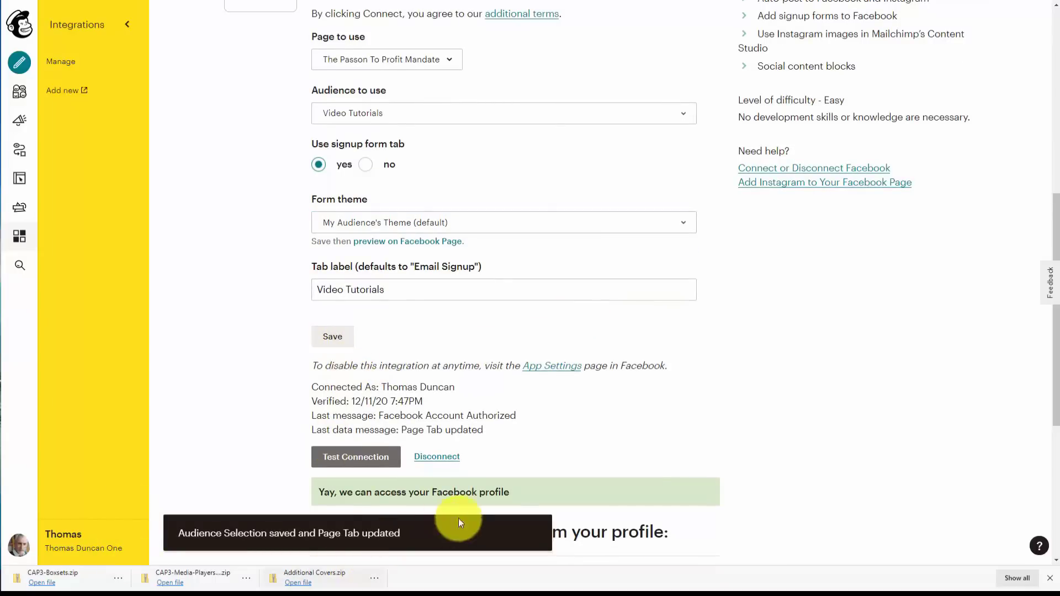
{"action": "scroll", "coordinate": [285, 537], "scroll_direction": "up", "scroll_amount": 2}
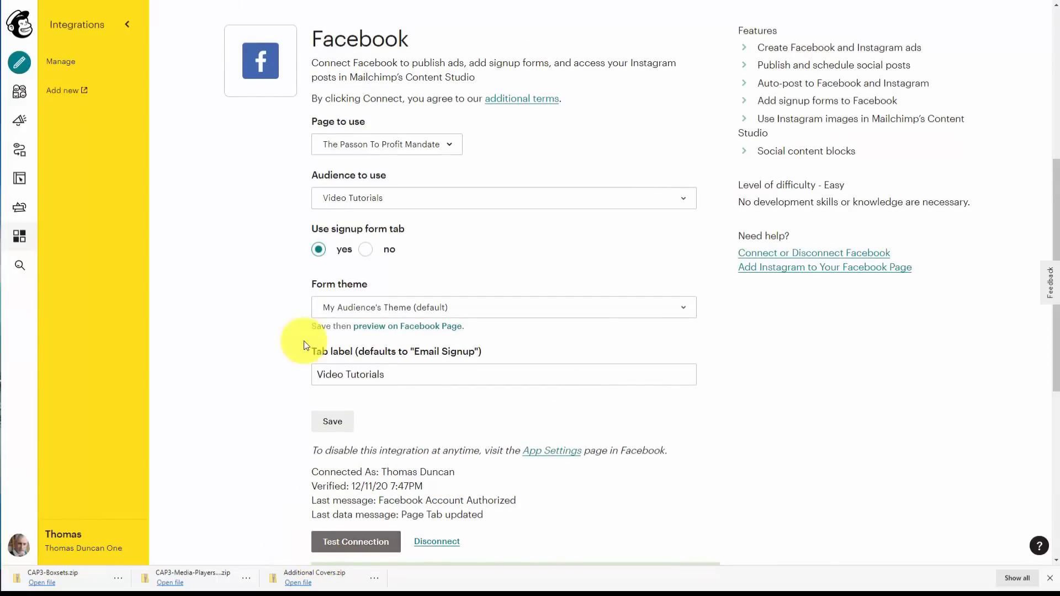
{"action": "key", "text": "ctrl+Tab"}
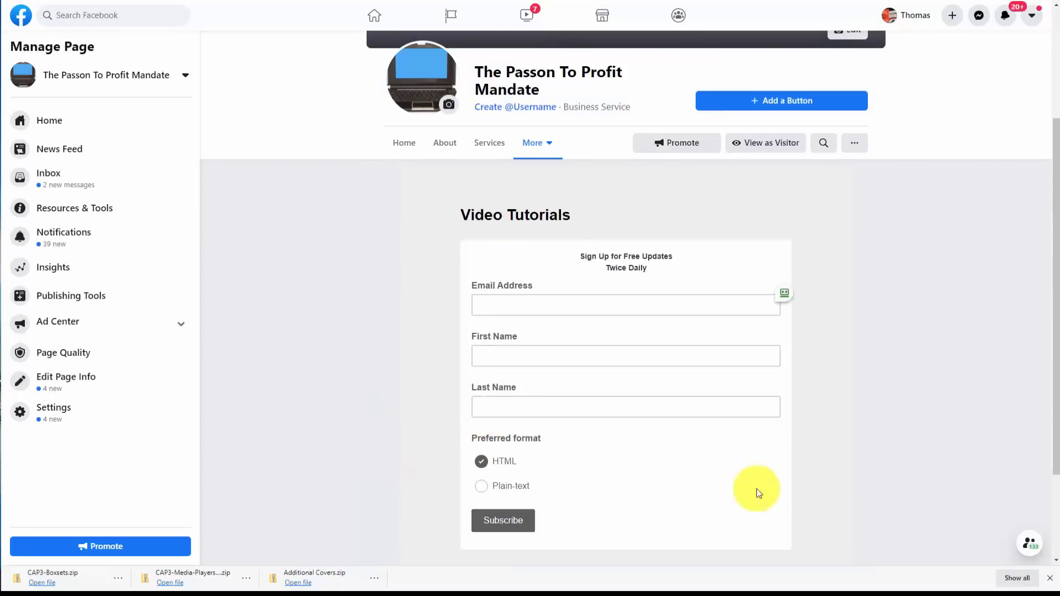
Step: After checking the restyled Video Tutorials form, return to the Mailchimp tab
{"action": "key", "text": "ctrl+Tab"}
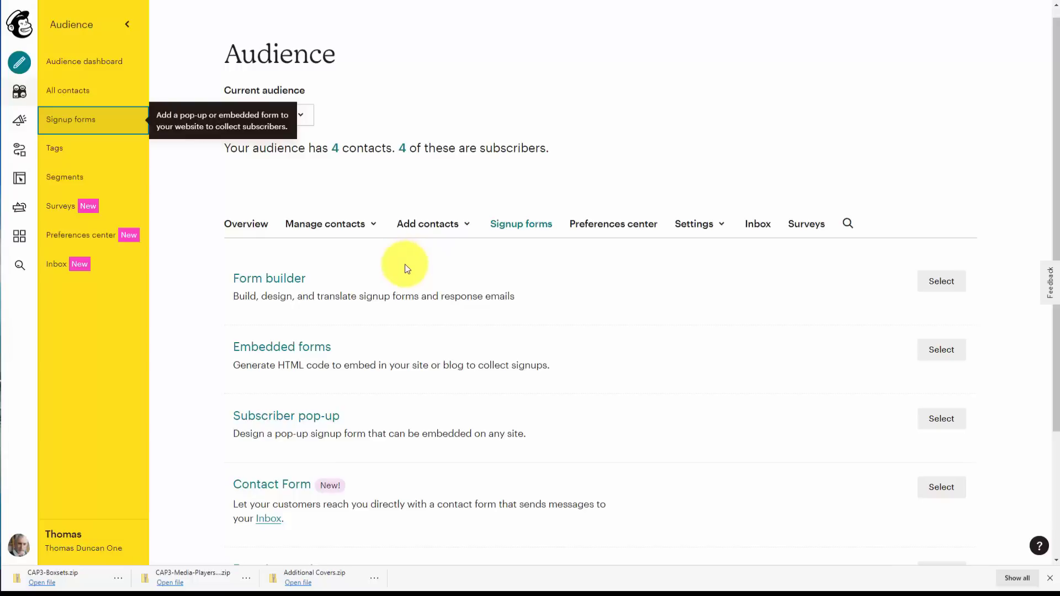
Step: Get the WordPress integration site code for the Video Tutorials audience
{"action": "left_click", "coordinate": [19, 238]}
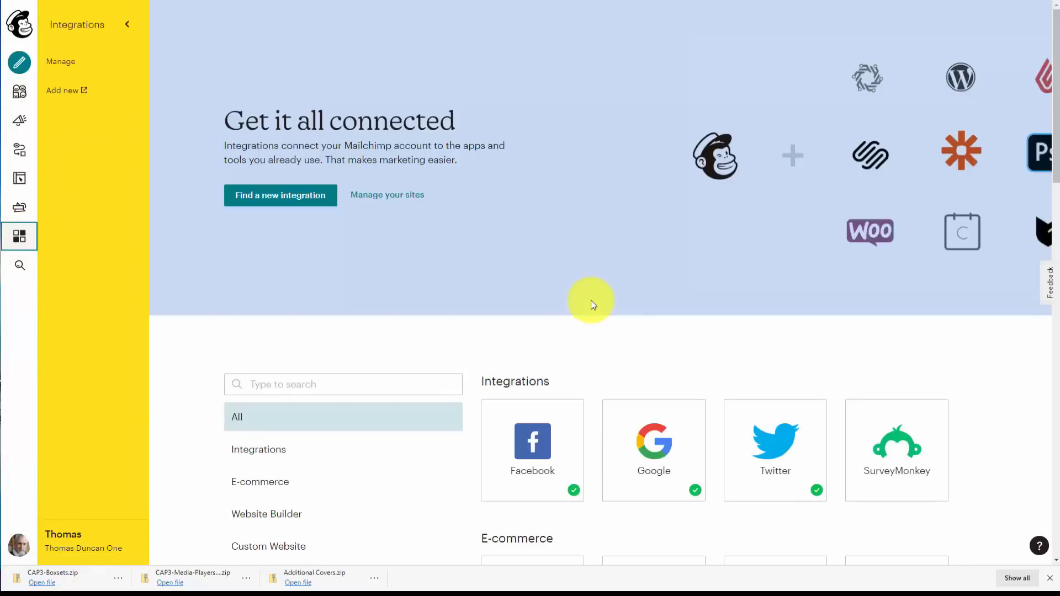
{"action": "scroll", "coordinate": [592, 302], "scroll_direction": "down", "scroll_amount": 8}
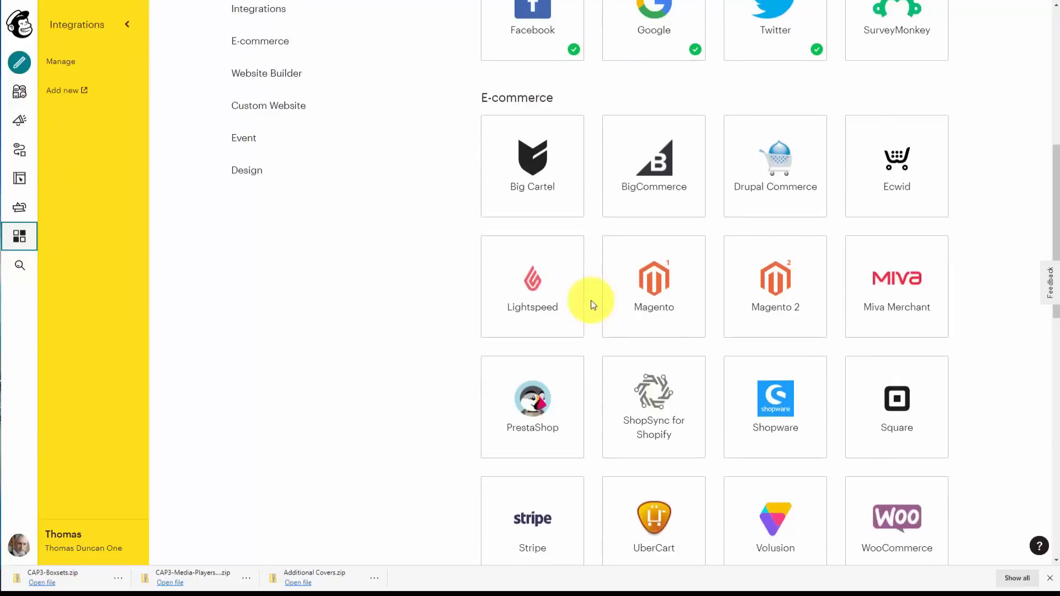
{"action": "scroll", "coordinate": [696, 297], "scroll_direction": "down", "scroll_amount": 7}
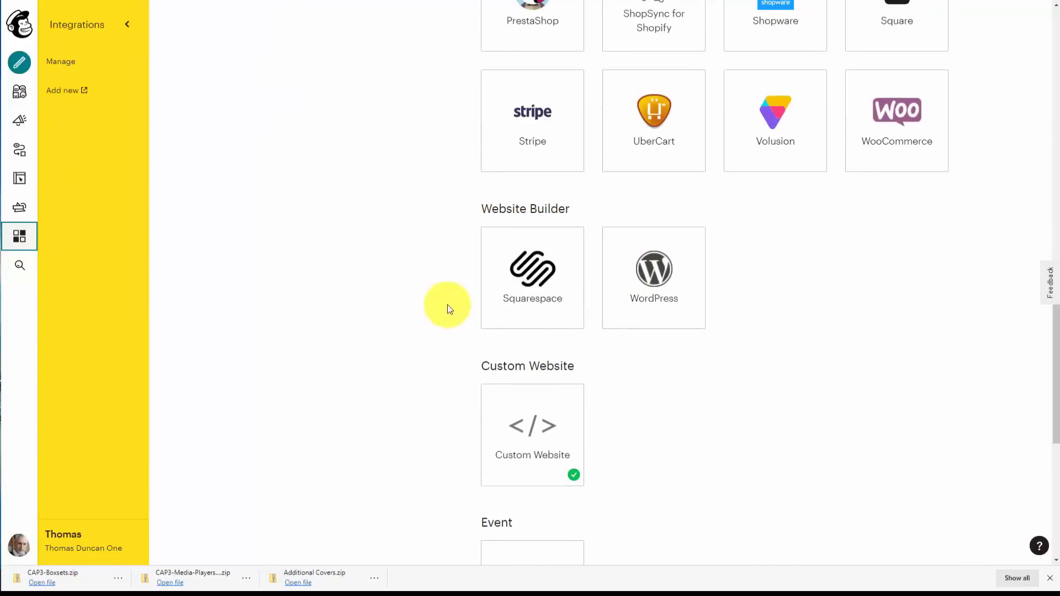
{"action": "left_click", "coordinate": [650, 278]}
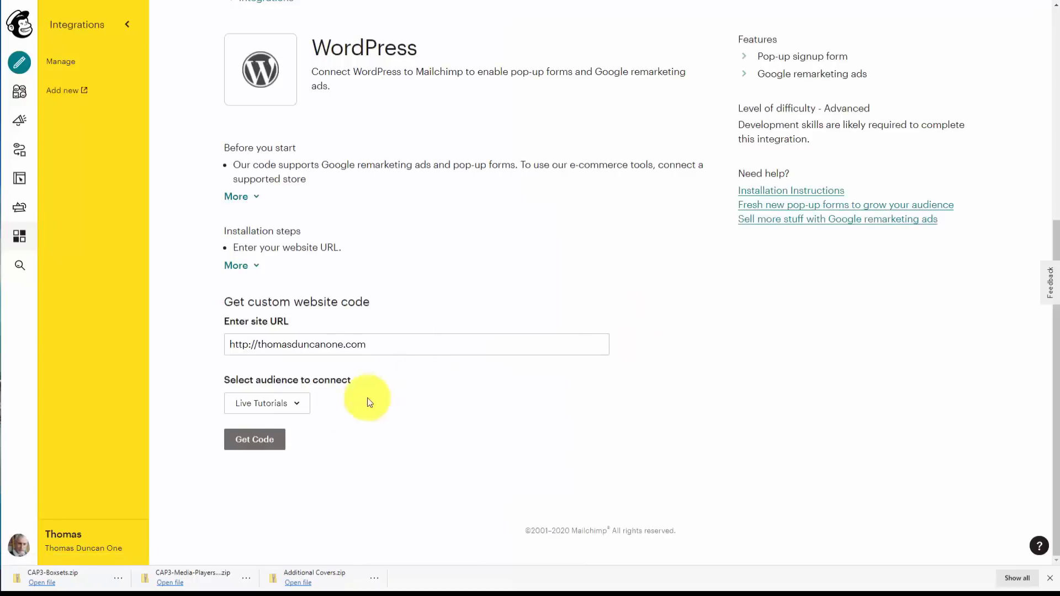
{"action": "left_click", "coordinate": [291, 406]}
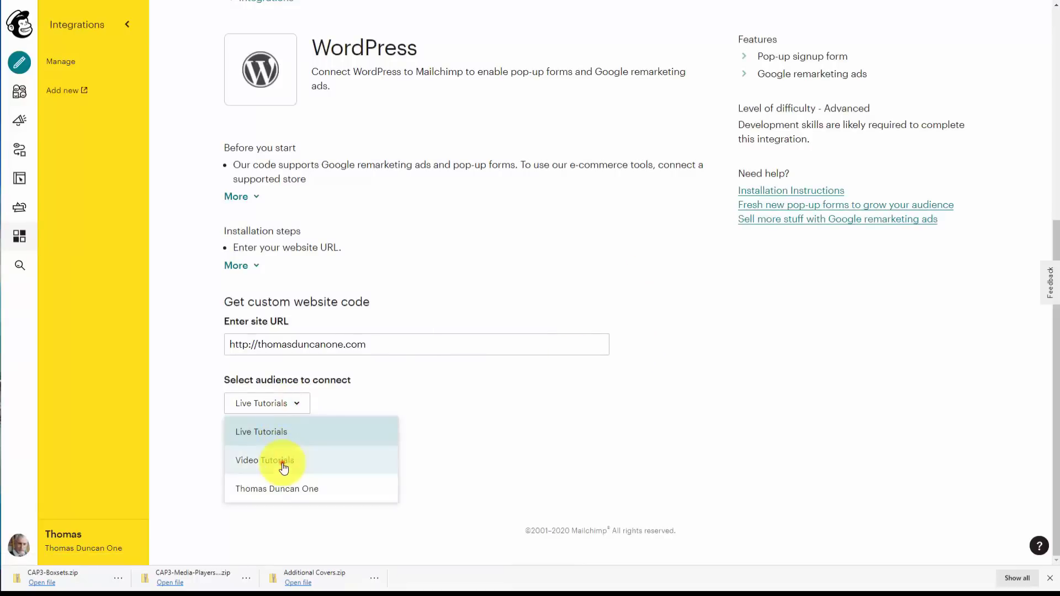
{"action": "left_click", "coordinate": [280, 462]}
{"action": "left_click", "coordinate": [266, 448]}
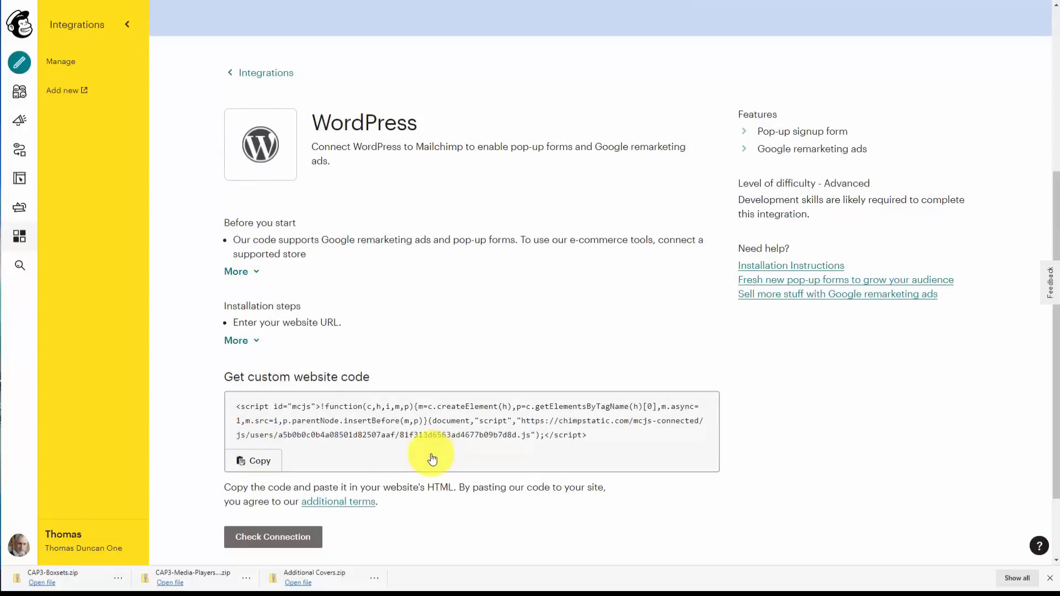
{"action": "scroll", "coordinate": [432, 459], "scroll_direction": "down", "scroll_amount": 2}
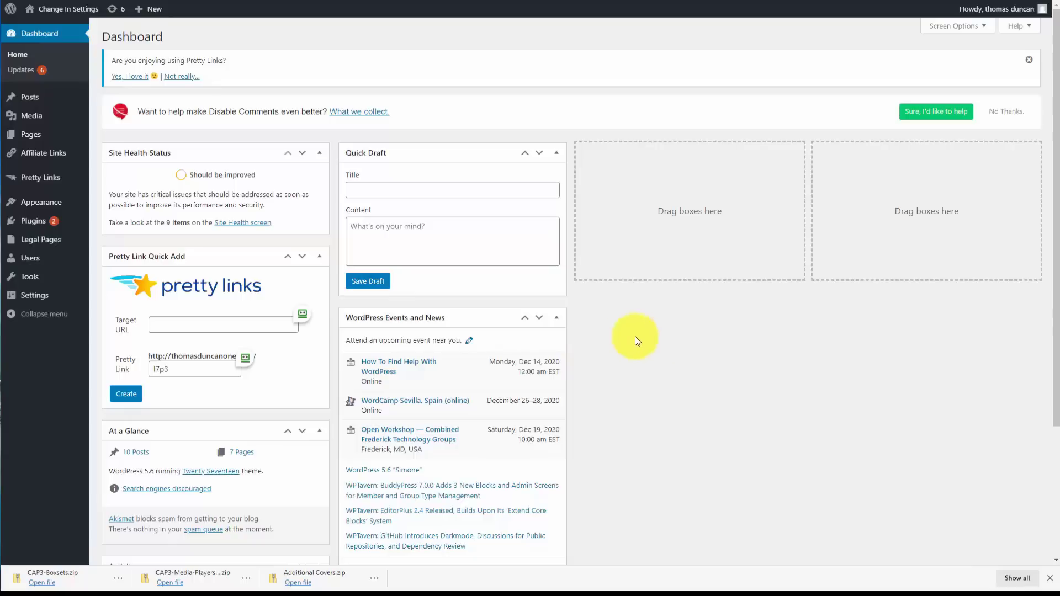
Step: Paste the Mailchimp script as line 41 of Twenty Seventeen's header.php and update the file
{"action": "mouse_move", "coordinate": [54, 208]}
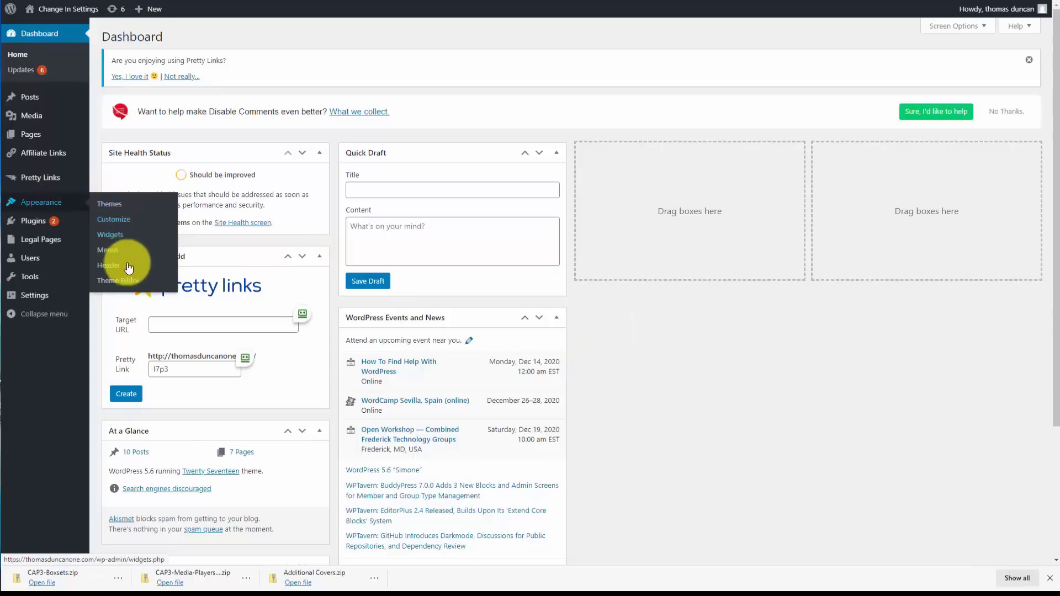
{"action": "left_click", "coordinate": [131, 282]}
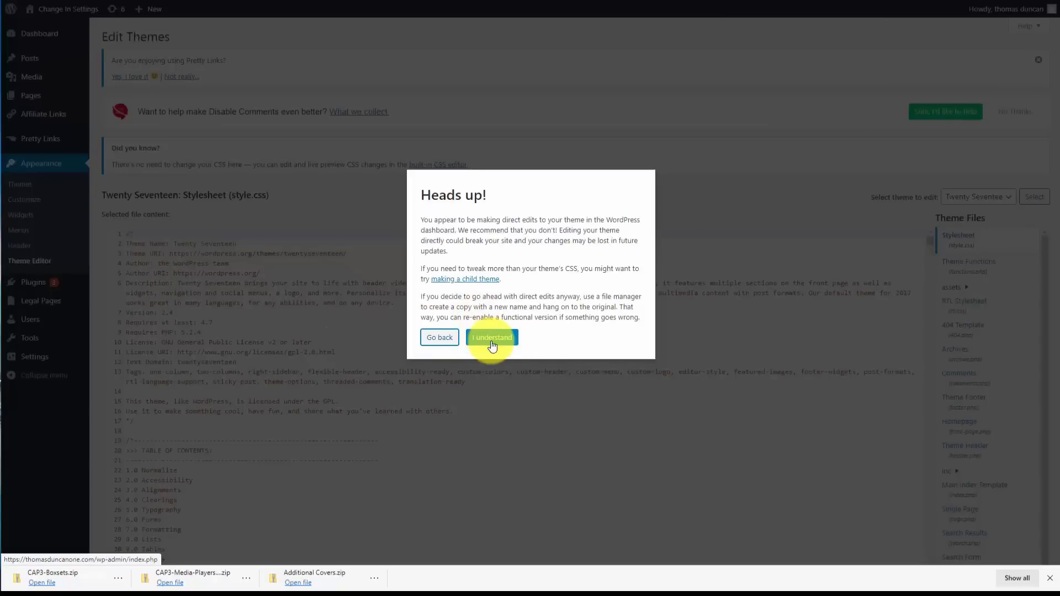
{"action": "left_click", "coordinate": [492, 343]}
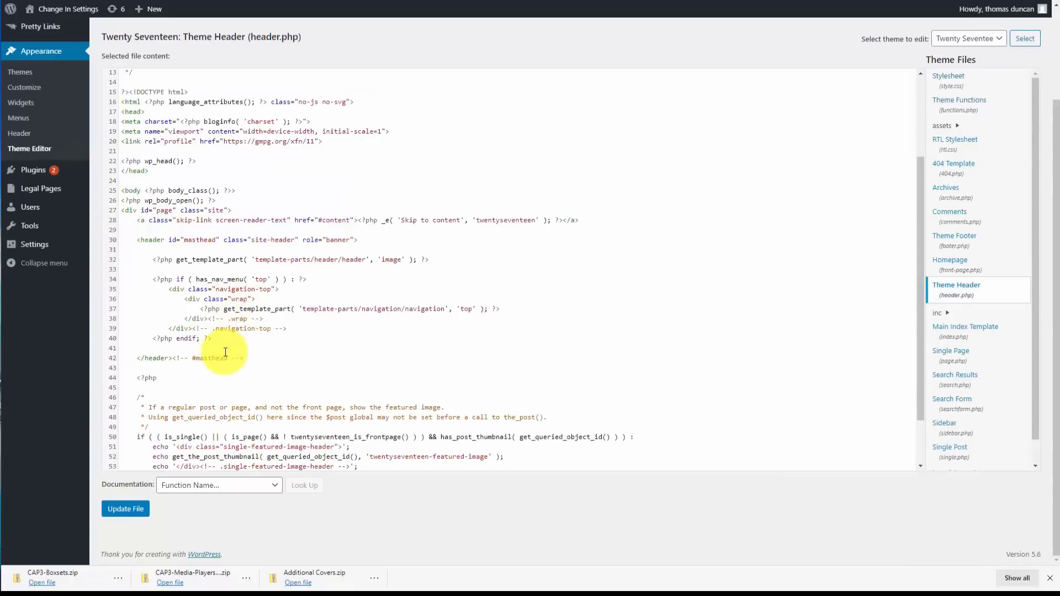
{"action": "left_click", "coordinate": [220, 339]}
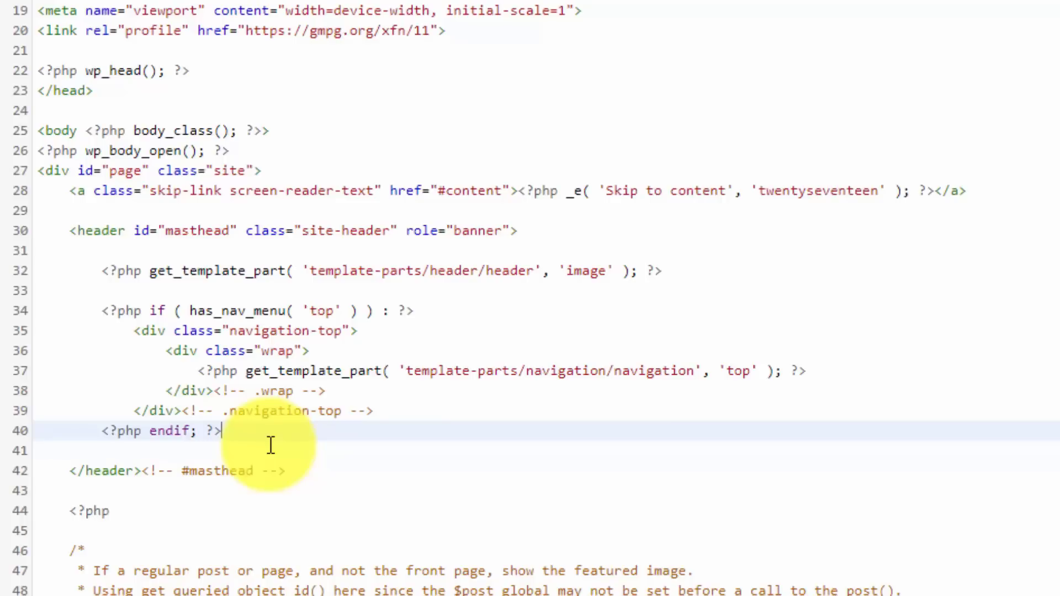
{"action": "key", "text": "Return"}
{"action": "type", "text": "<script id=\"mcjs\">!function(c,h,i,m,p){m=c.createElement(h),p=c.getElementsByTagName(h)[0],m.async=1,m.src=i,p.parentNode.insertBefore(m,p)}(document,\"script\",\"https://chimpstatic.com/mcjs-connected/js/users/a5b0b0c0b4a08501d82507aaf/81f313d6563ad4677b09b7d8d.js\");</script>"}
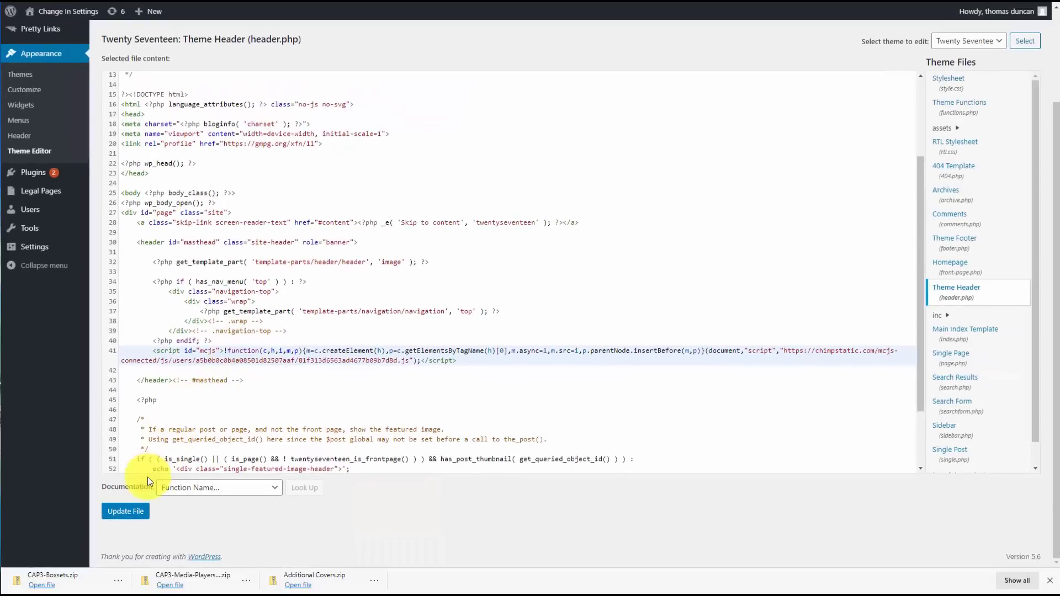
{"action": "left_click", "coordinate": [133, 514]}
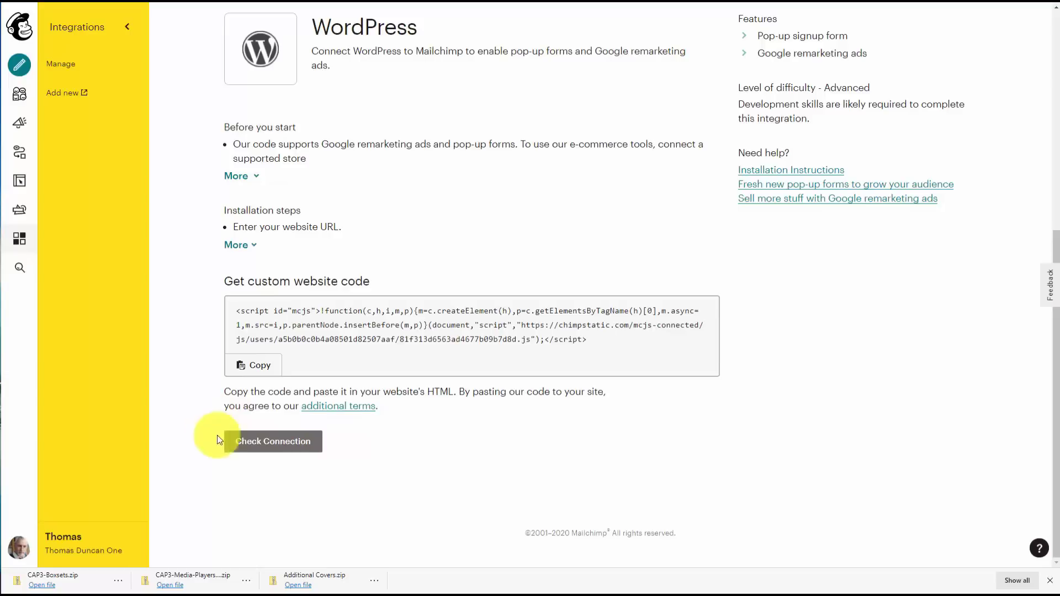
Step: Run Check Connection so Mailchimp reports the WordPress domain as Connected
{"action": "left_click", "coordinate": [262, 449]}
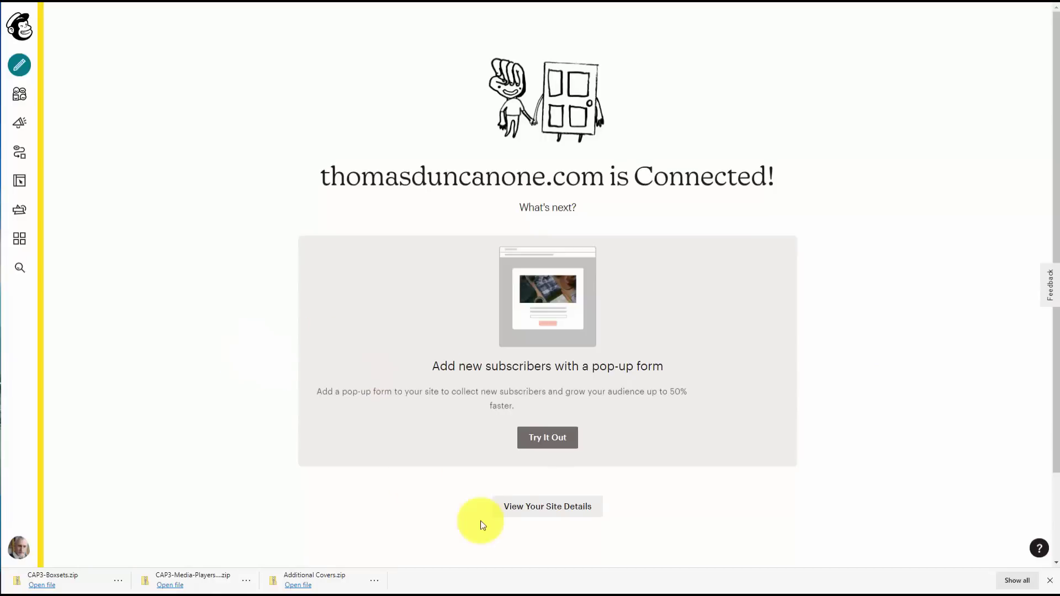
Step: Start a pop-up signup form and switch it on for the connected site
{"action": "left_click", "coordinate": [549, 442]}
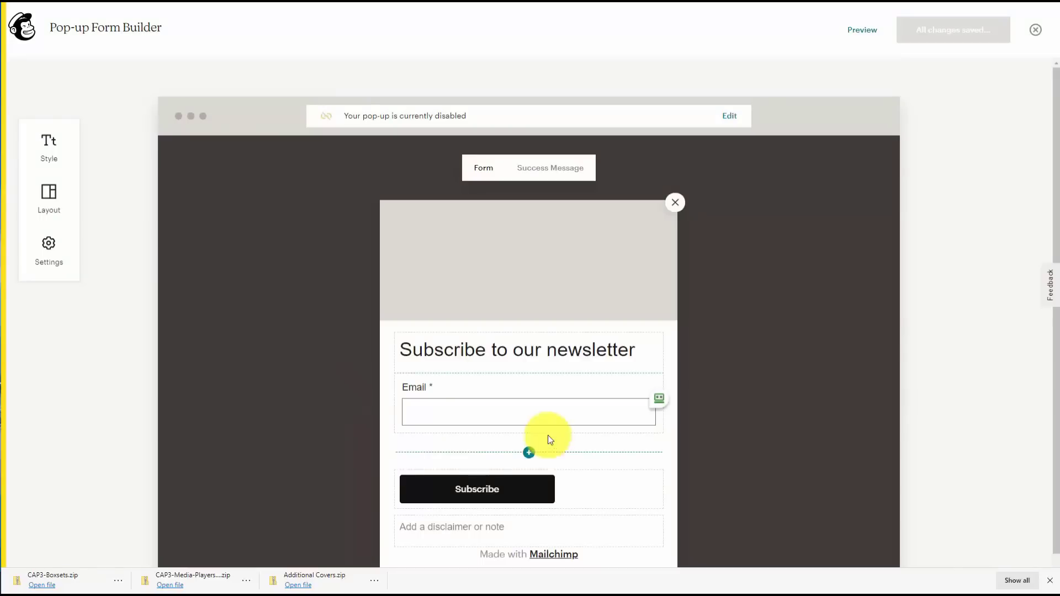
{"action": "scroll", "coordinate": [611, 375], "scroll_direction": "down", "scroll_amount": 1}
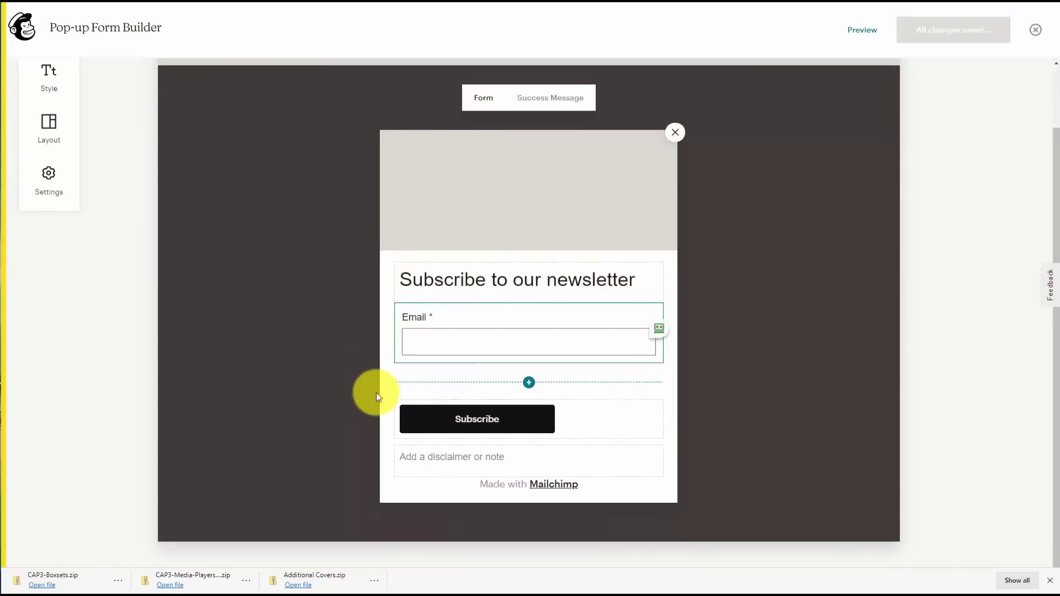
{"action": "scroll", "coordinate": [386, 402], "scroll_direction": "up", "scroll_amount": 1}
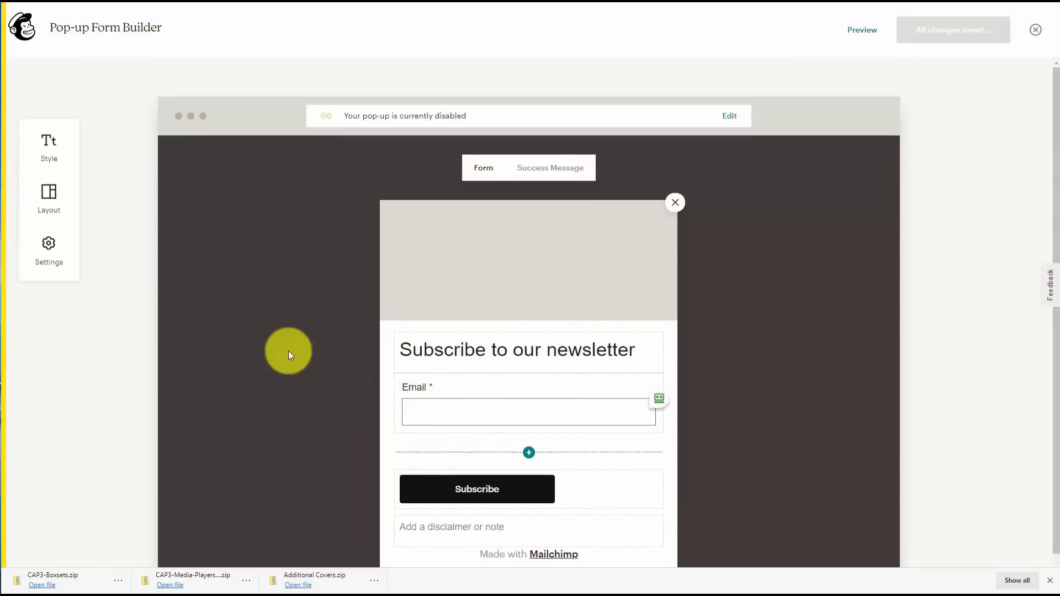
{"action": "scroll", "coordinate": [302, 362], "scroll_direction": "down", "scroll_amount": 1}
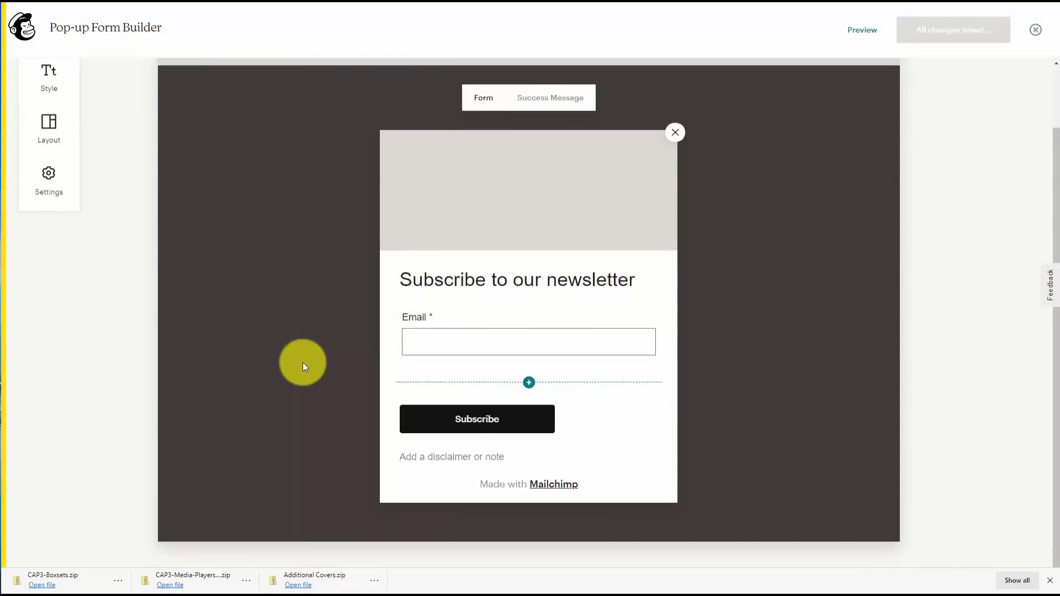
{"action": "scroll", "coordinate": [303, 362], "scroll_direction": "up", "scroll_amount": 1}
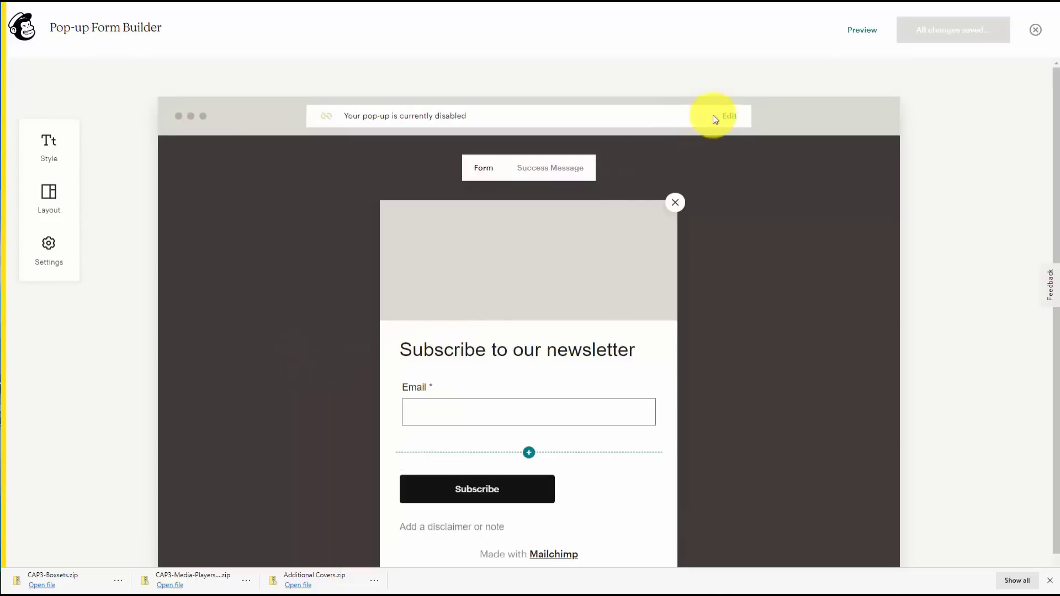
{"action": "left_click", "coordinate": [730, 116]}
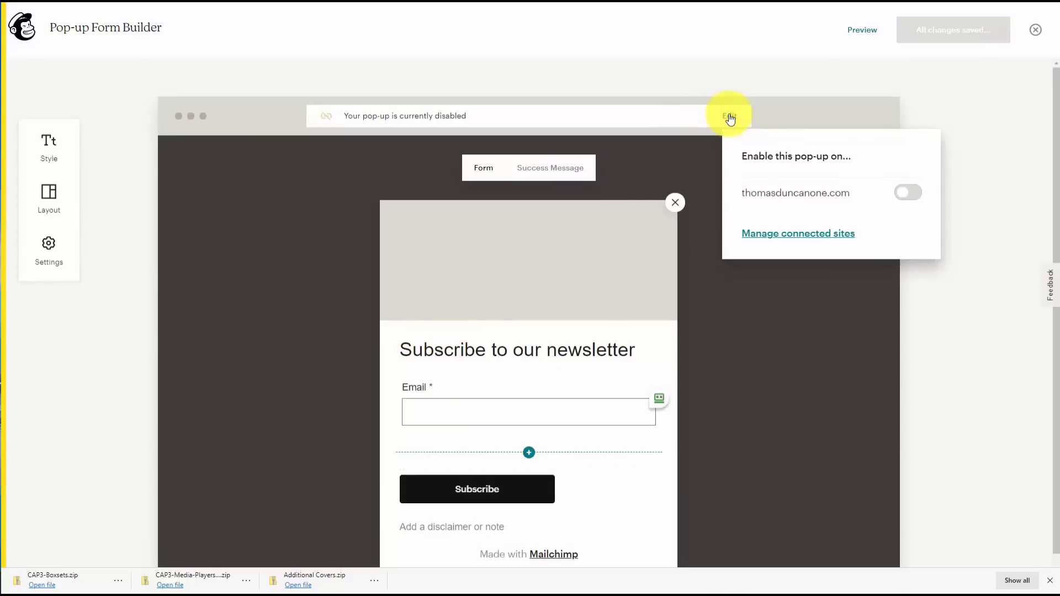
{"action": "left_click", "coordinate": [908, 193]}
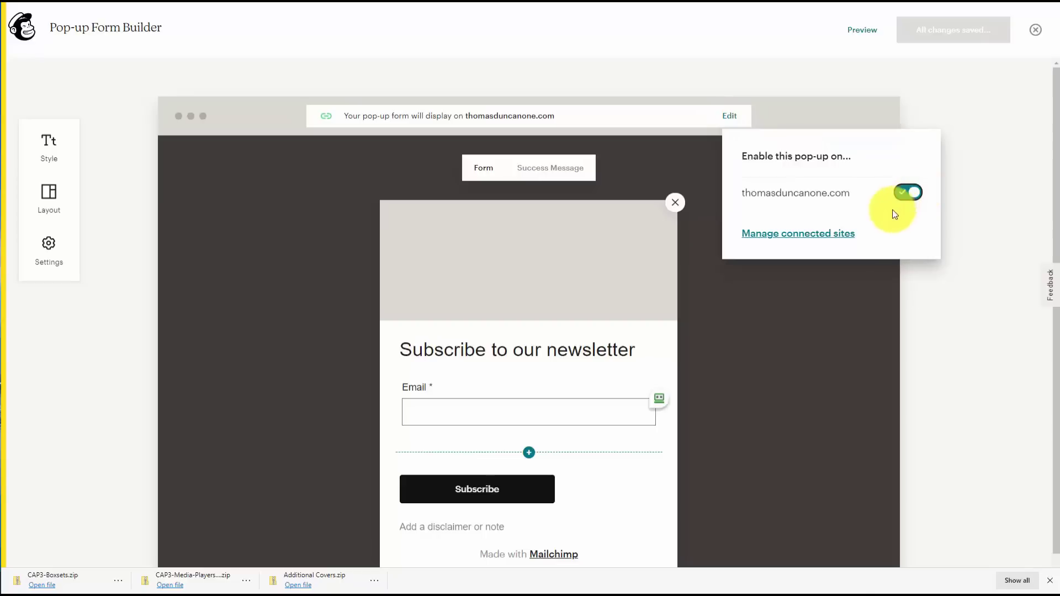
{"action": "left_click", "coordinate": [880, 300]}
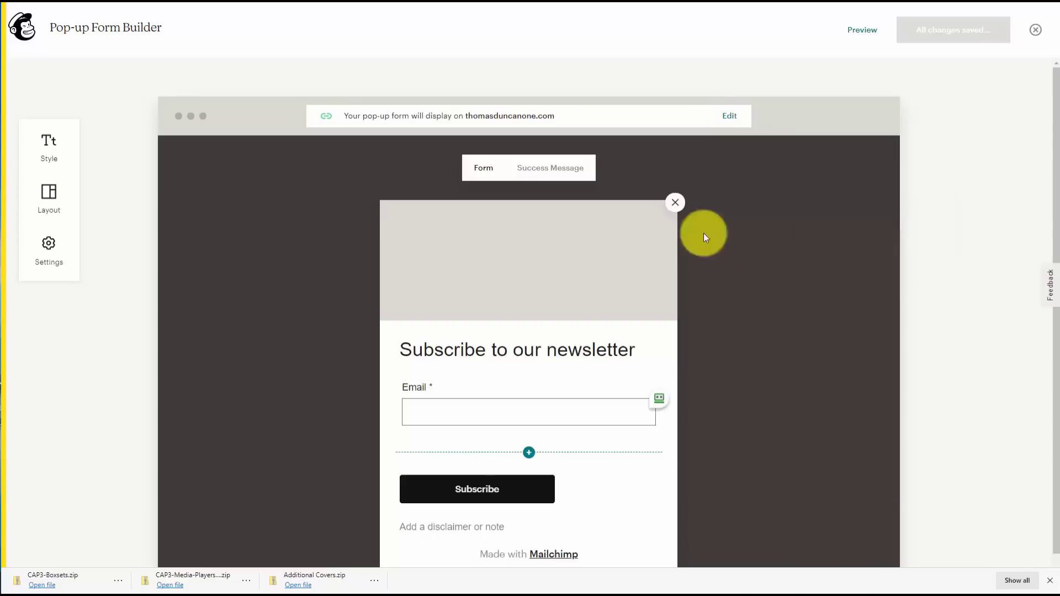
Step: Preview the pop-up's success message on a mobile screen
{"action": "left_click", "coordinate": [567, 169]}
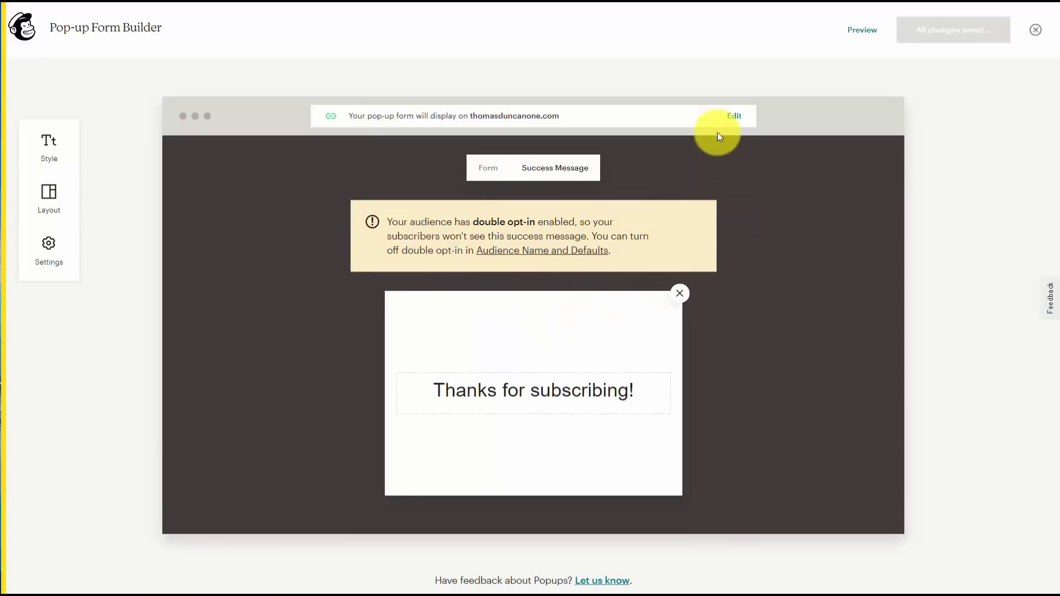
{"action": "left_click", "coordinate": [860, 29]}
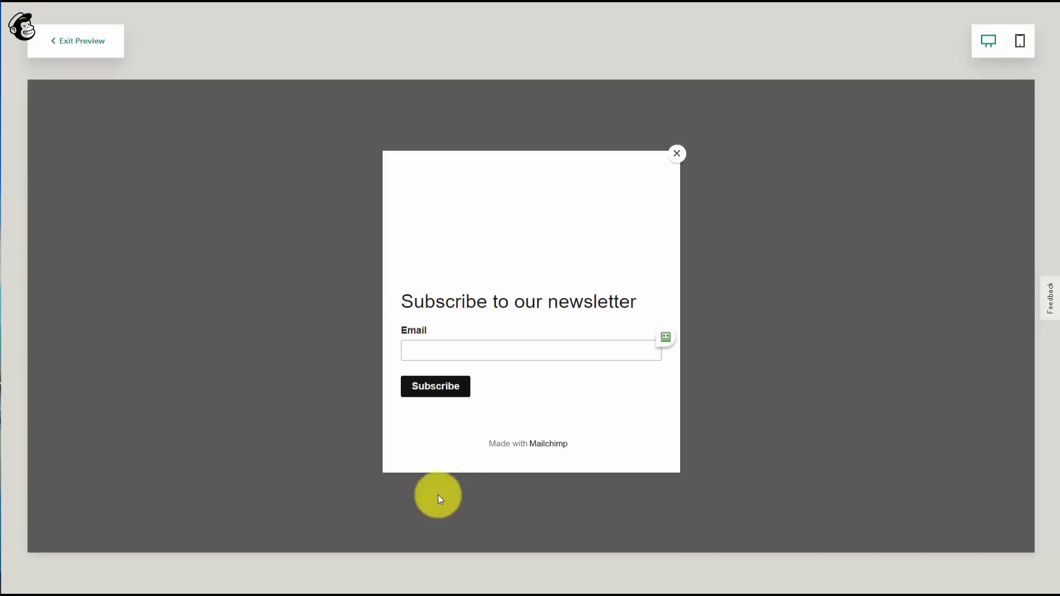
{"action": "left_click", "coordinate": [1021, 41]}
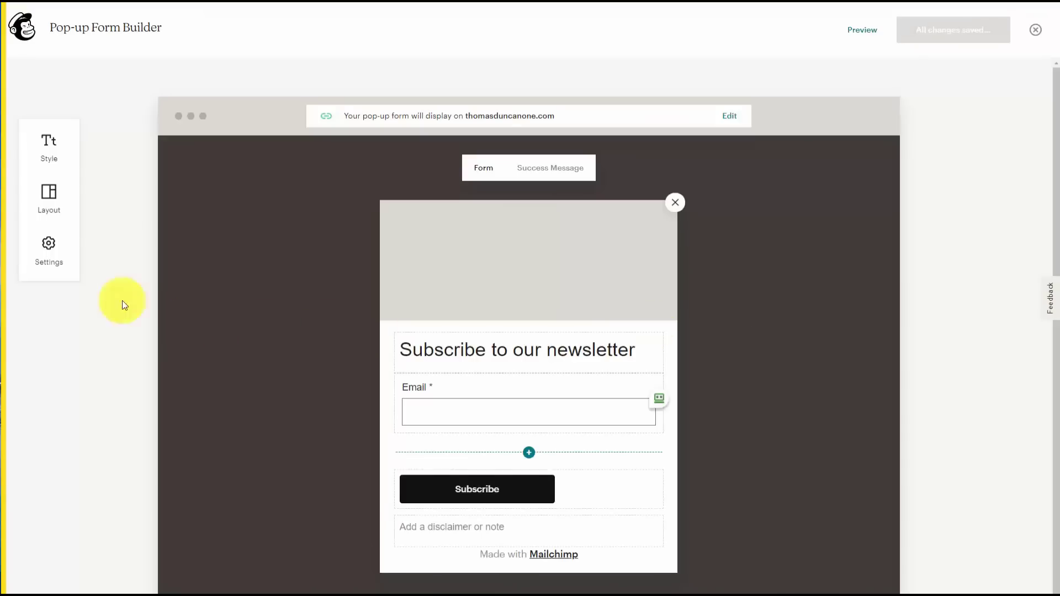
Step: Set the pop-up to display After 20 seconds and publish it
{"action": "left_click", "coordinate": [47, 246]}
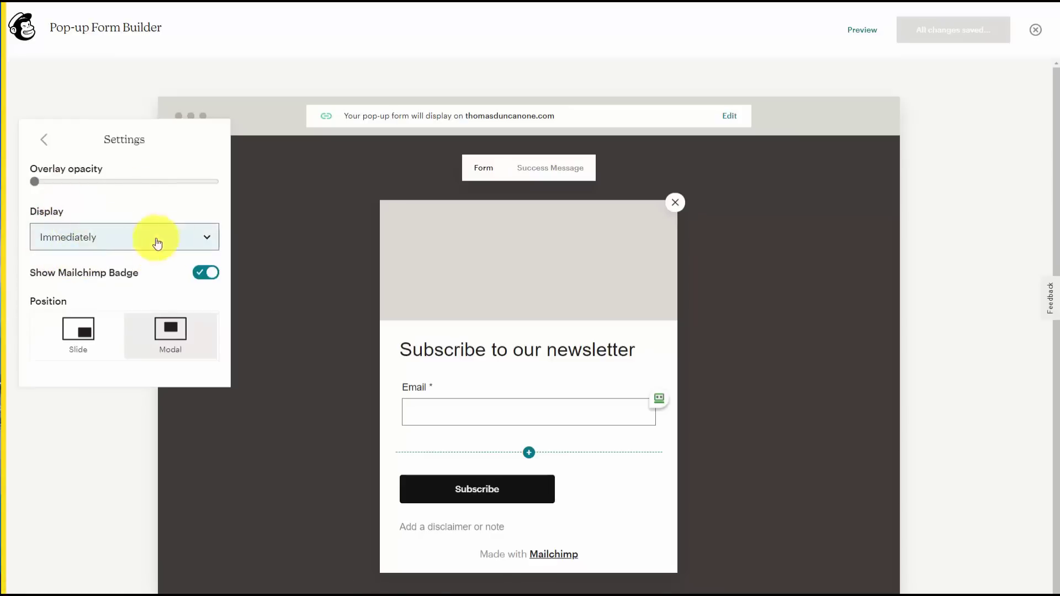
{"action": "left_click", "coordinate": [180, 249]}
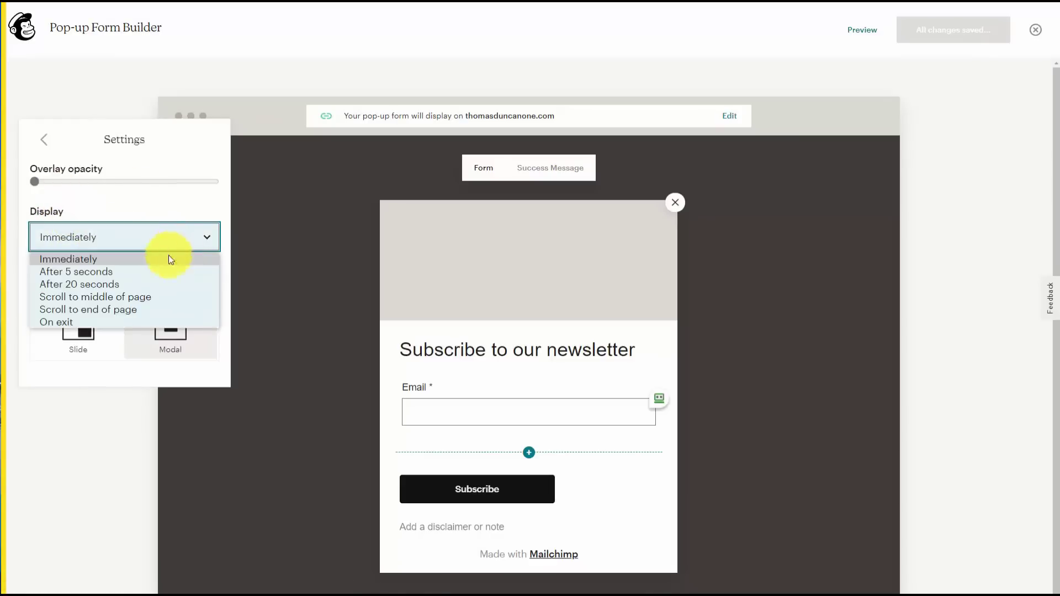
{"action": "left_click", "coordinate": [95, 285]}
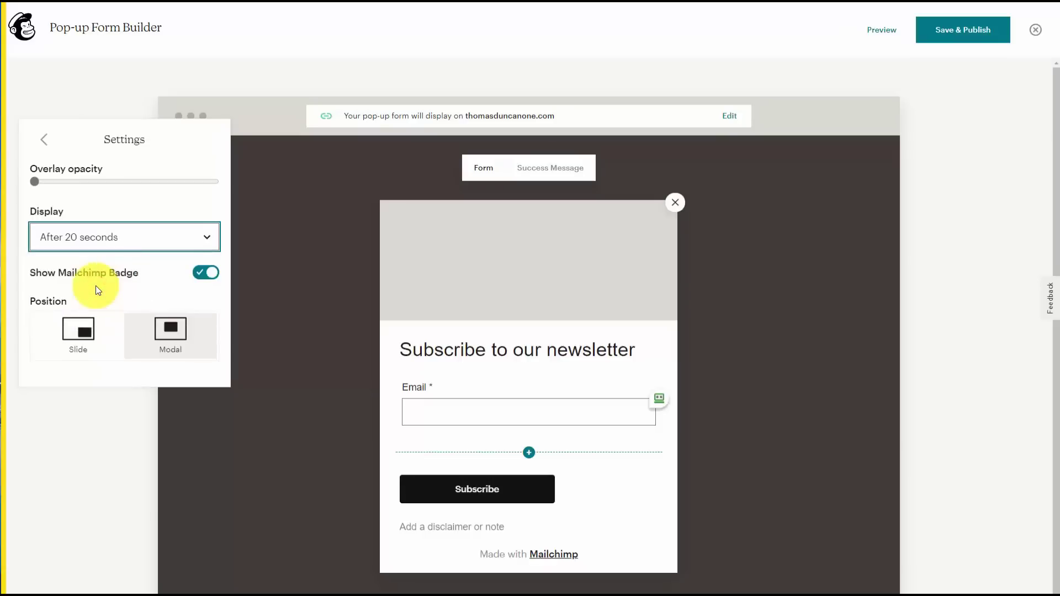
{"action": "left_click", "coordinate": [961, 33]}
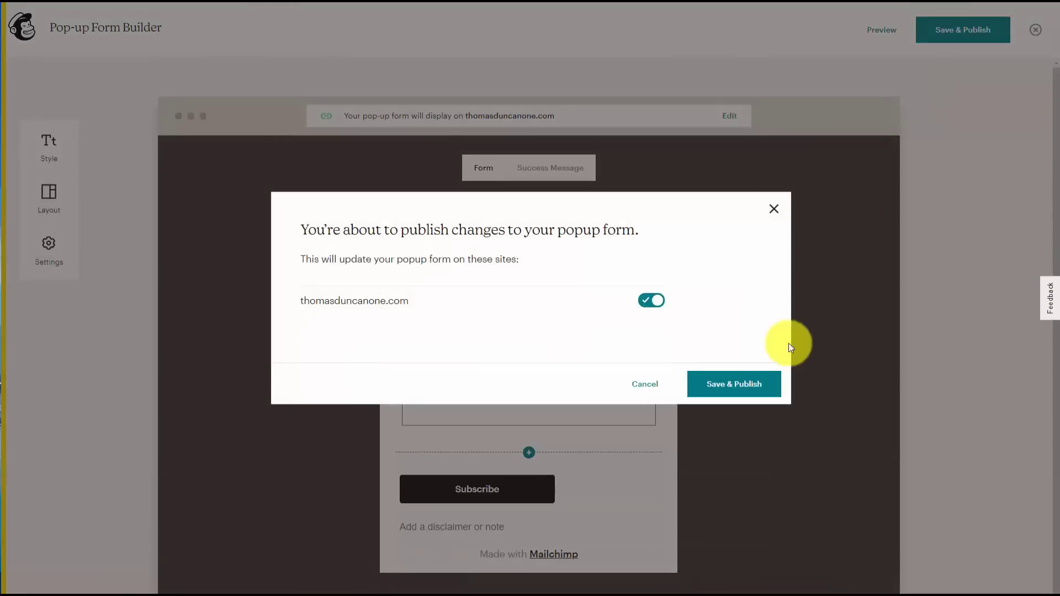
{"action": "left_click", "coordinate": [715, 384]}
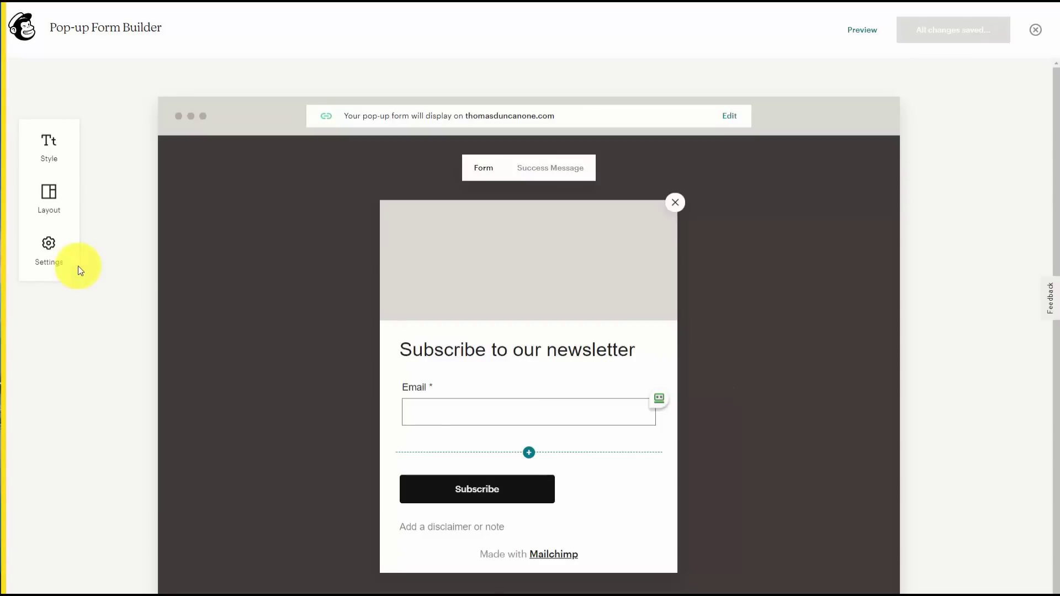
Step: Change the pop-up display to On exit and publish it again
{"action": "left_click", "coordinate": [47, 244]}
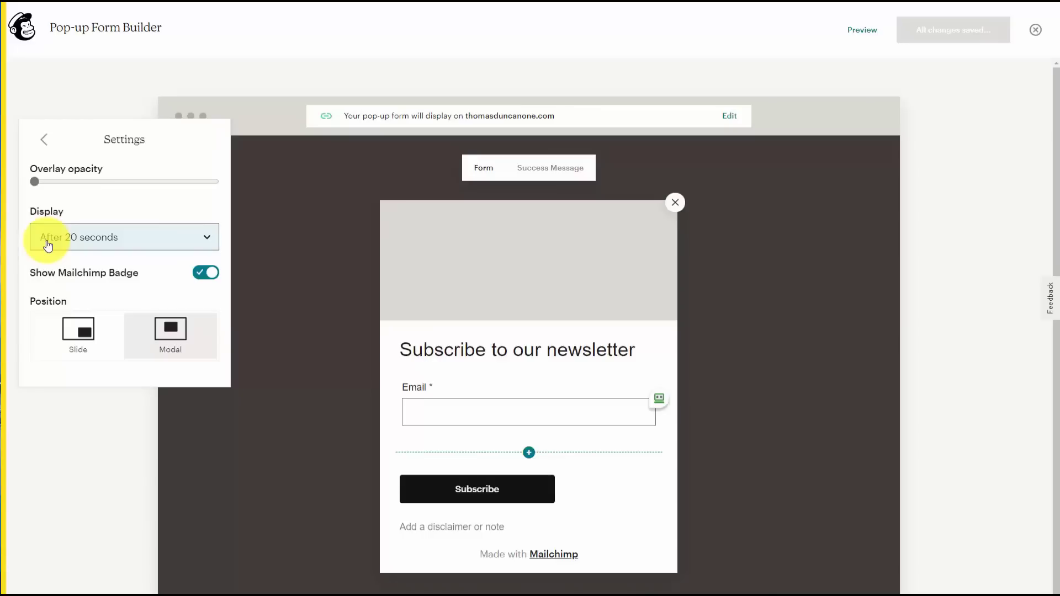
{"action": "left_click", "coordinate": [154, 246]}
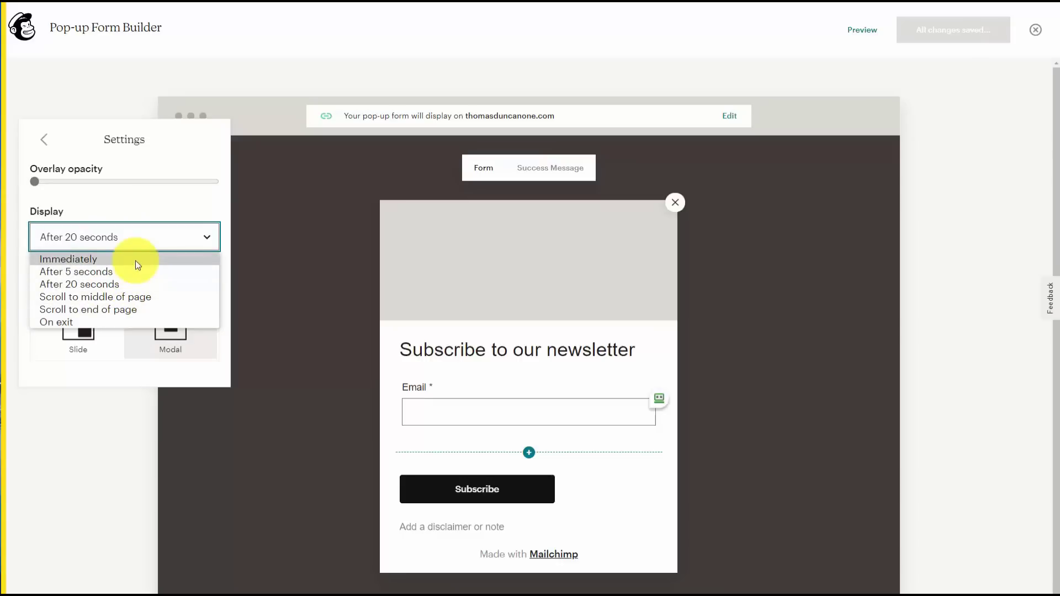
{"action": "left_click", "coordinate": [98, 322]}
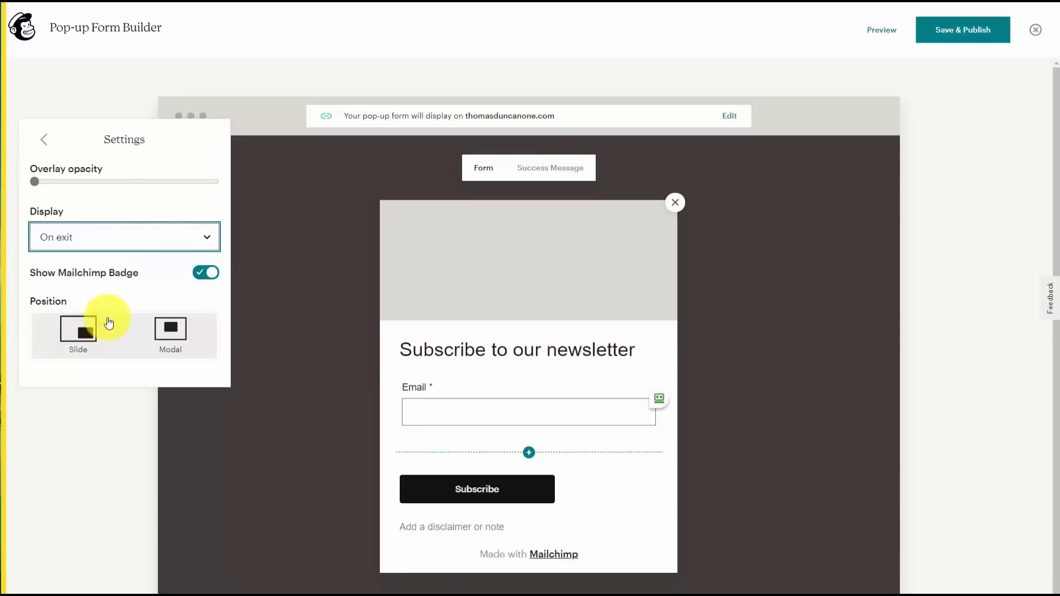
{"action": "left_click", "coordinate": [952, 28]}
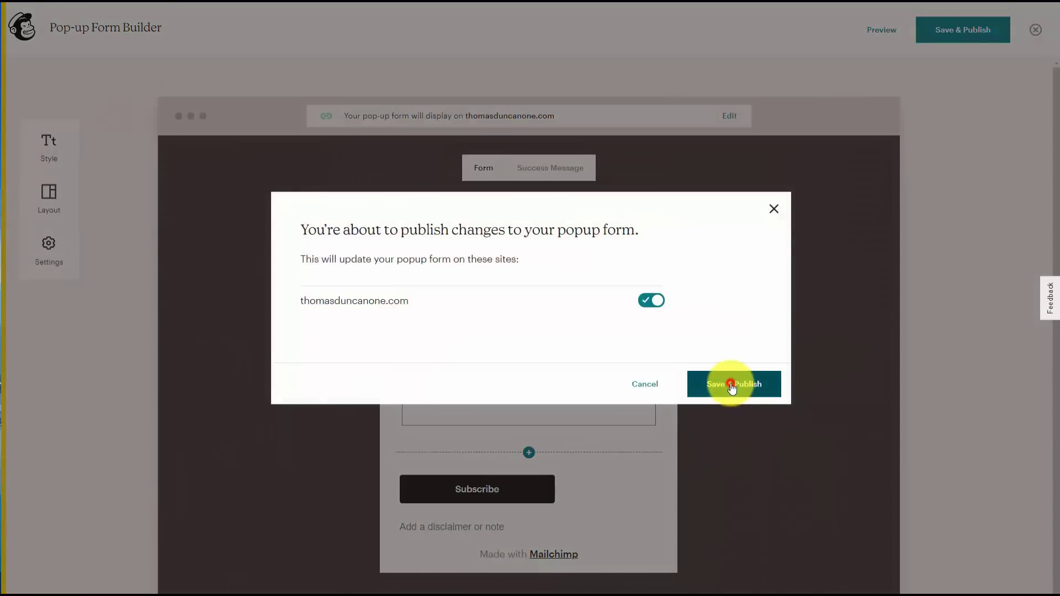
{"action": "left_click", "coordinate": [733, 384]}
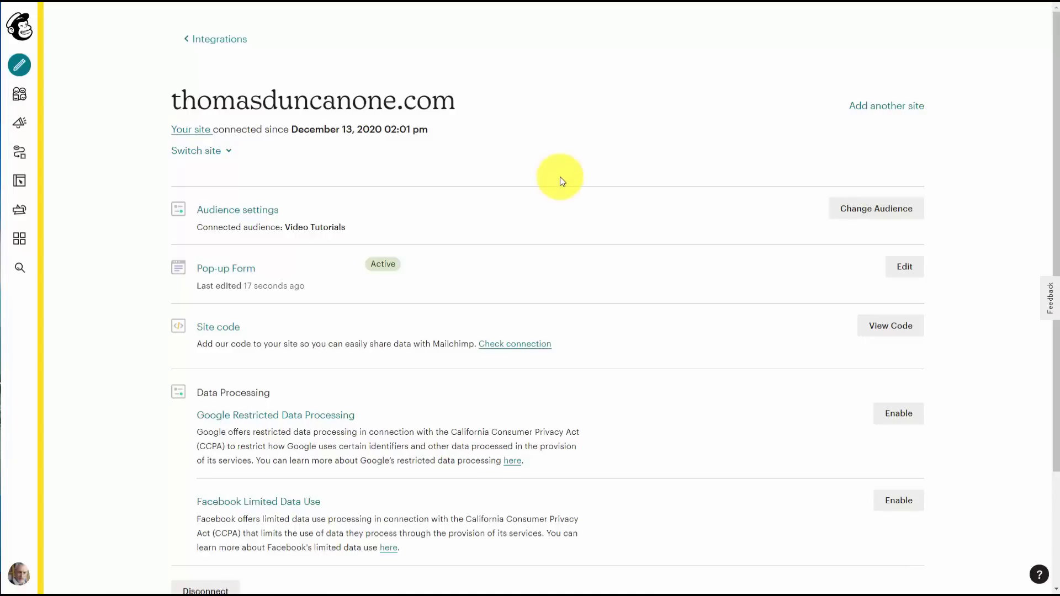
Step: Open the audience's Classic embedded form and select all of its signup code
{"action": "left_click", "coordinate": [21, 101]}
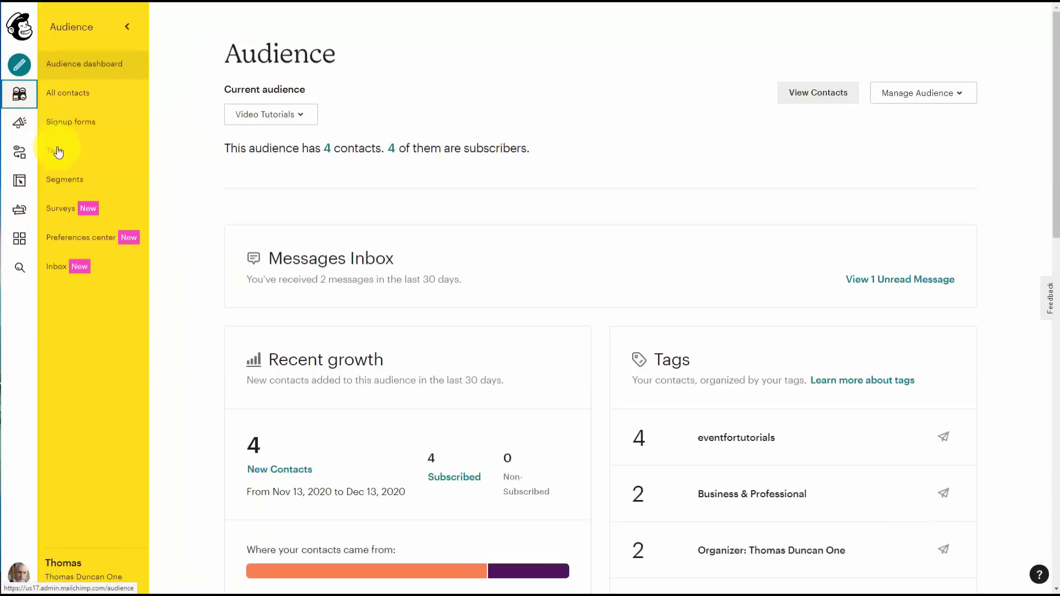
{"action": "left_click", "coordinate": [72, 124]}
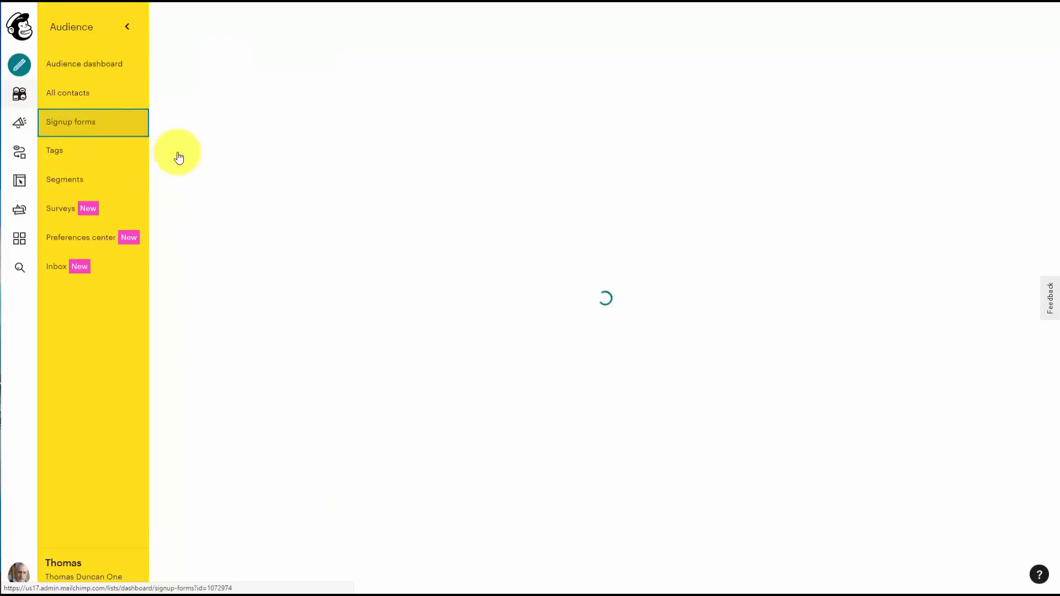
{"action": "scroll", "coordinate": [232, 208], "scroll_direction": "down", "scroll_amount": 3}
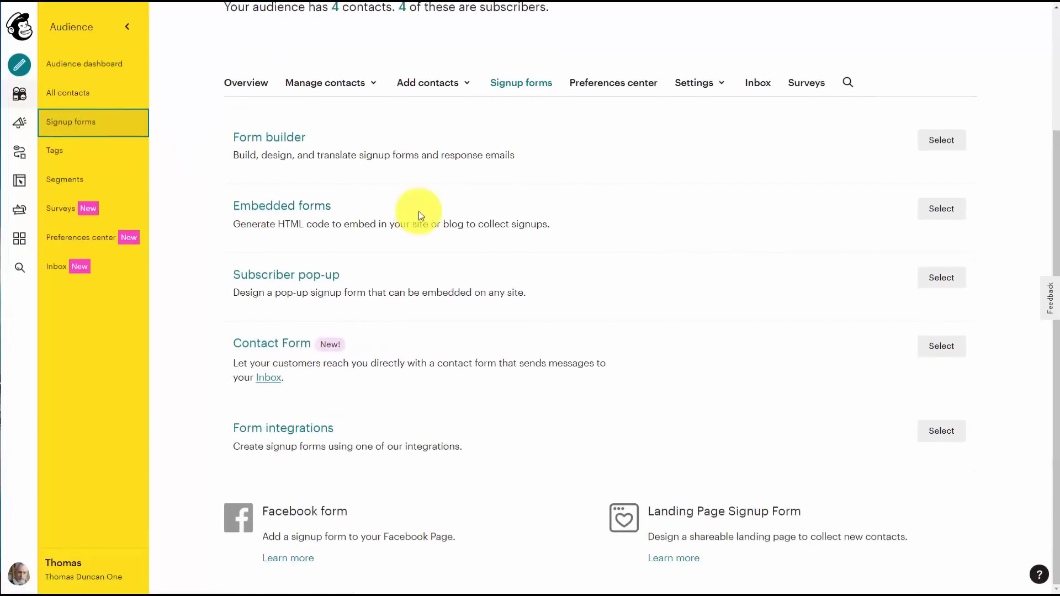
{"action": "left_click", "coordinate": [949, 222]}
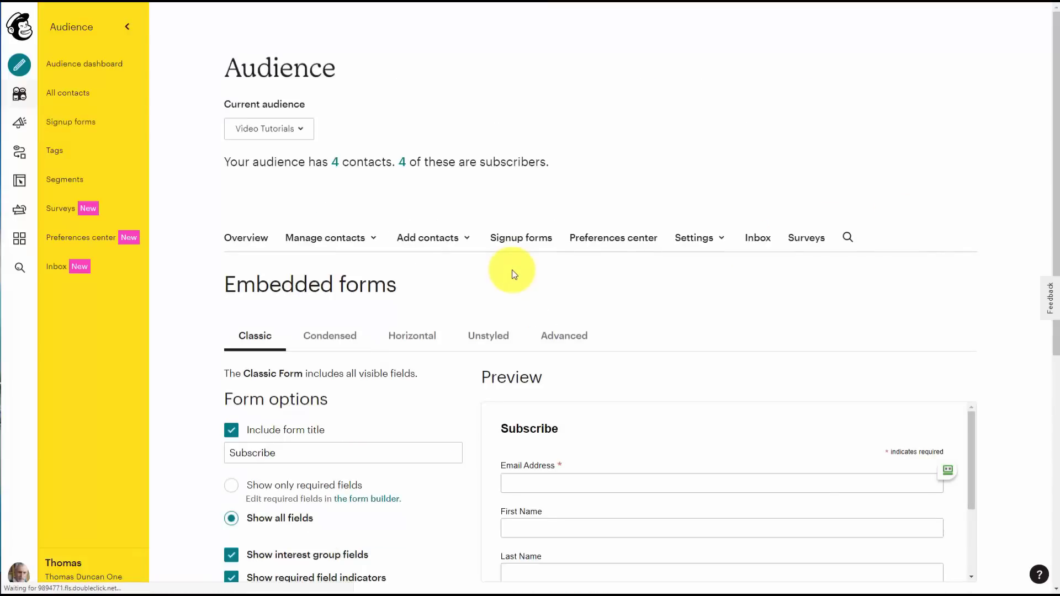
{"action": "scroll", "coordinate": [512, 269], "scroll_direction": "down", "scroll_amount": 6}
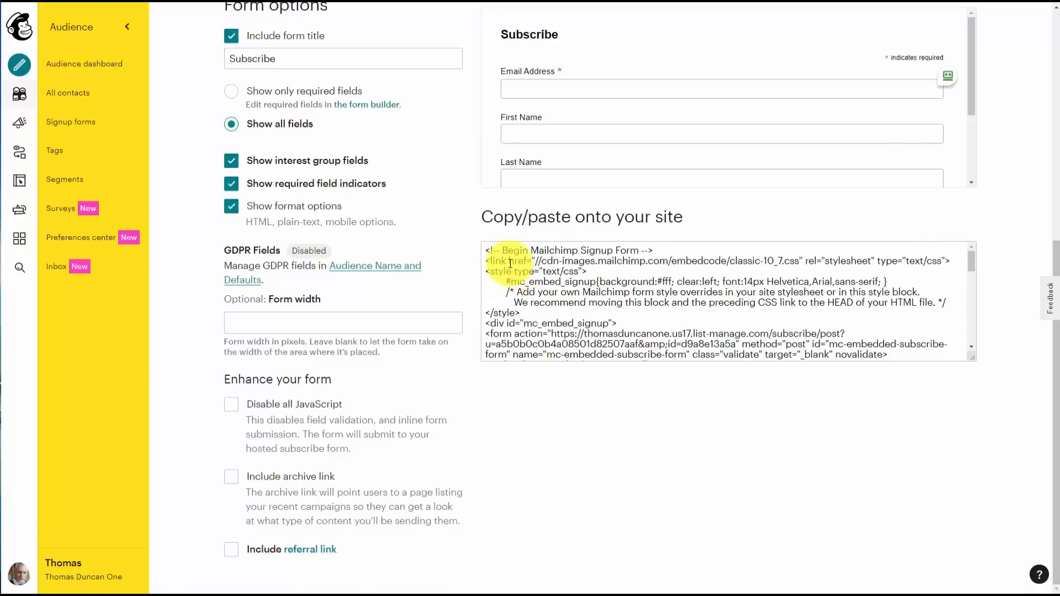
{"action": "left_click", "coordinate": [510, 263]}
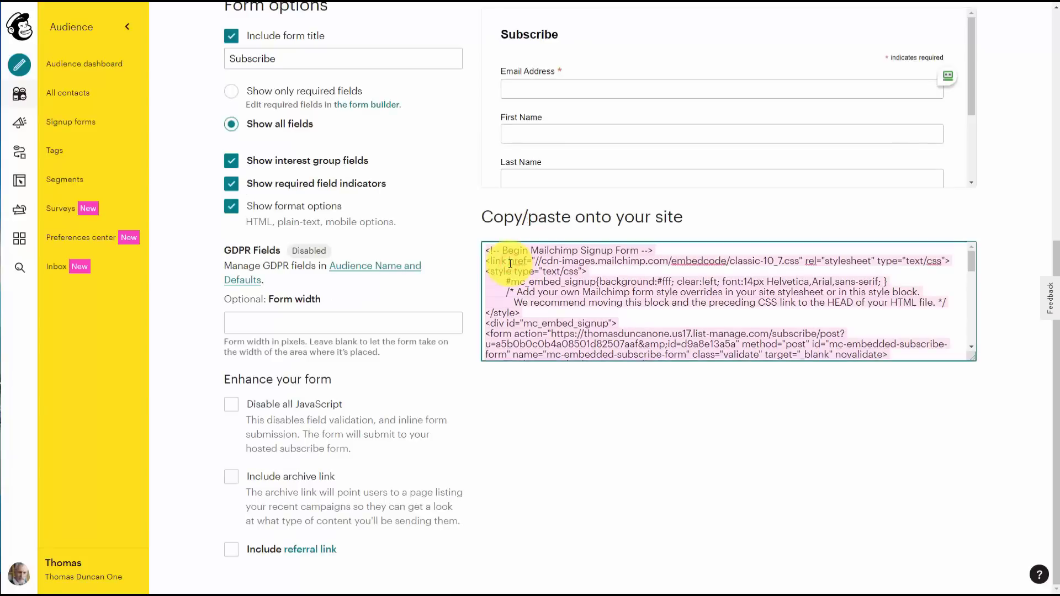
{"action": "scroll", "coordinate": [510, 263], "scroll_direction": "up", "scroll_amount": 5}
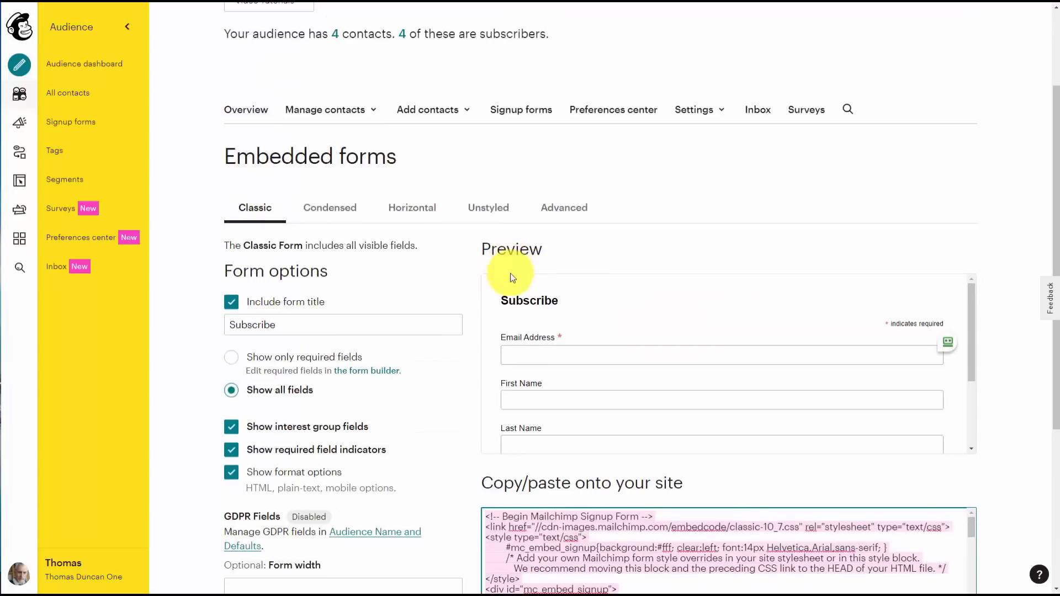
Step: Publish a new WordPress page containing the pasted Mailchimp signup code and view it
{"action": "key", "text": "ctrl+Tab"}
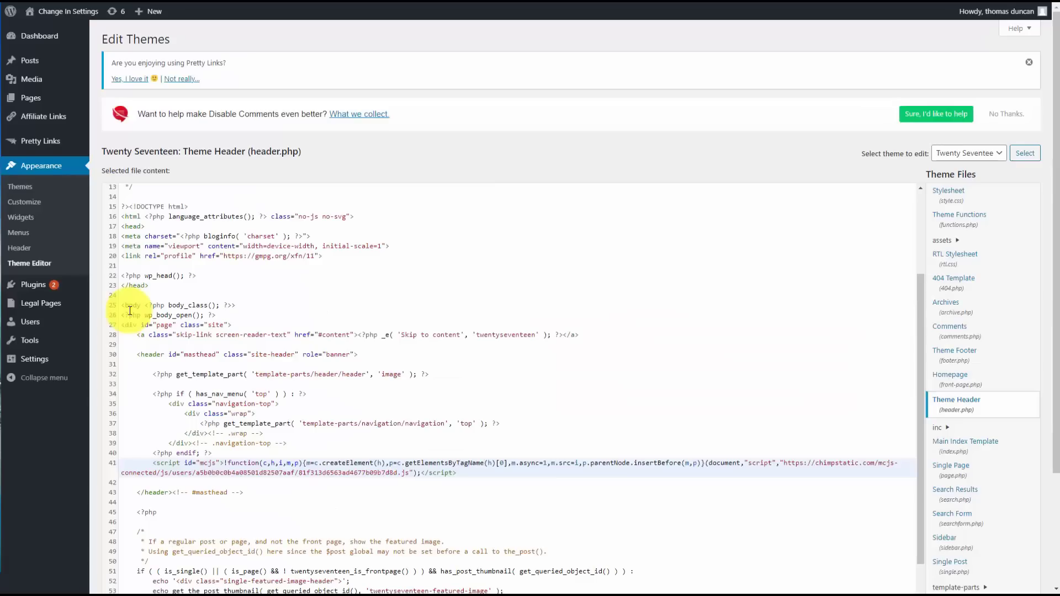
{"action": "mouse_move", "coordinate": [71, 99]}
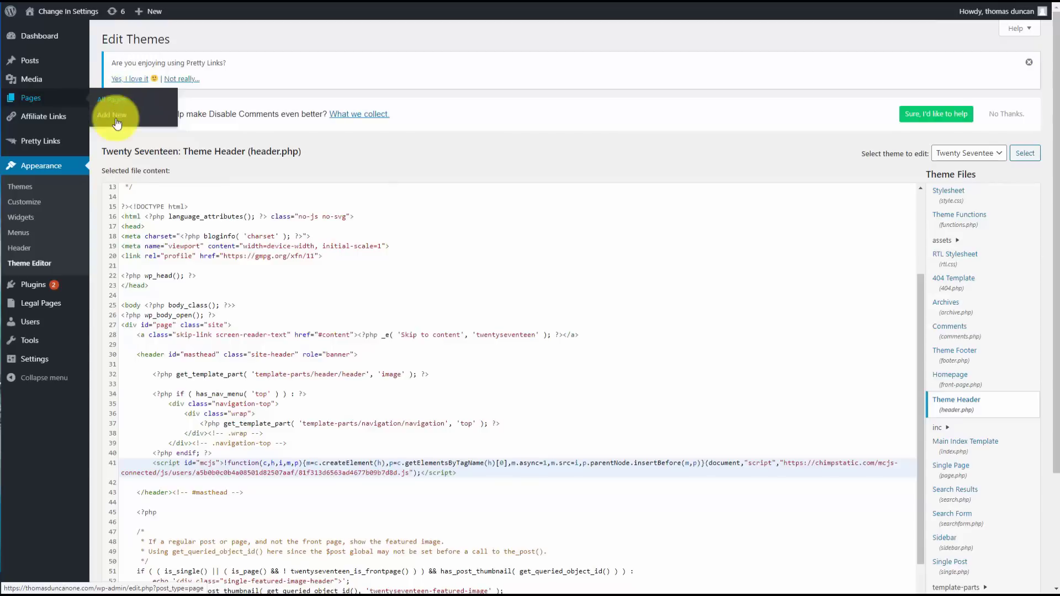
{"action": "left_click", "coordinate": [116, 117]}
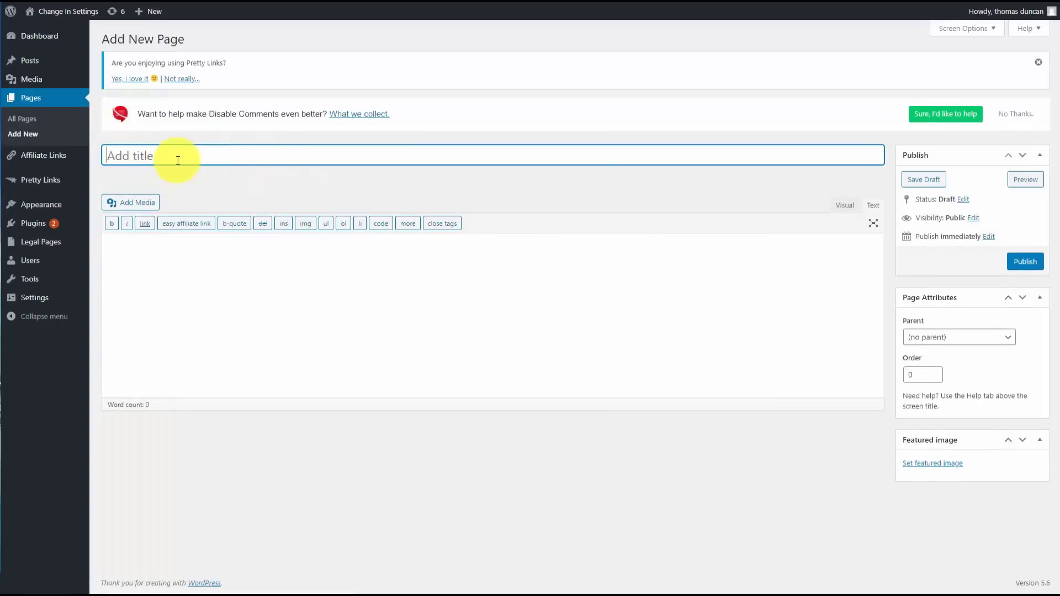
{"action": "left_click", "coordinate": [212, 250]}
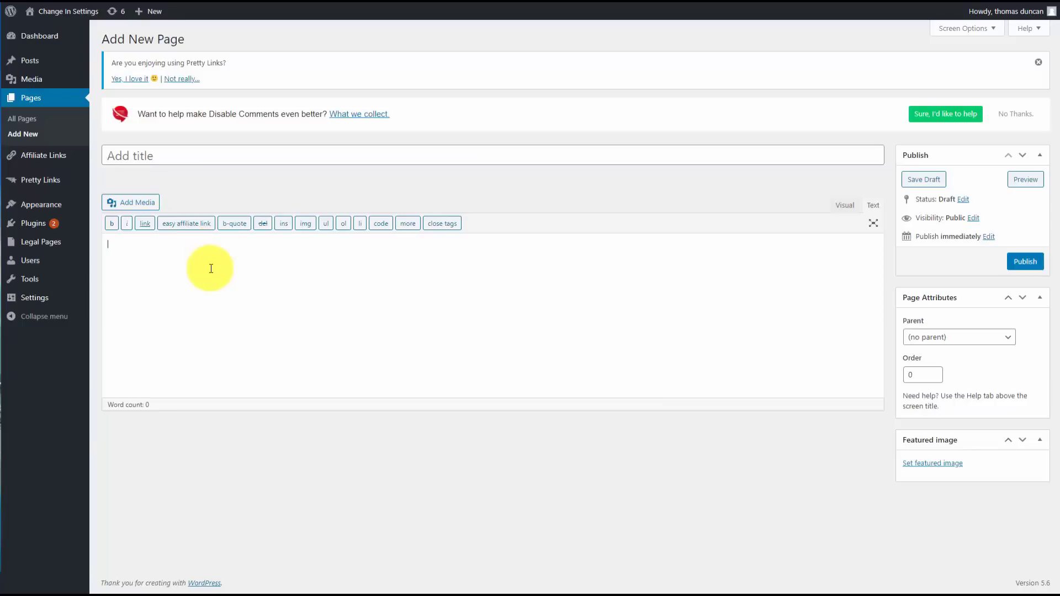
{"action": "key", "text": "ctrl+v"}
{"action": "scroll", "coordinate": [212, 269], "scroll_direction": "up", "scroll_amount": 3}
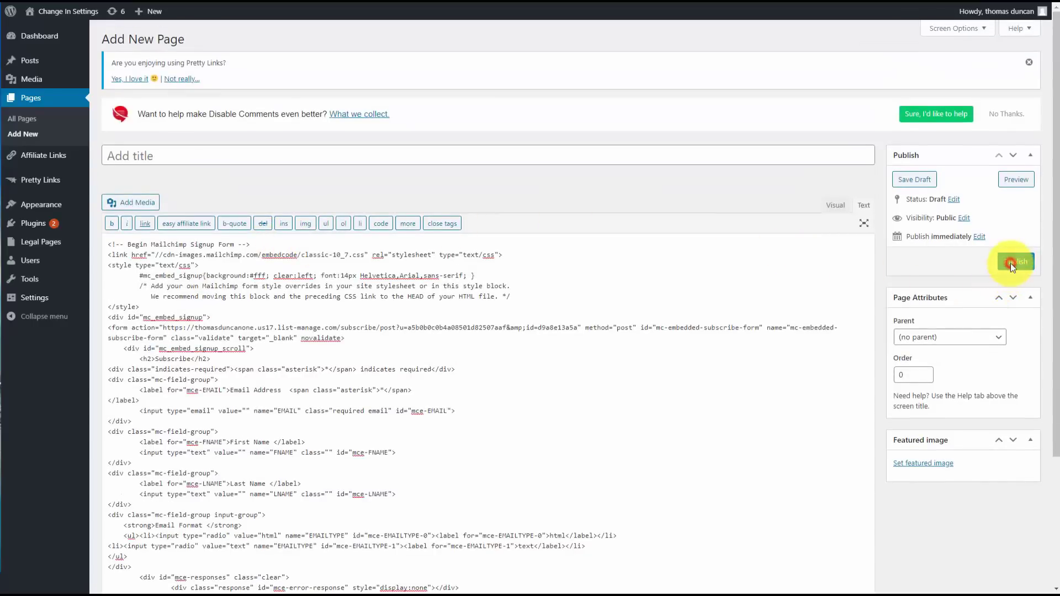
{"action": "left_click", "coordinate": [1010, 263]}
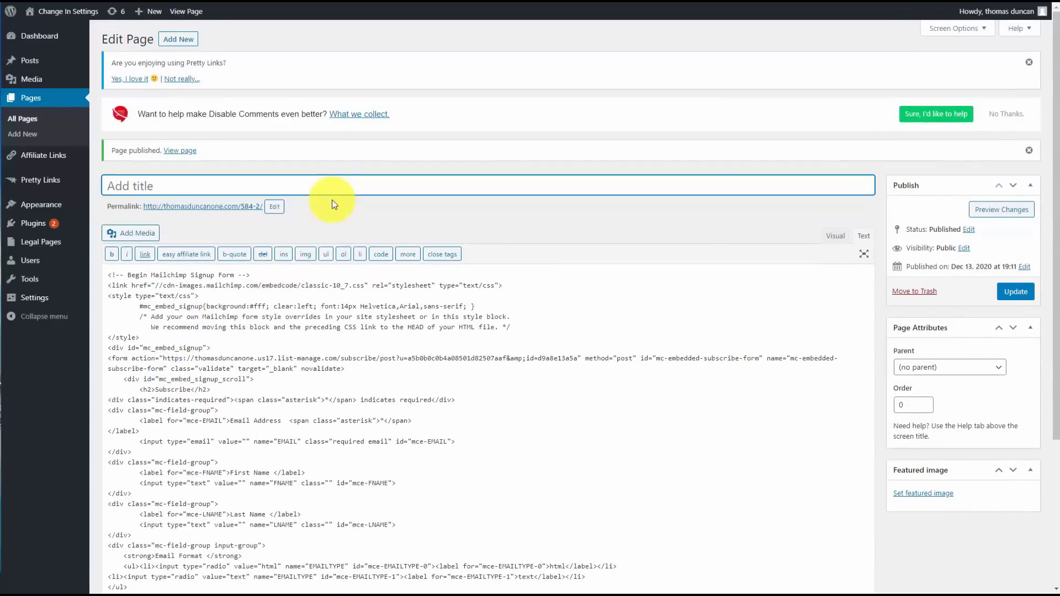
{"action": "left_click", "coordinate": [183, 149]}
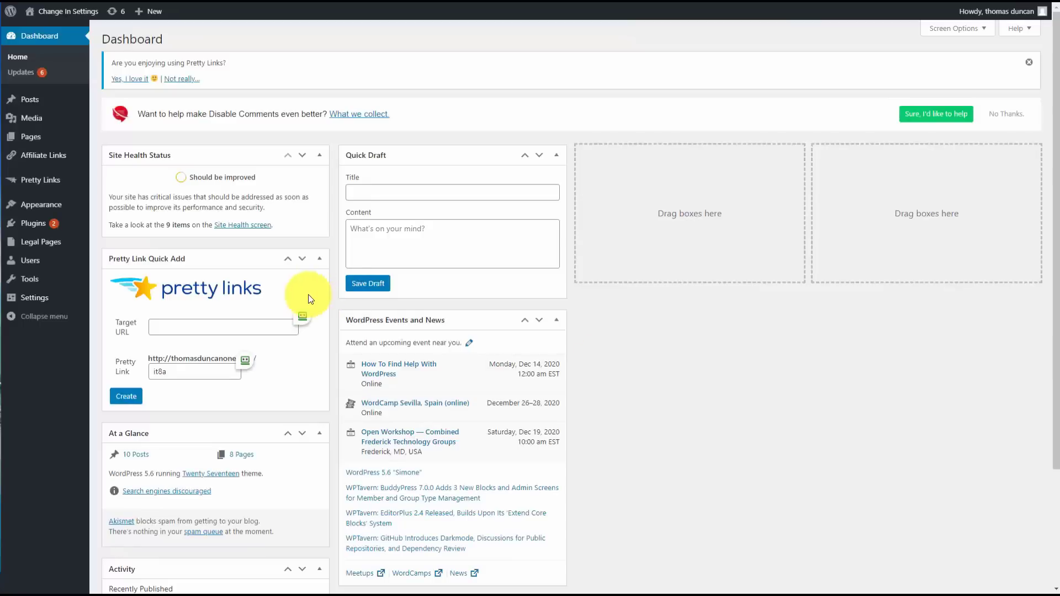
Step: Under Appearance > Widgets, put a Custom HTML widget holding the pasted Mailchimp code into Blog Sidebar and save it
{"action": "mouse_move", "coordinate": [41, 204]}
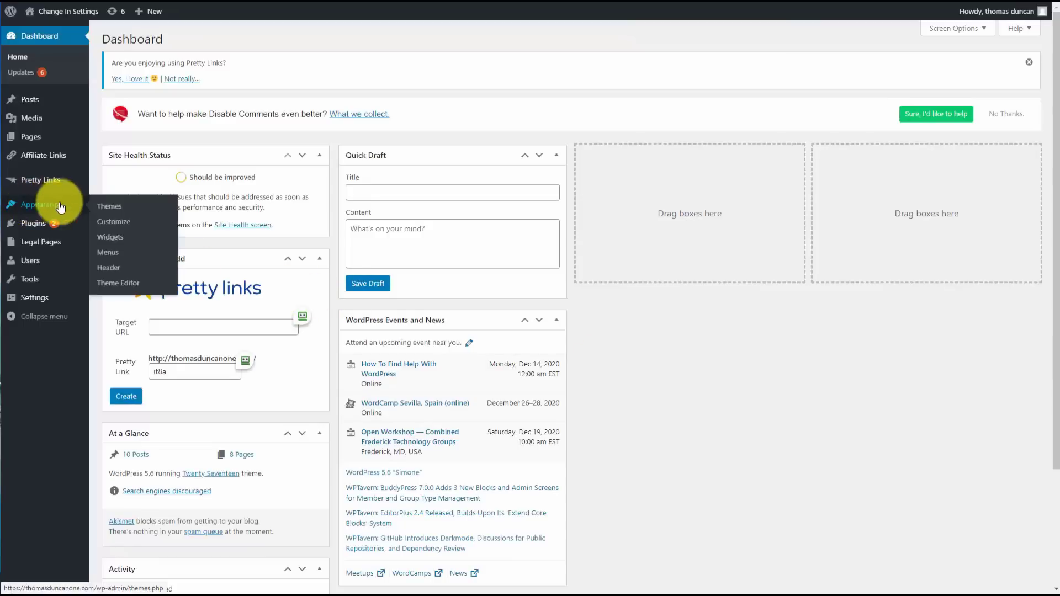
{"action": "left_click", "coordinate": [117, 241]}
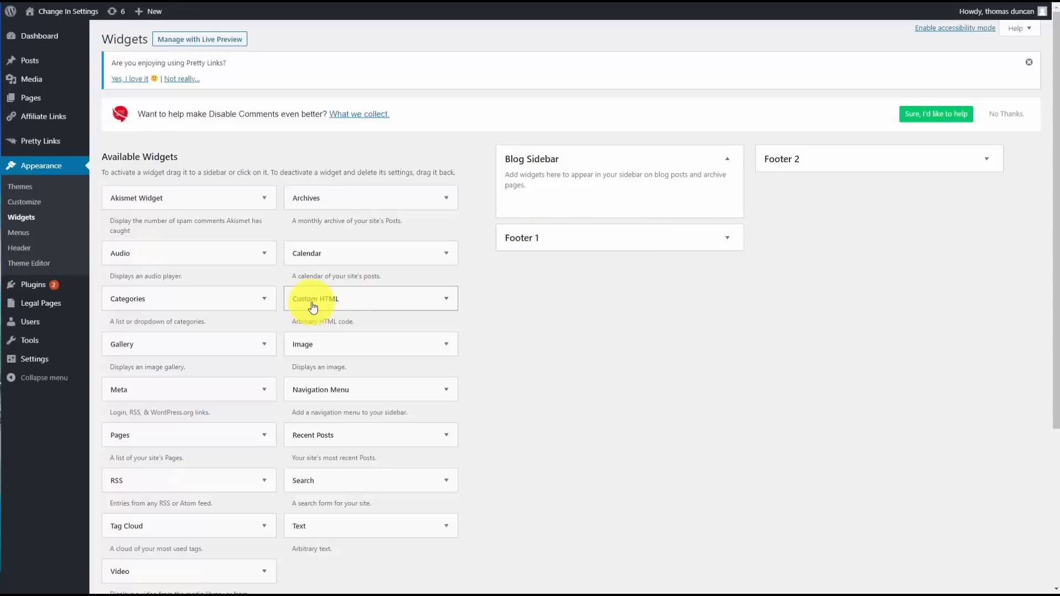
{"action": "left_click_drag", "start_coordinate": [313, 307], "coordinate": [574, 222]}
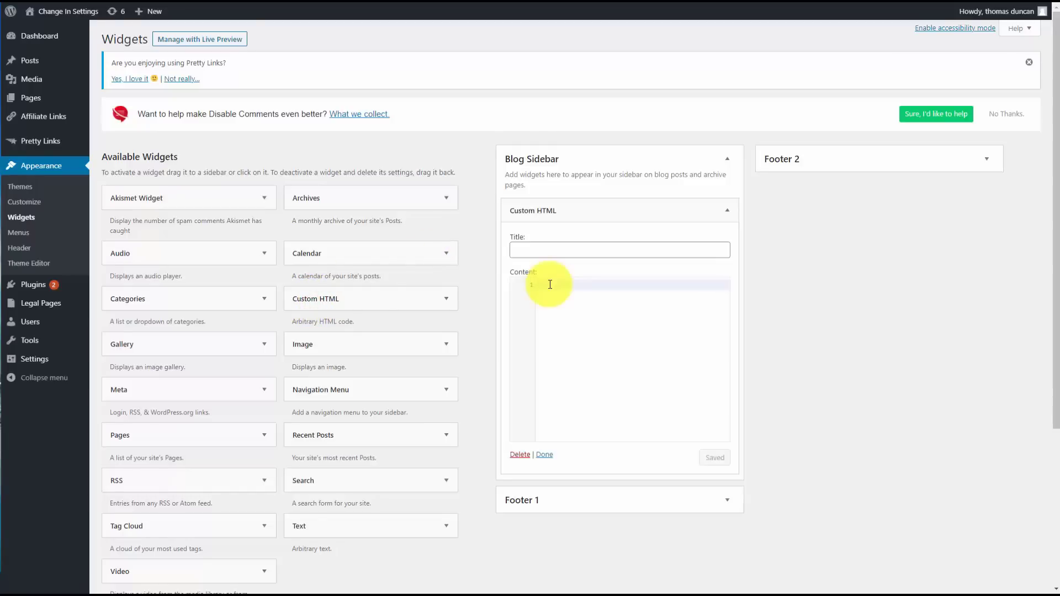
{"action": "key", "text": "ctrl+v"}
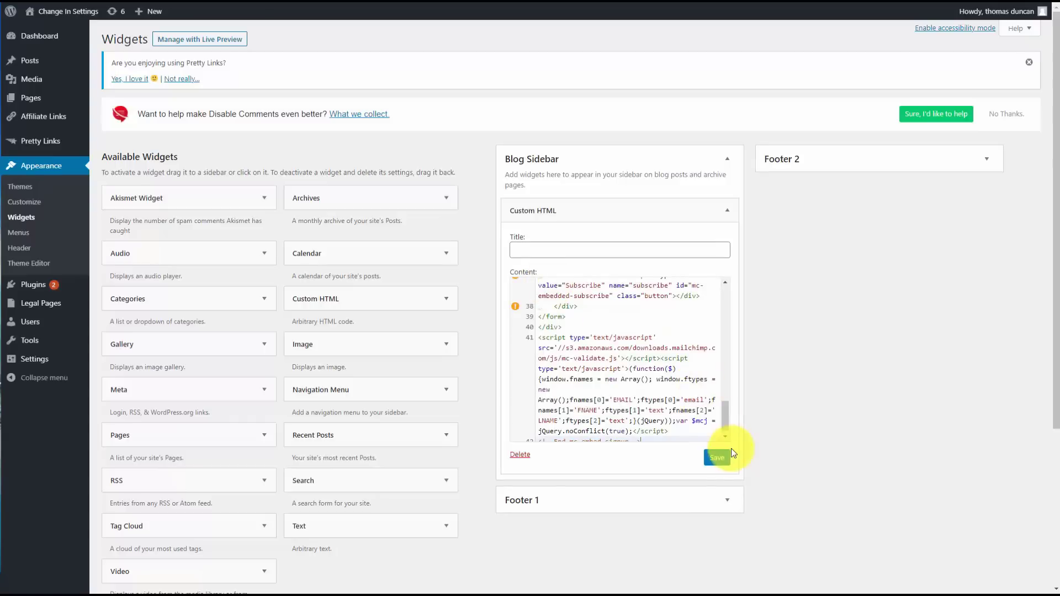
{"action": "left_click", "coordinate": [717, 457]}
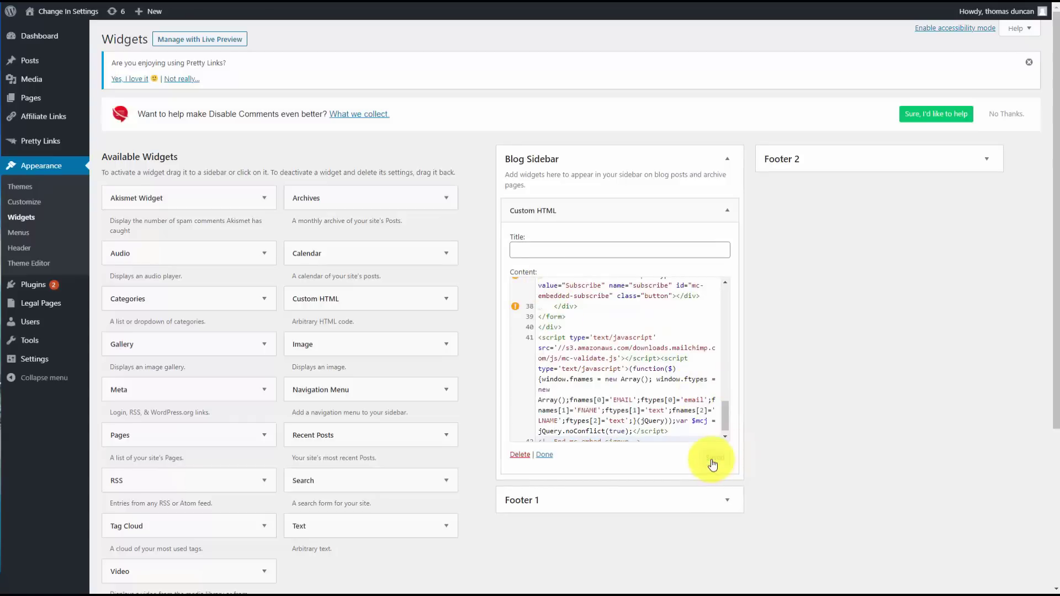
{"action": "left_click", "coordinate": [544, 455]}
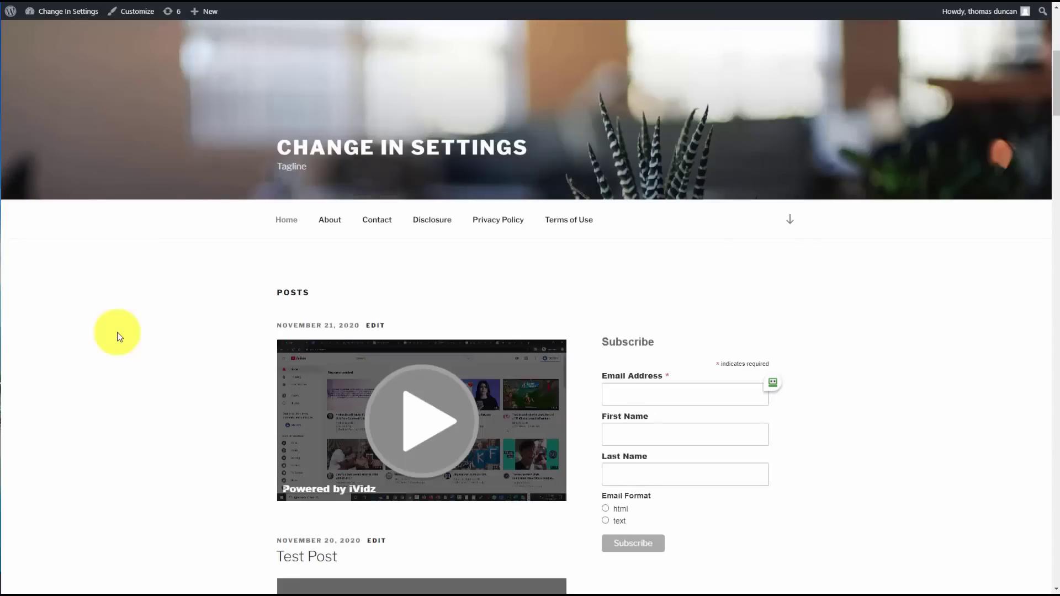
Step: Scroll down the blog's front page to check the Subscribe form in the sidebar
{"action": "scroll", "coordinate": [214, 257], "scroll_direction": "down", "scroll_amount": 2}
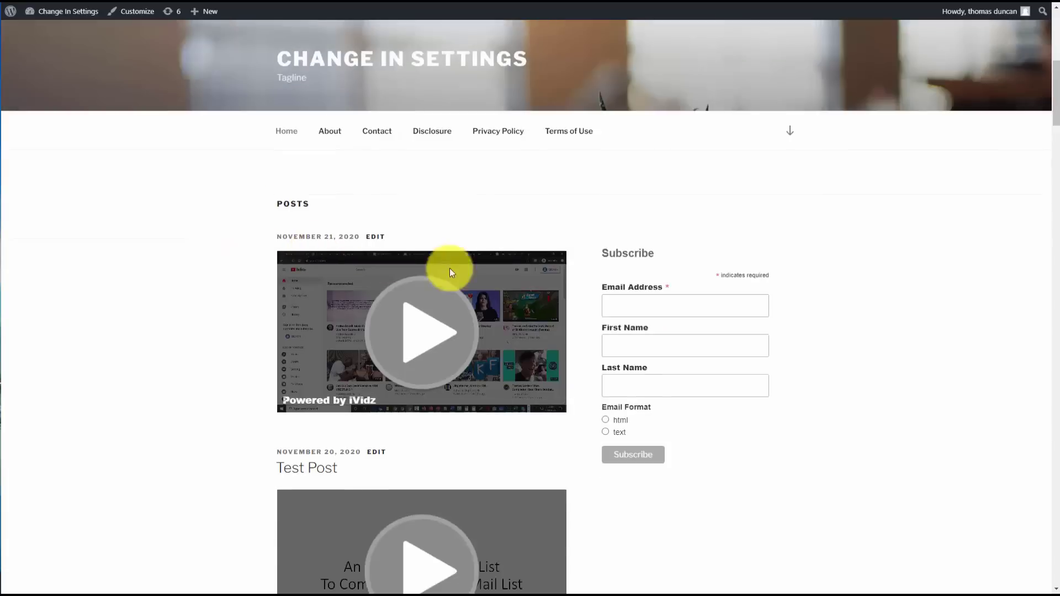
{"action": "scroll", "coordinate": [642, 240], "scroll_direction": "down", "scroll_amount": 2}
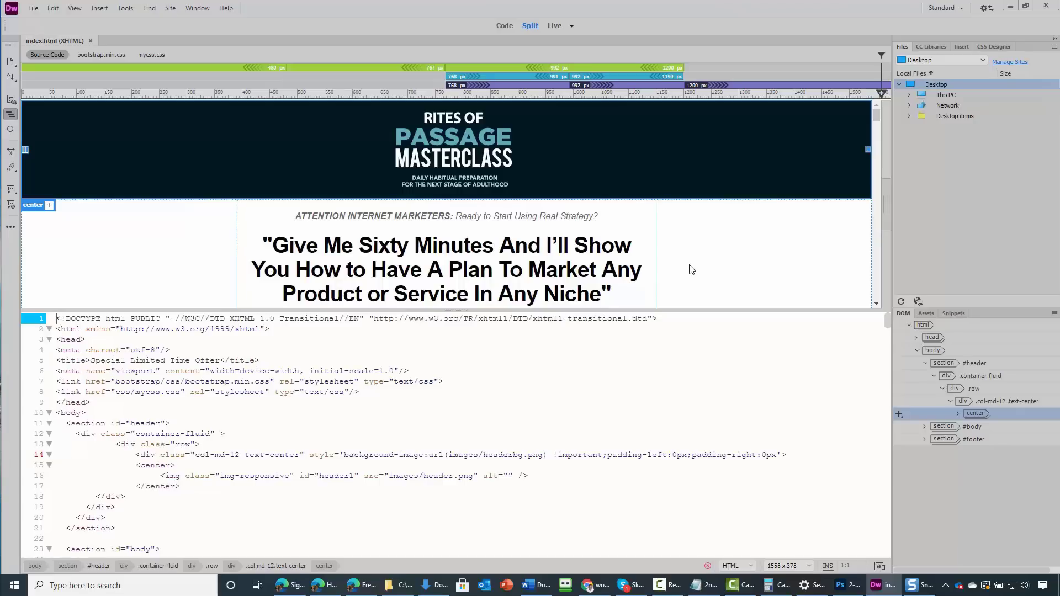
Step: Paste the Mailchimp embed code after the subheadline's </h2> on line 31 and refresh Design view
{"action": "scroll", "coordinate": [581, 245], "scroll_direction": "down", "scroll_amount": 2}
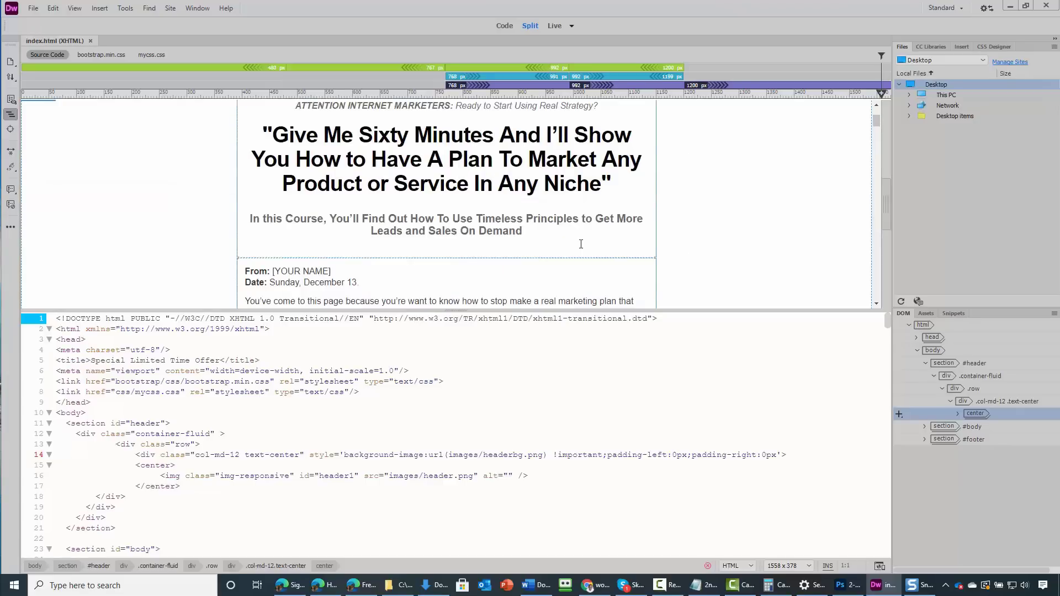
{"action": "scroll", "coordinate": [607, 260], "scroll_direction": "down", "scroll_amount": 1}
{"action": "scroll", "coordinate": [608, 259], "scroll_direction": "up", "scroll_amount": 1}
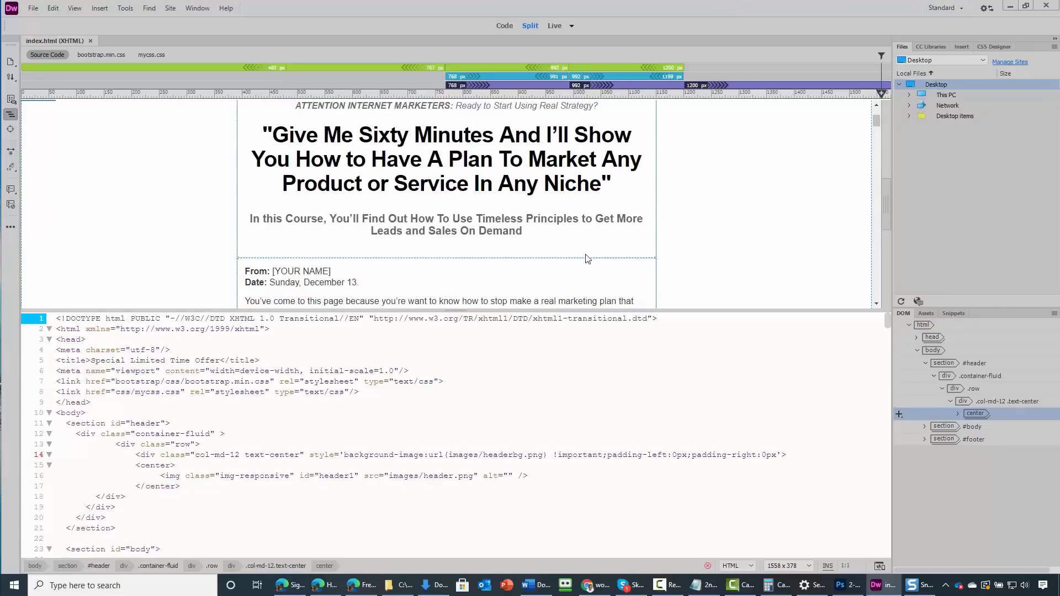
{"action": "left_click", "coordinate": [628, 276]}
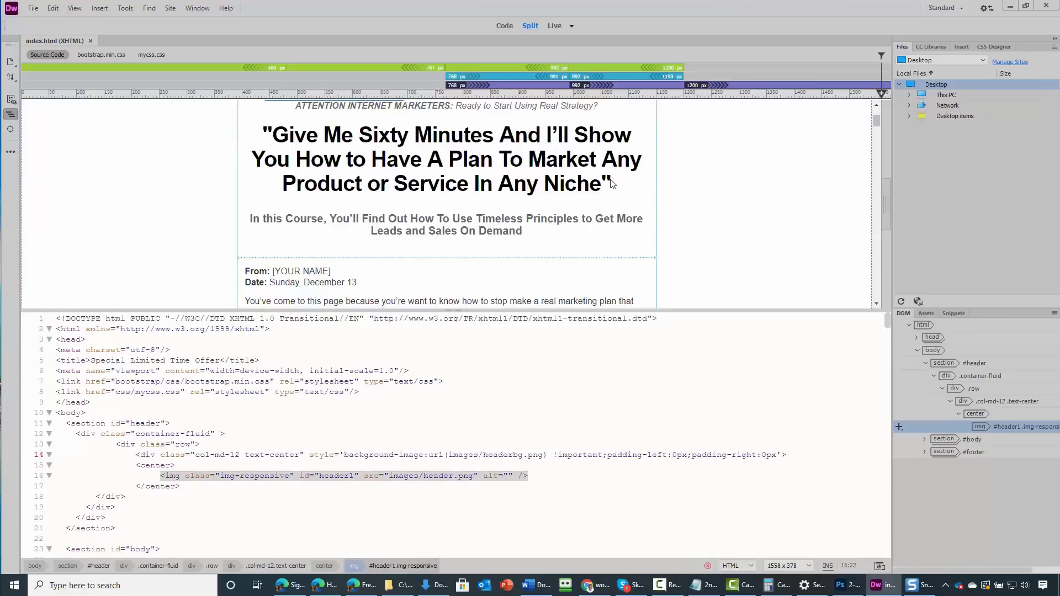
{"action": "left_click", "coordinate": [611, 182]}
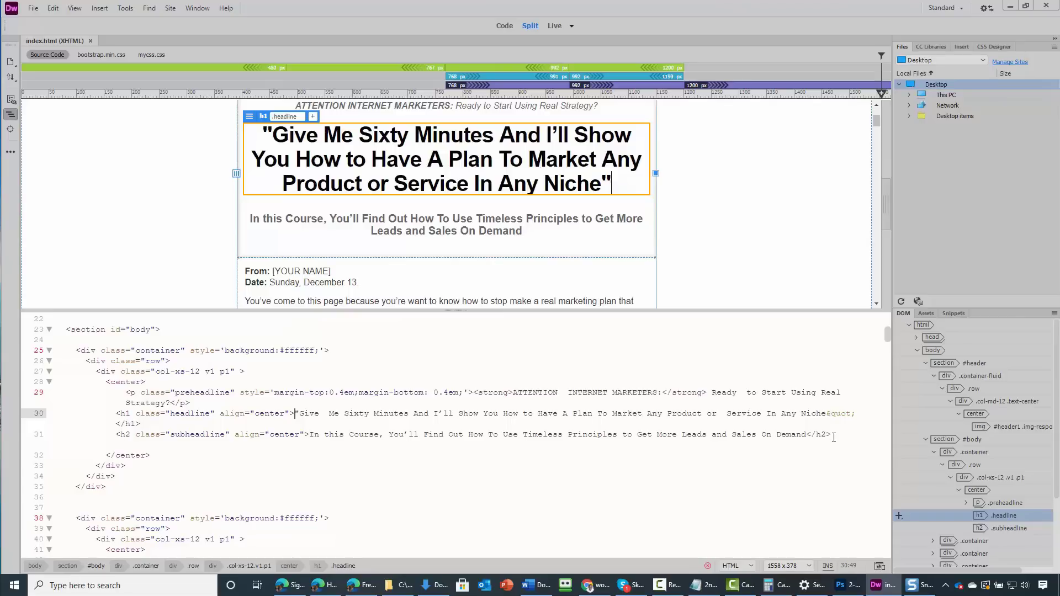
{"action": "left_click", "coordinate": [853, 440]}
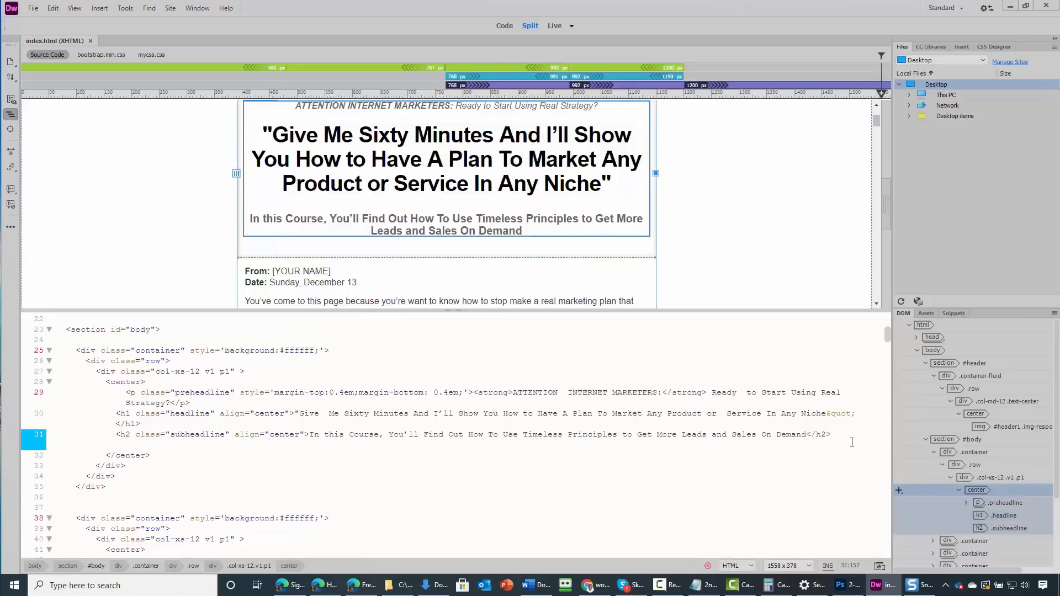
{"action": "key", "text": "ctrl+v"}
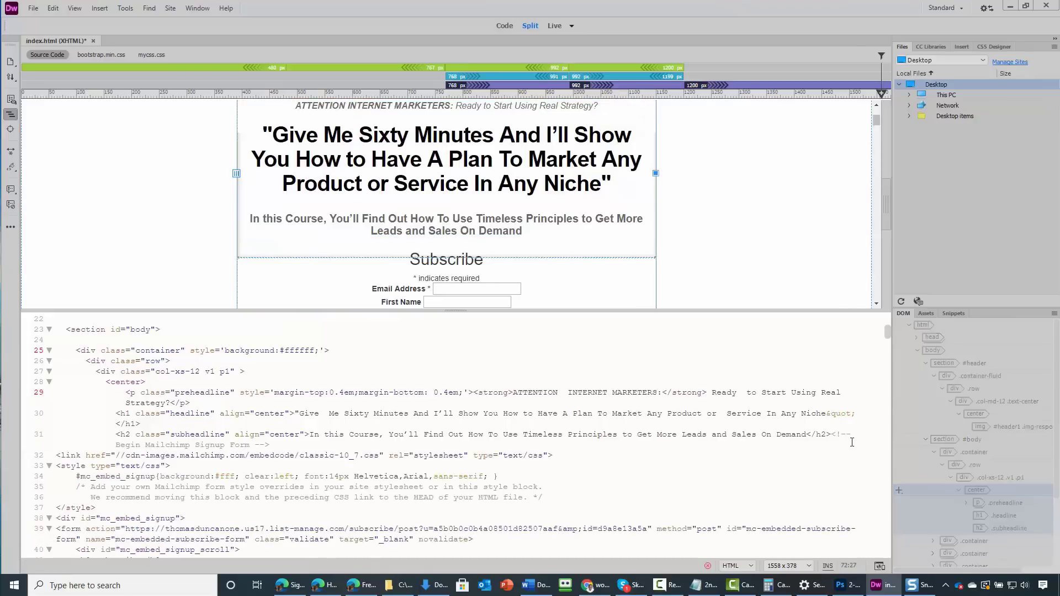
{"action": "left_click", "coordinate": [504, 190]}
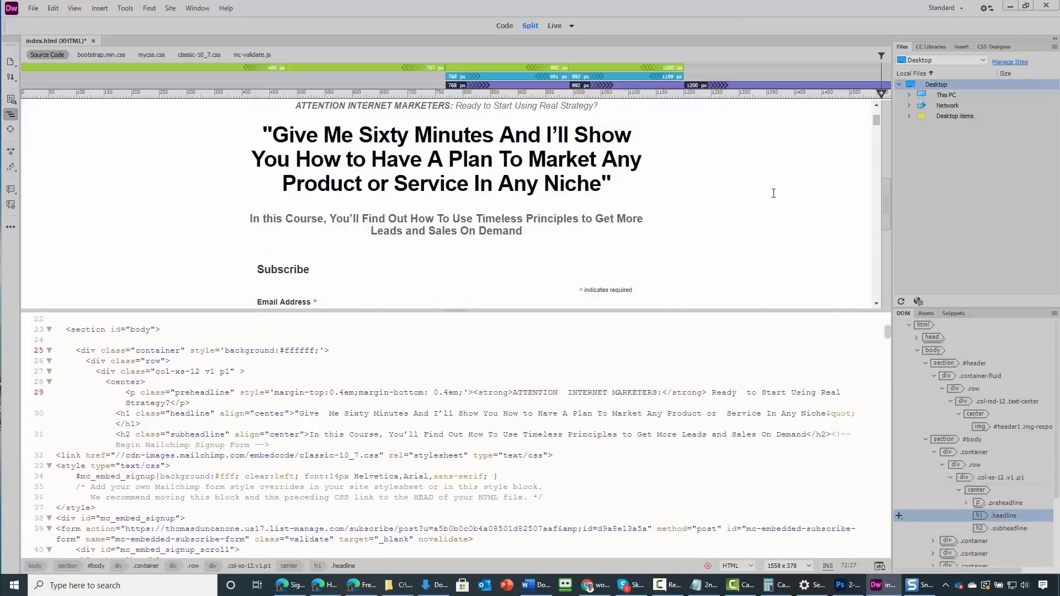
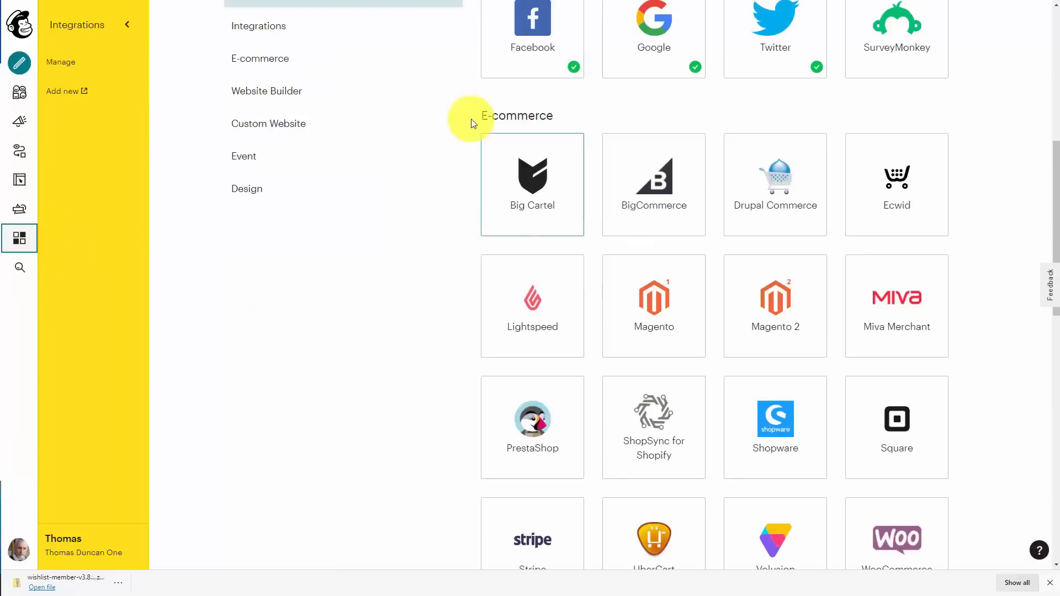
Step: Scroll through Mailchimp's E-commerce, Event and Design integrations, ending on the WordPress 'mailchimp' plugin results
{"action": "scroll", "coordinate": [471, 145], "scroll_direction": "down", "scroll_amount": 2}
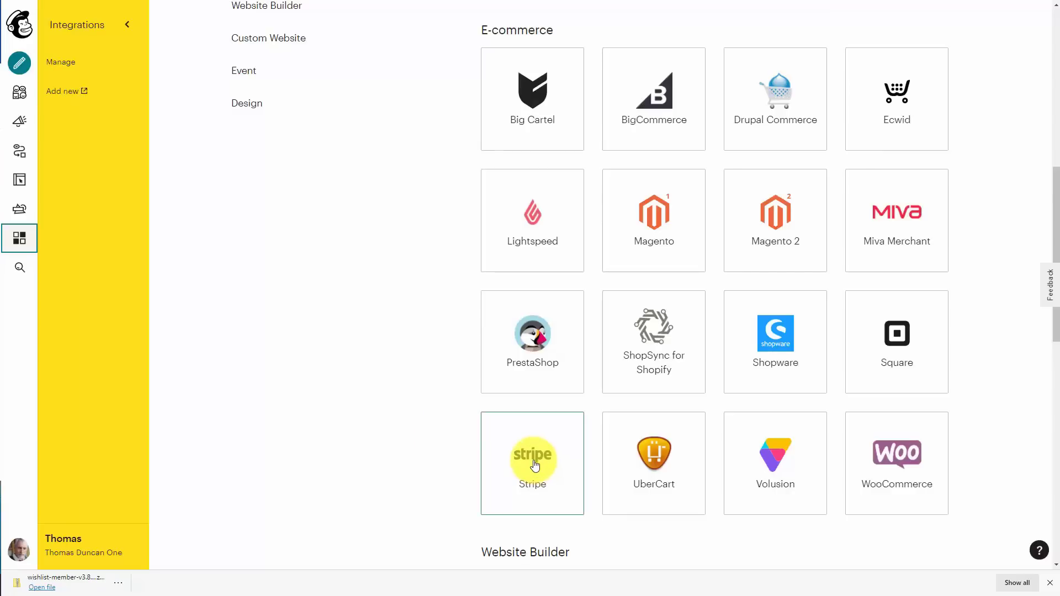
{"action": "scroll", "coordinate": [691, 419], "scroll_direction": "down", "scroll_amount": 10}
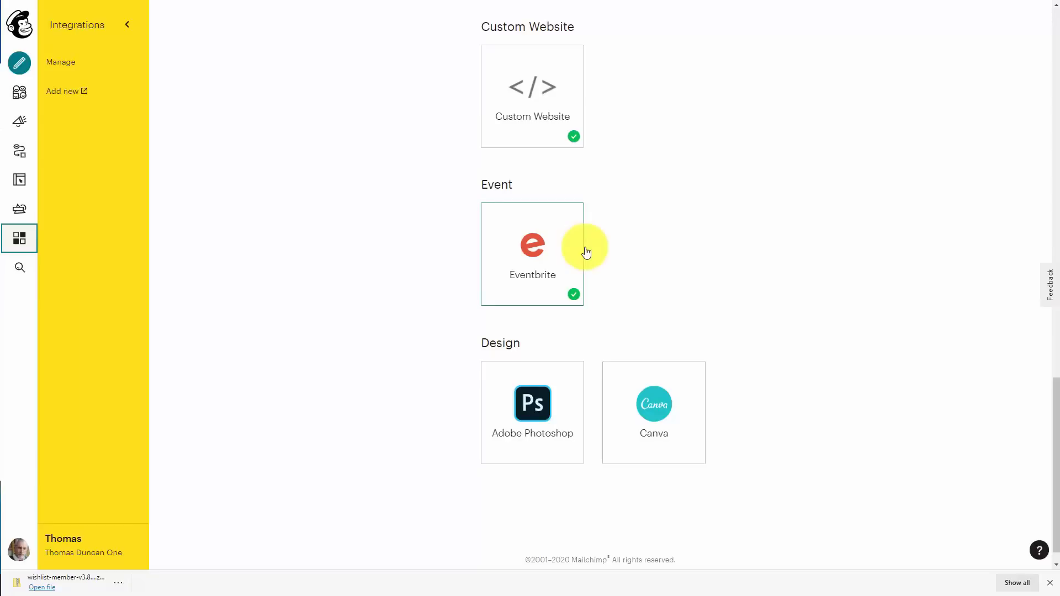
{"action": "scroll", "coordinate": [443, 362], "scroll_direction": "up", "scroll_amount": 10}
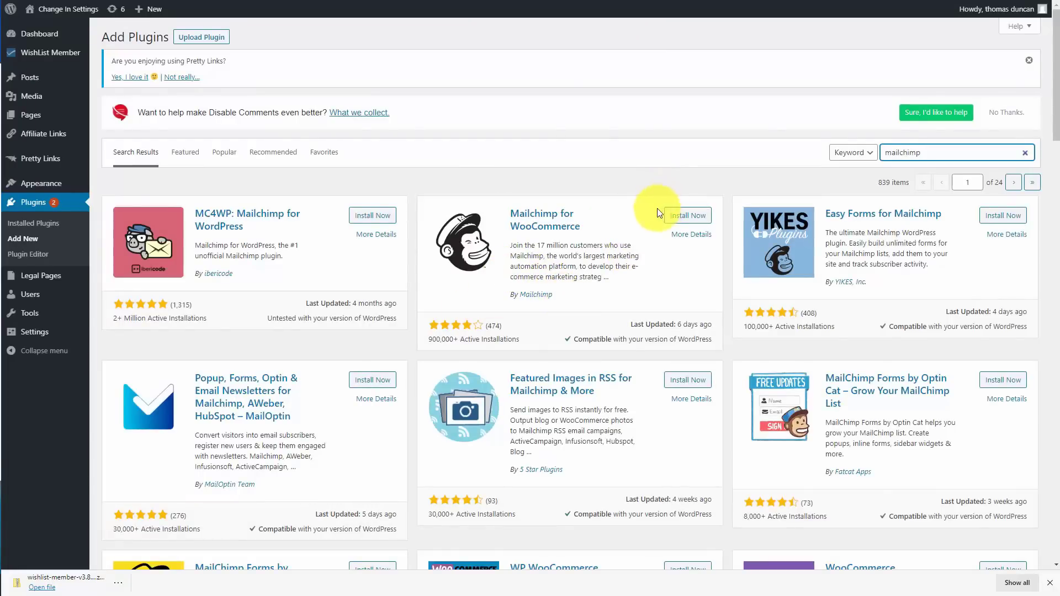
Step: Scan the 'mailchimp' plugin results, then move on to Teachable's Settings > Integrations page
{"action": "scroll", "coordinate": [581, 179], "scroll_direction": "down", "scroll_amount": 2}
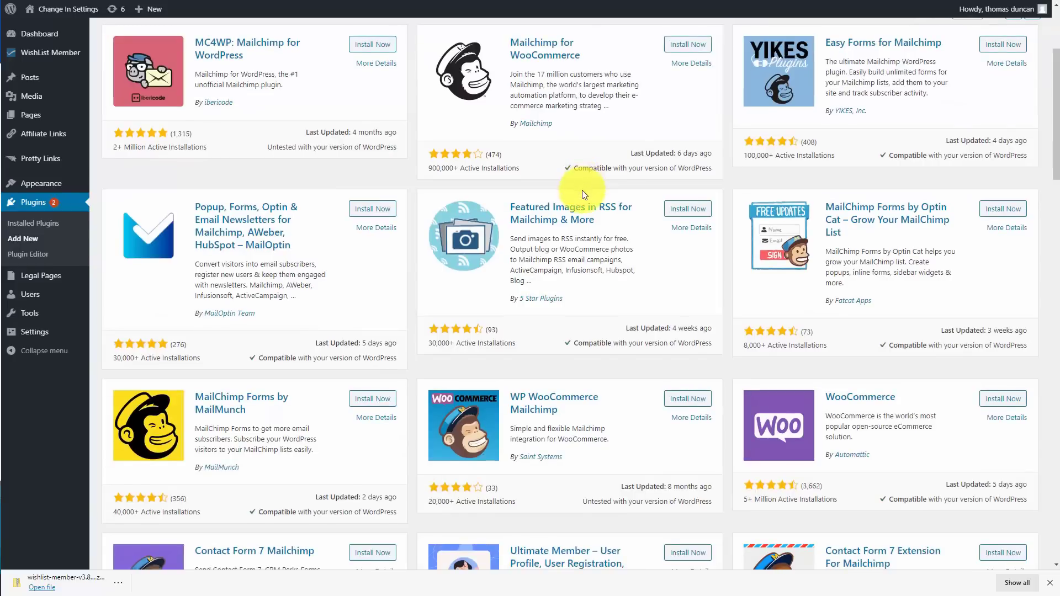
{"action": "scroll", "coordinate": [582, 190], "scroll_direction": "up", "scroll_amount": 1}
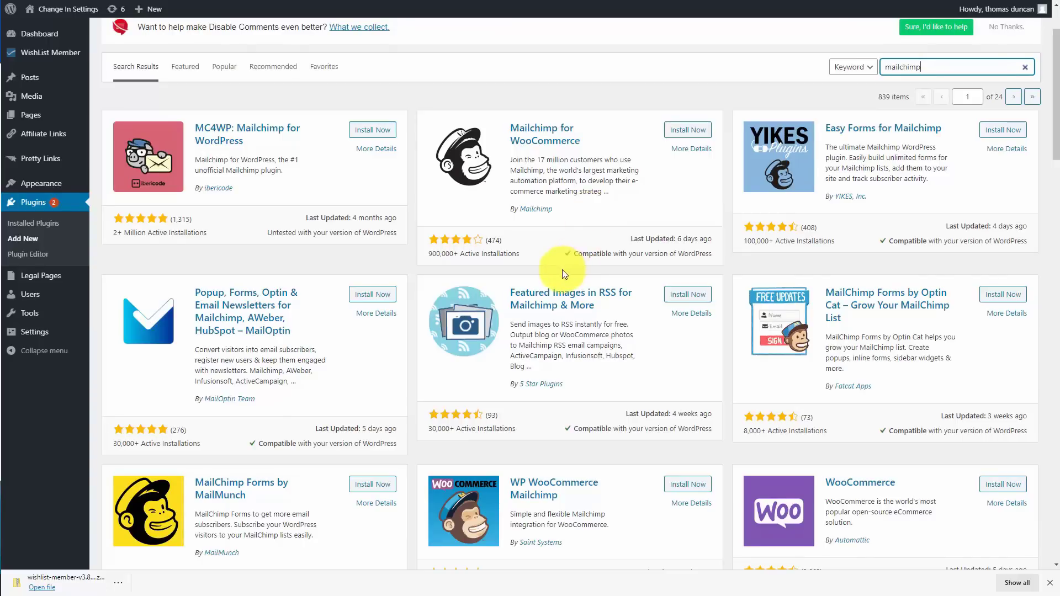
{"action": "key", "text": "ctrl+Tab"}
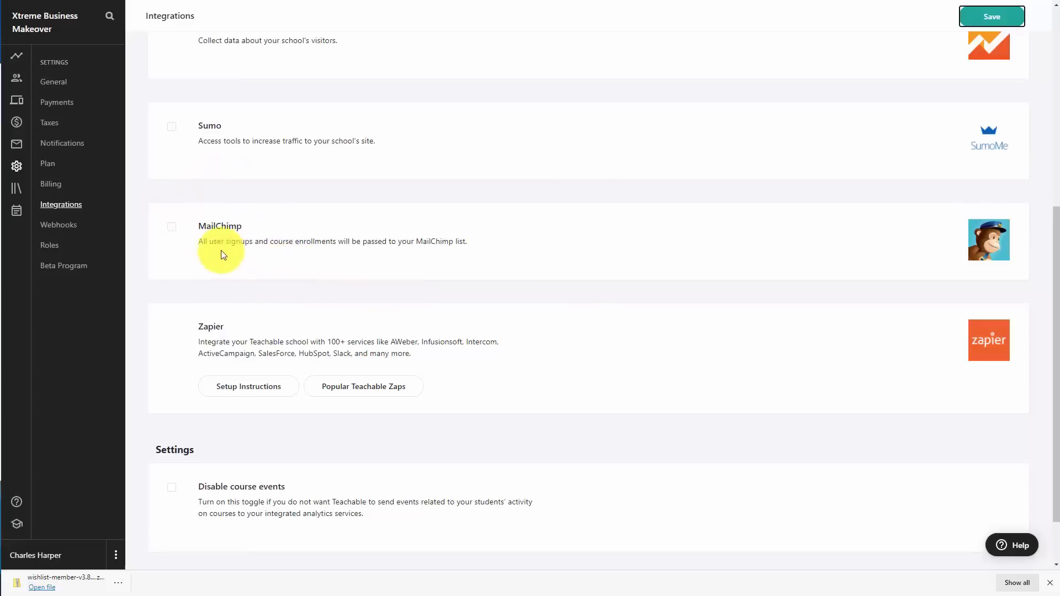
Step: Tick the MailChimp checkbox in Teachable's Integrations settings
{"action": "left_click", "coordinate": [175, 232]}
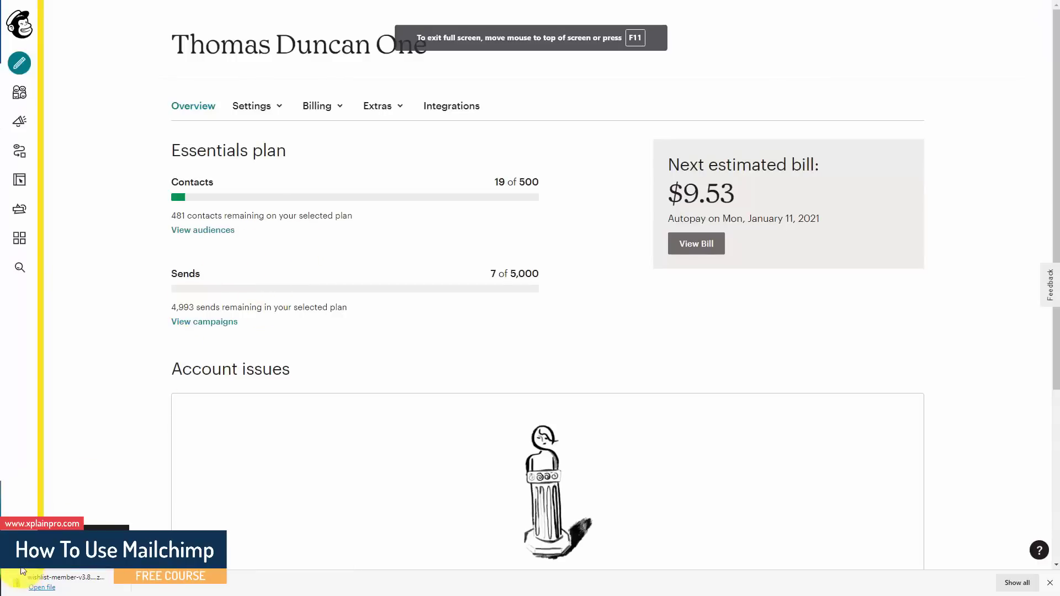
Step: Go to Extras > API keys in the Mailchimp account
{"action": "left_click", "coordinate": [393, 116]}
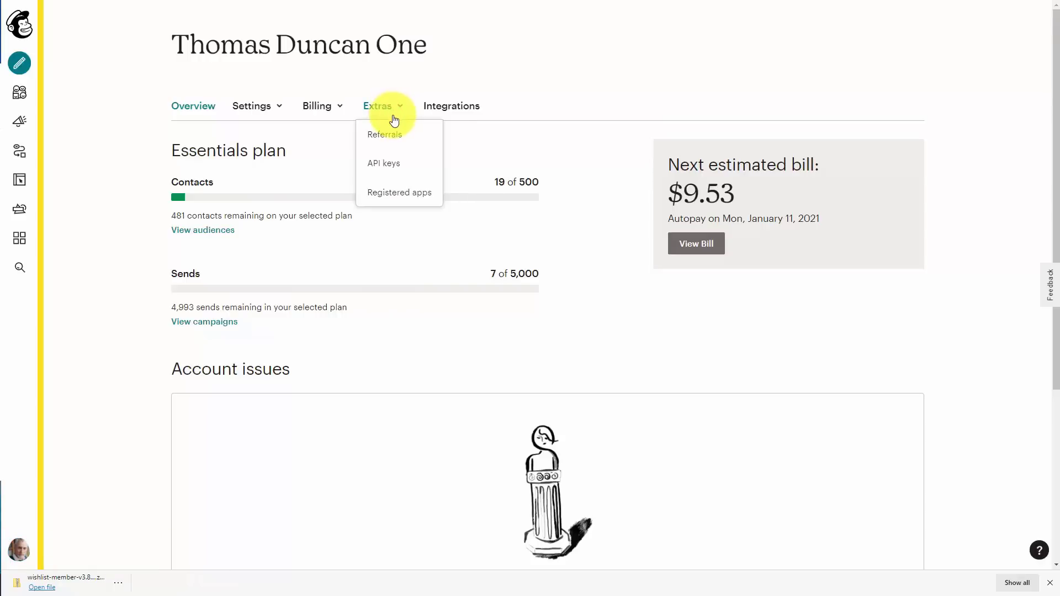
{"action": "left_click", "coordinate": [389, 164]}
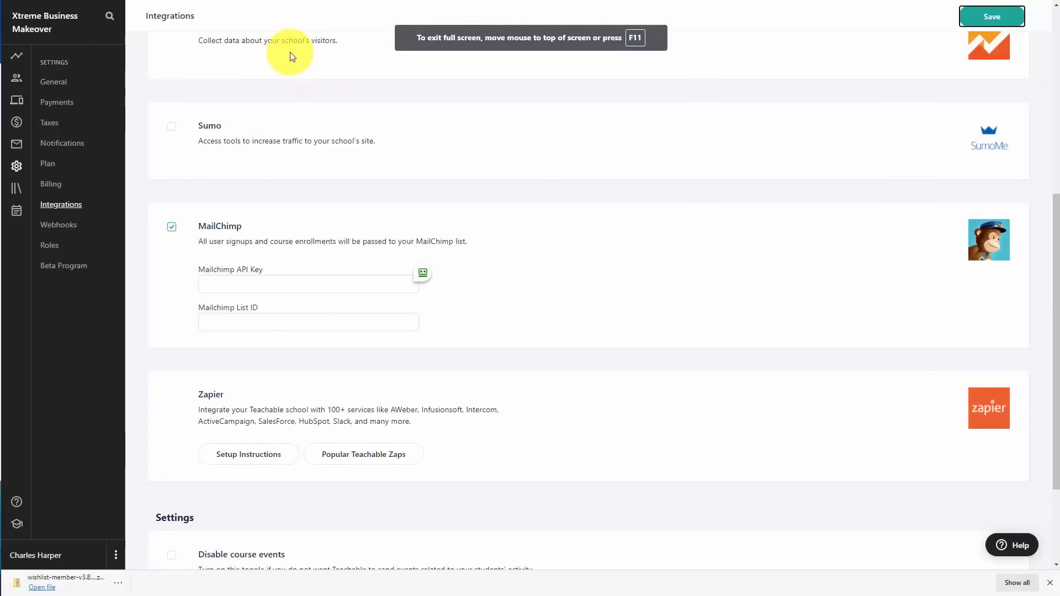
Step: Paste the Mailchimp API key into Teachable's MailChimp API Key field
{"action": "left_click", "coordinate": [238, 287]}
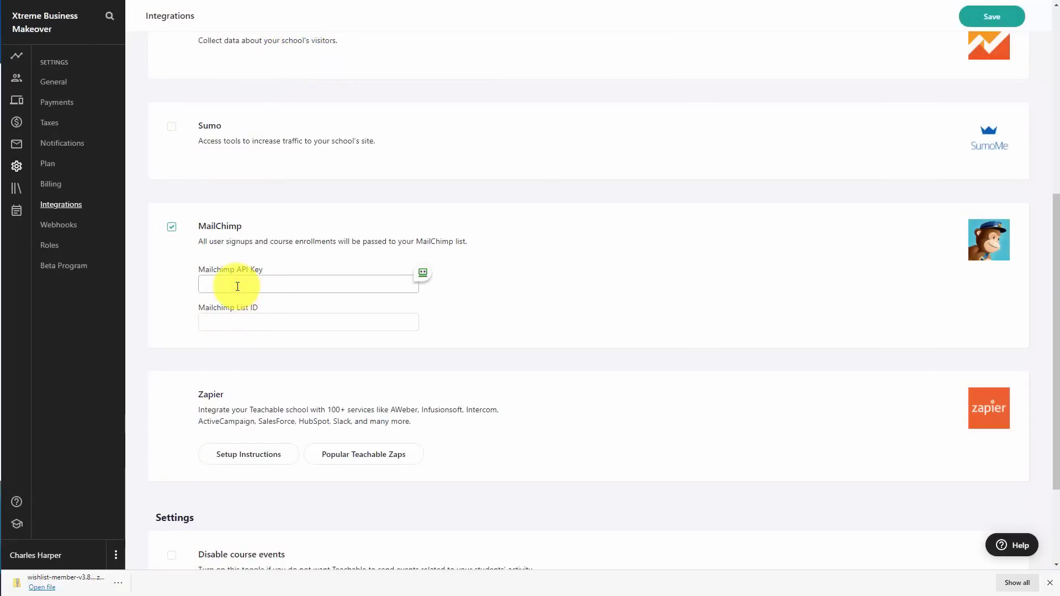
{"action": "key", "text": "ctrl+v"}
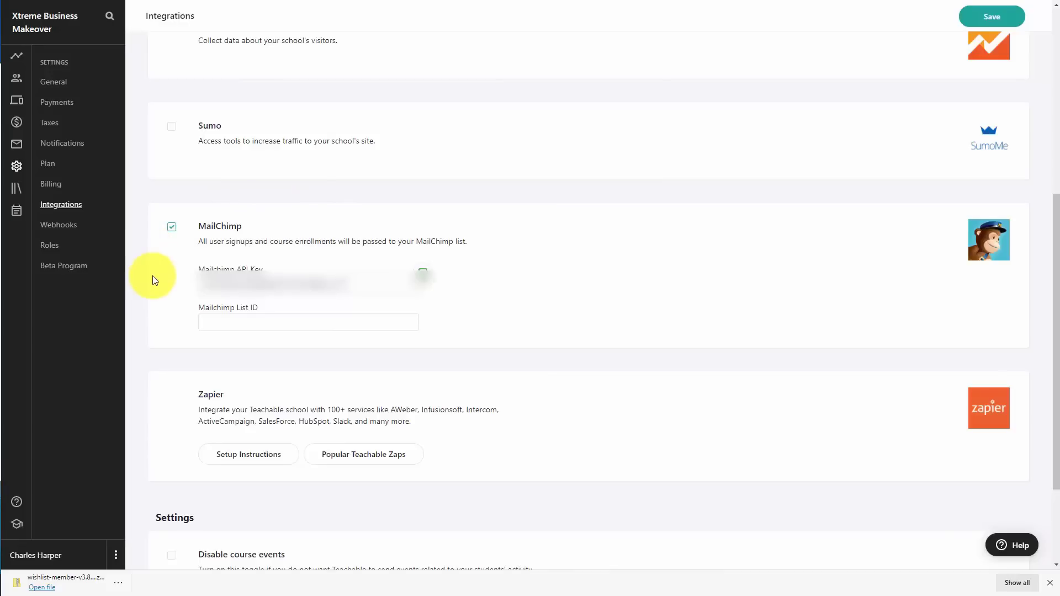
{"action": "key", "text": "ctrl+Tab"}
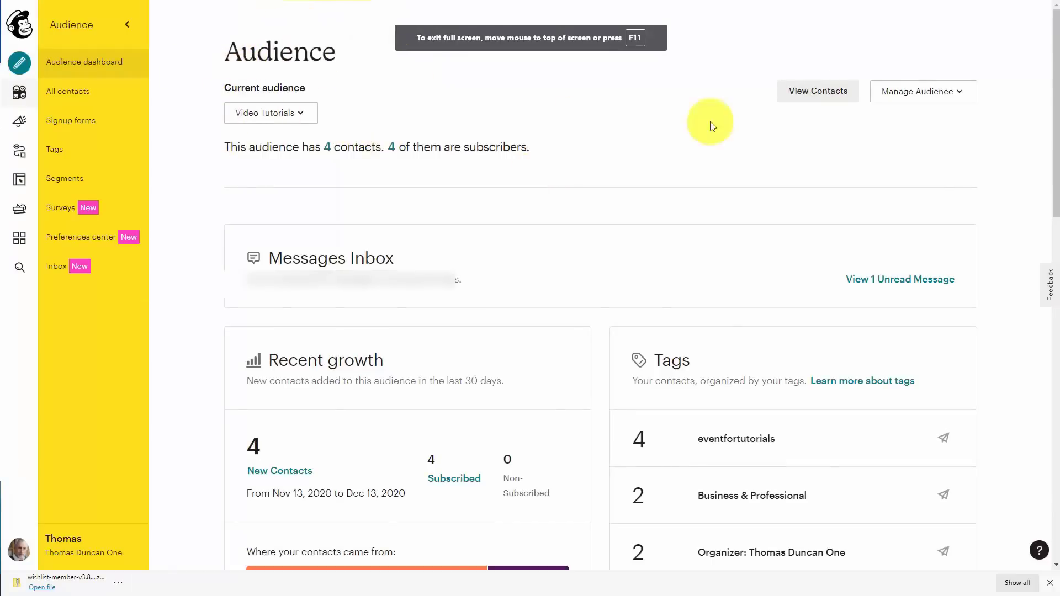
Step: Copy the Video Tutorials Audience ID from Settings > Audience name and defaults
{"action": "left_click", "coordinate": [959, 93]}
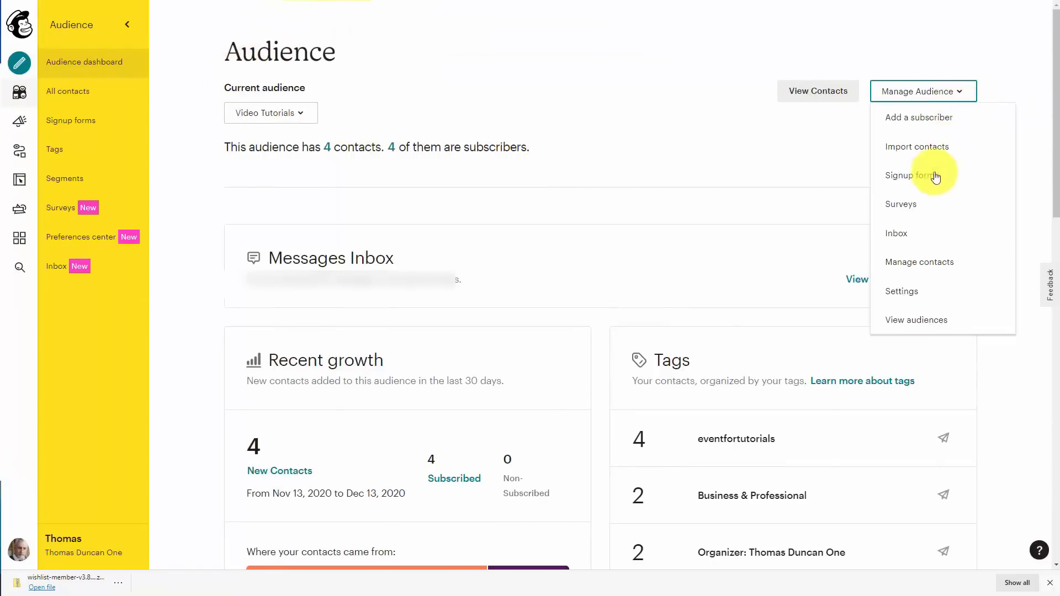
{"action": "left_click", "coordinate": [902, 297]}
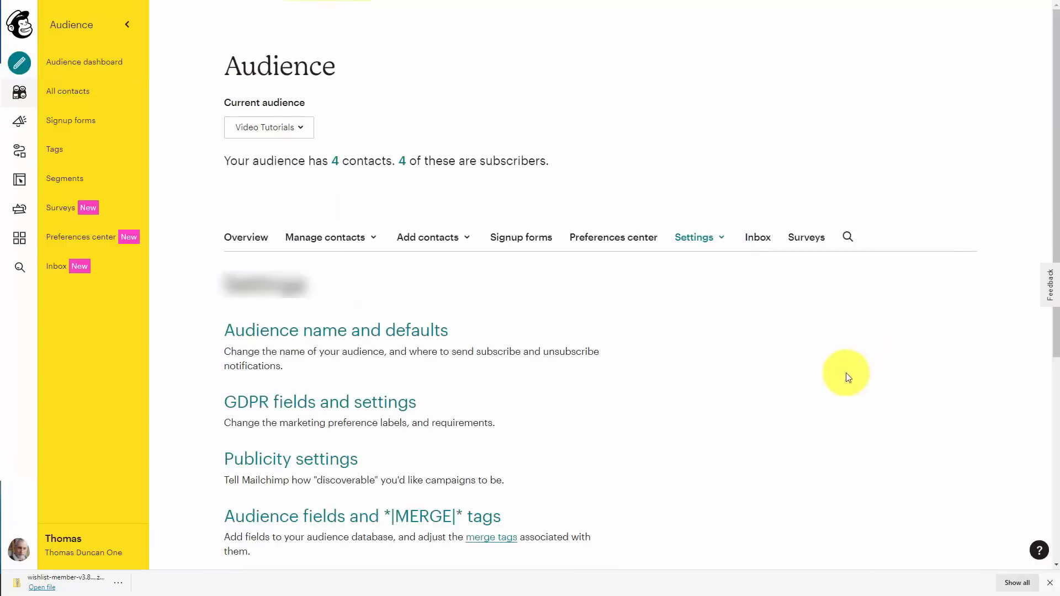
{"action": "left_click", "coordinate": [391, 334]}
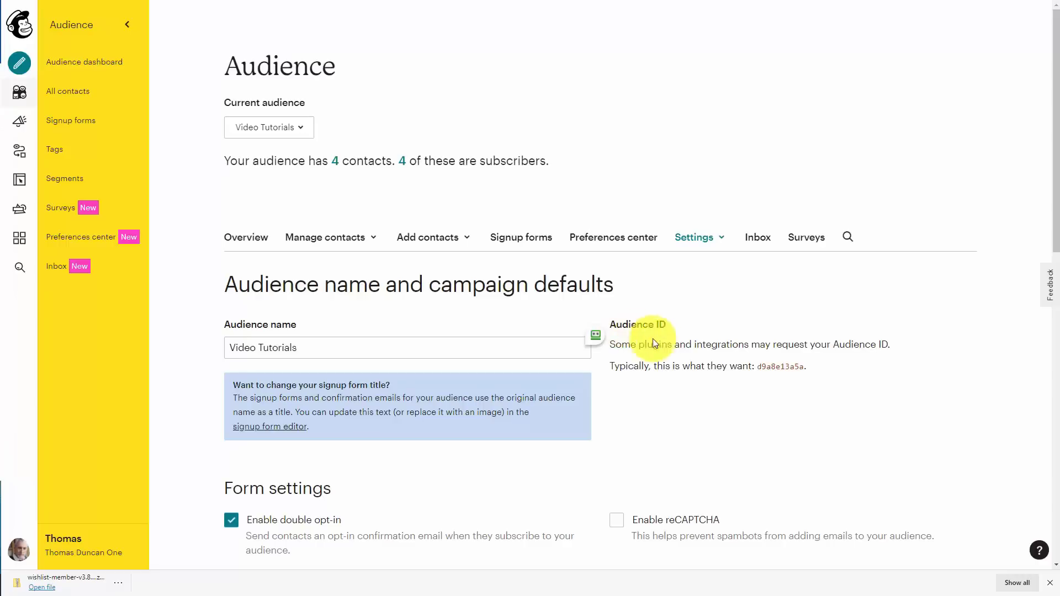
{"action": "left_click", "coordinate": [777, 368]}
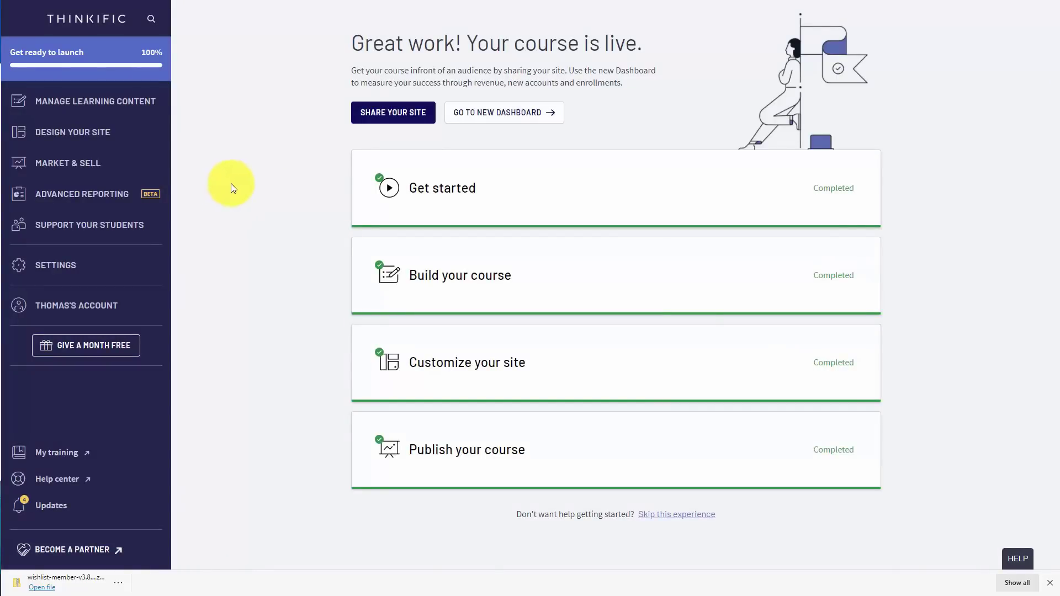
Step: Authorize Thinkific's MailChimp integration under Market & Sell > Integrations and save it with the Video Tutorials list
{"action": "left_click", "coordinate": [85, 163]}
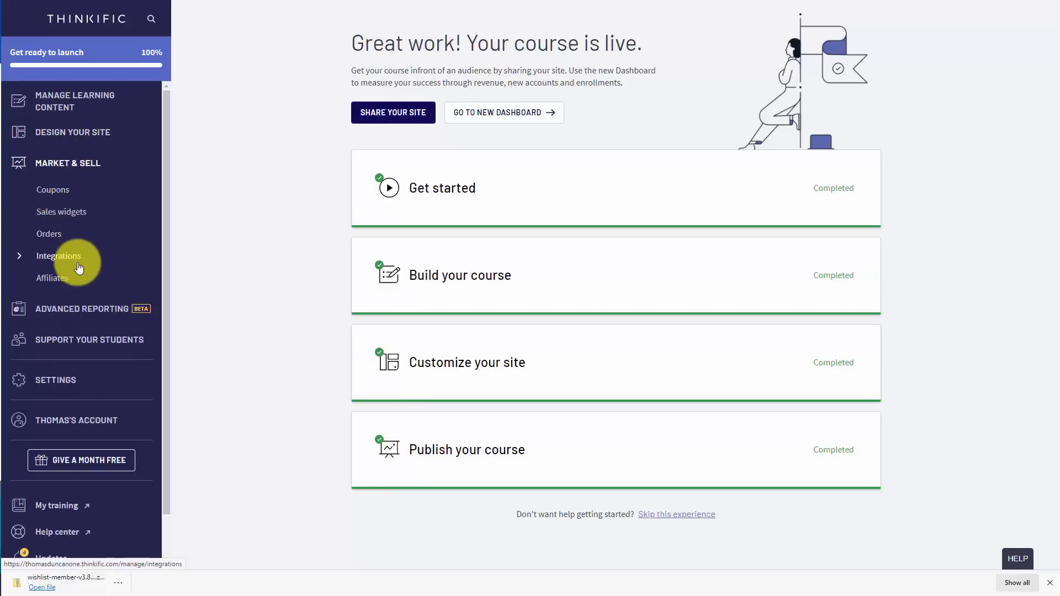
{"action": "left_click", "coordinate": [74, 259]}
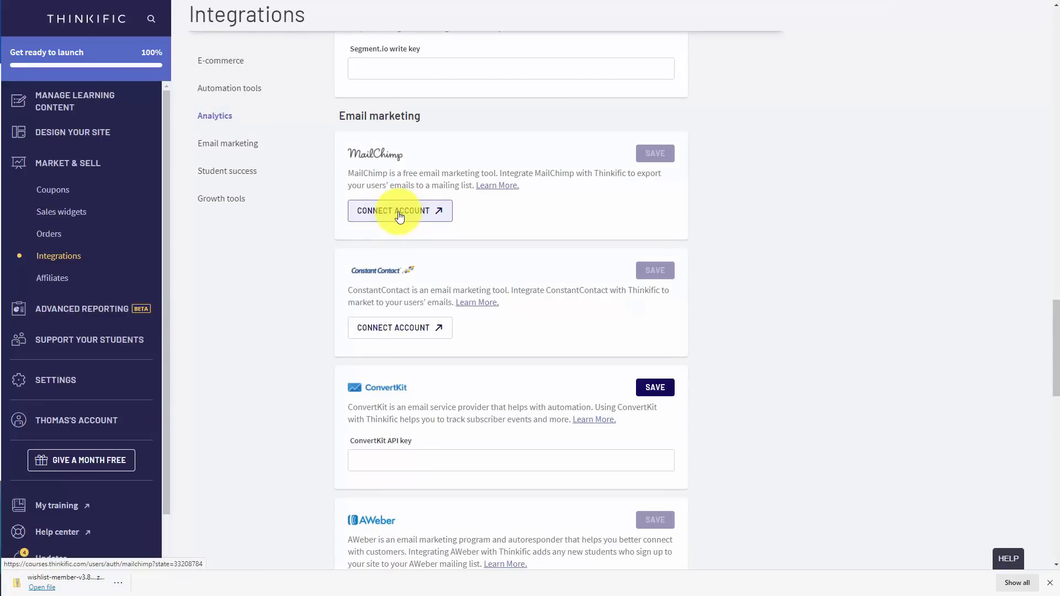
{"action": "left_click", "coordinate": [399, 215]}
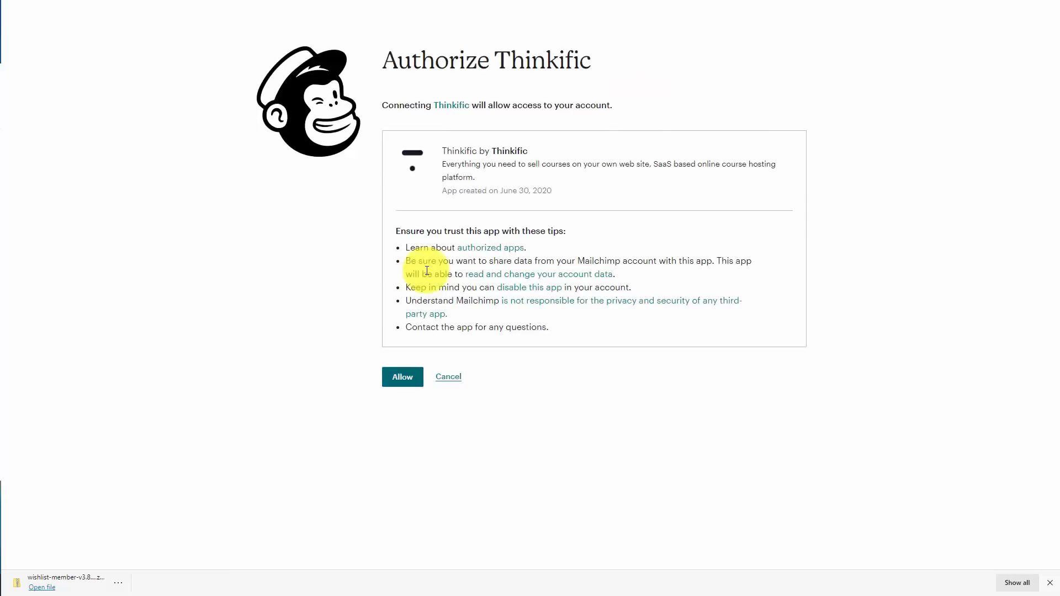
{"action": "key", "text": "Return"}
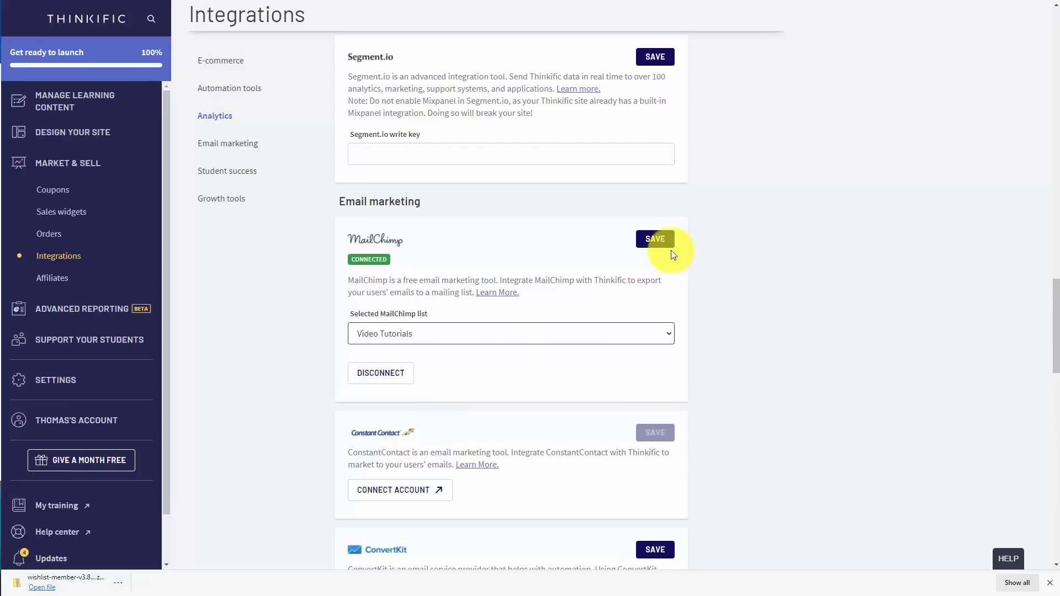
{"action": "left_click", "coordinate": [652, 247]}
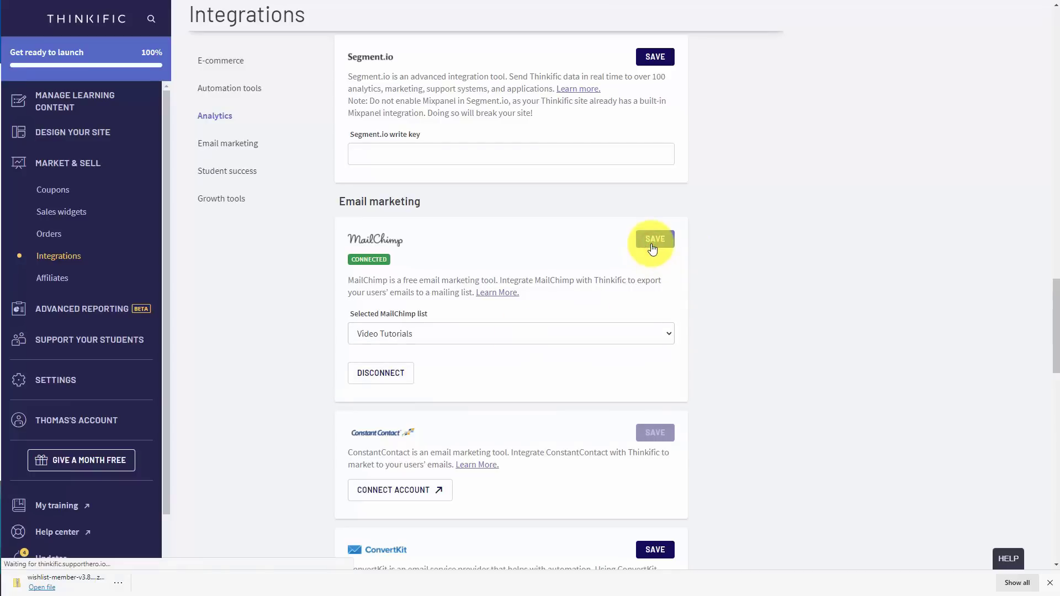
{"action": "scroll", "coordinate": [608, 285], "scroll_direction": "down", "scroll_amount": 2}
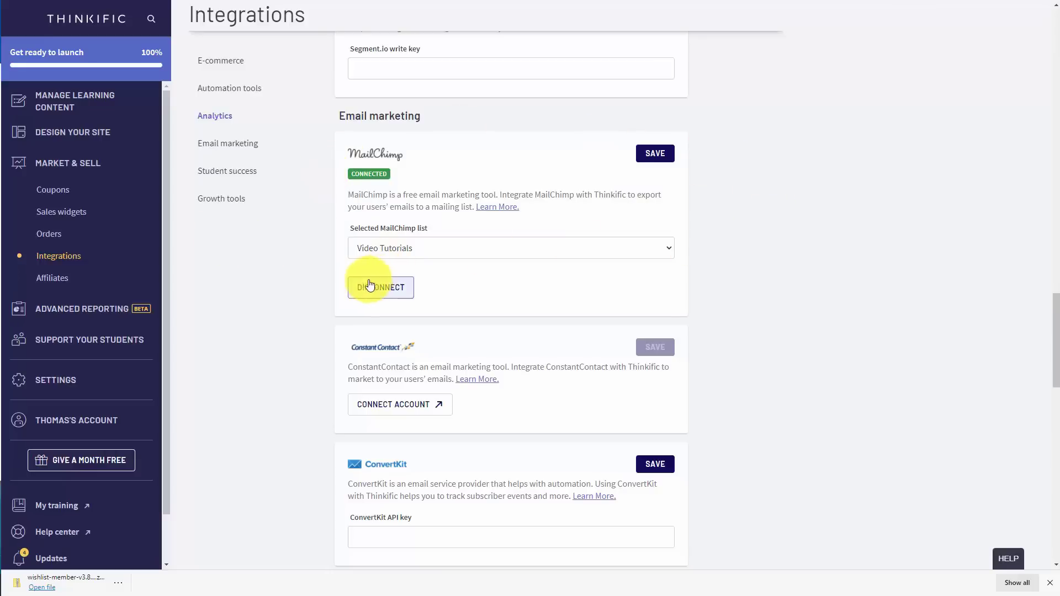
{"action": "key", "text": "ctrl+Tab"}
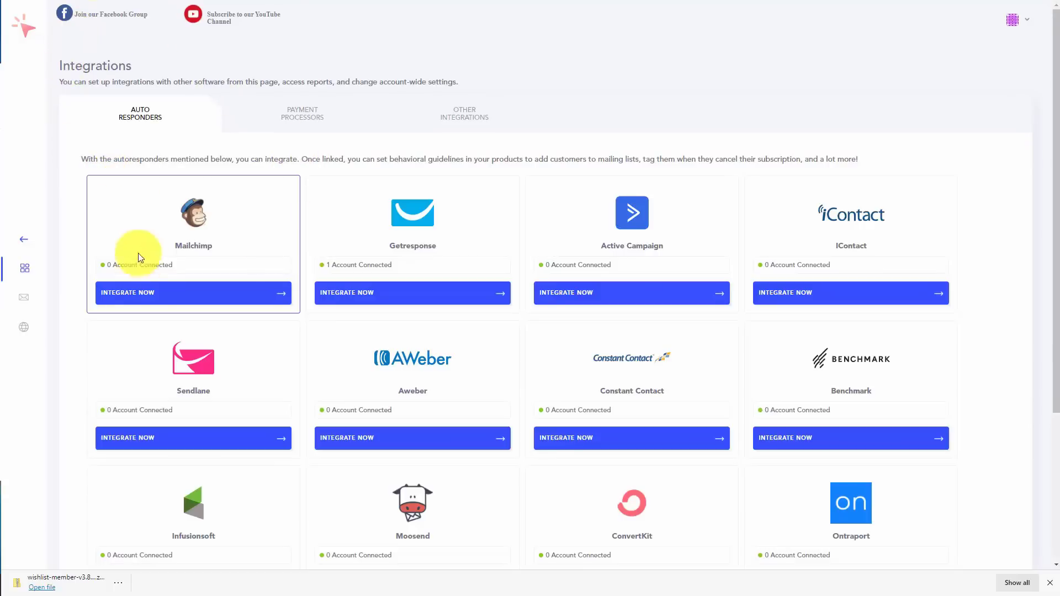
Step: Start the Mailchimp integration setup and edit the Business School app name
{"action": "left_click", "coordinate": [176, 296]}
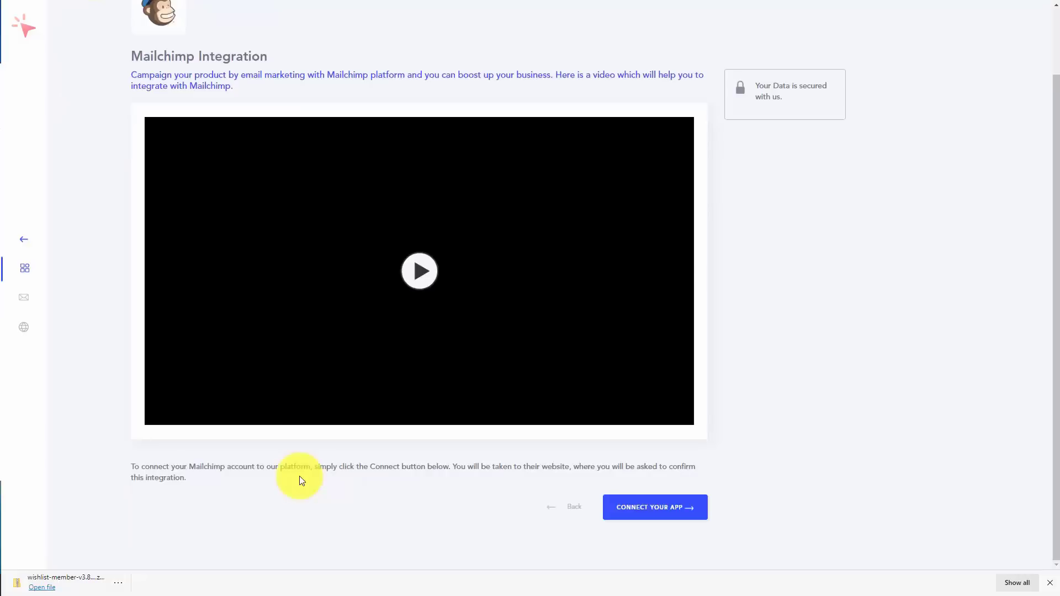
{"action": "left_click", "coordinate": [636, 508]}
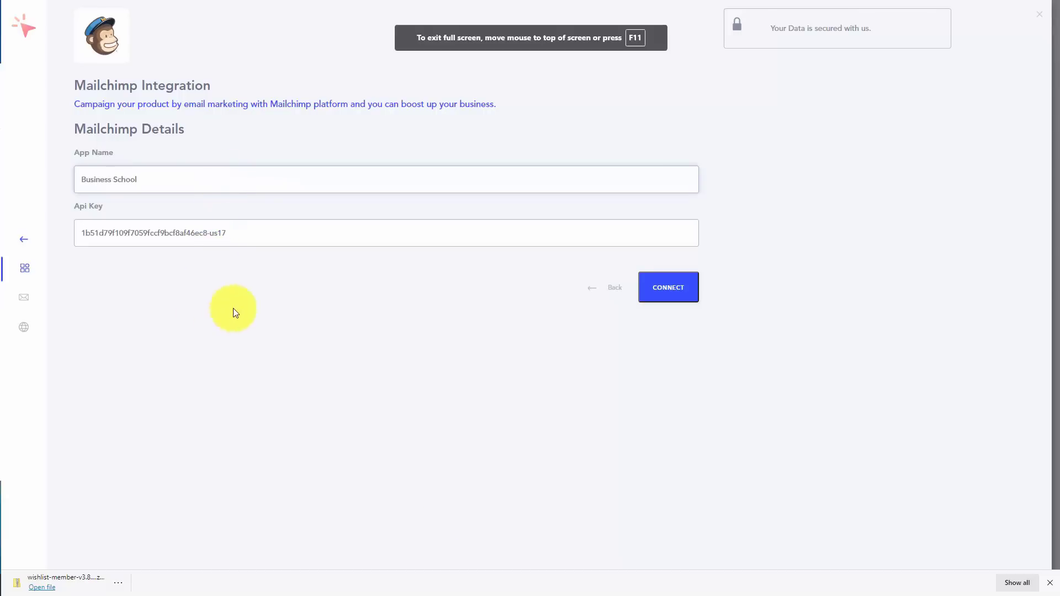
{"action": "left_click", "coordinate": [248, 182]}
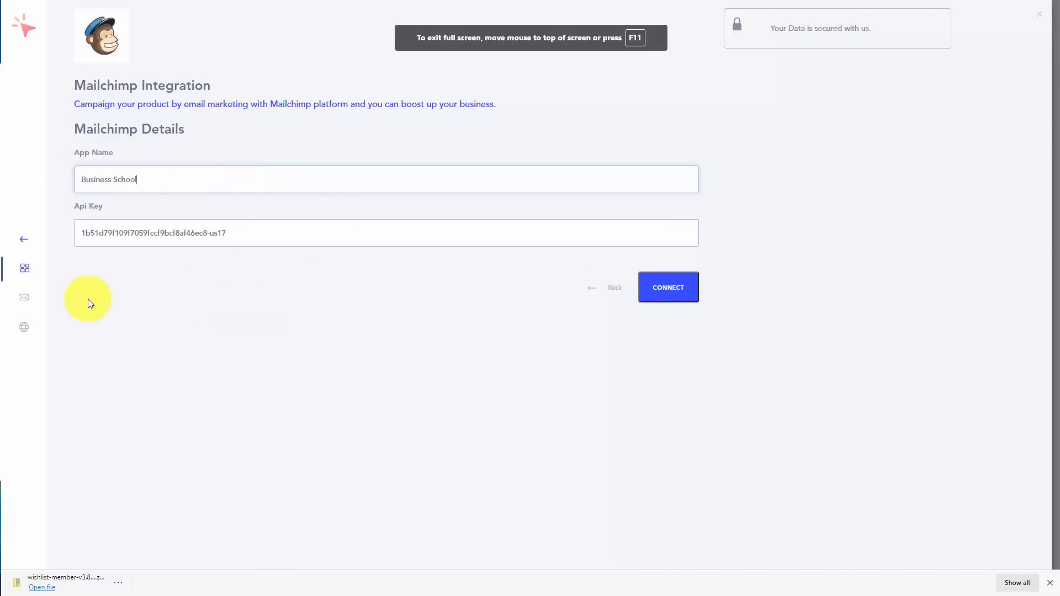
Step: Set the school's autoresponder to Business School with the Video Tutorials list
{"action": "left_click", "coordinate": [669, 290]}
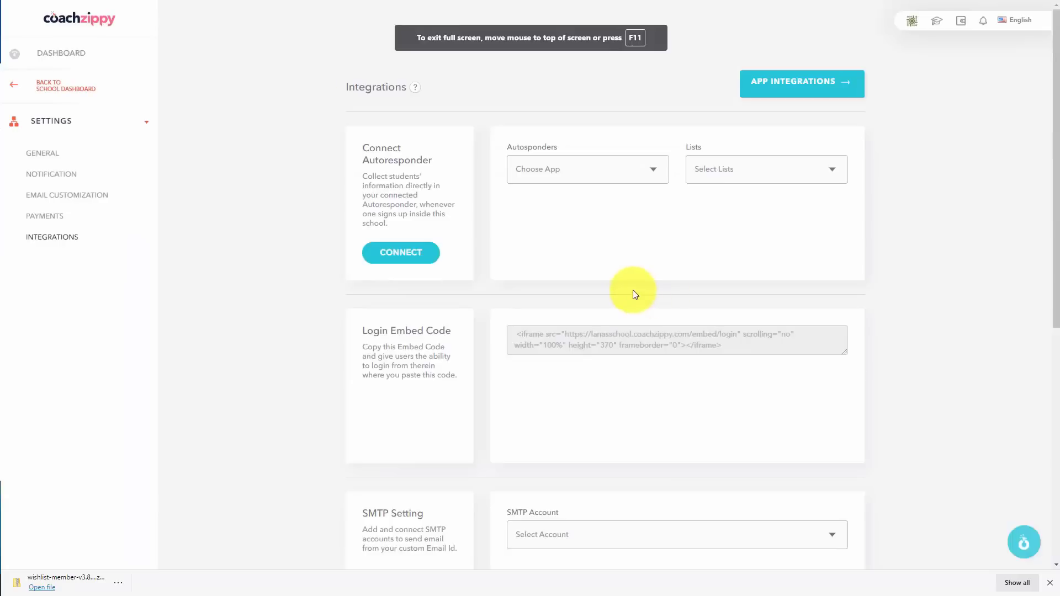
{"action": "left_click", "coordinate": [658, 168]}
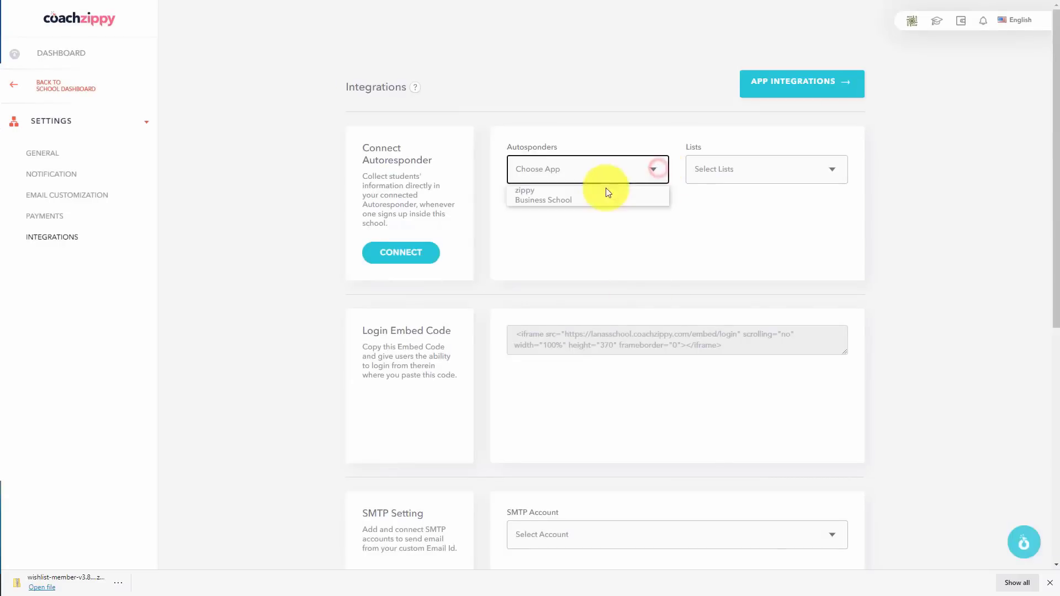
{"action": "left_click", "coordinate": [571, 199]}
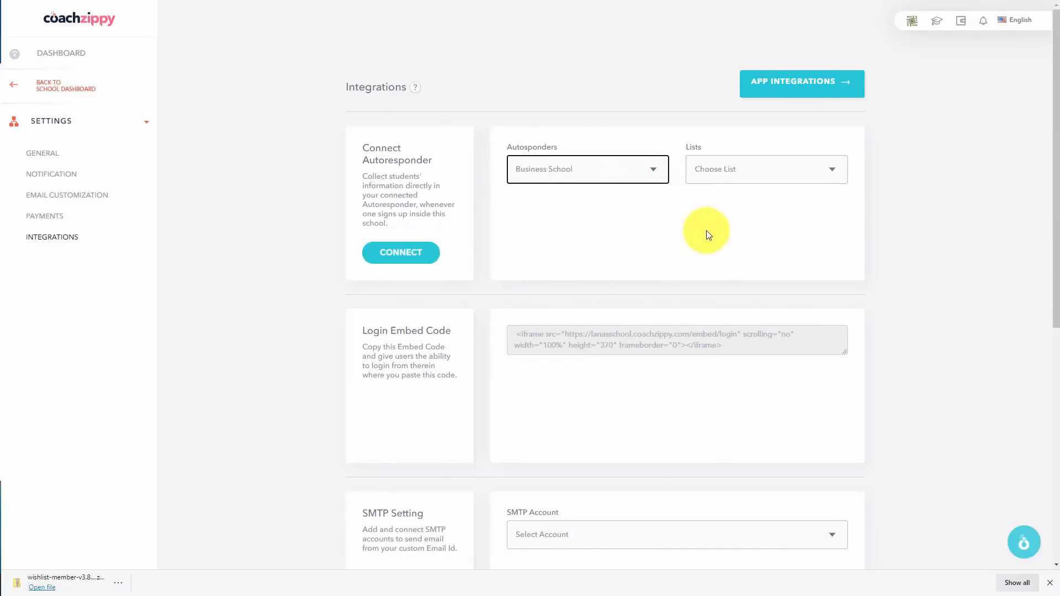
{"action": "left_click", "coordinate": [754, 177]}
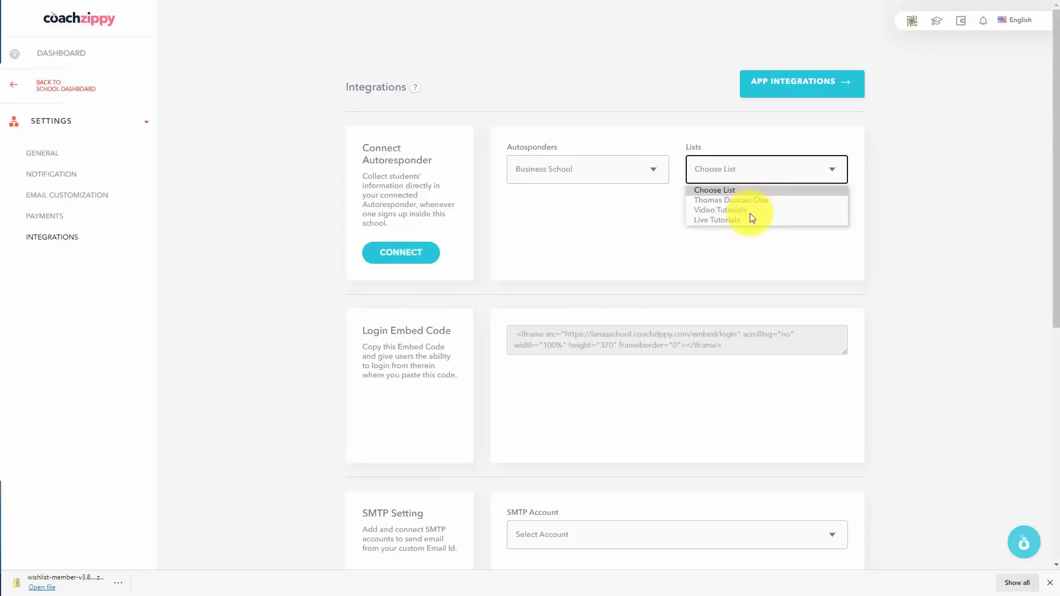
{"action": "left_click", "coordinate": [721, 211]}
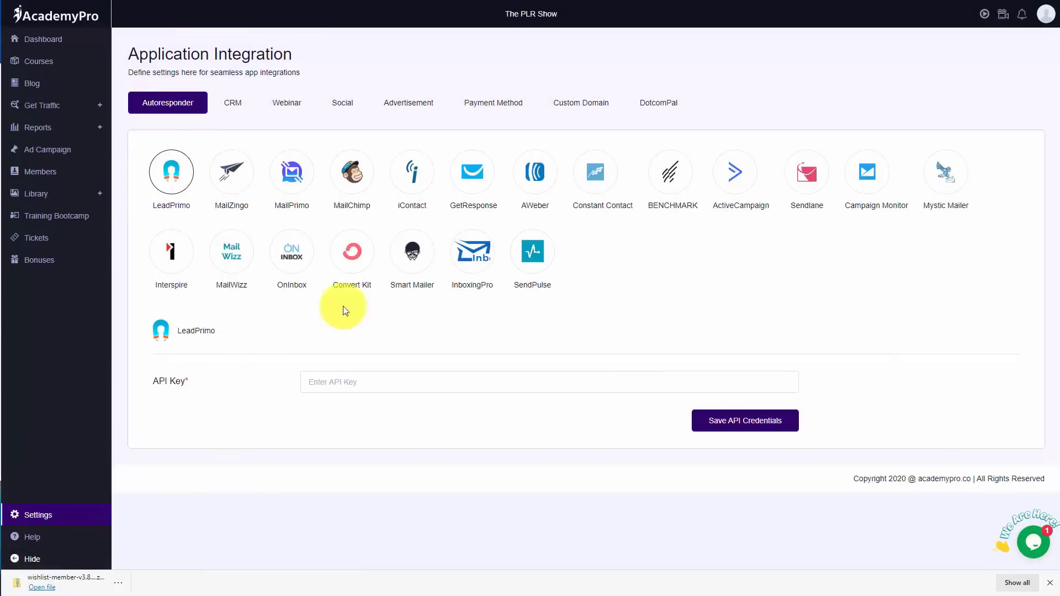
Step: Show the MailChimp settings on AcademyPro's Autoresponder tab
{"action": "left_click", "coordinate": [351, 177]}
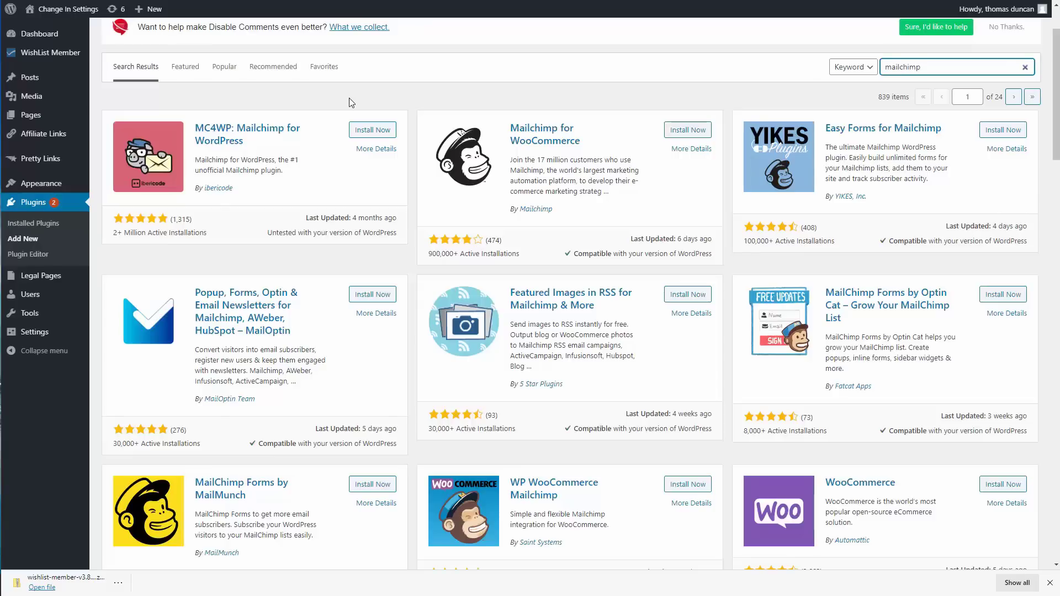
Step: Go to Setup > Integrations > Email Providers in WishList Member and select the MailChimp tile
{"action": "mouse_move", "coordinate": [47, 57]}
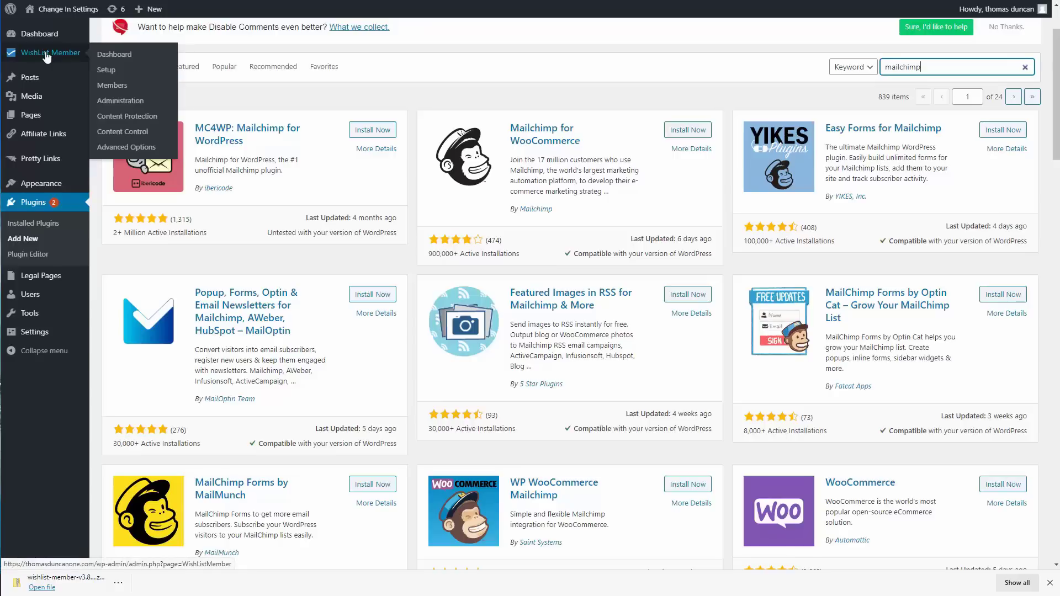
{"action": "left_click", "coordinate": [107, 74]}
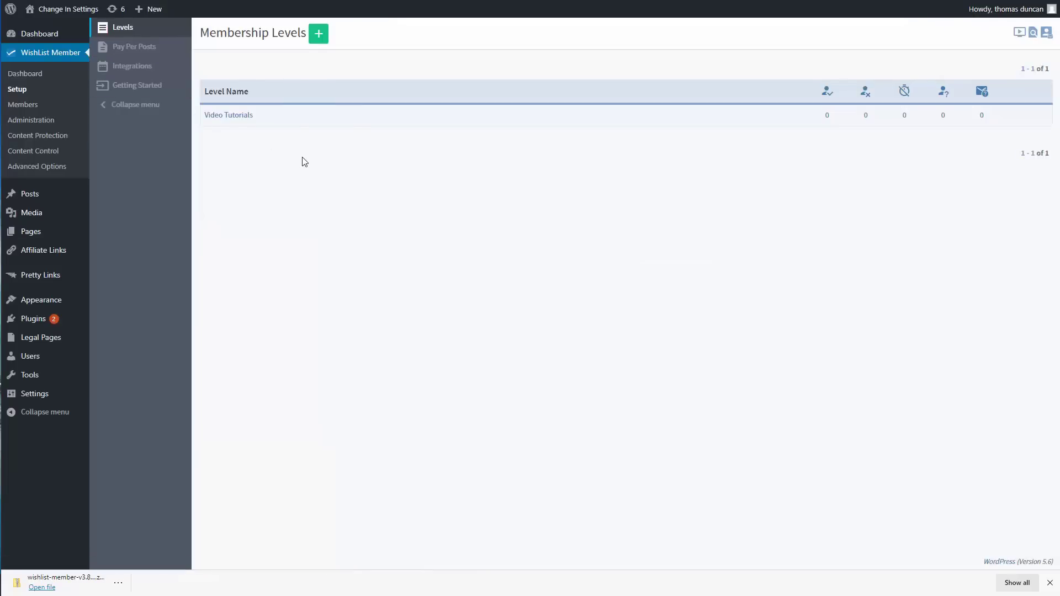
{"action": "left_click", "coordinate": [133, 68]}
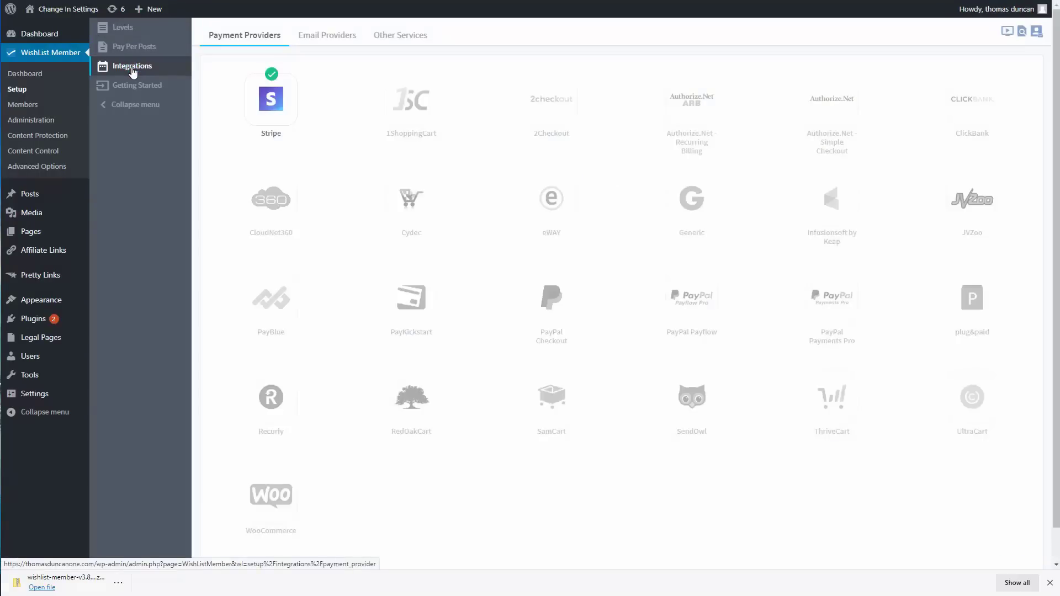
{"action": "left_click", "coordinate": [331, 40]}
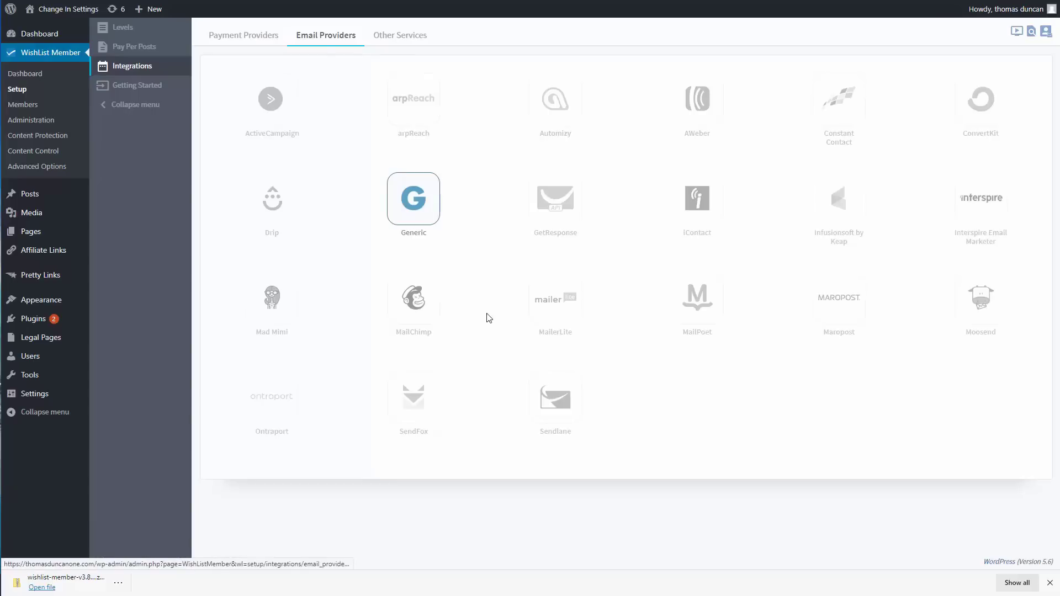
{"action": "left_click", "coordinate": [407, 300]}
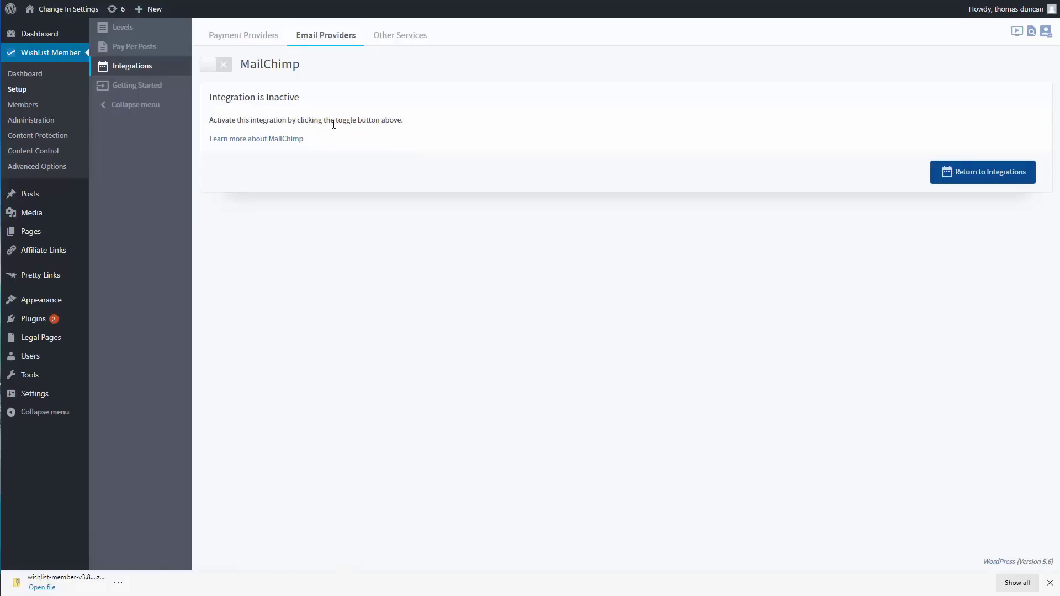
Step: Switch on WishList Member's MailChimp integration and map the Video Tutorials level to the Video Tutorials list
{"action": "left_click", "coordinate": [223, 69]}
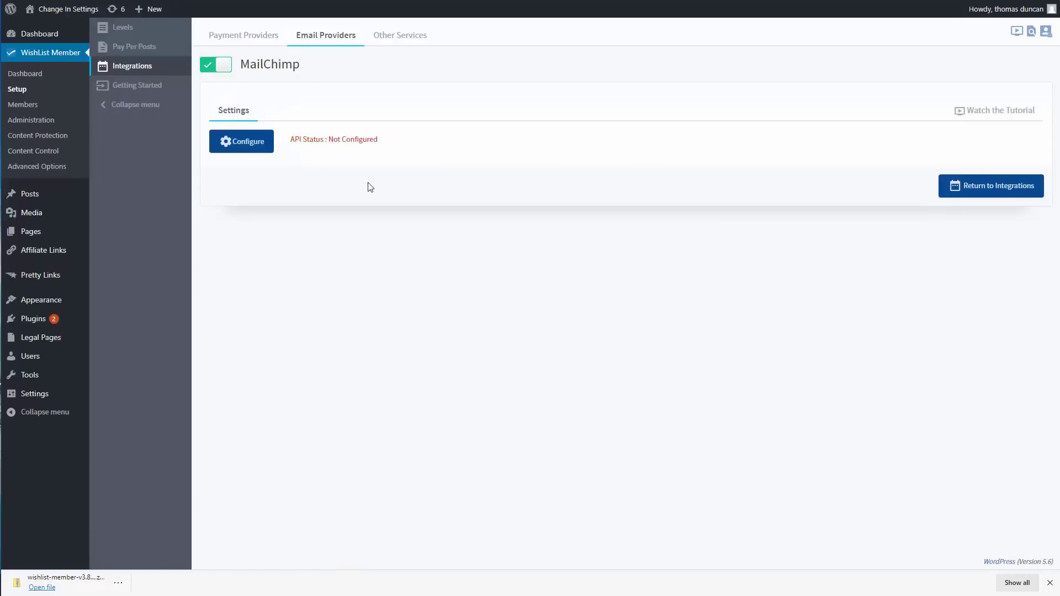
{"action": "left_click", "coordinate": [255, 142]}
{"action": "left_click", "coordinate": [281, 113]}
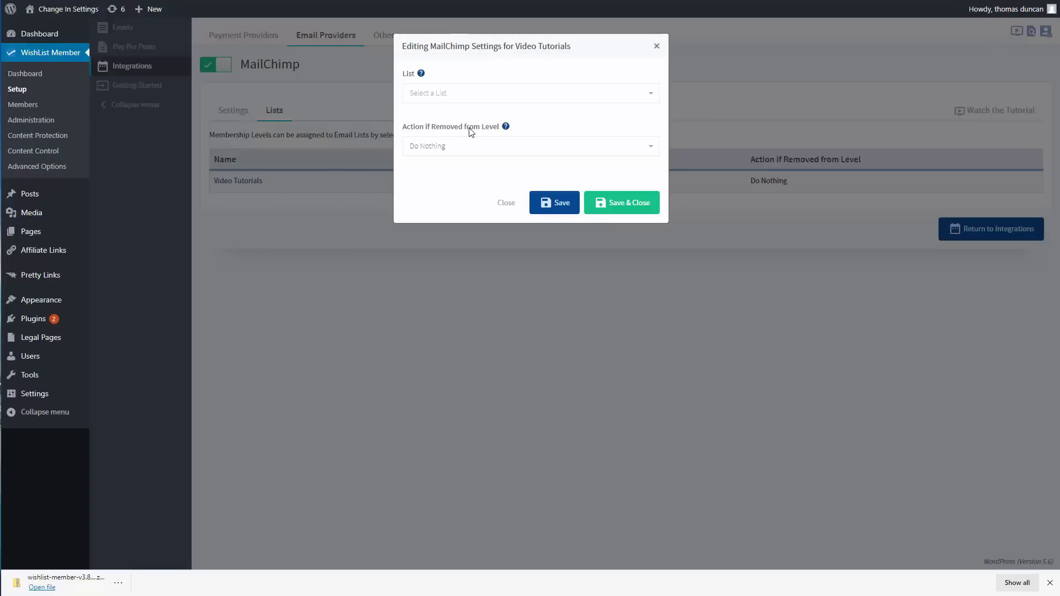
{"action": "left_click", "coordinate": [527, 98]}
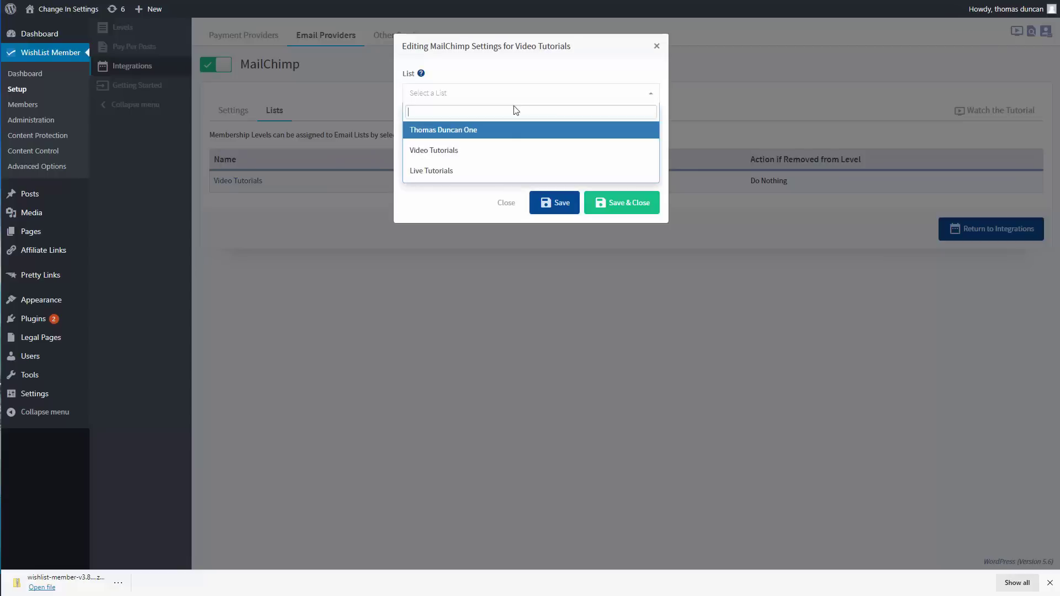
{"action": "left_click", "coordinate": [438, 154]}
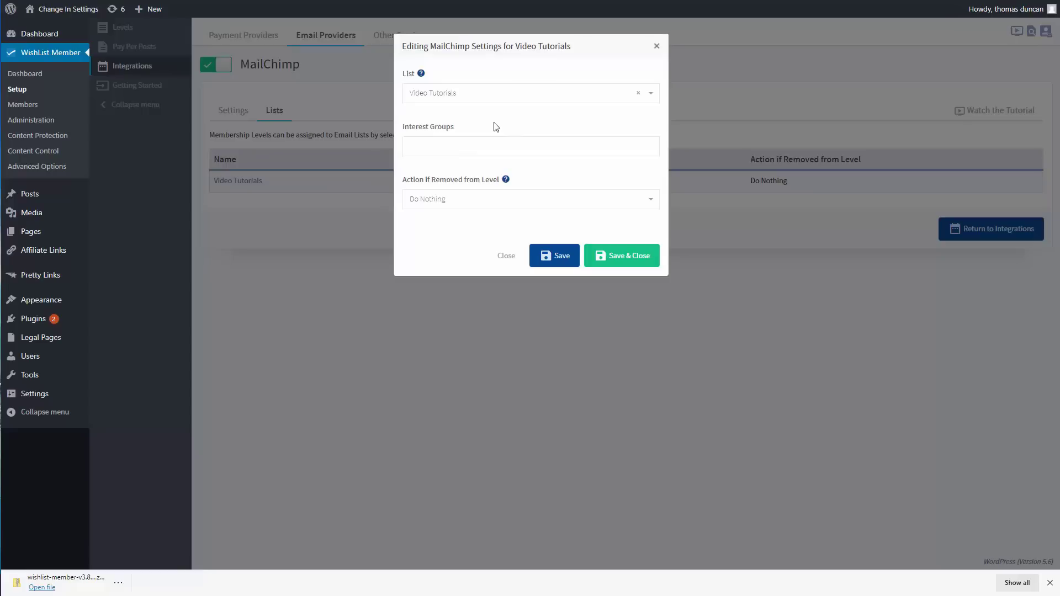
{"action": "left_click", "coordinate": [622, 258]}
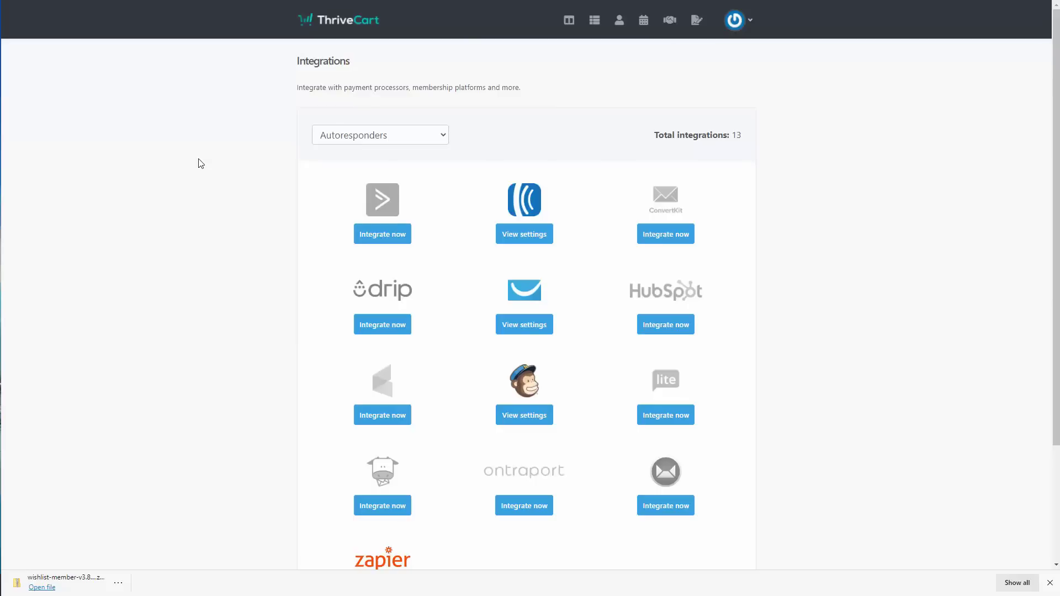
Step: Authorise ThriveCart with MailChimp from its integration settings, allowing access on the Mailchimp page
{"action": "scroll", "coordinate": [236, 165], "scroll_direction": "down", "scroll_amount": 2}
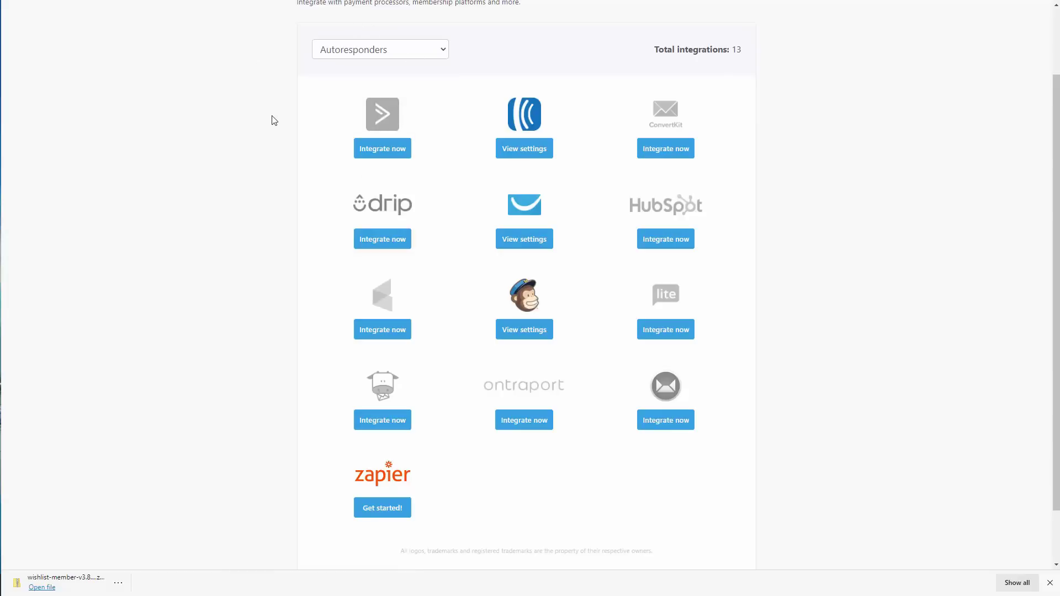
{"action": "scroll", "coordinate": [272, 119], "scroll_direction": "up", "scroll_amount": 2}
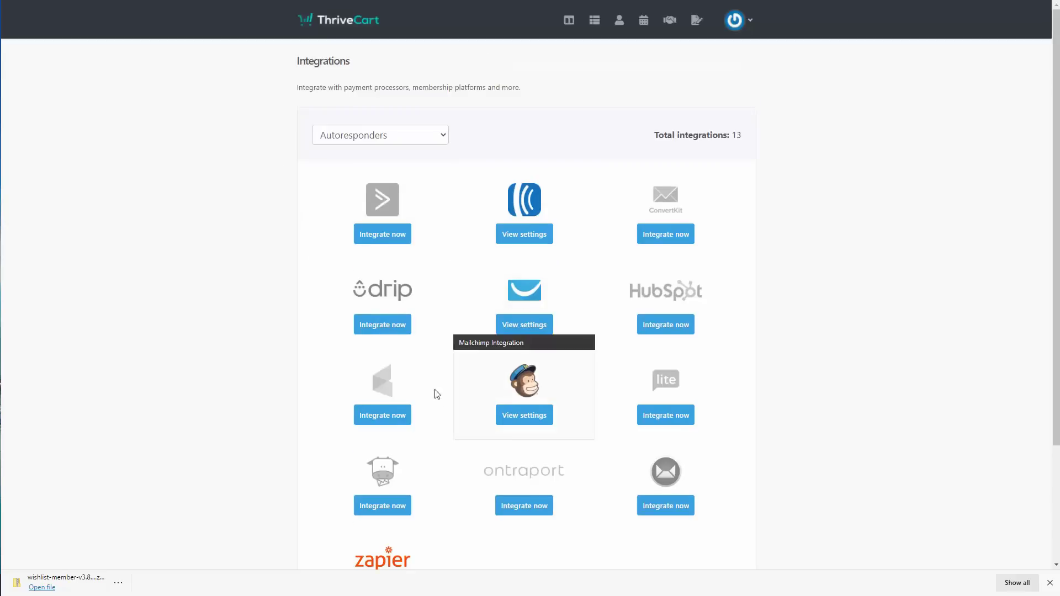
{"action": "left_click", "coordinate": [512, 409]}
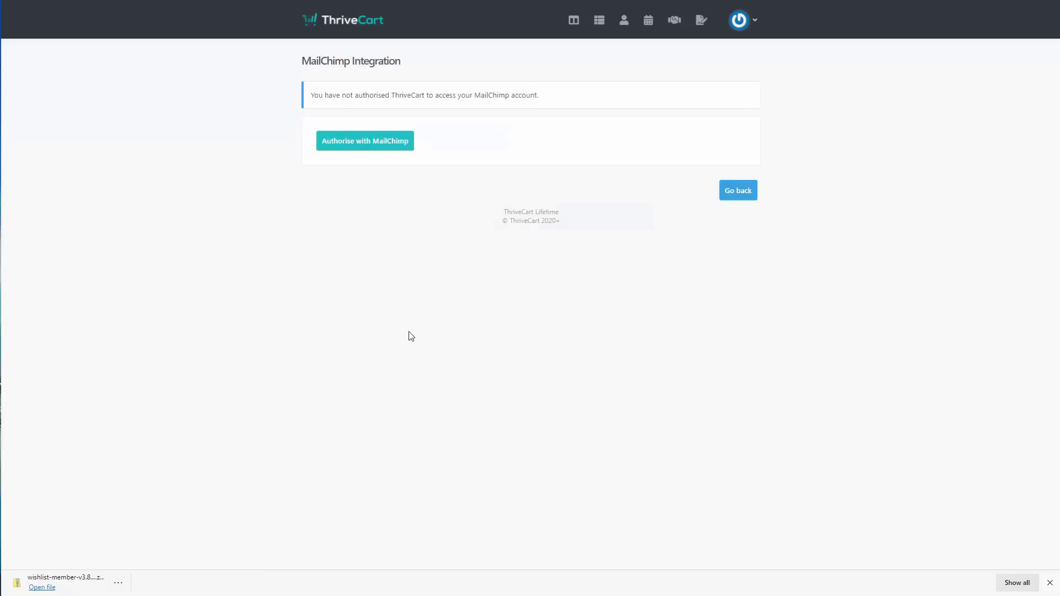
{"action": "left_click", "coordinate": [377, 147]}
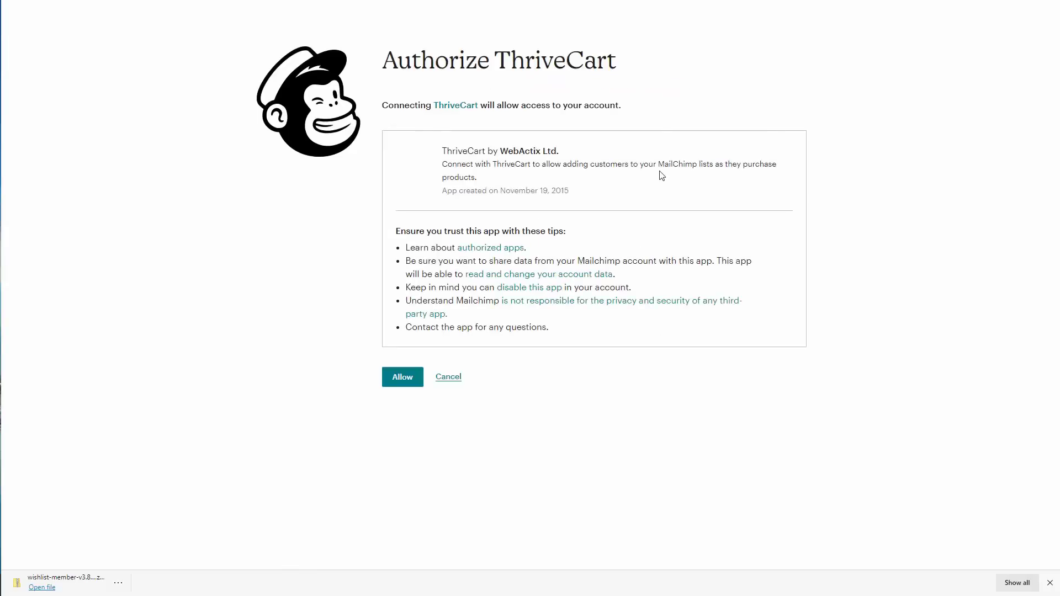
{"action": "left_click", "coordinate": [398, 383]}
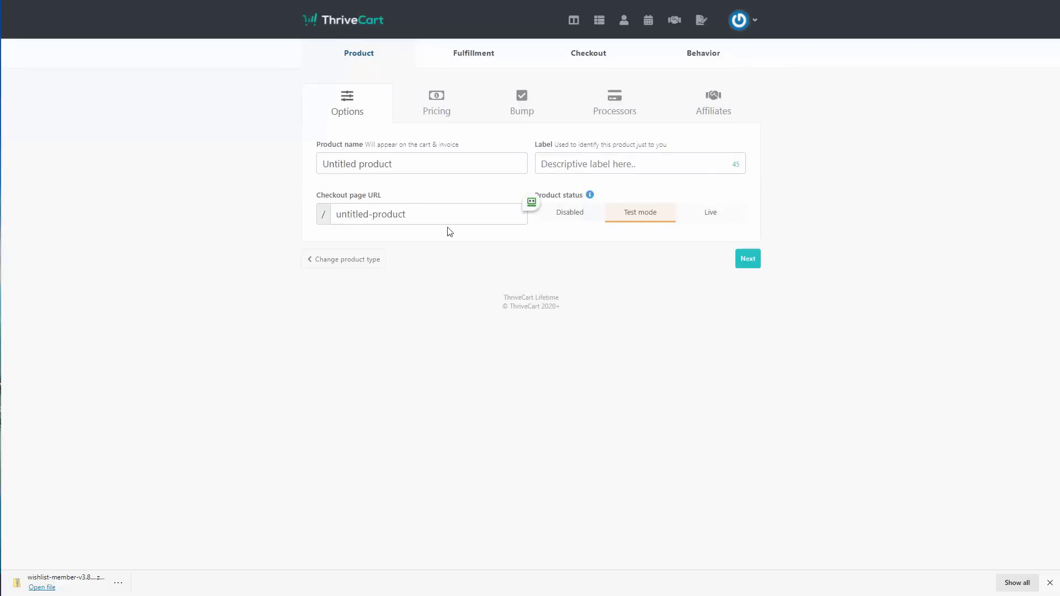
Step: Create and save a MailChimp behavior rule that adds the product's buyers to the Video Tutorials list
{"action": "left_click", "coordinate": [702, 58]}
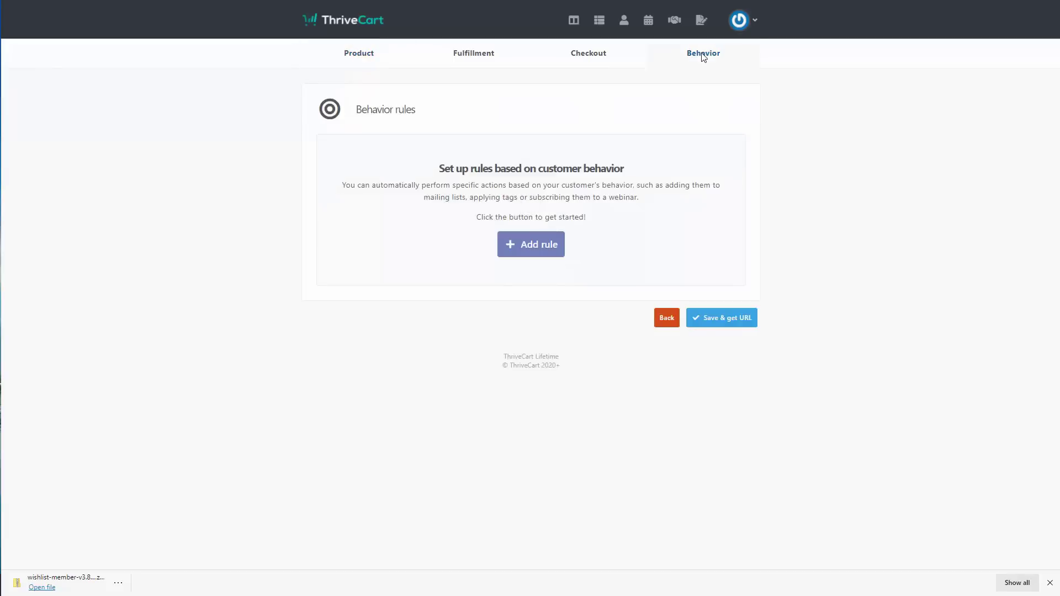
{"action": "left_click", "coordinate": [543, 250]}
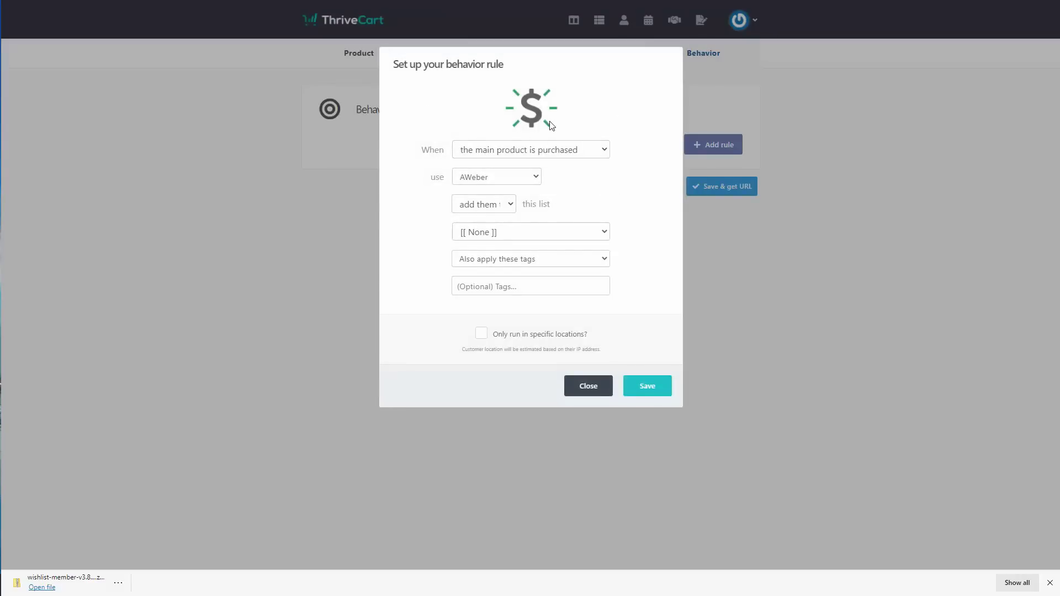
{"action": "left_click", "coordinate": [534, 177]}
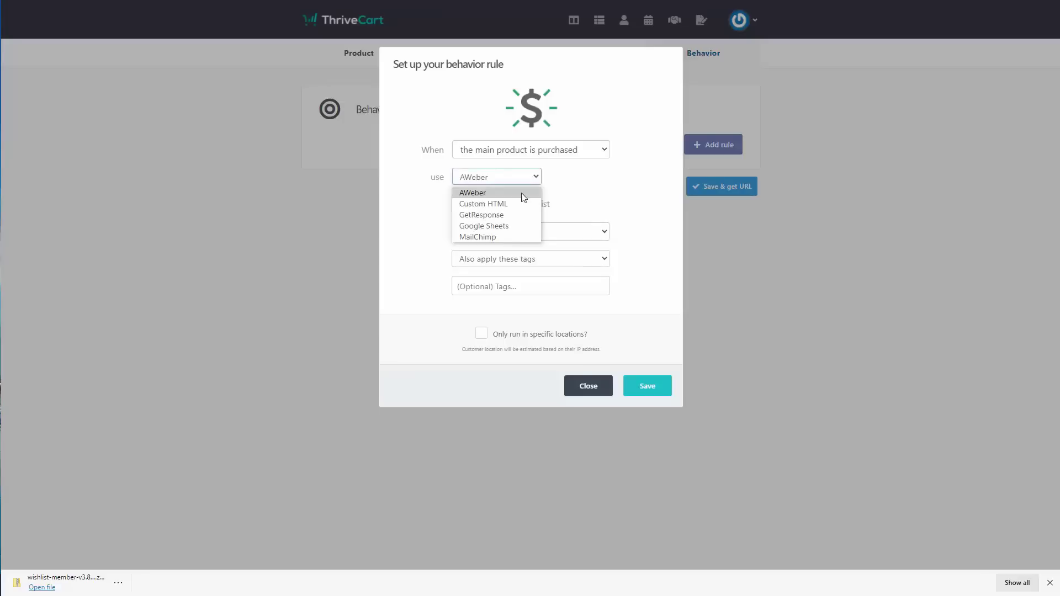
{"action": "left_click", "coordinate": [497, 236]}
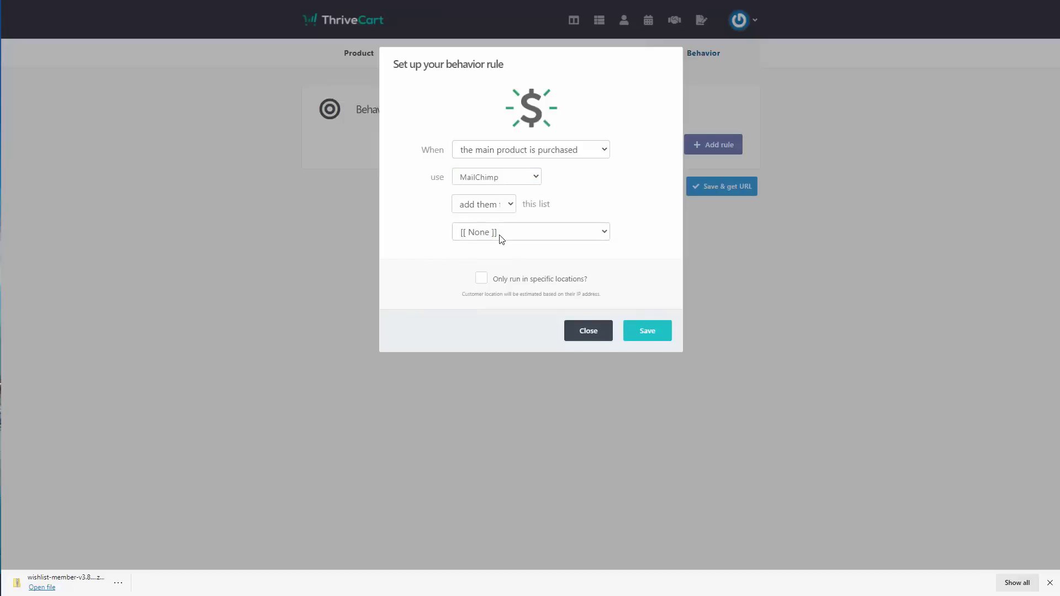
{"action": "left_click", "coordinate": [513, 206]}
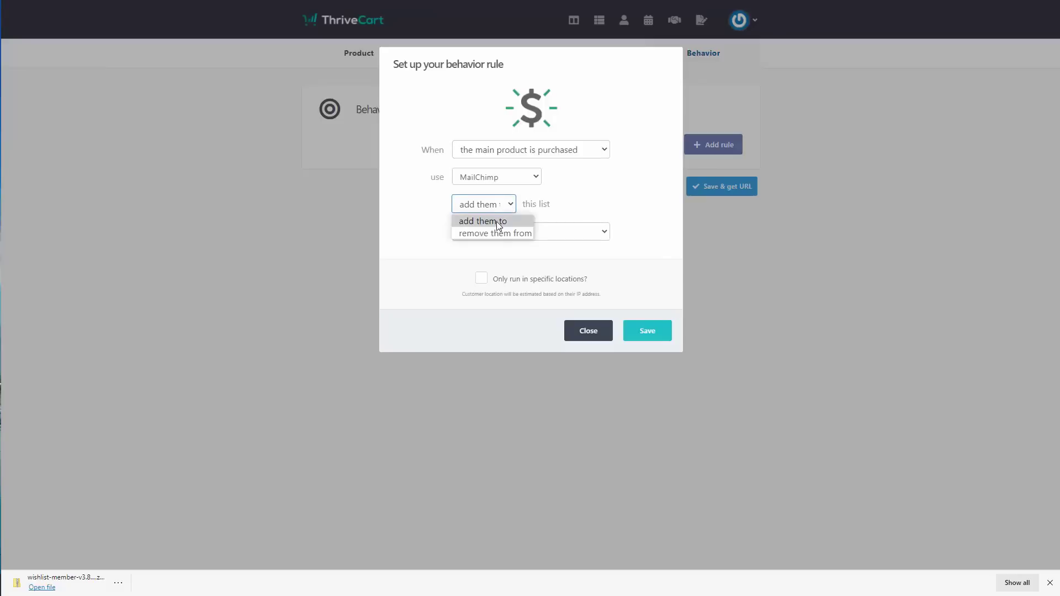
{"action": "left_click", "coordinate": [497, 222]}
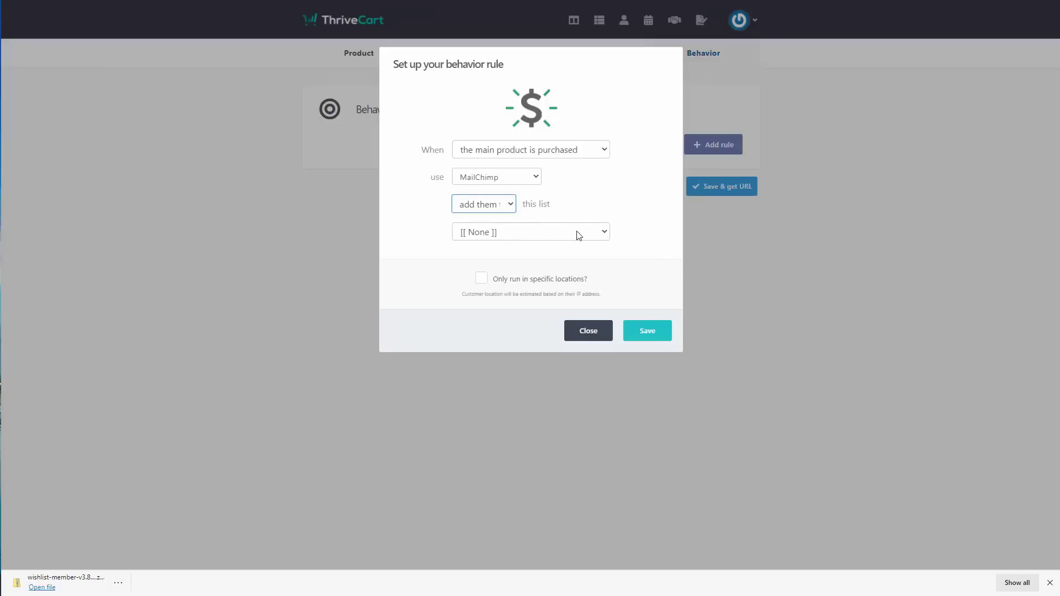
{"action": "left_click", "coordinate": [578, 235]}
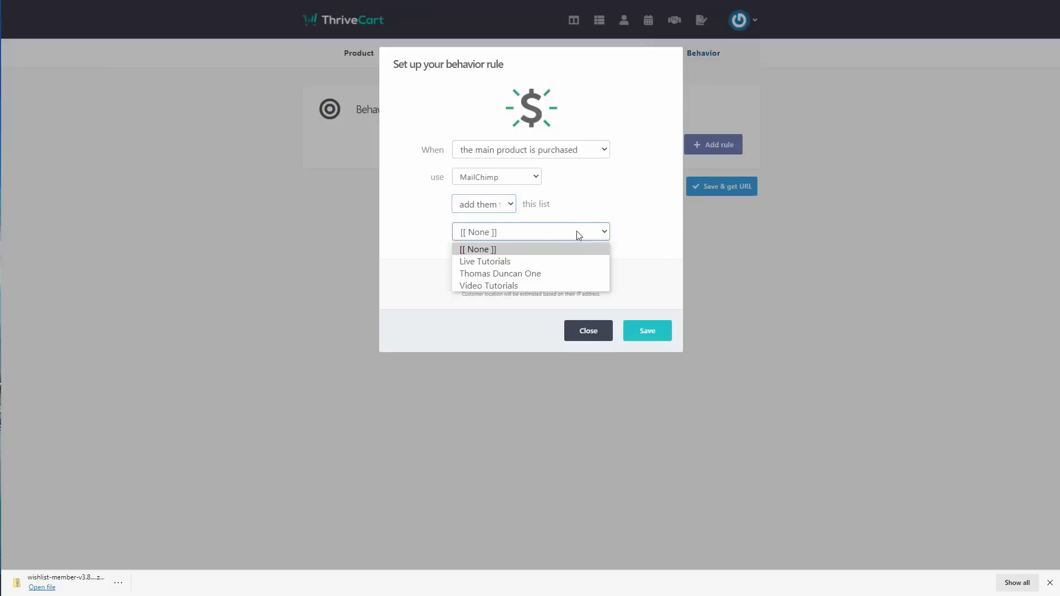
{"action": "left_click", "coordinate": [500, 286]}
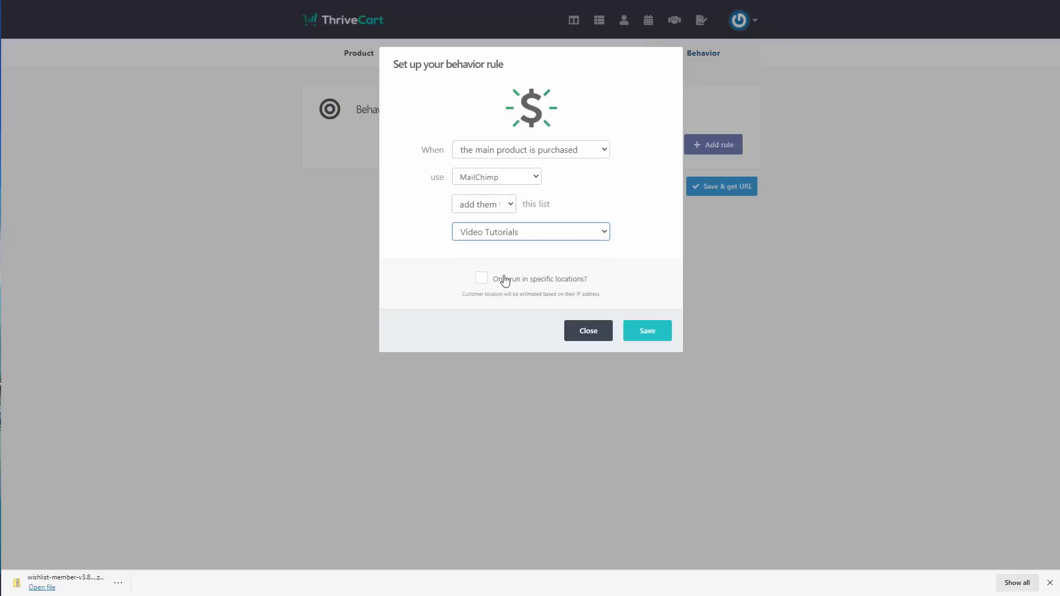
{"action": "left_click", "coordinate": [641, 333]}
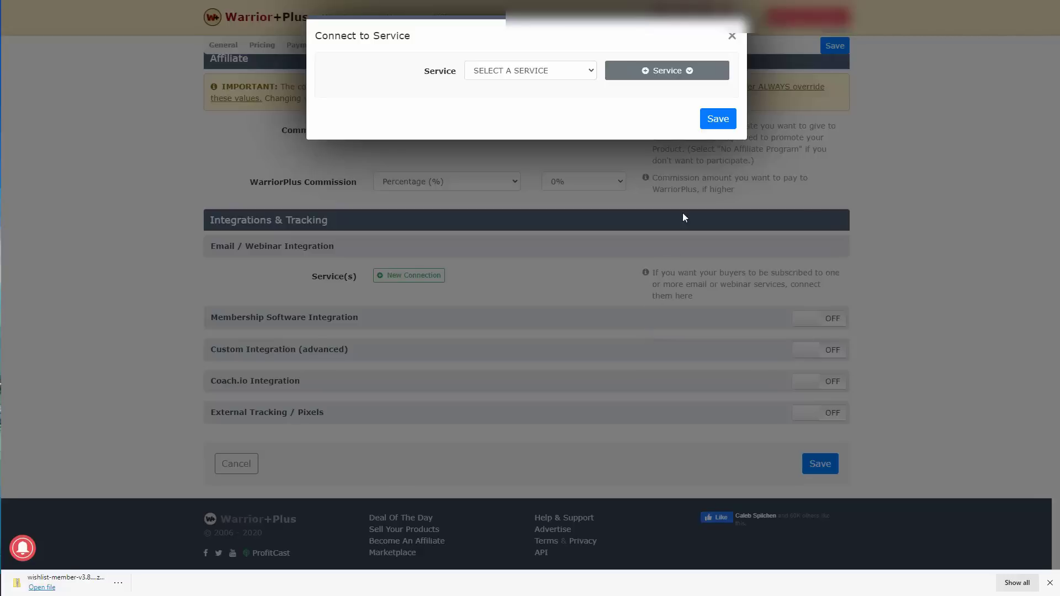
Step: Connect WarriorPlus to the MailChimp account, allowing access on the Mailchimp page
{"action": "left_click", "coordinate": [684, 77]}
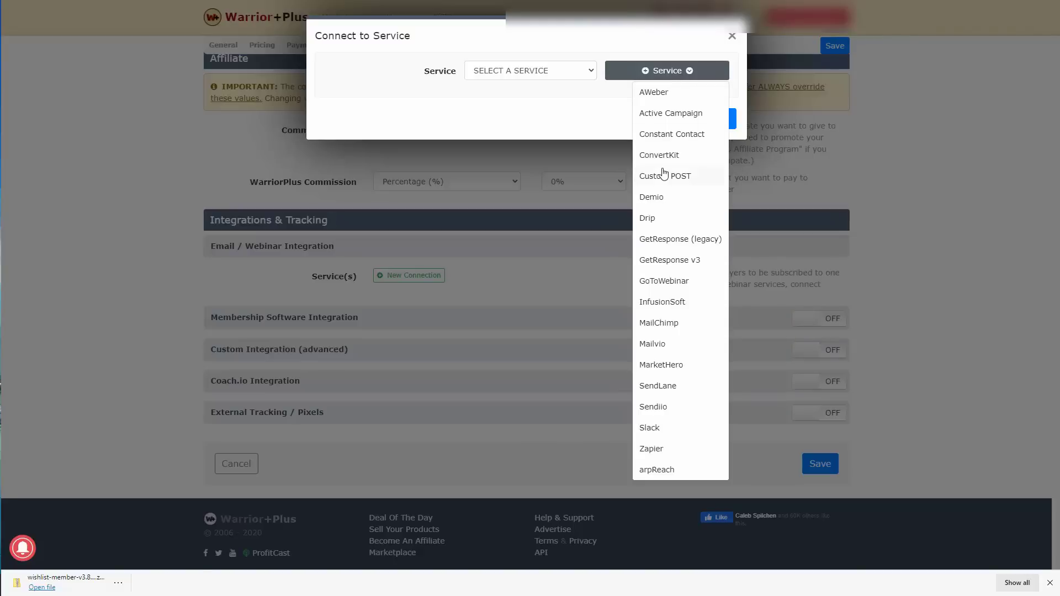
{"action": "left_click", "coordinate": [652, 327]}
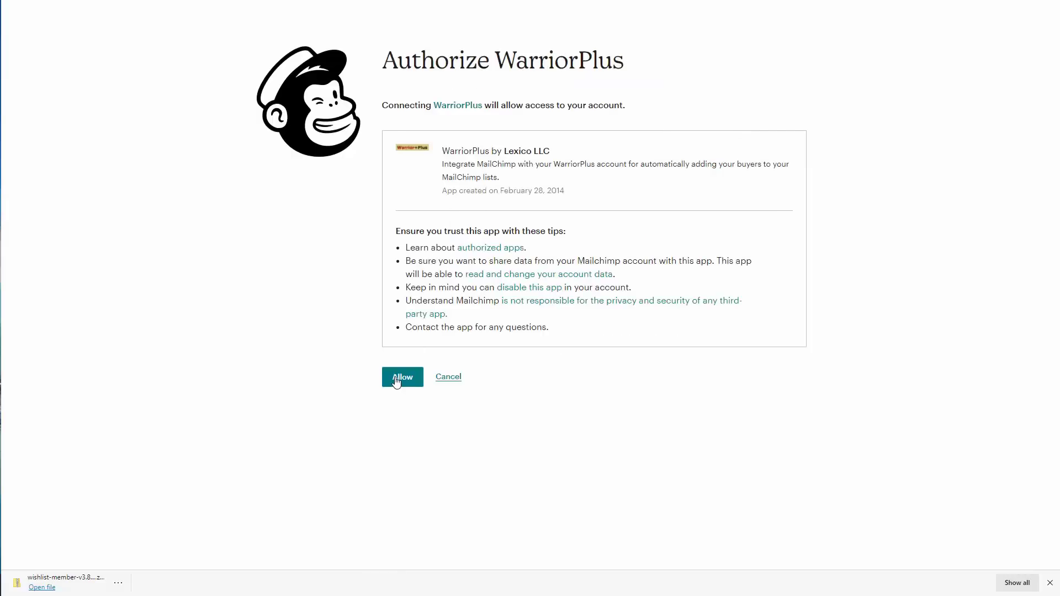
{"action": "left_click", "coordinate": [402, 378]}
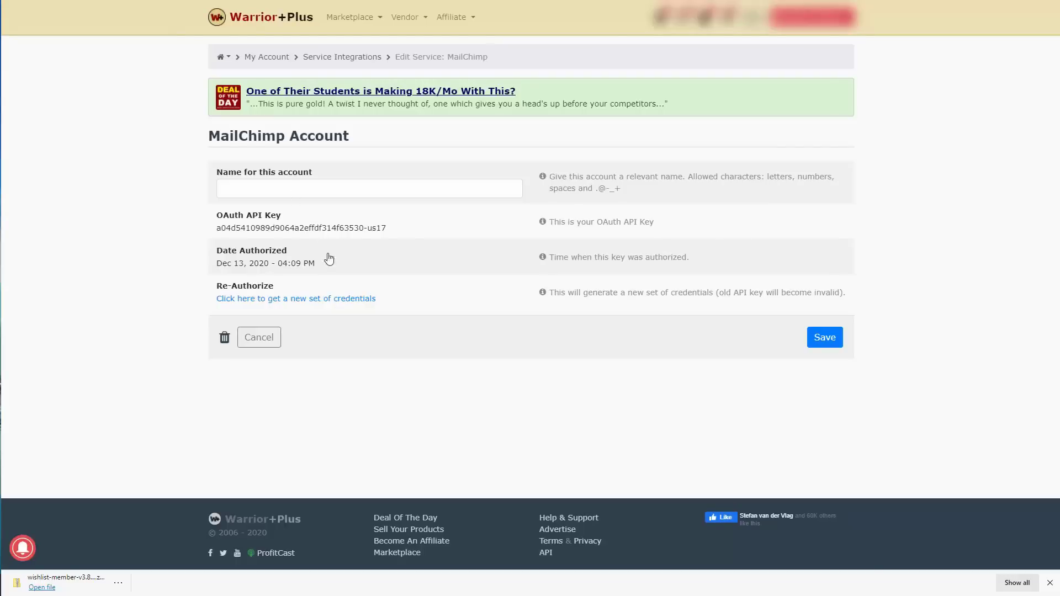
{"action": "key", "text": "ctrl+w"}
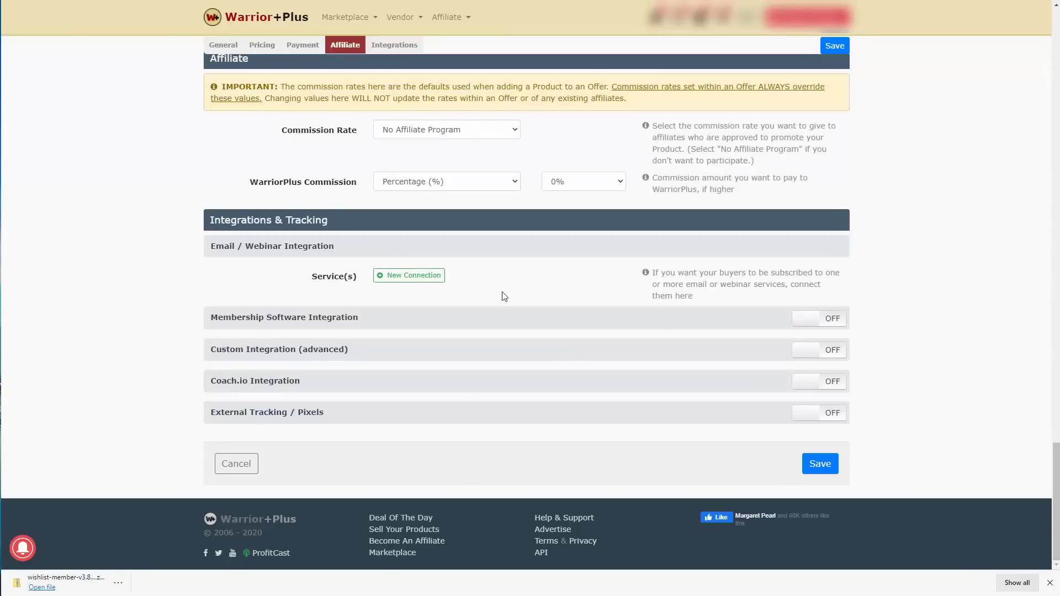
Step: Add a new email connection using the MailChimp service with the Video Tutorials list
{"action": "left_click", "coordinate": [413, 278]}
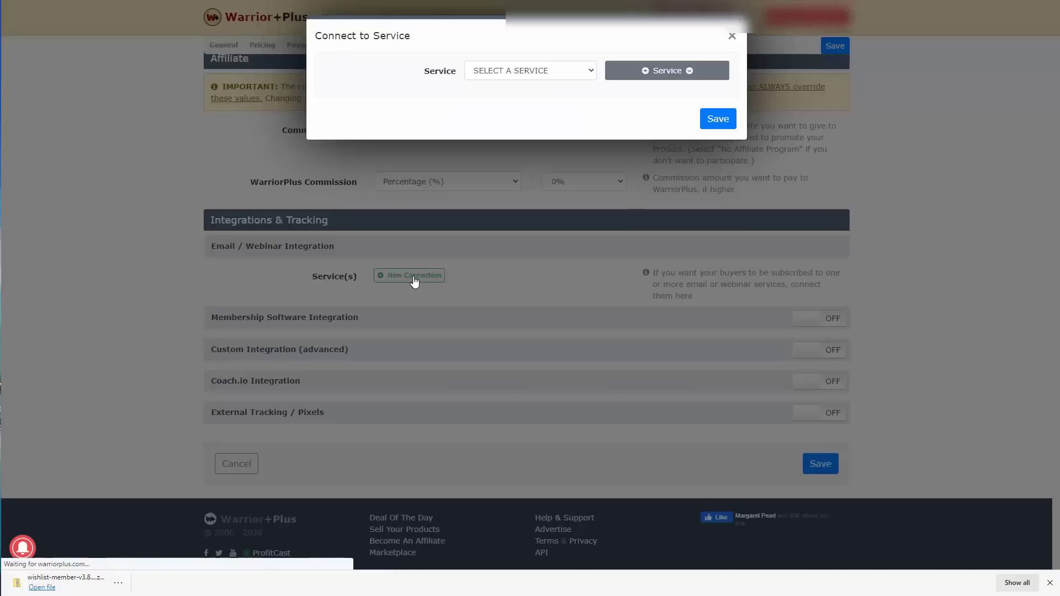
{"action": "left_click", "coordinate": [534, 76]}
{"action": "left_click", "coordinate": [541, 218]}
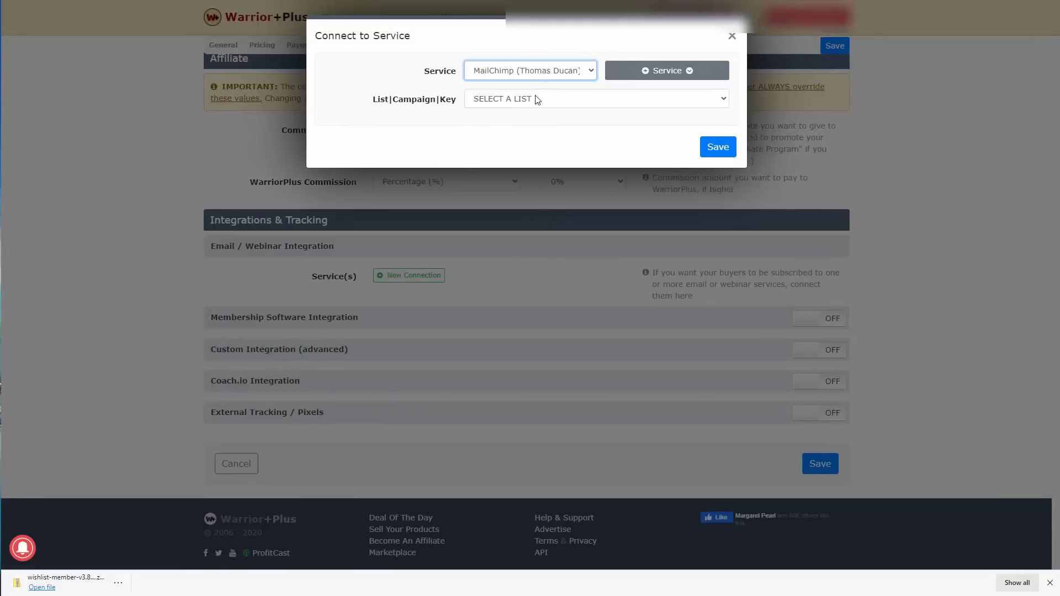
{"action": "left_click", "coordinate": [575, 100]}
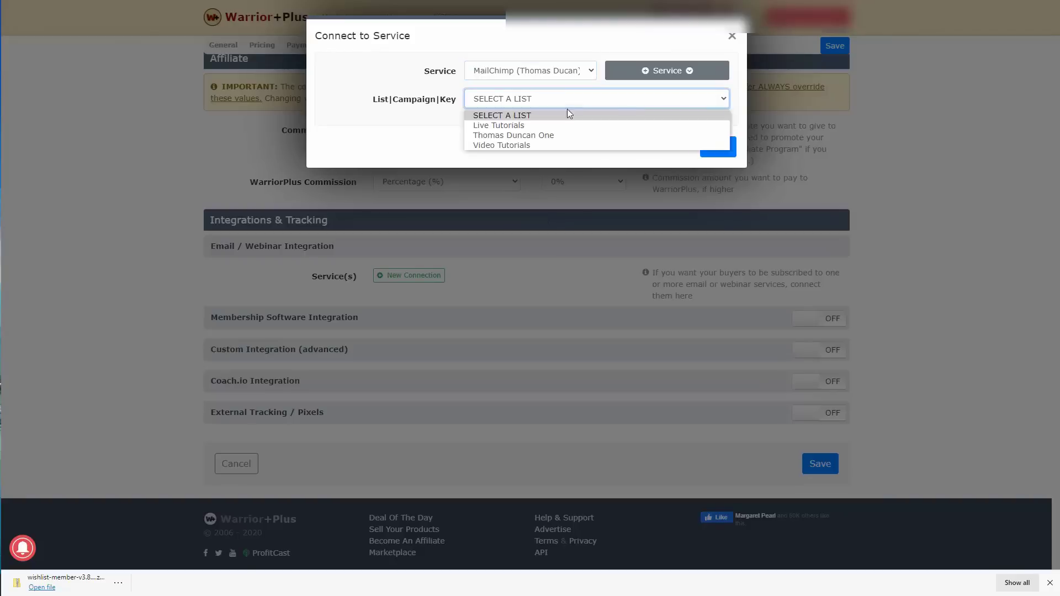
{"action": "left_click", "coordinate": [539, 143]}
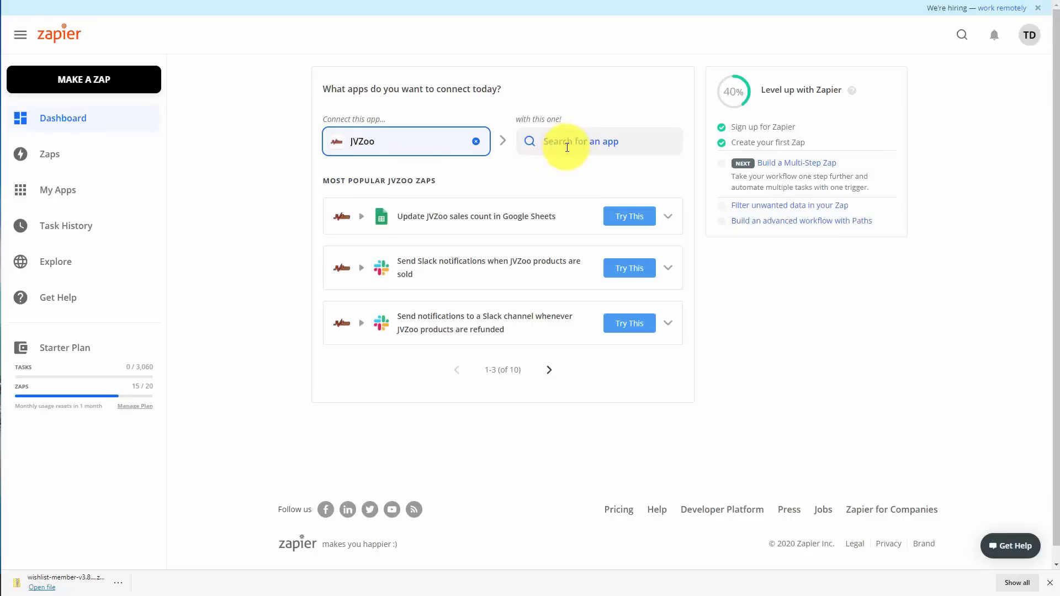
Step: Pair JVZoo with Mailchimp, using a New Sale trigger and an Add/Update Subscriber action
{"action": "left_click", "coordinate": [567, 146]}
{"action": "type", "text": "mailchimp"}
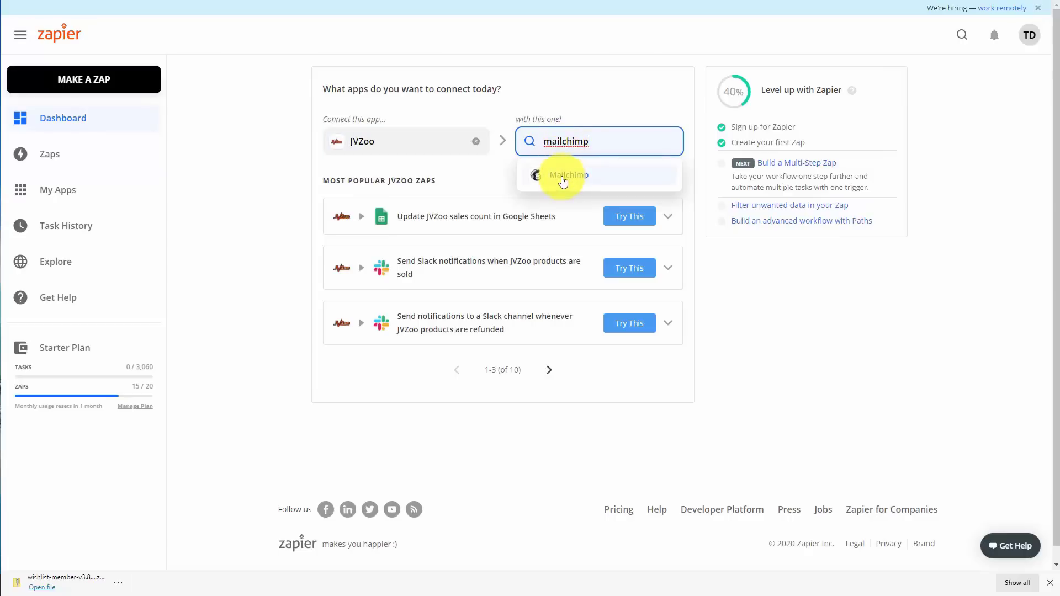
{"action": "left_click", "coordinate": [563, 178]}
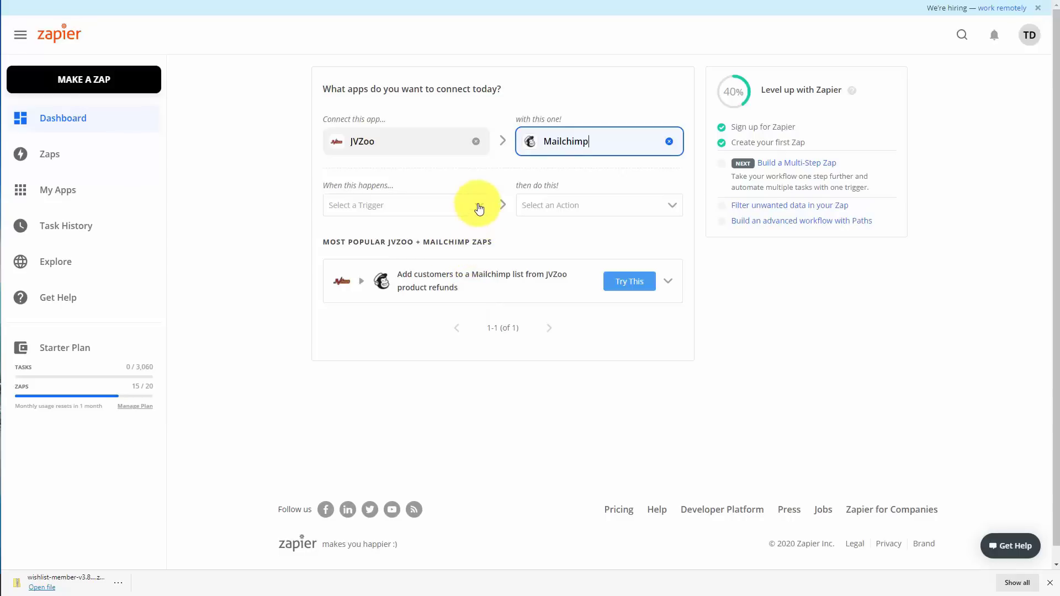
{"action": "left_click", "coordinate": [478, 206]}
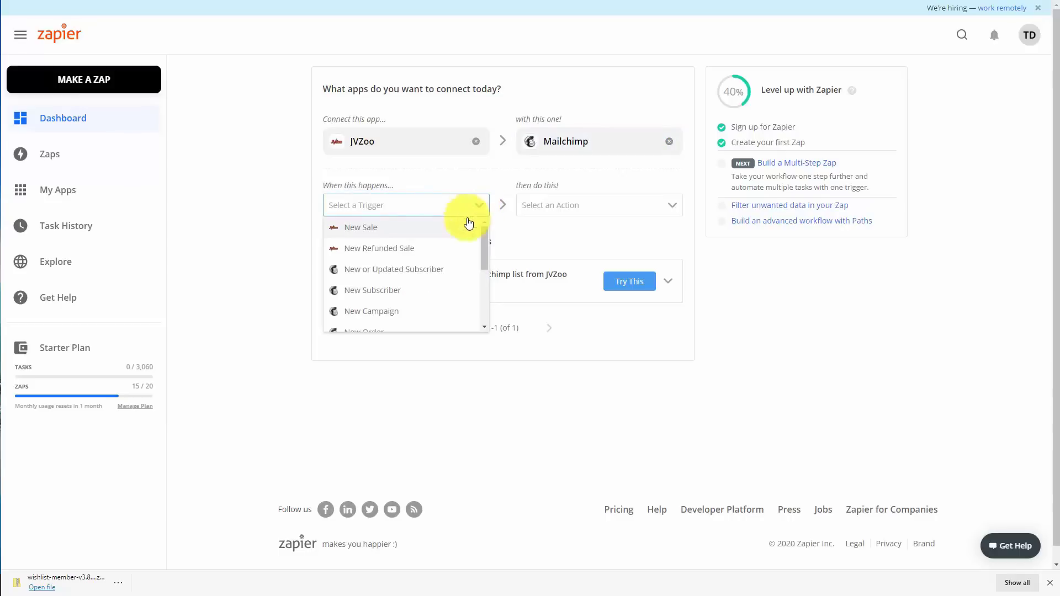
{"action": "left_click", "coordinate": [366, 231]}
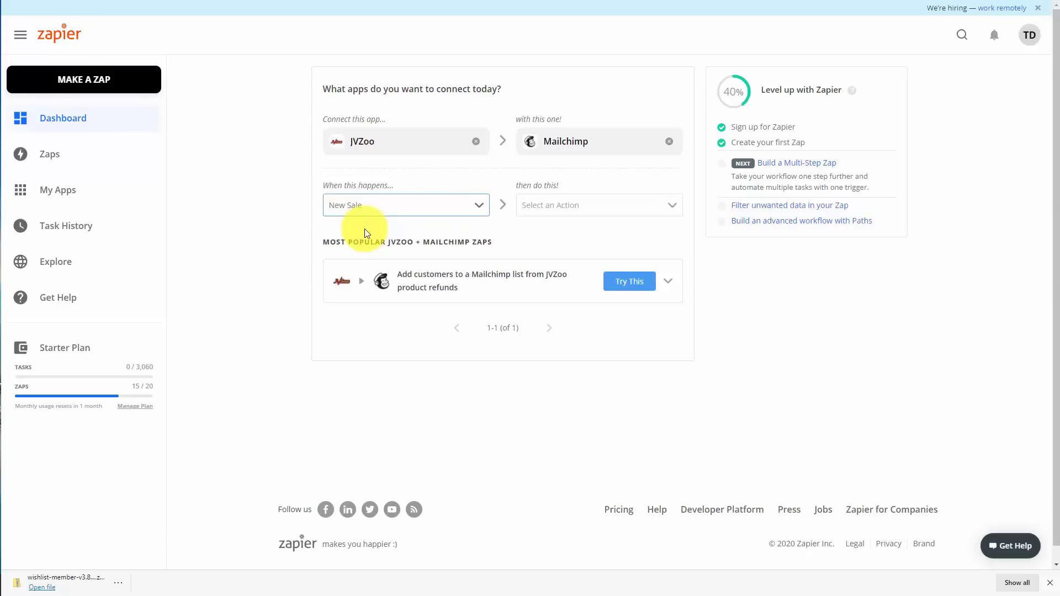
{"action": "left_click", "coordinate": [642, 207]}
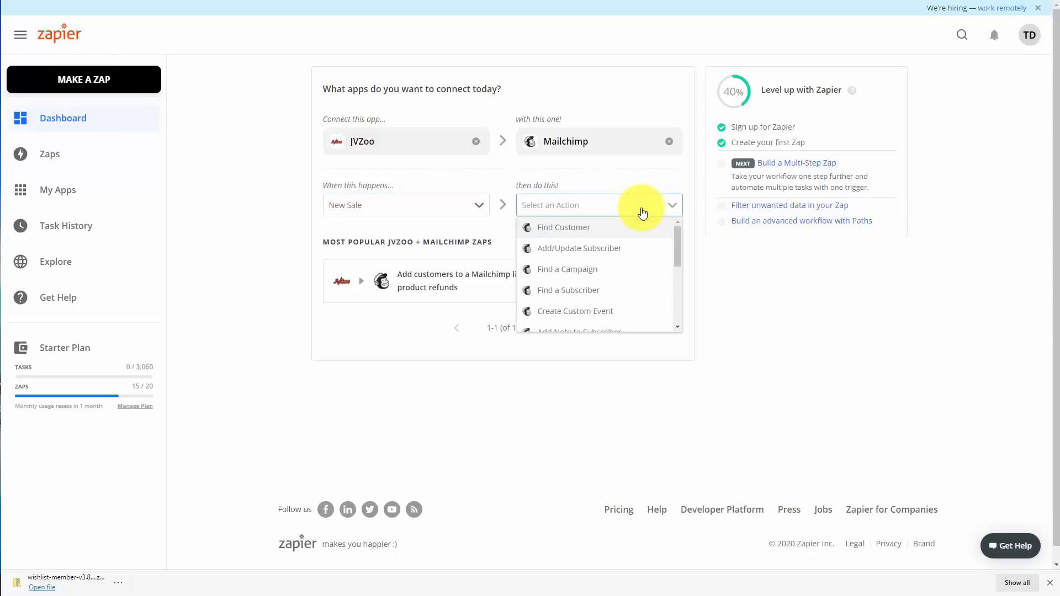
{"action": "left_click", "coordinate": [584, 247]}
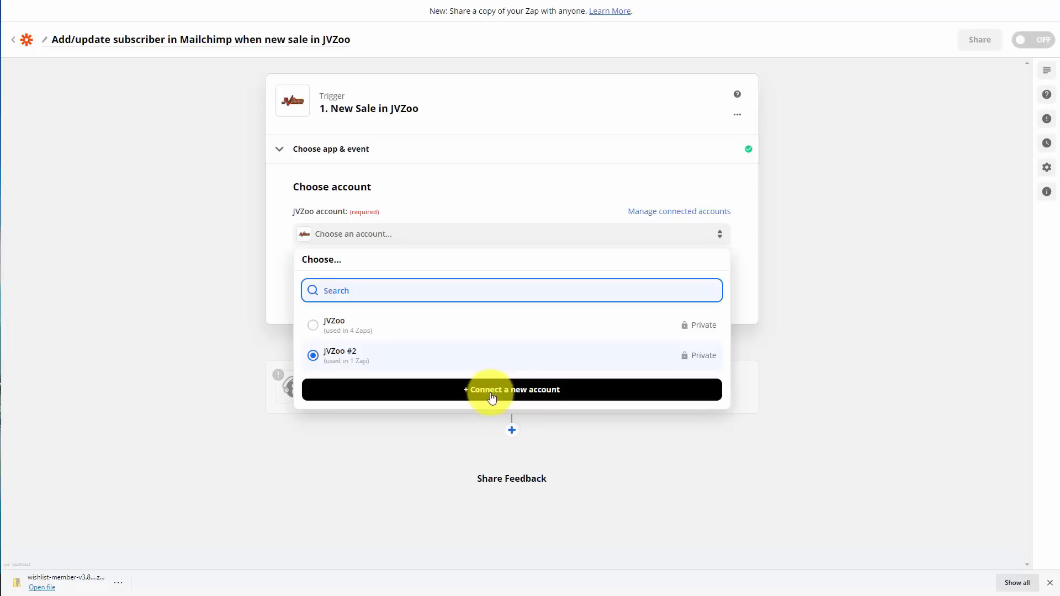
Step: Connect a JVZoo account to the New Sale trigger, review the Product list, and continue to the Mailchimp step
{"action": "left_click", "coordinate": [492, 398]}
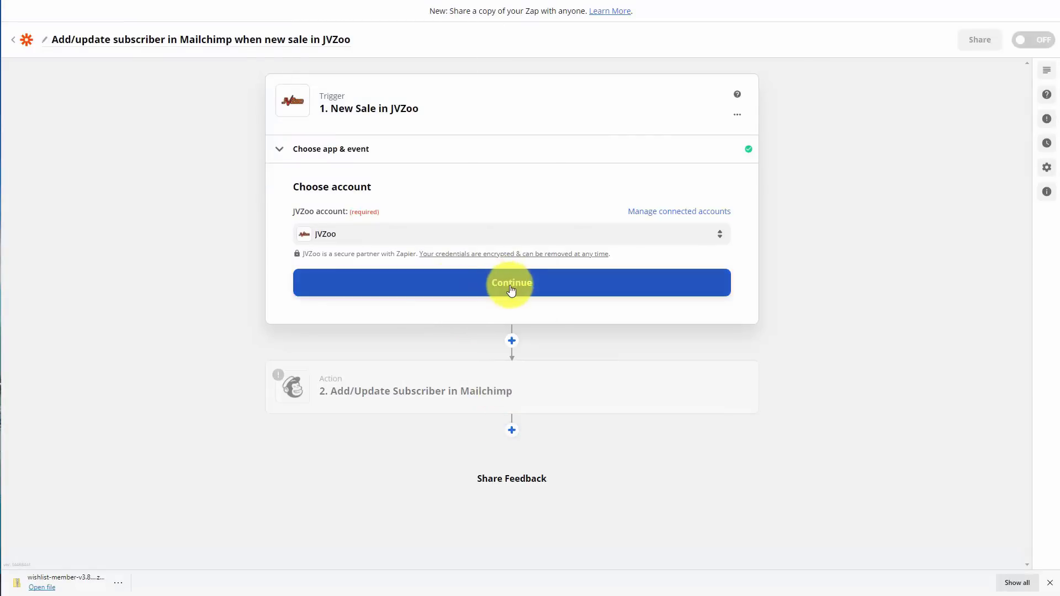
{"action": "left_click", "coordinate": [511, 287]}
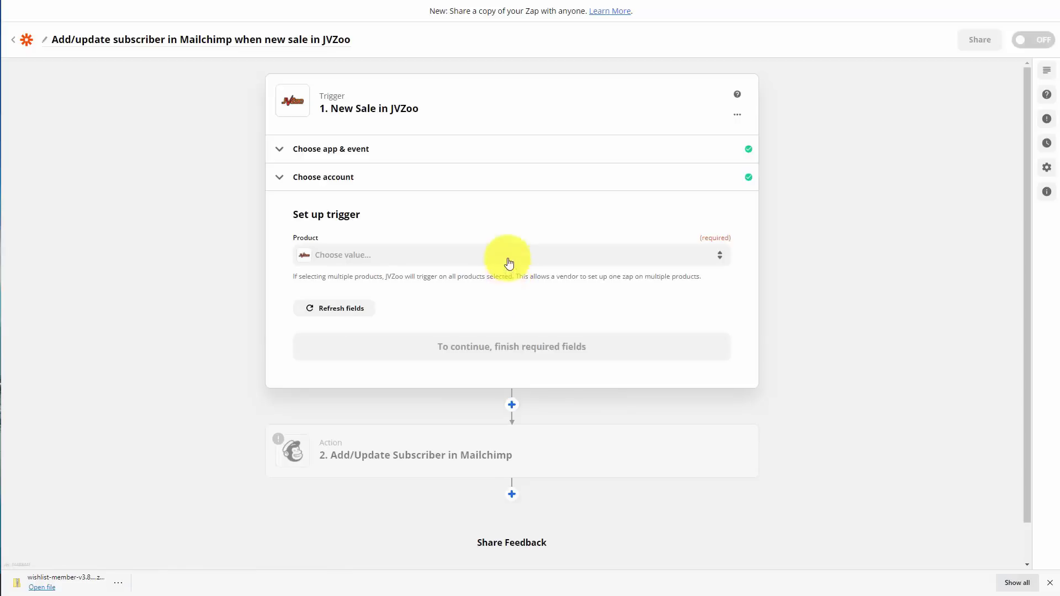
{"action": "left_click", "coordinate": [508, 255]}
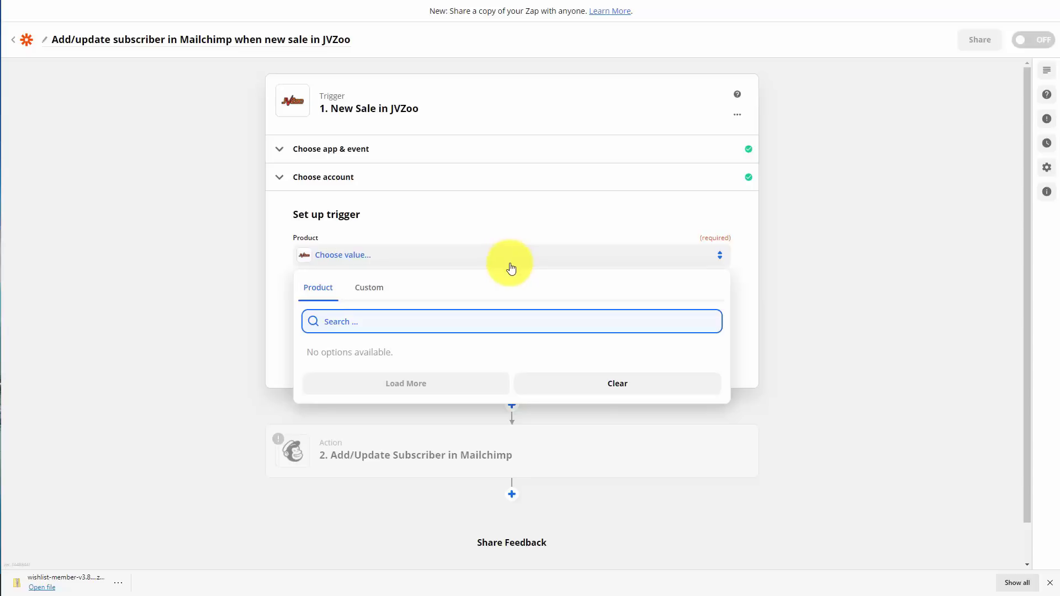
{"action": "left_click", "coordinate": [588, 442]}
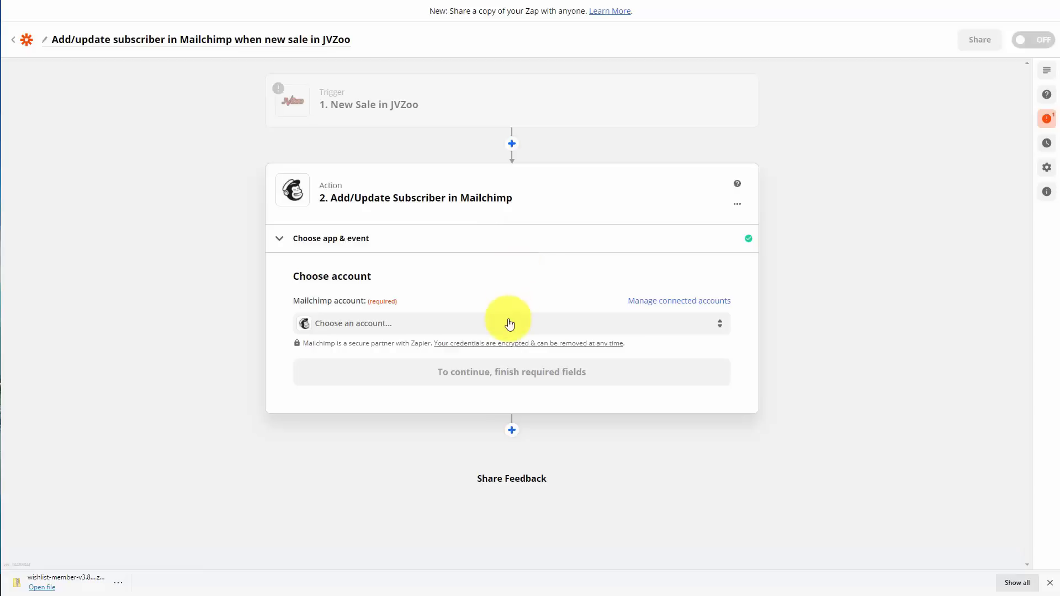
Step: Connect a new Mailchimp account to the Add/Update Subscriber step, allowing Zapier access
{"action": "left_click", "coordinate": [480, 333]}
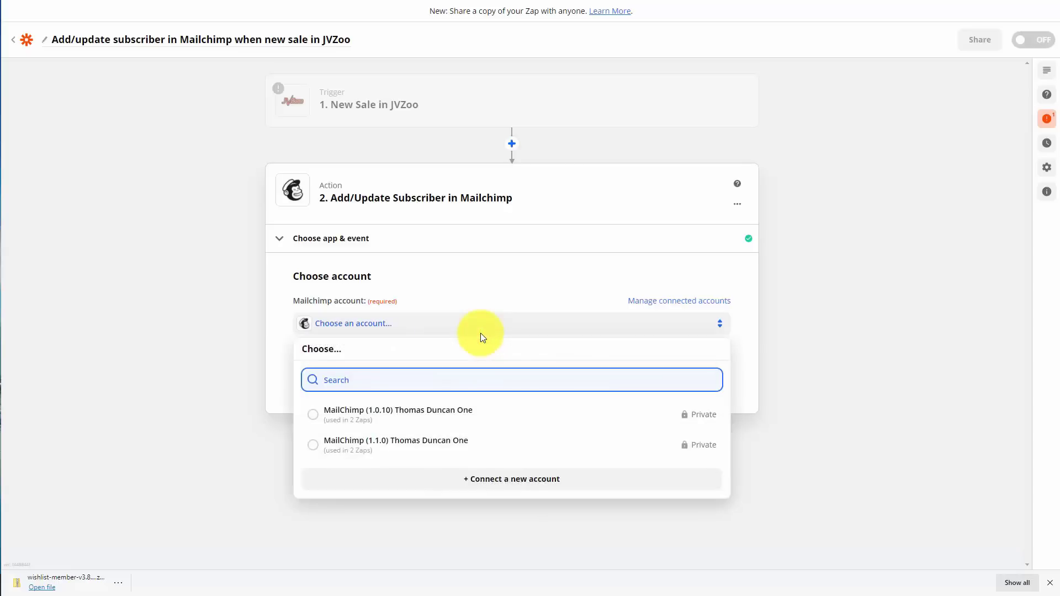
{"action": "left_click", "coordinate": [504, 484]}
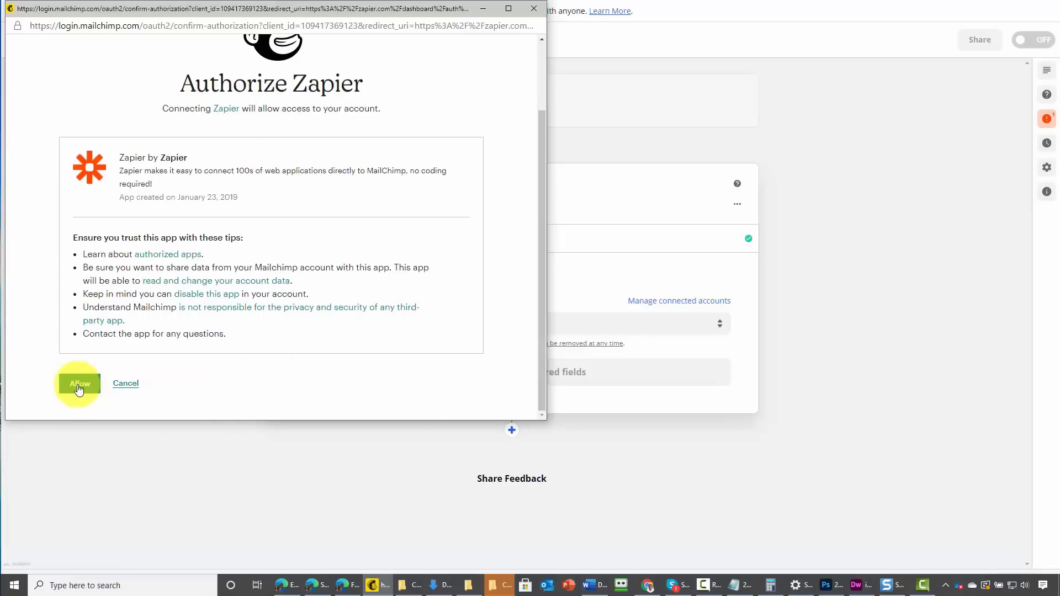
{"action": "left_click", "coordinate": [79, 389]}
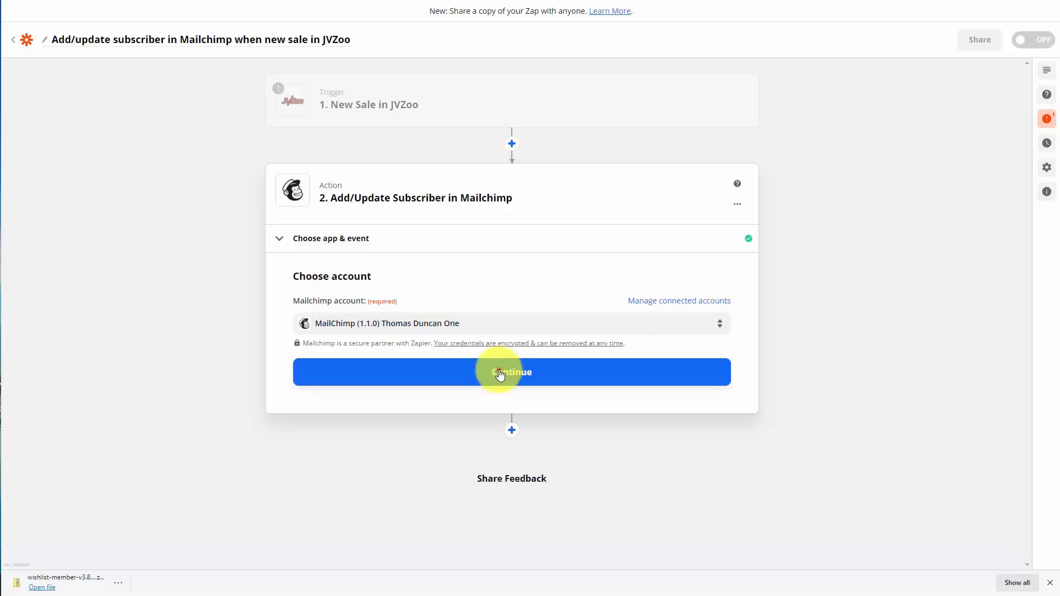
Step: Keep the chosen Mailchimp account and set the audience to Video Tutorials
{"action": "left_click", "coordinate": [499, 371]}
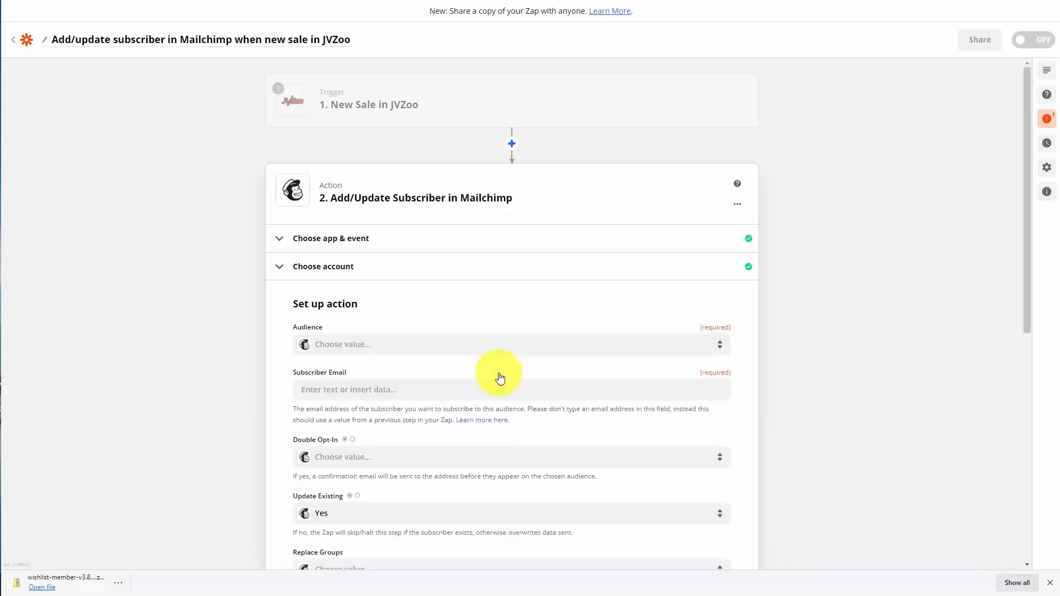
{"action": "left_click", "coordinate": [525, 347]}
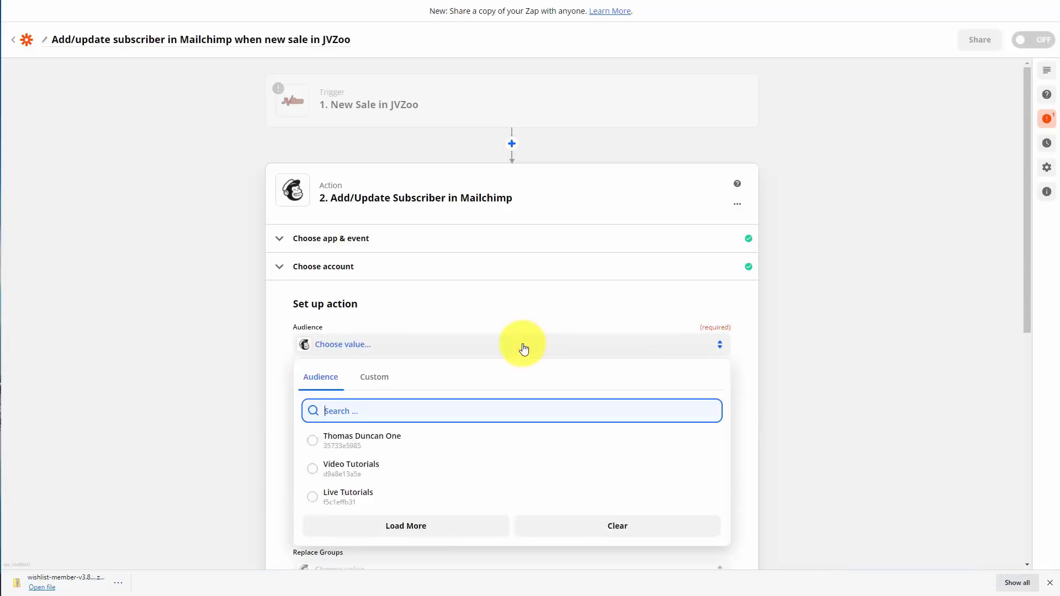
{"action": "left_click", "coordinate": [318, 467]}
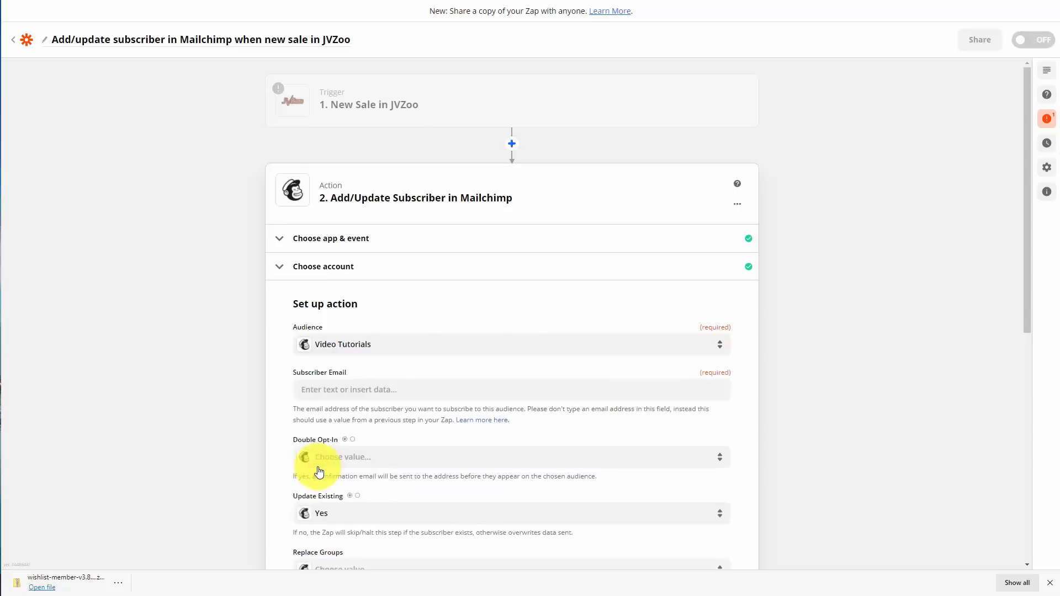
{"action": "scroll", "coordinate": [359, 461], "scroll_direction": "down", "scroll_amount": 1}
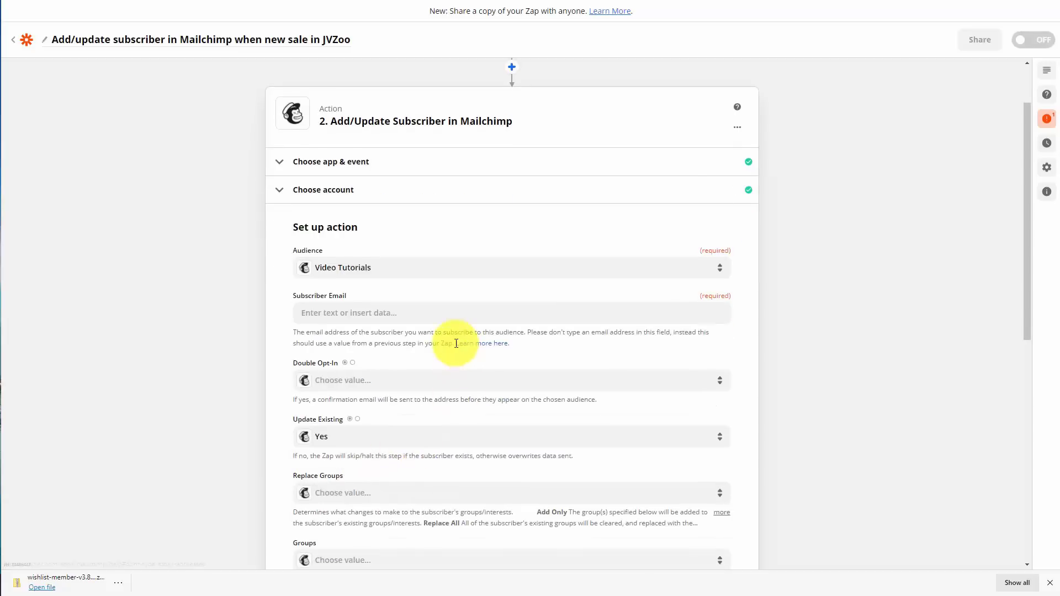
Step: Map JVZoo's Customer Email into the Subscriber Email field and save the action setup
{"action": "left_click", "coordinate": [397, 315]}
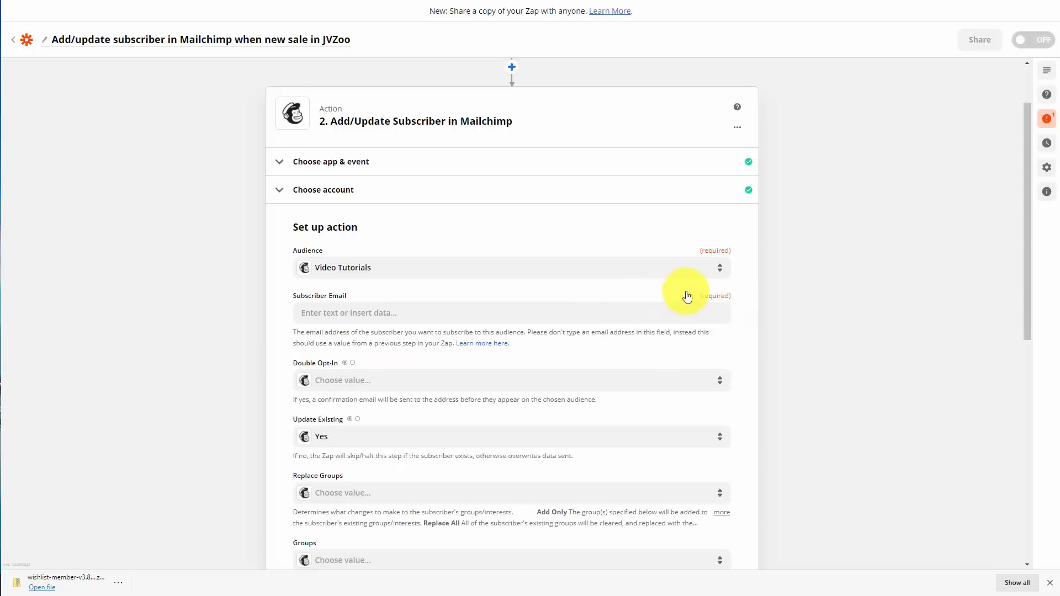
{"action": "left_click", "coordinate": [341, 312]}
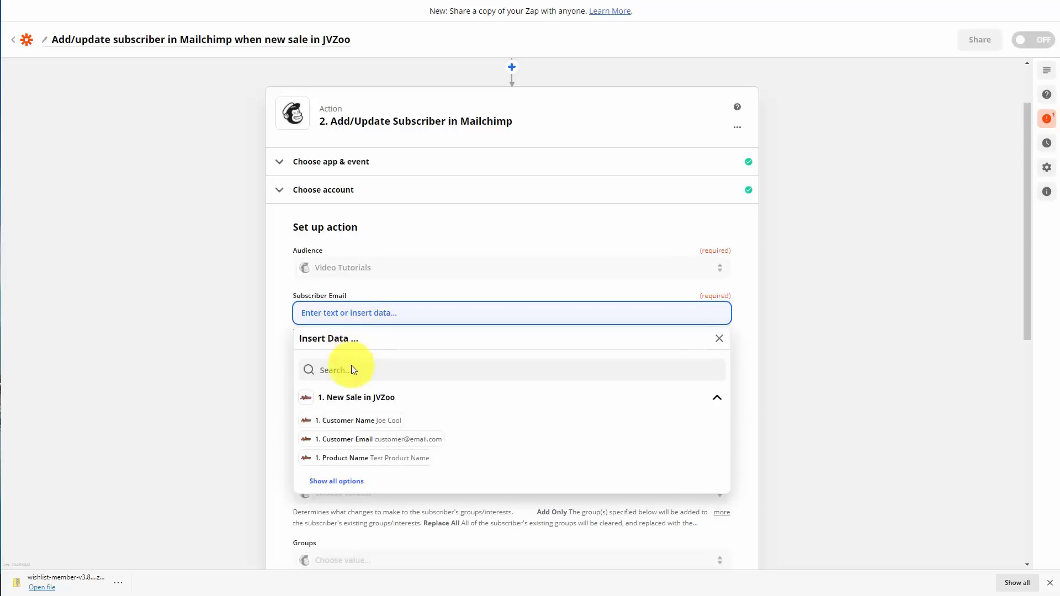
{"action": "left_click", "coordinate": [373, 440]}
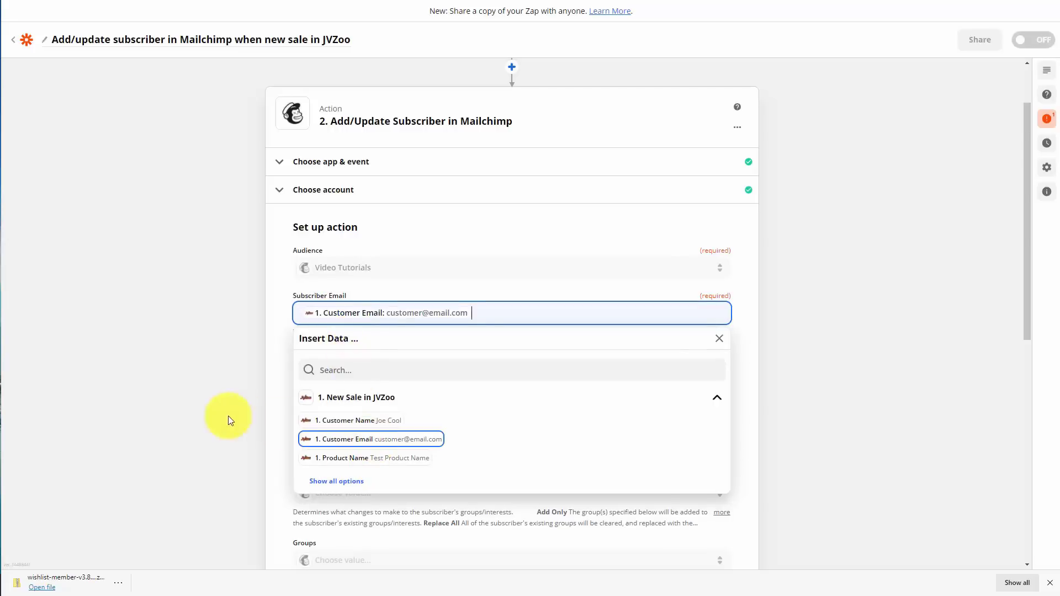
{"action": "left_click", "coordinate": [189, 409]}
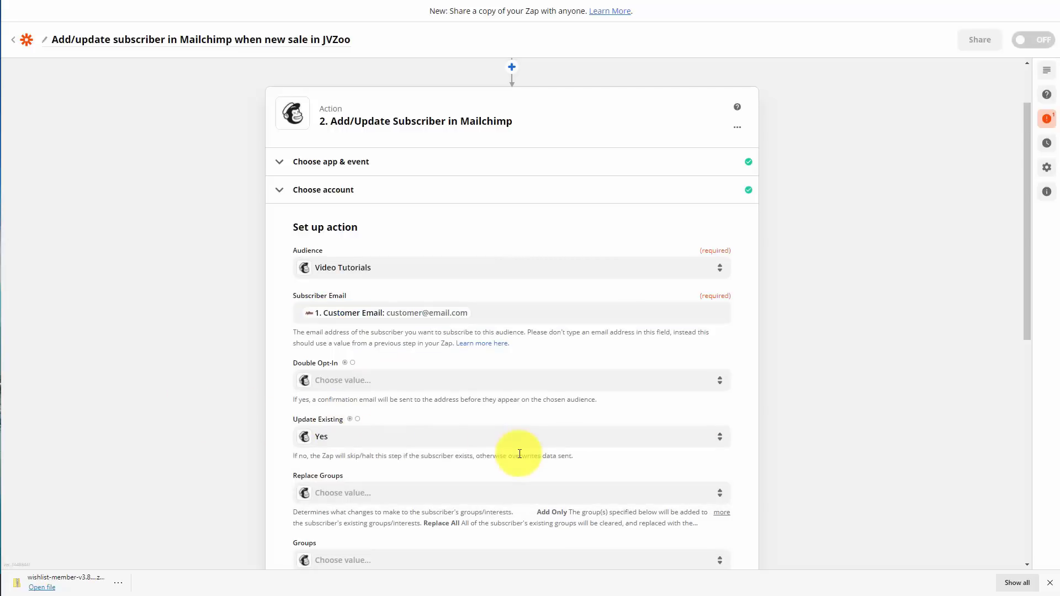
{"action": "scroll", "coordinate": [519, 453], "scroll_direction": "down", "scroll_amount": 7}
{"action": "left_click", "coordinate": [536, 486]}
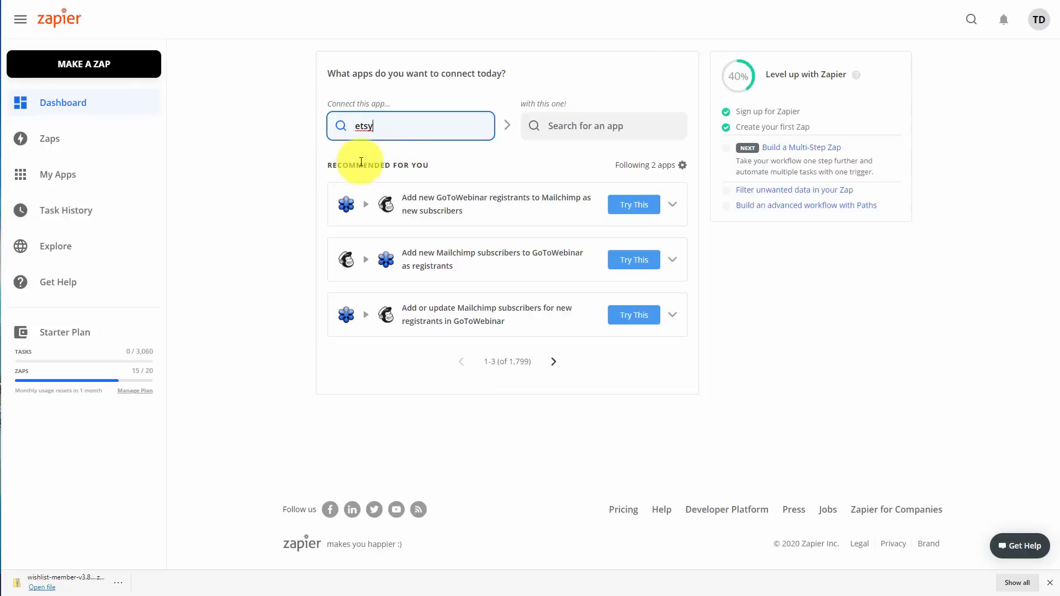
Step: Switch to the Etsy Shop Manager Integrations page
{"action": "key", "text": "ctrl+Tab"}
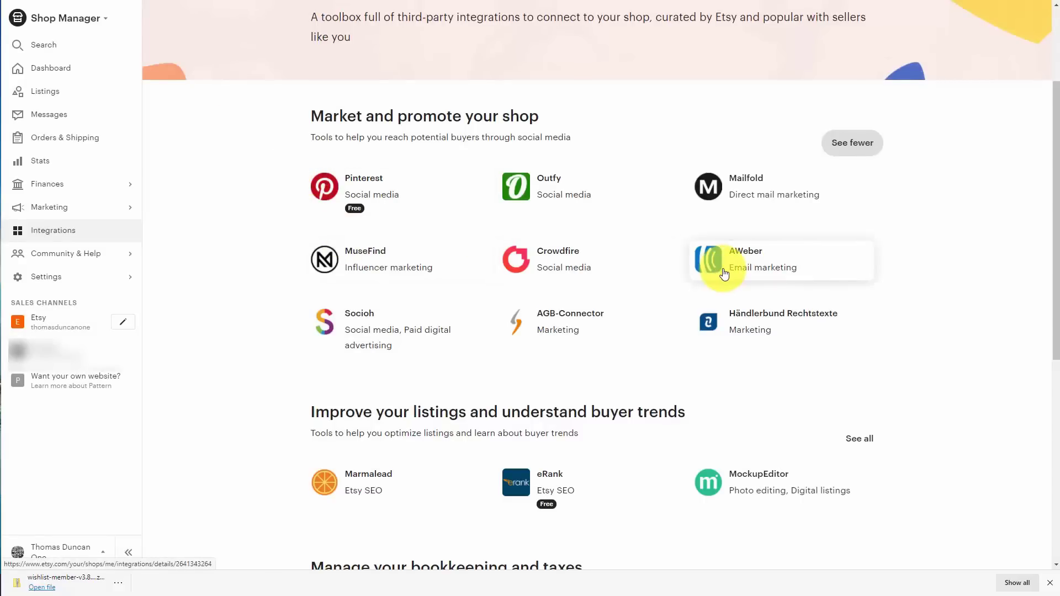
Step: Return to the Zapier dashboard
{"action": "key", "text": "ctrl+Tab"}
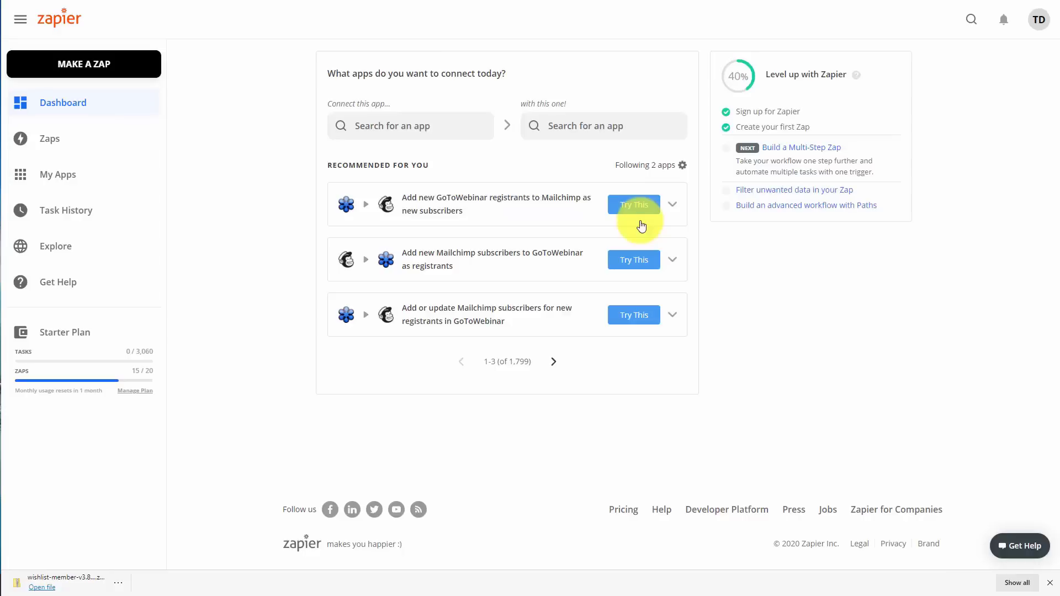
Step: Search 'awe' to choose AWeber as the first app, then choose Mailchimp as the second
{"action": "left_click", "coordinate": [444, 123]}
{"action": "type", "text": "awe"}
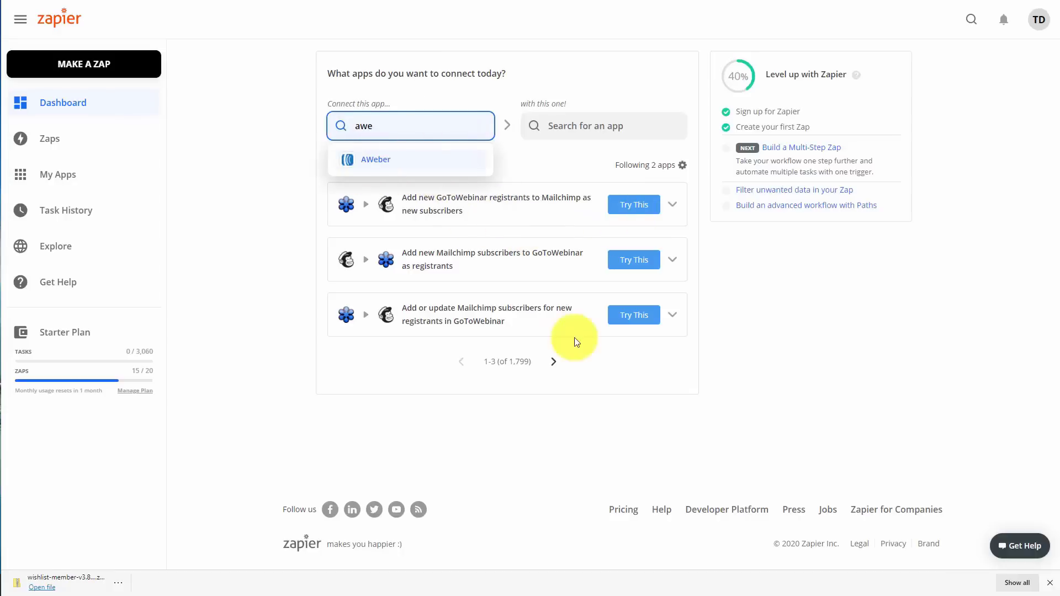
{"action": "left_click", "coordinate": [373, 161]}
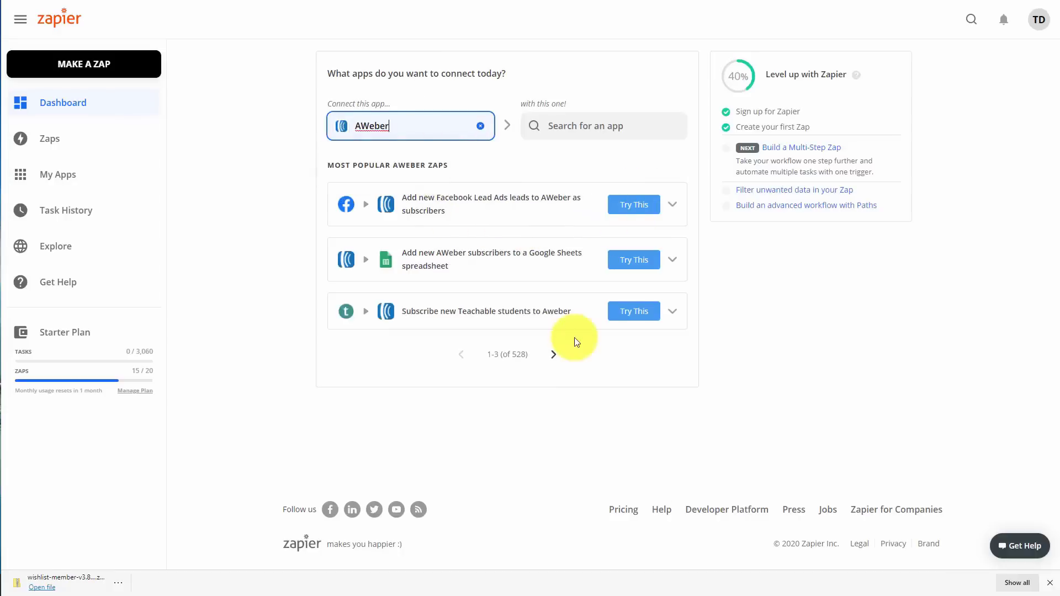
{"action": "left_click", "coordinate": [576, 130]}
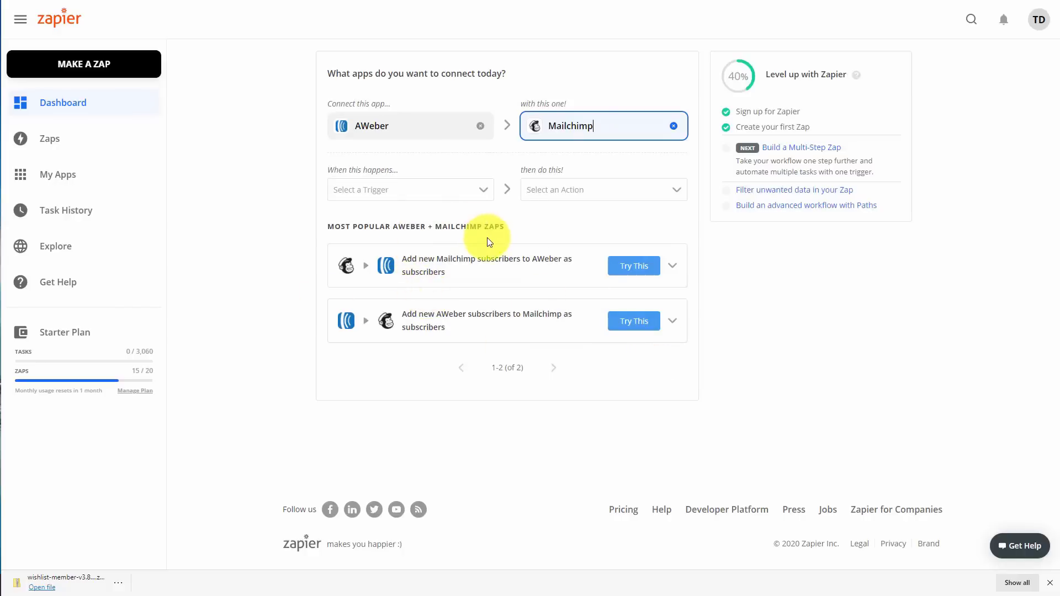
Step: Use the 'Add new AWeber subscribers to Mailchimp' template, connect AWeber, and test for a sample subscriber
{"action": "left_click", "coordinate": [628, 322]}
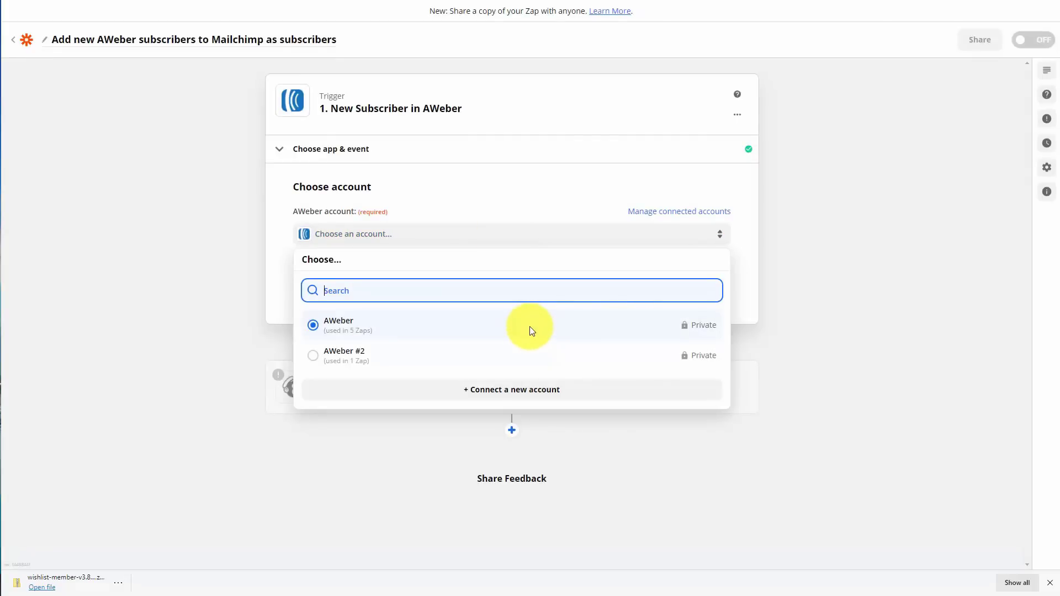
{"action": "left_click", "coordinate": [504, 394]}
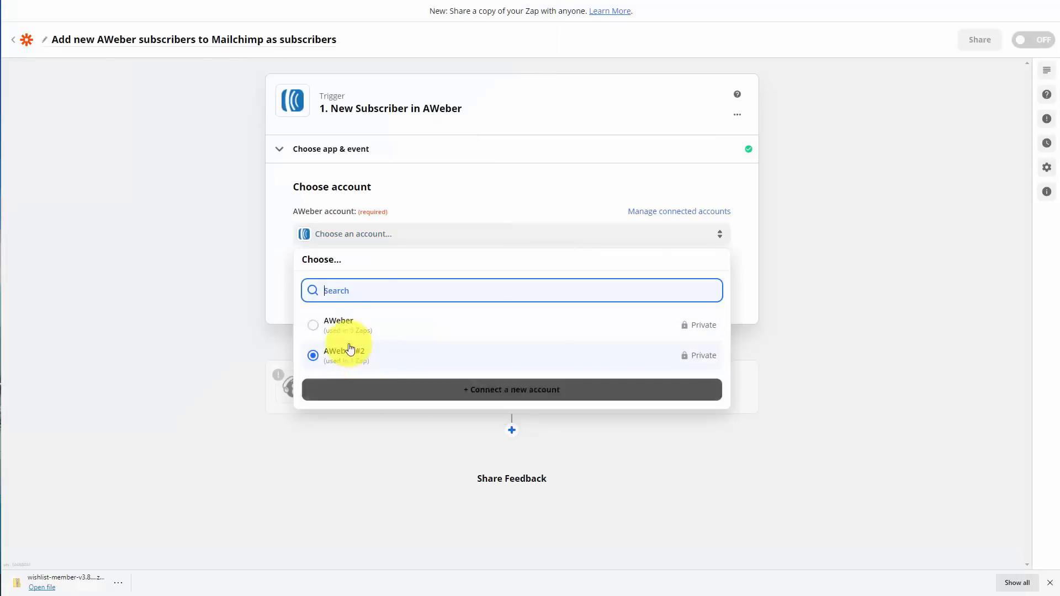
{"action": "left_click", "coordinate": [314, 327]}
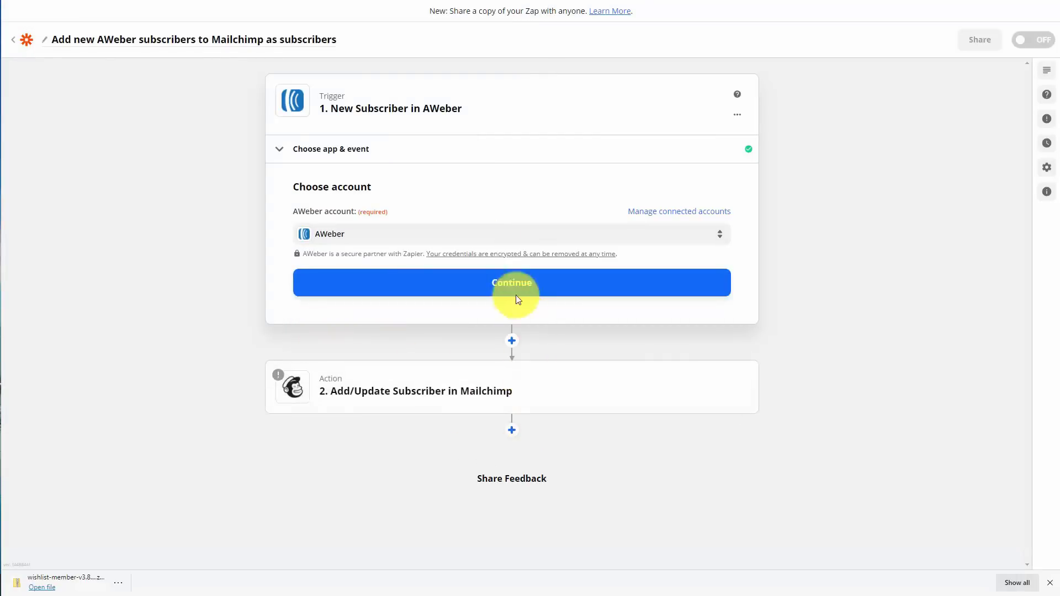
{"action": "left_click", "coordinate": [515, 290]}
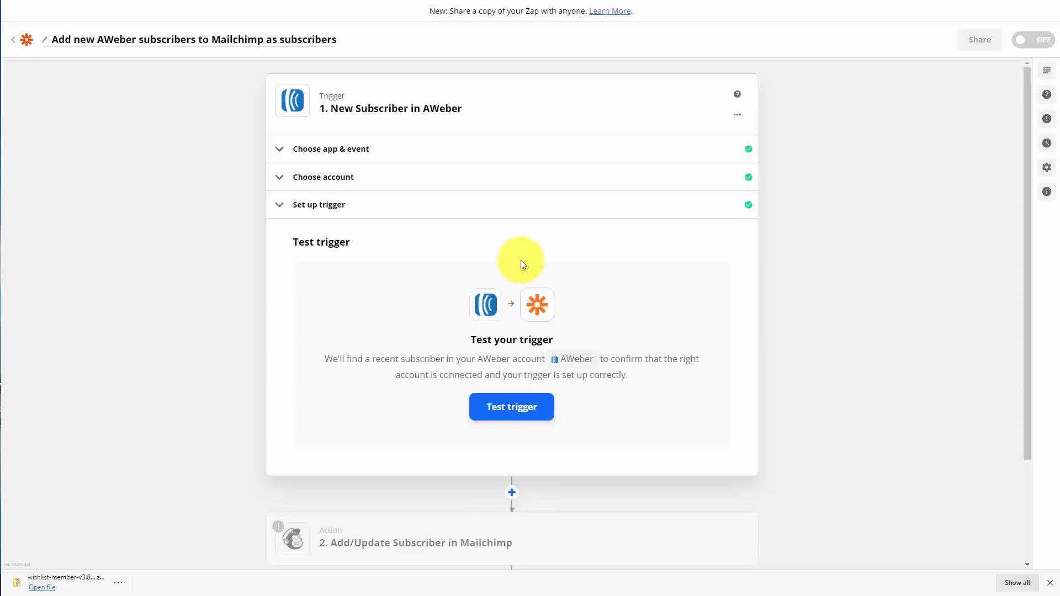
{"action": "left_click", "coordinate": [508, 412]}
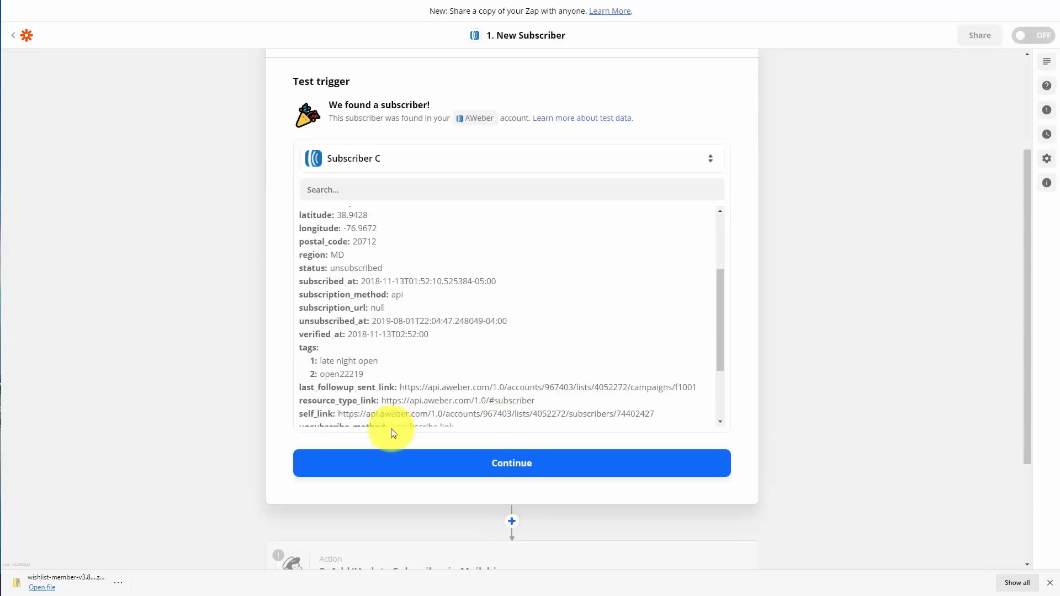
{"action": "left_click", "coordinate": [511, 464]}
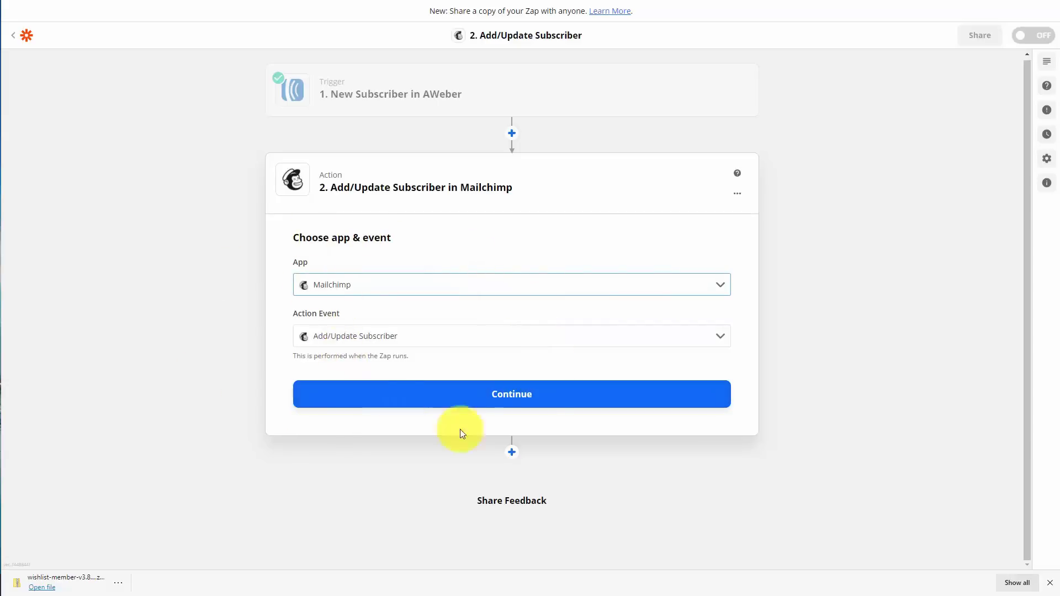
Step: Confirm the Mailchimp Add/Update Subscriber action event and its Mailchimp account
{"action": "left_click", "coordinate": [512, 396]}
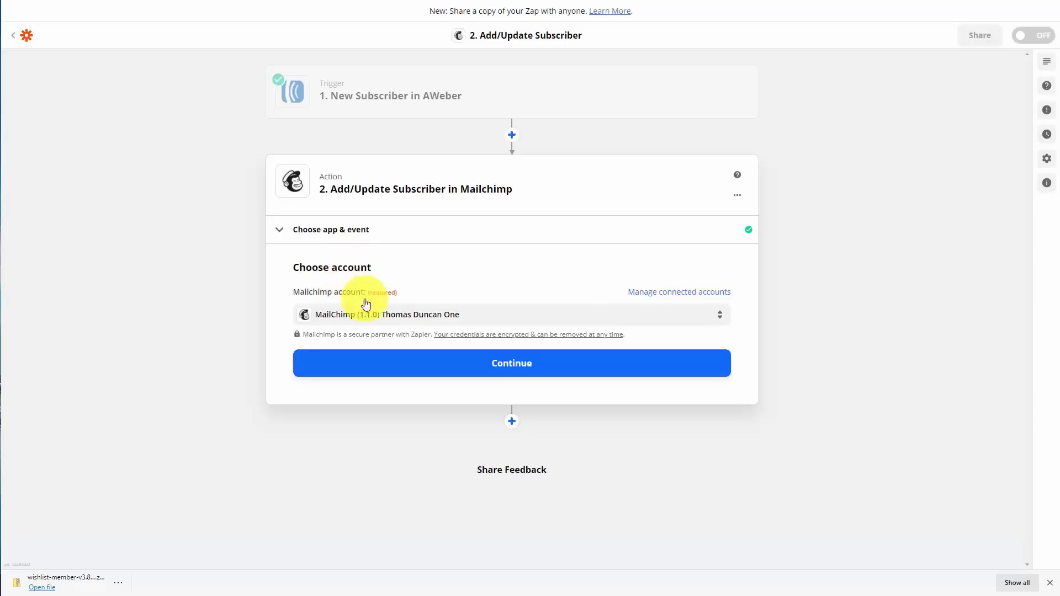
{"action": "left_click", "coordinate": [509, 366]}
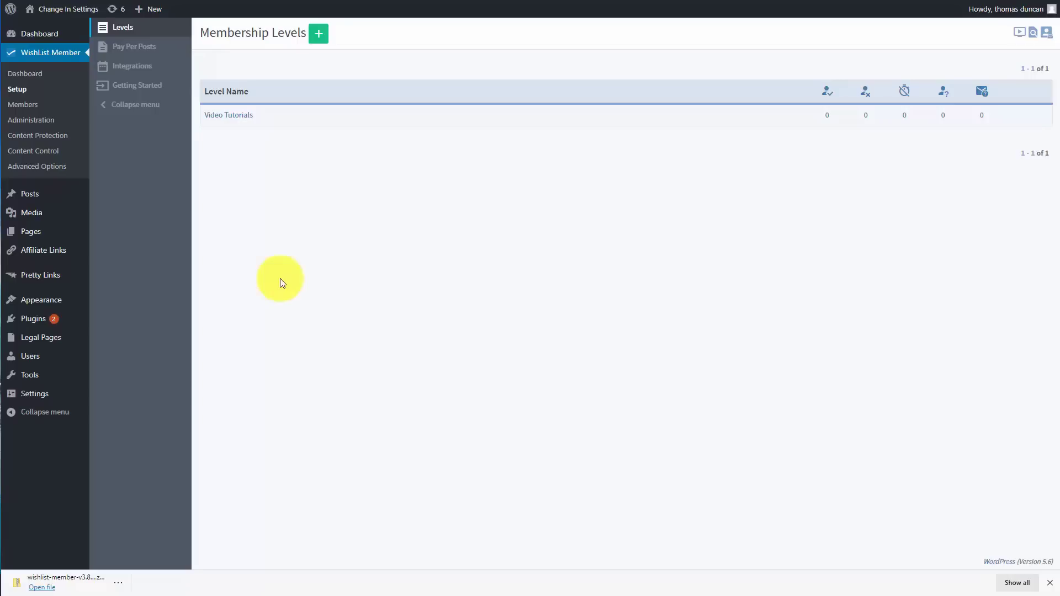
Step: Switch back to the Zapier dashboard tab with Ctrl+Tab
{"action": "key", "text": "ctrl+Tab"}
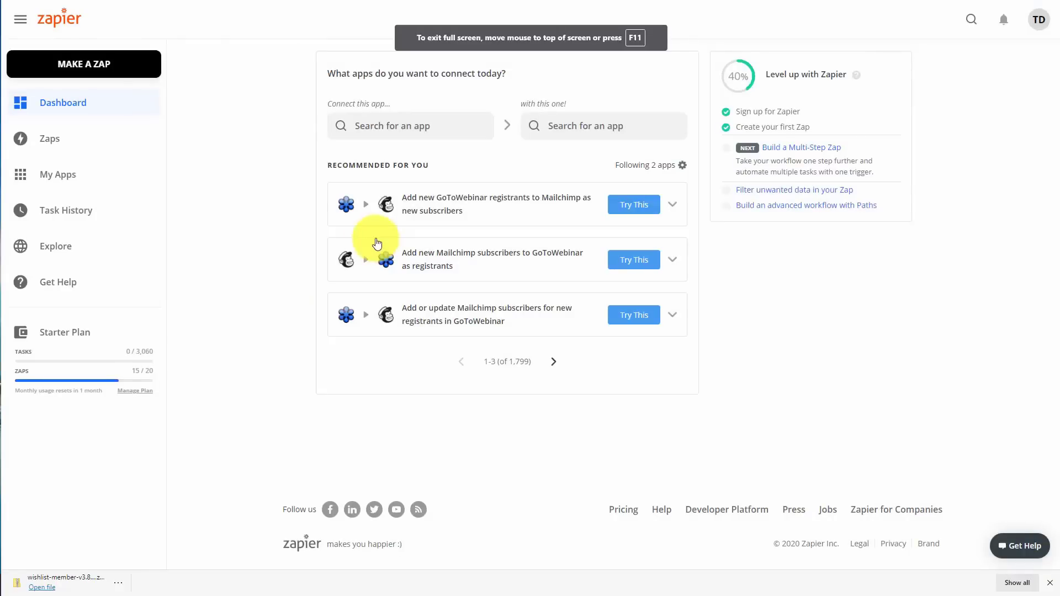
Step: Start a new zap triggered by Mailchimp's New or Updated Subscriber using the MailChimp (1.1.0) account
{"action": "left_click", "coordinate": [90, 66]}
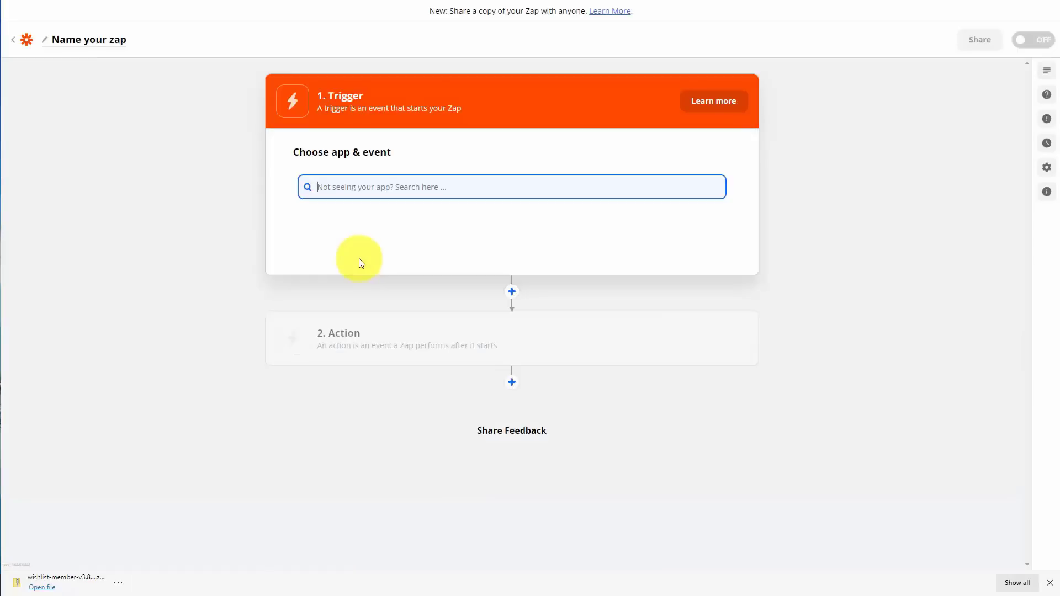
{"action": "left_click", "coordinate": [454, 252]}
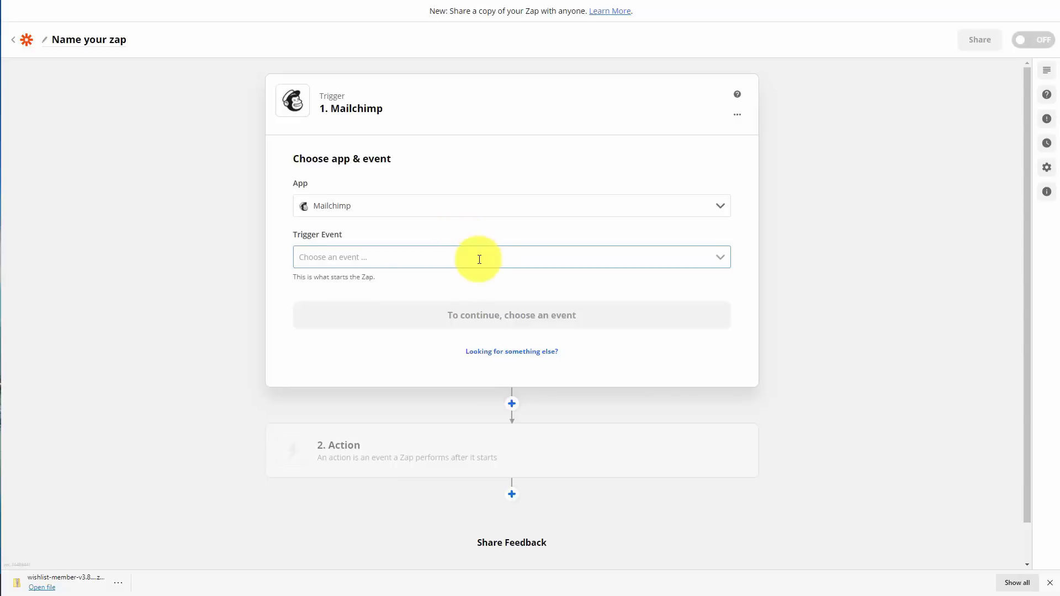
{"action": "left_click", "coordinate": [479, 260]}
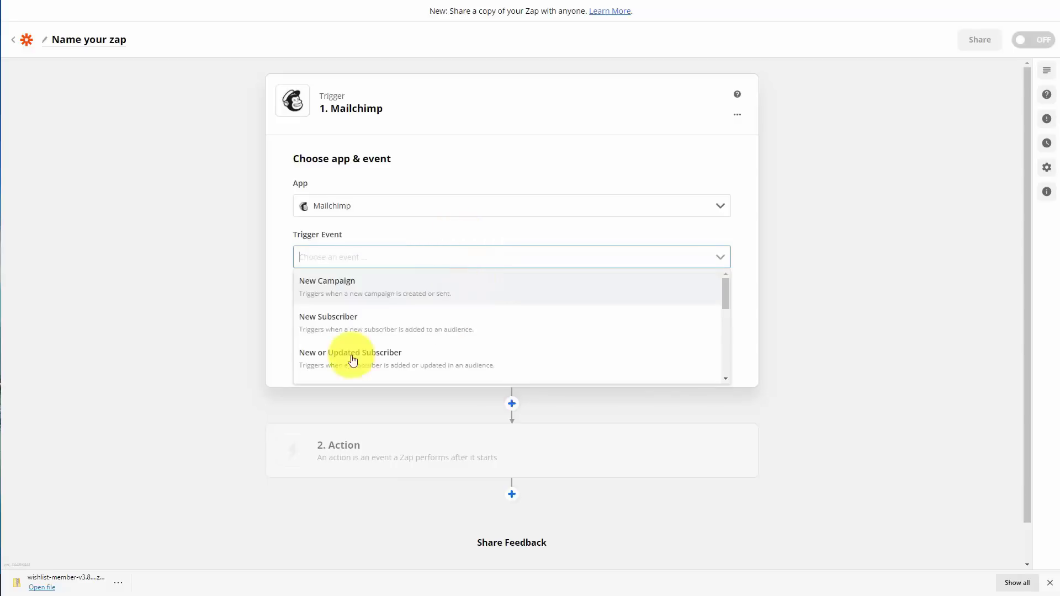
{"action": "left_click", "coordinate": [345, 359]}
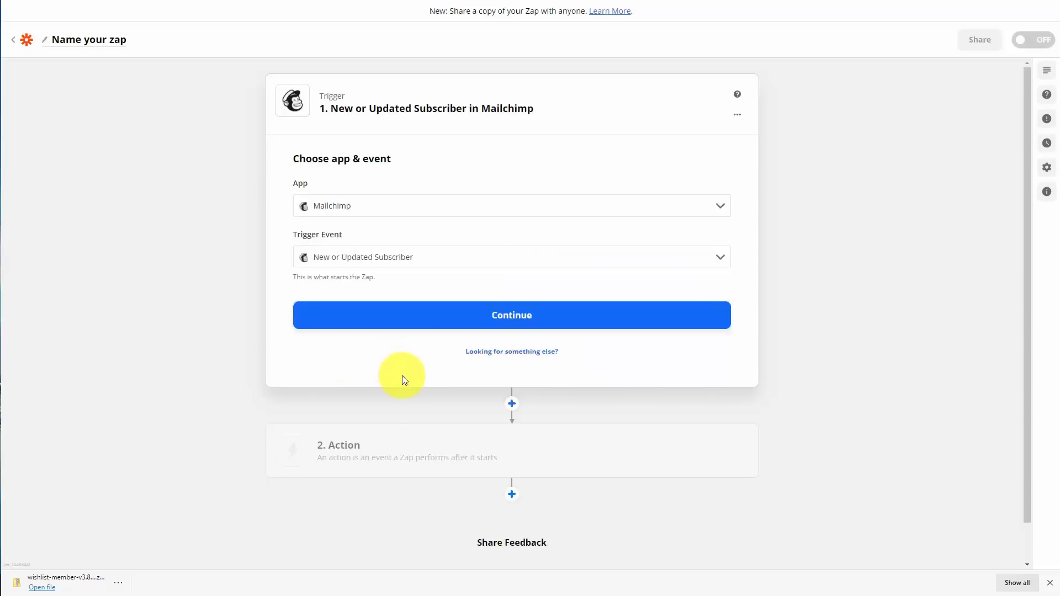
{"action": "left_click", "coordinate": [507, 319]}
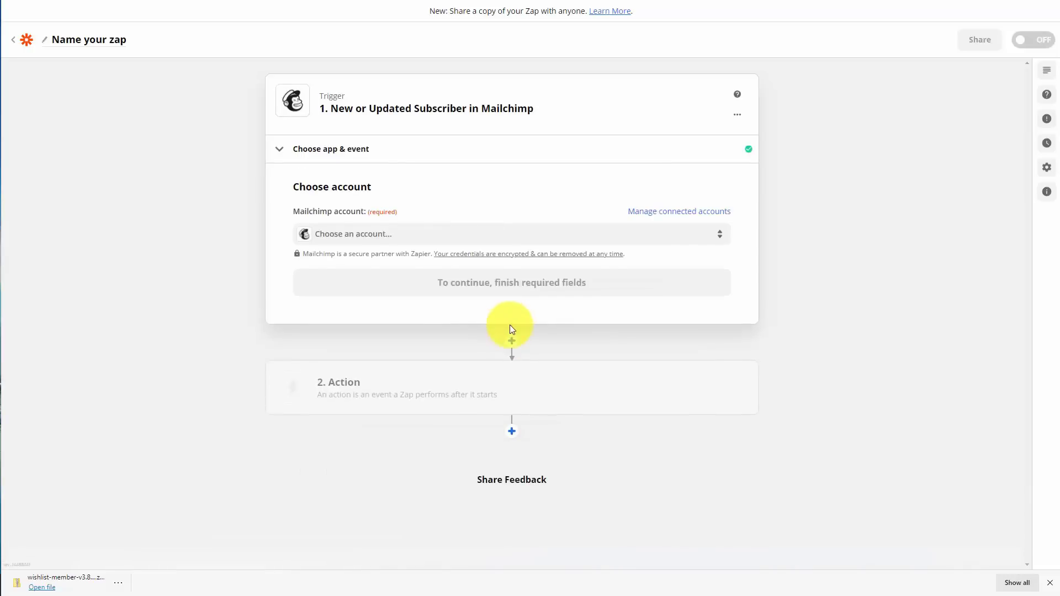
{"action": "left_click", "coordinate": [485, 234]}
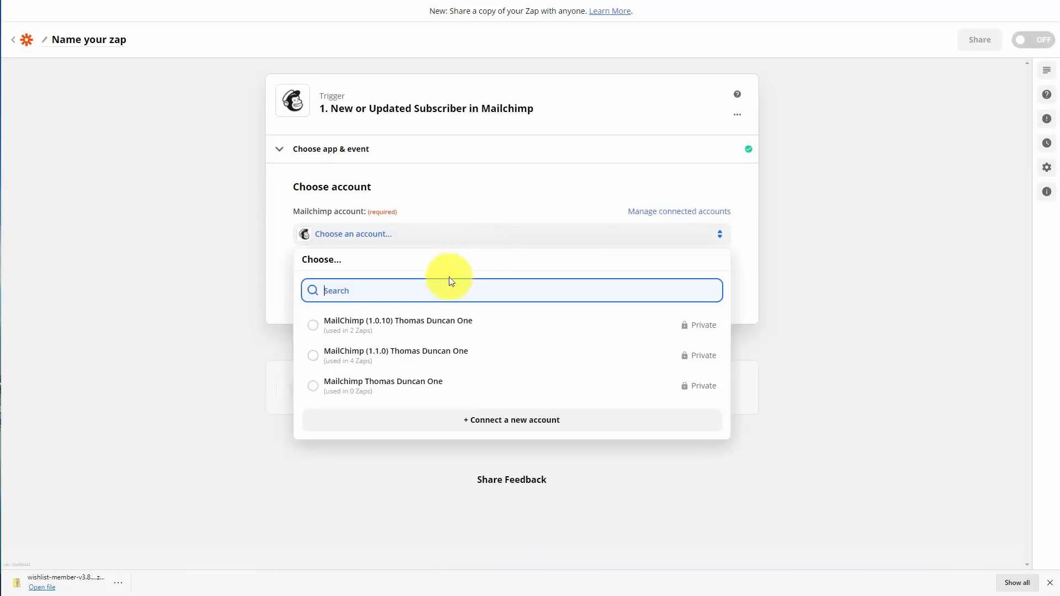
{"action": "left_click", "coordinate": [319, 359]}
{"action": "left_click", "coordinate": [317, 357]}
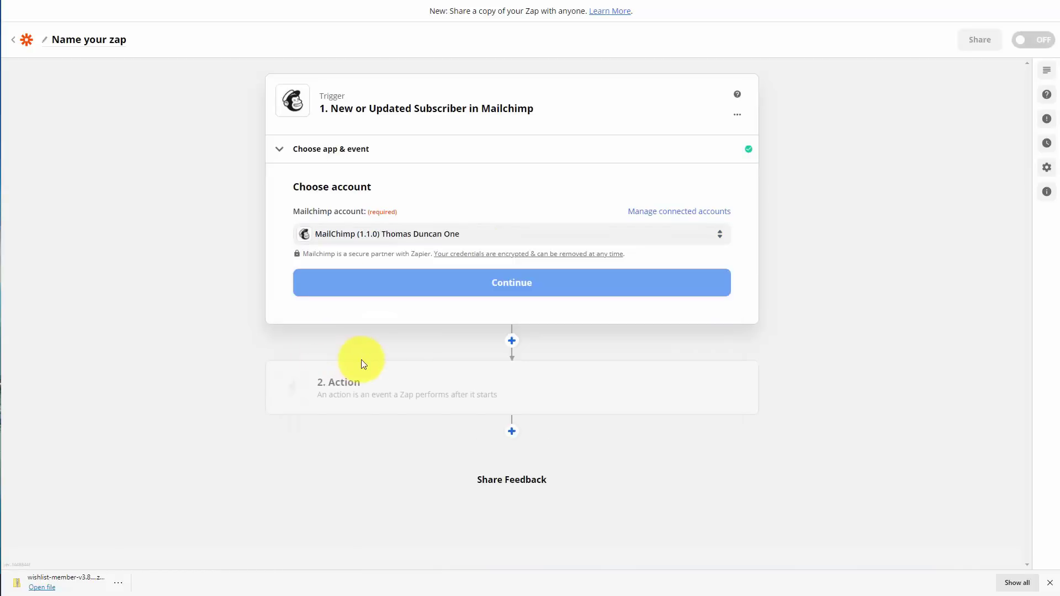
{"action": "left_click", "coordinate": [495, 283]}
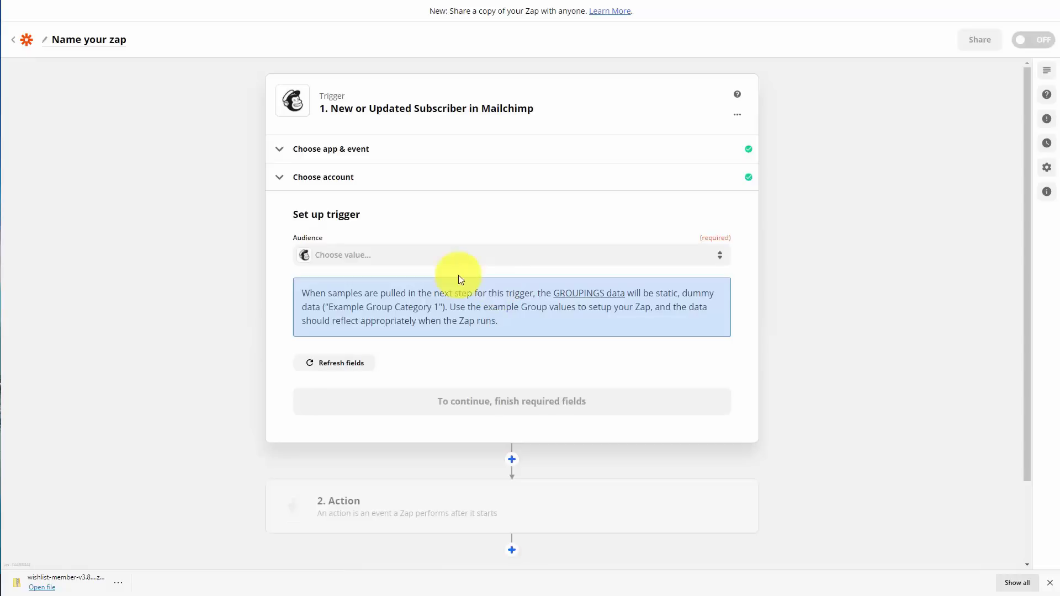
Step: Set the trigger audience to Video Tutorials and test the trigger
{"action": "left_click", "coordinate": [469, 259]}
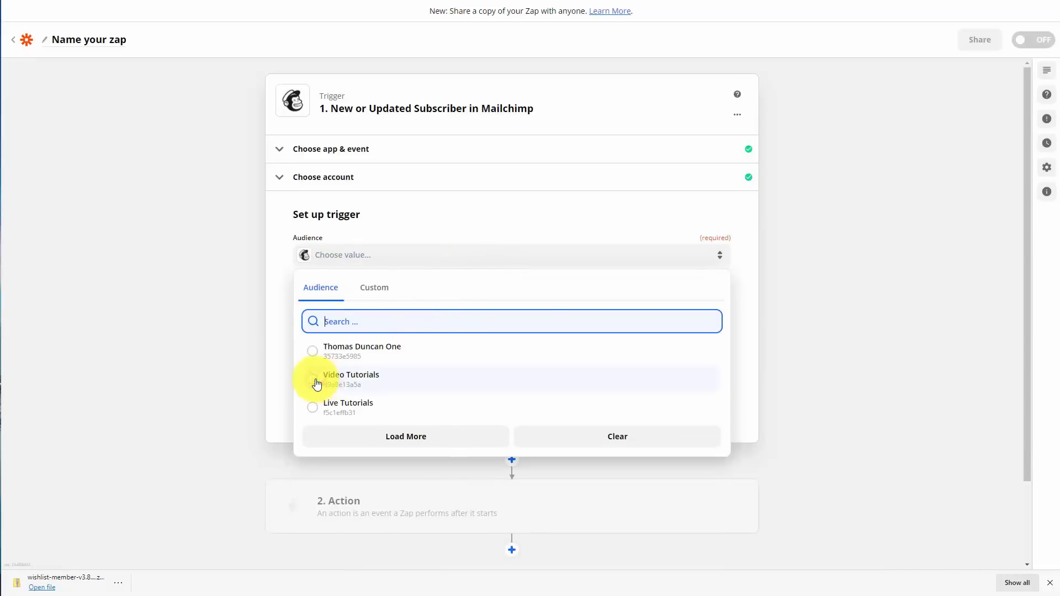
{"action": "left_click", "coordinate": [324, 381]}
{"action": "left_click", "coordinate": [509, 406]}
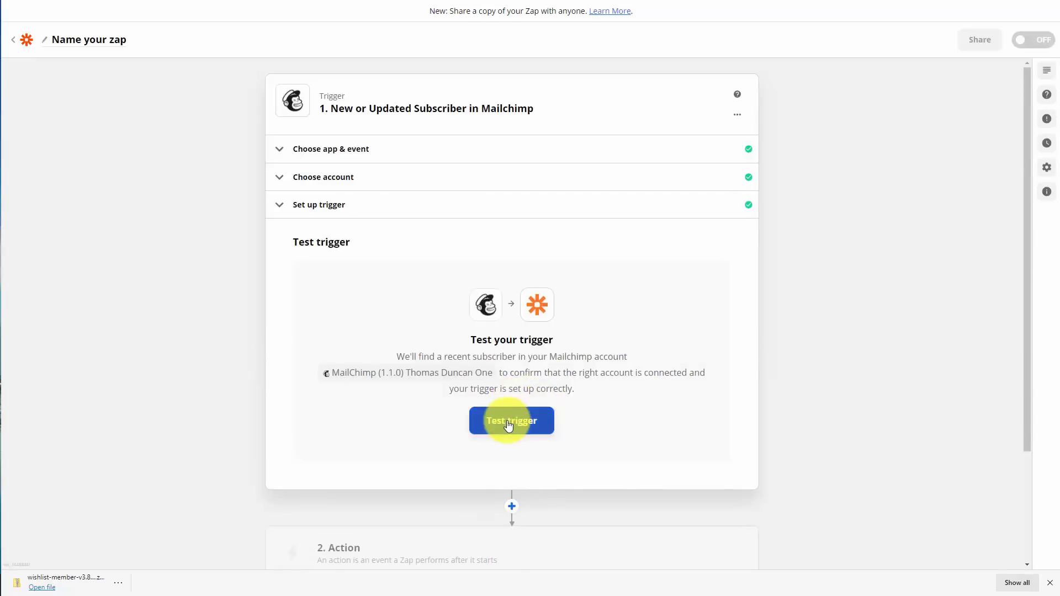
{"action": "left_click", "coordinate": [508, 423]}
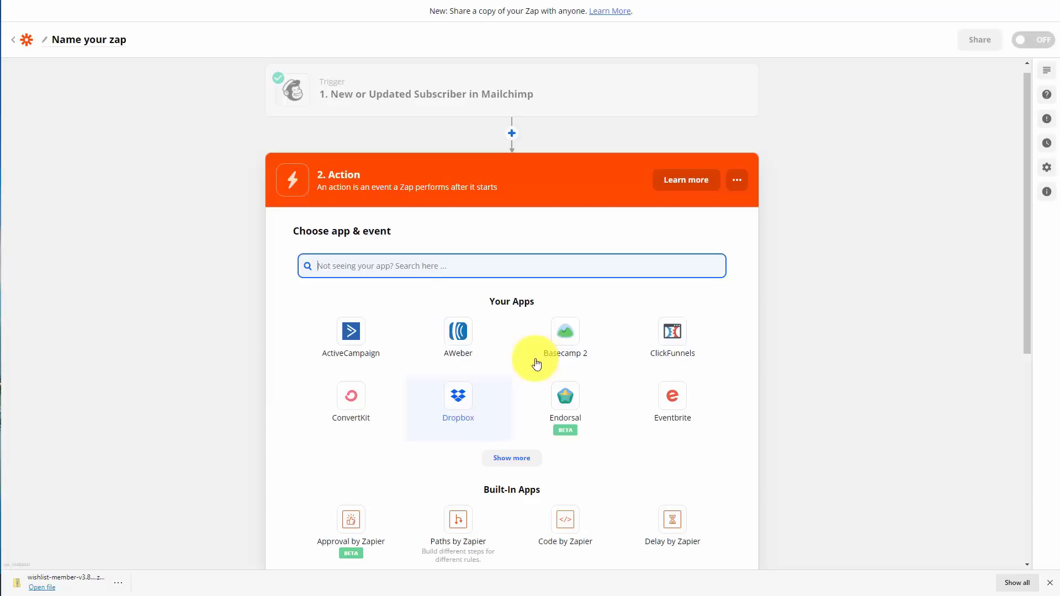
Step: Set the action to WishList Member's Add Member to Level and start connecting a new account
{"action": "type", "text": "wishli"}
{"action": "left_click", "coordinate": [360, 328]}
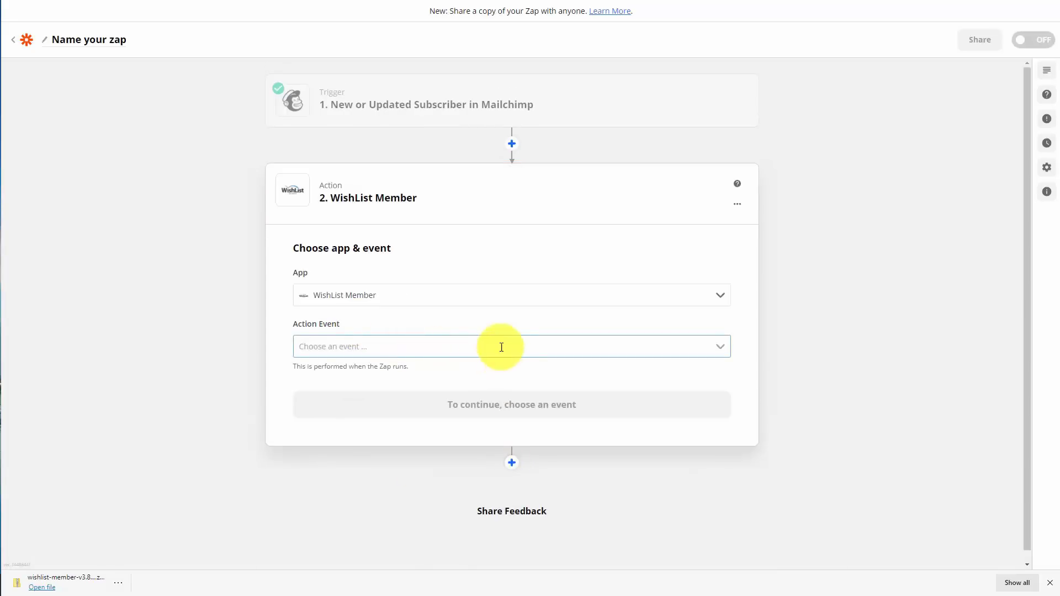
{"action": "left_click", "coordinate": [501, 350]}
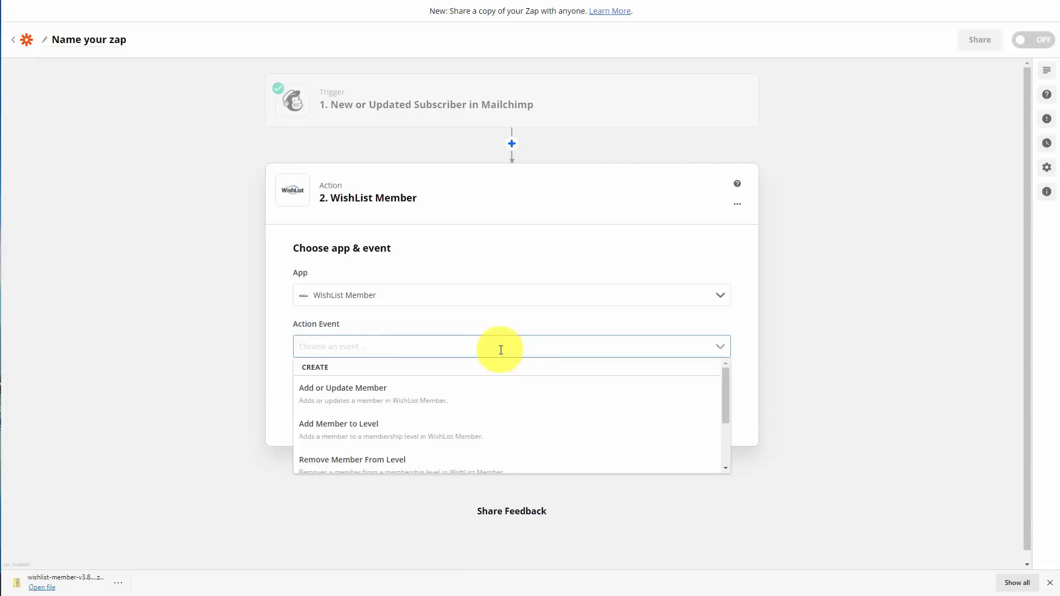
{"action": "left_click", "coordinate": [369, 432]}
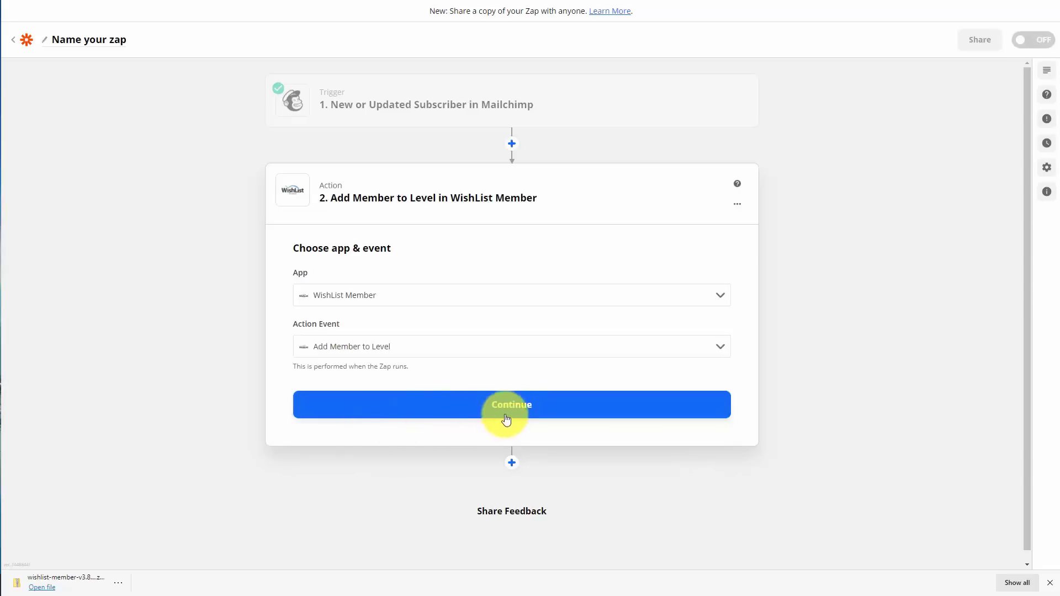
{"action": "left_click", "coordinate": [514, 408]}
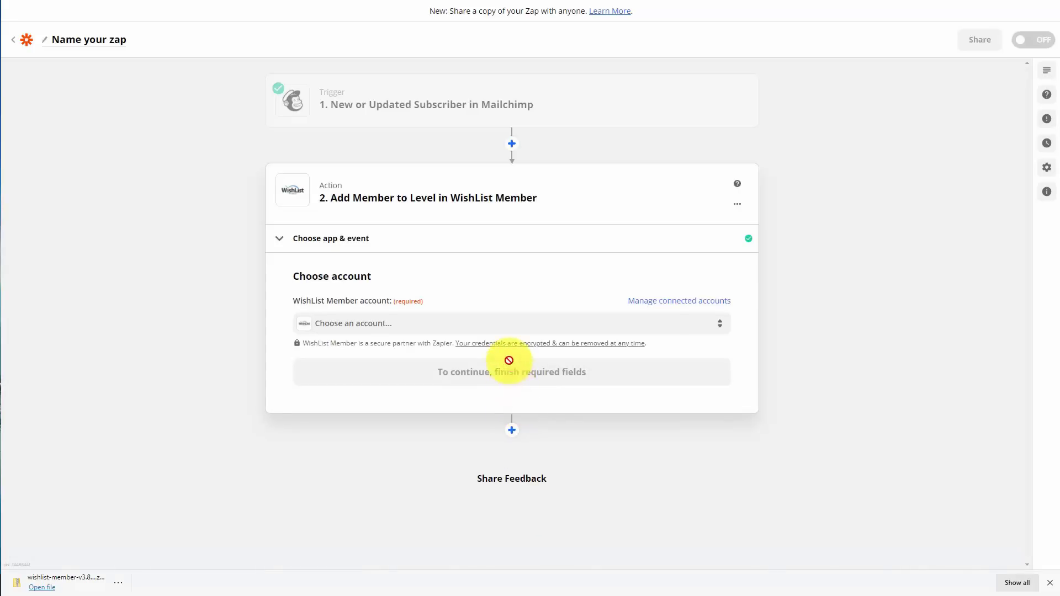
{"action": "left_click", "coordinate": [500, 325]}
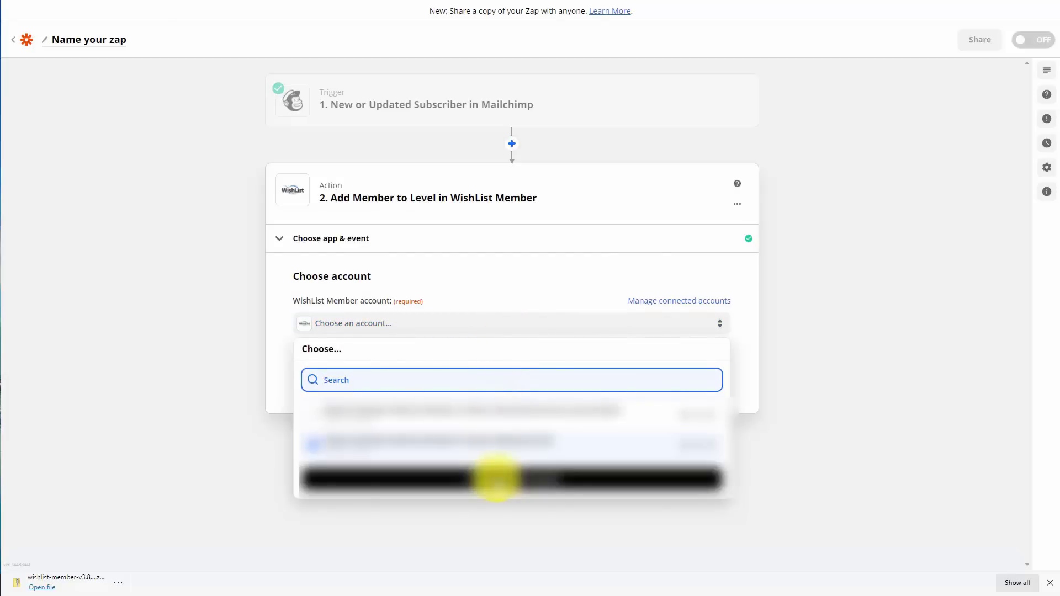
{"action": "left_click", "coordinate": [497, 479]}
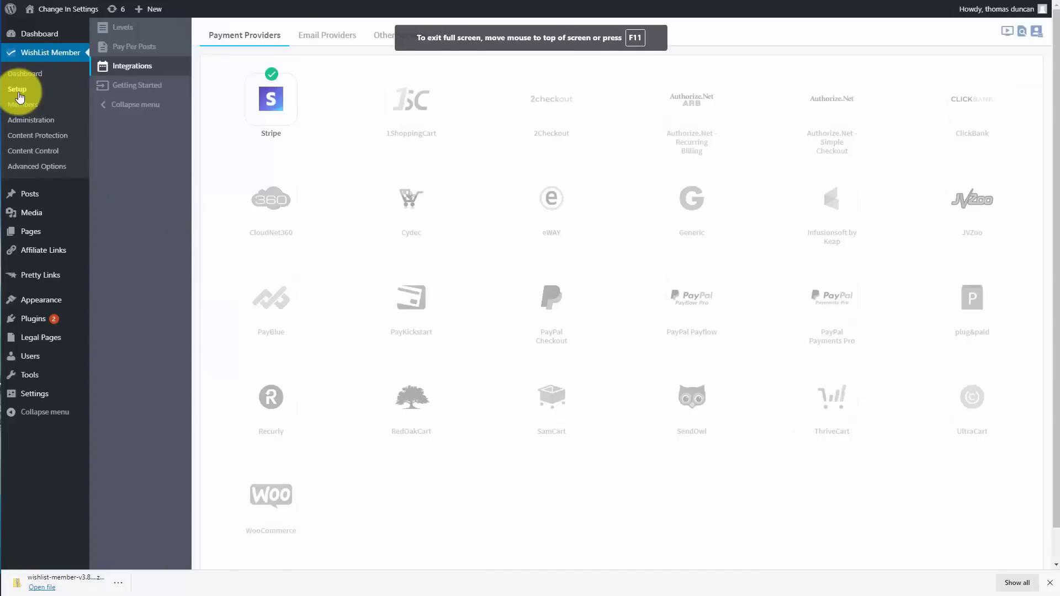
Step: Turn on WishList Member's Zapier integration under Other Services to reveal its URL and key
{"action": "left_click", "coordinate": [387, 38]}
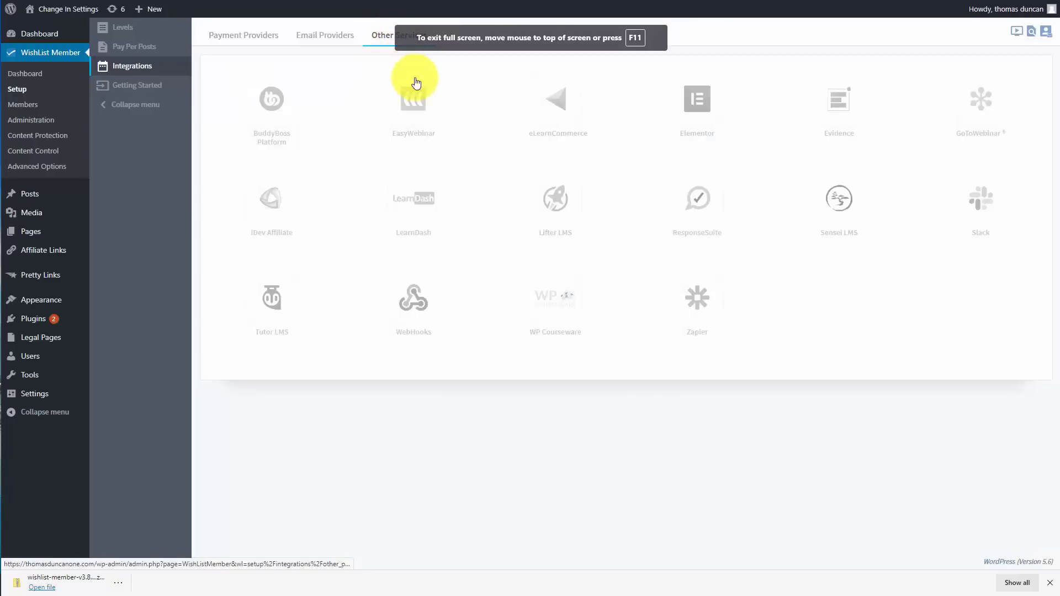
{"action": "left_click", "coordinate": [690, 298]}
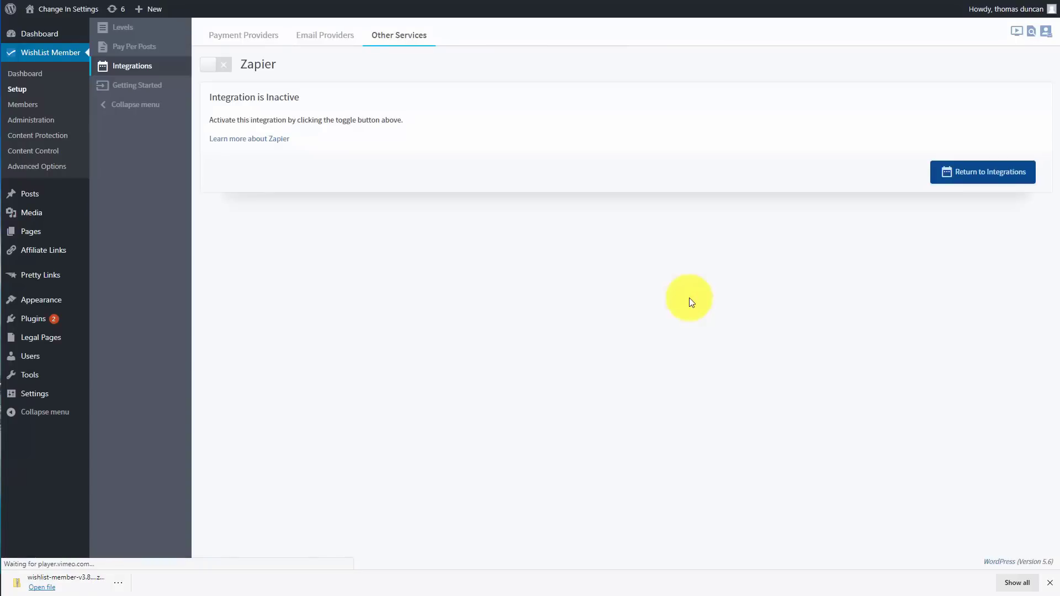
{"action": "left_click", "coordinate": [220, 65]}
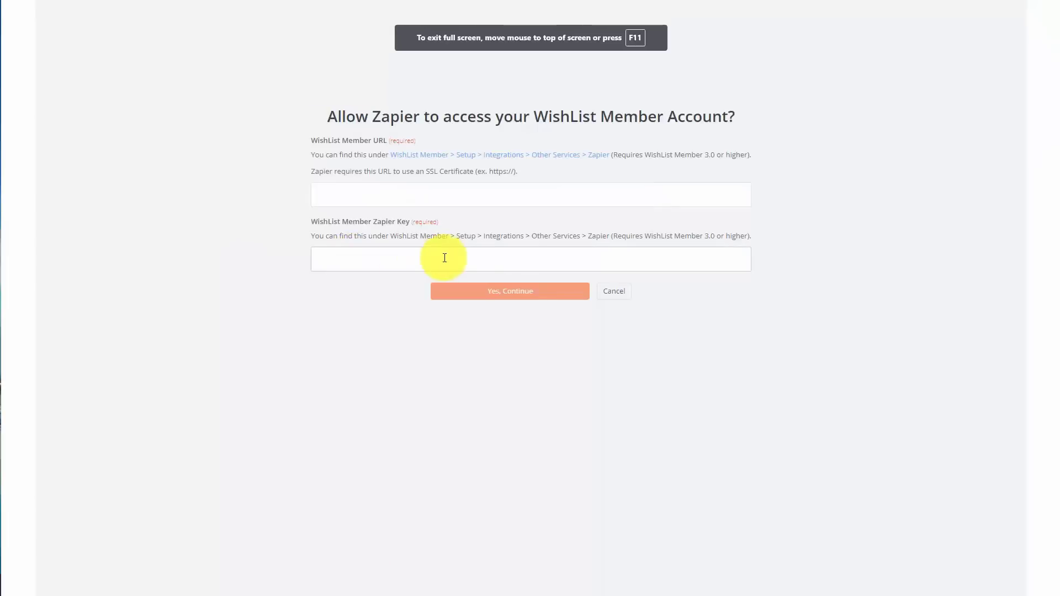
Step: Connect the WishList Member site with its URL and Zapier key, and select that account
{"action": "left_click", "coordinate": [401, 188]}
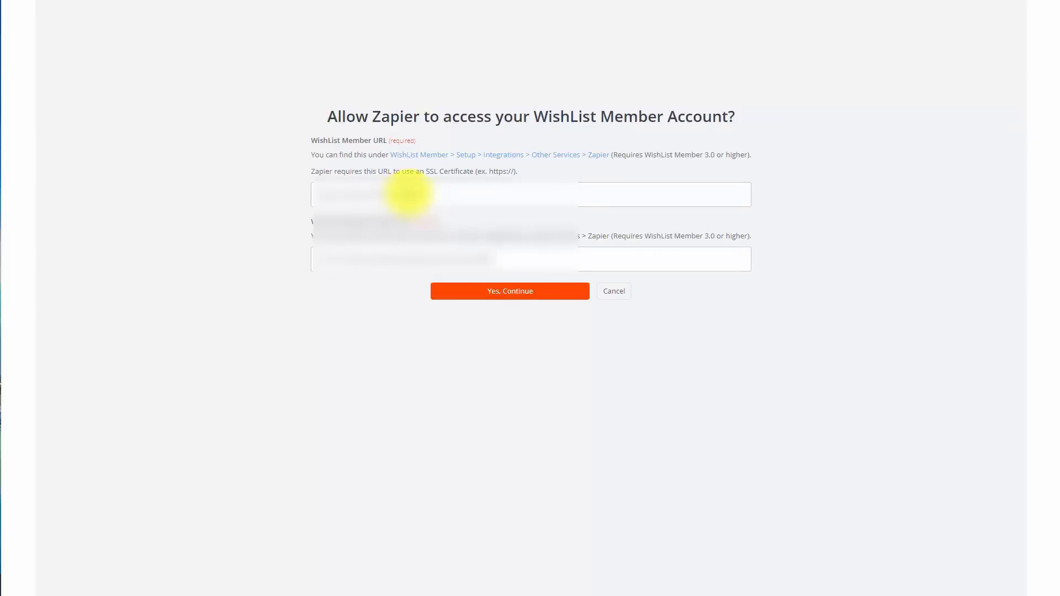
{"action": "left_click", "coordinate": [478, 297]}
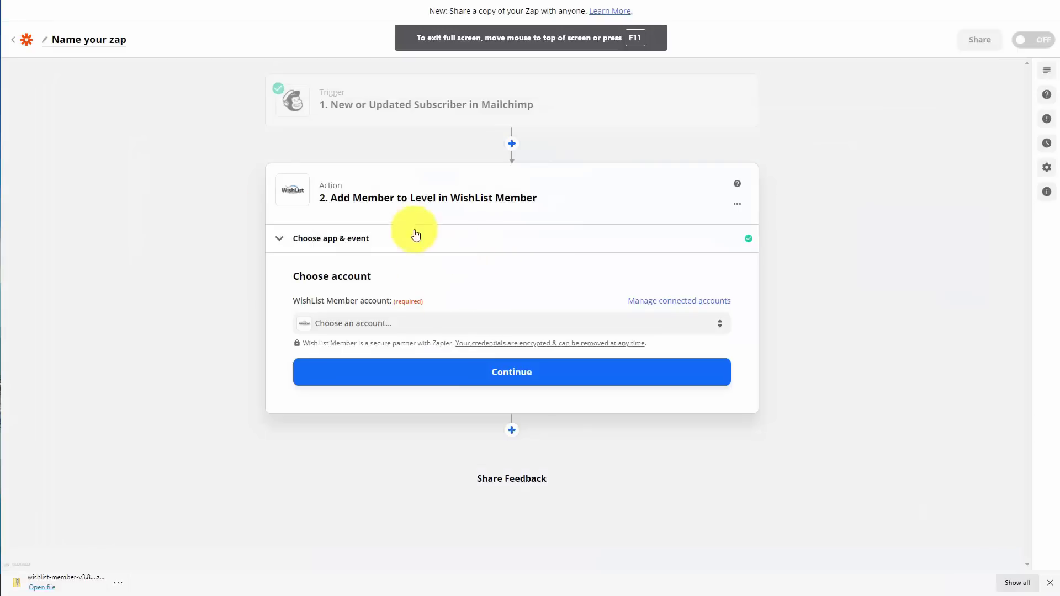
{"action": "left_click", "coordinate": [516, 331]}
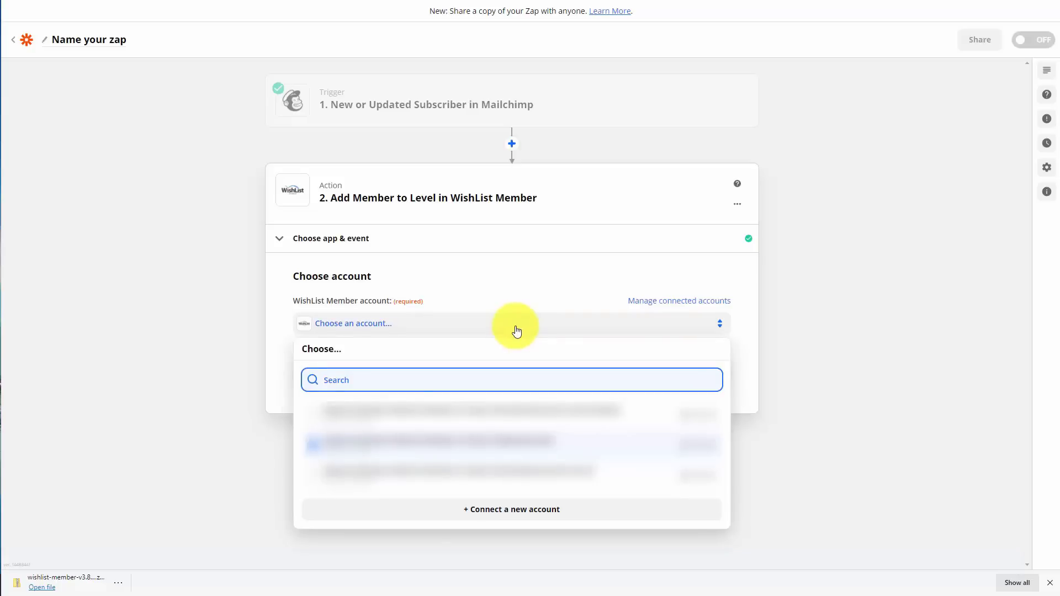
{"action": "left_click", "coordinate": [486, 442]}
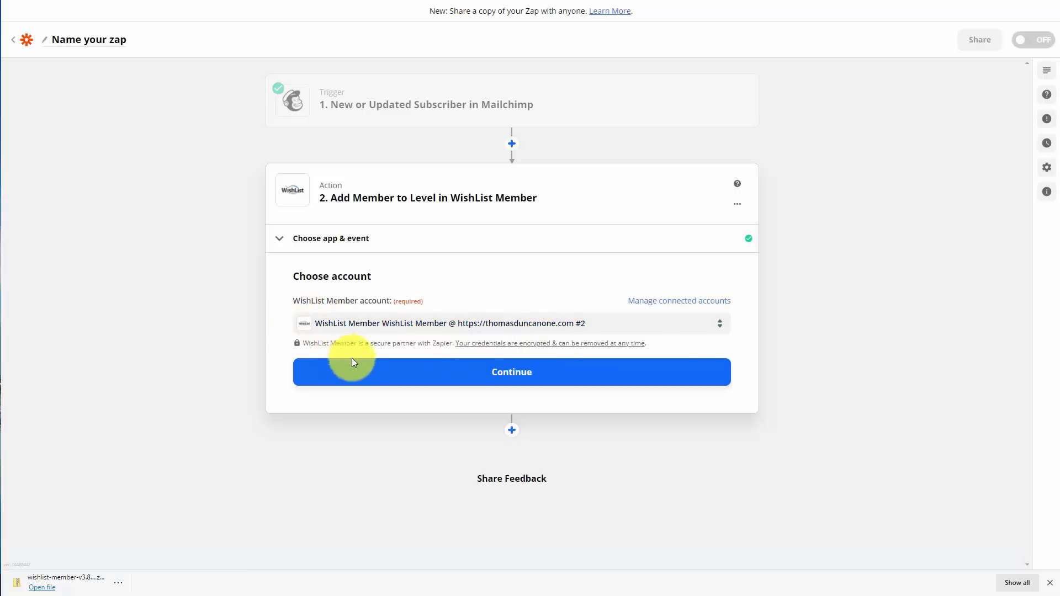
{"action": "left_click", "coordinate": [528, 373]}
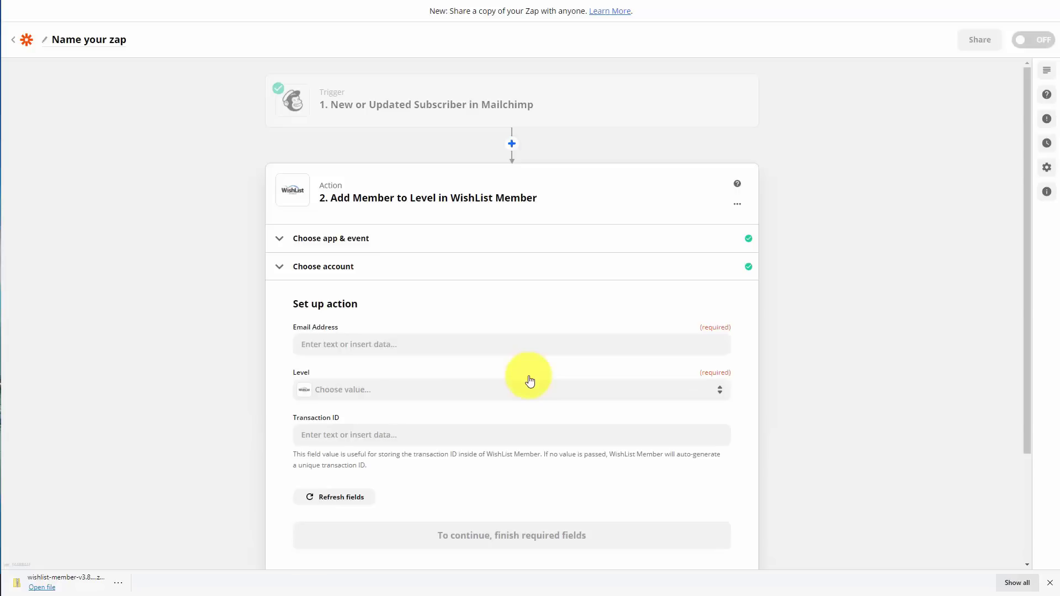
Step: Map the subscriber's email to Email Address and set the level to Video Tutorials
{"action": "left_click", "coordinate": [382, 348]}
{"action": "left_click", "coordinate": [406, 448]}
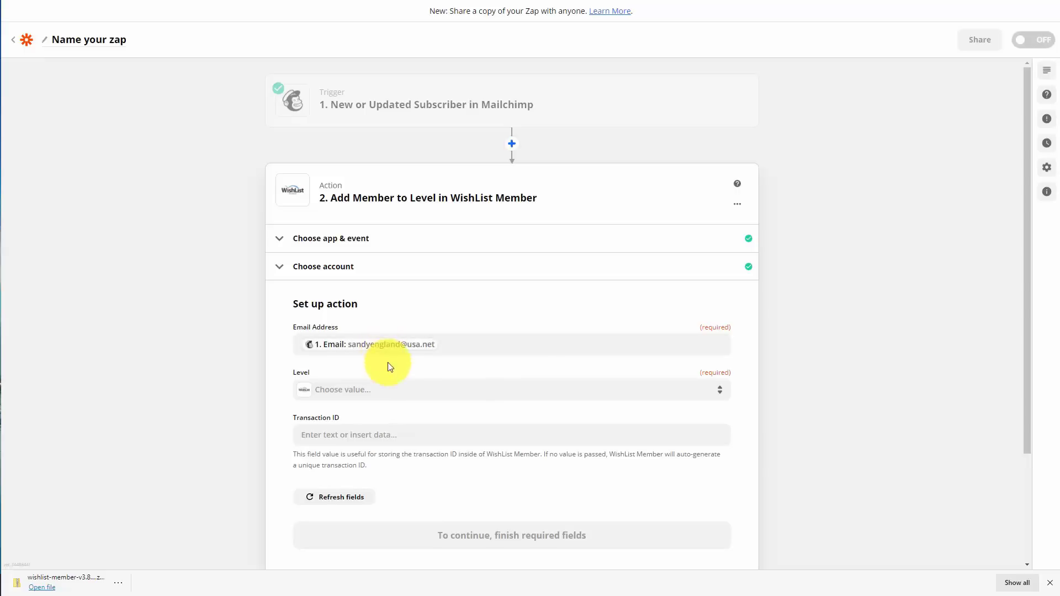
{"action": "left_click", "coordinate": [393, 394]}
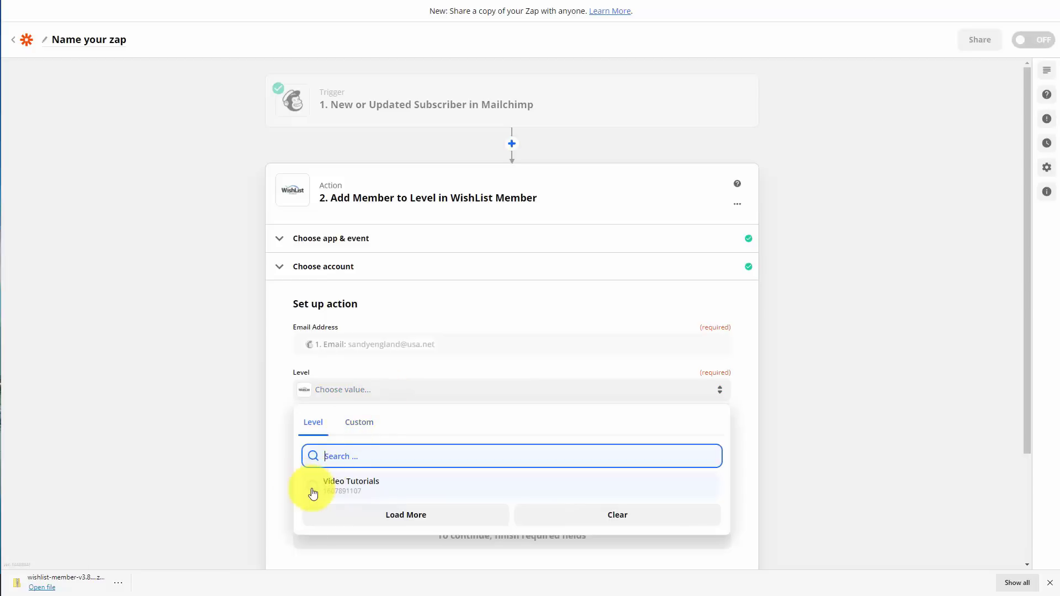
{"action": "left_click", "coordinate": [314, 489]}
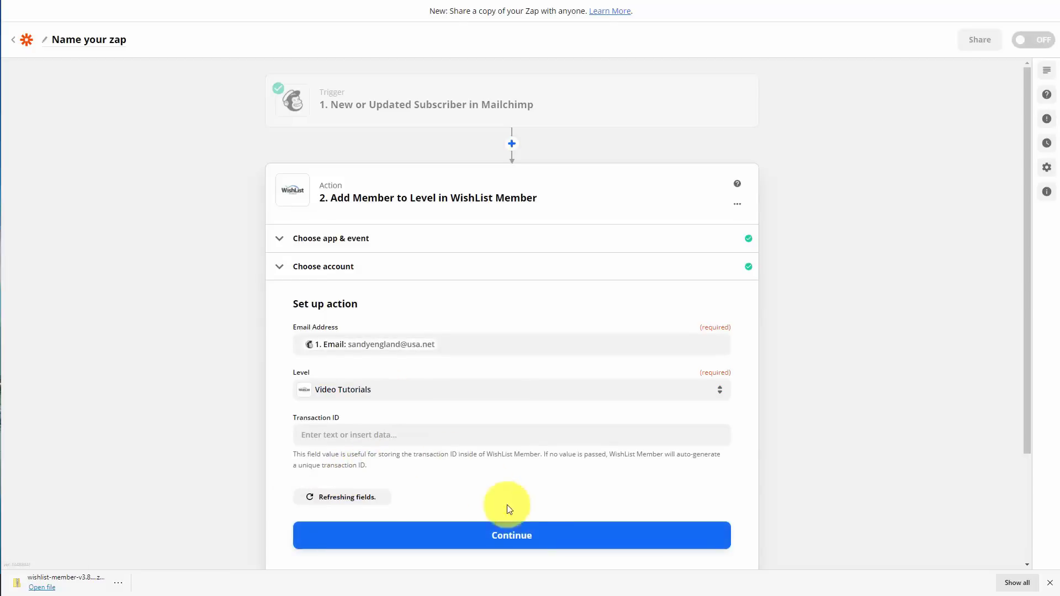
{"action": "left_click", "coordinate": [512, 535]}
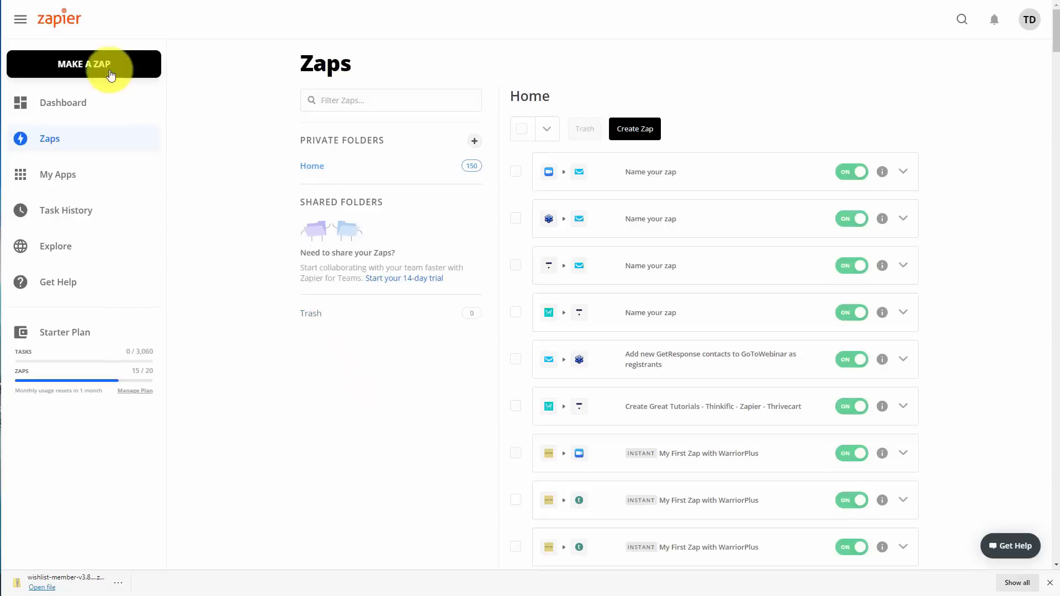
Step: Start a new zap with Mailchimp as the trigger app and choose New Subscriber in Segment or Tag
{"action": "left_click", "coordinate": [109, 71]}
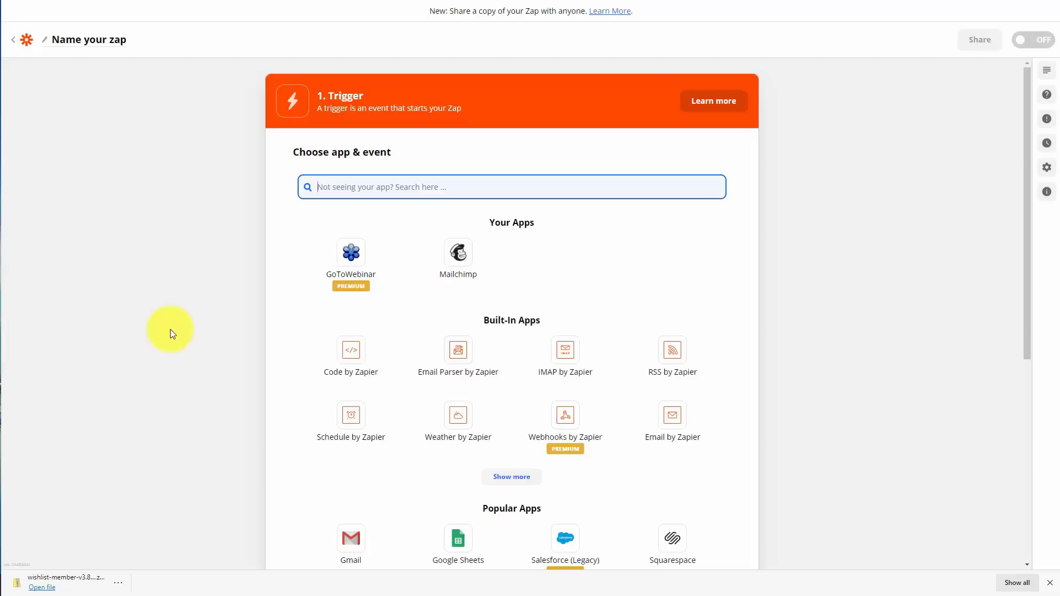
{"action": "left_click", "coordinate": [457, 255]}
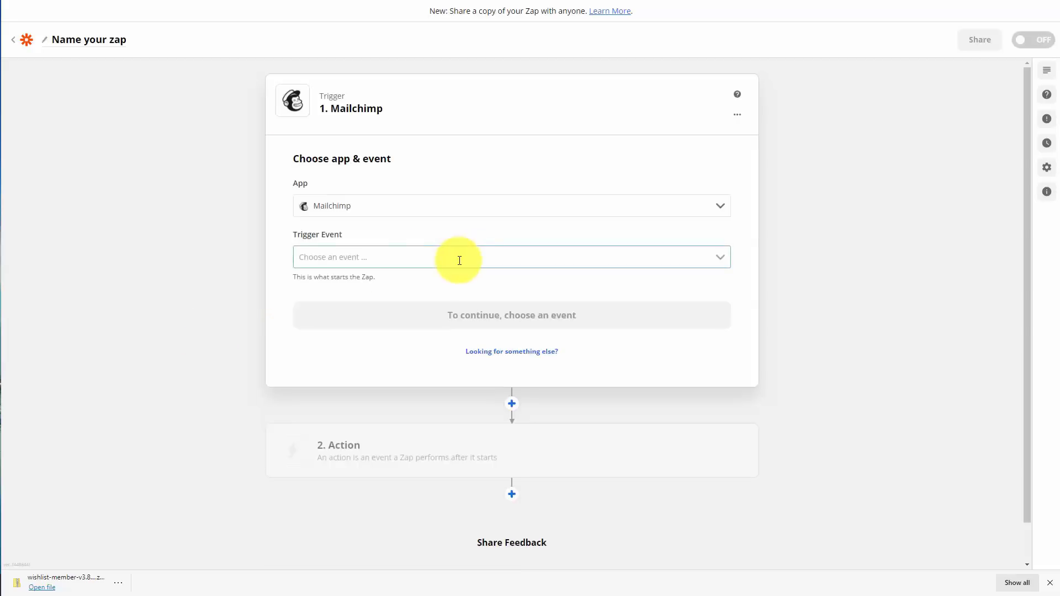
{"action": "left_click", "coordinate": [428, 258]}
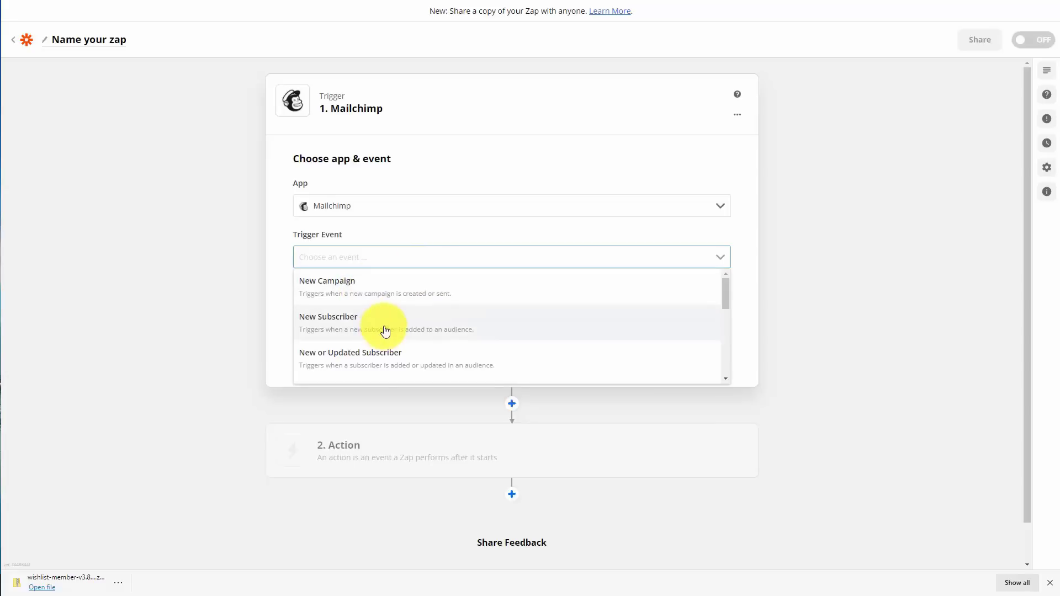
{"action": "scroll", "coordinate": [385, 332], "scroll_direction": "down", "scroll_amount": 1}
{"action": "scroll", "coordinate": [385, 331], "scroll_direction": "down", "scroll_amount": 1}
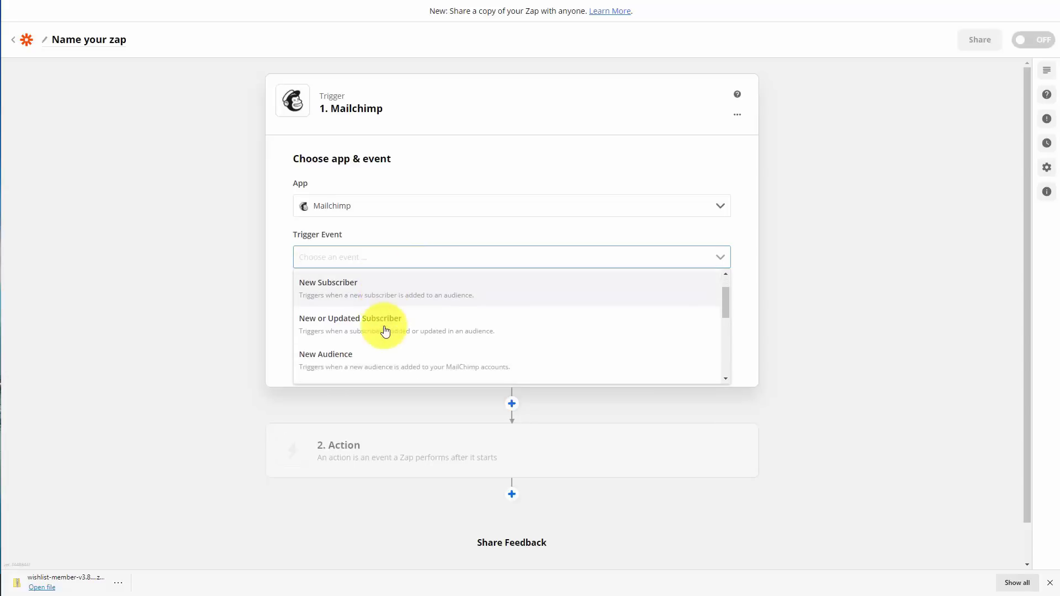
{"action": "scroll", "coordinate": [386, 334], "scroll_direction": "down", "scroll_amount": 1}
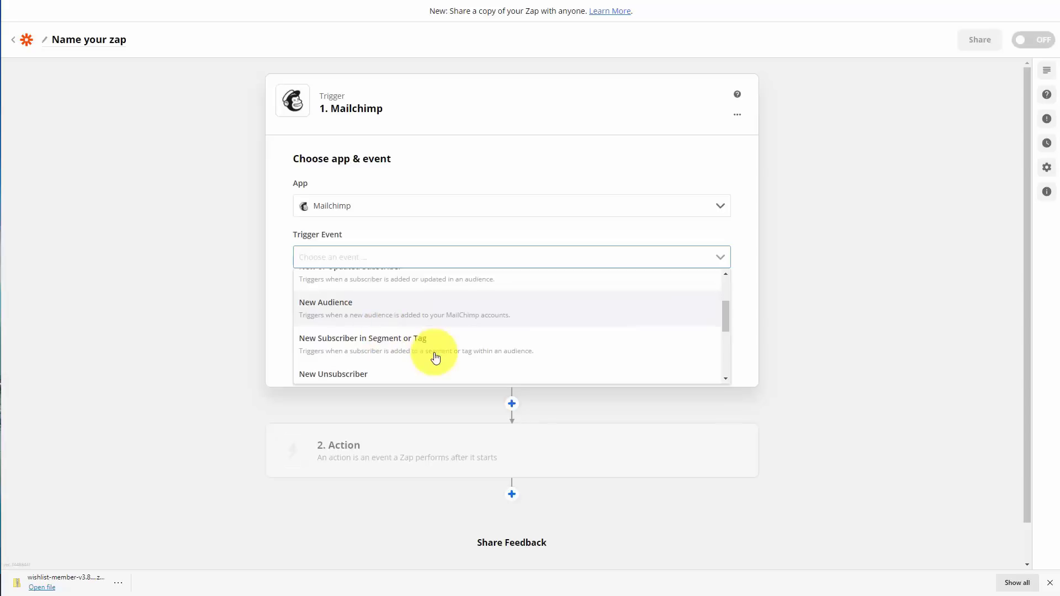
{"action": "scroll", "coordinate": [433, 353], "scroll_direction": "down", "scroll_amount": 1}
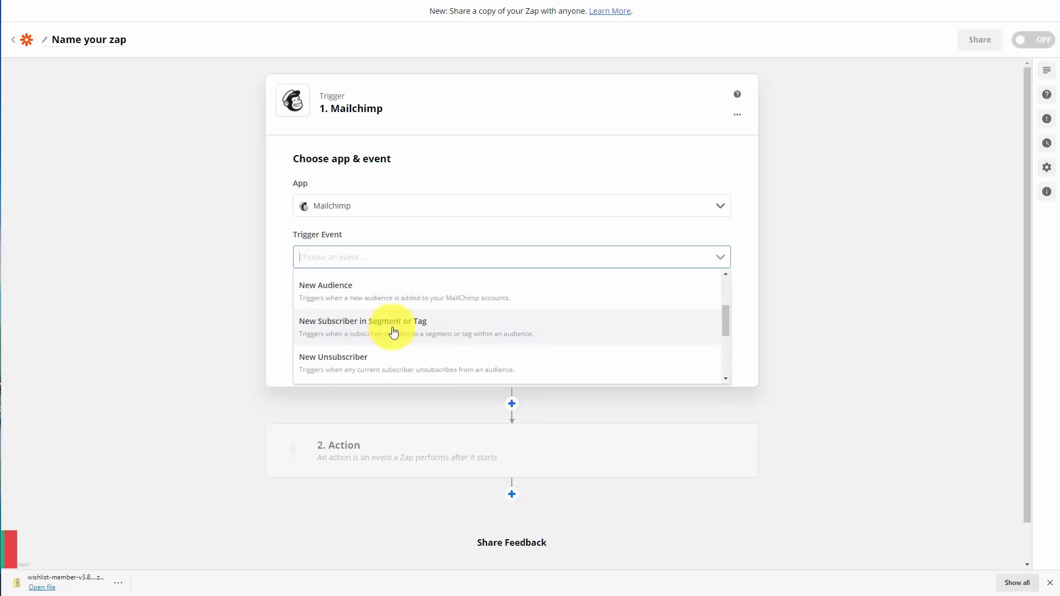
{"action": "scroll", "coordinate": [364, 332], "scroll_direction": "down", "scroll_amount": 1}
{"action": "scroll", "coordinate": [343, 332], "scroll_direction": "down", "scroll_amount": 1}
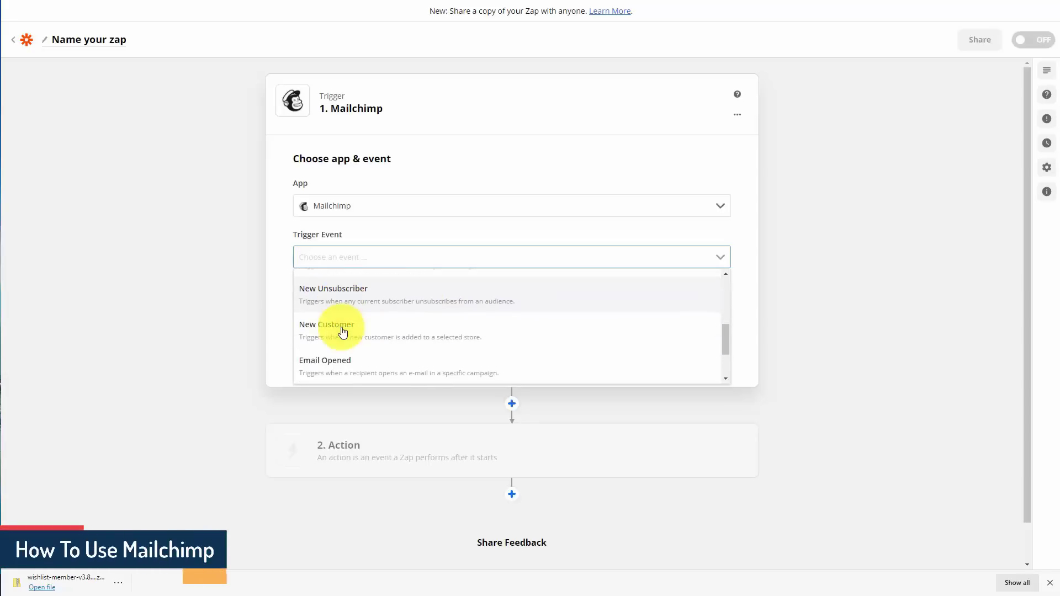
{"action": "scroll", "coordinate": [342, 333], "scroll_direction": "down", "scroll_amount": 1}
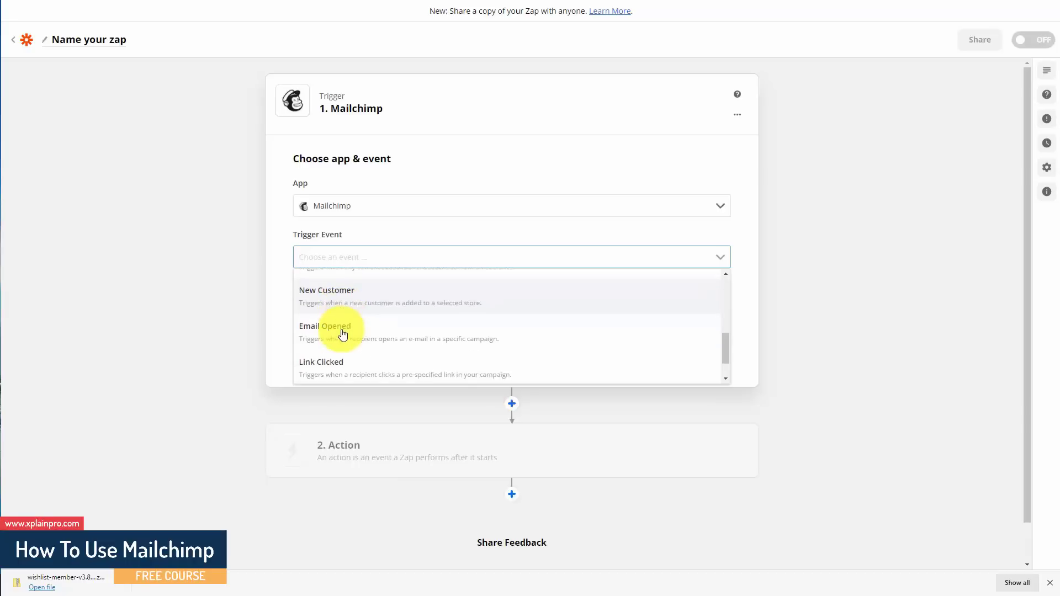
{"action": "scroll", "coordinate": [343, 334], "scroll_direction": "down", "scroll_amount": 1}
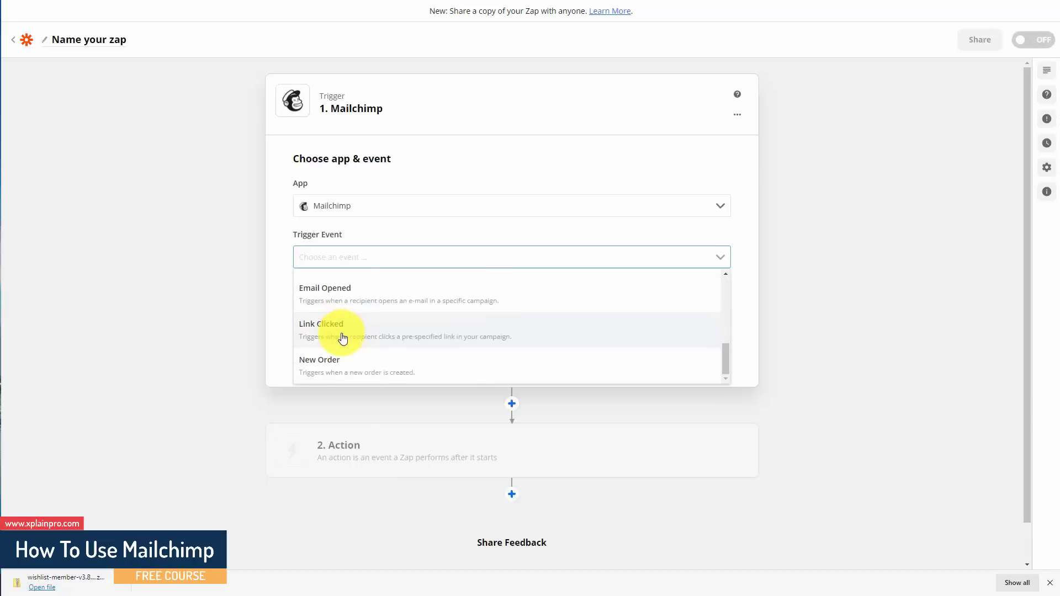
{"action": "scroll", "coordinate": [343, 339], "scroll_direction": "down", "scroll_amount": 1}
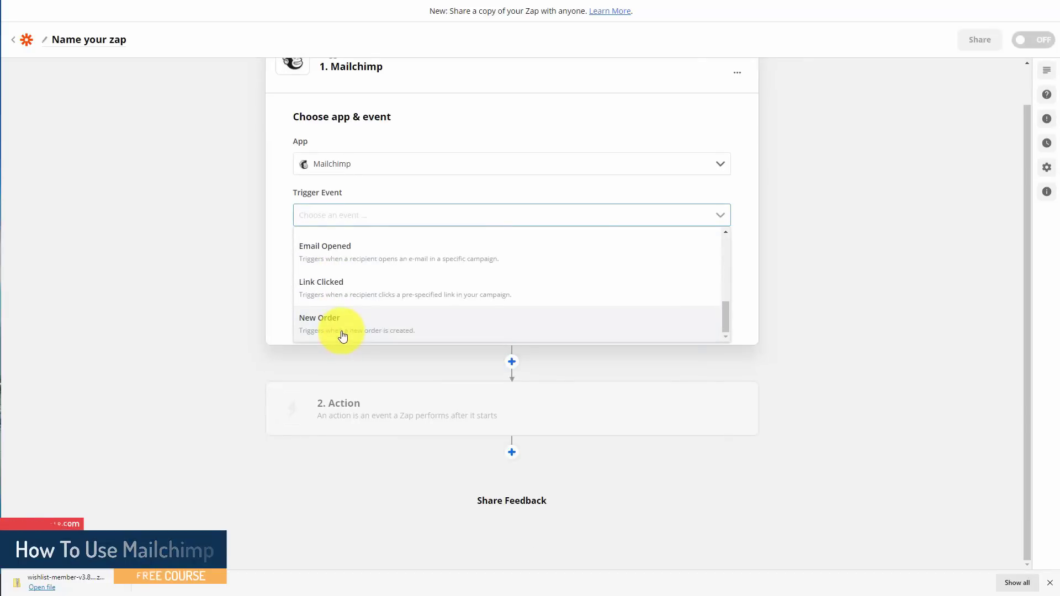
{"action": "scroll", "coordinate": [450, 335], "scroll_direction": "up", "scroll_amount": 3}
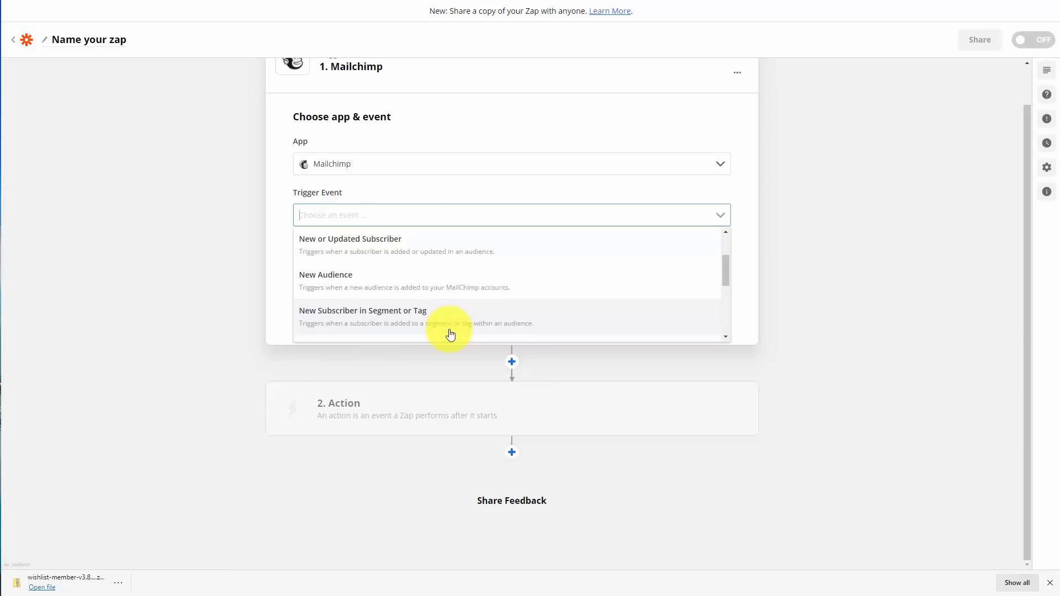
{"action": "left_click", "coordinate": [352, 316]}
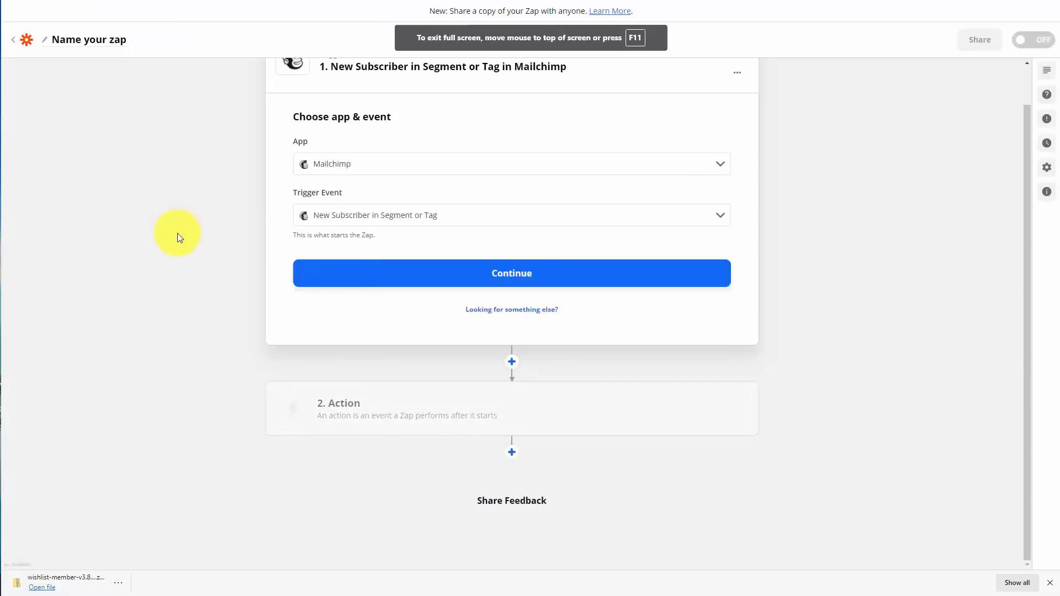
{"action": "scroll", "coordinate": [178, 236], "scroll_direction": "up", "scroll_amount": 1}
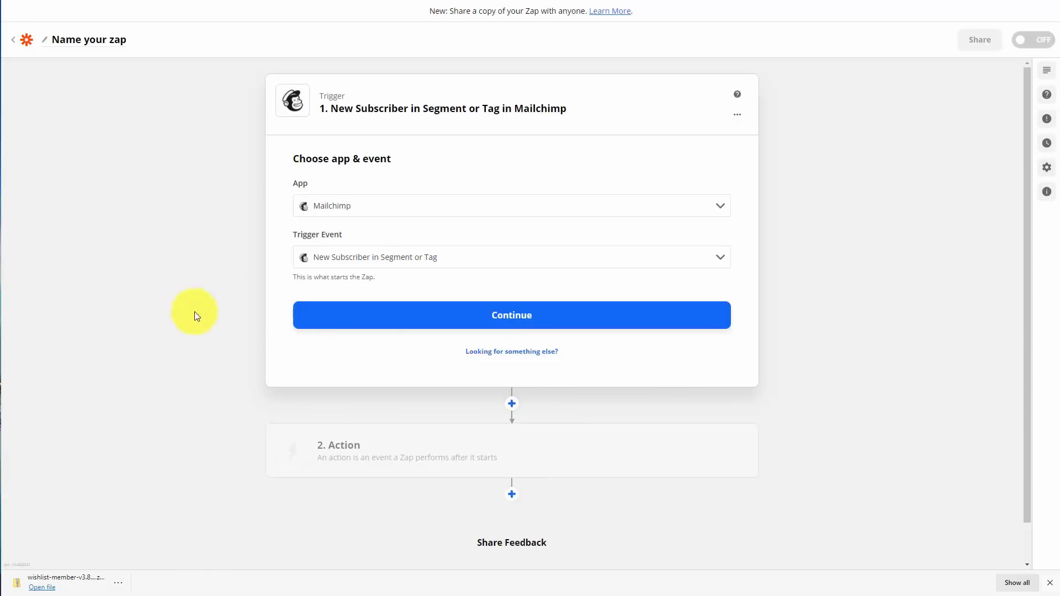
Step: Confirm the trigger event and attach the MailChimp (1.1.0) account to the trigger
{"action": "left_click", "coordinate": [522, 317]}
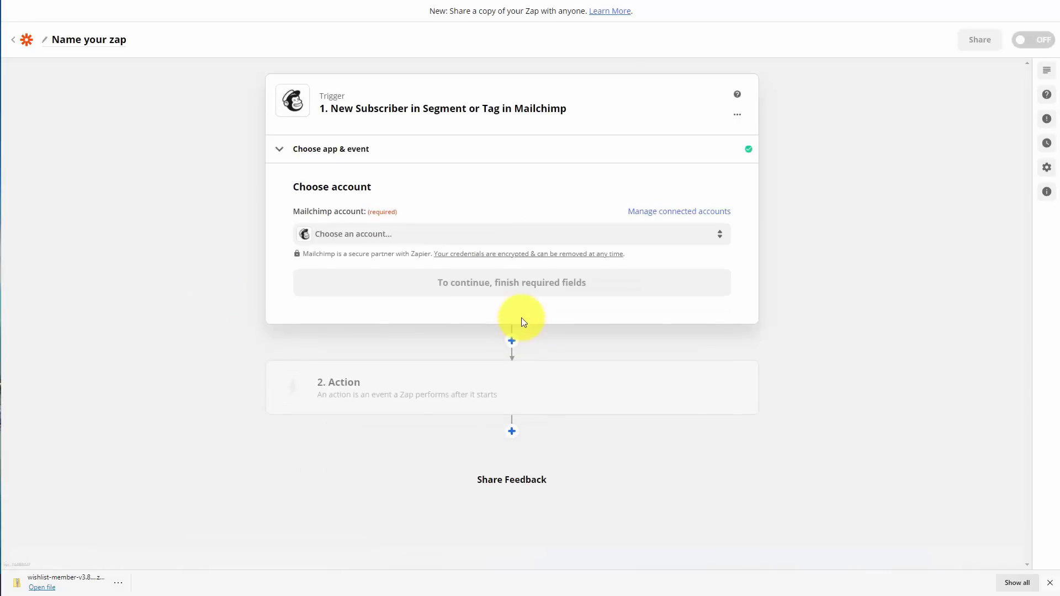
{"action": "left_click", "coordinate": [479, 243]}
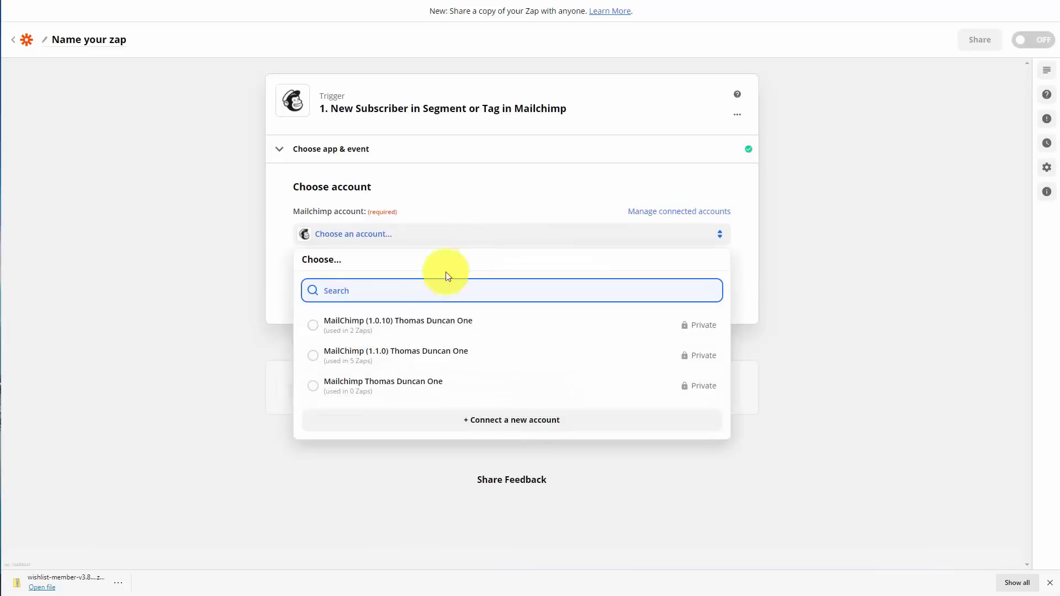
{"action": "left_click", "coordinate": [315, 355]}
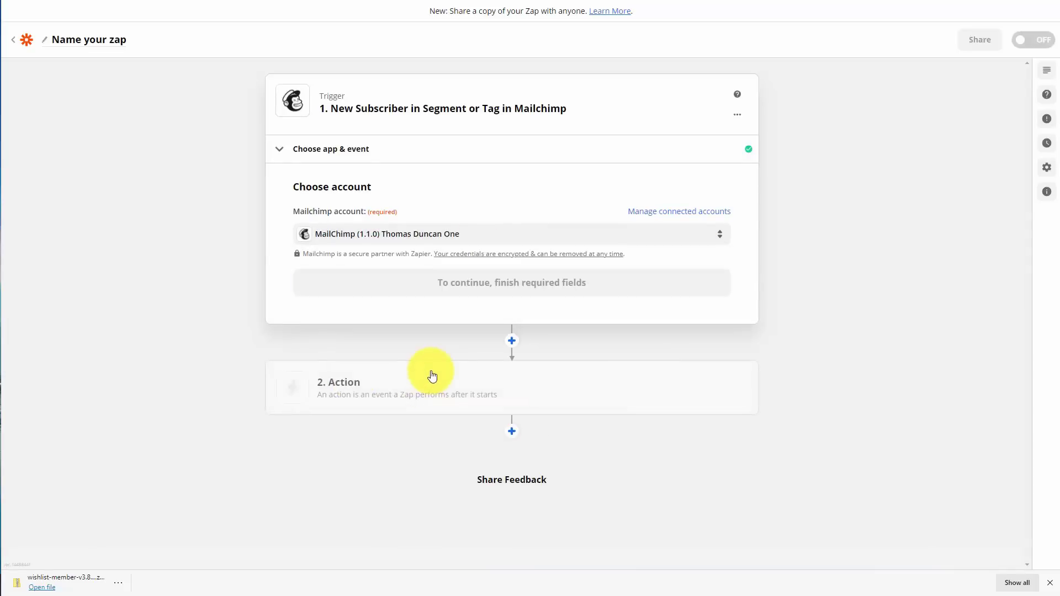
{"action": "left_click", "coordinate": [499, 289]}
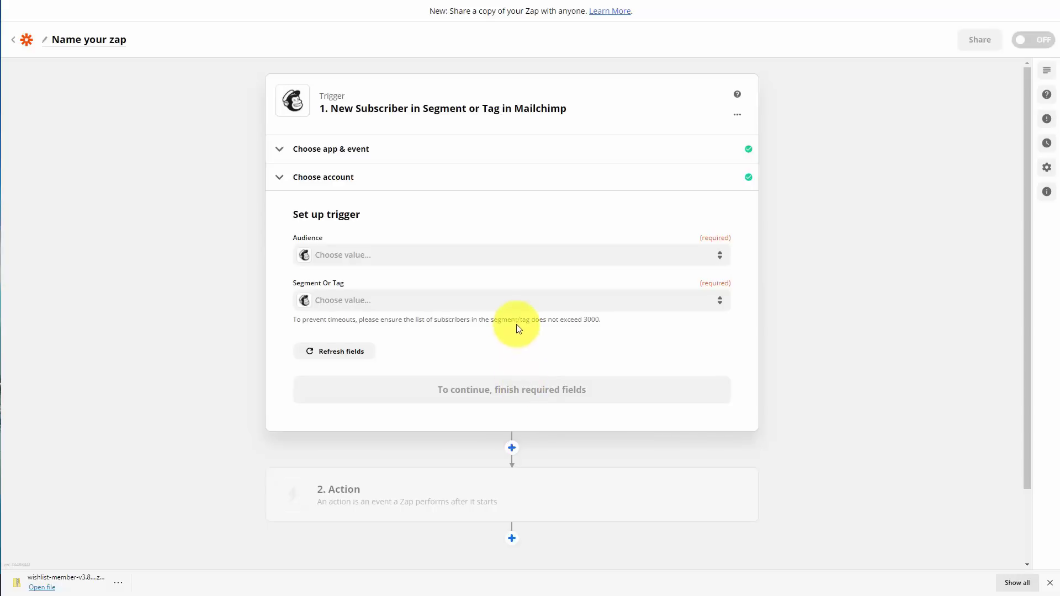
Step: Point the Mailchimp trigger at the Video Tutorials audience and the eventfortutorials tag, and continue
{"action": "left_click", "coordinate": [500, 256]}
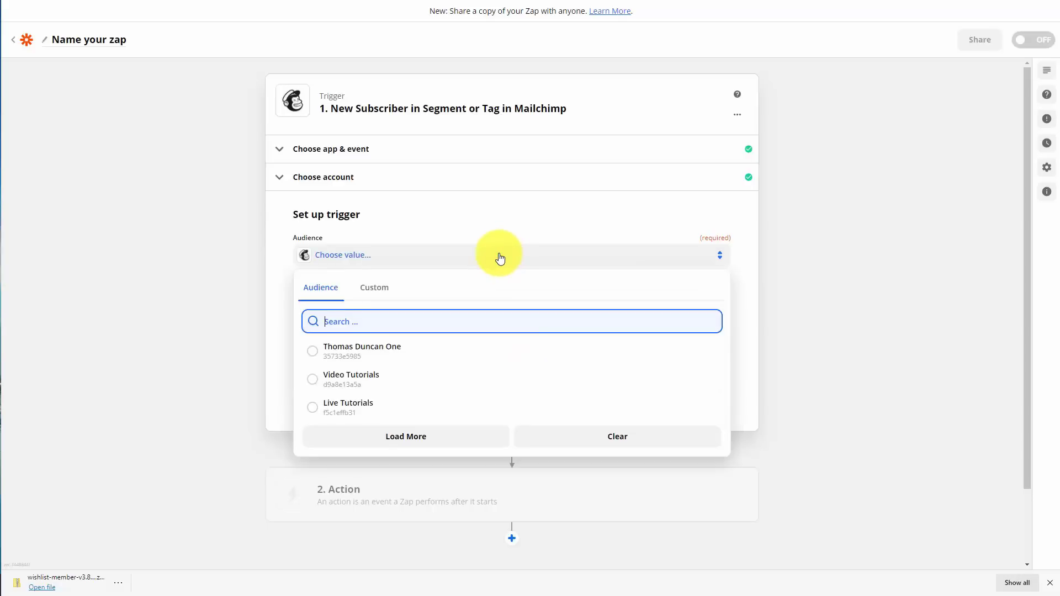
{"action": "left_click", "coordinate": [312, 384]}
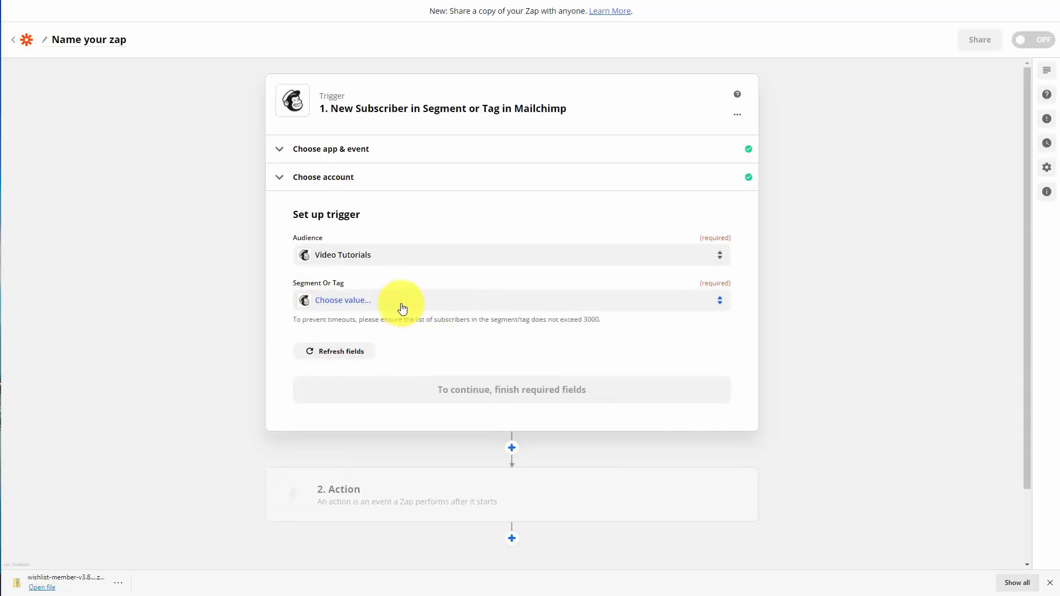
{"action": "left_click", "coordinate": [365, 305]}
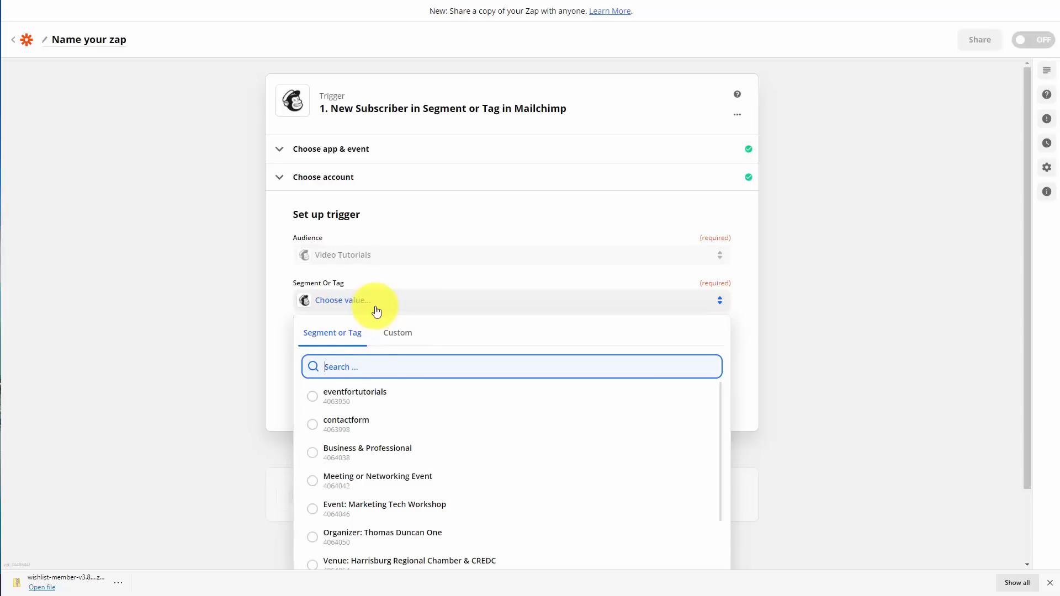
{"action": "left_click", "coordinate": [313, 400]}
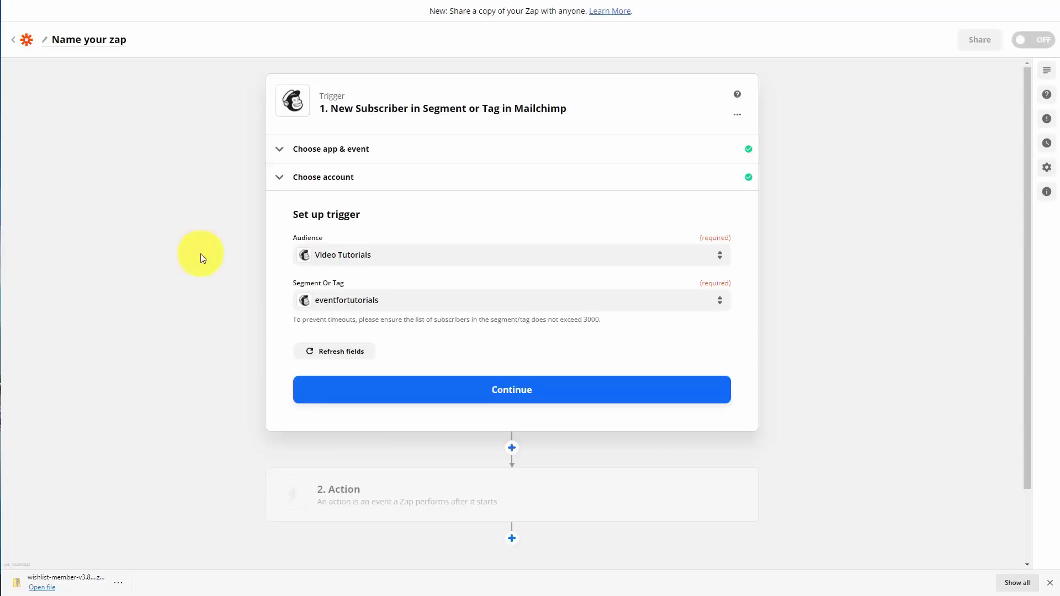
{"action": "left_click", "coordinate": [515, 396]}
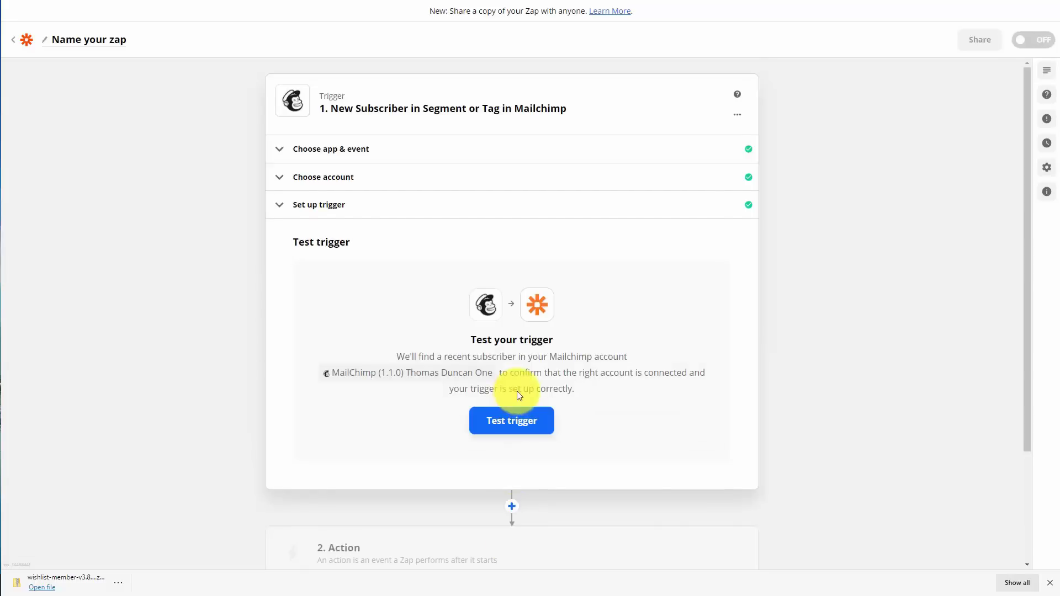
{"action": "scroll", "coordinate": [517, 391], "scroll_direction": "down", "scroll_amount": 3}
Step: Test the Mailchimp tag trigger against a recent subscriber and proceed to the action step
{"action": "left_click", "coordinate": [502, 278]}
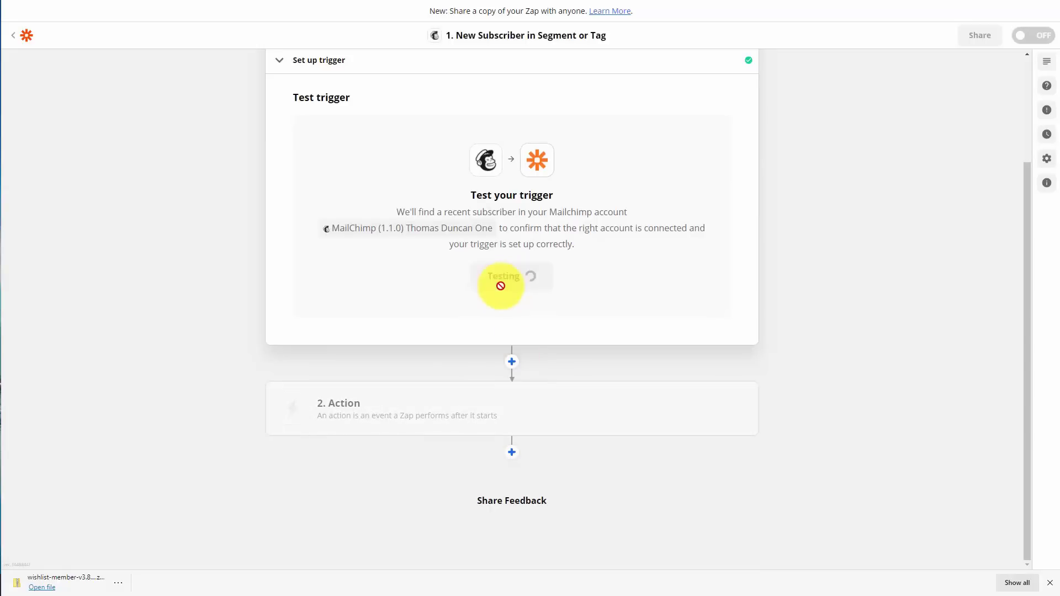
{"action": "left_click", "coordinate": [507, 306]}
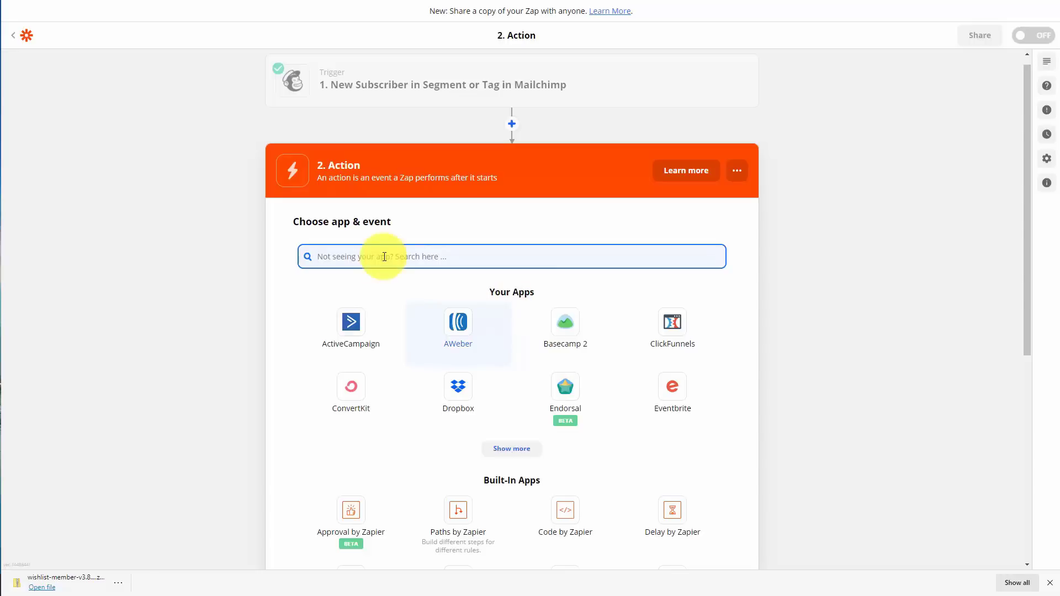
Step: Search for 'goto' and select GoToWebinar as the action app
{"action": "type", "text": "goto"}
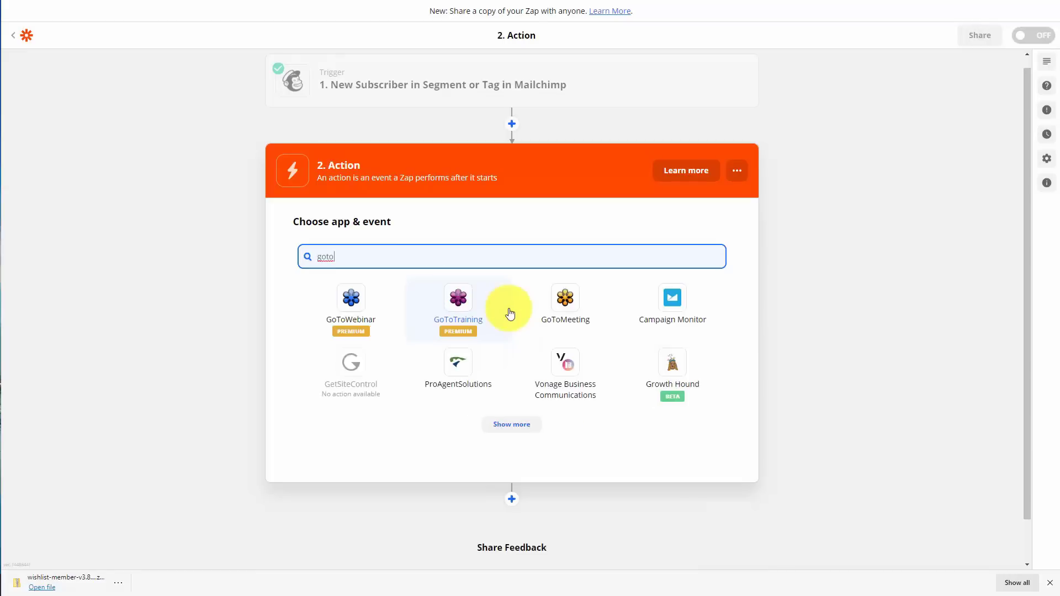
{"action": "left_click", "coordinate": [351, 303]}
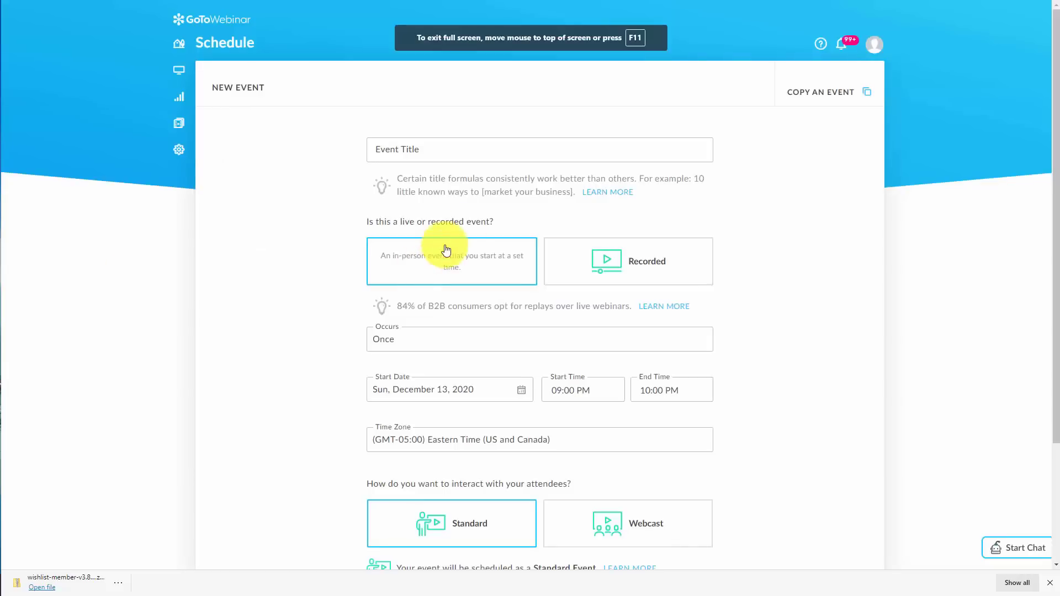
{"action": "left_click", "coordinate": [426, 155]}
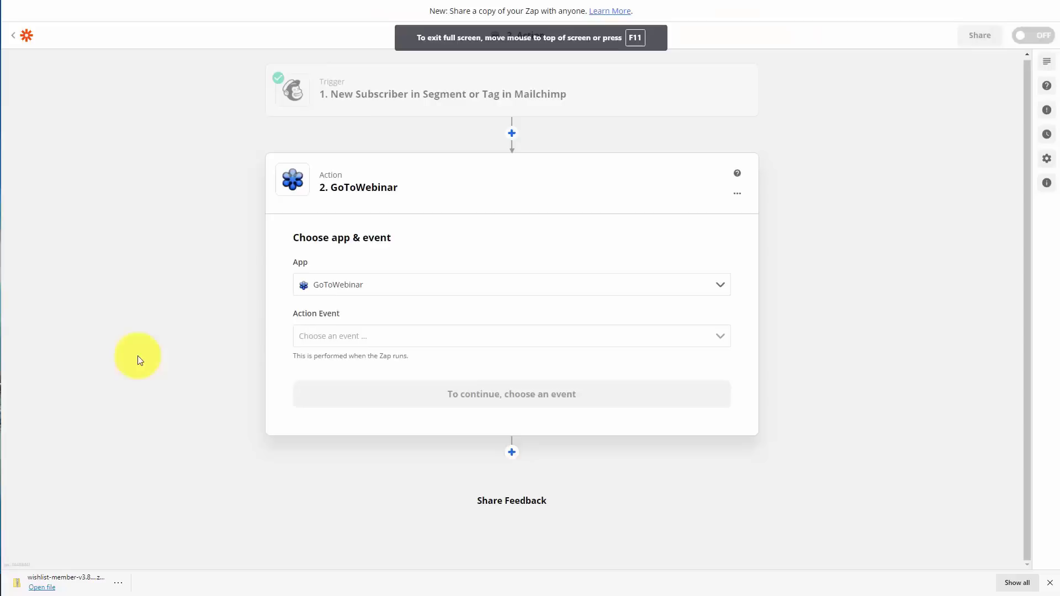
Step: Use Create Registrant with the connected account, targeting the Mailchimp Video Tutorials webinar, and confirm the mapping
{"action": "left_click", "coordinate": [603, 337]}
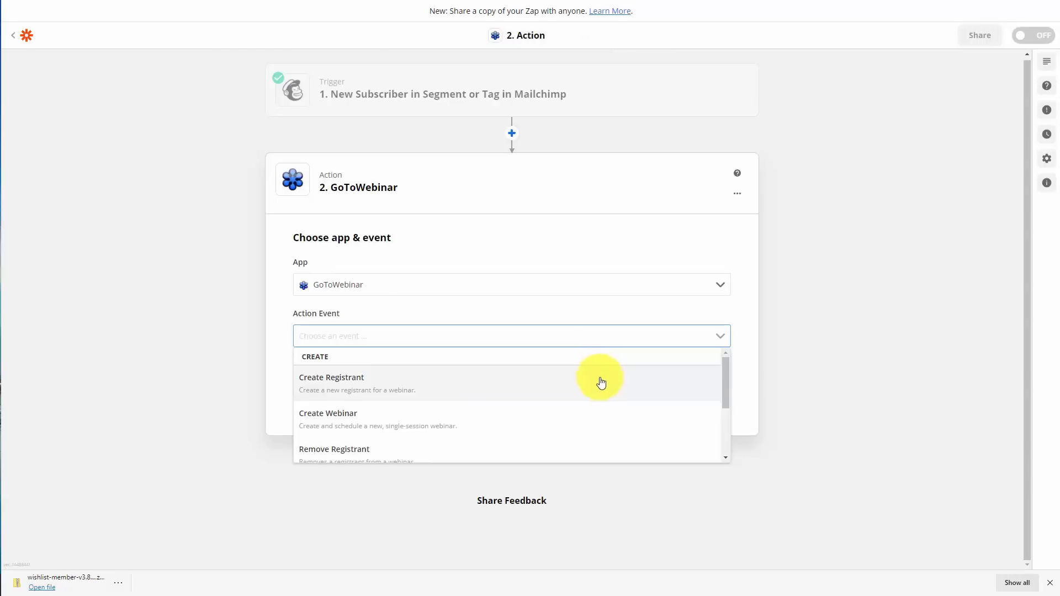
{"action": "left_click", "coordinate": [346, 388]}
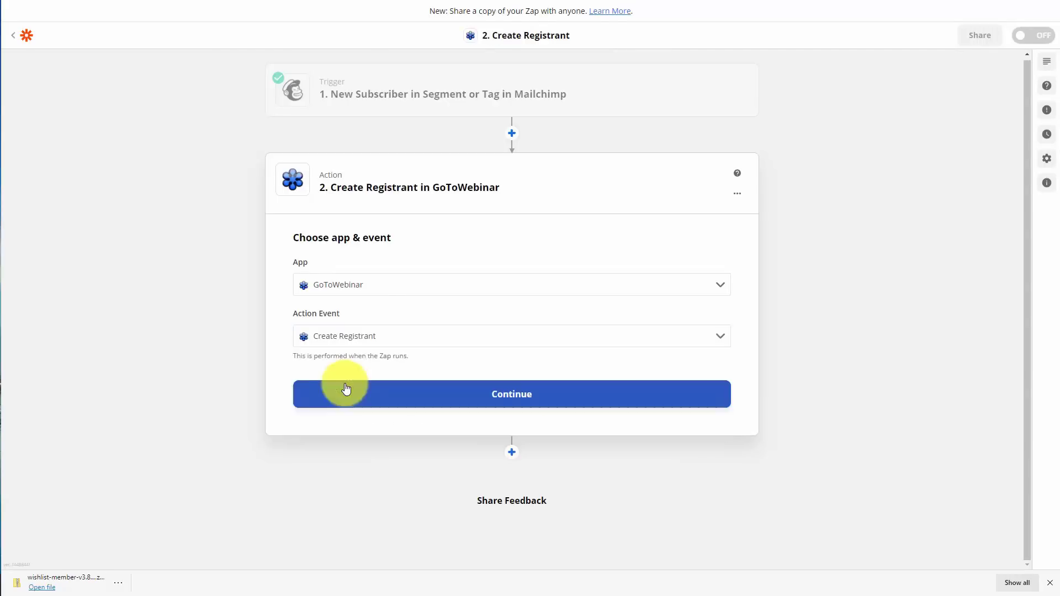
{"action": "left_click", "coordinate": [504, 396]}
{"action": "left_click", "coordinate": [517, 371]}
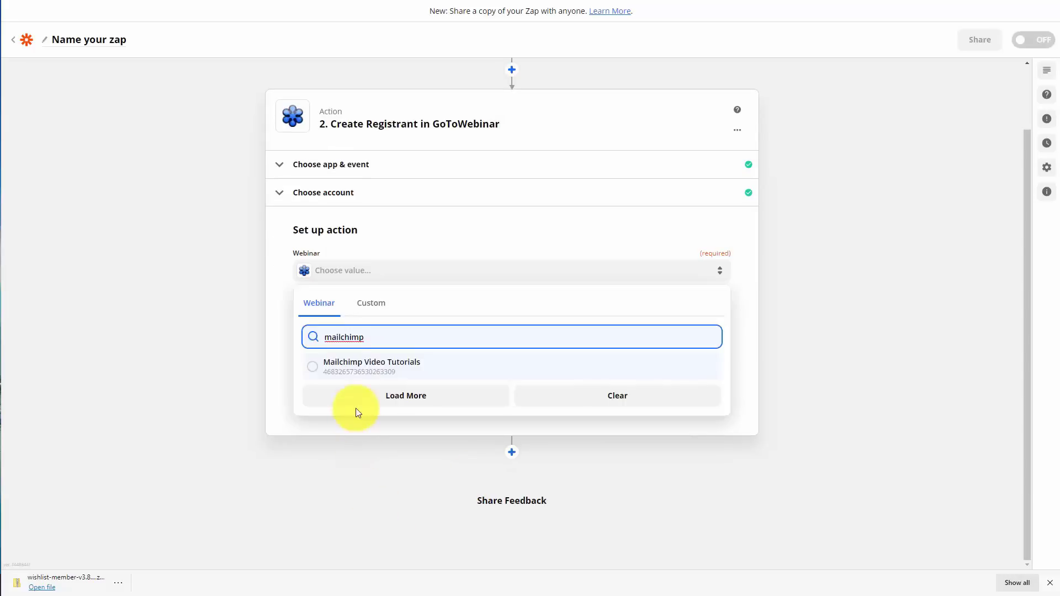
{"action": "left_click", "coordinate": [314, 373]}
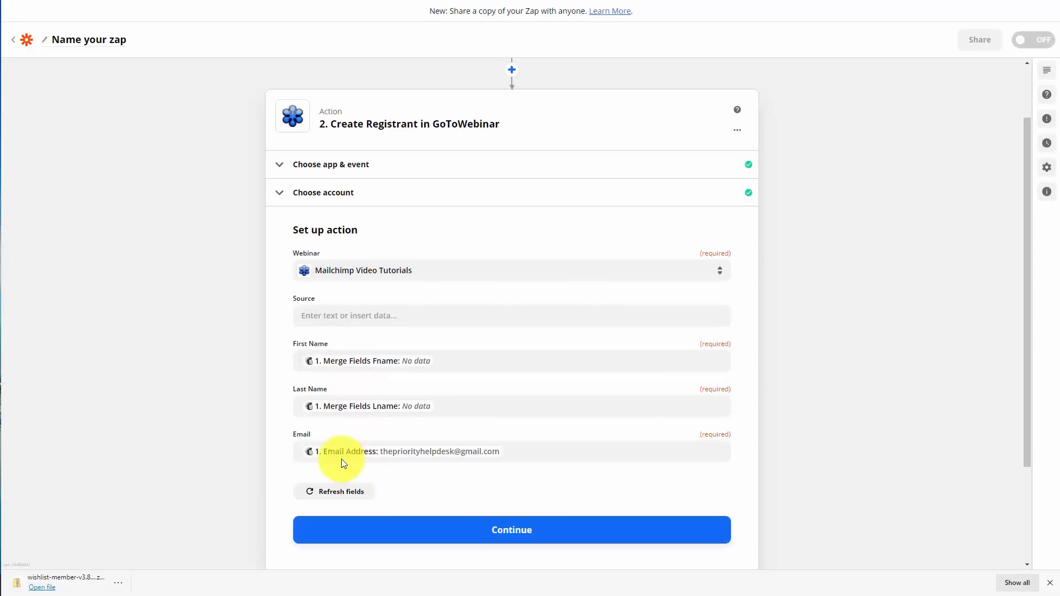
{"action": "left_click", "coordinate": [510, 531]}
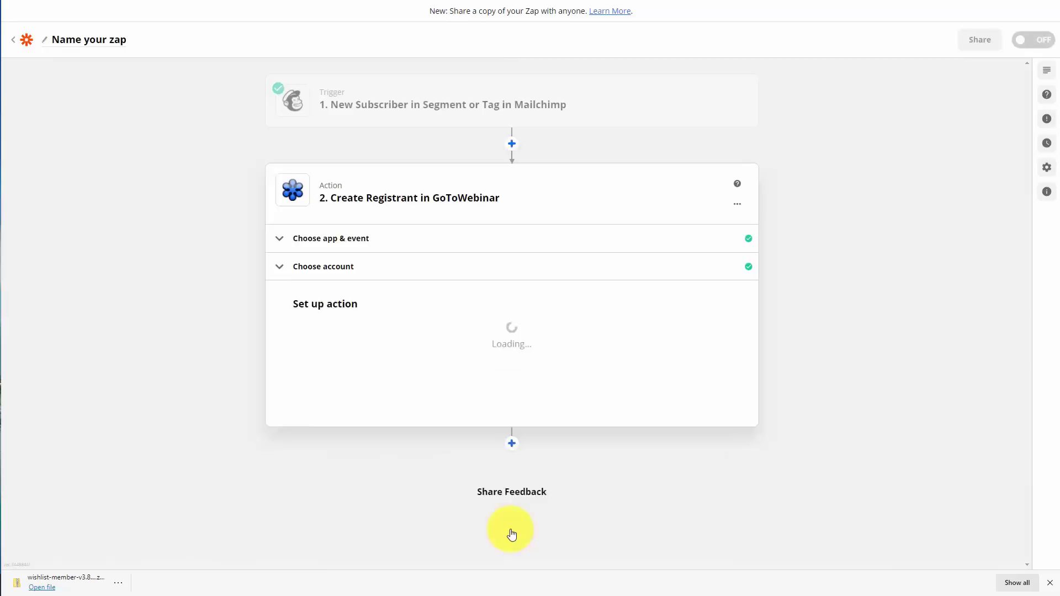
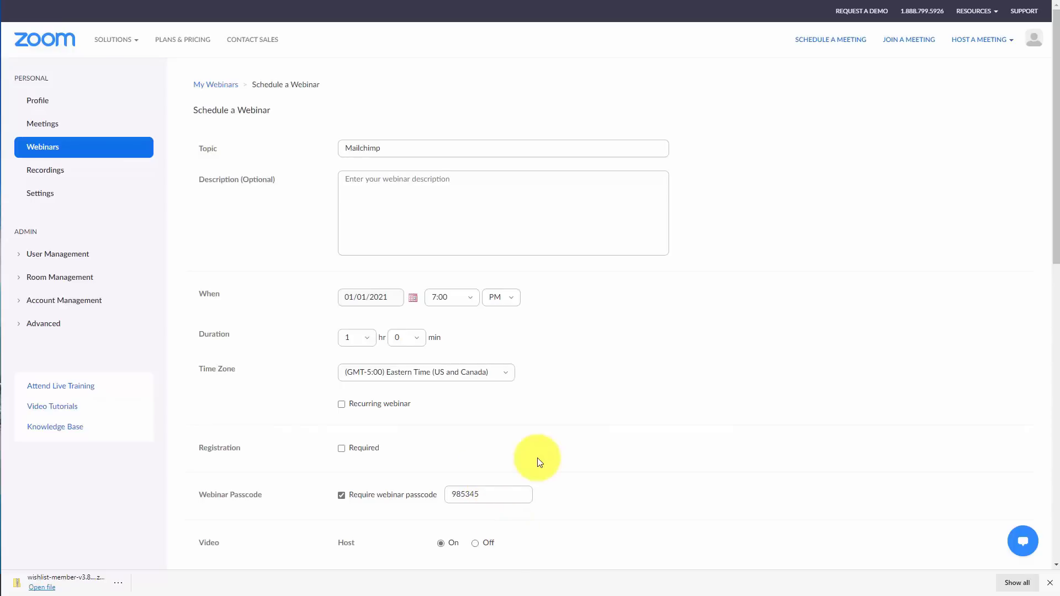
Step: Submit the Zoom form to schedule the Mailchimp webinar for Jan 1, 2021, 7:00 PM Eastern
{"action": "scroll", "coordinate": [537, 458], "scroll_direction": "down", "scroll_amount": 10}
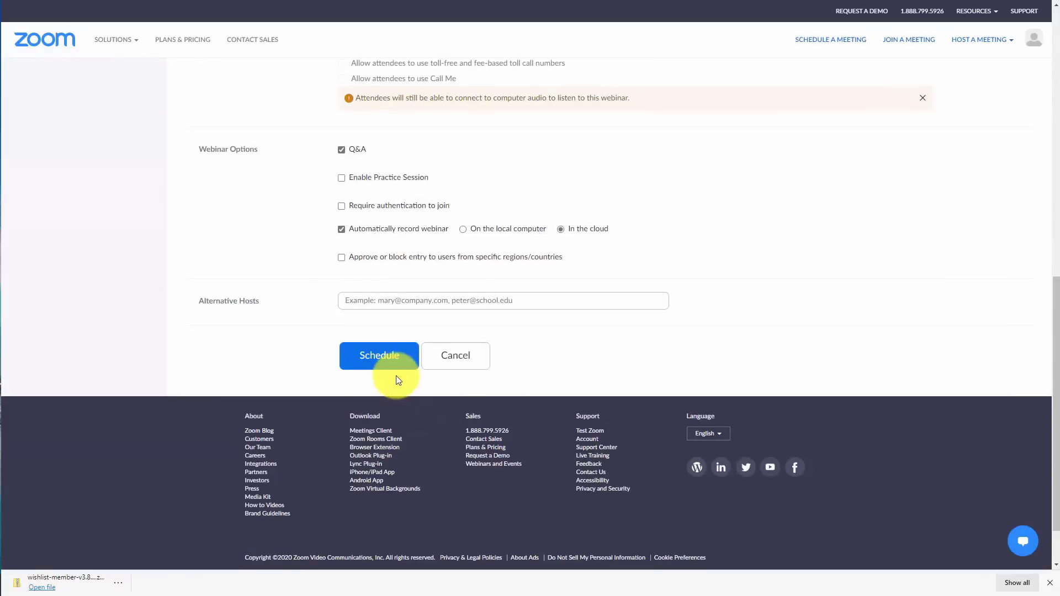
{"action": "left_click", "coordinate": [396, 367]}
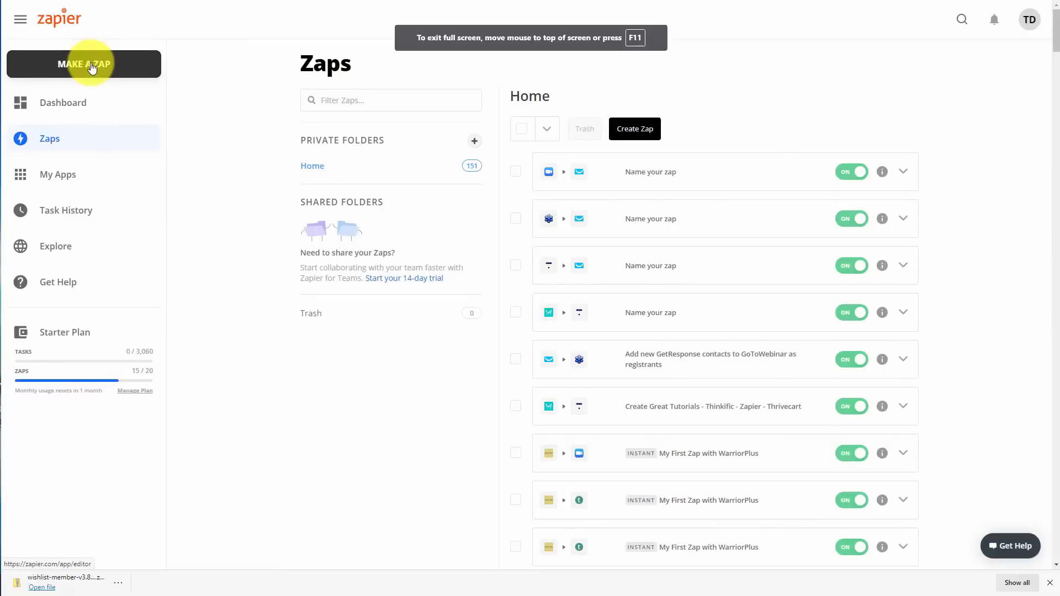
Step: Start a new Zap using Mailchimp's New Subscriber in Segment or Tag trigger
{"action": "left_click", "coordinate": [92, 67]}
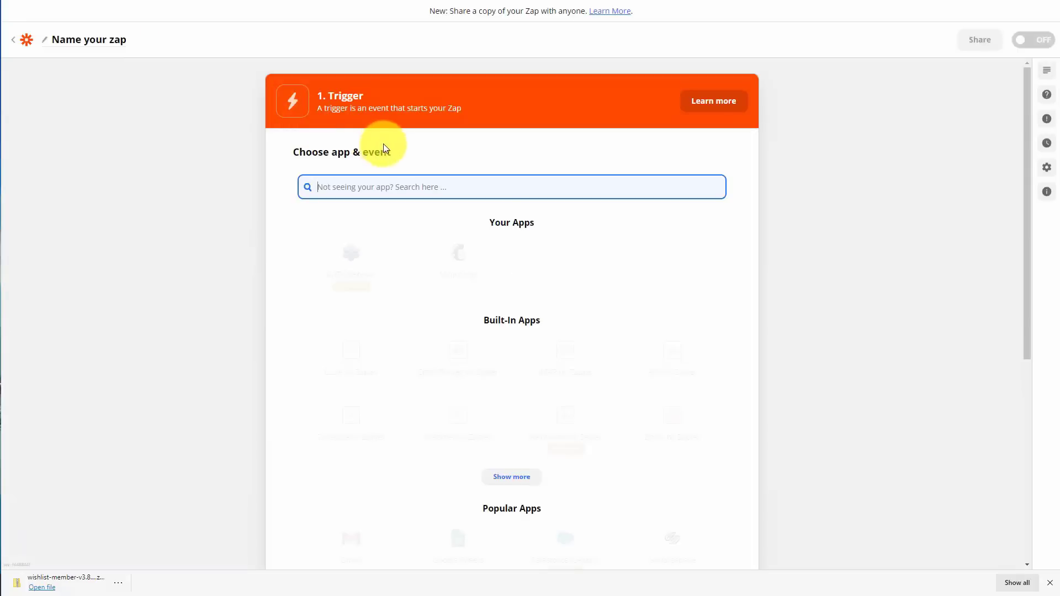
{"action": "left_click", "coordinate": [457, 259]}
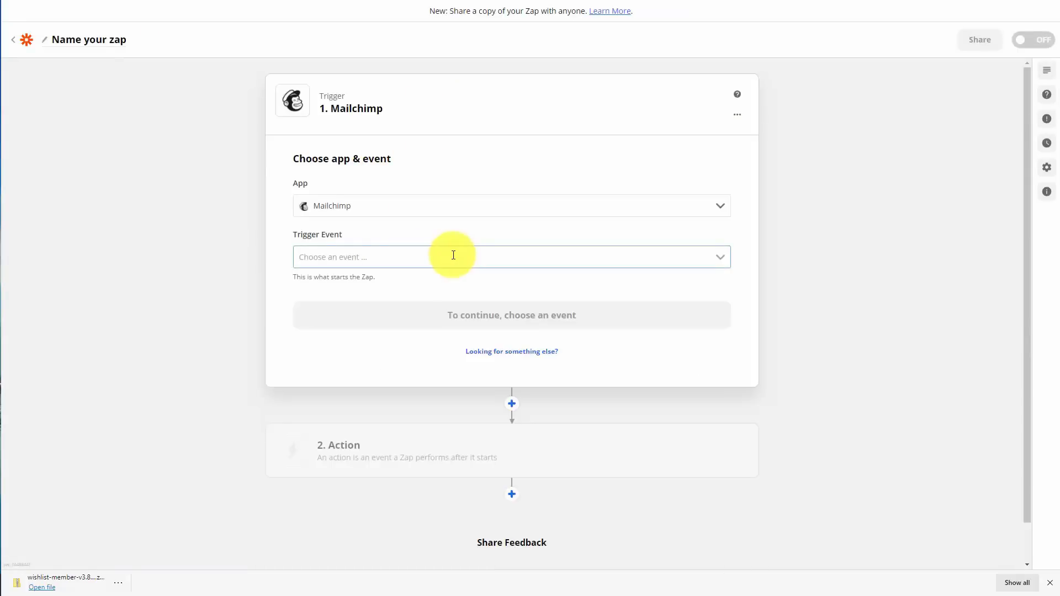
{"action": "left_click", "coordinate": [456, 258]}
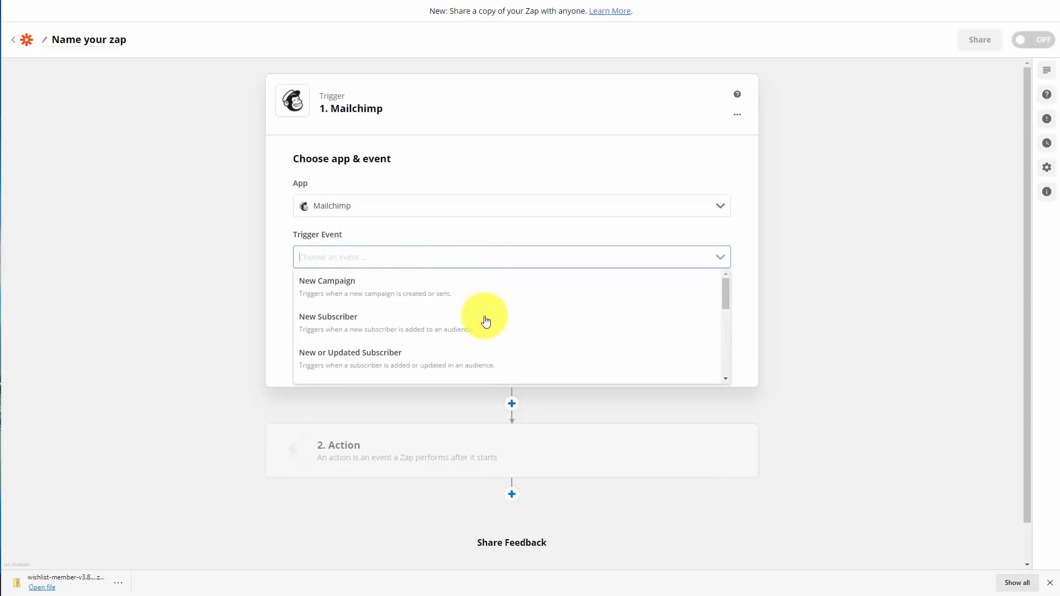
{"action": "scroll", "coordinate": [485, 325], "scroll_direction": "down", "scroll_amount": 1}
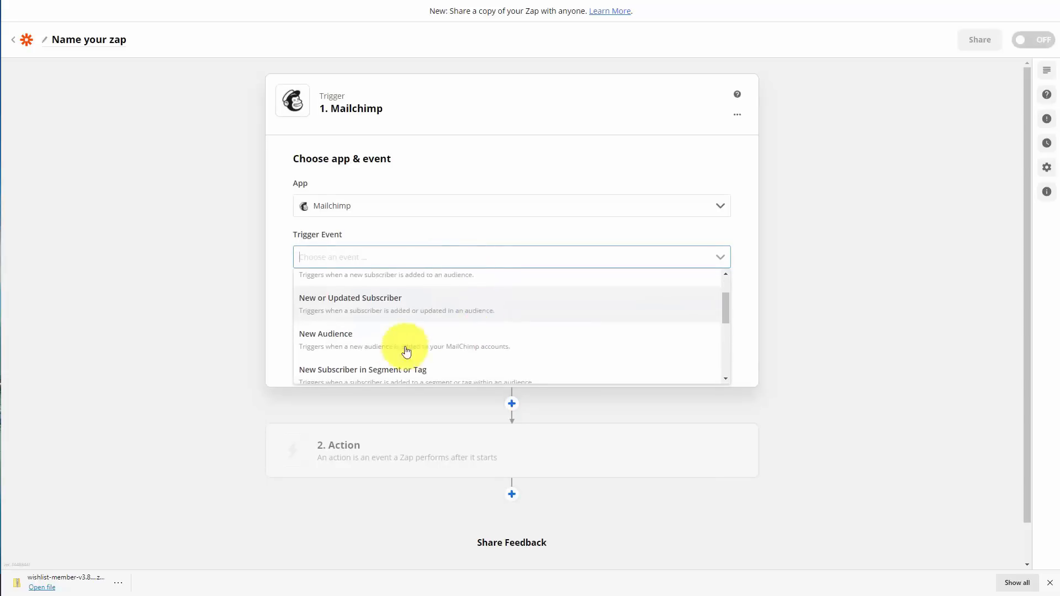
{"action": "scroll", "coordinate": [400, 348], "scroll_direction": "down", "scroll_amount": 1}
{"action": "left_click", "coordinate": [393, 343]}
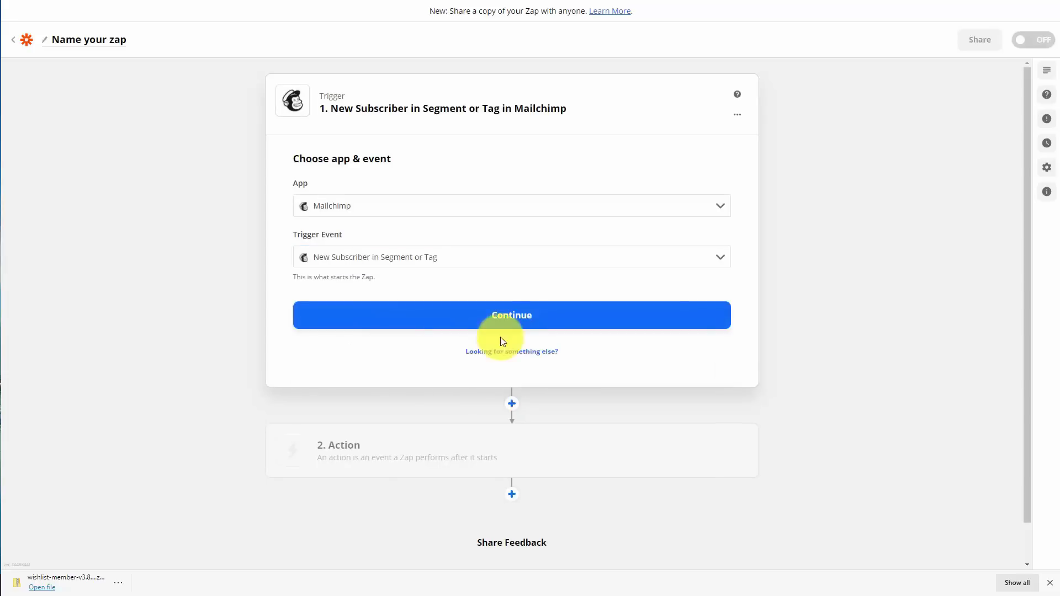
{"action": "left_click", "coordinate": [513, 320]}
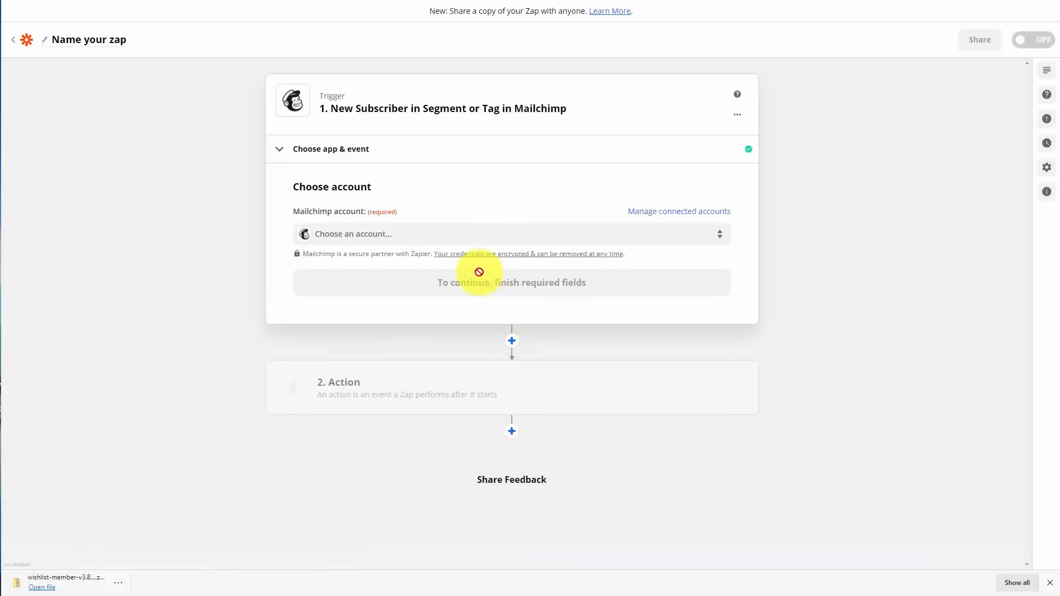
Step: Use the Mailchimp 1.1.0 account and set audience Video Tutorials with tag eventfortutorials
{"action": "left_click", "coordinate": [457, 237]}
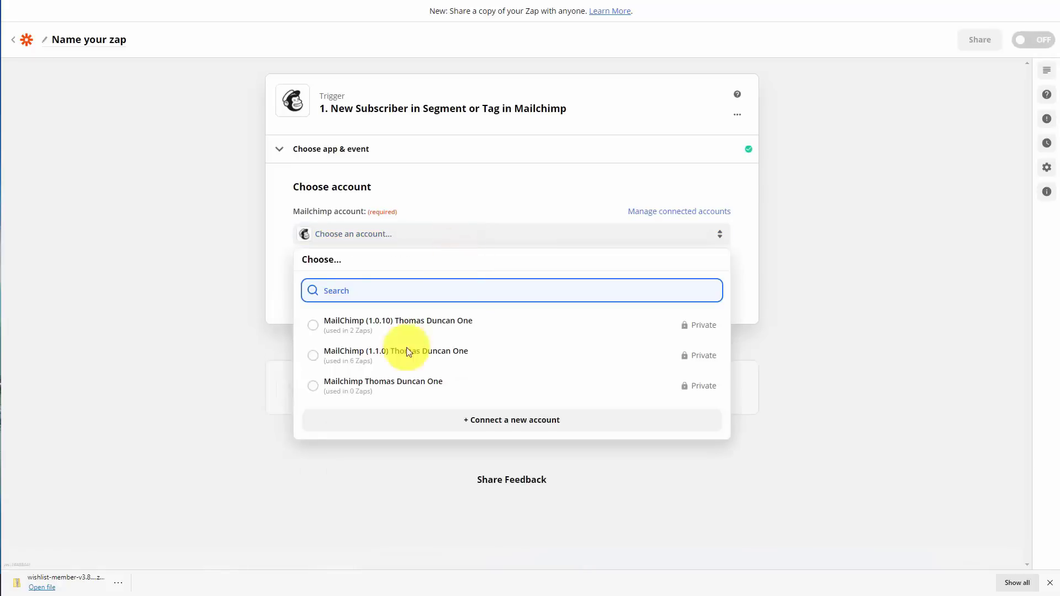
{"action": "left_click", "coordinate": [314, 354]}
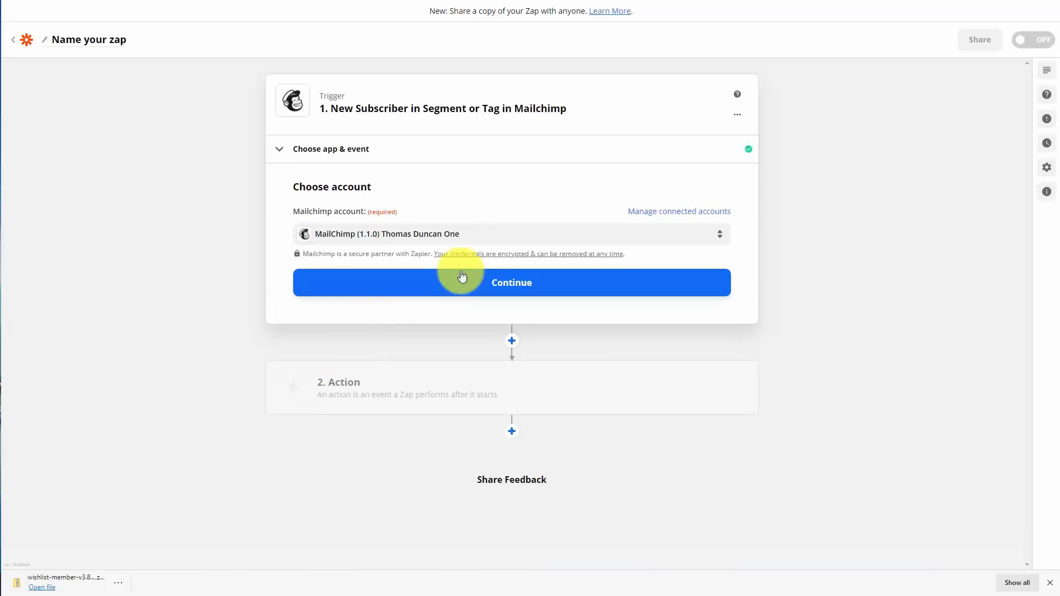
{"action": "left_click", "coordinate": [489, 282]}
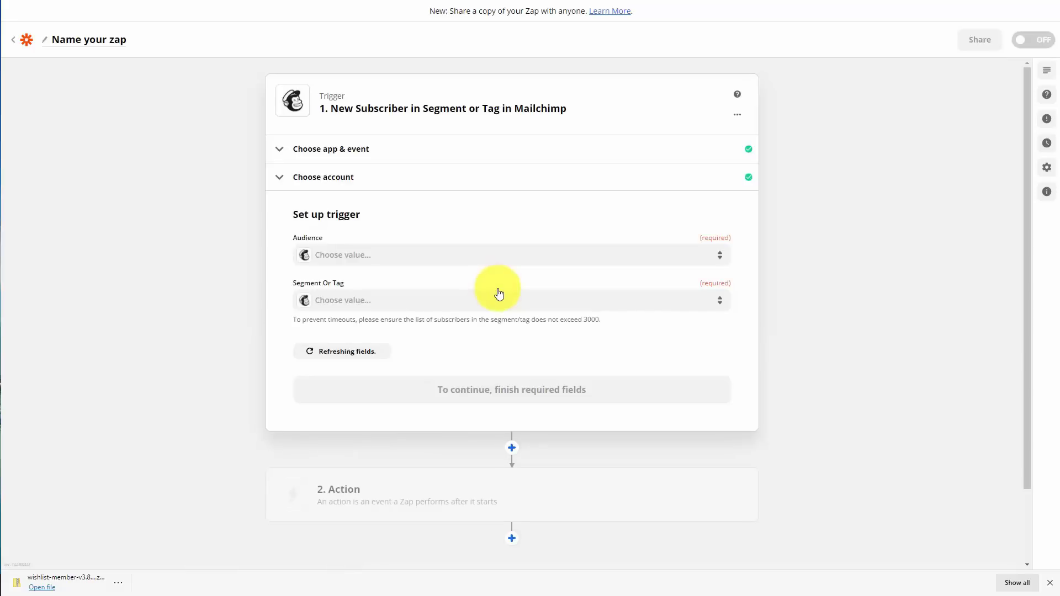
{"action": "left_click", "coordinate": [470, 256]}
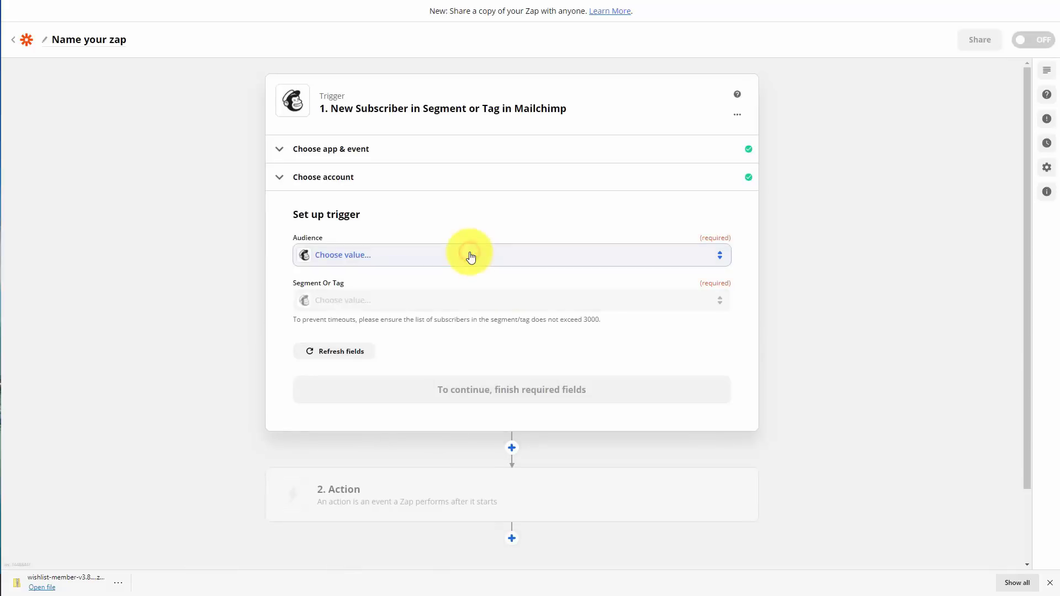
{"action": "left_click", "coordinate": [317, 382]}
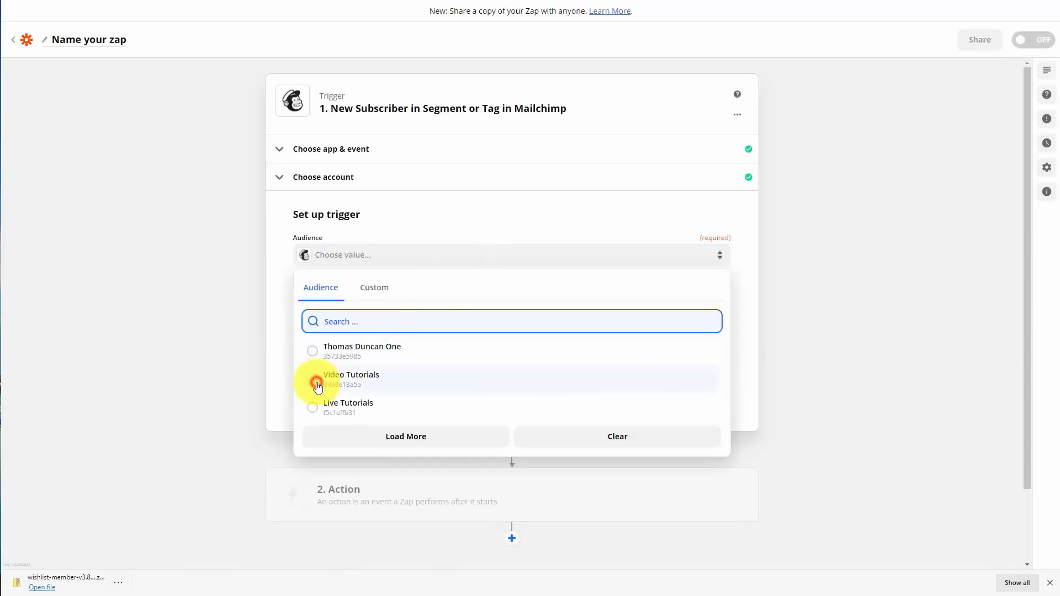
{"action": "left_click", "coordinate": [372, 301]}
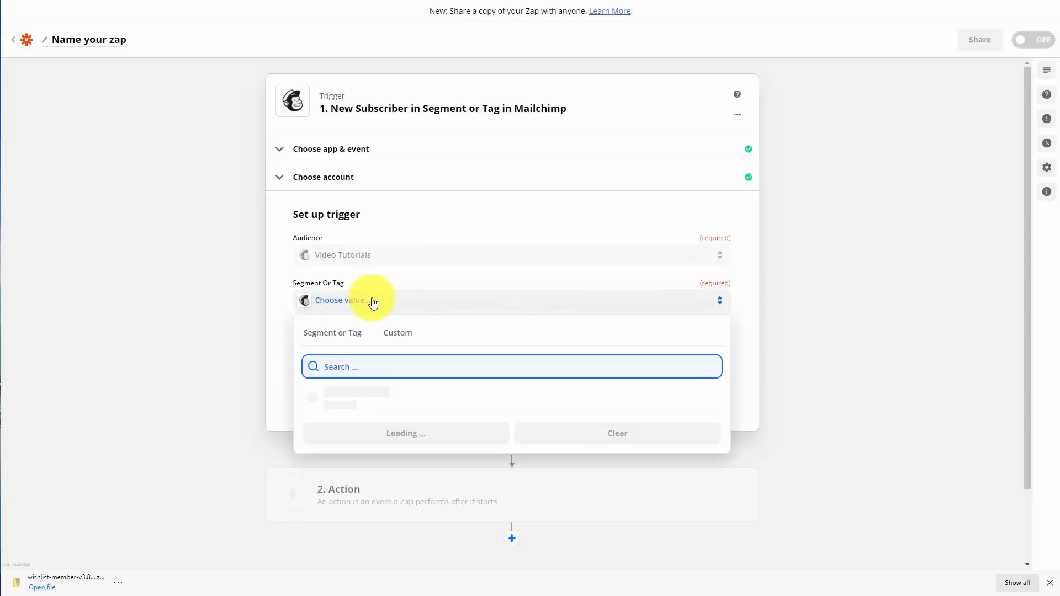
{"action": "left_click", "coordinate": [312, 394]}
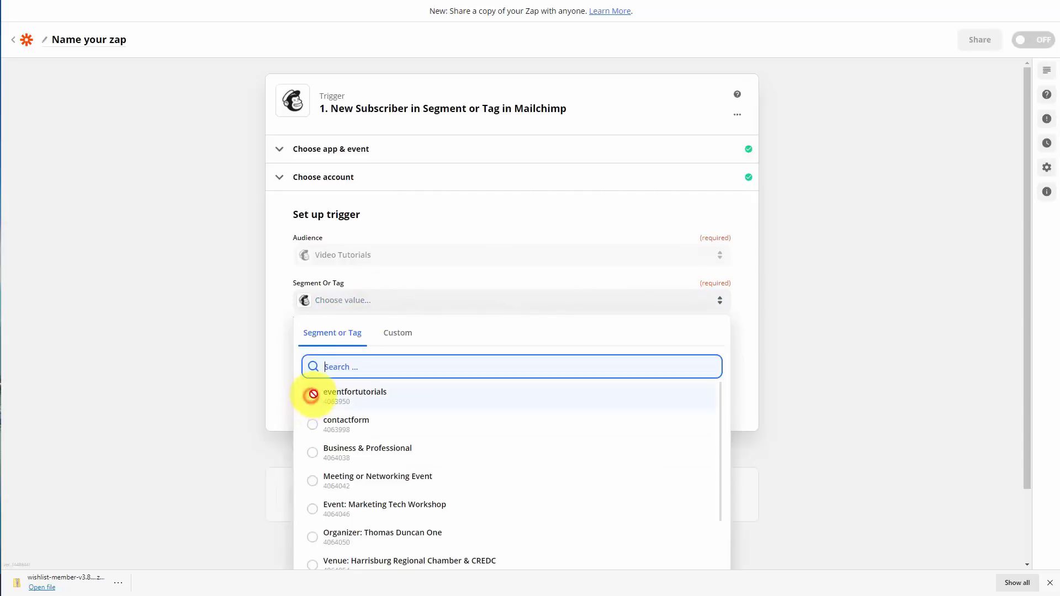
{"action": "left_click", "coordinate": [511, 391]}
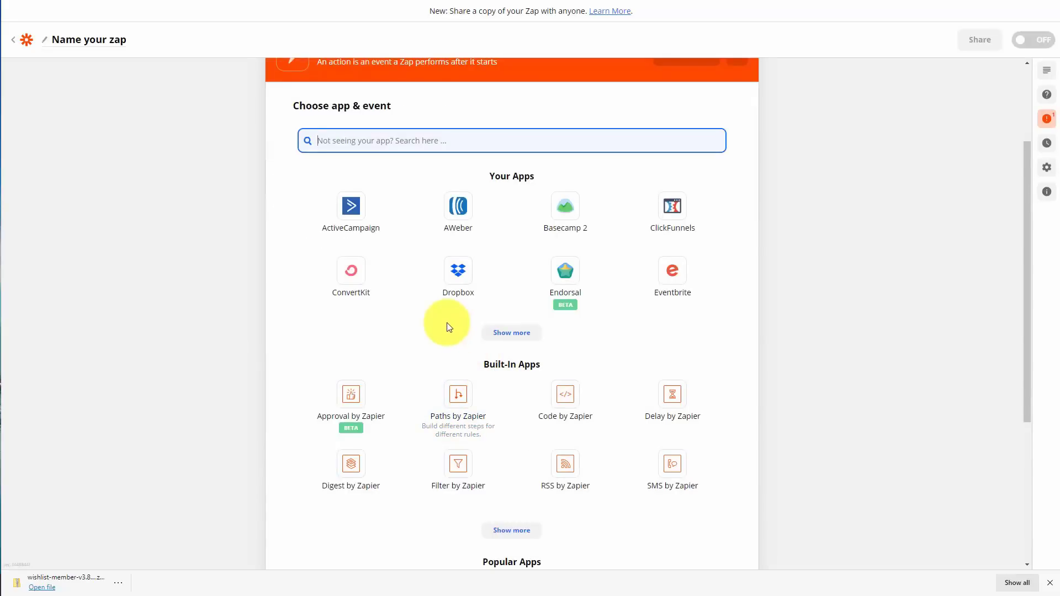
Step: Choose Zoom as the action app with the Create Webinar Registrant event
{"action": "type", "text": "zoom"}
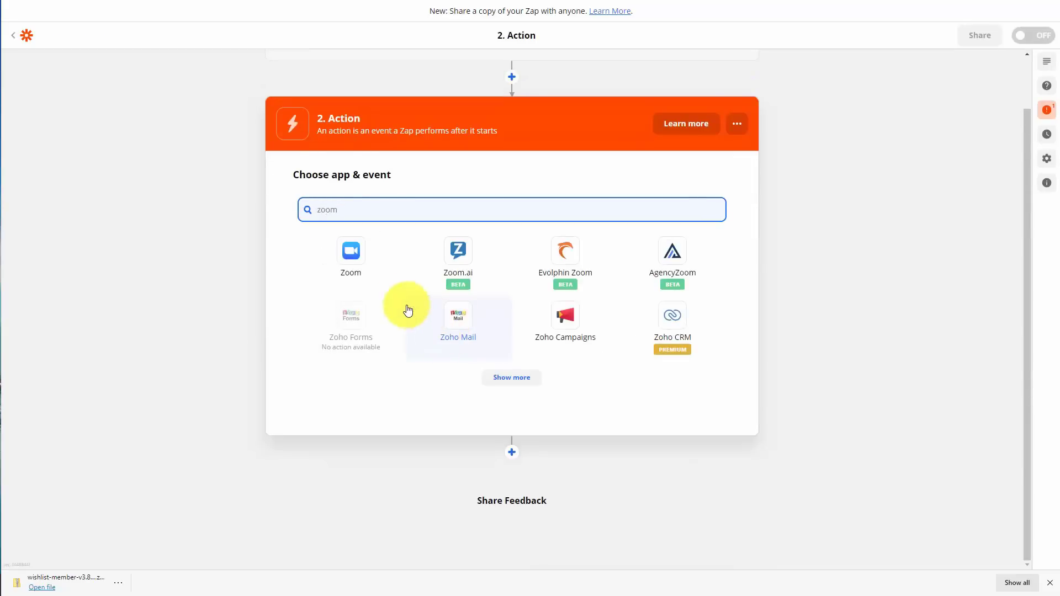
{"action": "left_click", "coordinate": [352, 255]}
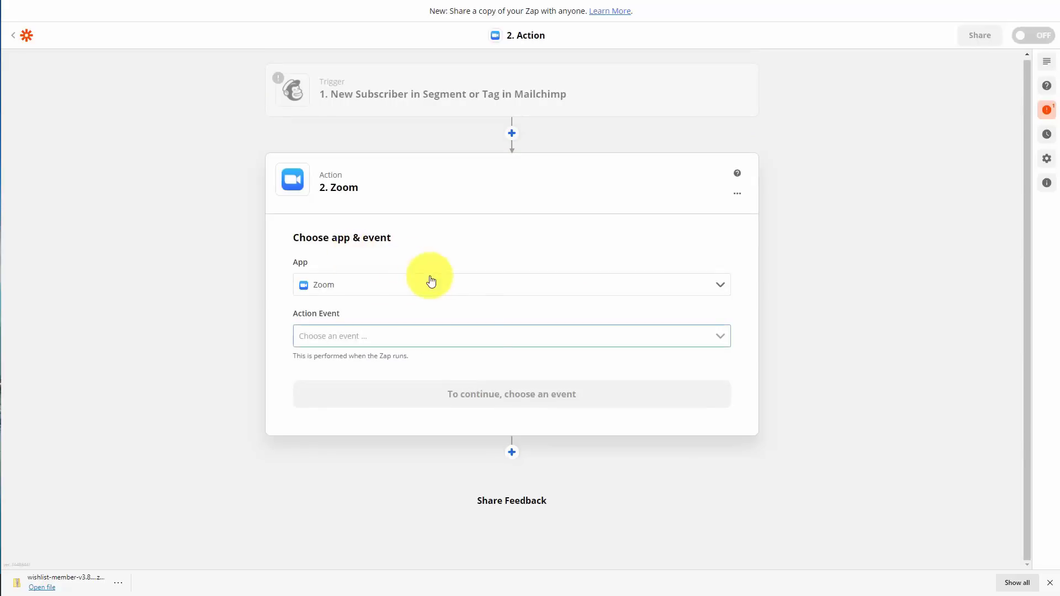
{"action": "left_click", "coordinate": [480, 341]}
{"action": "left_click", "coordinate": [375, 447]}
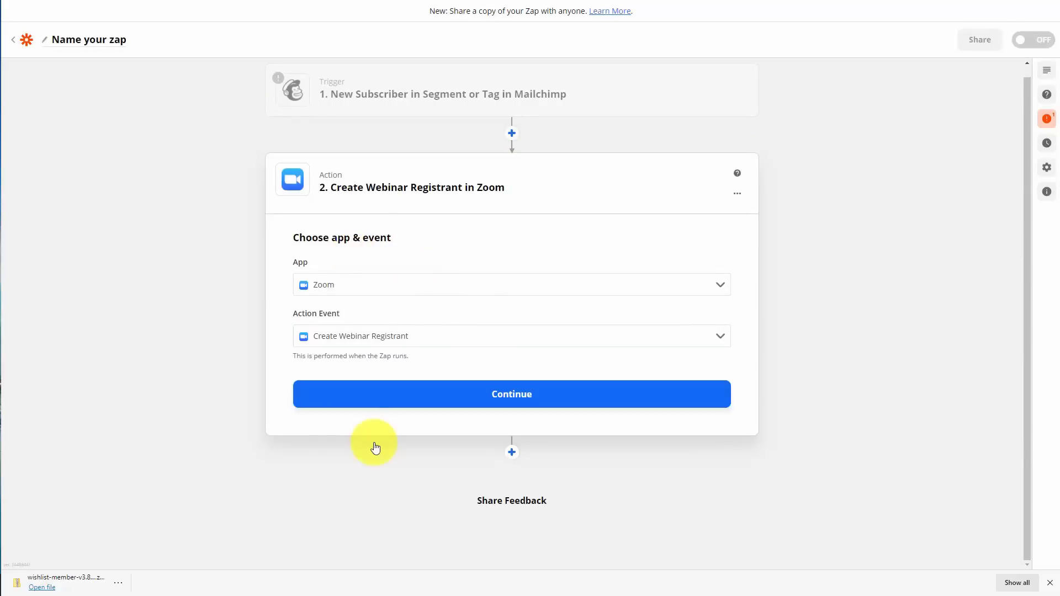
{"action": "left_click", "coordinate": [473, 407]}
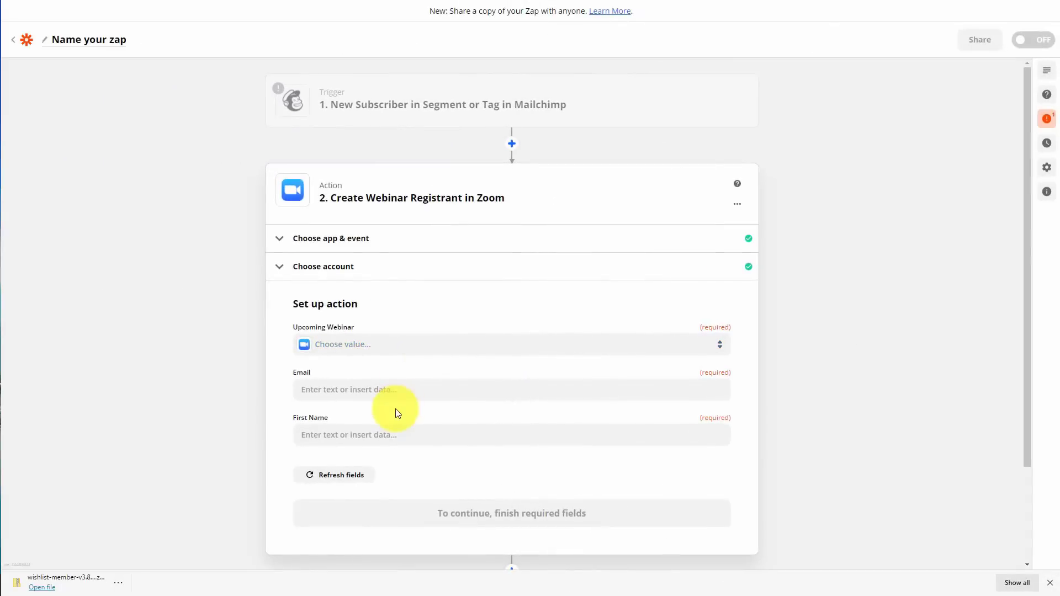
Step: Select the Mailchimp webinar for registration and refresh its fields
{"action": "left_click", "coordinate": [397, 350]}
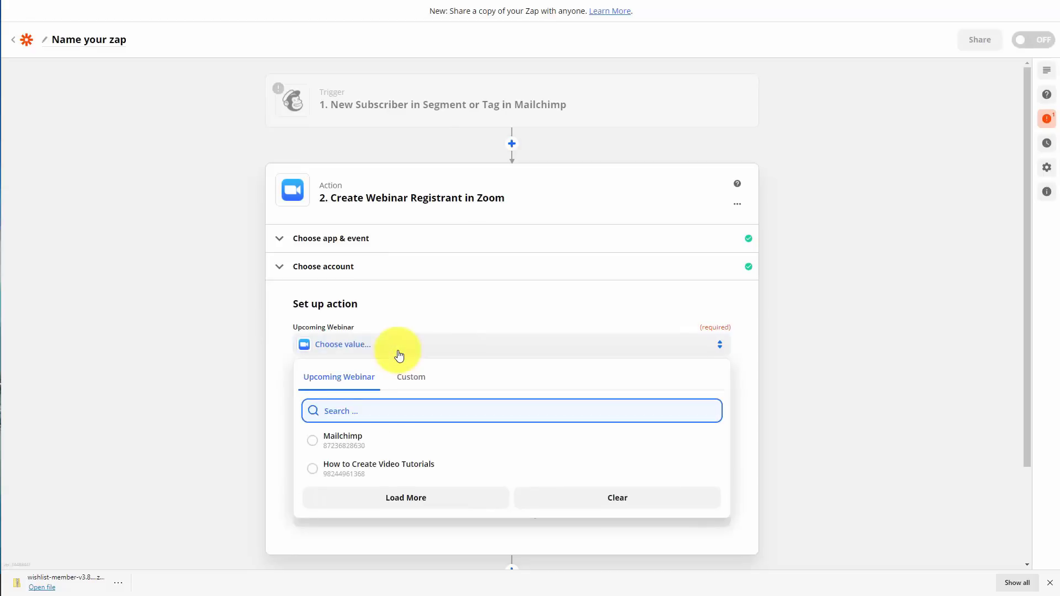
{"action": "left_click", "coordinate": [315, 440]}
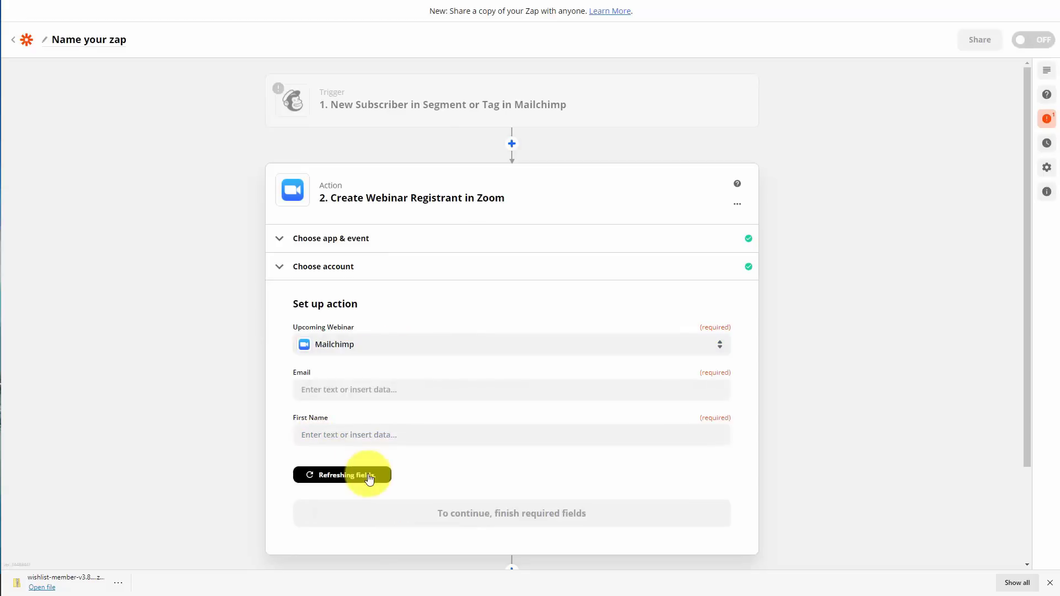
{"action": "left_click", "coordinate": [368, 476]}
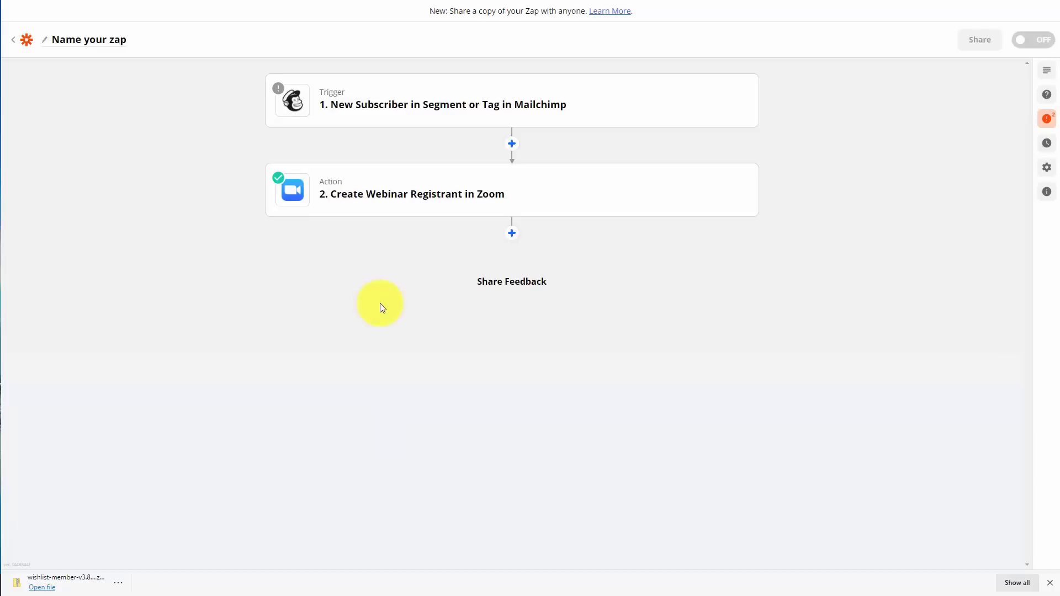
{"action": "key", "text": "ctrl+Tab"}
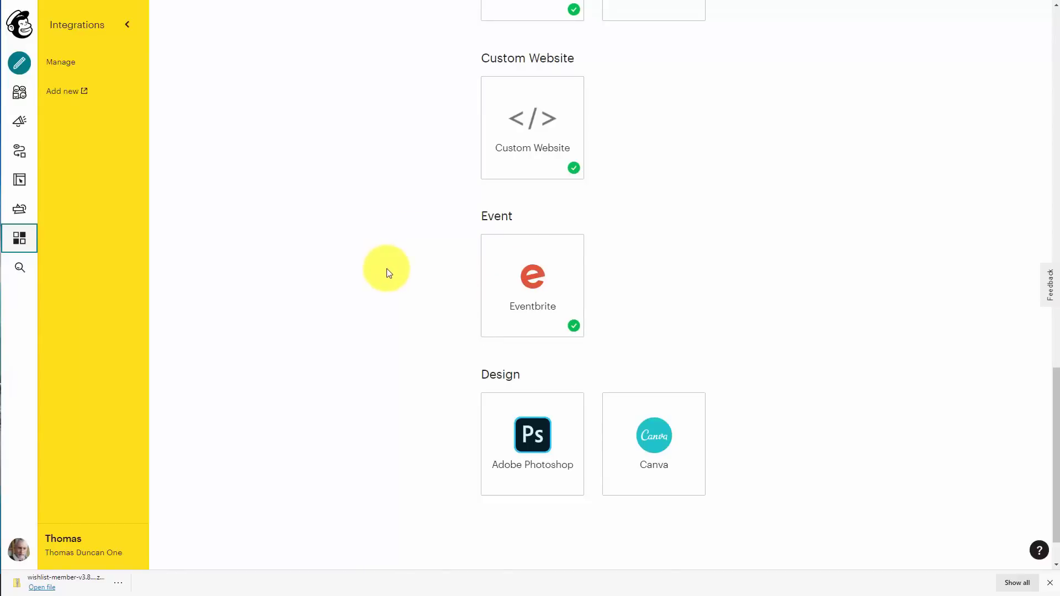
Step: View the Eventbrite integration card on Mailchimp's Integrations page
{"action": "left_click", "coordinate": [551, 311]}
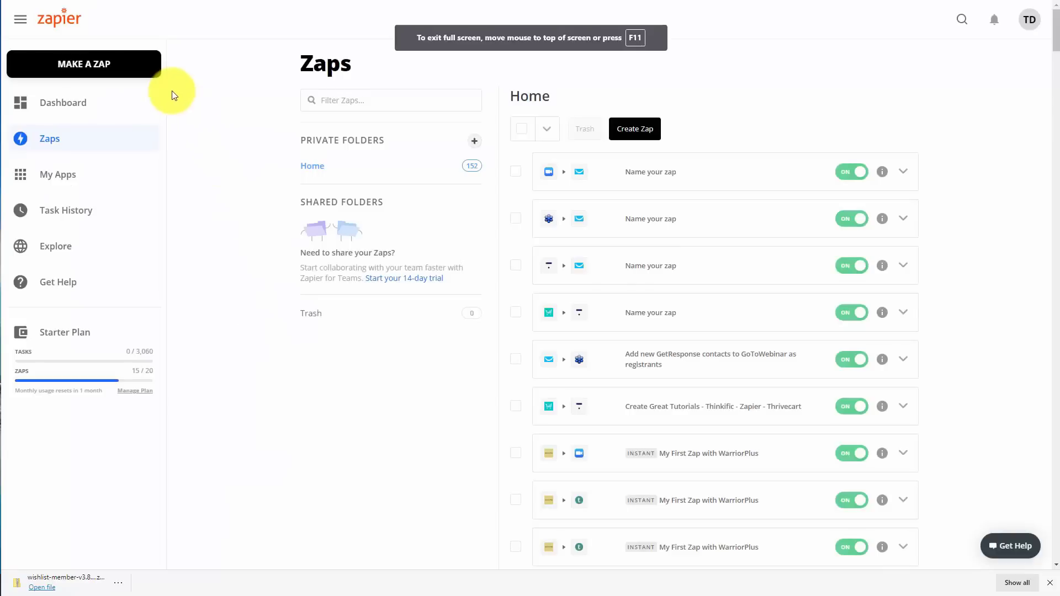
Step: Start another Zap with Eventbrite's New Attendee Registered trigger and authorize an Eventbrite account
{"action": "left_click", "coordinate": [96, 66]}
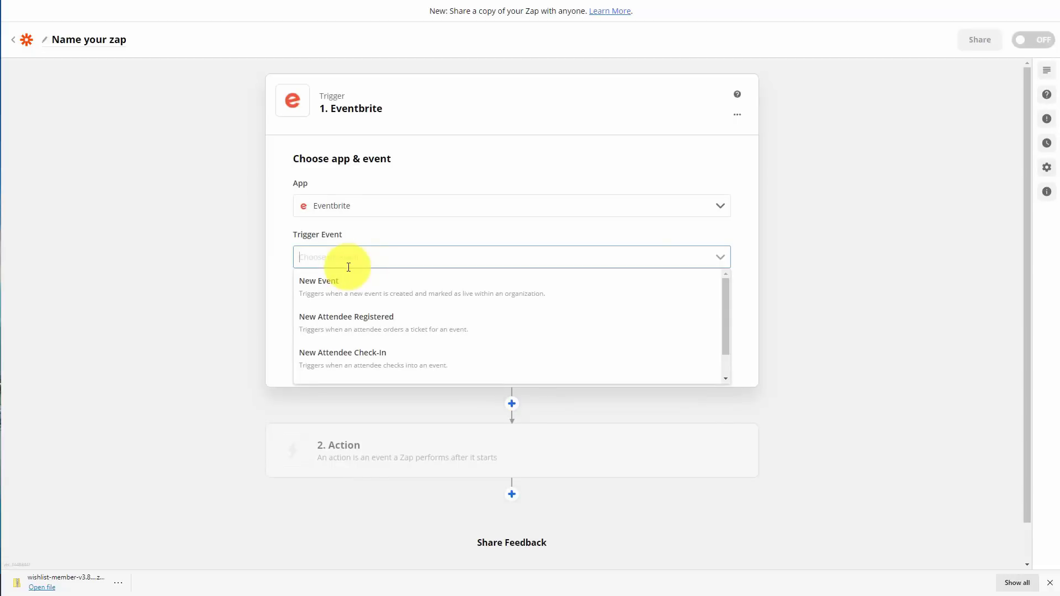
{"action": "left_click", "coordinate": [347, 323]}
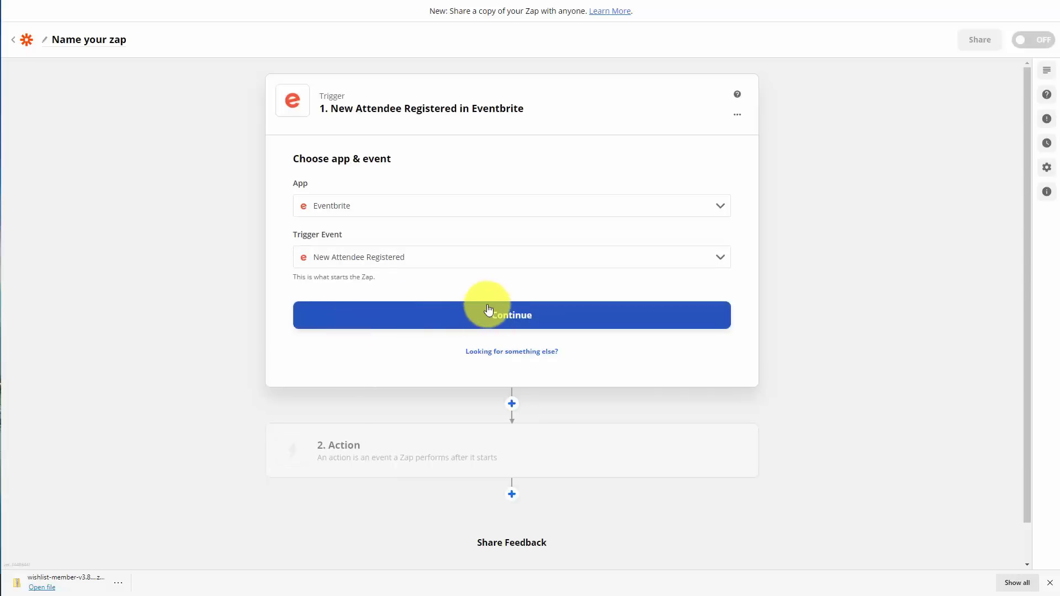
{"action": "left_click", "coordinate": [503, 315]}
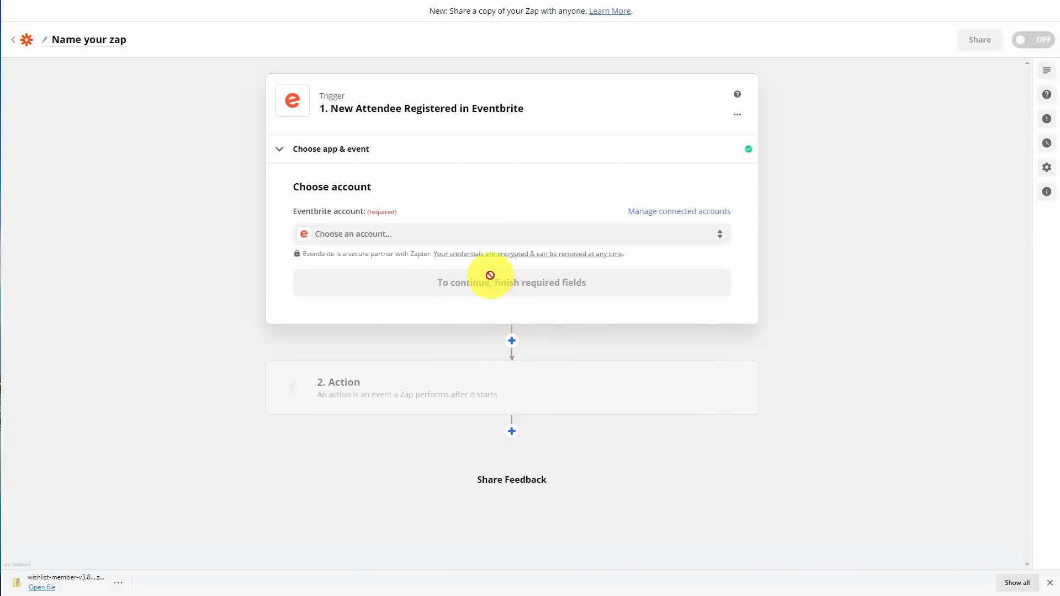
{"action": "left_click", "coordinate": [440, 238]}
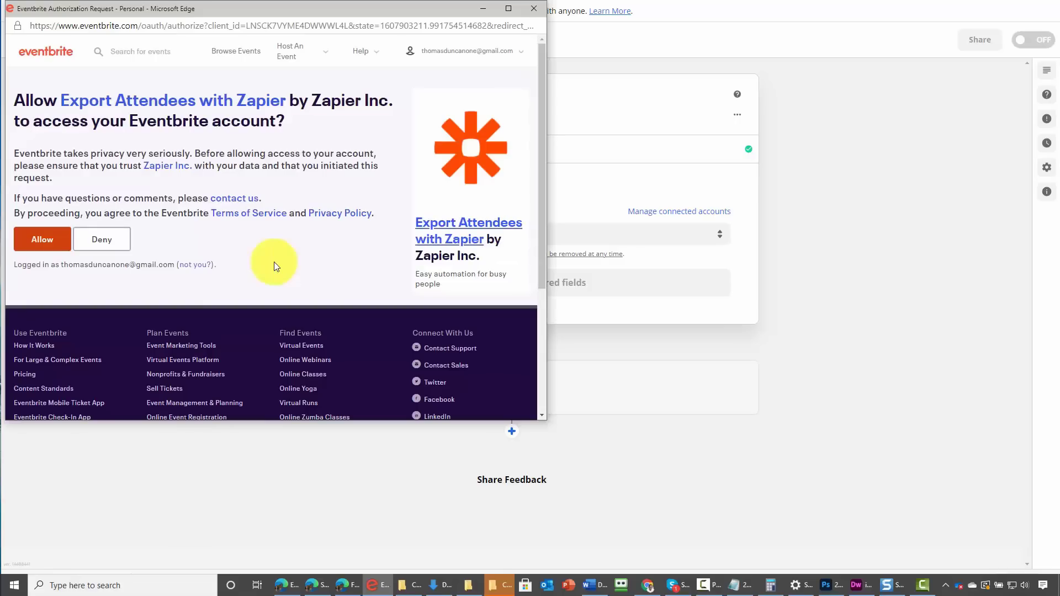
{"action": "left_click", "coordinate": [45, 239]}
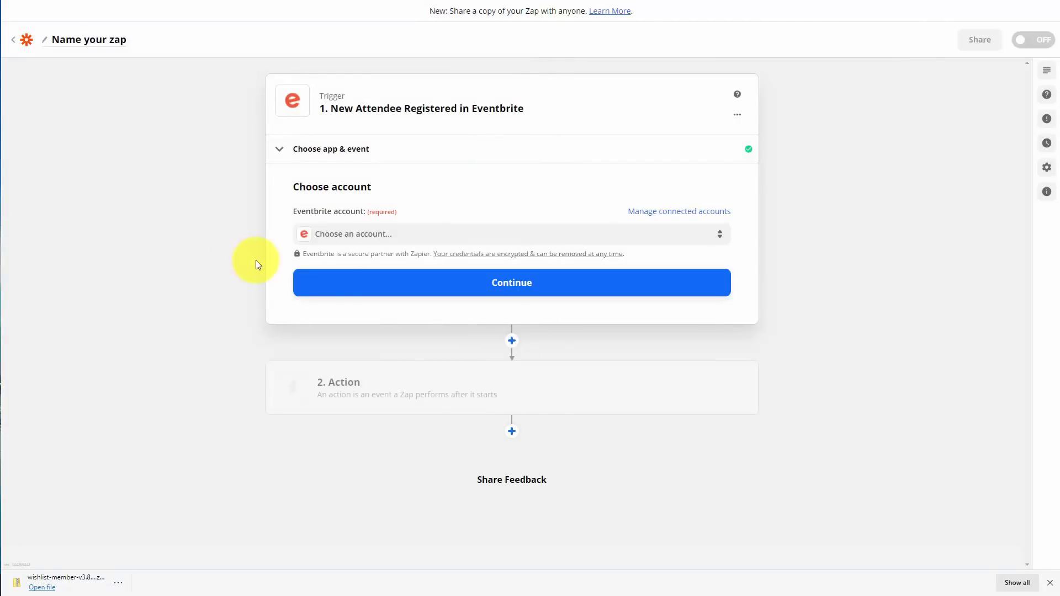
Step: Use the newest Eventbrite account, its organization, and the Video Tutorials Live Workshop event
{"action": "left_click", "coordinate": [447, 236]}
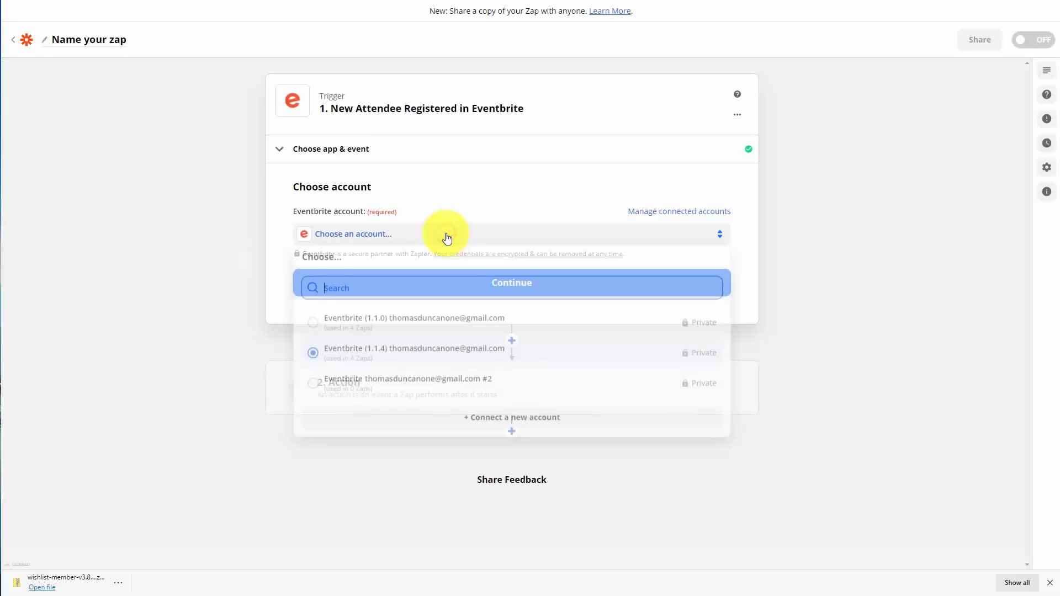
{"action": "left_click", "coordinate": [312, 386]}
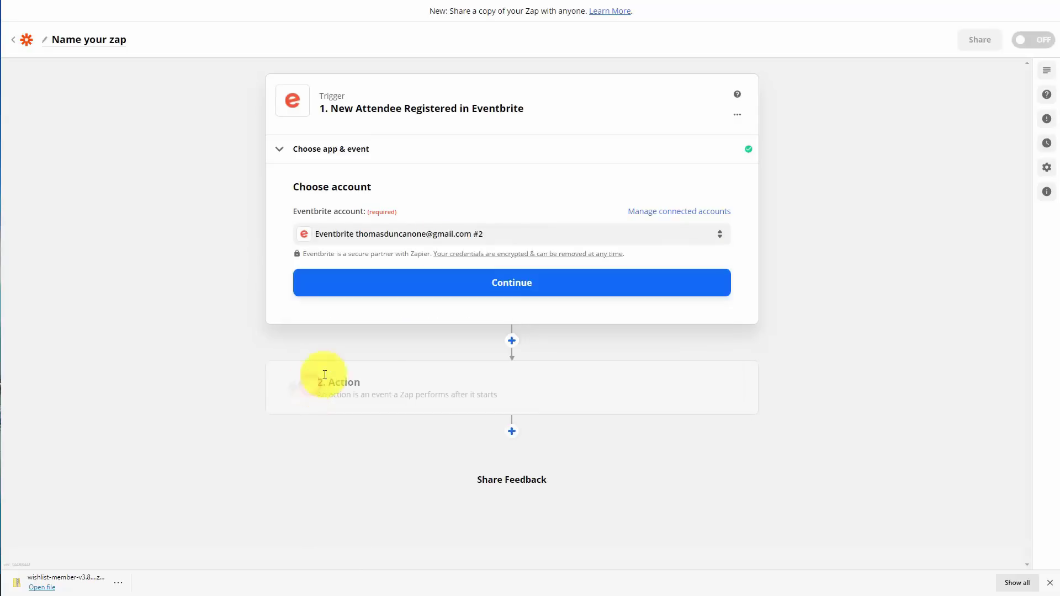
{"action": "left_click", "coordinate": [523, 286]}
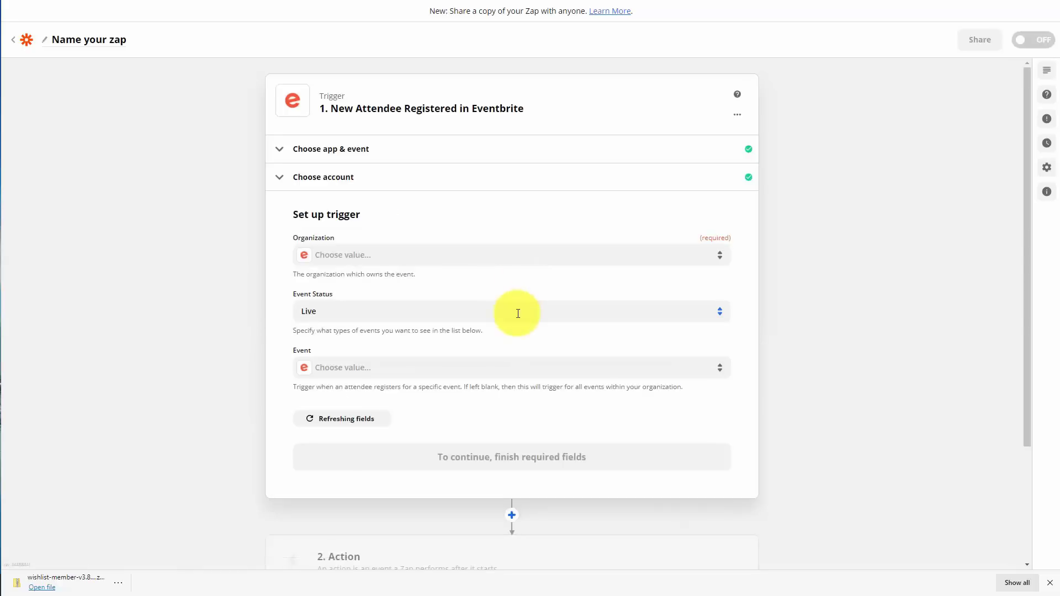
{"action": "left_click", "coordinate": [489, 259]}
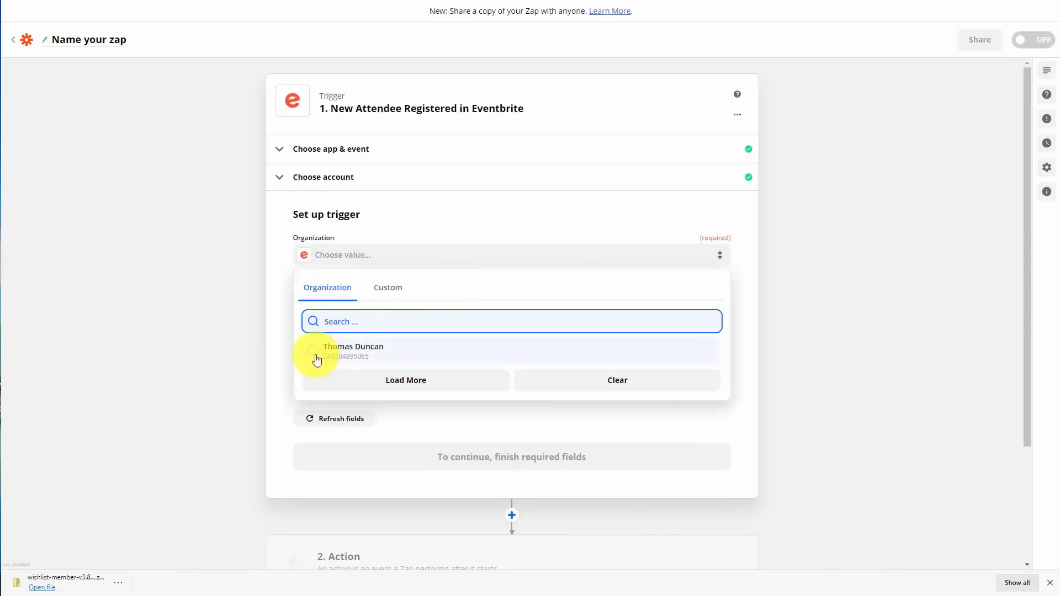
{"action": "left_click", "coordinate": [313, 355]}
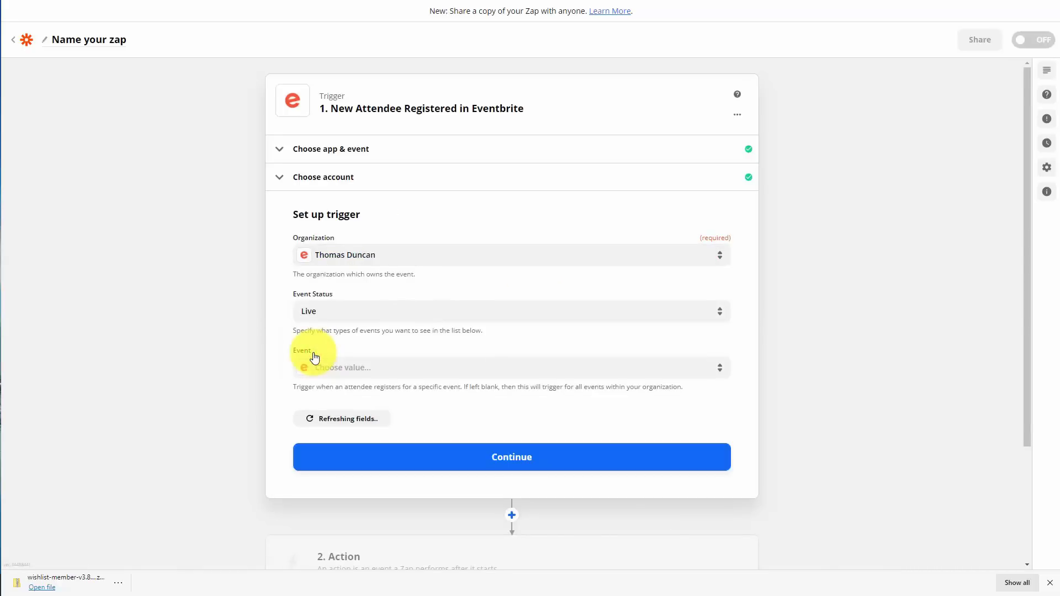
{"action": "left_click", "coordinate": [553, 378]}
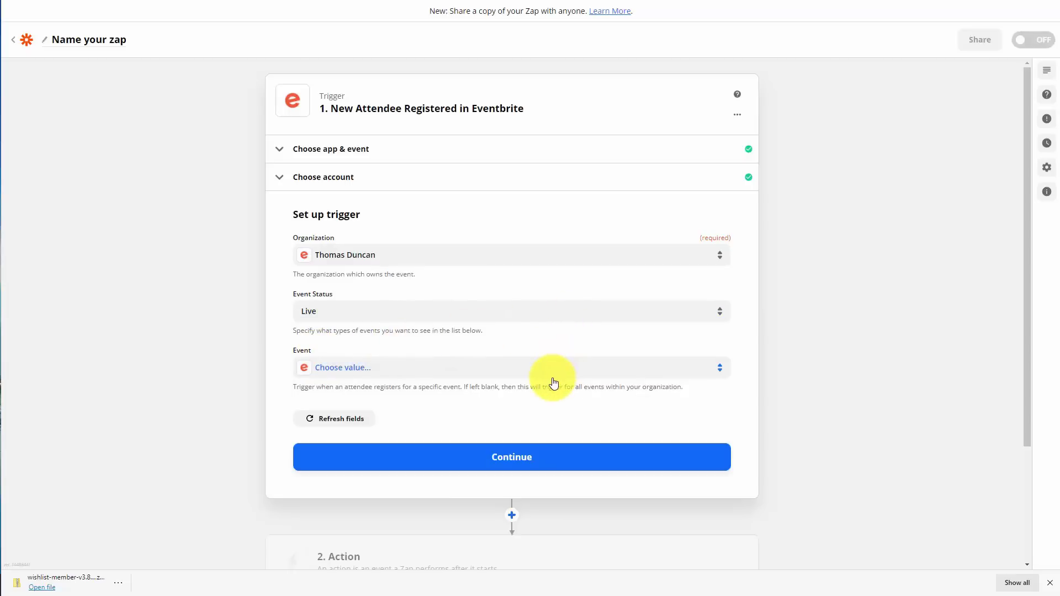
{"action": "left_click", "coordinate": [553, 381]}
{"action": "left_click", "coordinate": [515, 304]}
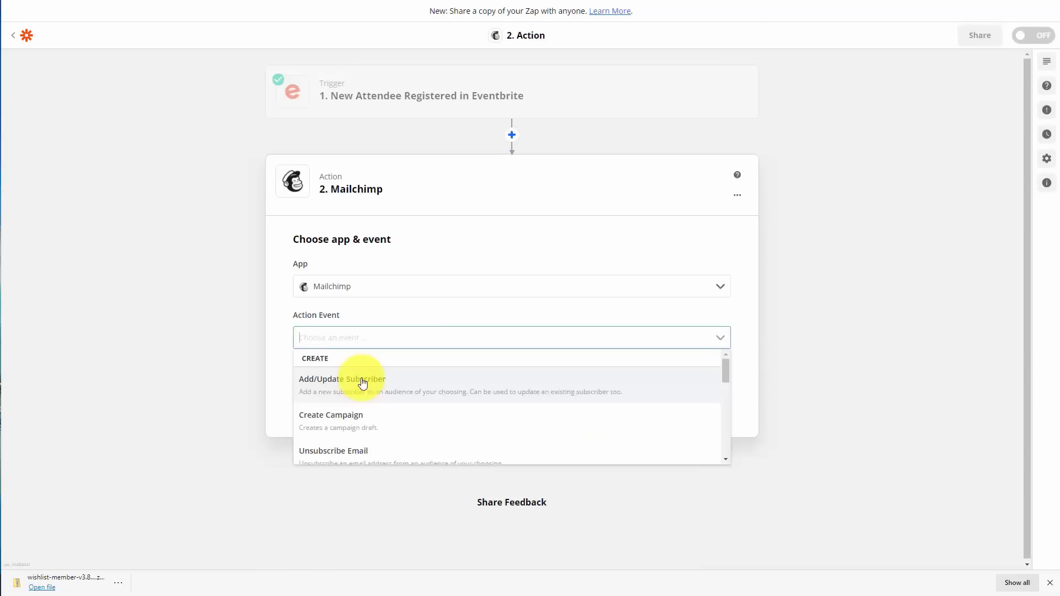
Step: Set Mailchimp Add/Update Subscriber to the Video Tutorials audience with tag eventfortutorials
{"action": "left_click", "coordinate": [358, 379]}
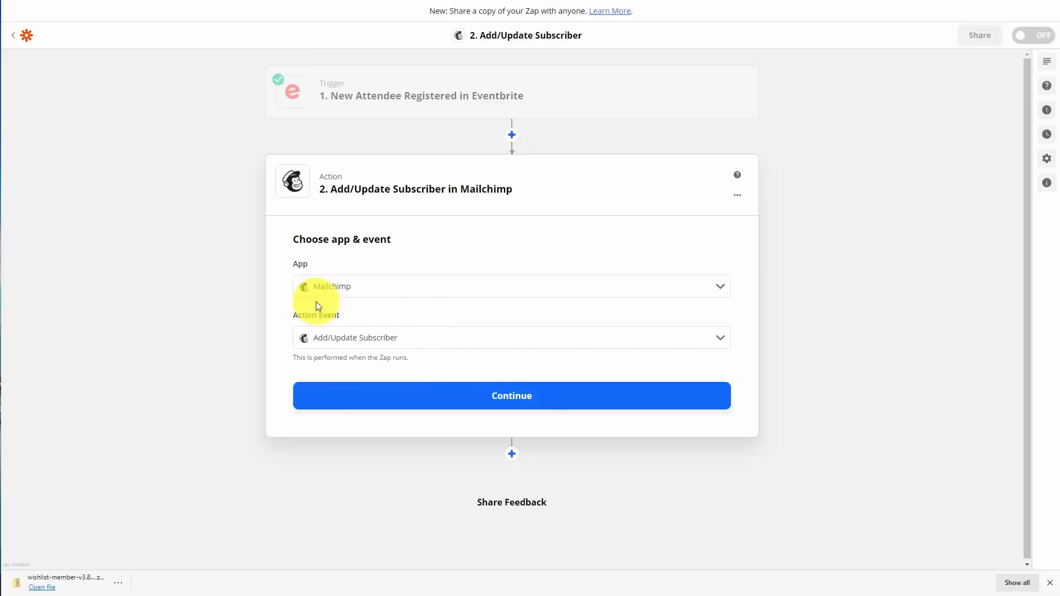
{"action": "left_click", "coordinate": [533, 402]}
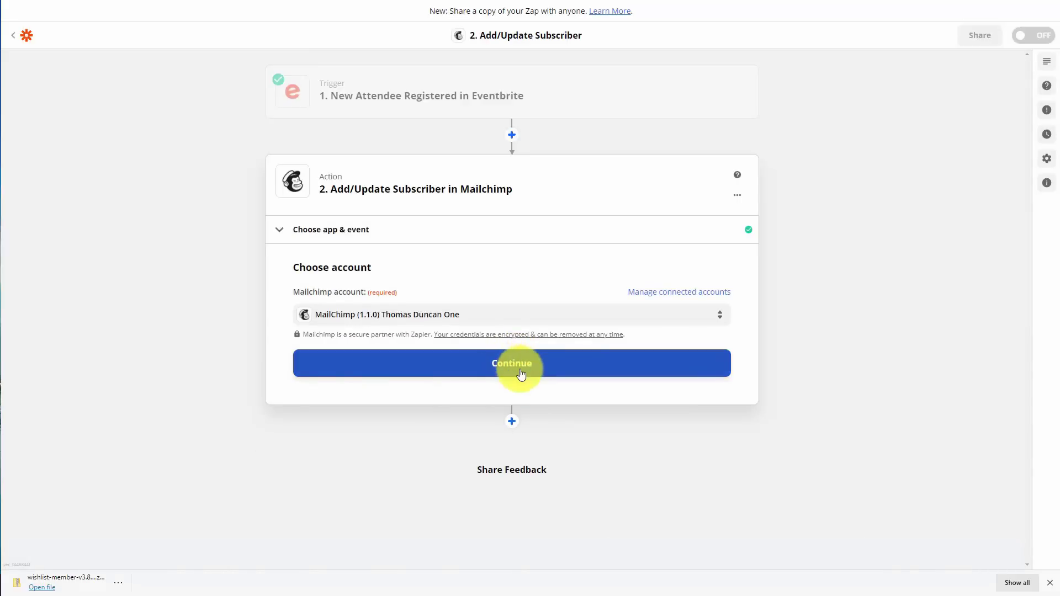
{"action": "left_click", "coordinate": [520, 374]}
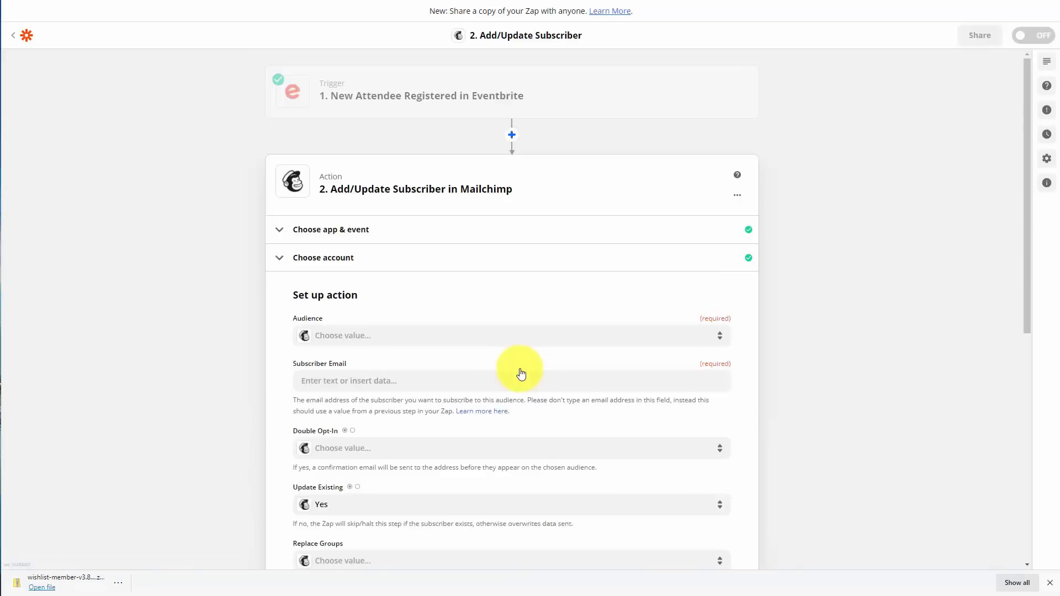
{"action": "left_click", "coordinate": [516, 335]}
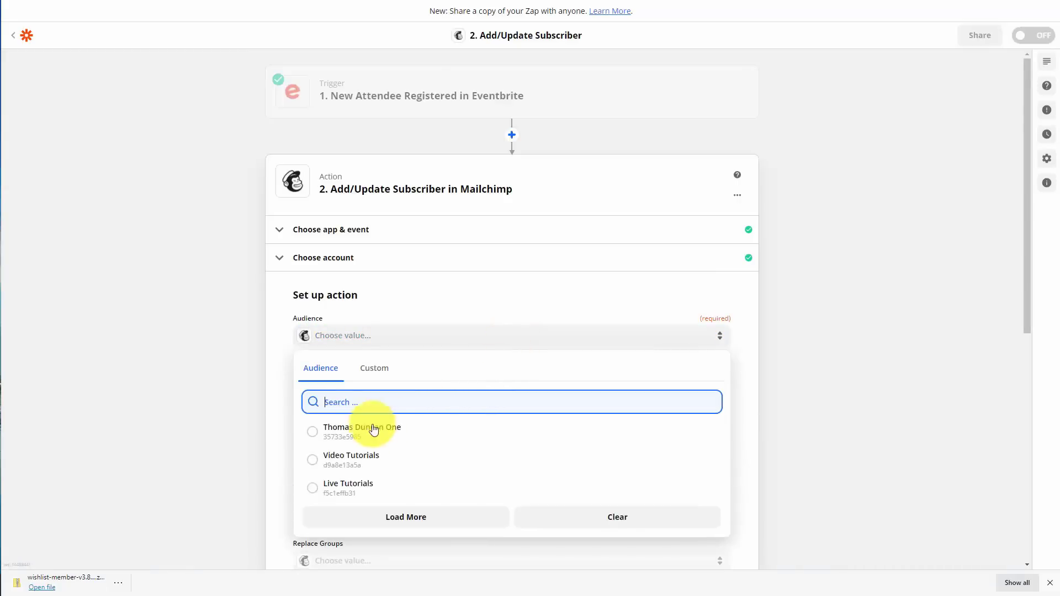
{"action": "left_click", "coordinate": [310, 458]}
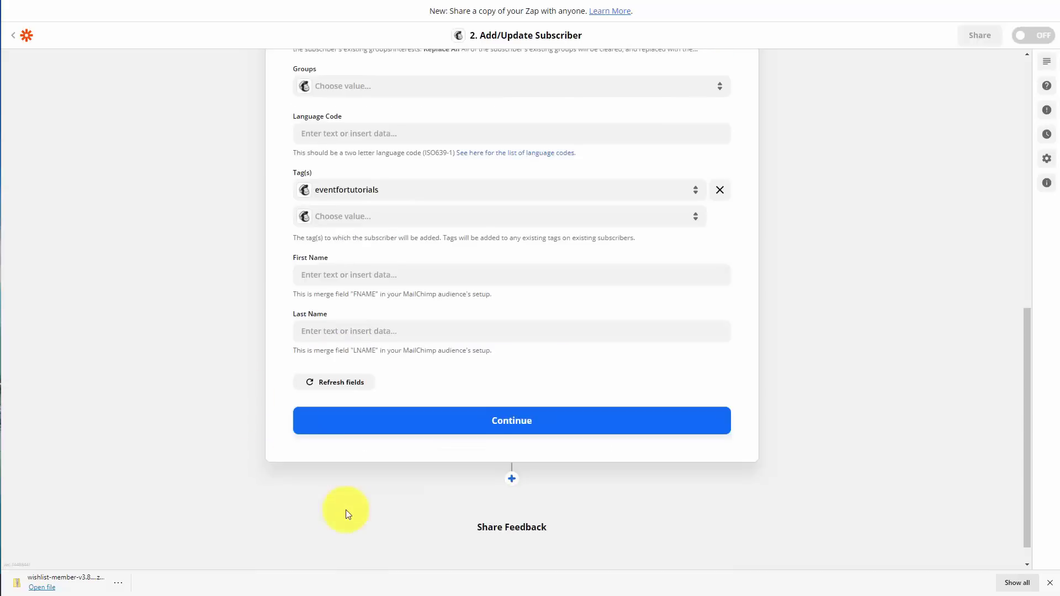
{"action": "left_click", "coordinate": [378, 419]}
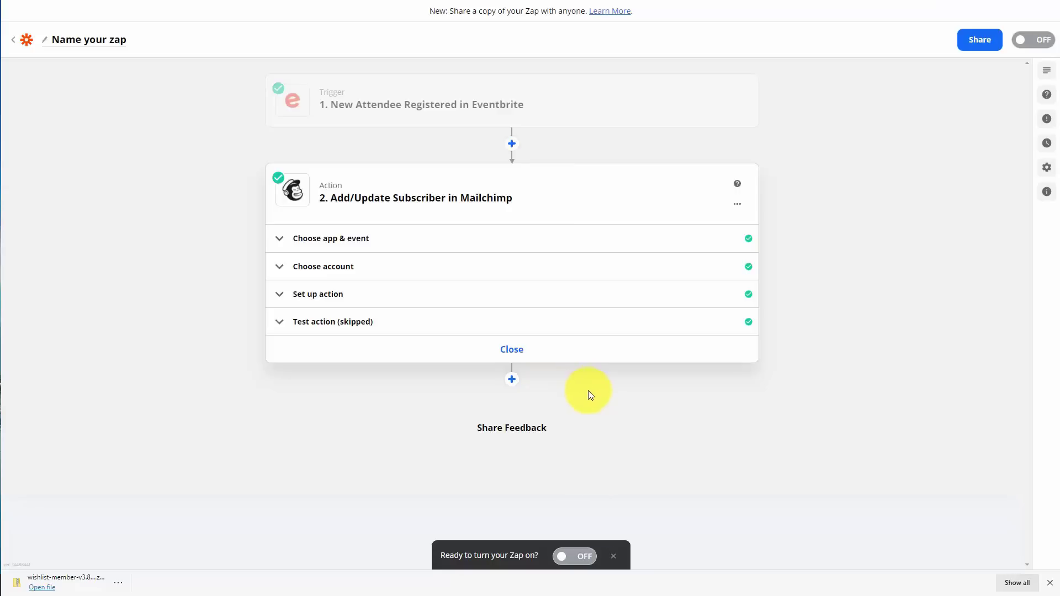
{"action": "left_click", "coordinate": [511, 381]}
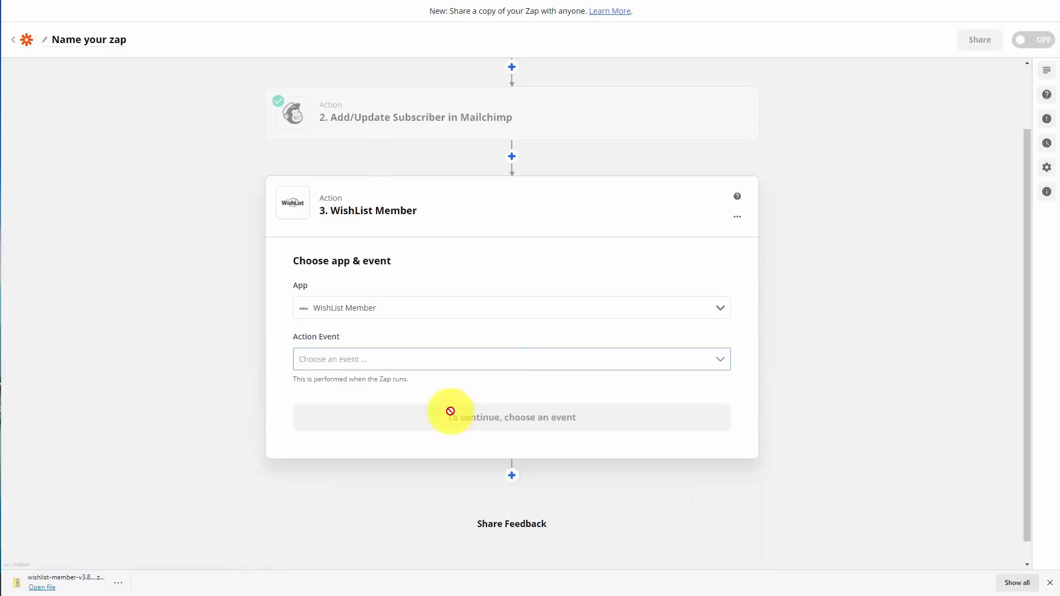
Step: Configure WishList Member Add Member to Level with the Mailchimp email and level Video Tutorials
{"action": "left_click", "coordinate": [506, 358]}
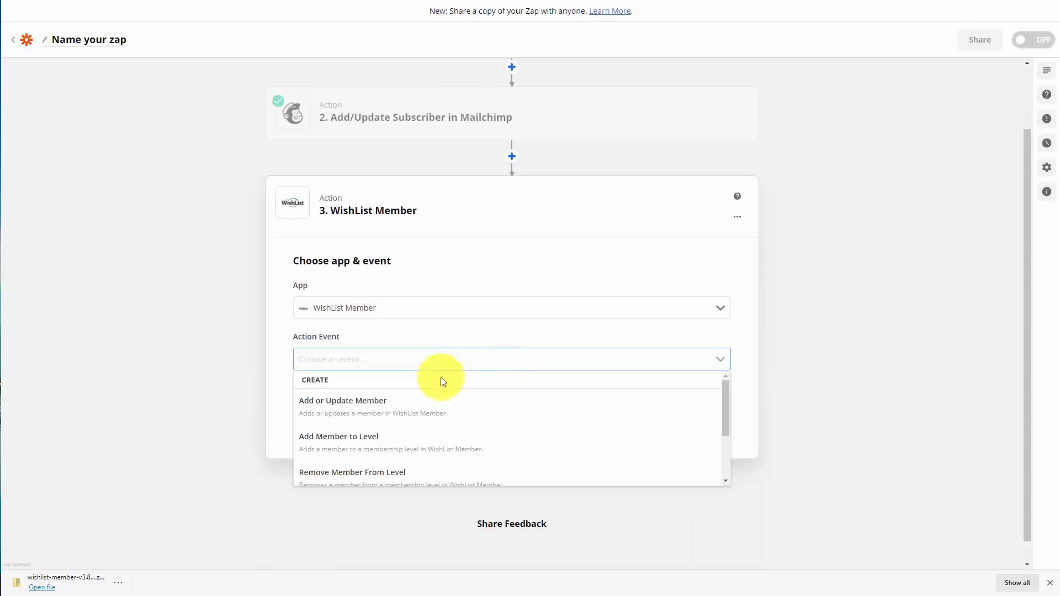
{"action": "left_click", "coordinate": [369, 435]}
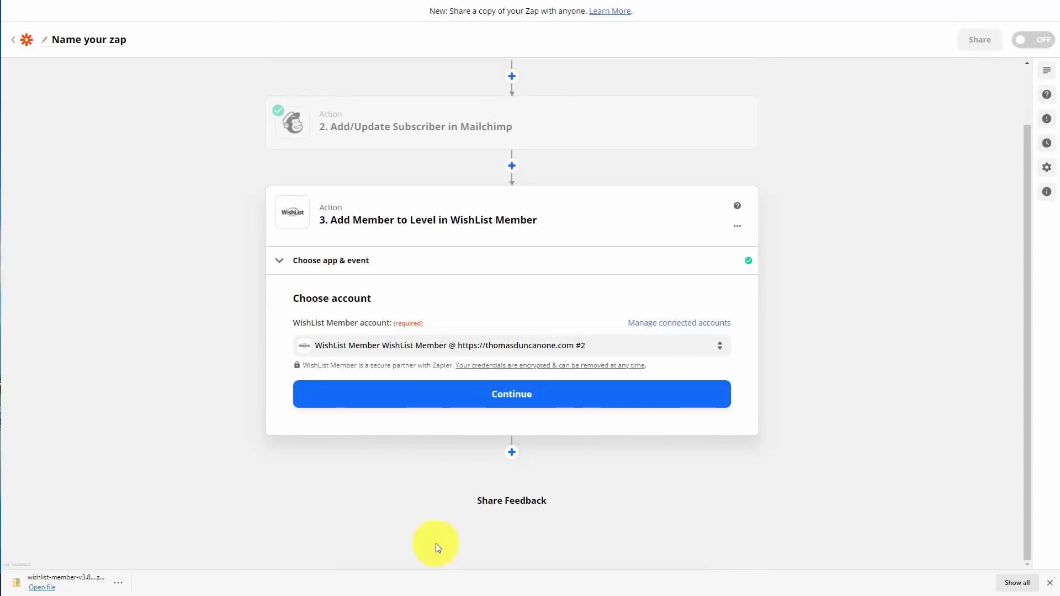
{"action": "left_click", "coordinate": [511, 396]}
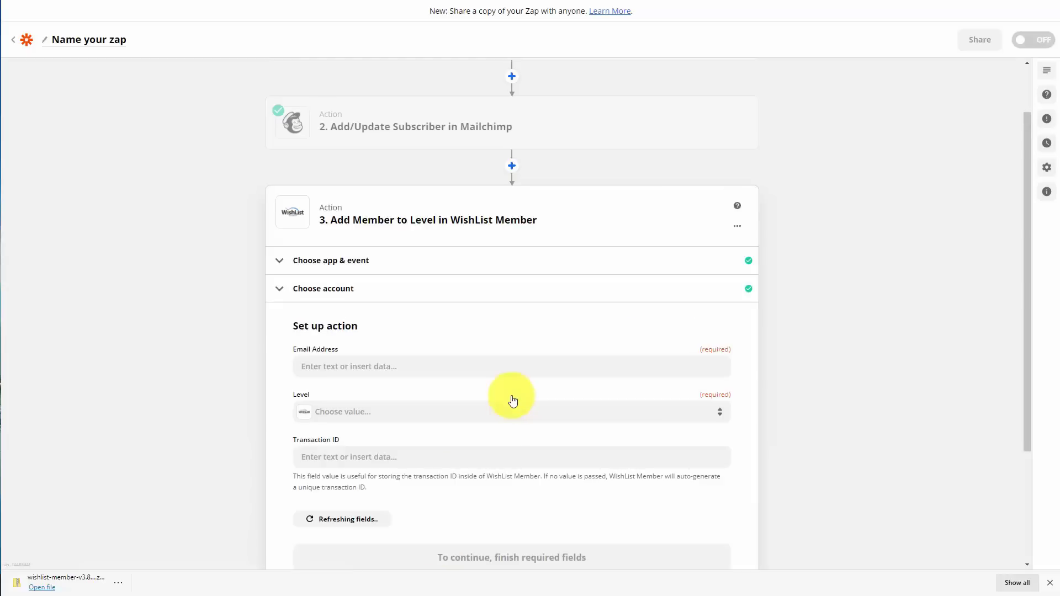
{"action": "left_click", "coordinate": [396, 362]}
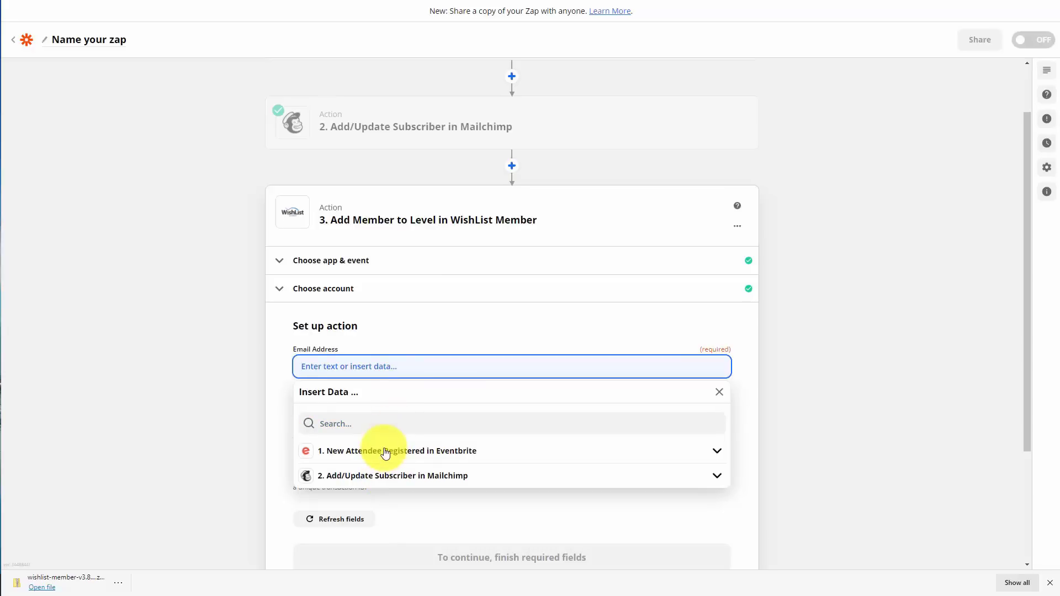
{"action": "left_click", "coordinate": [390, 478]}
{"action": "left_click", "coordinate": [343, 497]}
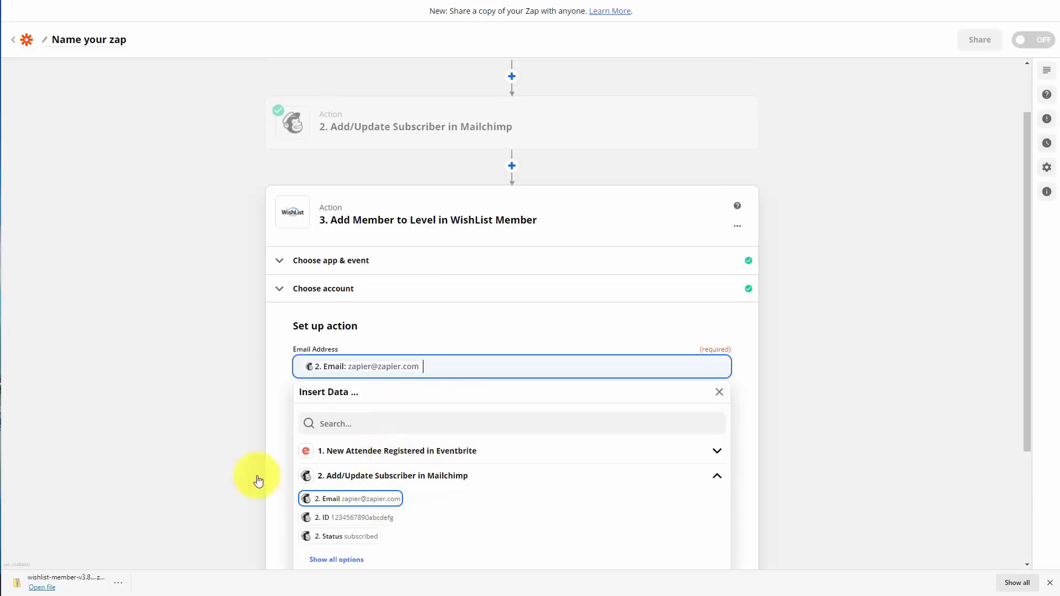
{"action": "left_click", "coordinate": [187, 456]}
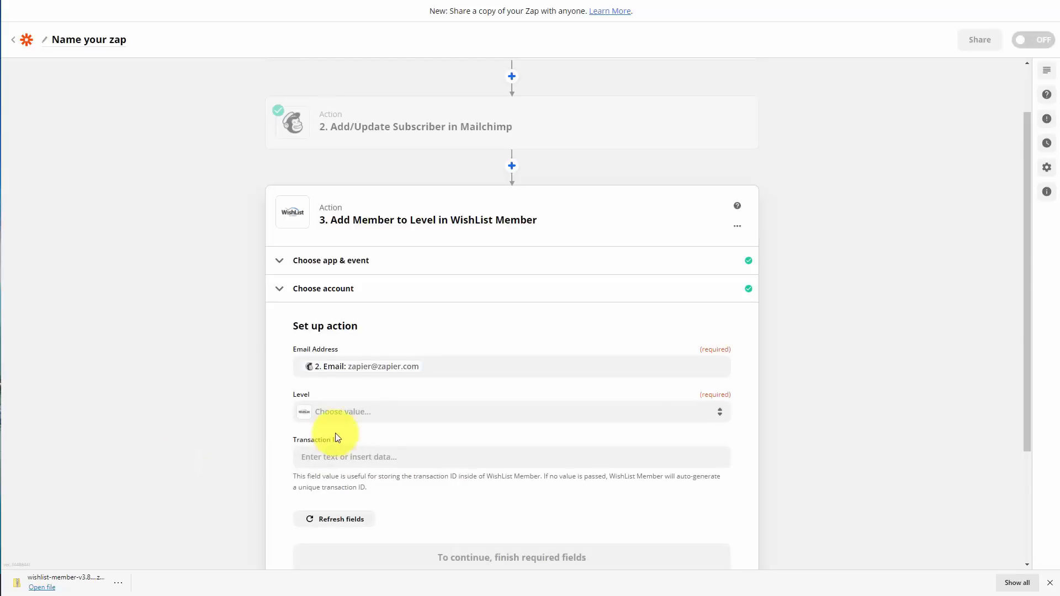
{"action": "left_click", "coordinate": [360, 414]}
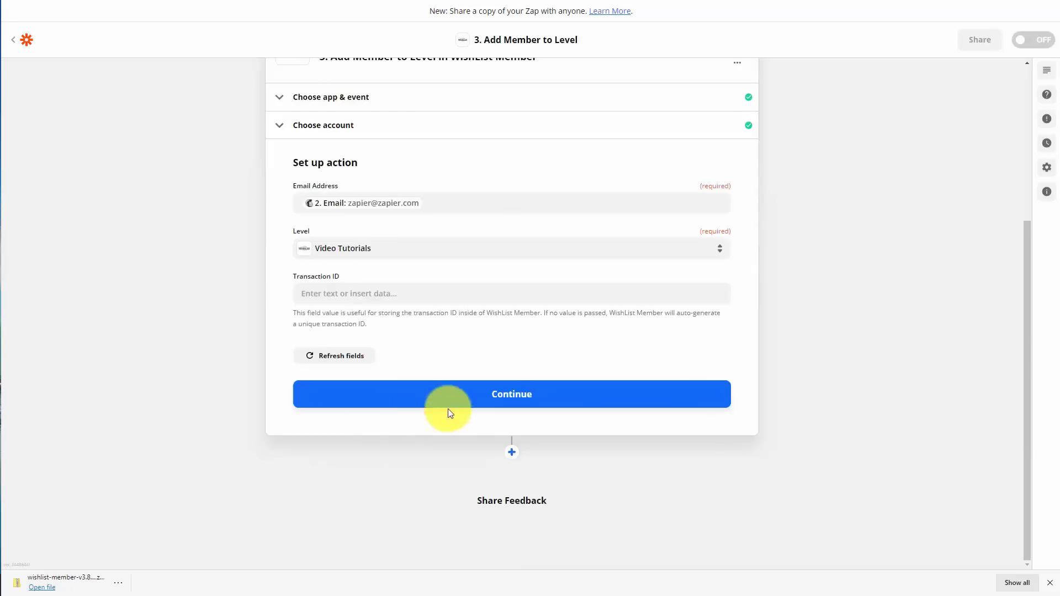
{"action": "left_click", "coordinate": [504, 395]}
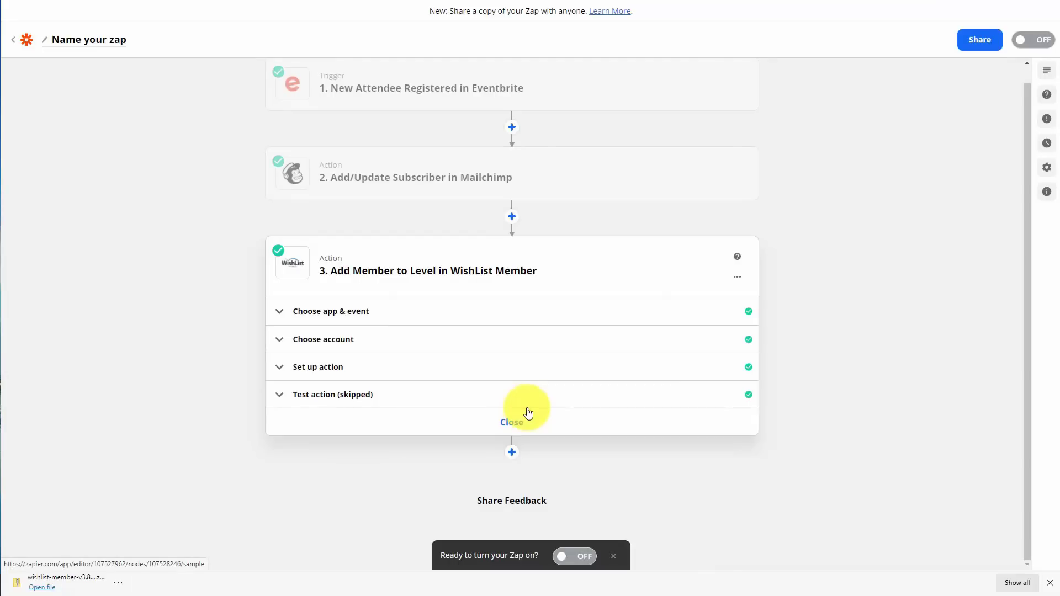
Step: Add step 4 registering attendees for Mailchimp Video Tutorials with Eventbrite name and email
{"action": "left_click", "coordinate": [512, 453]}
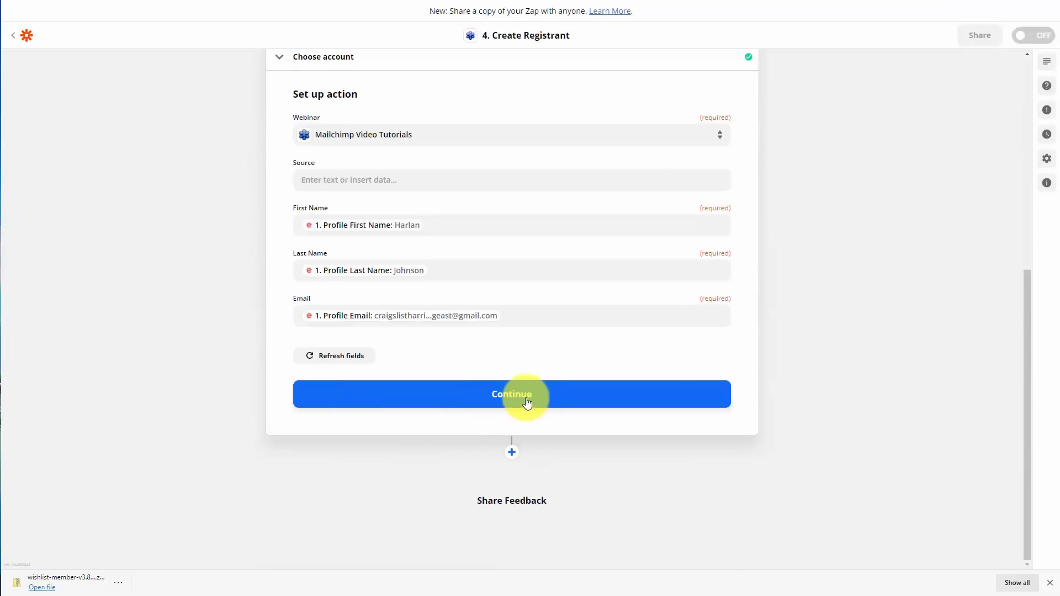
{"action": "left_click", "coordinate": [526, 397]}
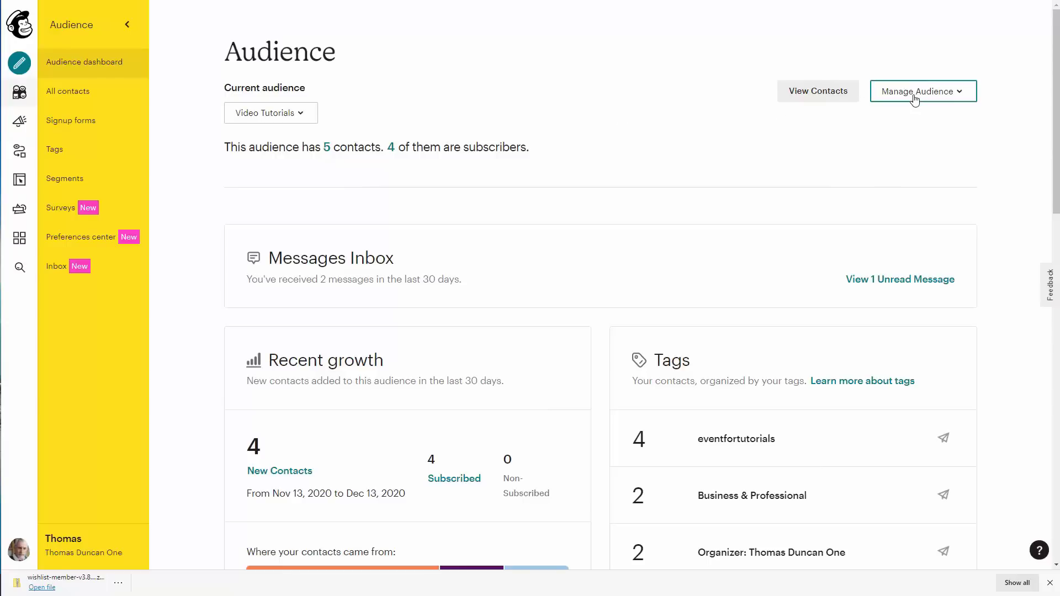
Step: Review Video Tutorials' Audience name and defaults settings, then go to Signup forms
{"action": "left_click", "coordinate": [914, 98]}
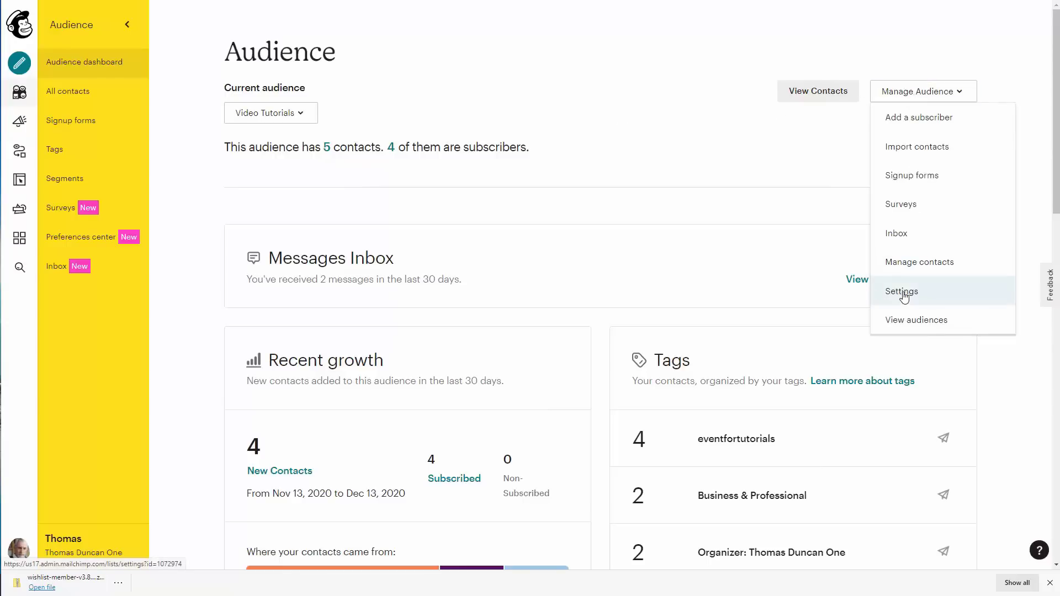
{"action": "left_click", "coordinate": [904, 293]}
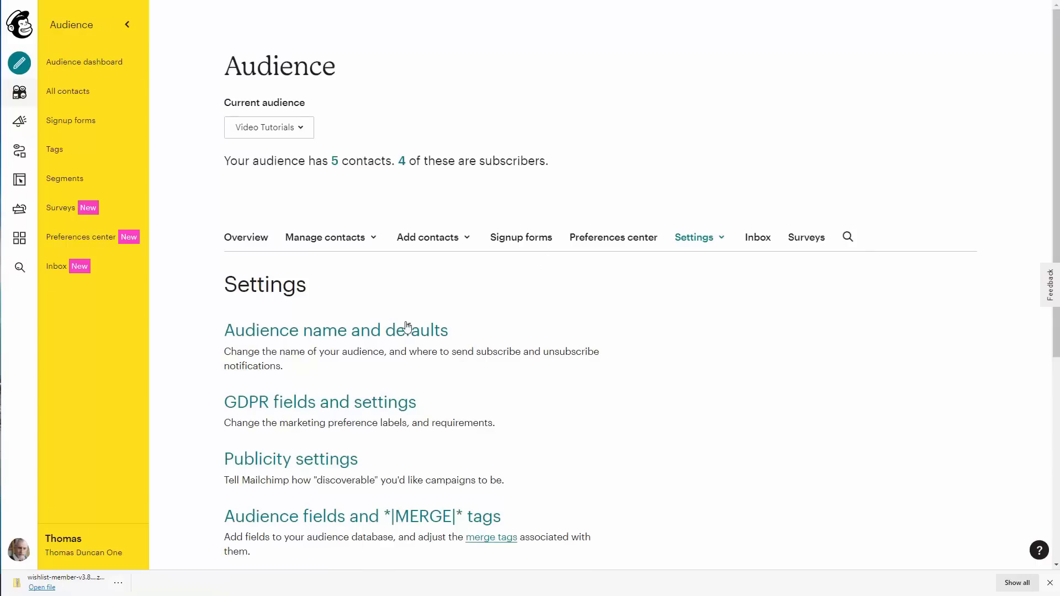
{"action": "left_click", "coordinate": [403, 333]}
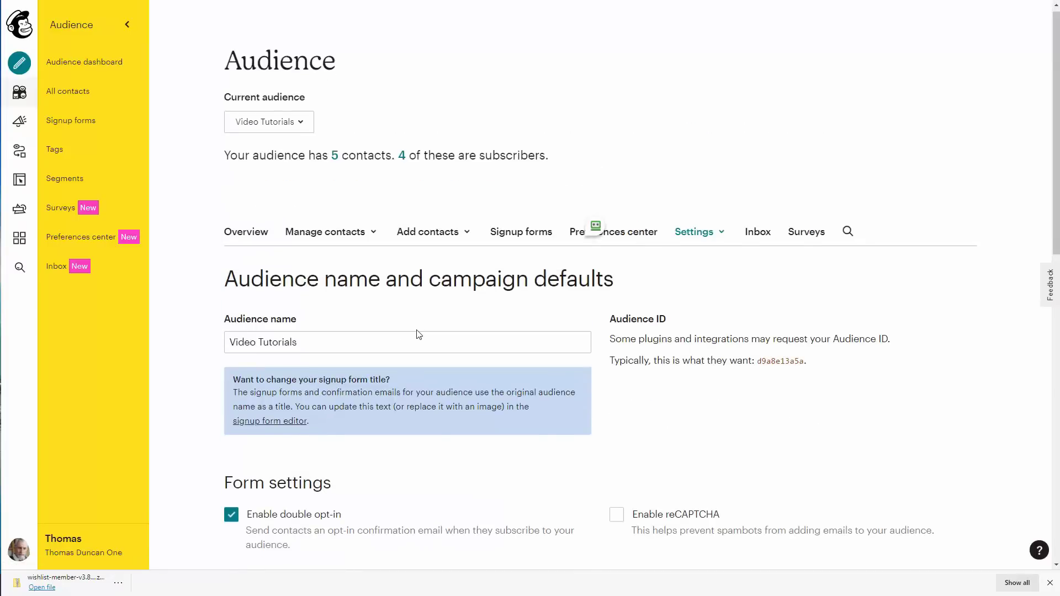
{"action": "scroll", "coordinate": [418, 334], "scroll_direction": "down", "scroll_amount": 5}
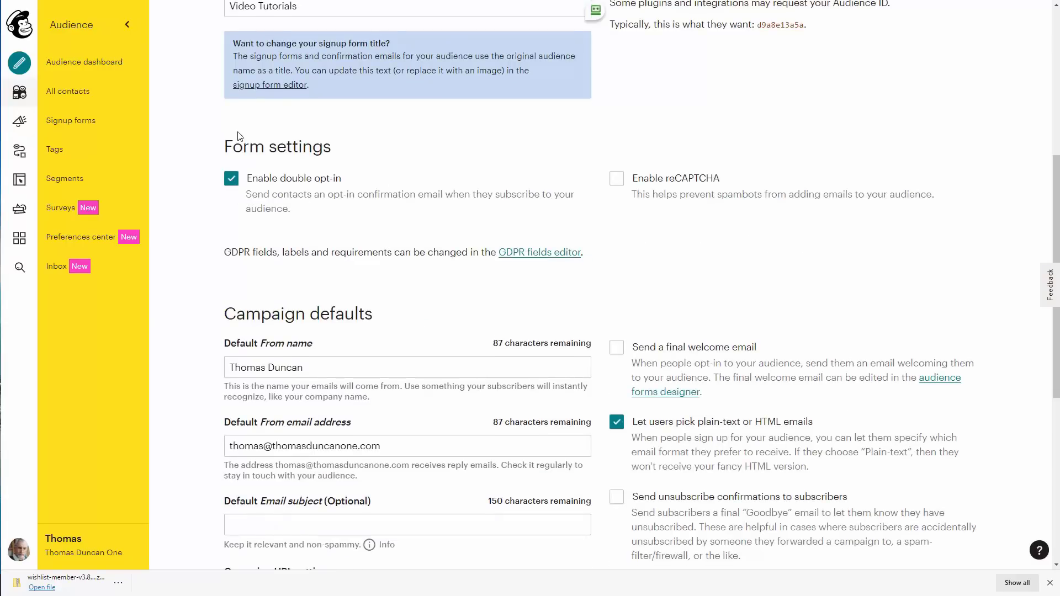
{"action": "scroll", "coordinate": [299, 251], "scroll_direction": "up", "scroll_amount": 2}
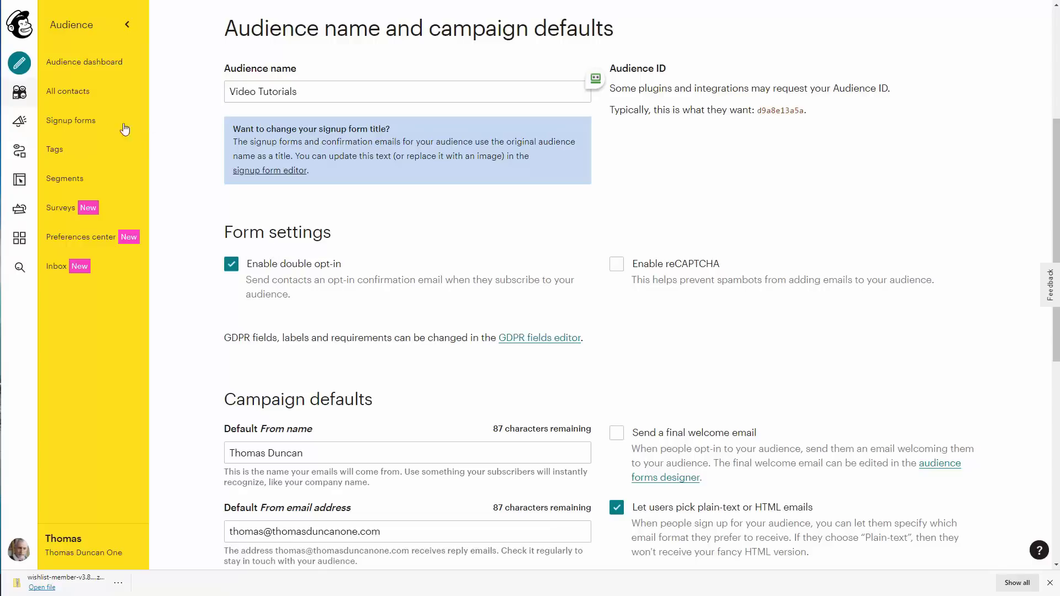
{"action": "left_click", "coordinate": [92, 123]}
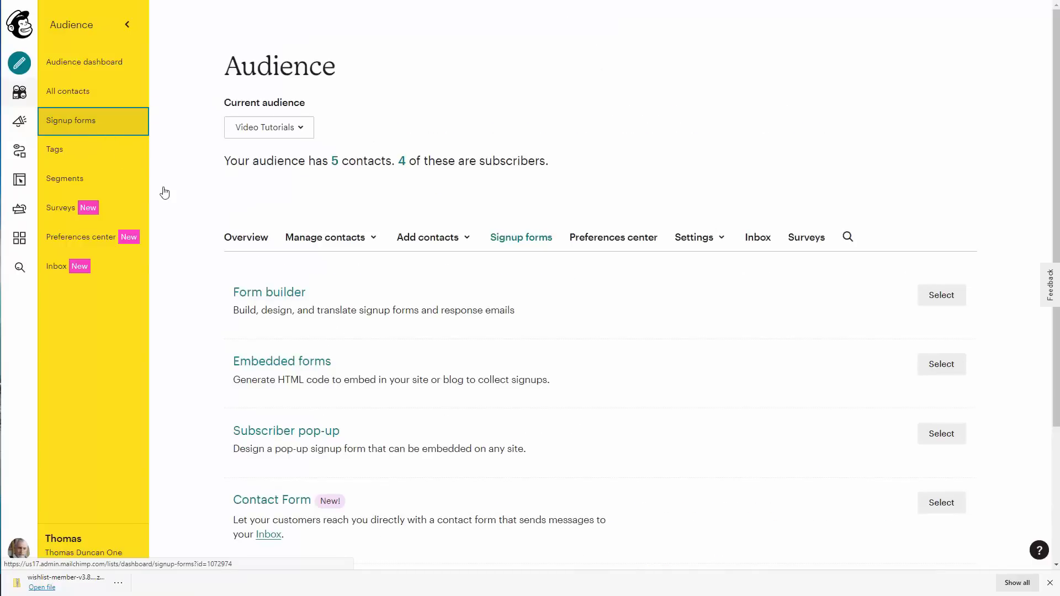
Step: Show the Confirmation thank you page in Form builder and scroll through it
{"action": "left_click", "coordinate": [270, 293]}
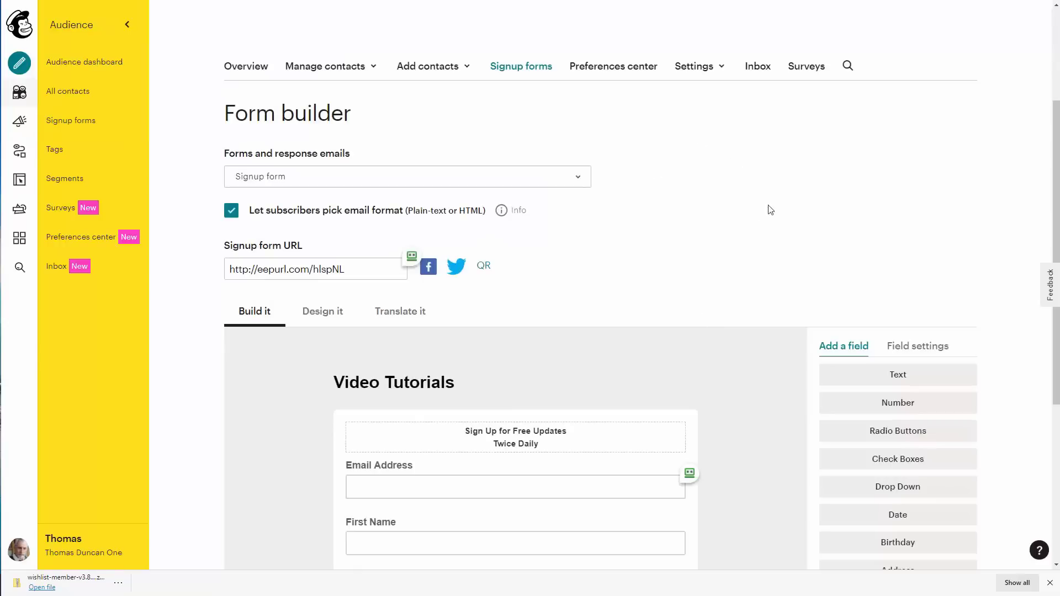
{"action": "left_click", "coordinate": [578, 178]}
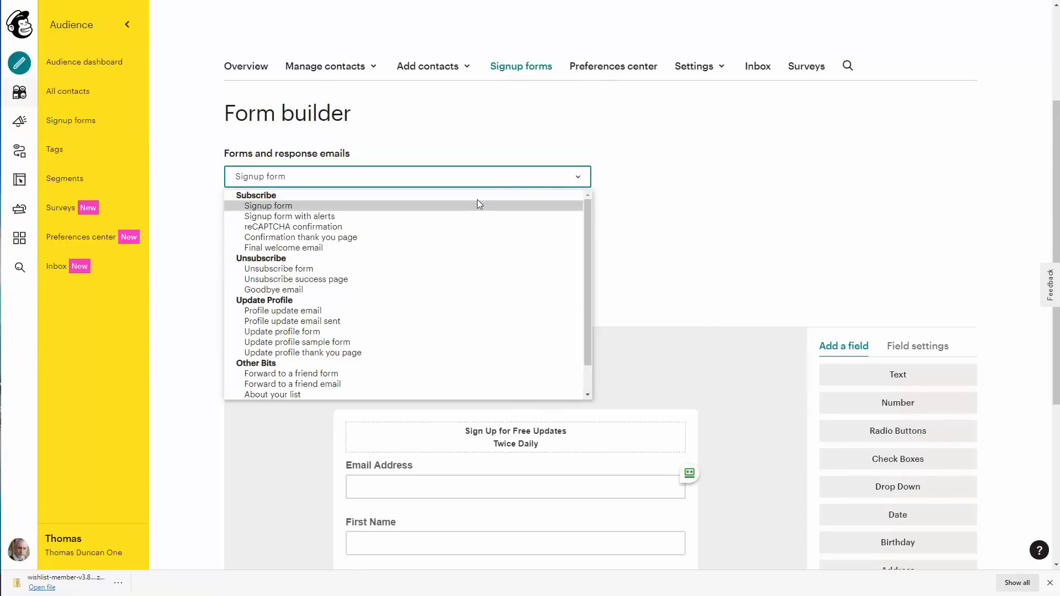
{"action": "left_click", "coordinate": [468, 236]}
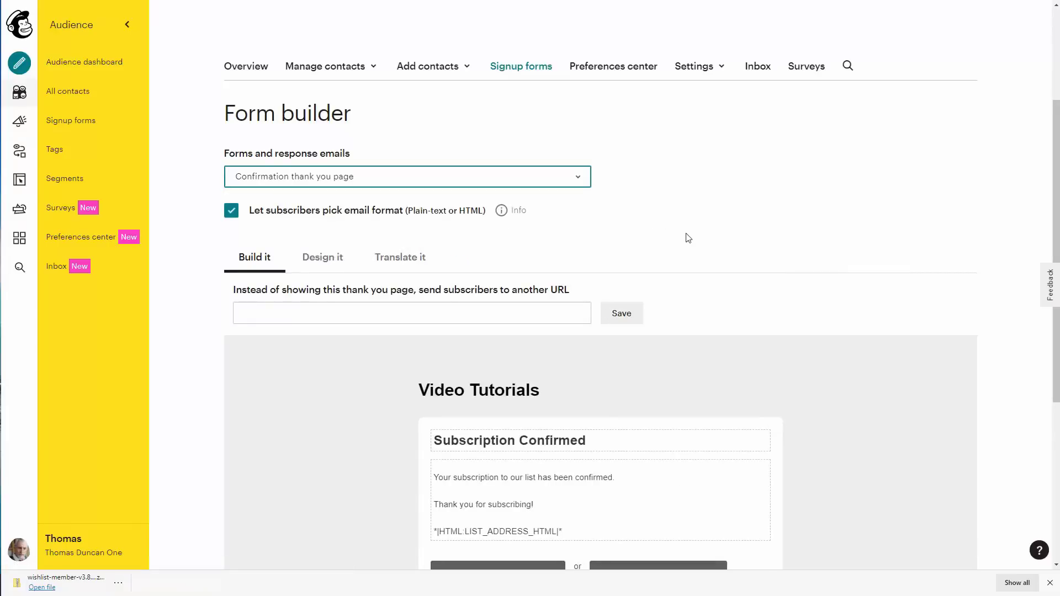
{"action": "scroll", "coordinate": [719, 235], "scroll_direction": "down", "scroll_amount": 2}
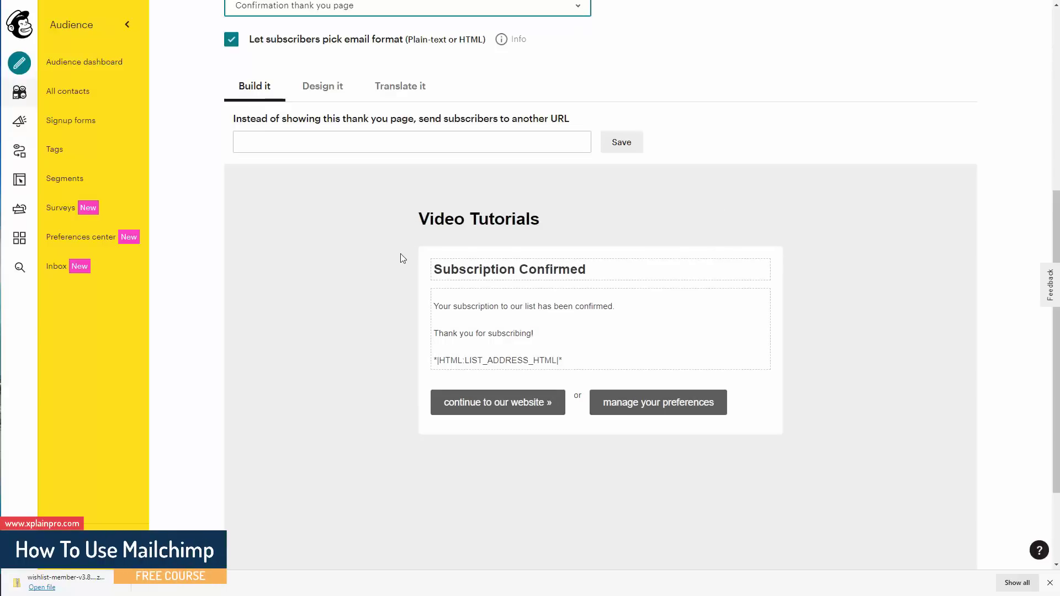
{"action": "scroll", "coordinate": [405, 262], "scroll_direction": "up", "scroll_amount": 2}
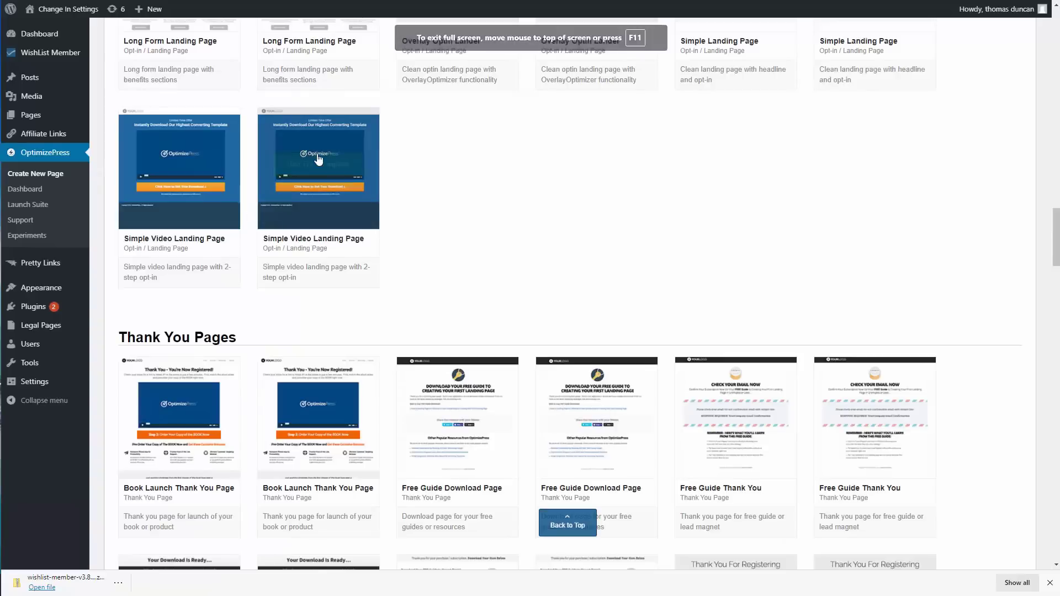
Step: Copy the Sales Page's link from the WordPress All Pages list
{"action": "left_click", "coordinate": [320, 166]}
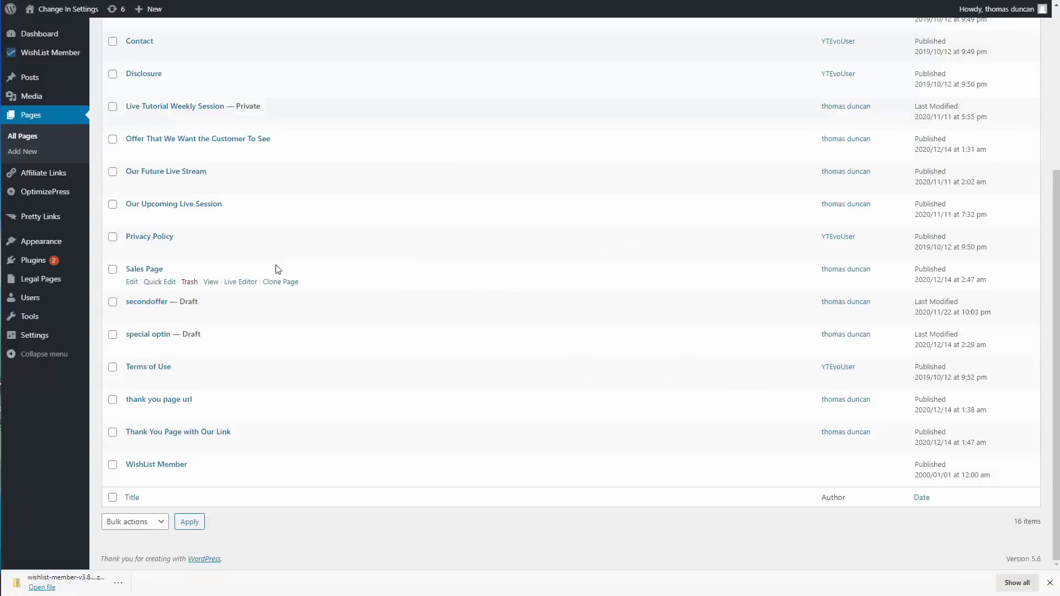
{"action": "right_click", "coordinate": [216, 283]}
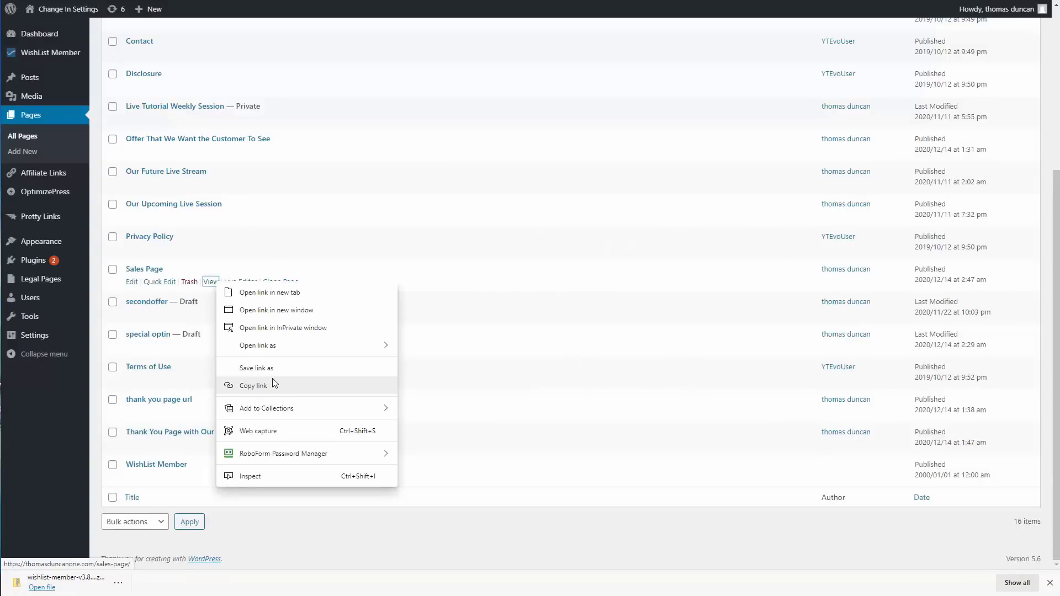
{"action": "left_click", "coordinate": [275, 386]}
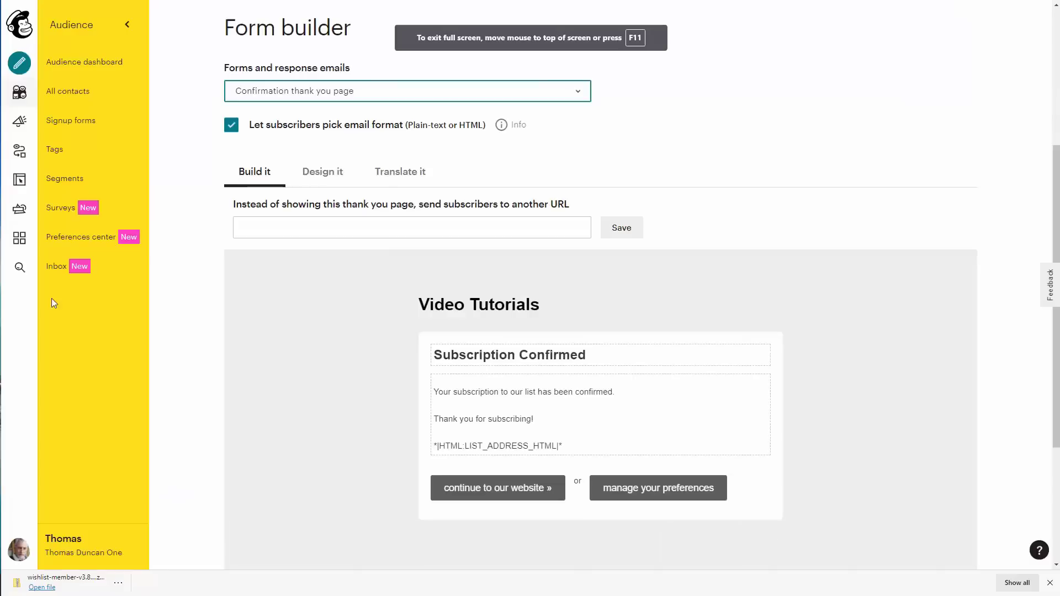
Step: Paste the Sales Page URL as the confirmation thank you page redirect and save it
{"action": "left_click", "coordinate": [259, 232]}
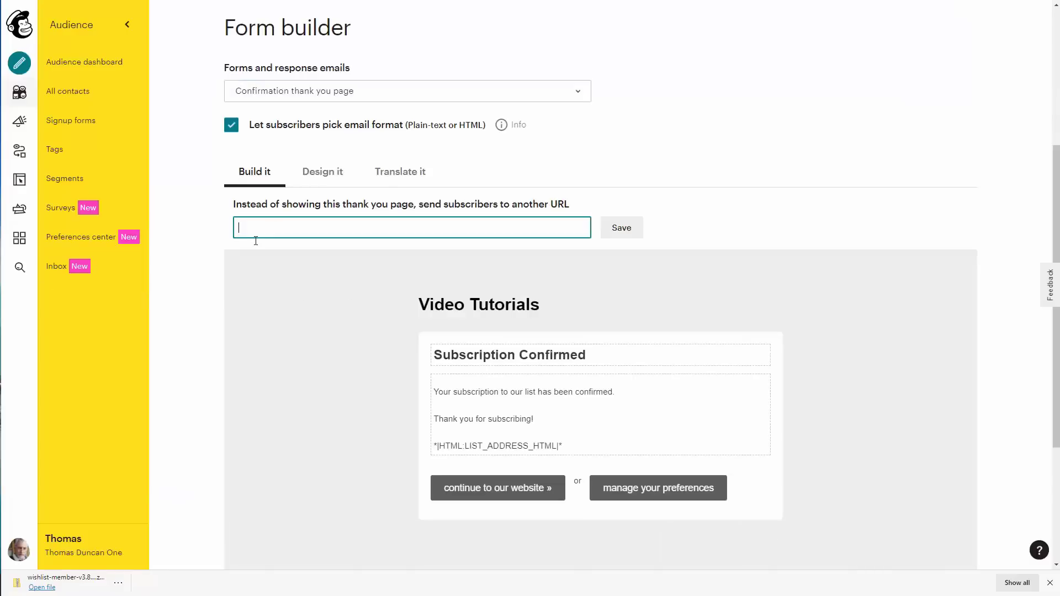
{"action": "type", "text": "https://thomasduncanone.com/sales-page/"}
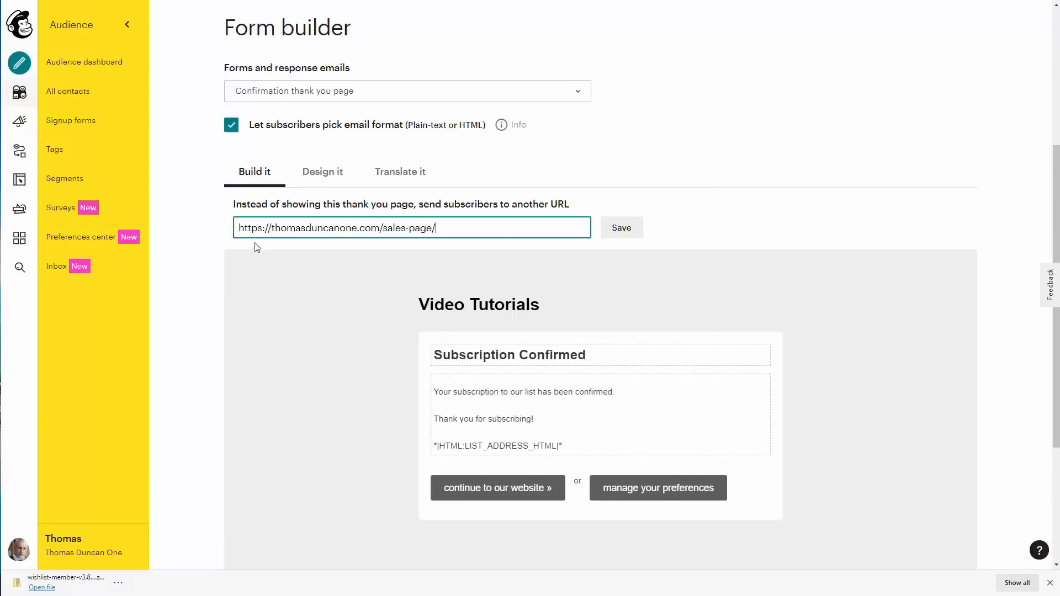
{"action": "left_click", "coordinate": [632, 236]}
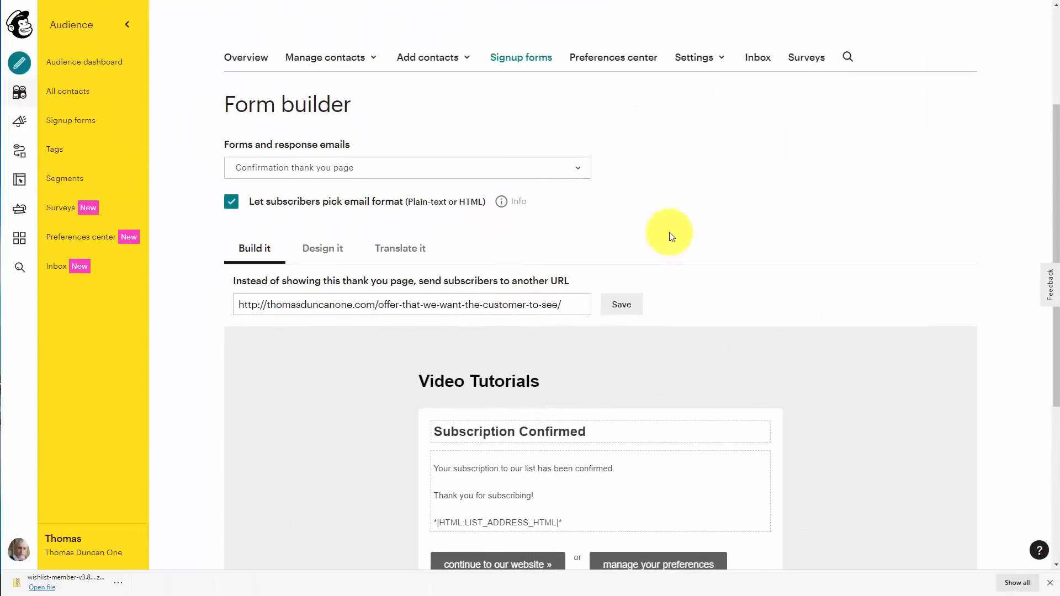
Step: Switch the Form builder to the Signup thank you page
{"action": "left_click", "coordinate": [518, 175]}
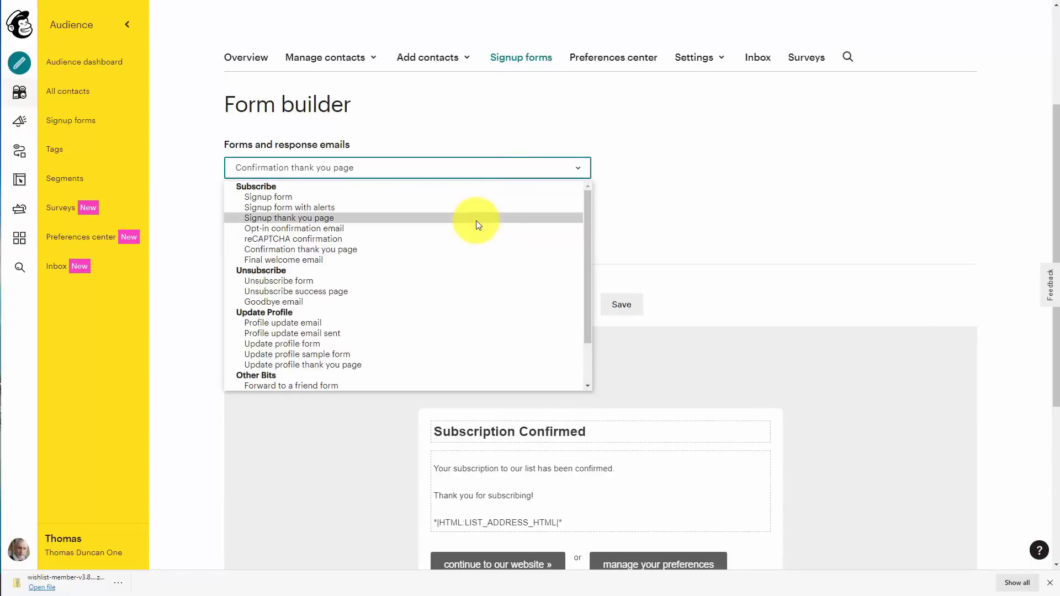
{"action": "left_click", "coordinate": [476, 220]}
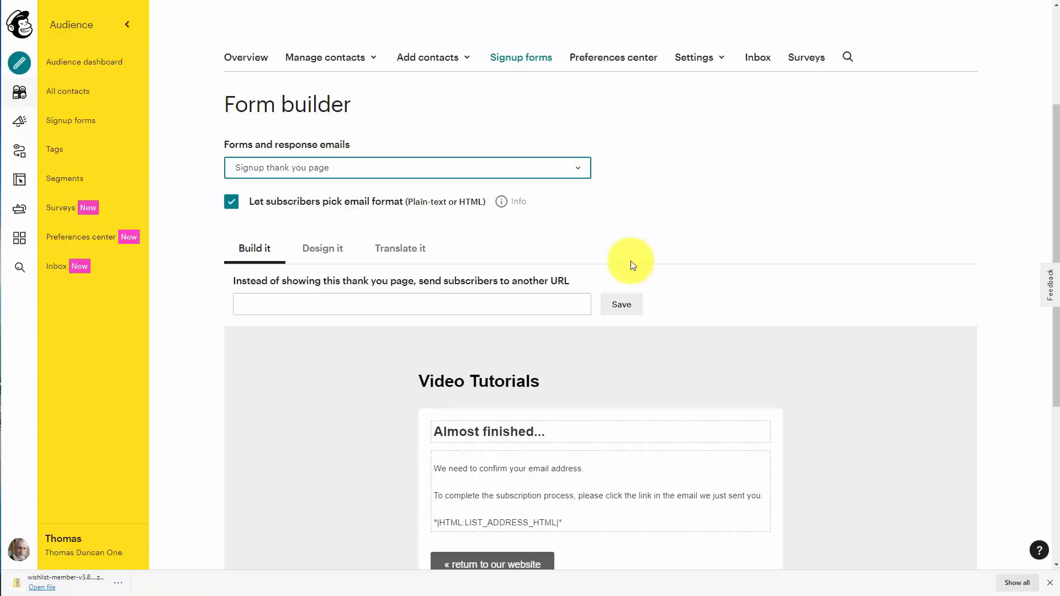
{"action": "scroll", "coordinate": [630, 261], "scroll_direction": "down", "scroll_amount": 2}
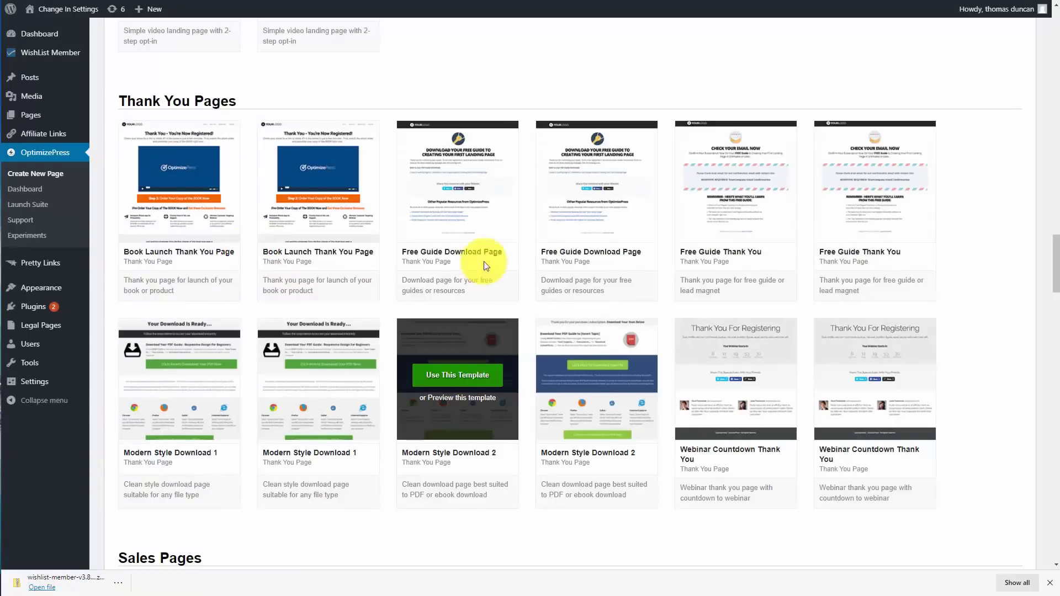
Step: Start a 'thank you page url' page from the Free Guide Thank You template
{"action": "mouse_move", "coordinate": [407, 226]}
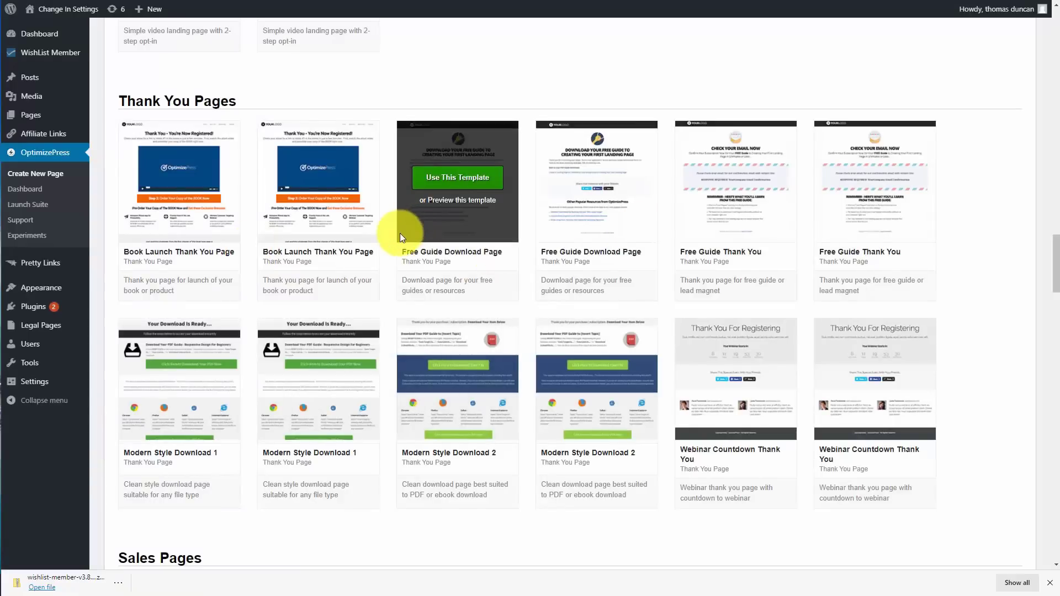
{"action": "mouse_move", "coordinate": [605, 228]}
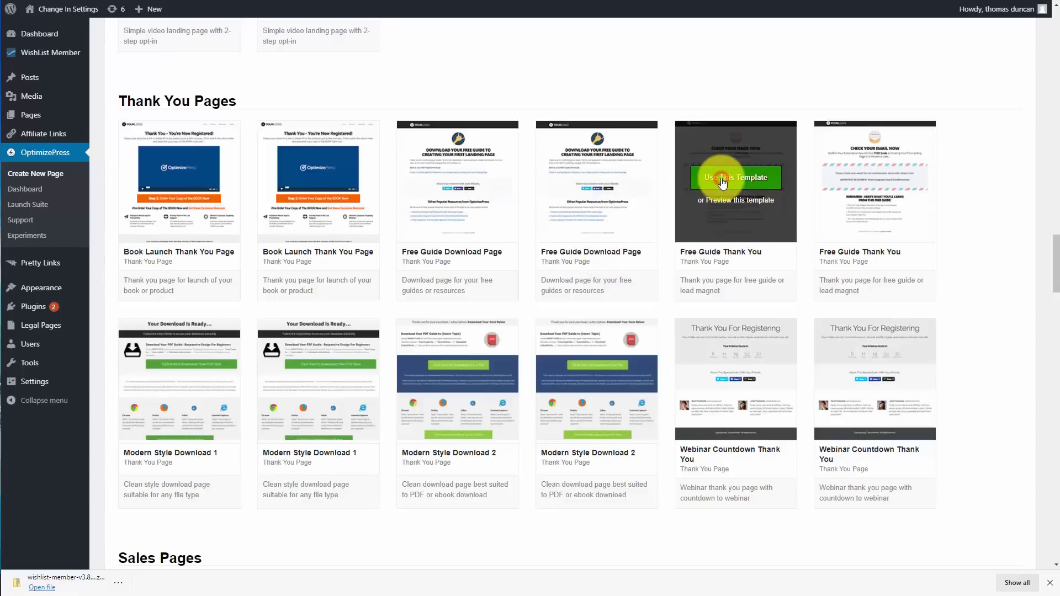
{"action": "left_click", "coordinate": [722, 180]}
{"action": "left_click", "coordinate": [383, 253]}
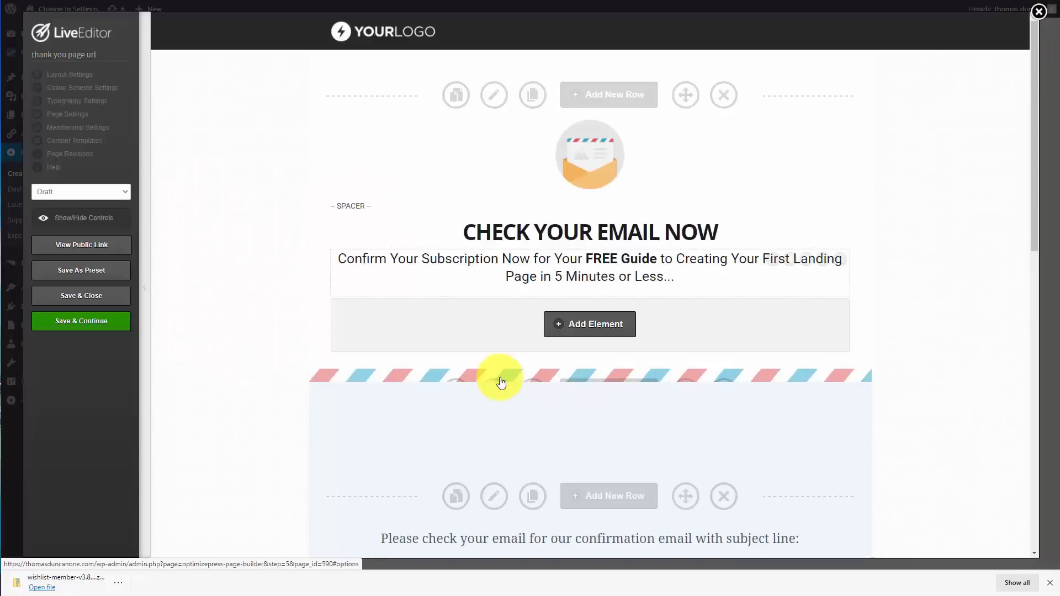
Step: Add a 'Get Help with Your Problem' hyperlink to the offer page in the REMEMBER row
{"action": "scroll", "coordinate": [406, 176], "scroll_direction": "down", "scroll_amount": 3}
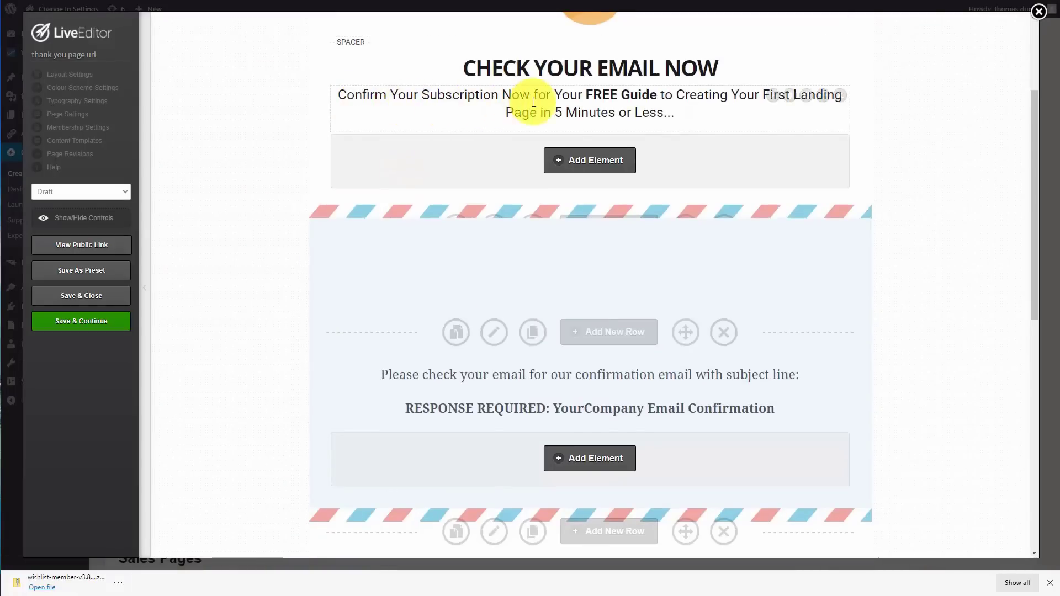
{"action": "scroll", "coordinate": [583, 112], "scroll_direction": "down", "scroll_amount": 3}
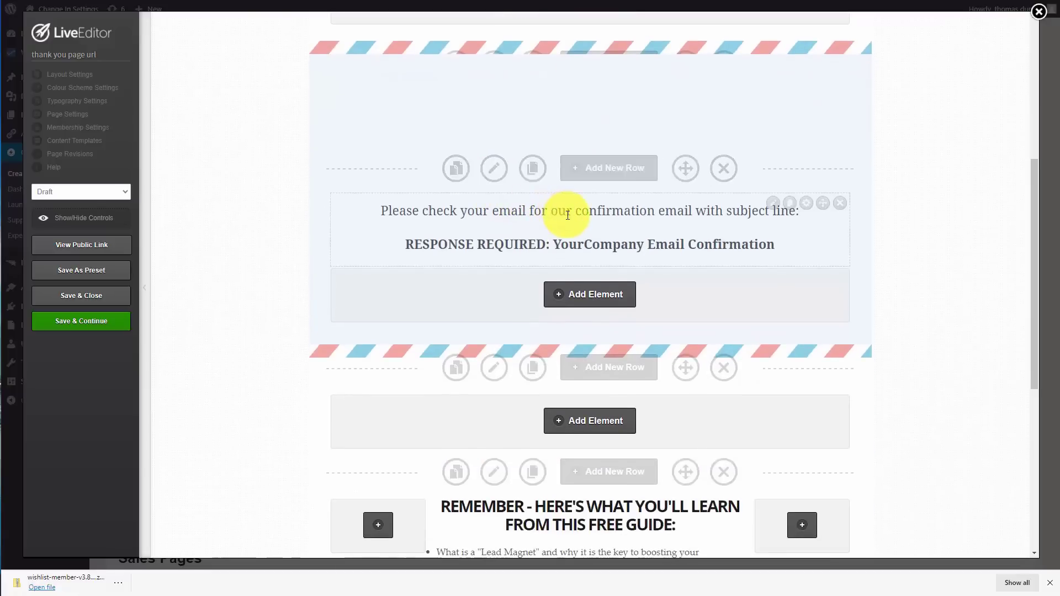
{"action": "scroll", "coordinate": [566, 217], "scroll_direction": "up", "scroll_amount": 2}
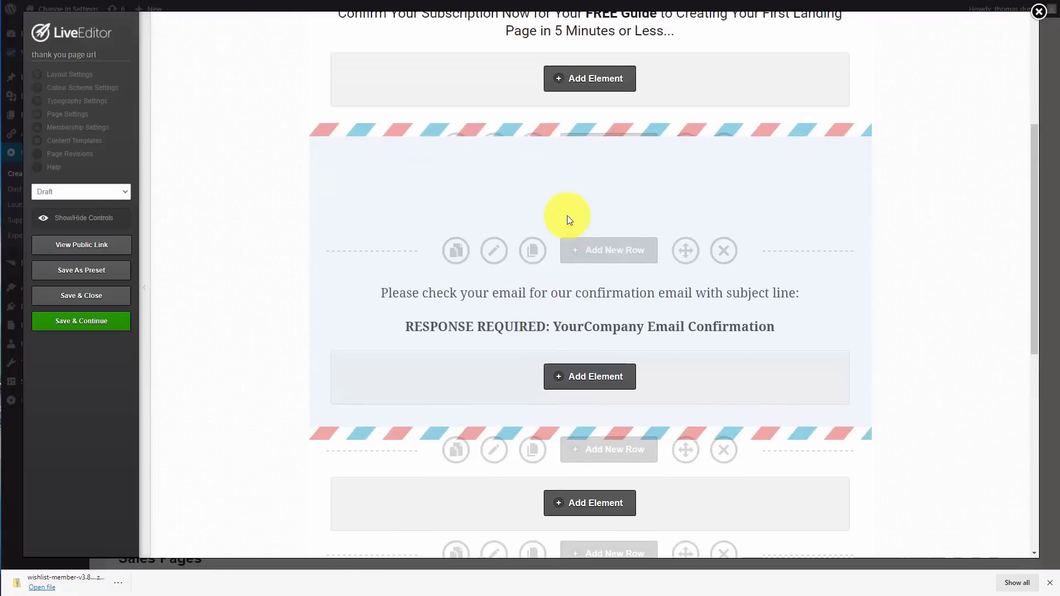
{"action": "scroll", "coordinate": [567, 215], "scroll_direction": "down", "scroll_amount": 6}
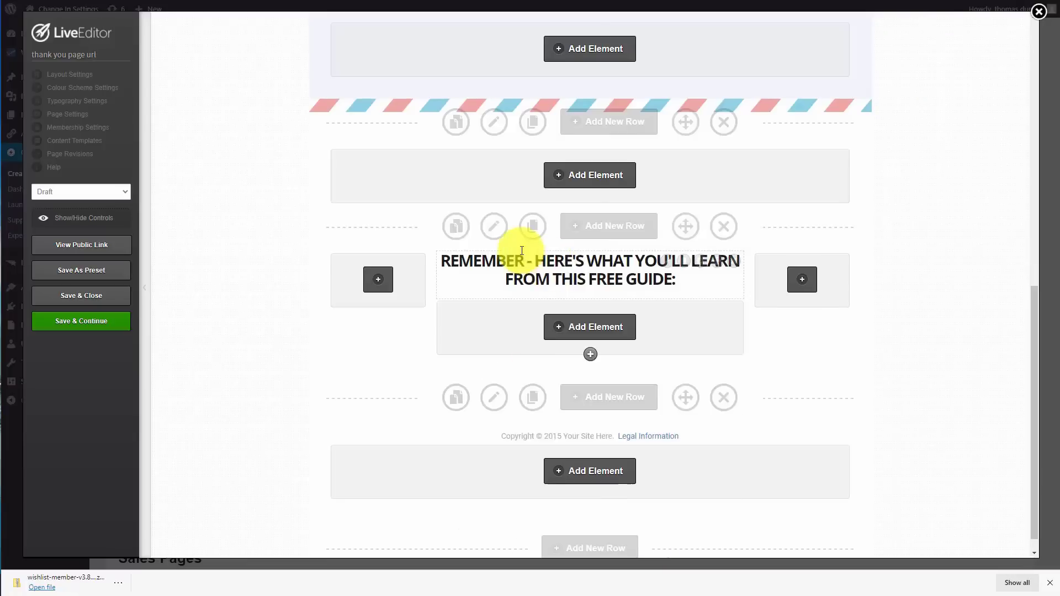
{"action": "left_click", "coordinate": [557, 331]}
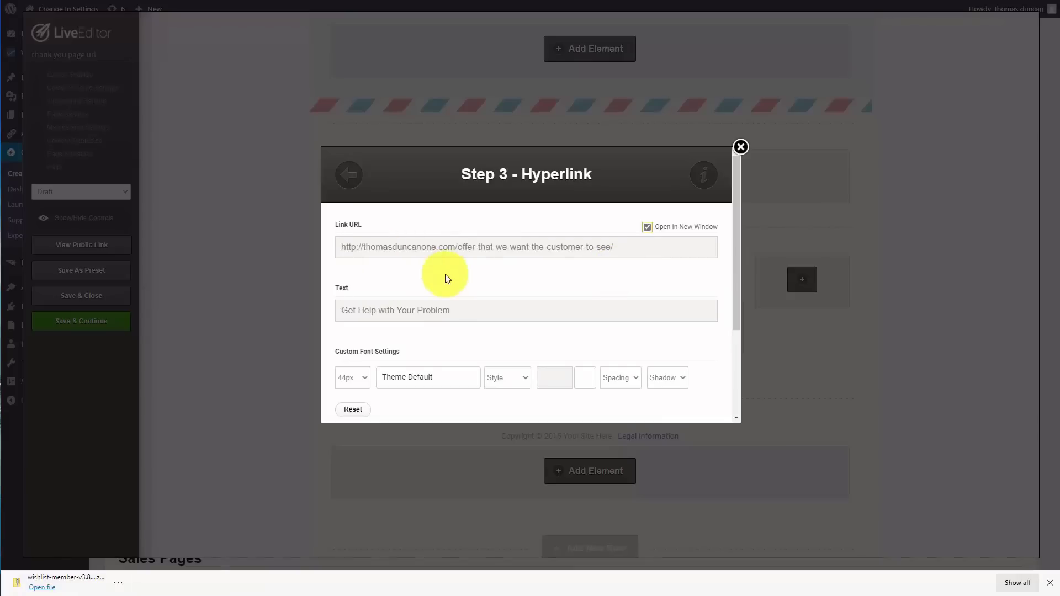
{"action": "scroll", "coordinate": [448, 279], "scroll_direction": "down", "scroll_amount": 3}
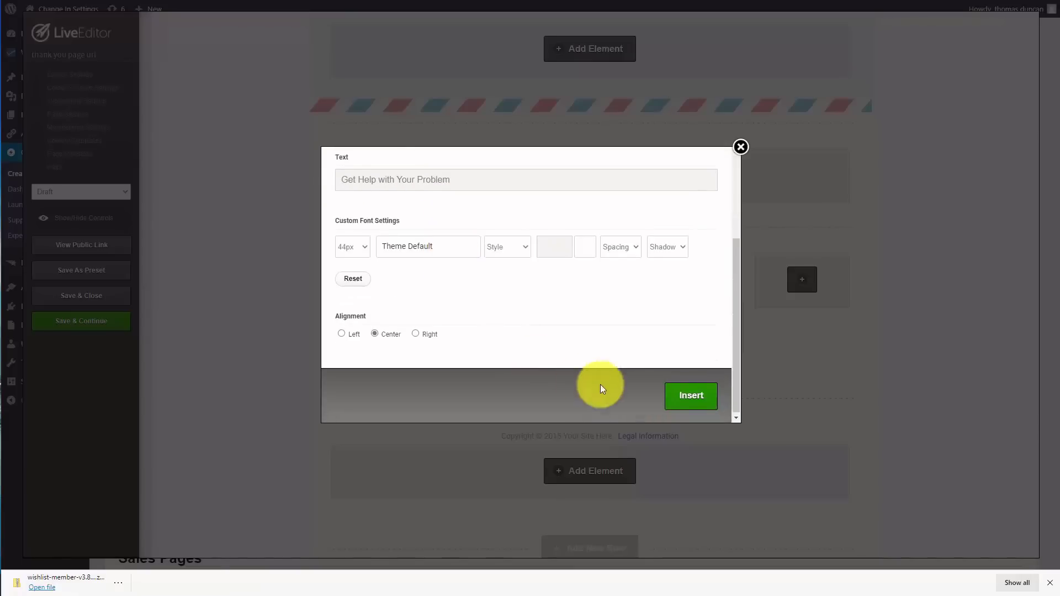
{"action": "left_click", "coordinate": [676, 395]}
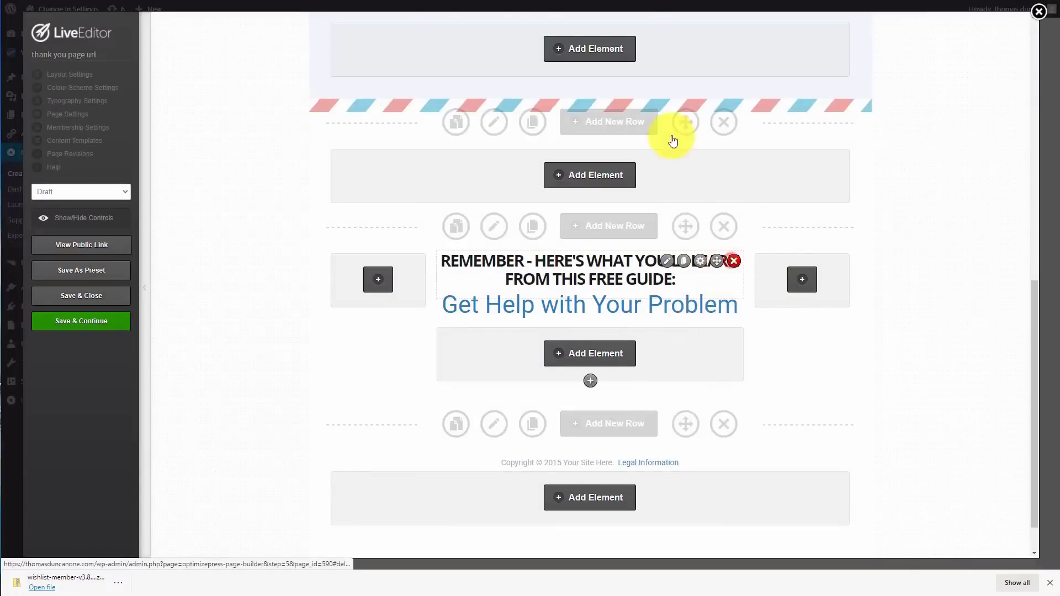
Step: Delete the REMEMBER headline, then save and close the page
{"action": "left_click", "coordinate": [733, 261]}
{"action": "left_click", "coordinate": [580, 47]}
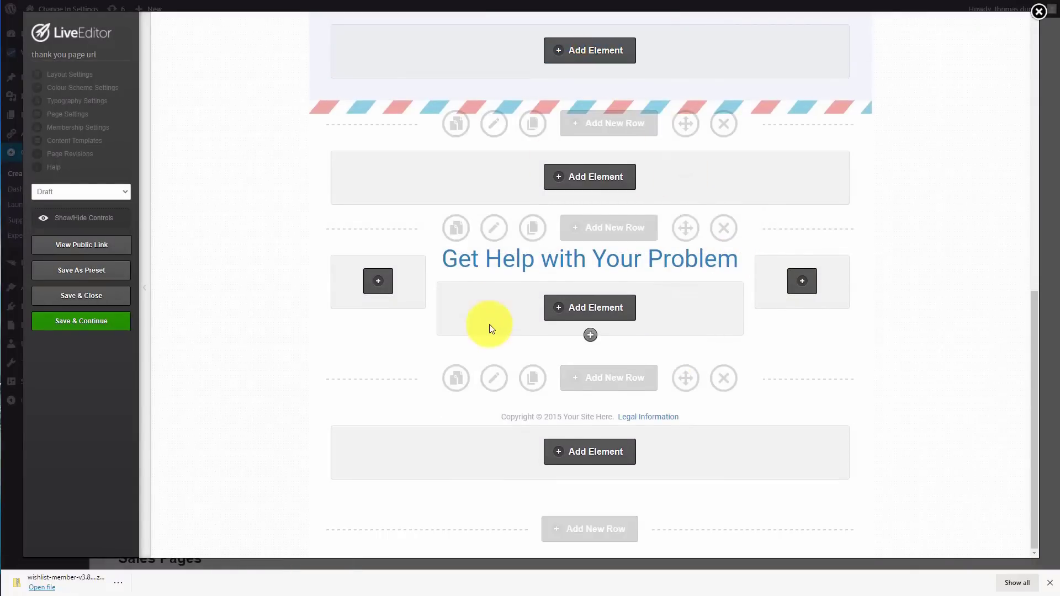
{"action": "scroll", "coordinate": [491, 329], "scroll_direction": "up", "scroll_amount": 3}
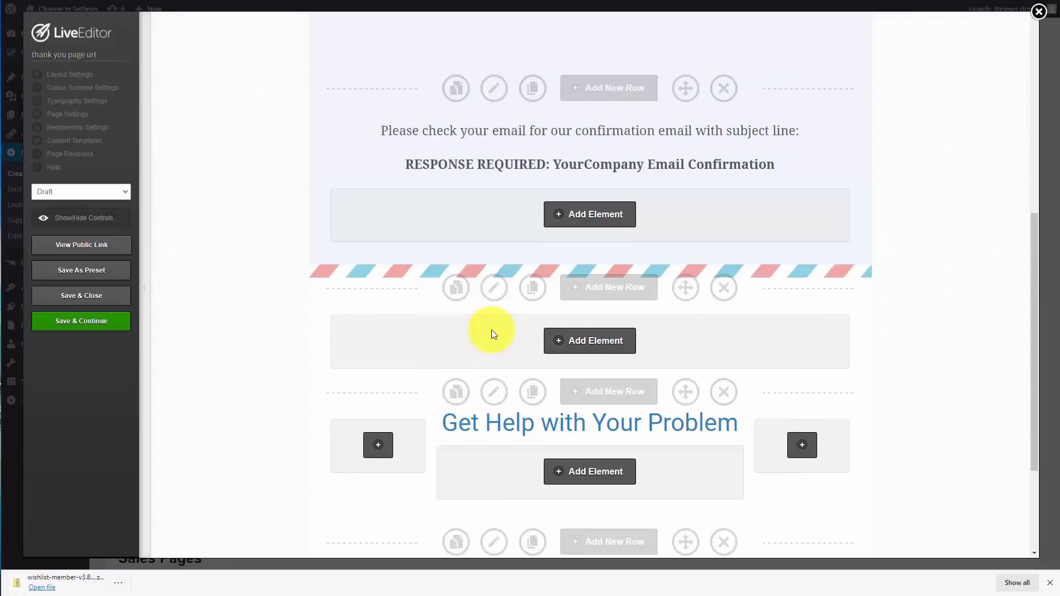
{"action": "scroll", "coordinate": [492, 330], "scroll_direction": "up", "scroll_amount": 5}
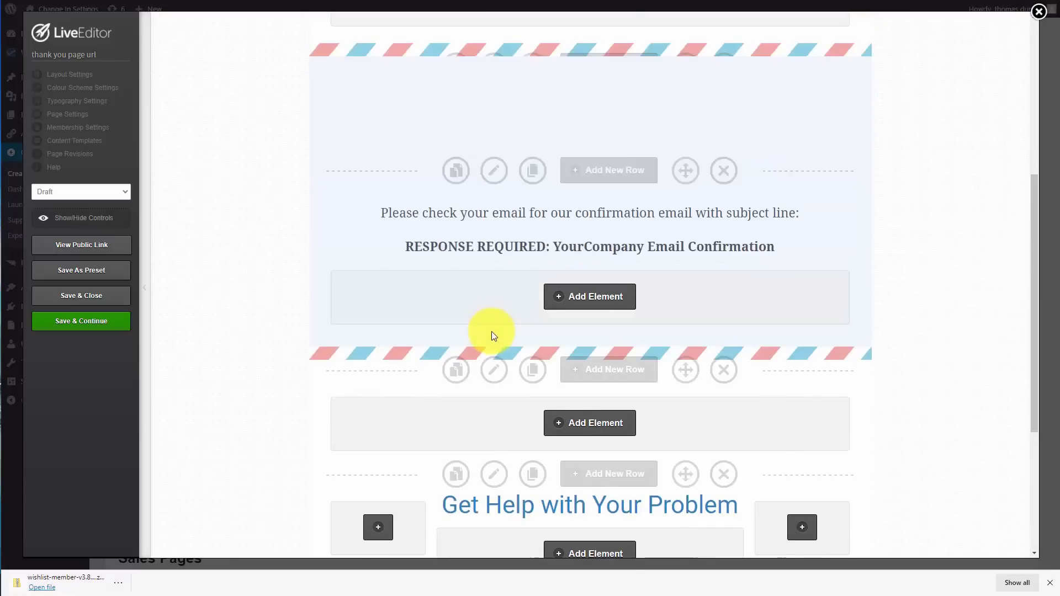
{"action": "scroll", "coordinate": [534, 307], "scroll_direction": "down", "scroll_amount": 3}
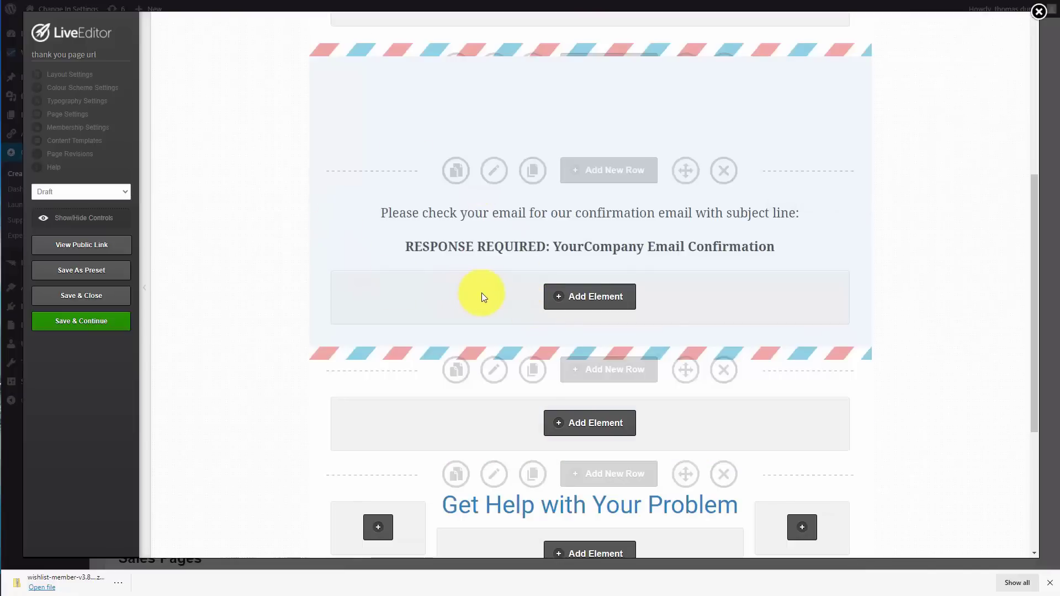
{"action": "scroll", "coordinate": [518, 282], "scroll_direction": "down", "scroll_amount": 5}
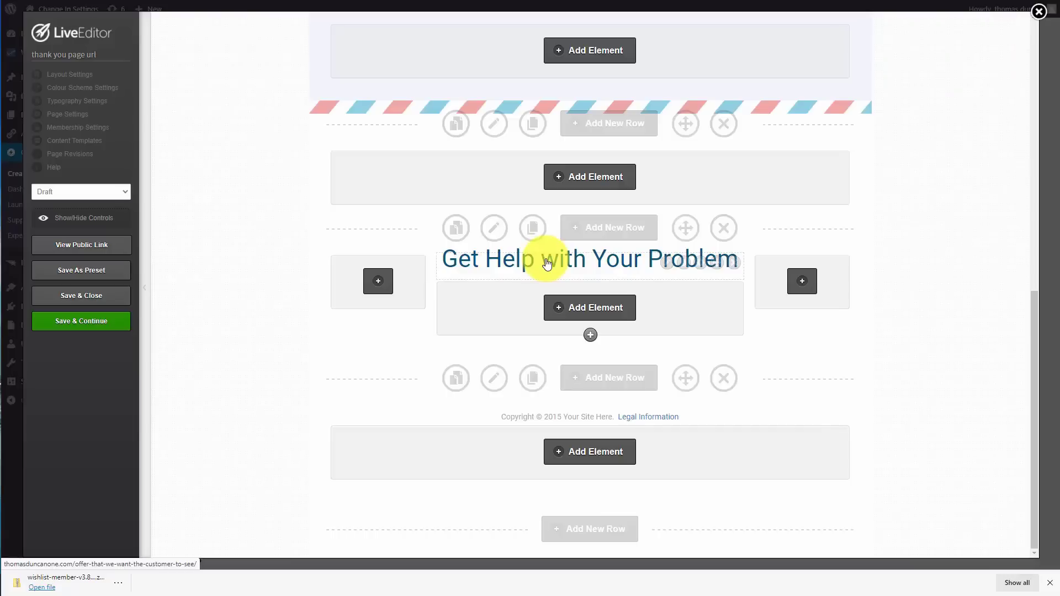
{"action": "left_click", "coordinate": [83, 296]}
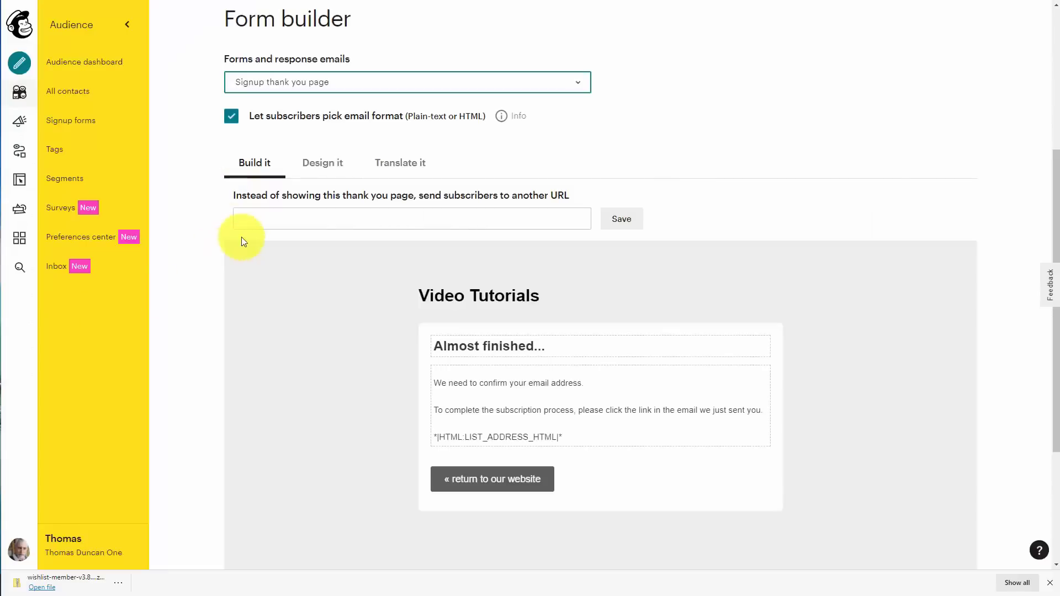
Step: Paste the thank-you-page-url address as the Signup thank you page redirect and save it
{"action": "left_click", "coordinate": [245, 220]}
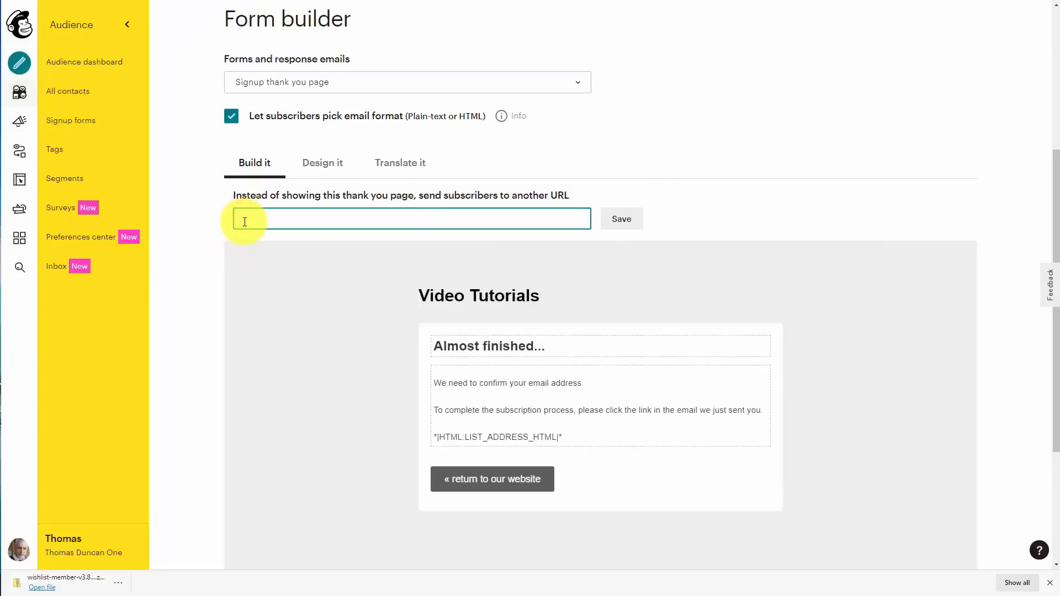
{"action": "type", "text": "https://thomasduncanone.com/thank-you-page-url/"}
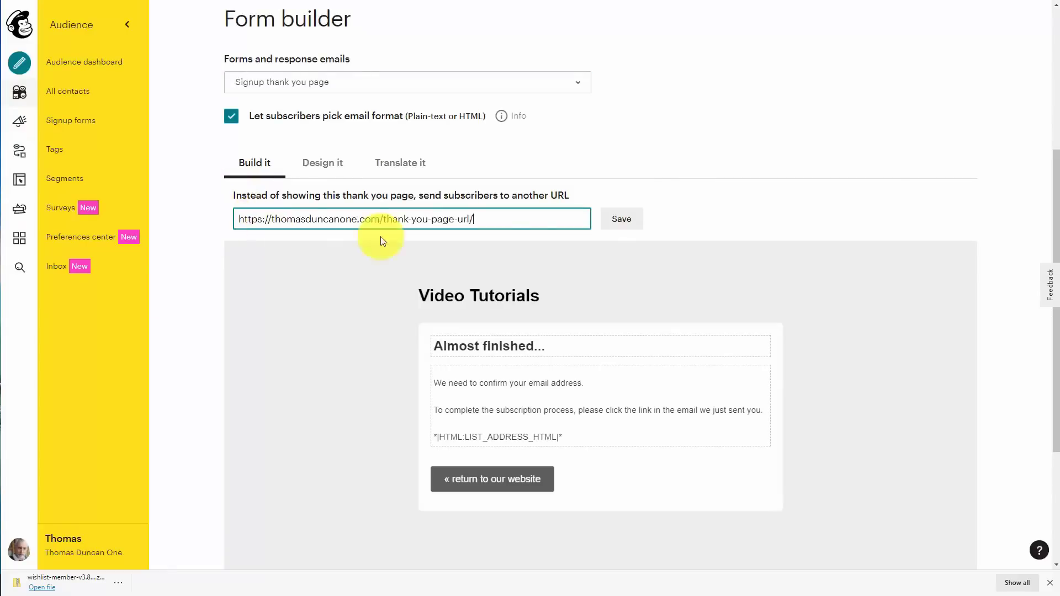
{"action": "left_click", "coordinate": [614, 223]}
{"action": "left_click", "coordinate": [614, 226]}
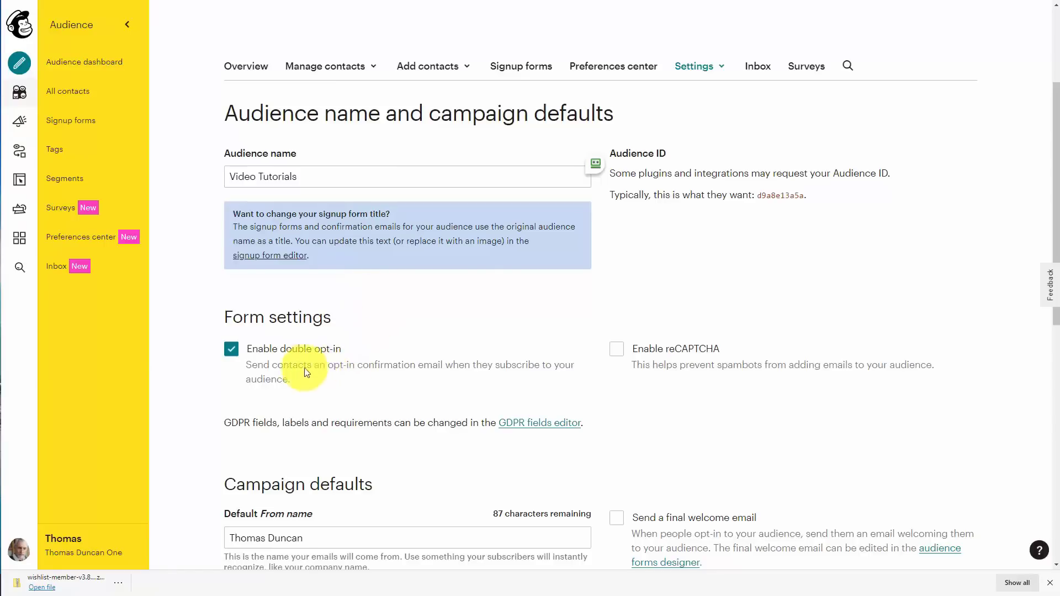
Step: Turn off double opt-in for Video Tutorials and save the audience and campaign defaults
{"action": "left_click", "coordinate": [231, 351]}
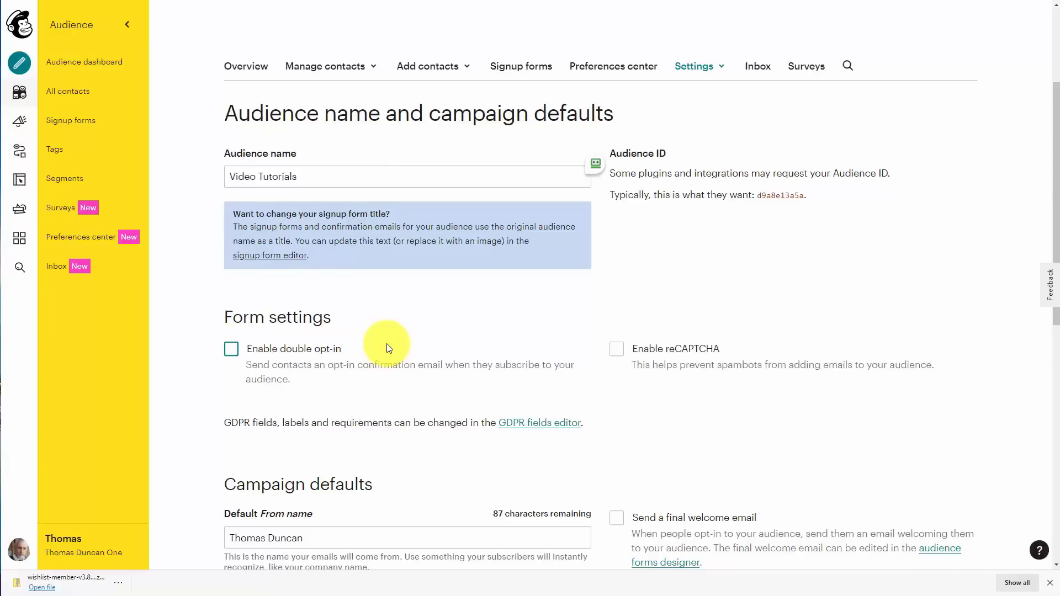
{"action": "scroll", "coordinate": [386, 344], "scroll_direction": "down", "scroll_amount": 10}
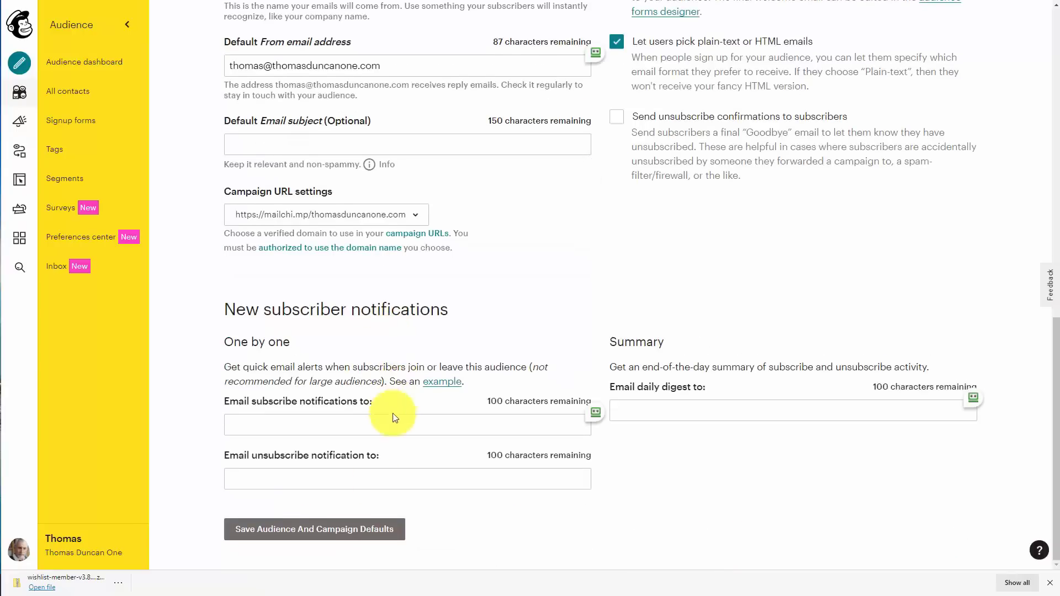
{"action": "left_click", "coordinate": [350, 534]}
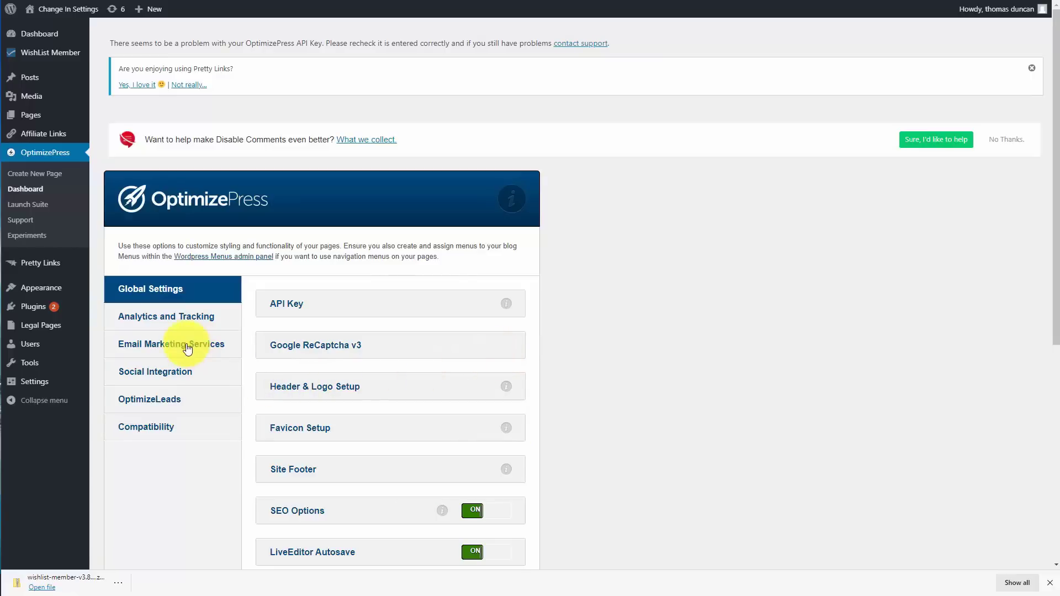
Step: Expand the MailChimp API key field under OptimizePress's Email Marketing Services
{"action": "left_click", "coordinate": [187, 346]}
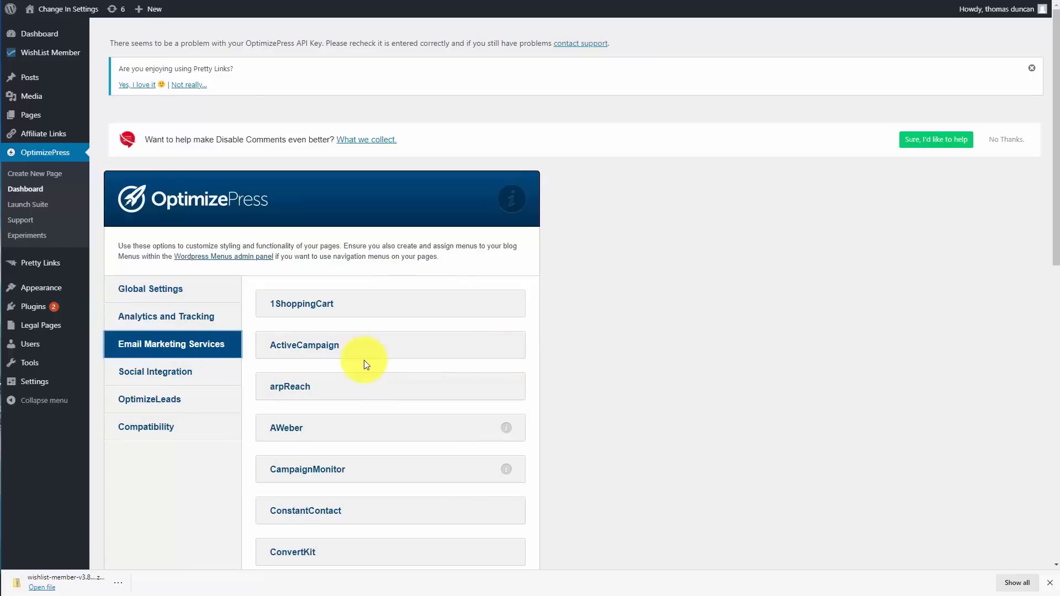
{"action": "scroll", "coordinate": [363, 361], "scroll_direction": "down", "scroll_amount": 9}
{"action": "left_click", "coordinate": [310, 374]}
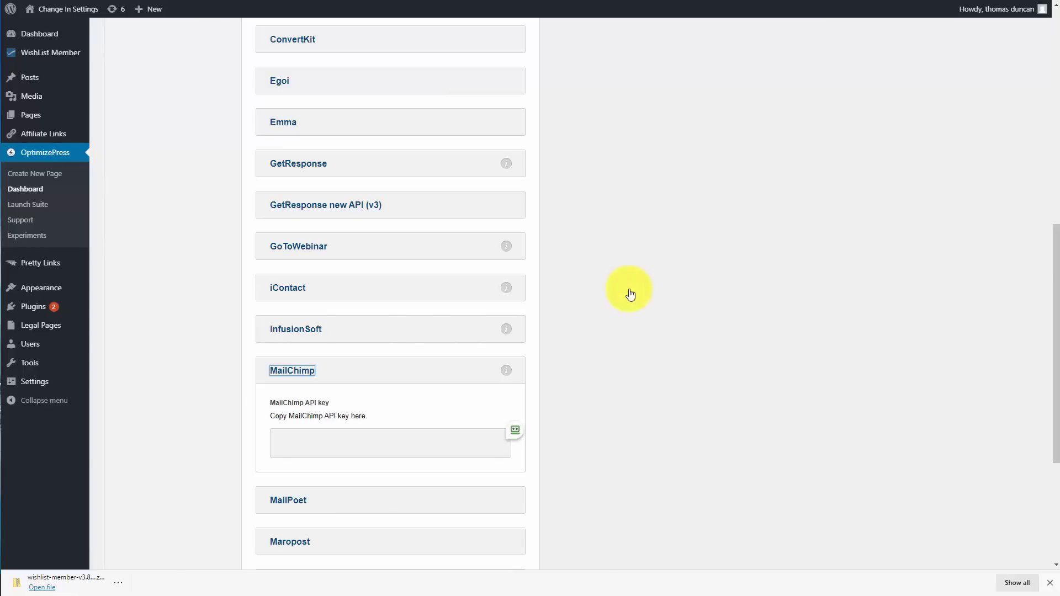
{"action": "key", "text": "ctrl+Tab"}
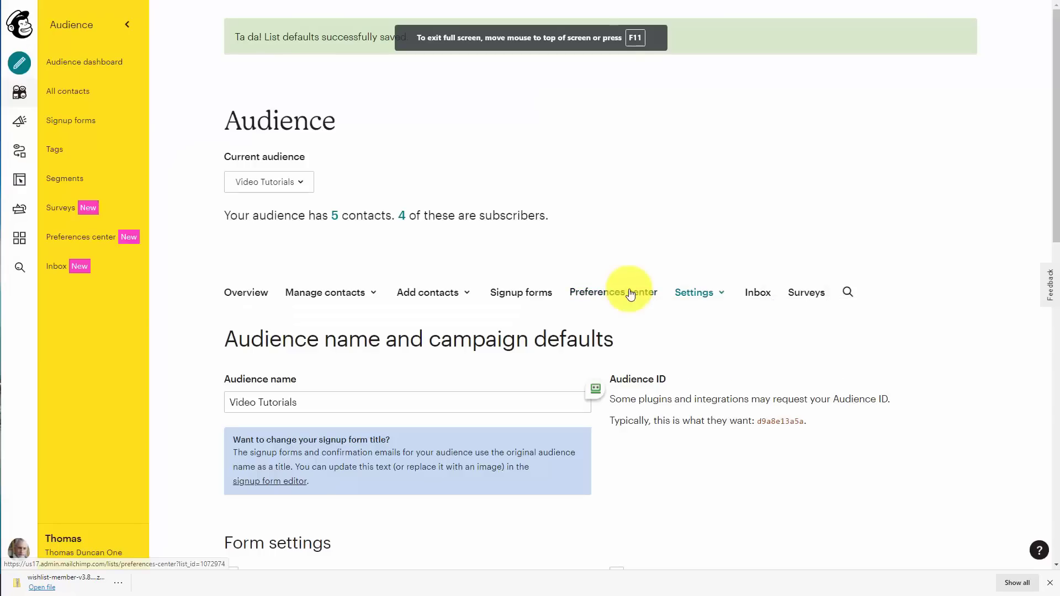
Step: Create a new API key from Mailchimp's Account > Extras > API keys page
{"action": "left_click", "coordinate": [19, 555]}
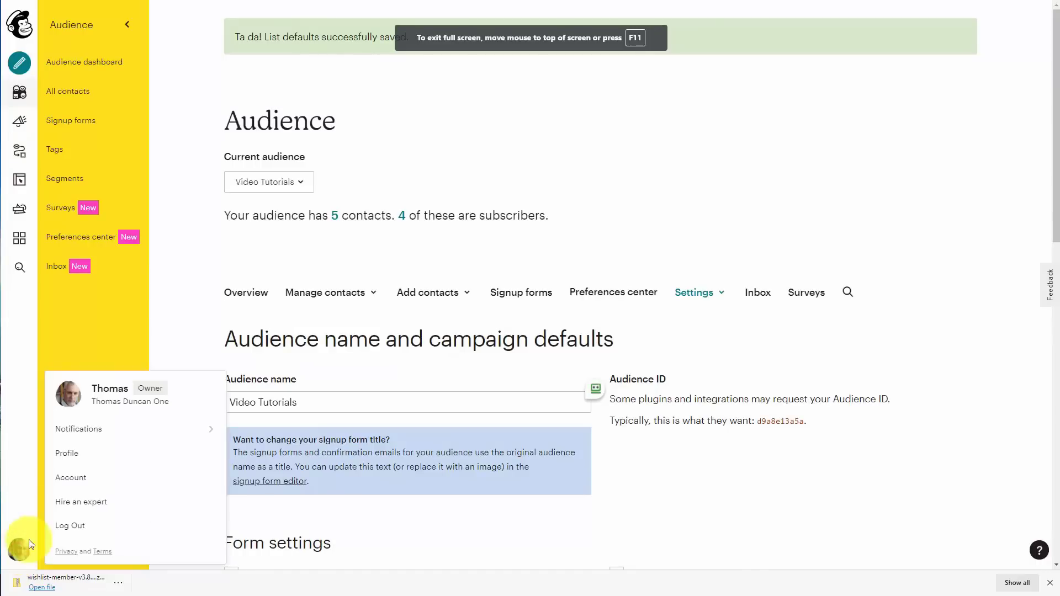
{"action": "left_click", "coordinate": [72, 479]}
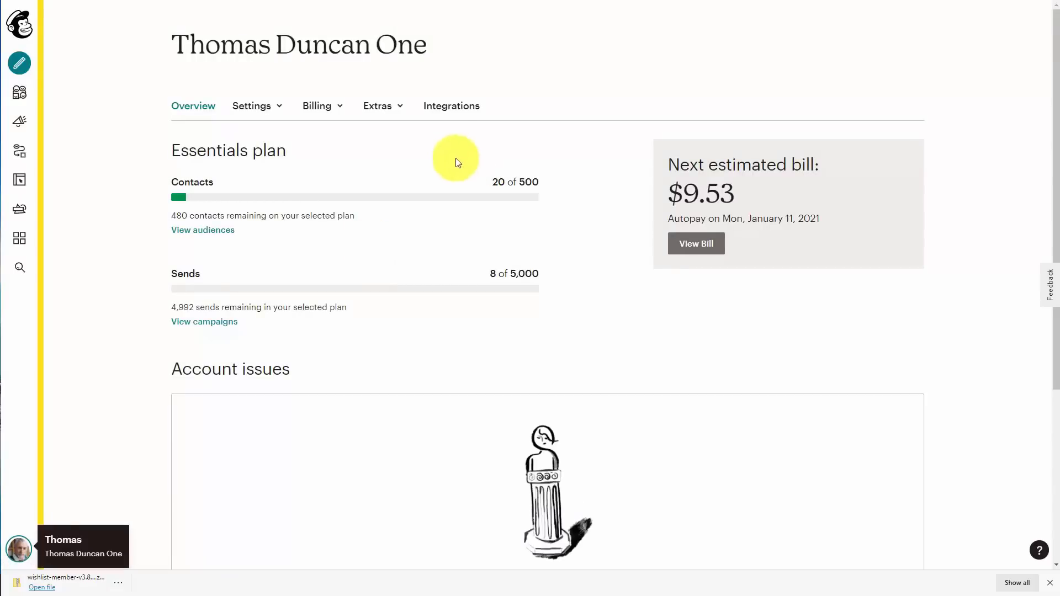
{"action": "left_click", "coordinate": [402, 109]}
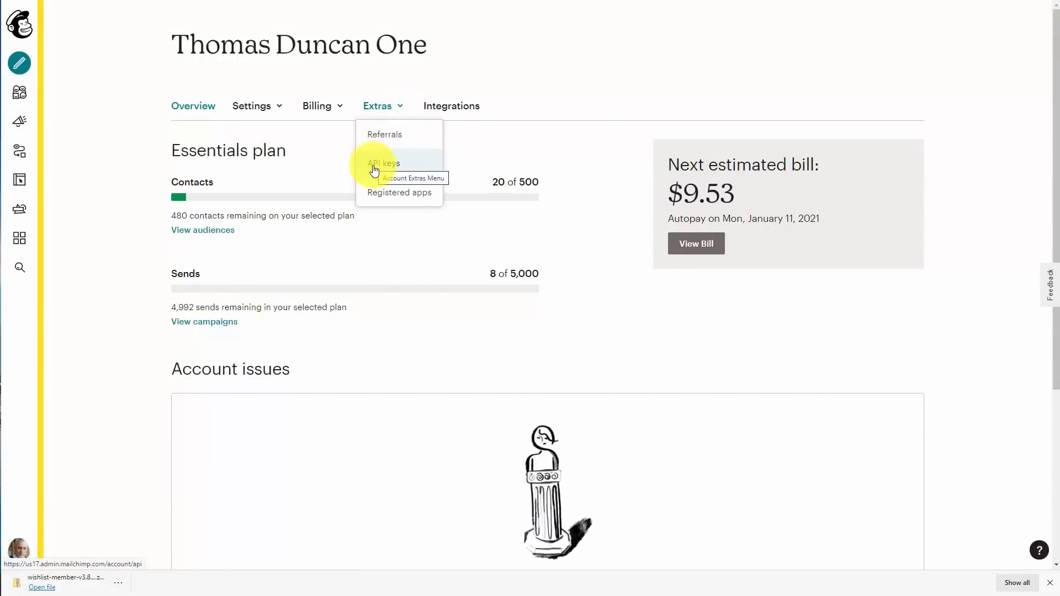
{"action": "left_click", "coordinate": [381, 163]}
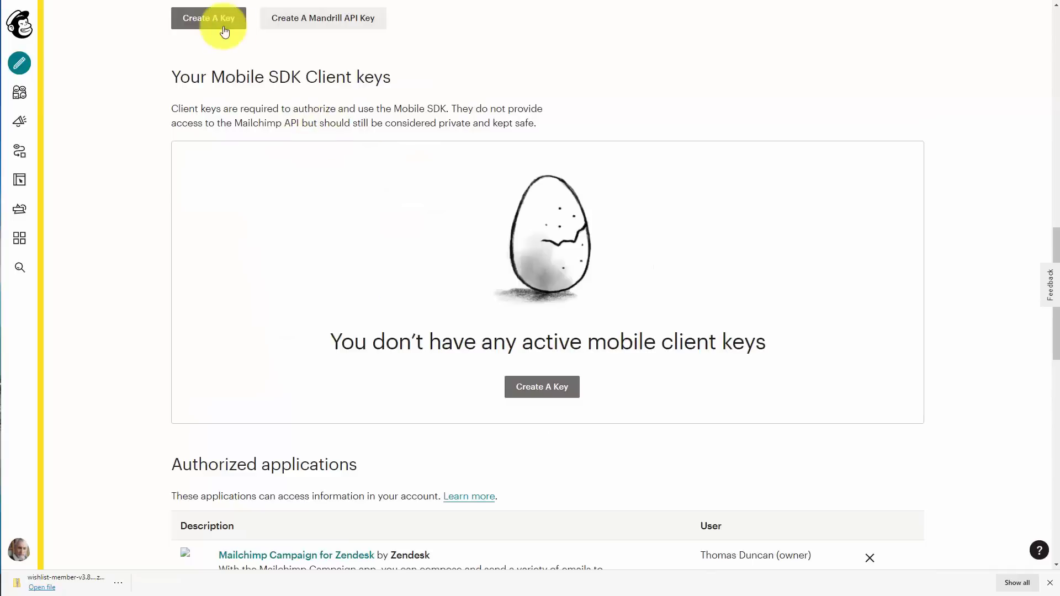
{"action": "left_click", "coordinate": [224, 28]}
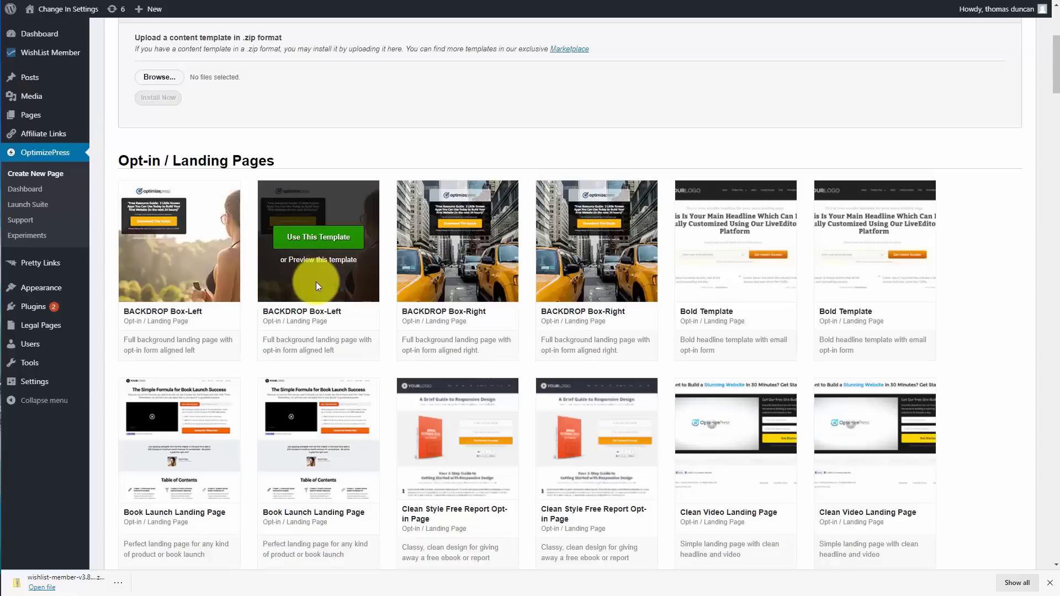
Step: Create a page named 'special optin' from the BACKDROP Box-Left template
{"action": "left_click", "coordinate": [312, 242]}
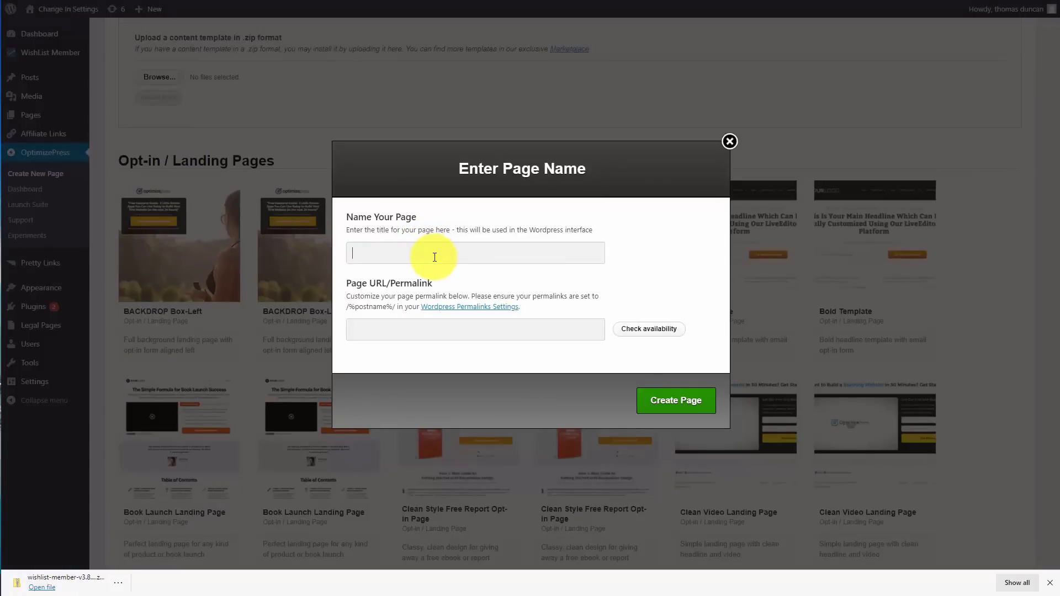
{"action": "type", "text": "special optin"}
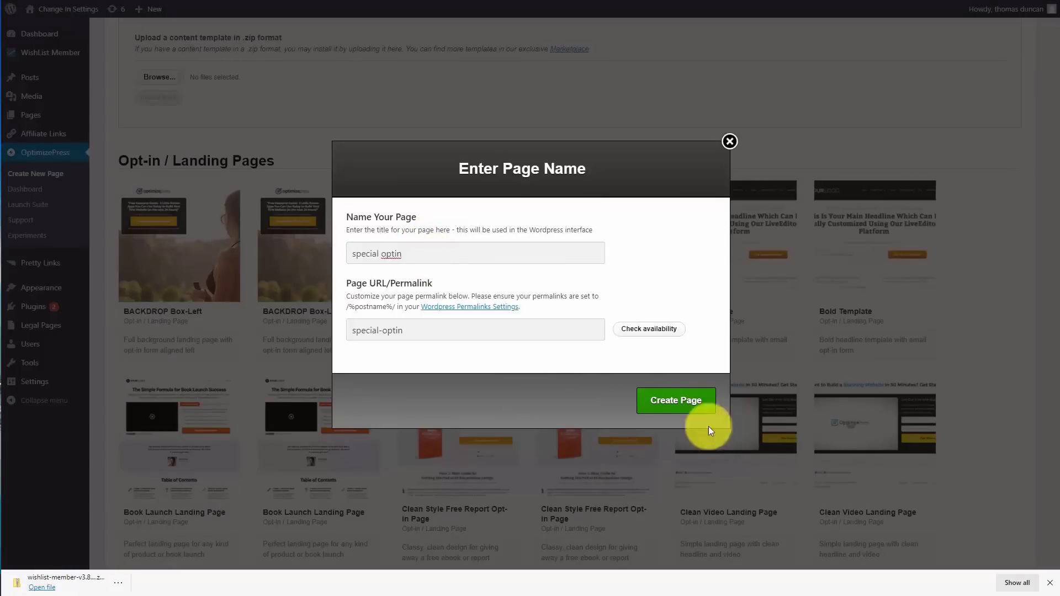
{"action": "left_click", "coordinate": [690, 412]}
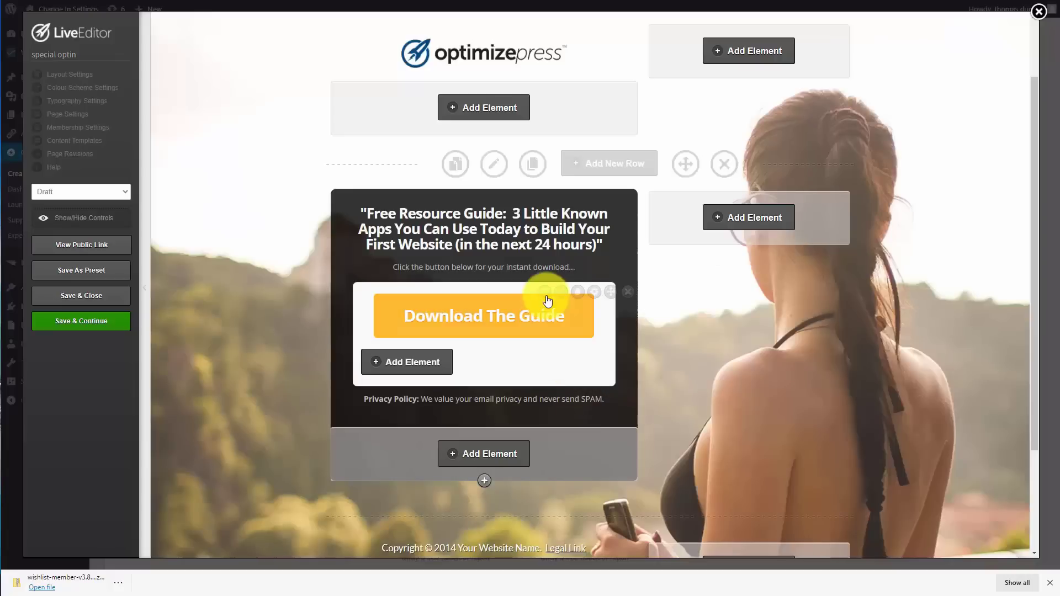
Step: Open the settings of the page's overlay opt-in form
{"action": "left_click", "coordinate": [562, 293]}
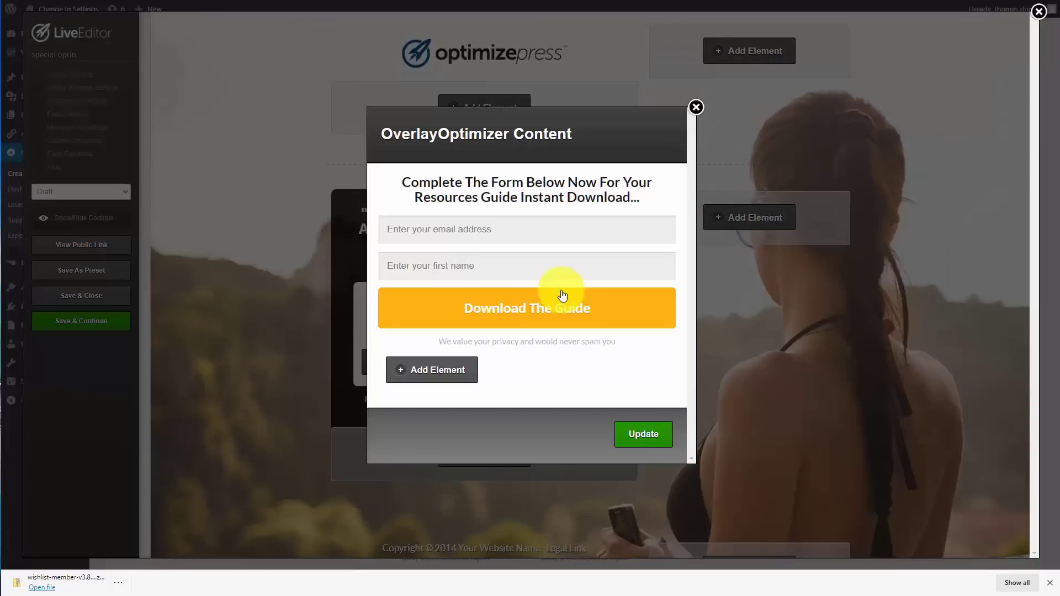
{"action": "mouse_move", "coordinate": [600, 191]}
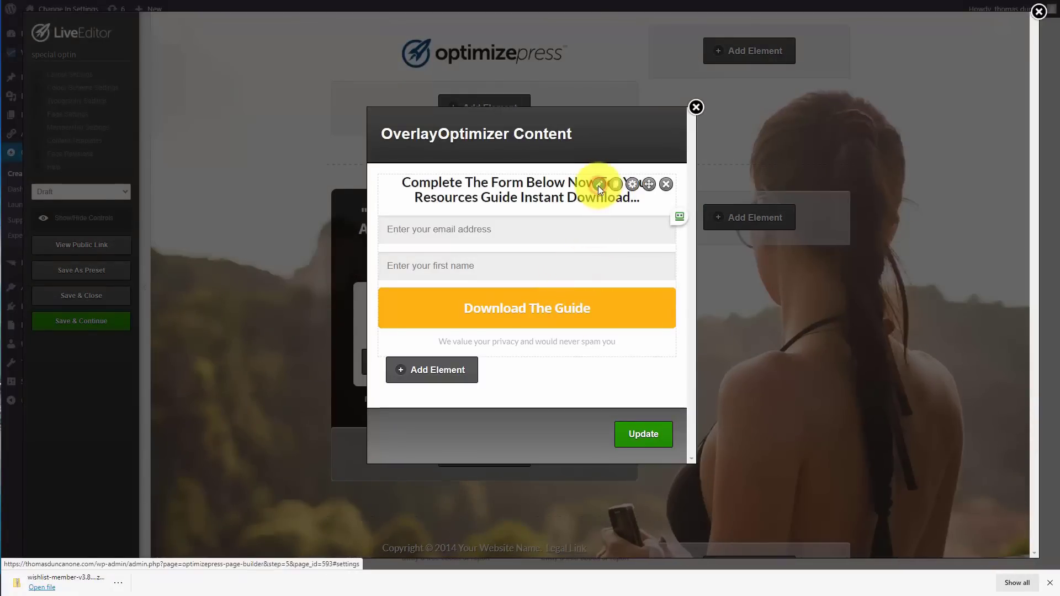
{"action": "left_click", "coordinate": [599, 185]}
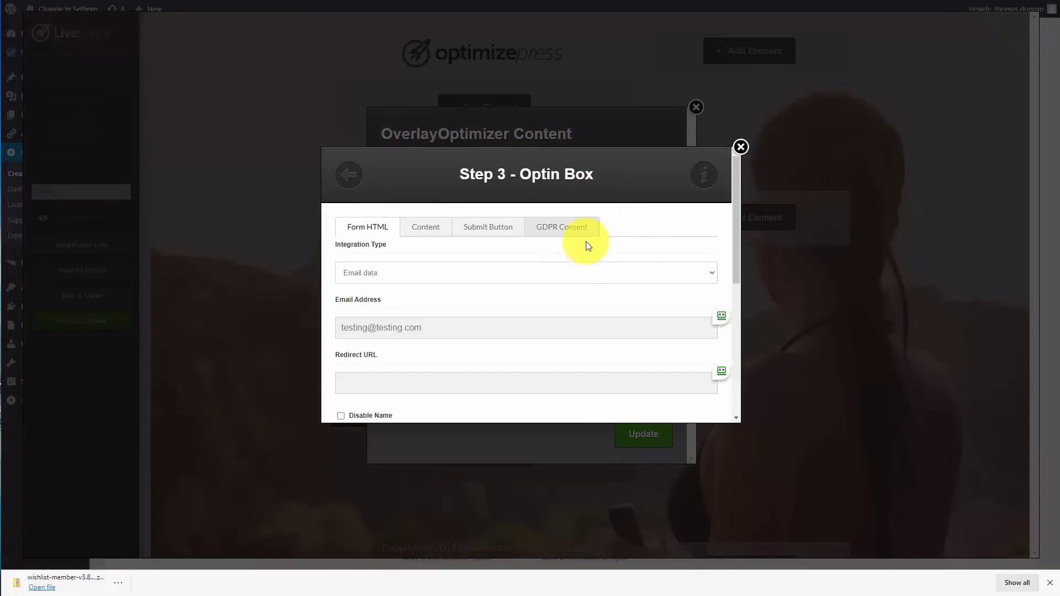
Step: Set the opt-in integration type to MailChimp with the Video Tutorials provider list
{"action": "left_click", "coordinate": [575, 274]}
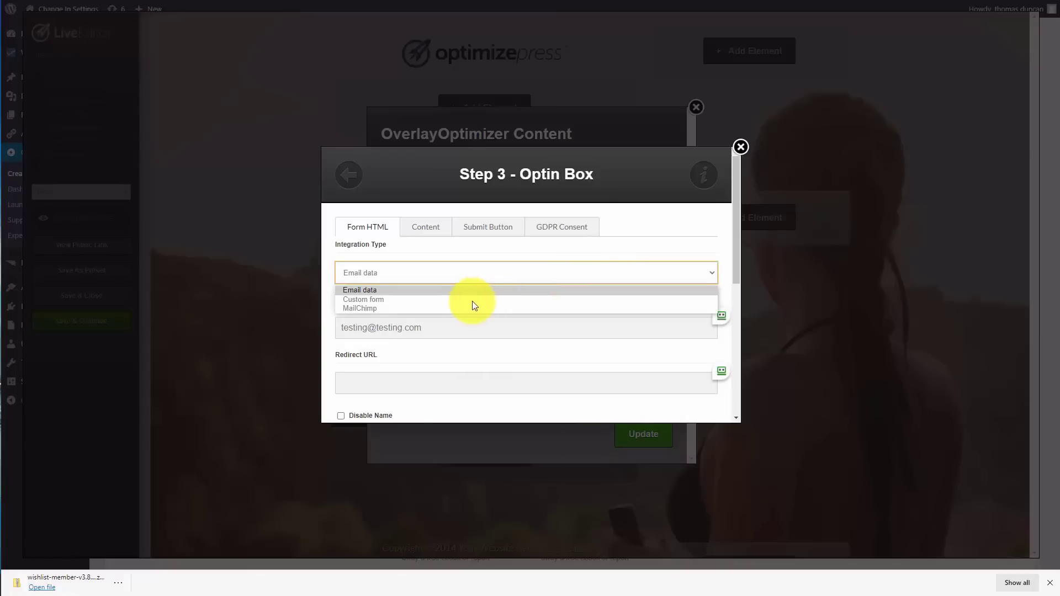
{"action": "left_click", "coordinate": [362, 308]}
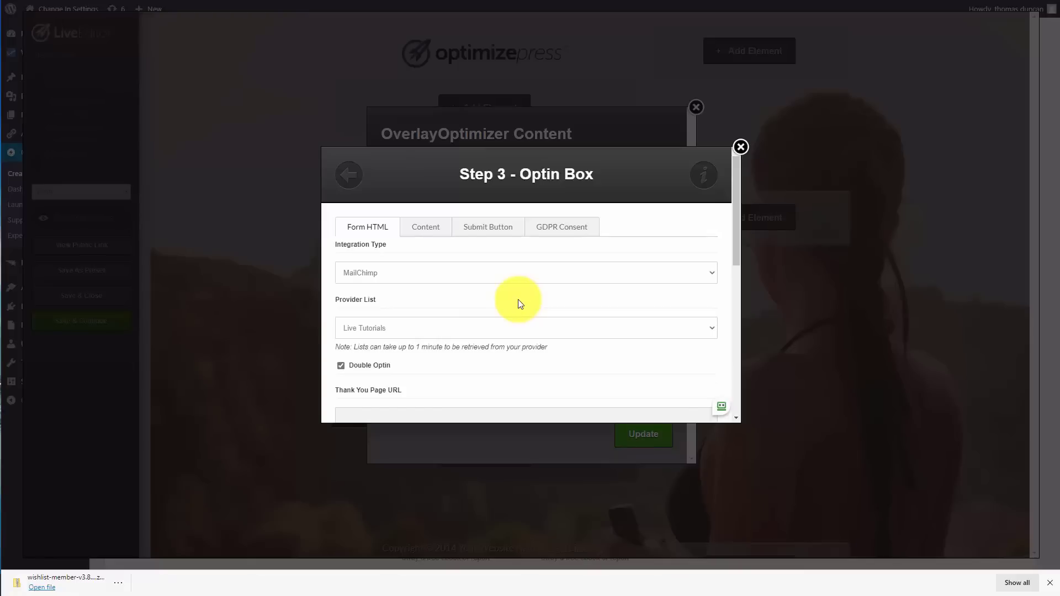
{"action": "scroll", "coordinate": [519, 302], "scroll_direction": "down", "scroll_amount": 1}
{"action": "left_click", "coordinate": [506, 293]}
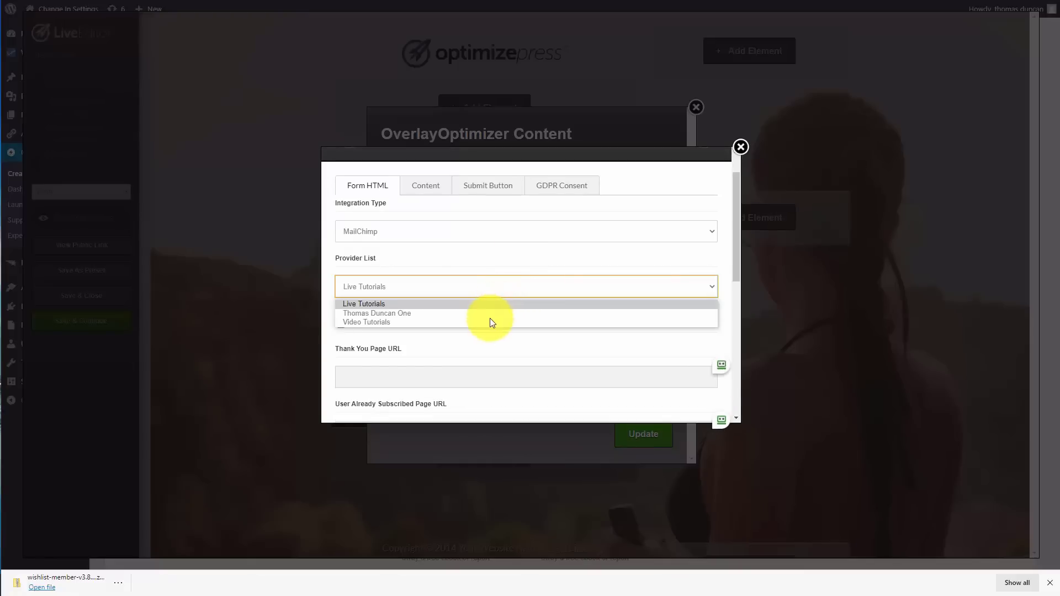
{"action": "left_click", "coordinate": [490, 320]}
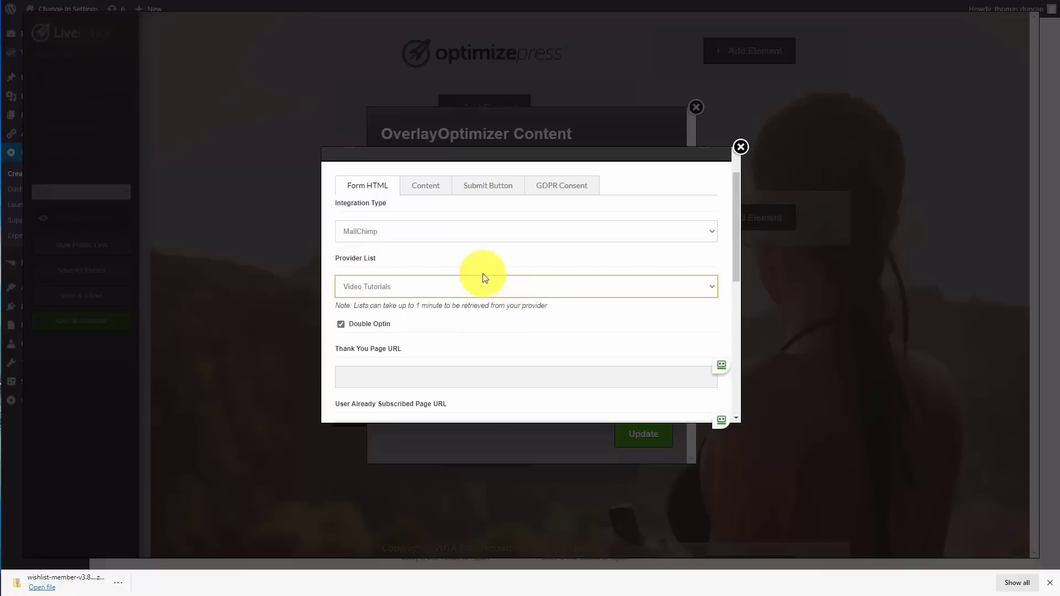
Step: Uncheck Double Optin for the opt-in box
{"action": "scroll", "coordinate": [485, 277], "scroll_direction": "down", "scroll_amount": 2}
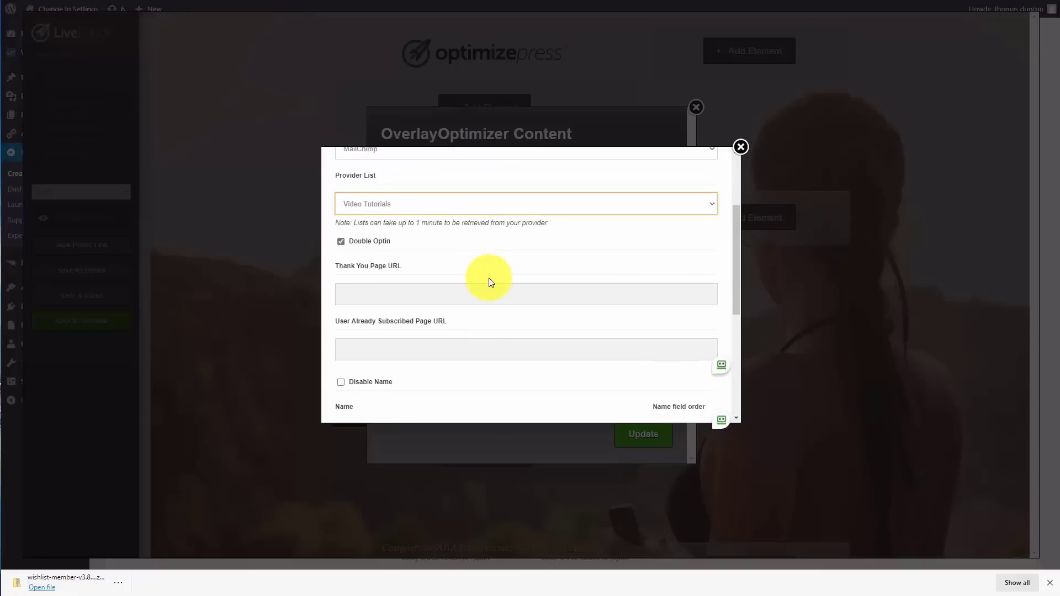
{"action": "left_click", "coordinate": [341, 241]}
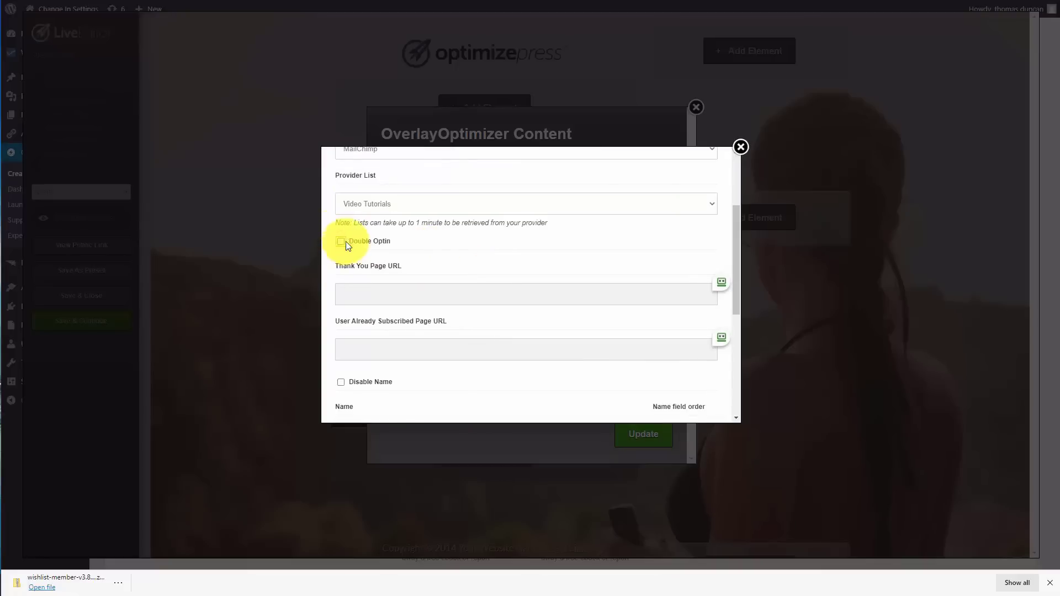
{"action": "scroll", "coordinate": [454, 263], "scroll_direction": "down", "scroll_amount": 1}
{"action": "scroll", "coordinate": [462, 253], "scroll_direction": "up", "scroll_amount": 1}
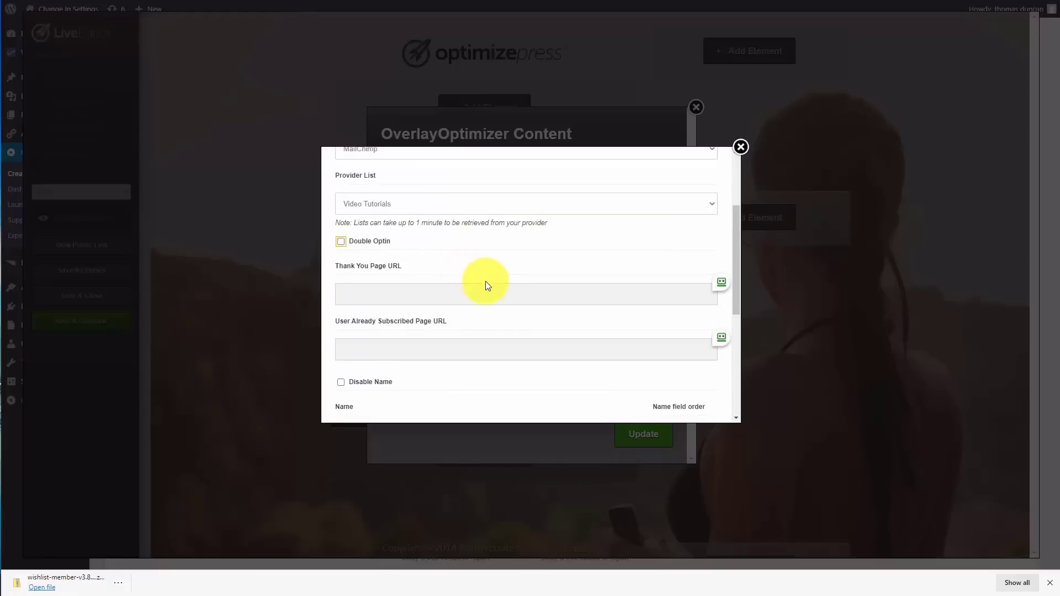
{"action": "scroll", "coordinate": [492, 284], "scroll_direction": "down", "scroll_amount": 1}
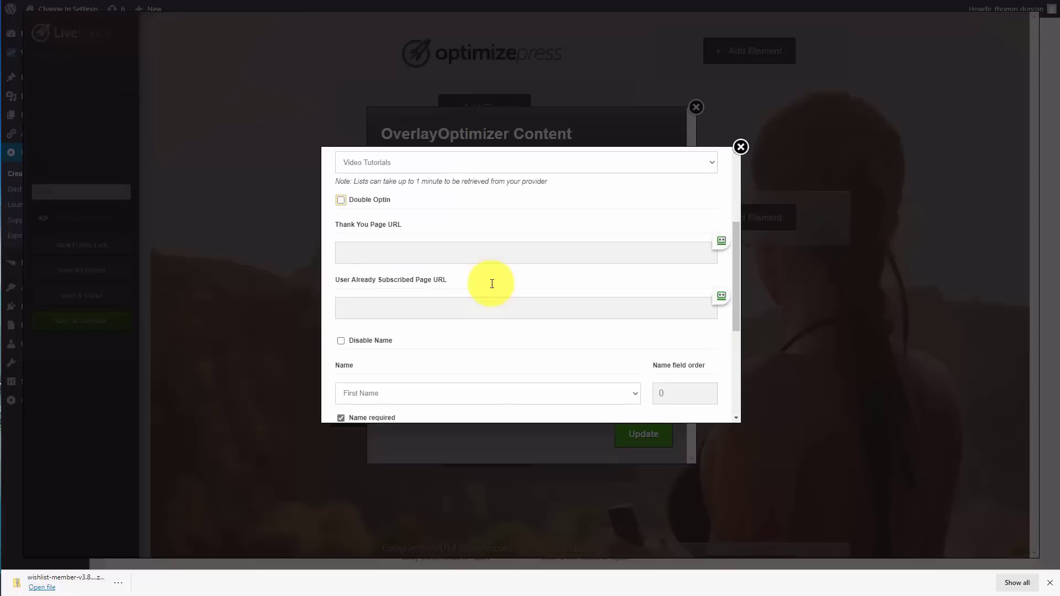
Step: Clear the API key mistakenly pasted into the Thank You Page URL field
{"action": "left_click", "coordinate": [379, 251]}
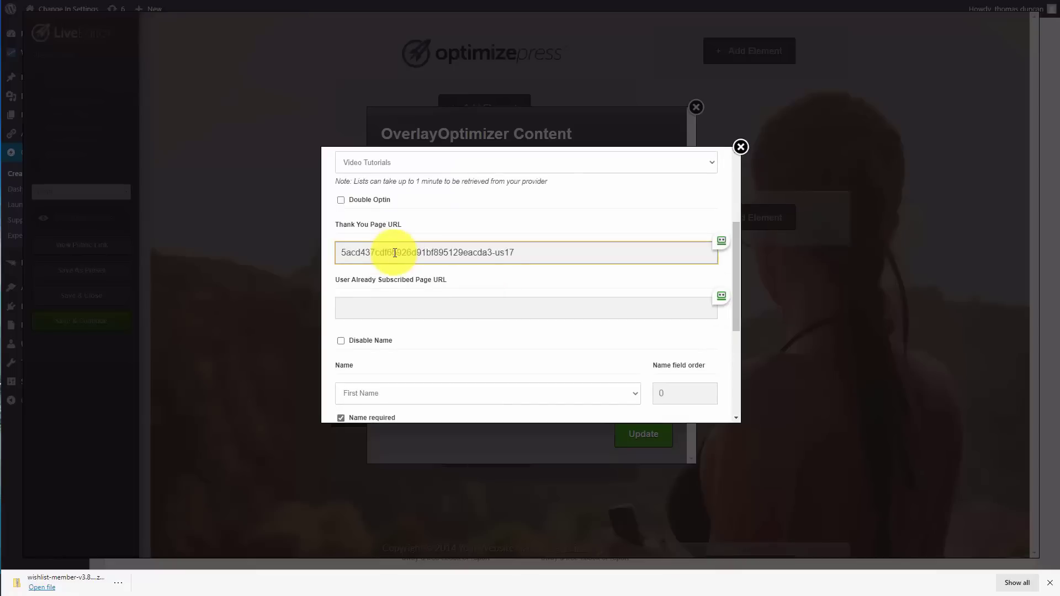
{"action": "key", "text": "ctrl+a"}
{"action": "key", "text": "BackSpace"}
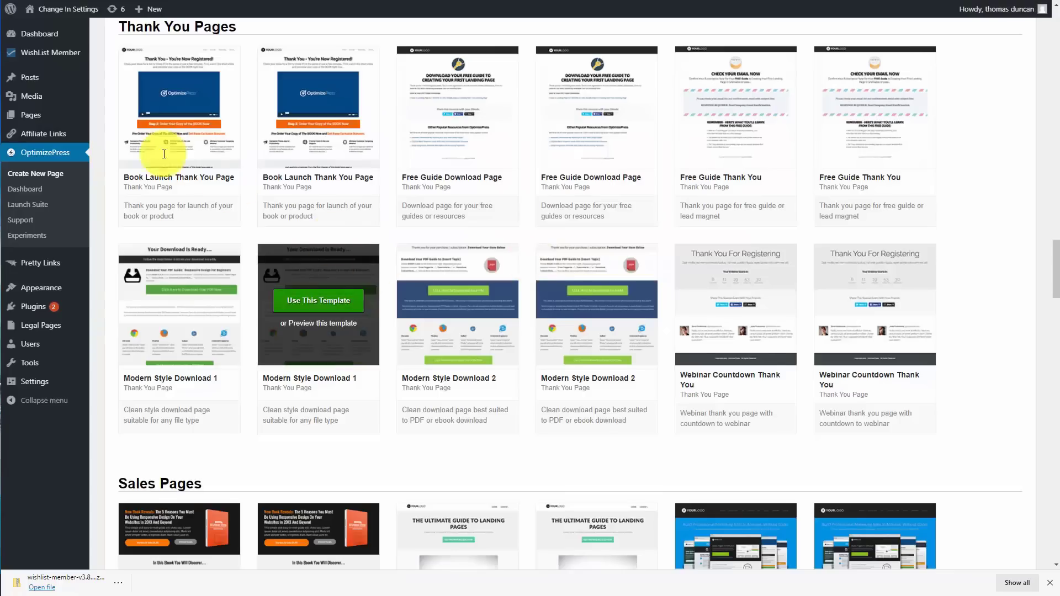
Step: From the Book Launch Thank You template, link the Step 2 order button to the offer page in a new window
{"action": "left_click", "coordinate": [313, 103]}
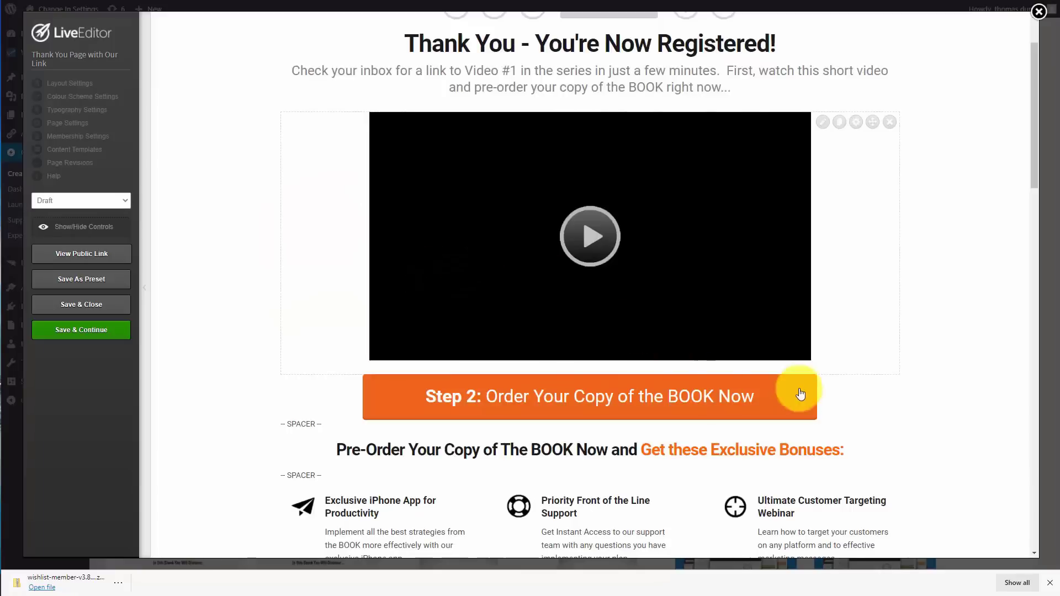
{"action": "left_click", "coordinate": [821, 382]}
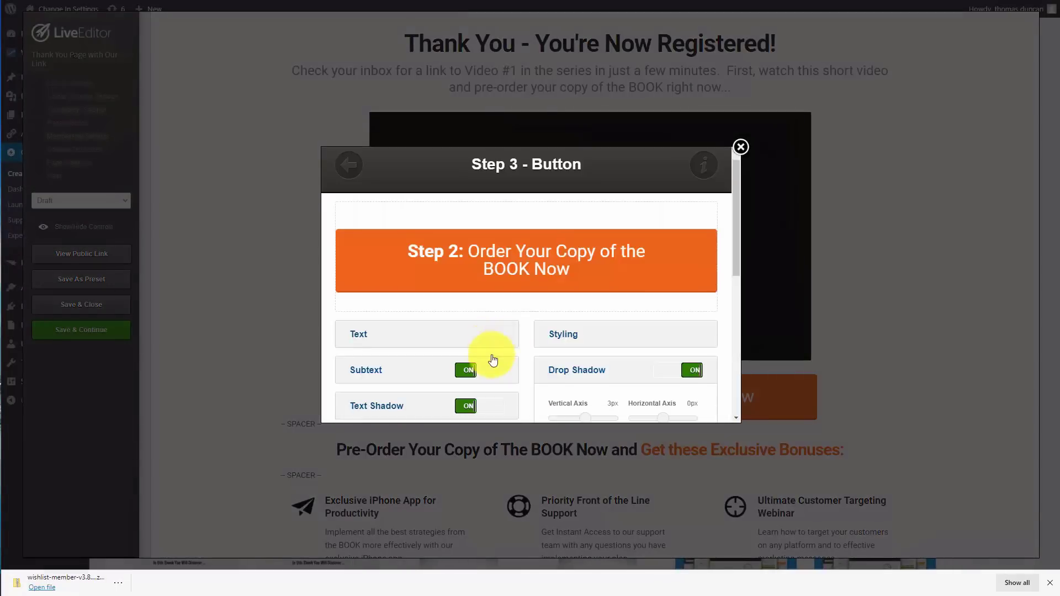
{"action": "scroll", "coordinate": [489, 357], "scroll_direction": "down", "scroll_amount": 8}
{"action": "left_click", "coordinate": [429, 325]}
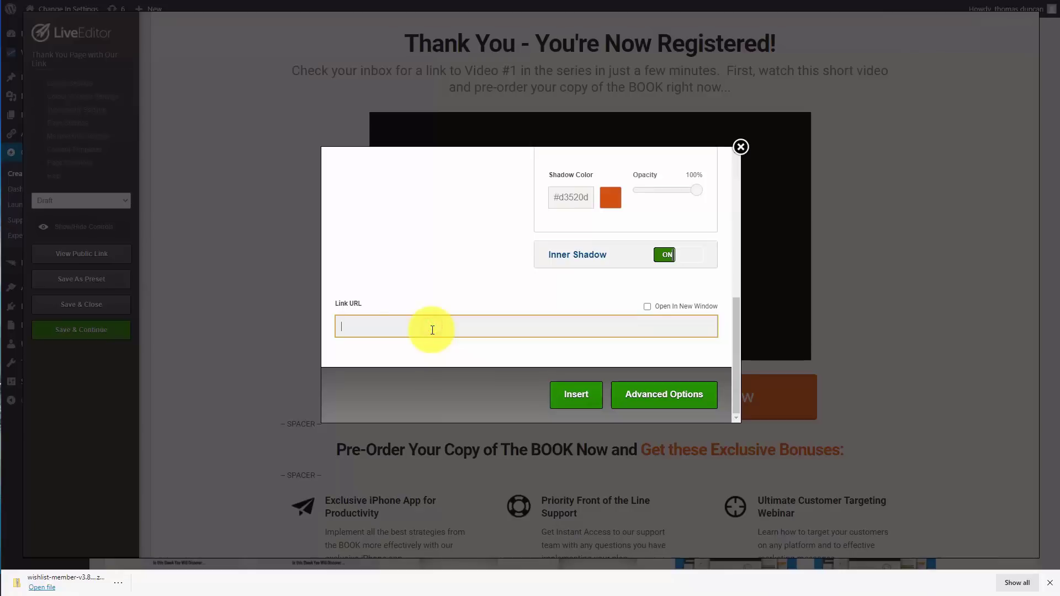
{"action": "type", "text": "https://thomasduncanone.com/offer-that-we-want-the-customer-to-see/"}
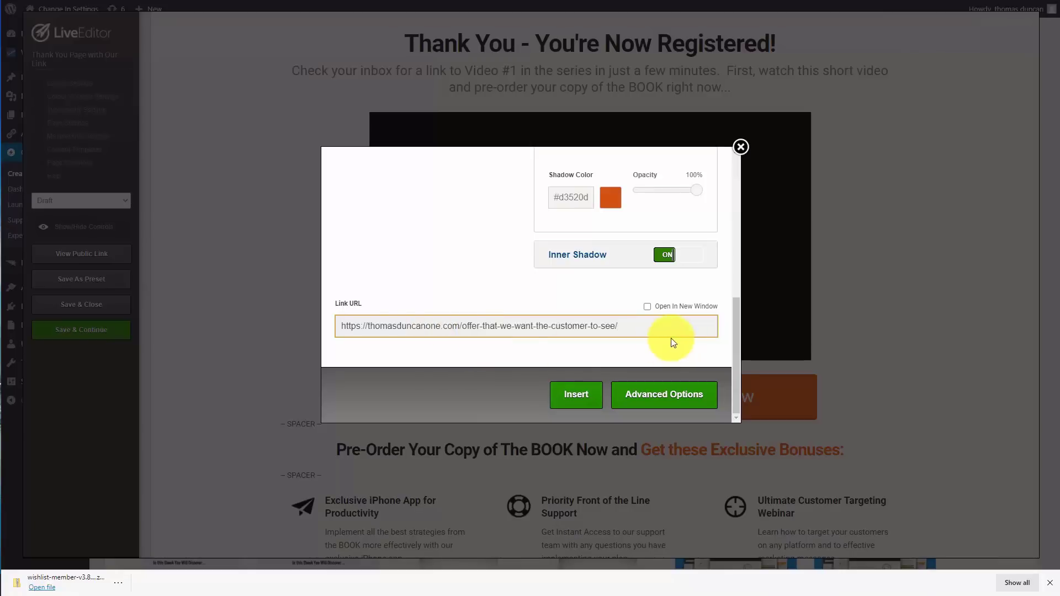
{"action": "left_click", "coordinate": [648, 307]}
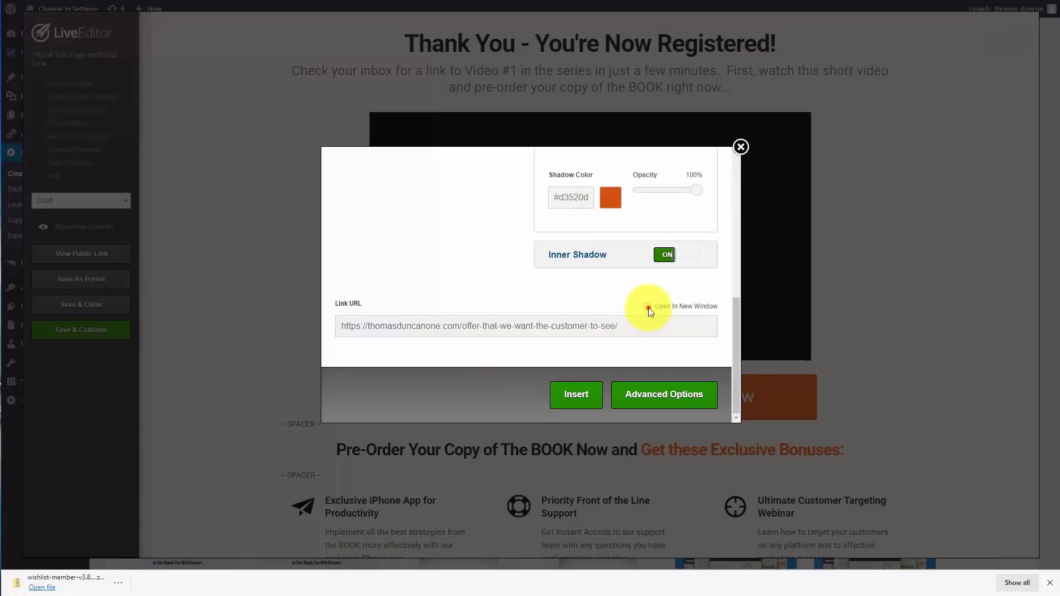
{"action": "left_click", "coordinate": [584, 397]}
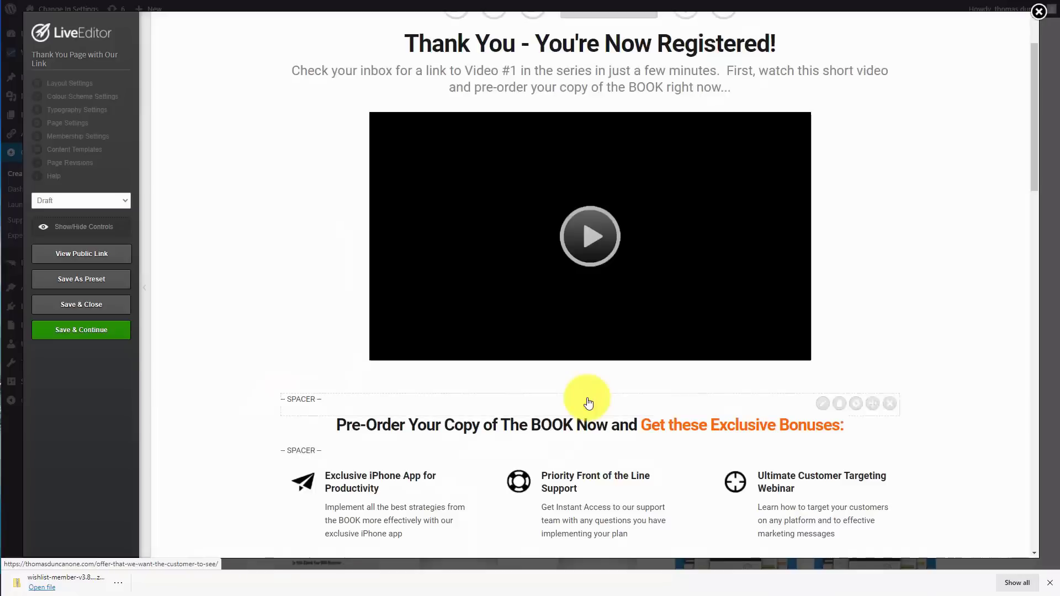
Step: Publish the page, set the opt-in Thank You Page URL to thank-you-page-with-our-link, and disable double opt-in
{"action": "left_click", "coordinate": [88, 202]}
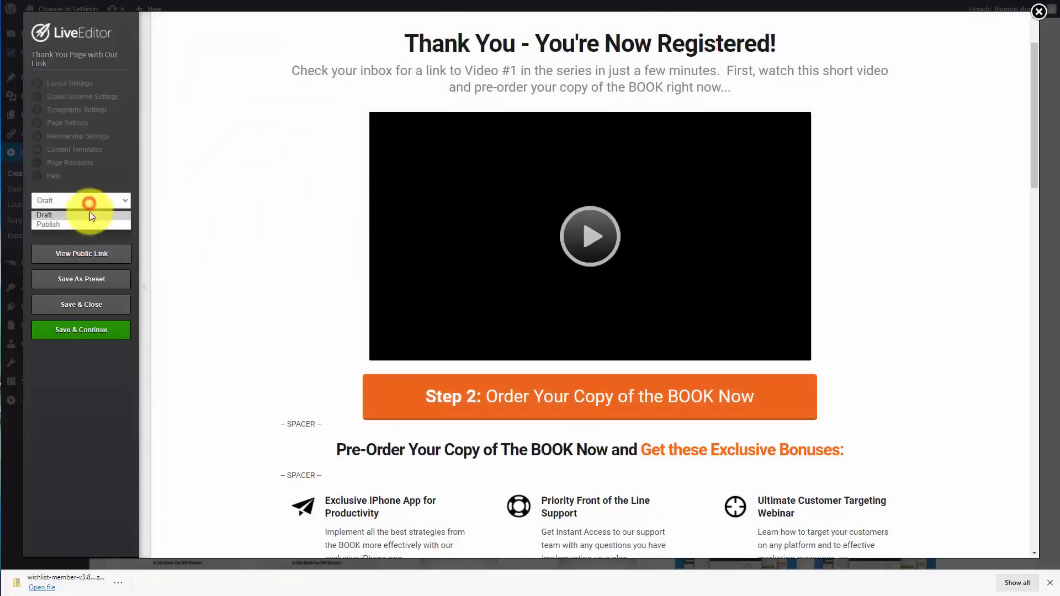
{"action": "left_click", "coordinate": [91, 223]}
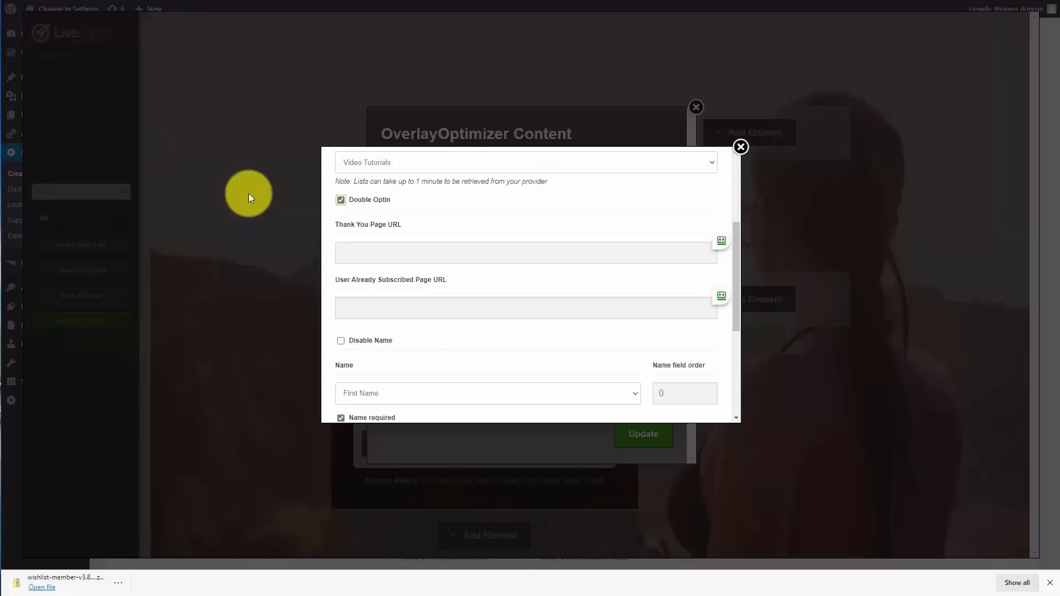
{"action": "left_click", "coordinate": [363, 253]}
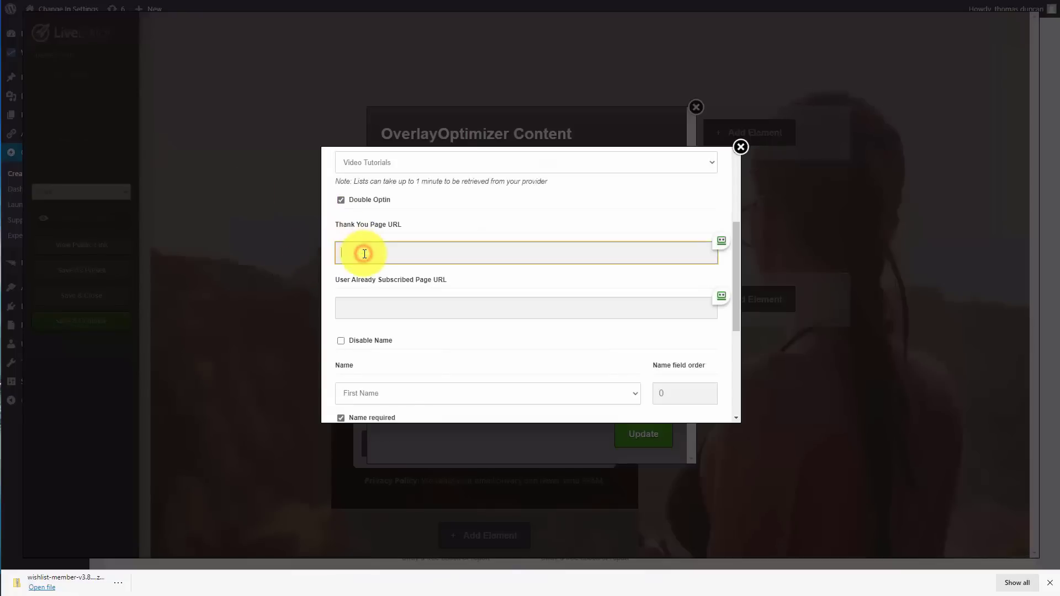
{"action": "type", "text": "https://thomasduncanone.com/thank-you-page-with-our-link/"}
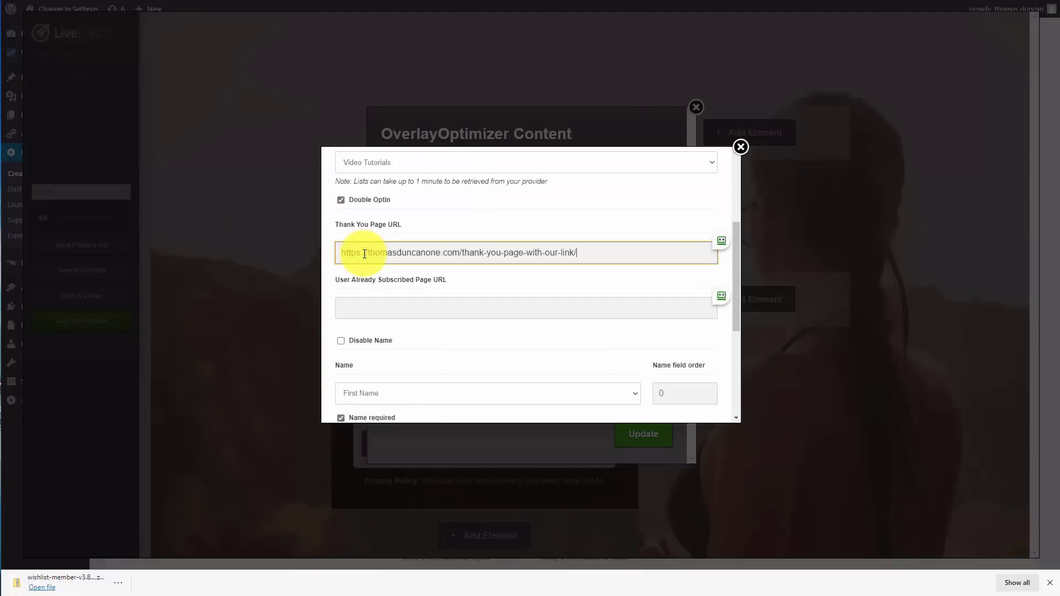
{"action": "scroll", "coordinate": [495, 278], "scroll_direction": "down", "scroll_amount": 4}
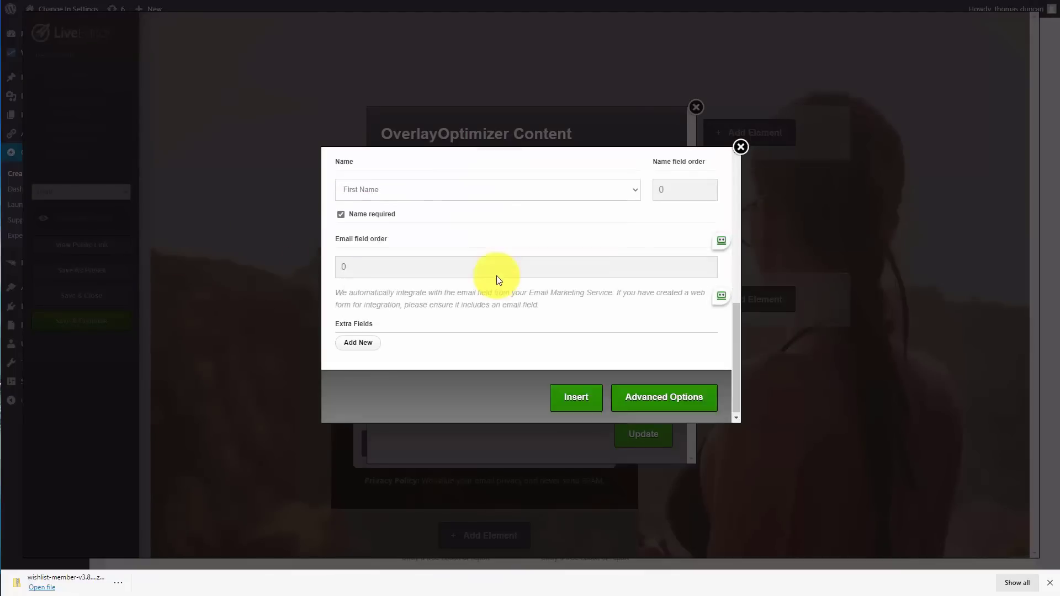
{"action": "scroll", "coordinate": [495, 278], "scroll_direction": "up", "scroll_amount": 5}
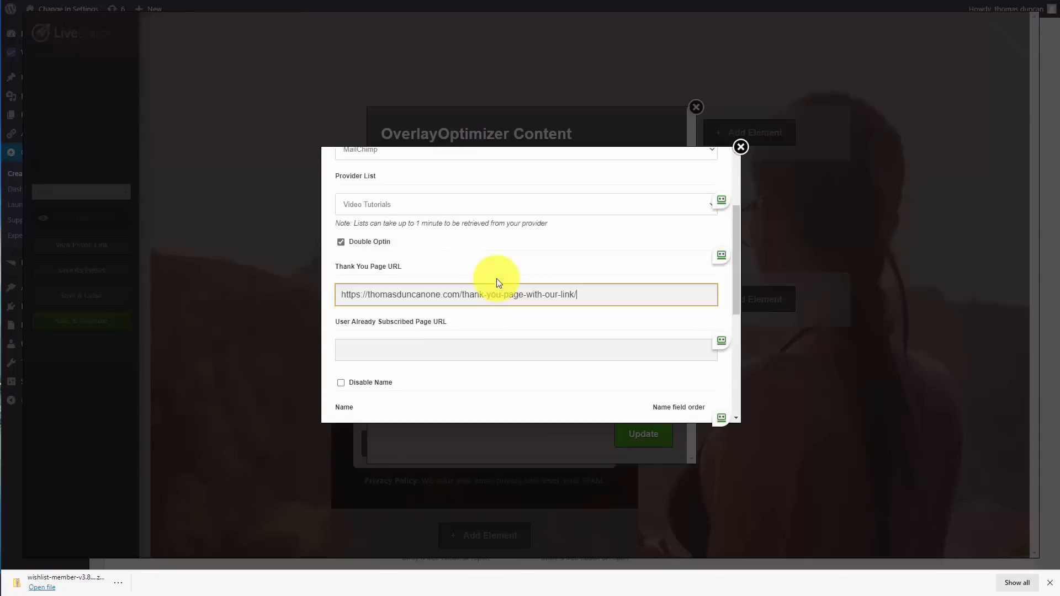
{"action": "left_click", "coordinate": [340, 242]}
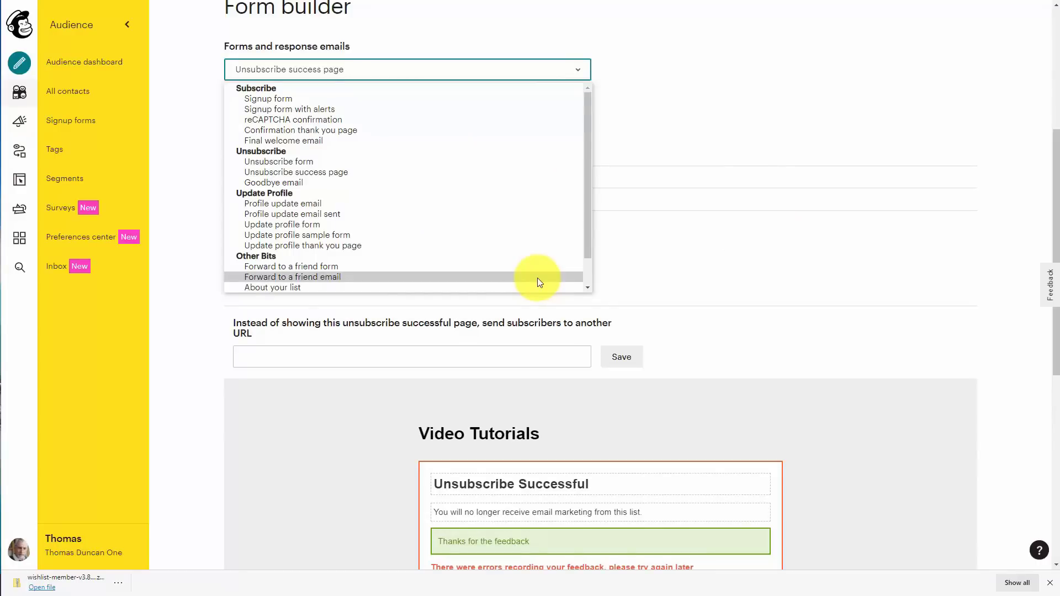
Step: Redirect the Unsubscribe success page to the thank-you-page-with-our-link address and save it
{"action": "left_click", "coordinate": [517, 172]}
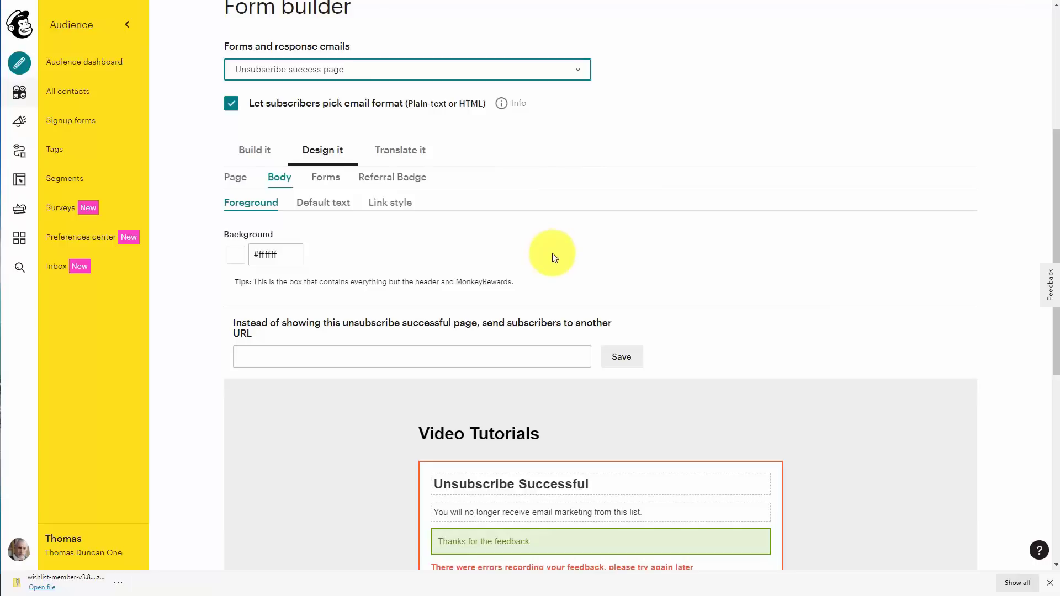
{"action": "left_click", "coordinate": [248, 153]}
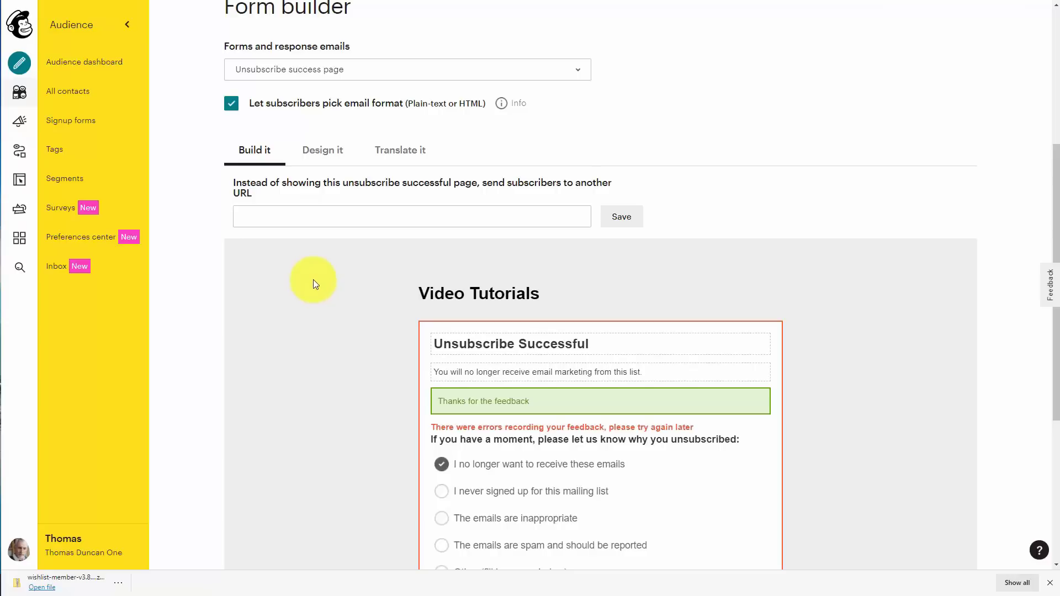
{"action": "left_click", "coordinate": [295, 211]}
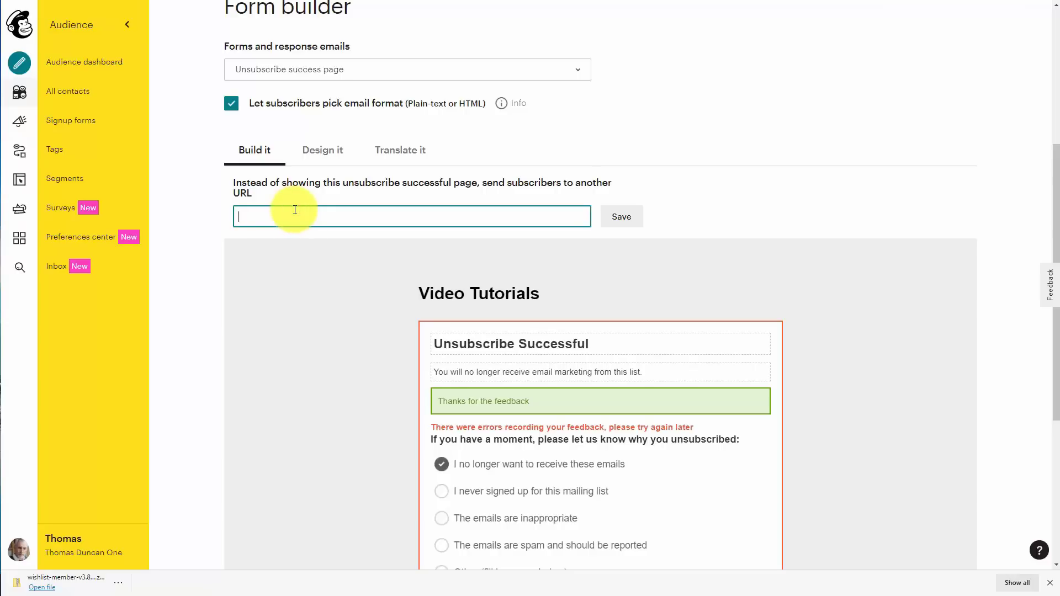
{"action": "type", "text": "https://thomasduncanone.com/thank-you-page-with-our-link/"}
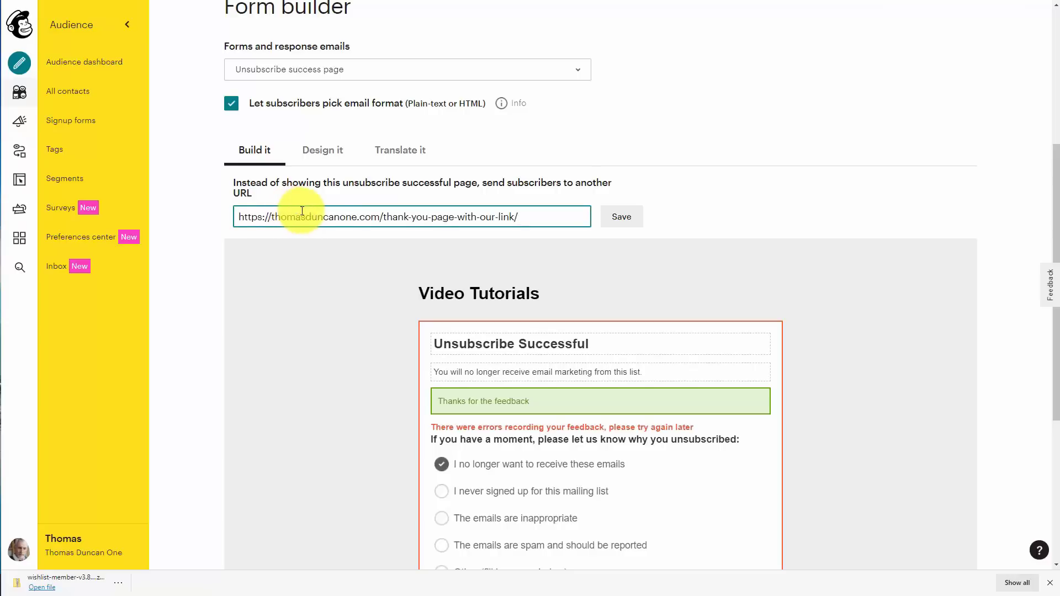
{"action": "left_click", "coordinate": [624, 222]}
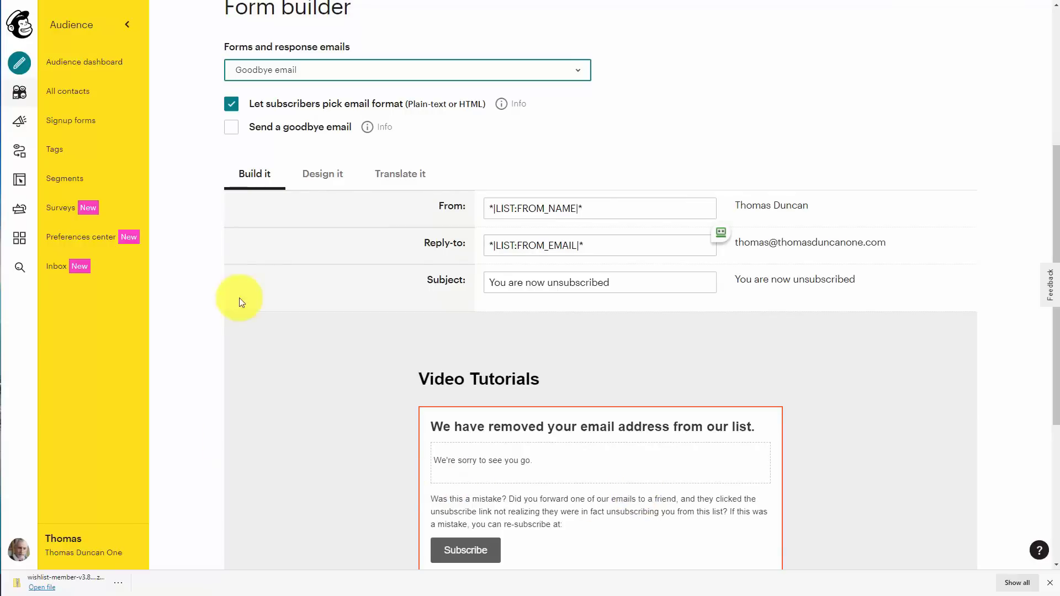
Step: Enable Send a goodbye email, edit its text block, and save and close the message
{"action": "left_click", "coordinate": [231, 128]}
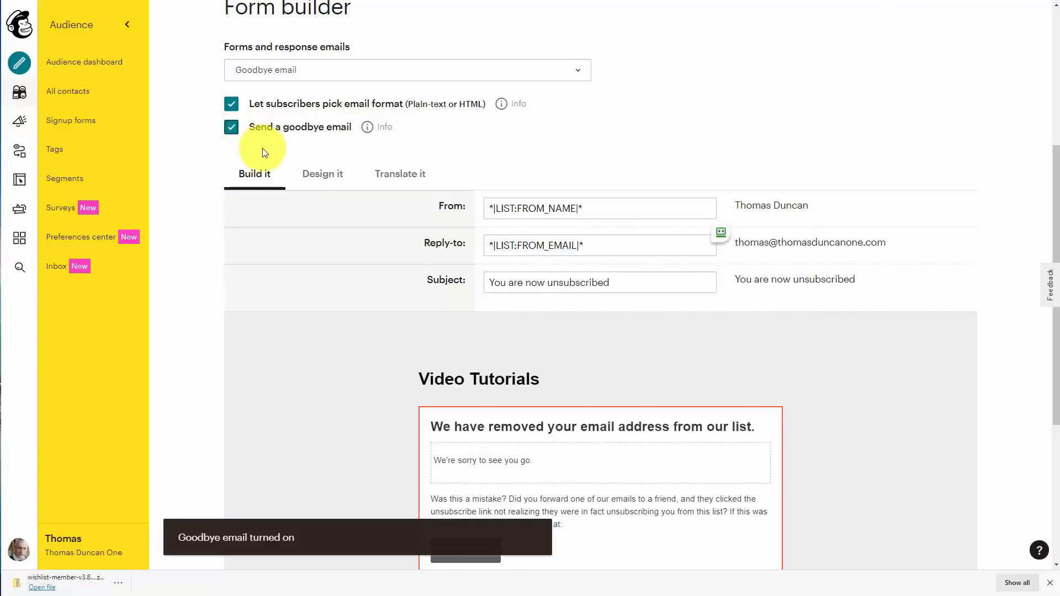
{"action": "scroll", "coordinate": [587, 230], "scroll_direction": "down", "scroll_amount": 5}
{"action": "mouse_move", "coordinate": [549, 206]}
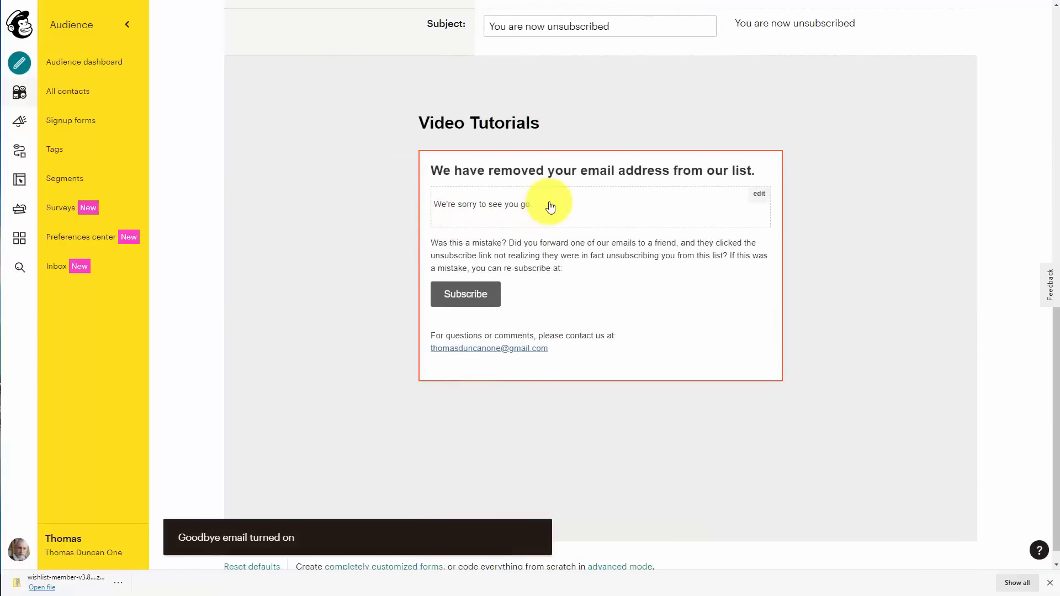
{"action": "left_click", "coordinate": [761, 195]}
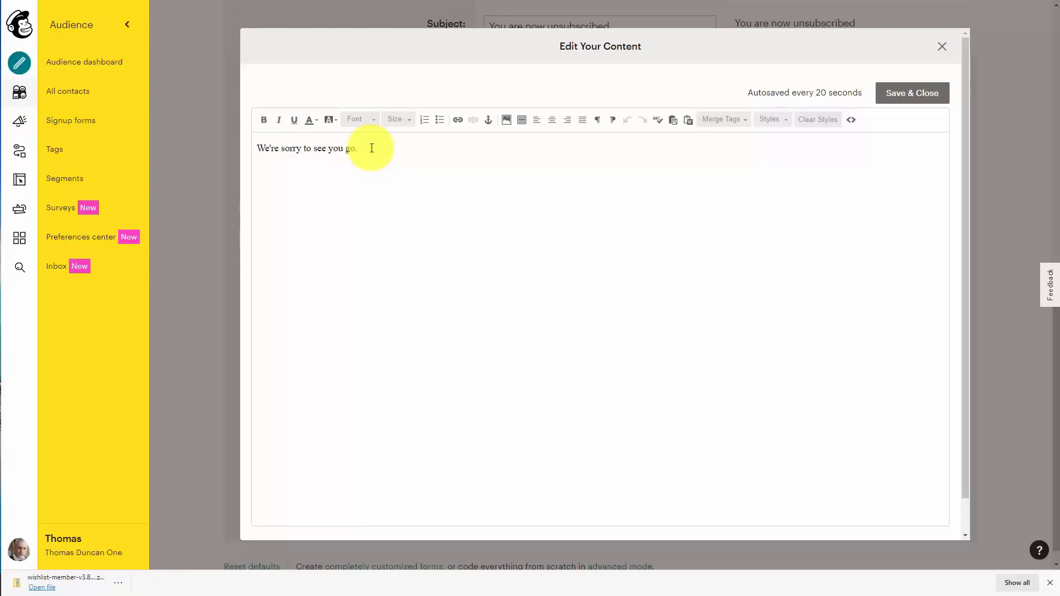
{"action": "left_click", "coordinate": [915, 97]}
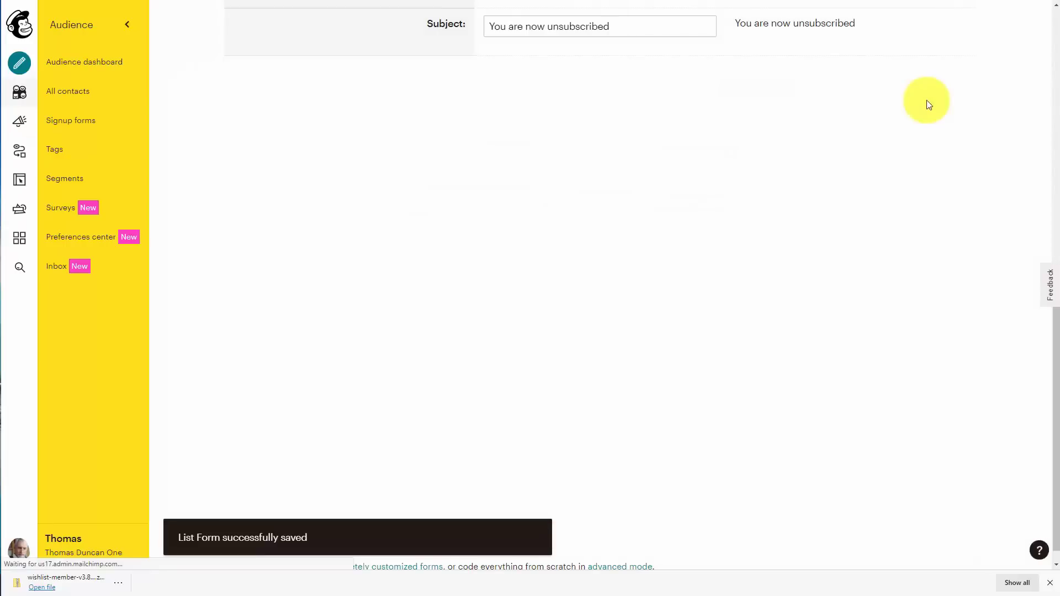
{"action": "scroll", "coordinate": [926, 105], "scroll_direction": "up", "scroll_amount": 6}
{"action": "left_click", "coordinate": [407, 155]}
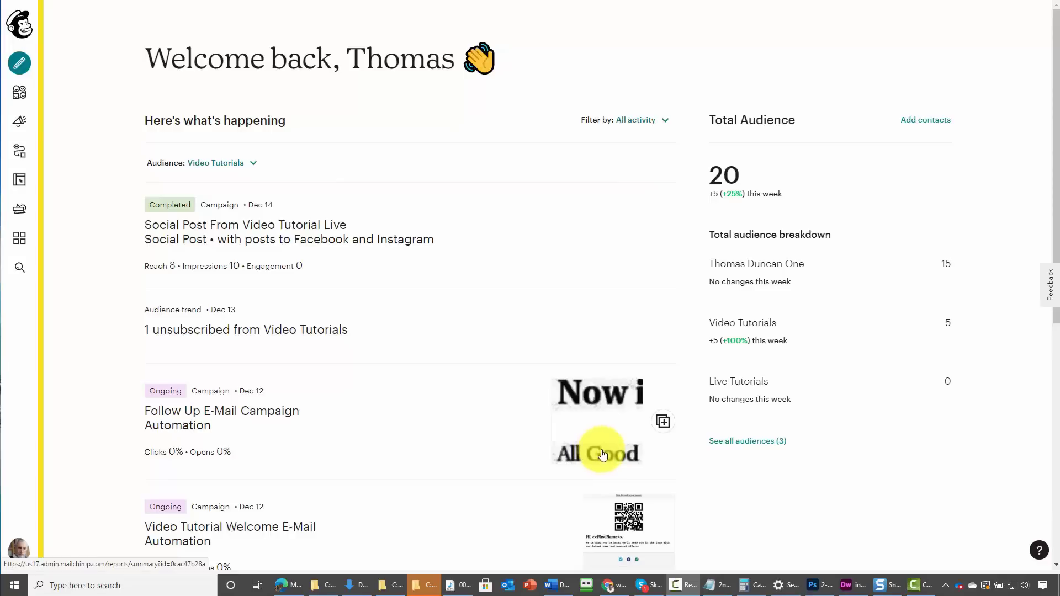
Step: Filter the campaigns list to Landing Pages, which shows none yet, and start a new landing page
{"action": "left_click", "coordinate": [19, 179]}
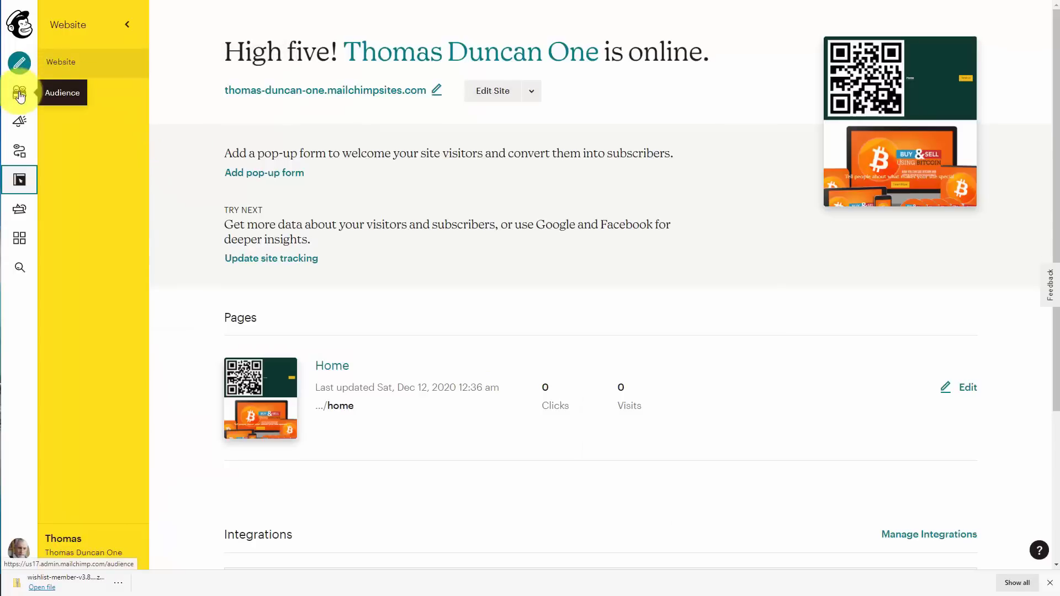
{"action": "left_click", "coordinate": [20, 122]}
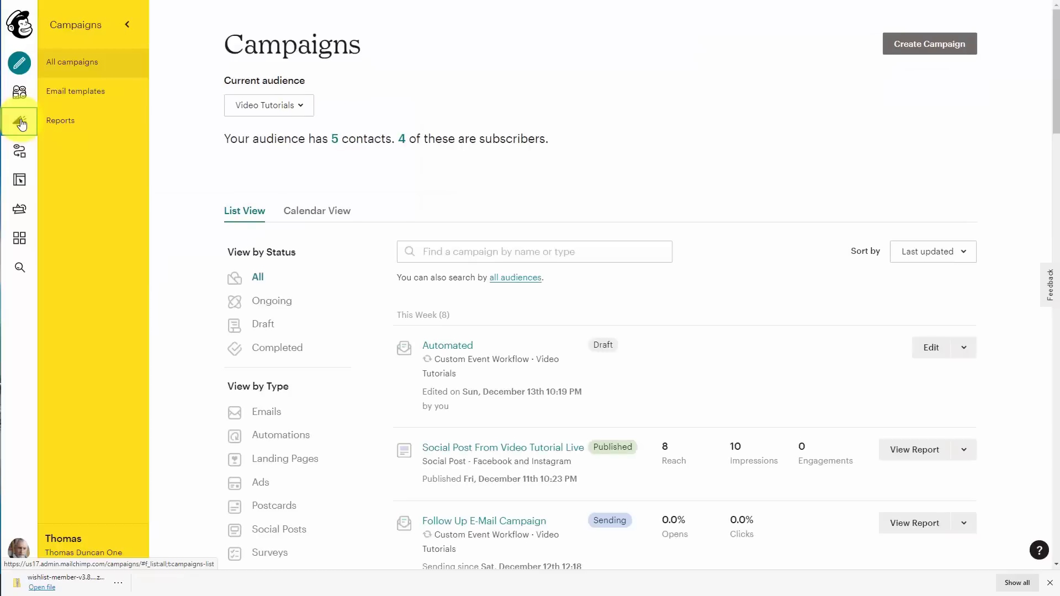
{"action": "scroll", "coordinate": [304, 169], "scroll_direction": "down", "scroll_amount": 3}
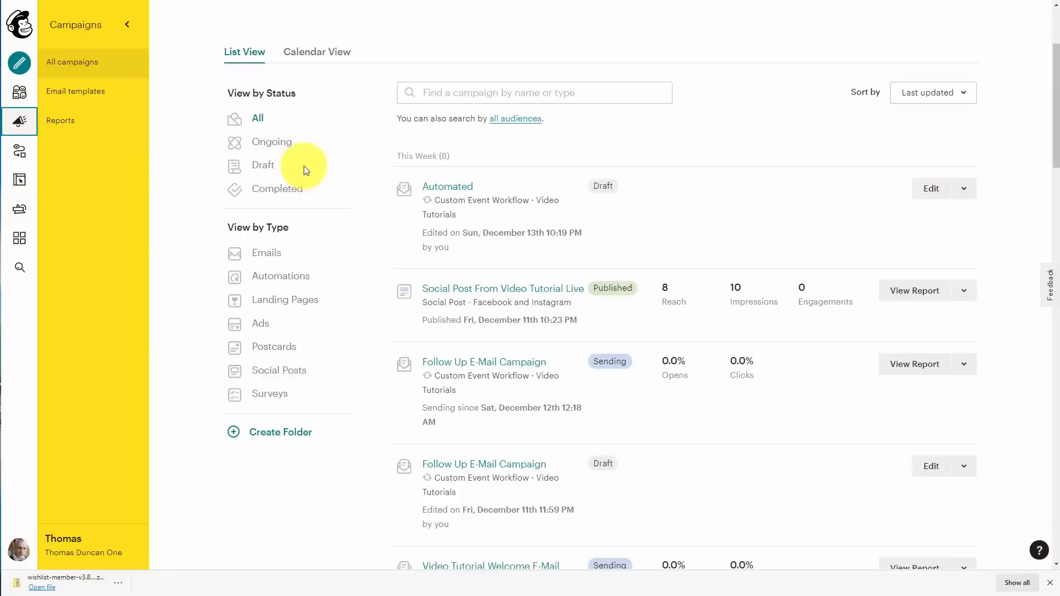
{"action": "scroll", "coordinate": [306, 170], "scroll_direction": "down", "scroll_amount": 1}
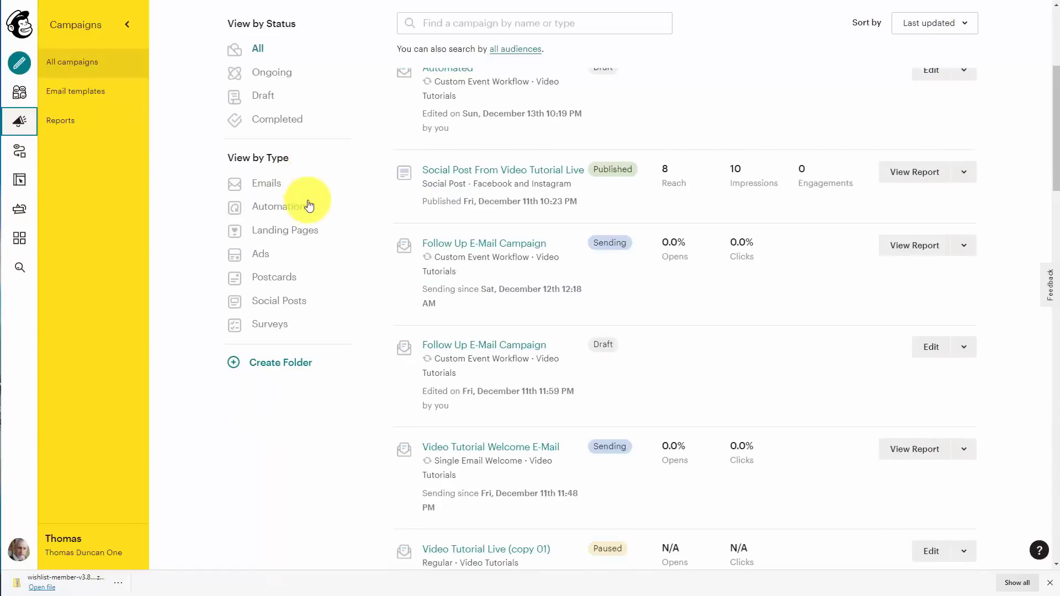
{"action": "left_click", "coordinate": [268, 234]}
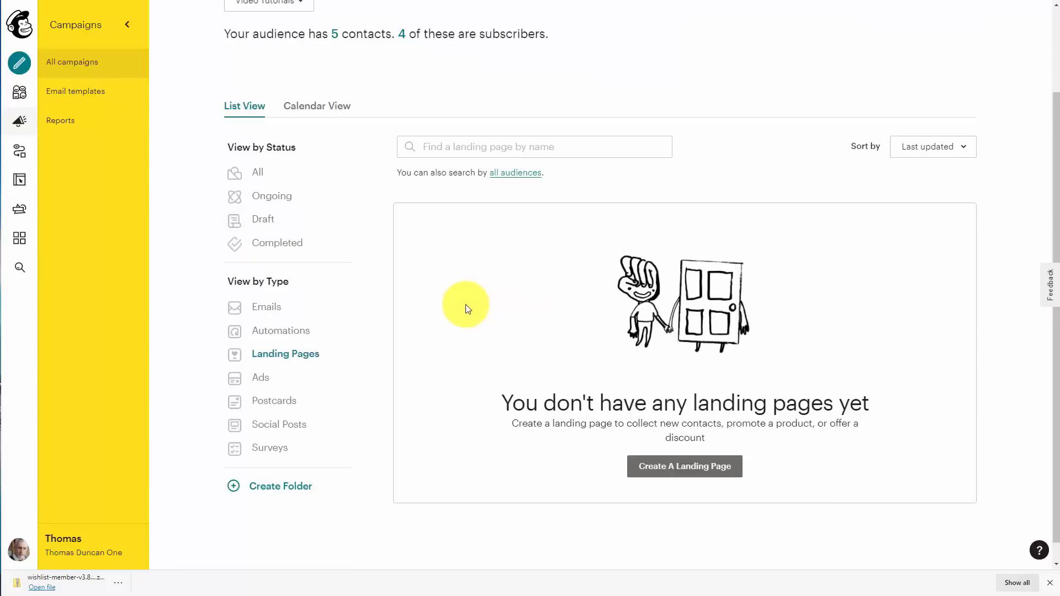
{"action": "left_click", "coordinate": [653, 469]}
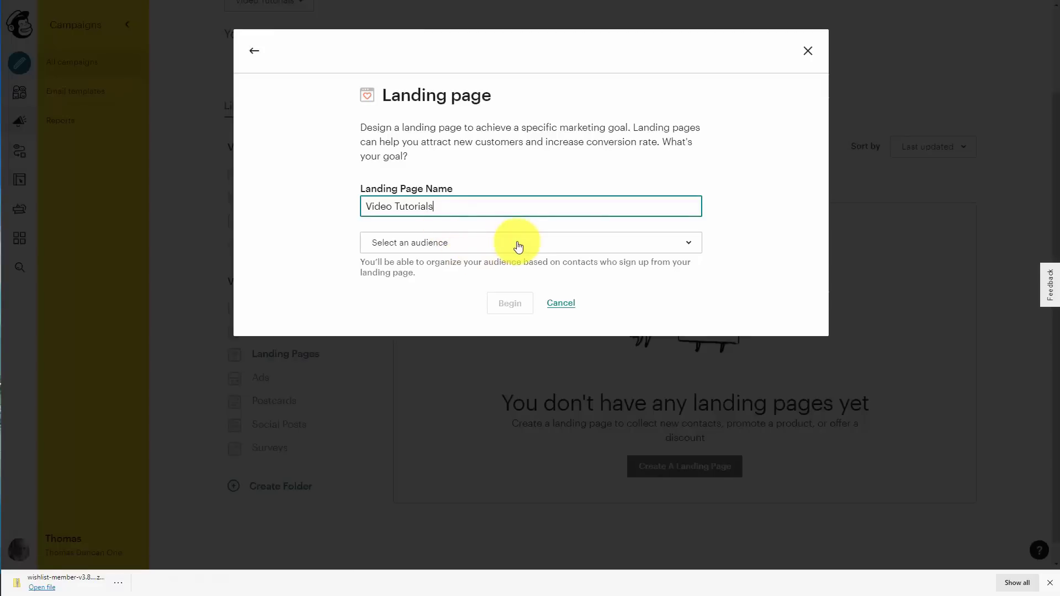
Step: Select the Video Tutorials audience for the new landing page and begin building it
{"action": "left_click", "coordinate": [518, 245]}
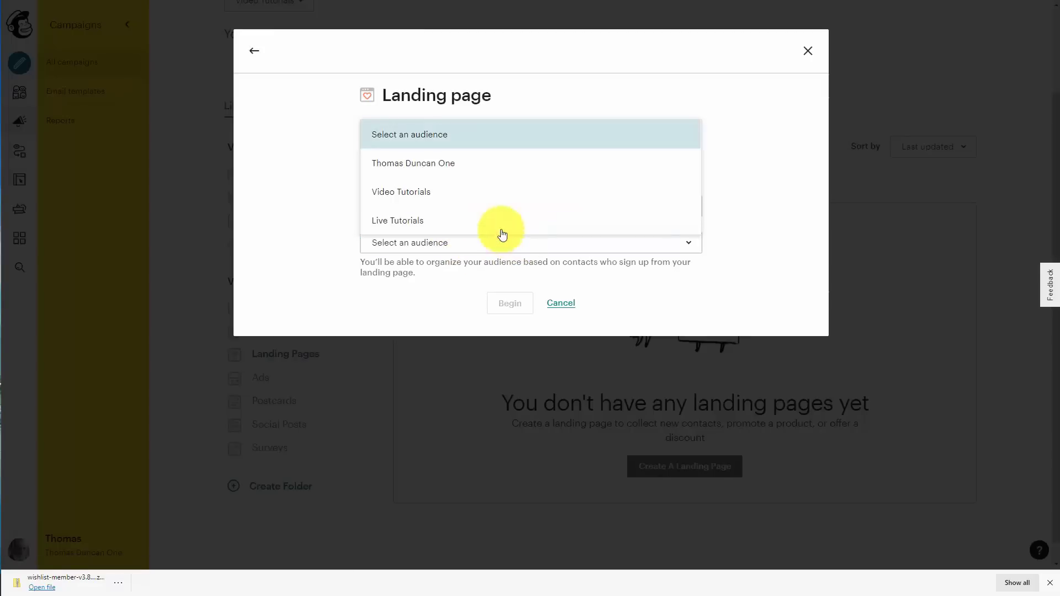
{"action": "left_click", "coordinate": [383, 190]}
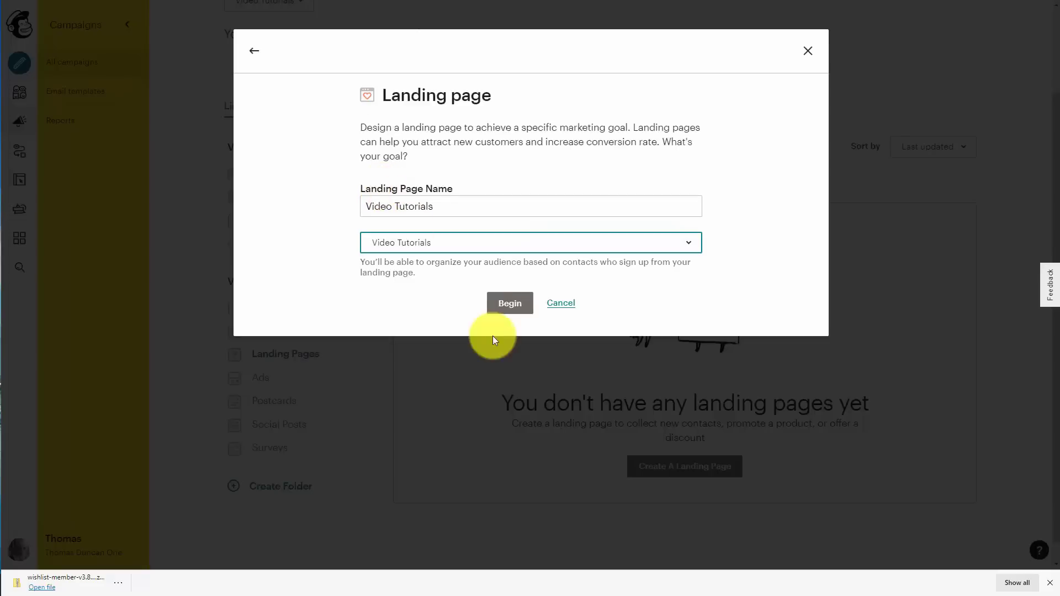
{"action": "left_click", "coordinate": [510, 303]}
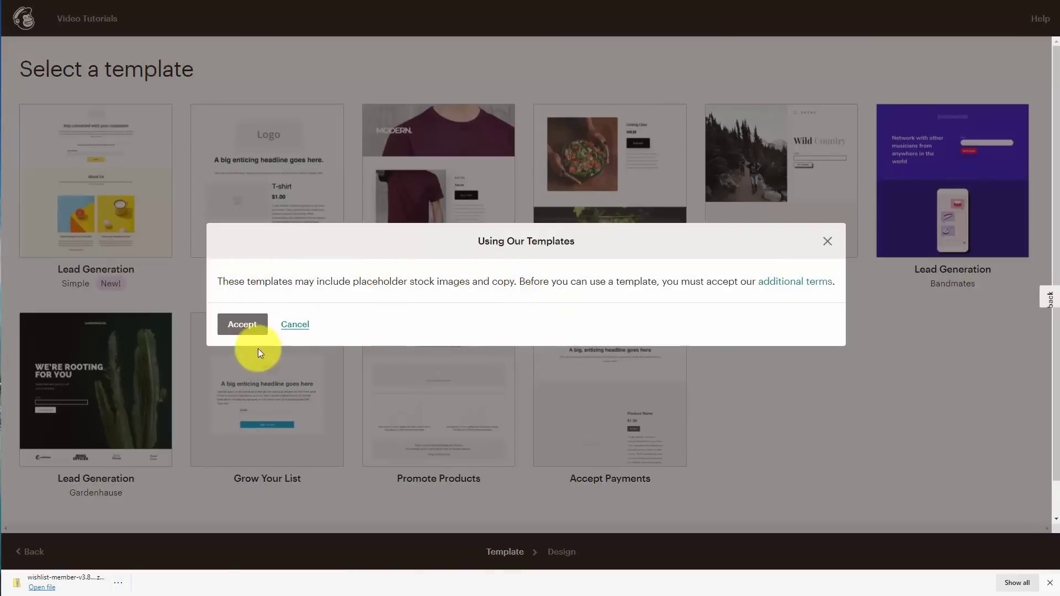
Step: Accept the template terms and pick the Grow Your List template for the landing page
{"action": "left_click", "coordinate": [244, 327]}
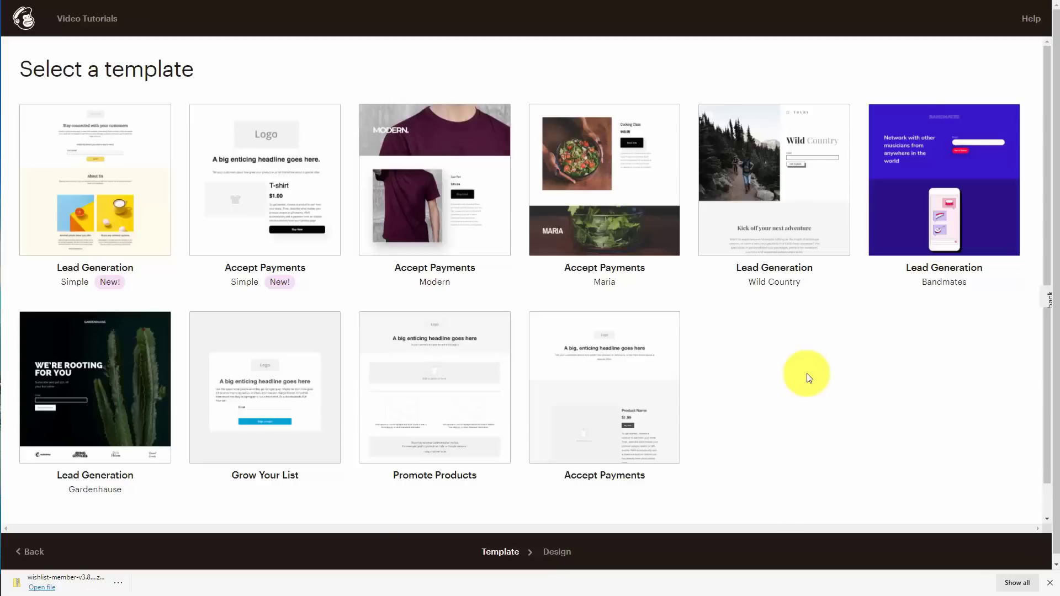
{"action": "left_click", "coordinate": [271, 377]}
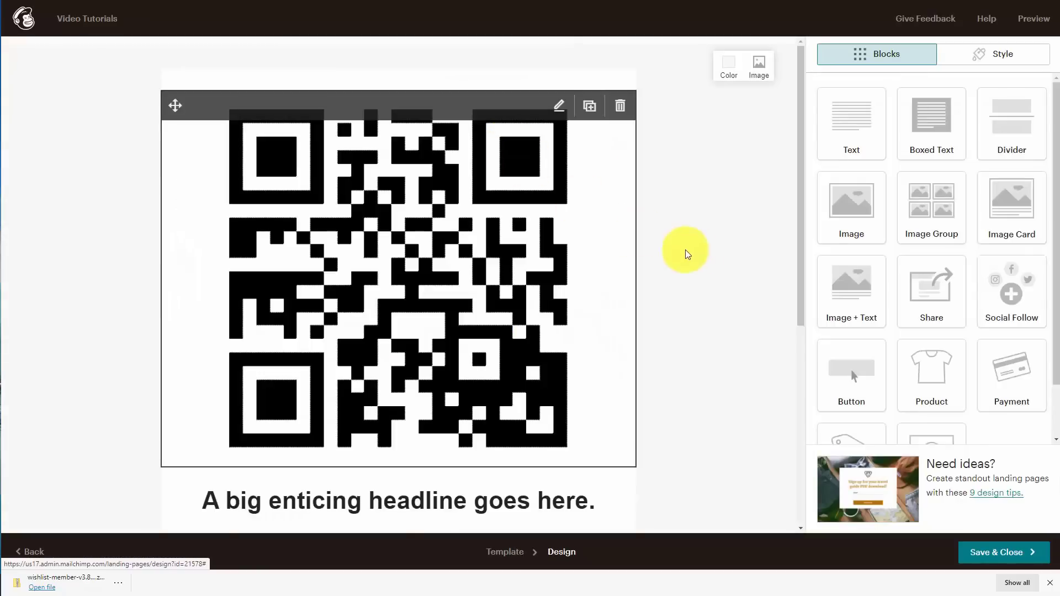
{"action": "scroll", "coordinate": [704, 255], "scroll_direction": "down", "scroll_amount": 5}
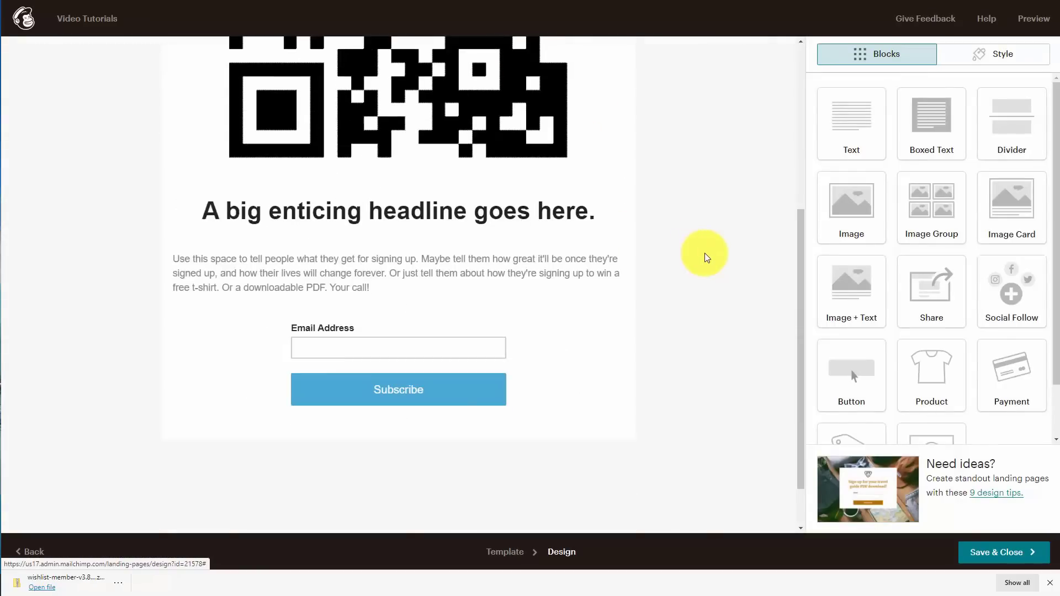
{"action": "scroll", "coordinate": [440, 162], "scroll_direction": "up", "scroll_amount": 3}
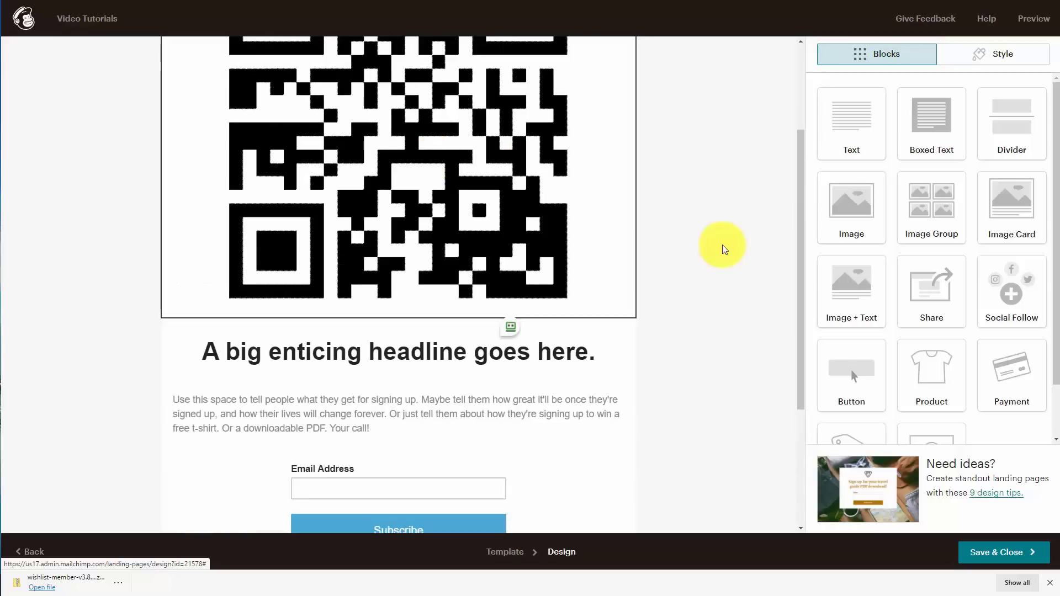
{"action": "scroll", "coordinate": [725, 246], "scroll_direction": "down", "scroll_amount": 4}
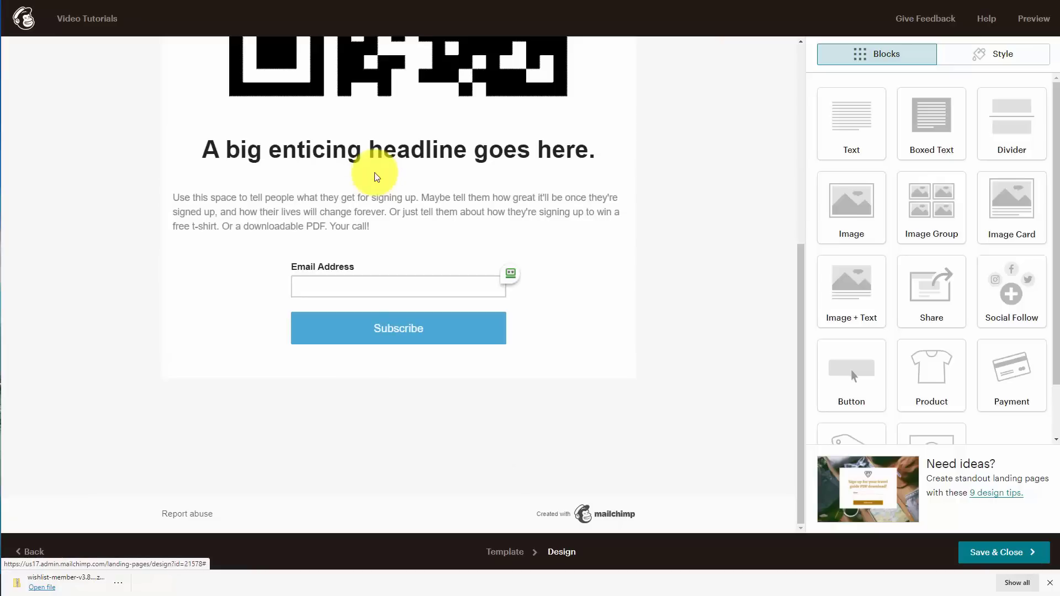
Step: Review the QR-code landing page design in preview, then close the preview
{"action": "scroll", "coordinate": [375, 177], "scroll_direction": "up", "scroll_amount": 1}
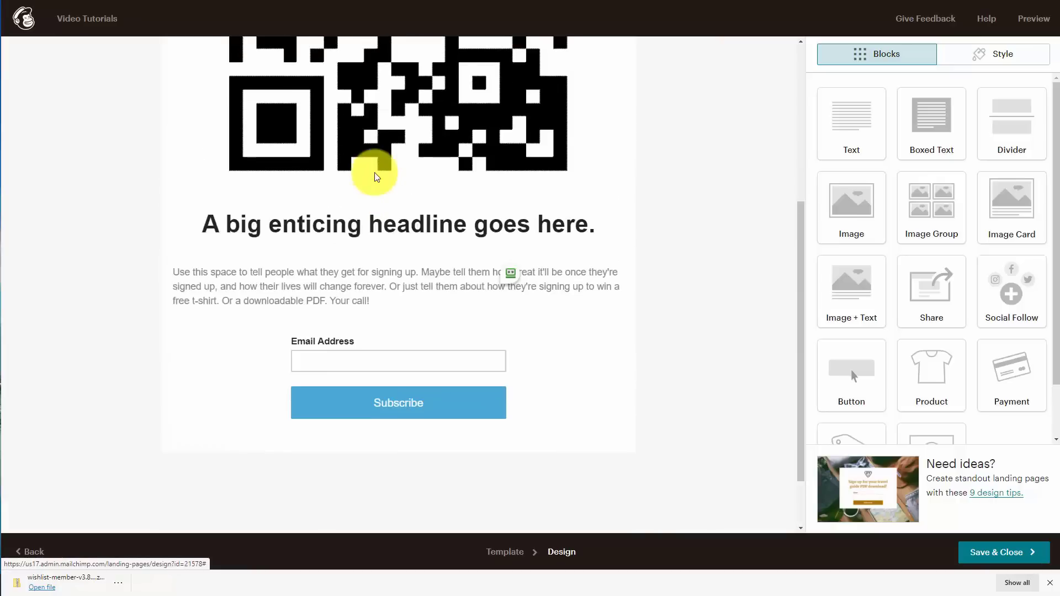
{"action": "scroll", "coordinate": [376, 177], "scroll_direction": "up", "scroll_amount": 1}
{"action": "scroll", "coordinate": [376, 176], "scroll_direction": "down", "scroll_amount": 1}
{"action": "scroll", "coordinate": [375, 176], "scroll_direction": "up", "scroll_amount": 2}
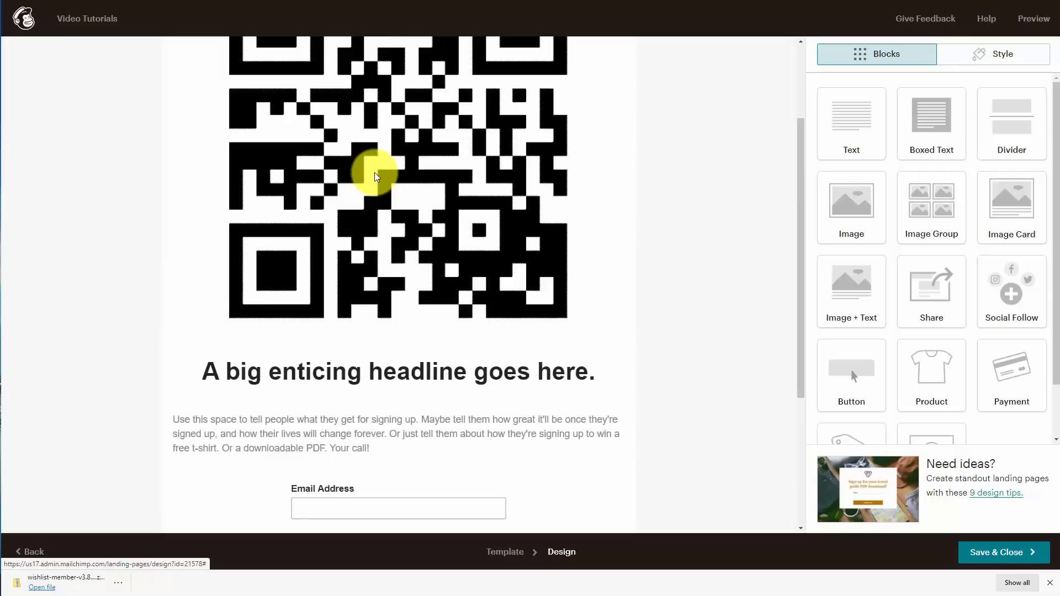
{"action": "scroll", "coordinate": [375, 176], "scroll_direction": "down", "scroll_amount": 3}
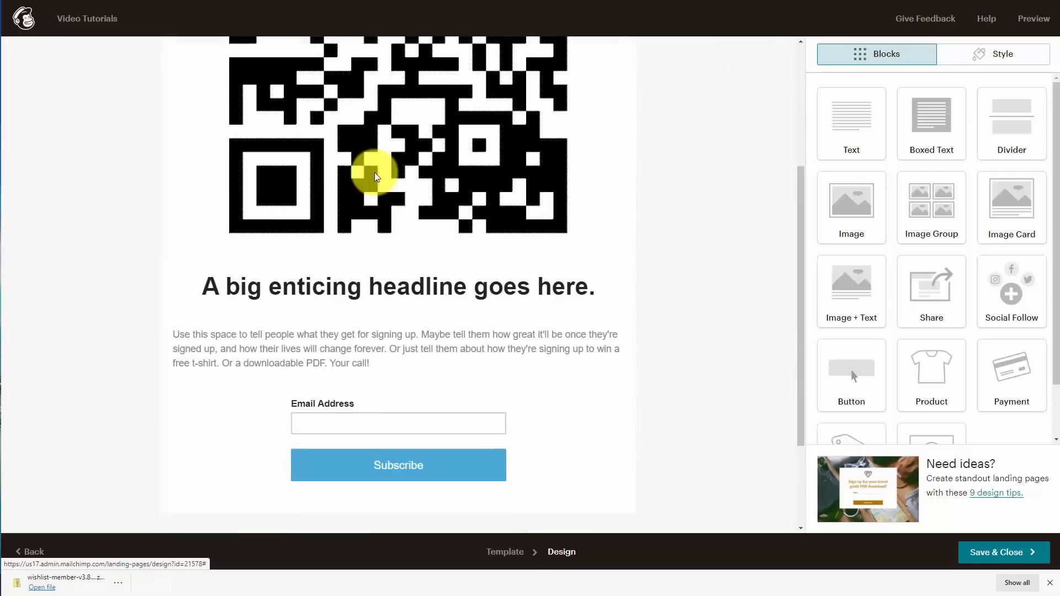
{"action": "scroll", "coordinate": [374, 177], "scroll_direction": "up", "scroll_amount": 3}
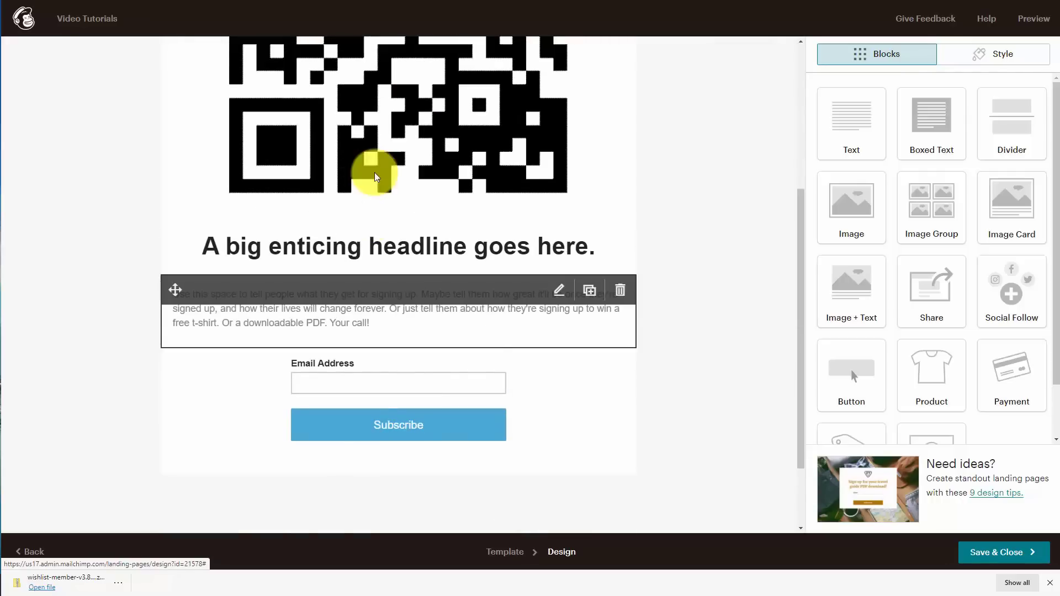
{"action": "scroll", "coordinate": [374, 172], "scroll_direction": "up", "scroll_amount": 1}
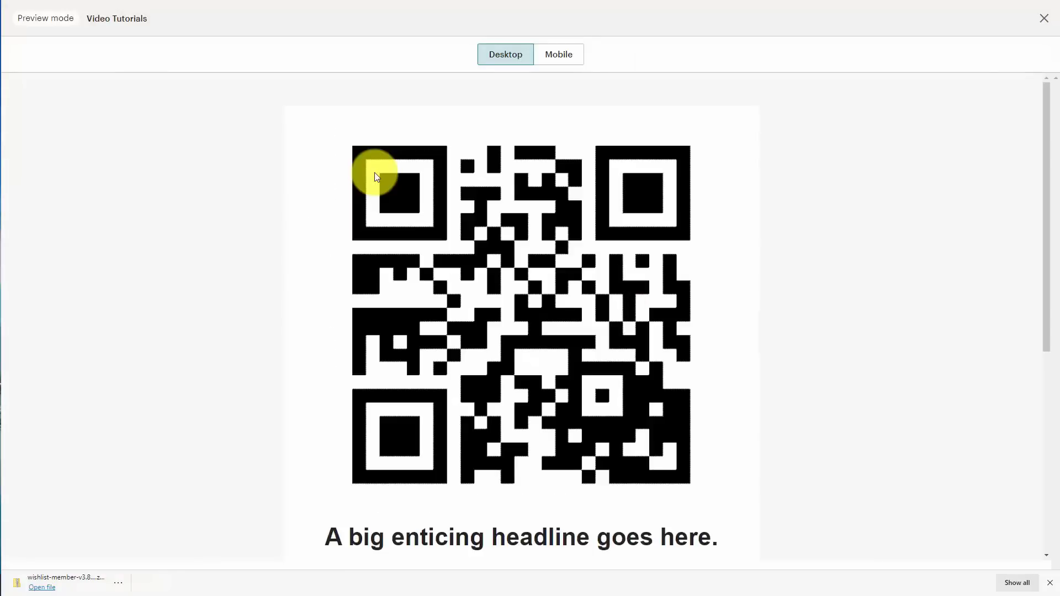
{"action": "key", "text": "Escape"}
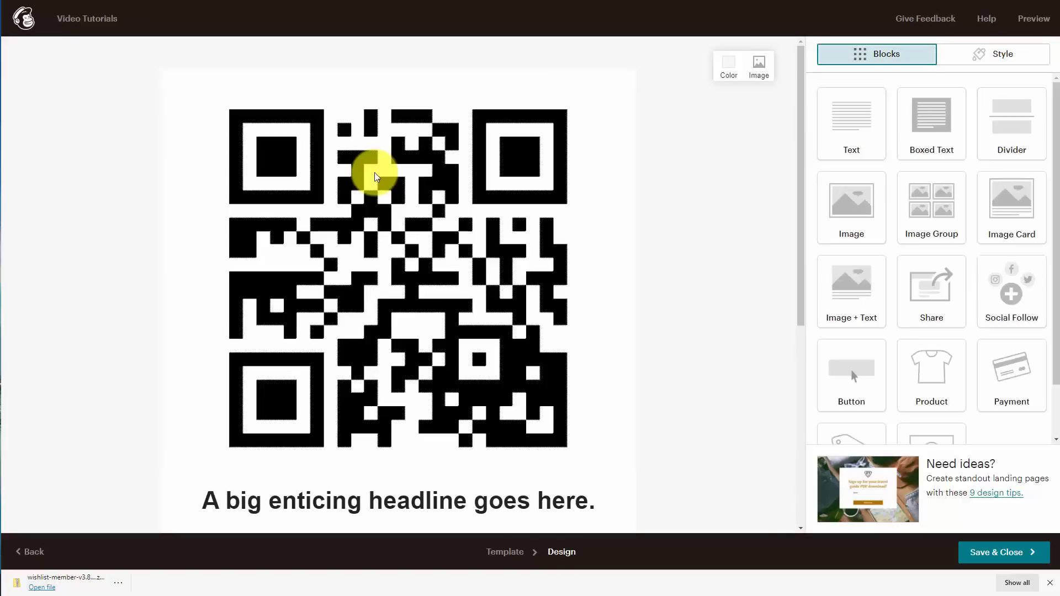
{"action": "scroll", "coordinate": [375, 172], "scroll_direction": "down", "scroll_amount": 1}
{"action": "scroll", "coordinate": [375, 173], "scroll_direction": "down", "scroll_amount": 3}
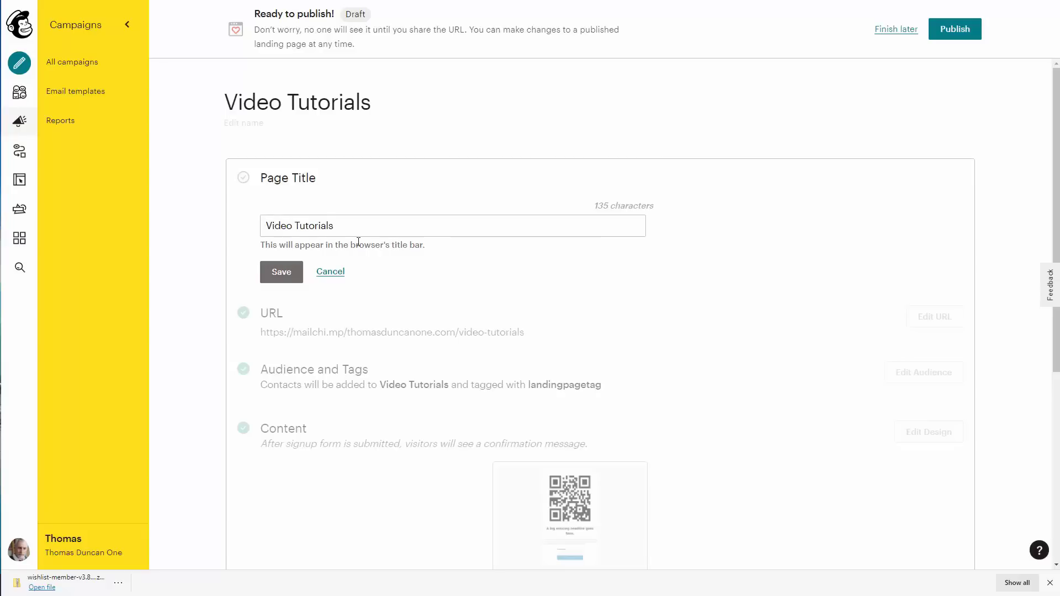
Step: Save the page title and set signups to join Video Tutorials tagged landingpagetag
{"action": "left_click", "coordinate": [286, 276]}
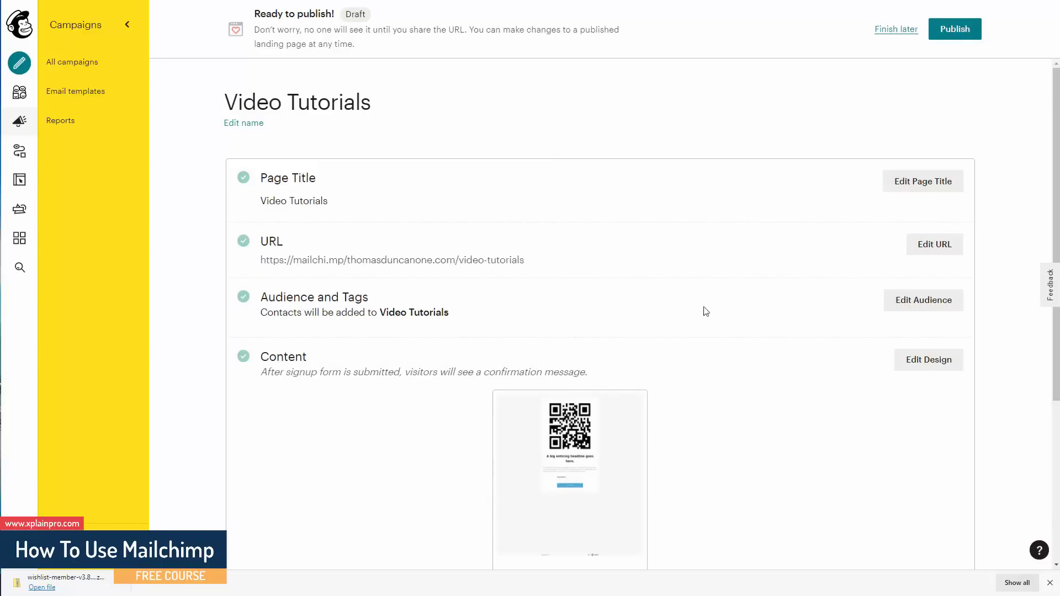
{"action": "left_click", "coordinate": [901, 303]}
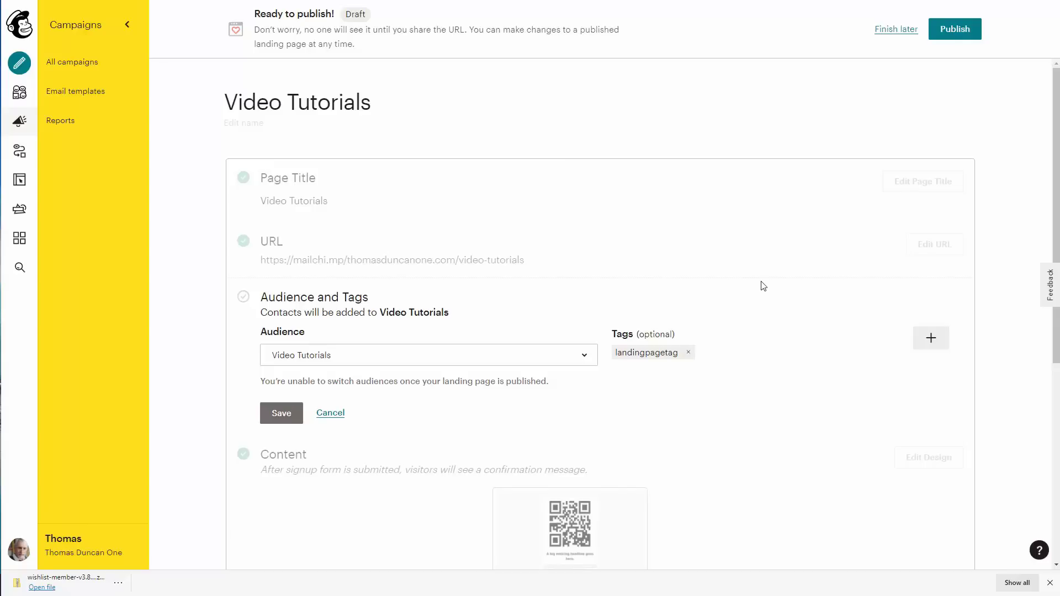
{"action": "scroll", "coordinate": [763, 287], "scroll_direction": "down", "scroll_amount": 3}
{"action": "scroll", "coordinate": [705, 319], "scroll_direction": "up", "scroll_amount": 1}
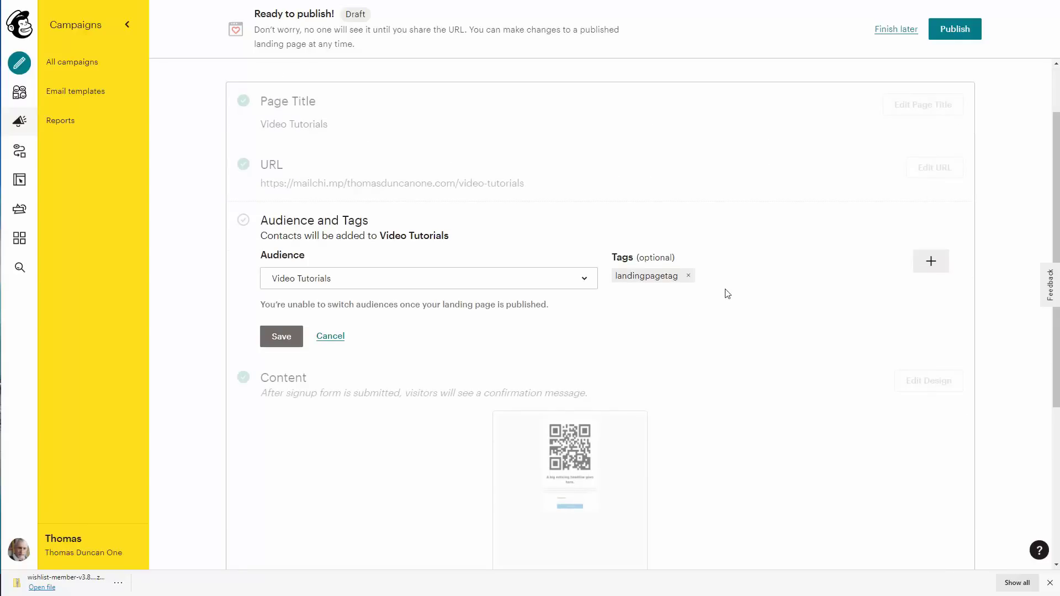
{"action": "left_click", "coordinate": [930, 263]}
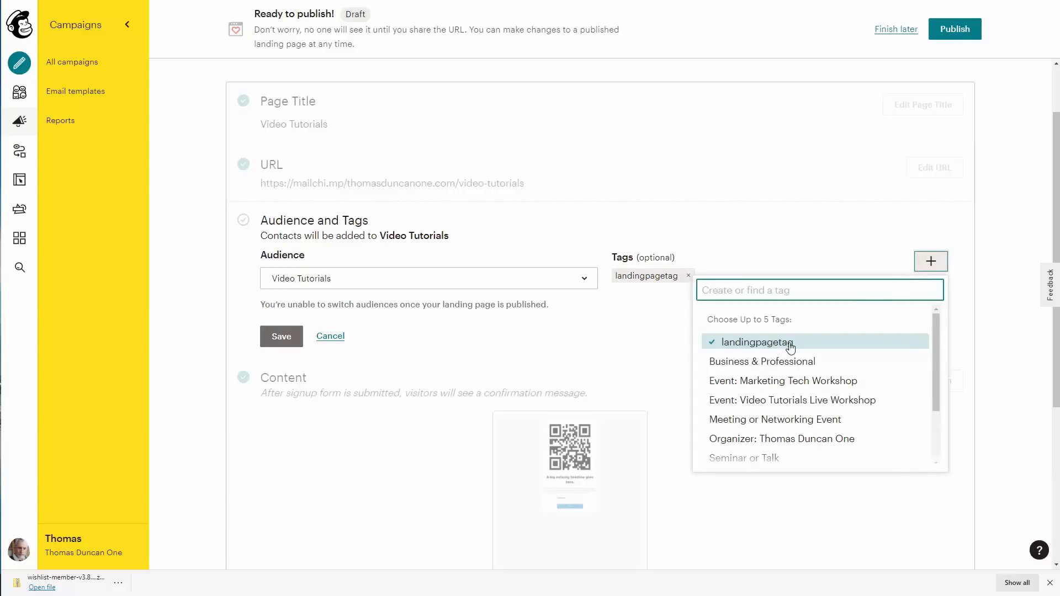
{"action": "left_click", "coordinate": [657, 314]}
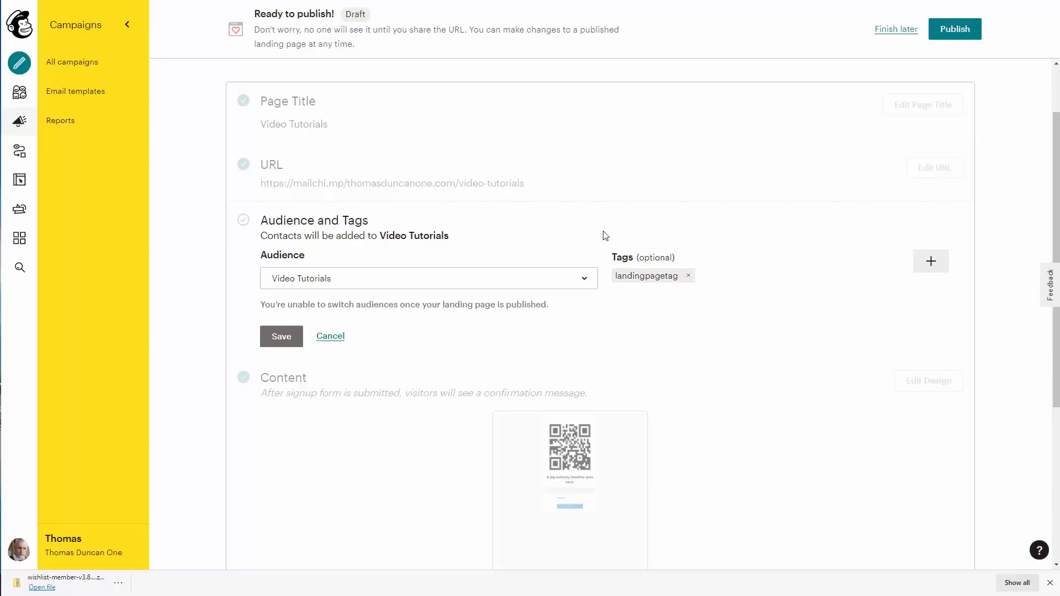
{"action": "left_click", "coordinate": [283, 338]}
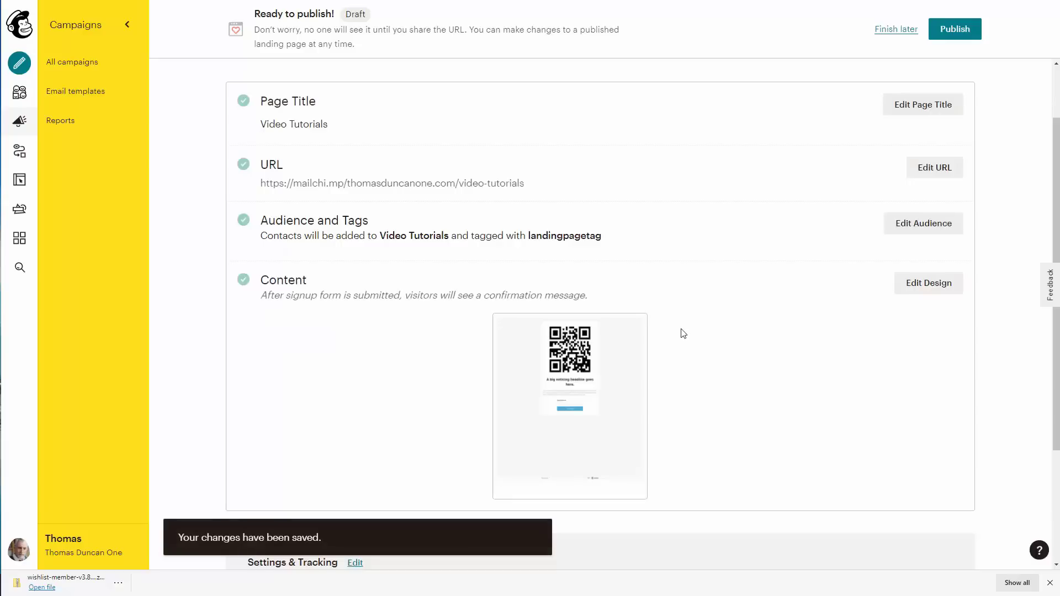
Step: Leave the Video Tutorials landing page as a draft with Finish later
{"action": "scroll", "coordinate": [684, 333], "scroll_direction": "down", "scroll_amount": 3}
{"action": "scroll", "coordinate": [683, 333], "scroll_direction": "up", "scroll_amount": 3}
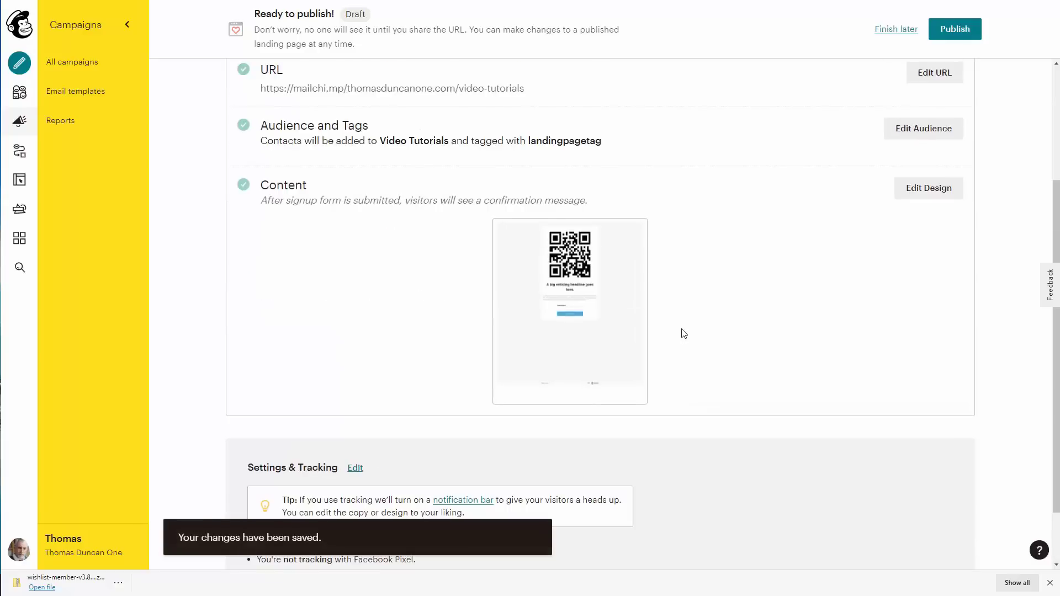
{"action": "scroll", "coordinate": [683, 334], "scroll_direction": "up", "scroll_amount": 2}
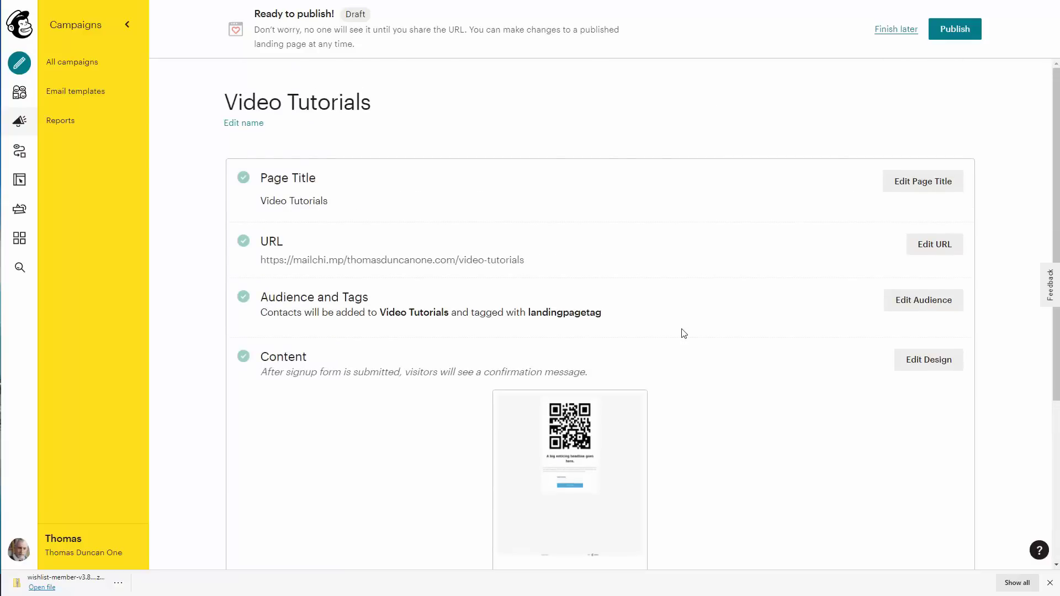
{"action": "left_click", "coordinate": [897, 30]}
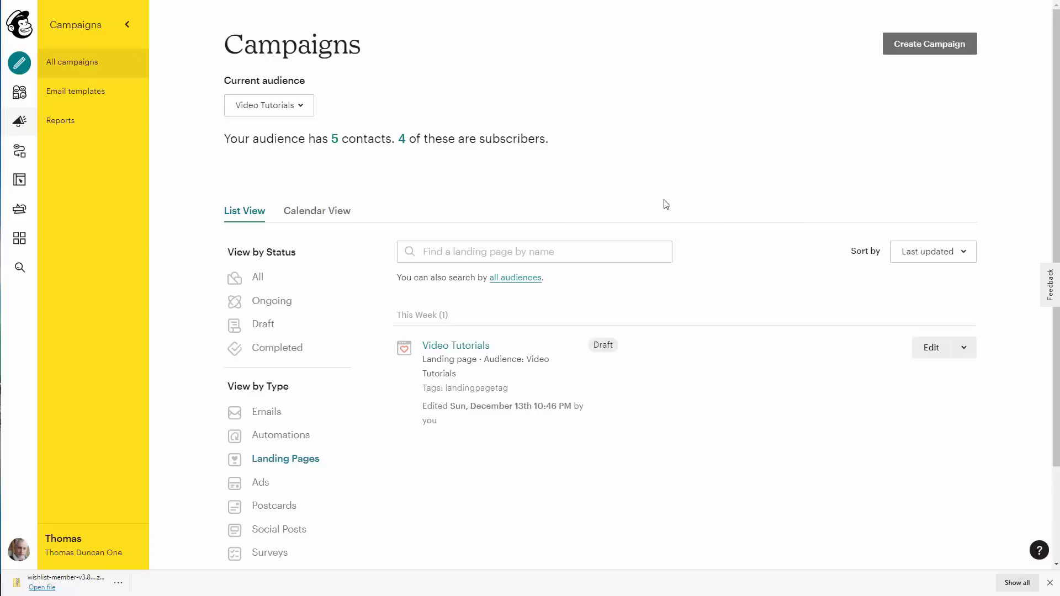
Step: From Automations, choose Create > Classic Automations
{"action": "left_click", "coordinate": [23, 155]}
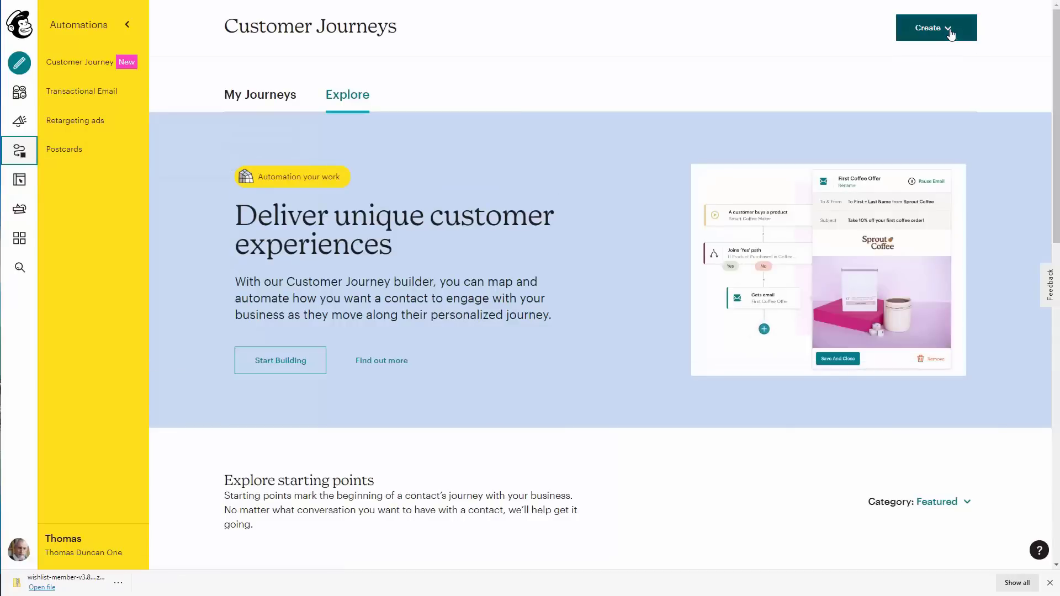
{"action": "left_click", "coordinate": [958, 34]}
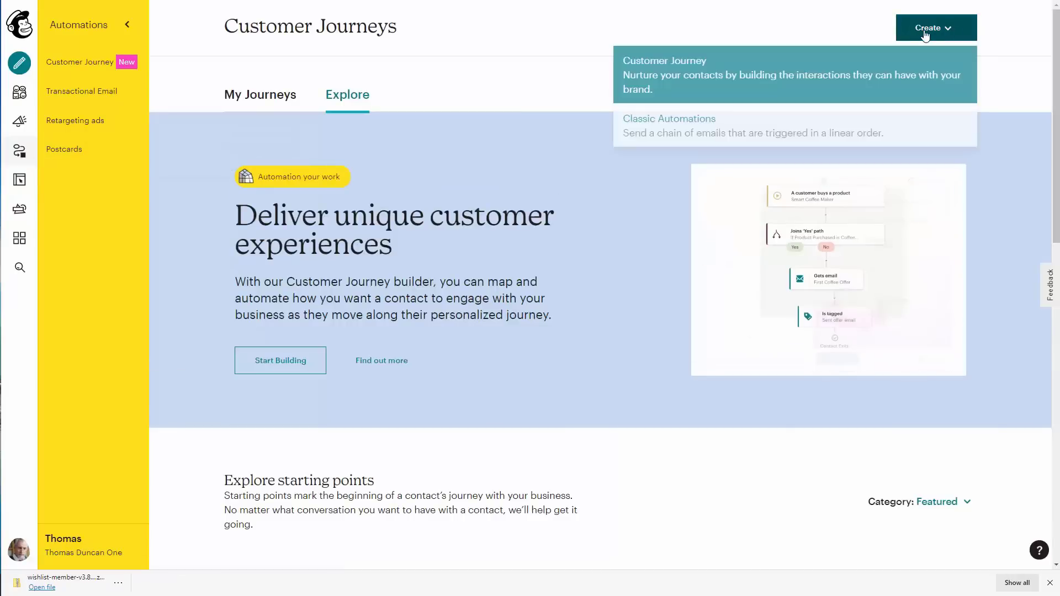
{"action": "left_click", "coordinate": [667, 122]}
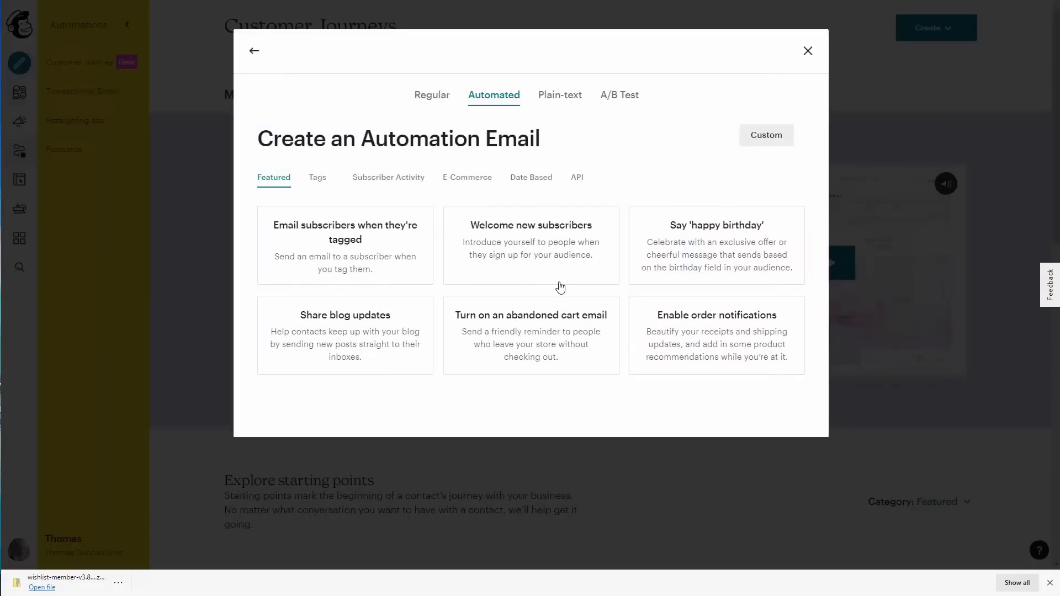
Step: Start an 'Email subscribers when they're tagged' automation named 'Landing Page Tag'
{"action": "left_click", "coordinate": [347, 233]}
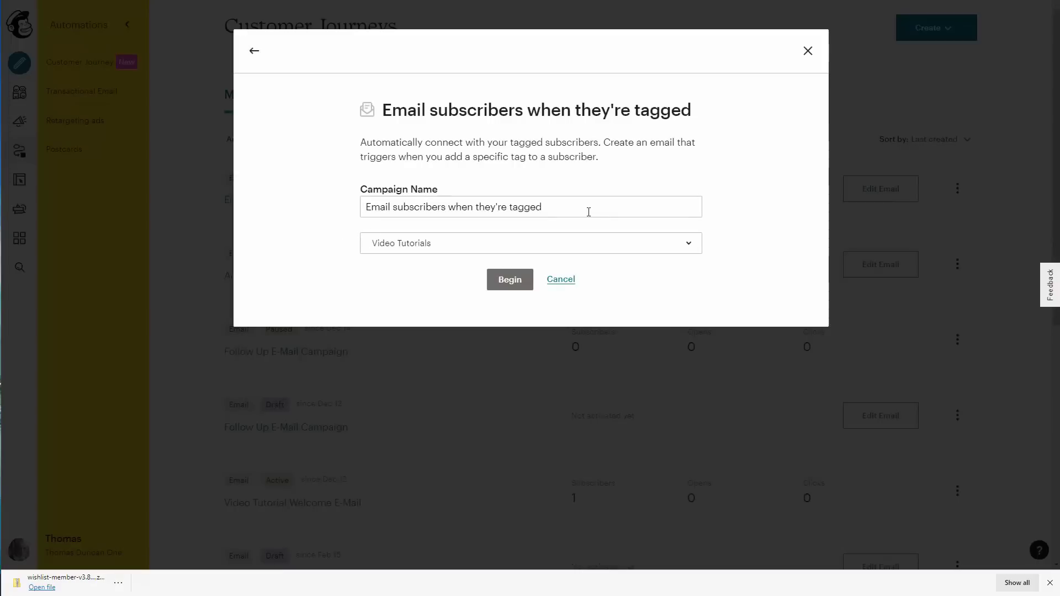
{"action": "triple_click", "coordinate": [588, 212]}
{"action": "type", "text": "Landing Page Tag"}
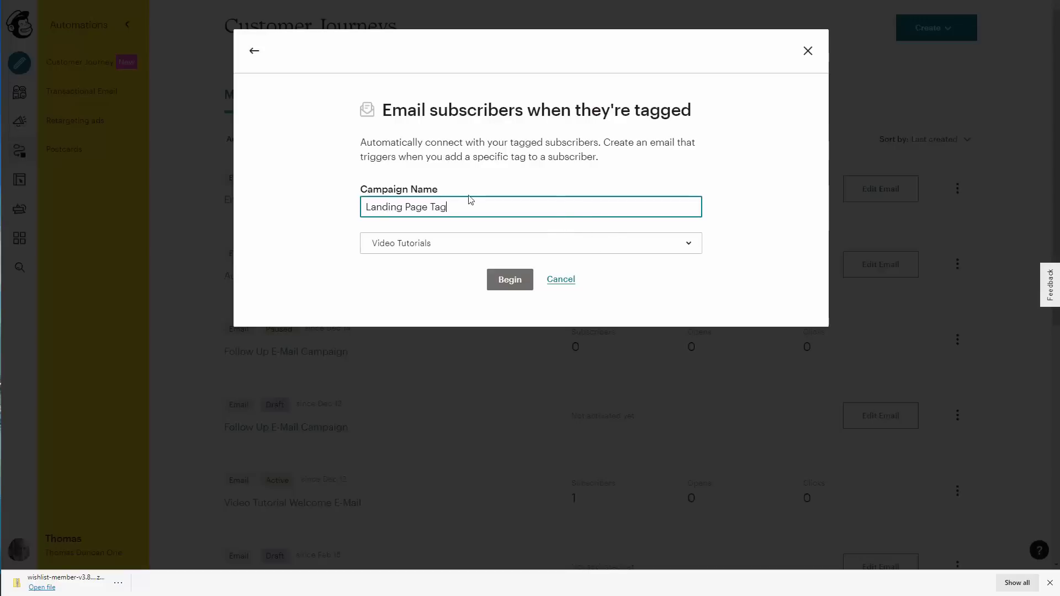
{"action": "left_click", "coordinate": [503, 282]}
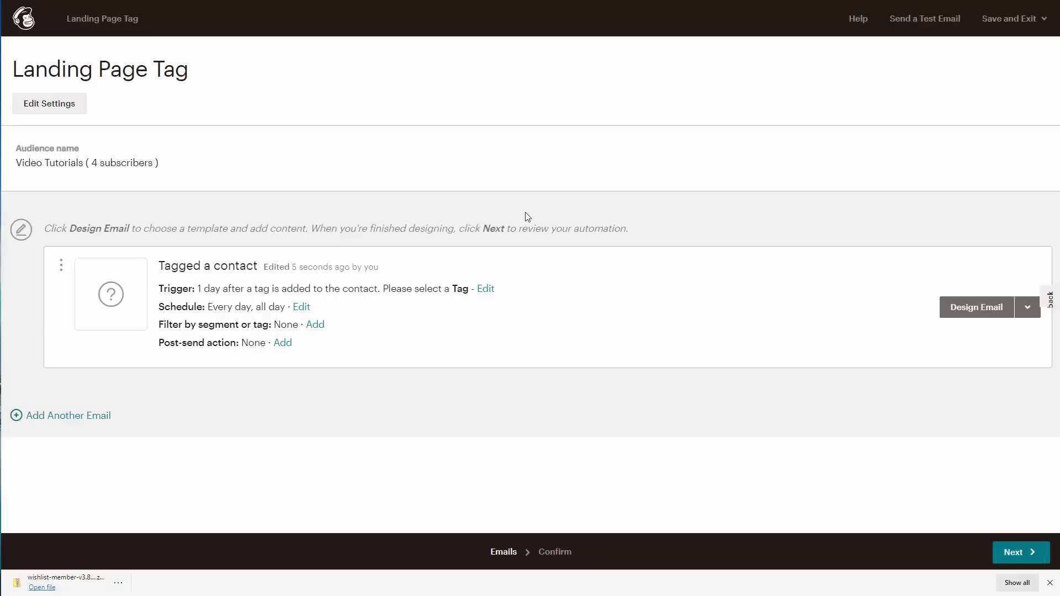
Step: Set the automation trigger tag to landingpagetag and update the trigger
{"action": "left_click", "coordinate": [485, 289]}
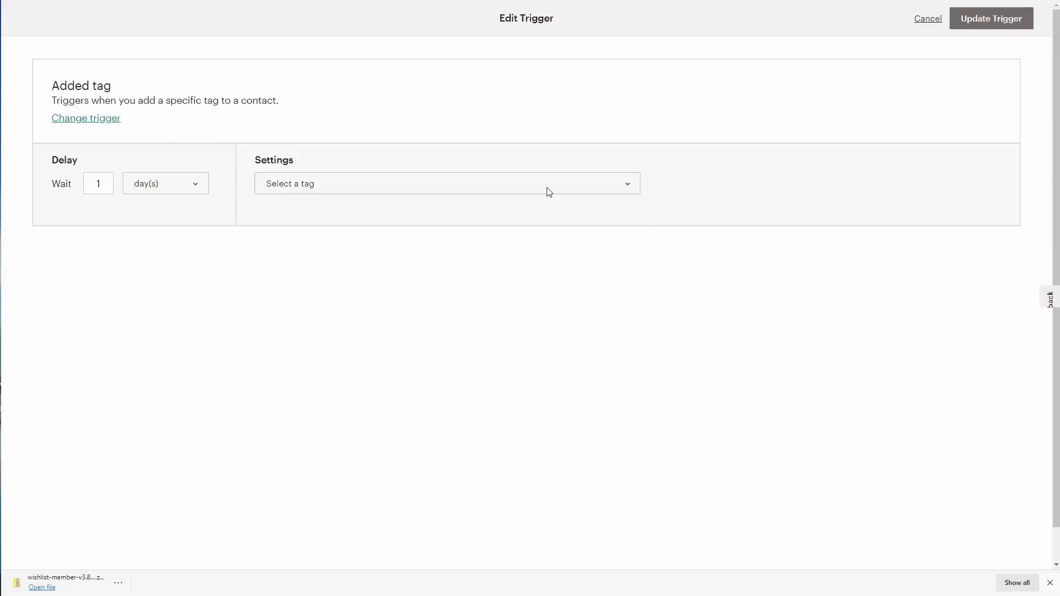
{"action": "left_click", "coordinate": [549, 188]}
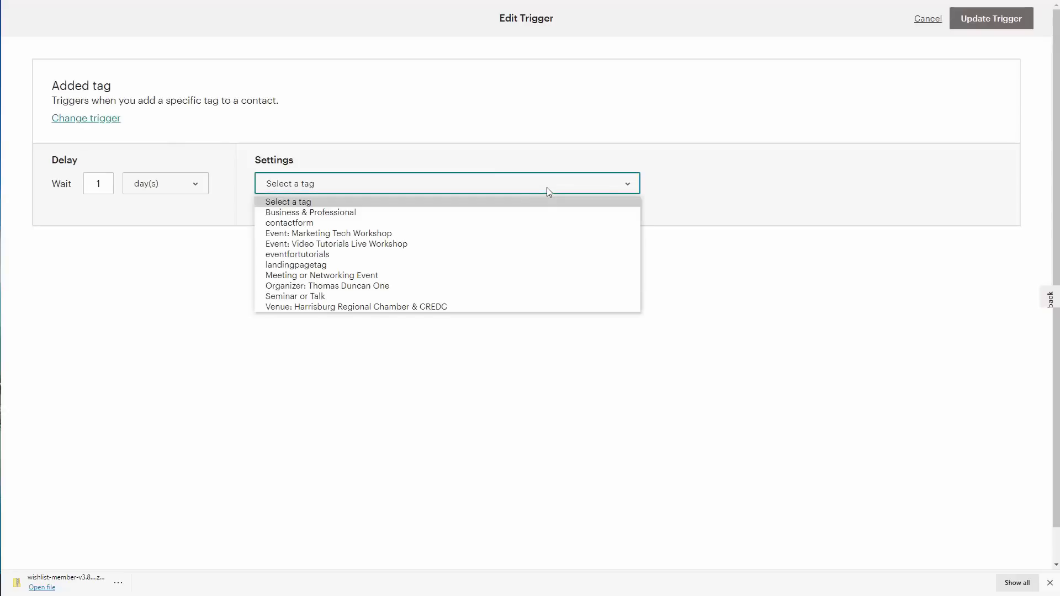
{"action": "left_click", "coordinate": [519, 264]}
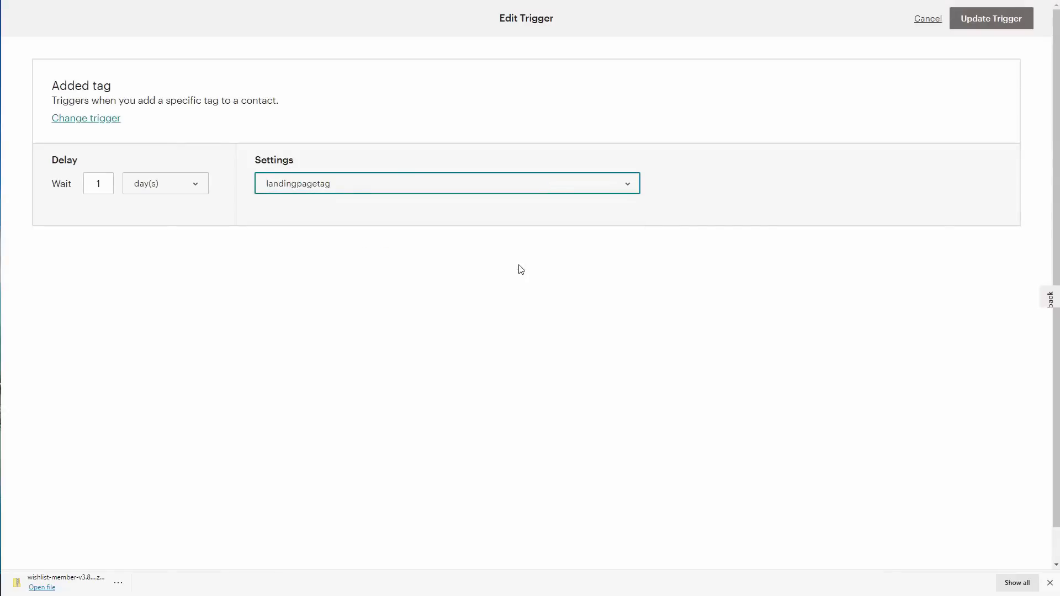
{"action": "left_click", "coordinate": [997, 19]}
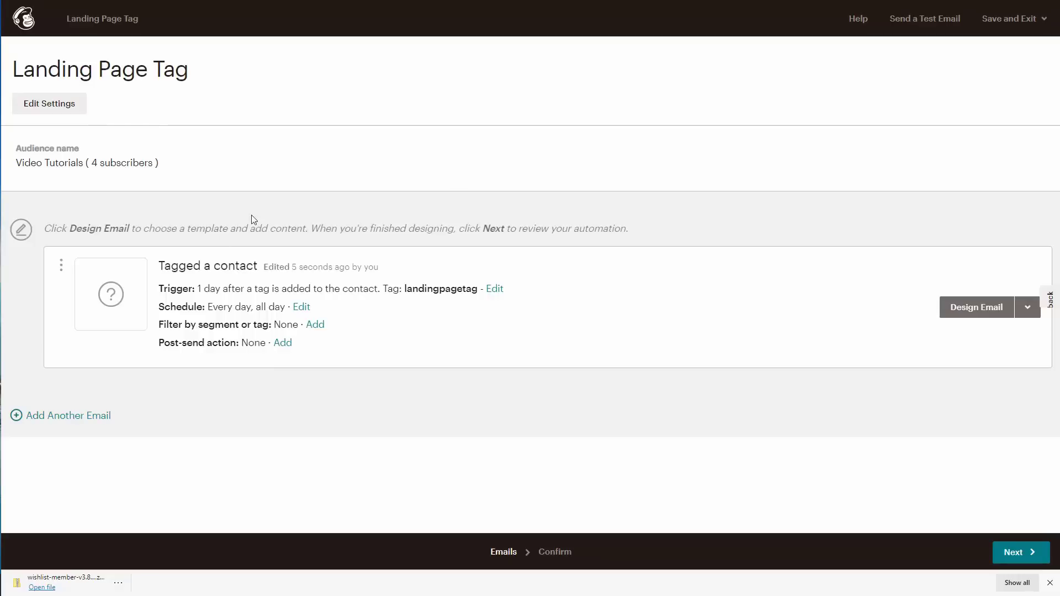
Step: Start designing the automation's email with the Simple Text layout and open its heading for editing
{"action": "left_click", "coordinate": [971, 312]}
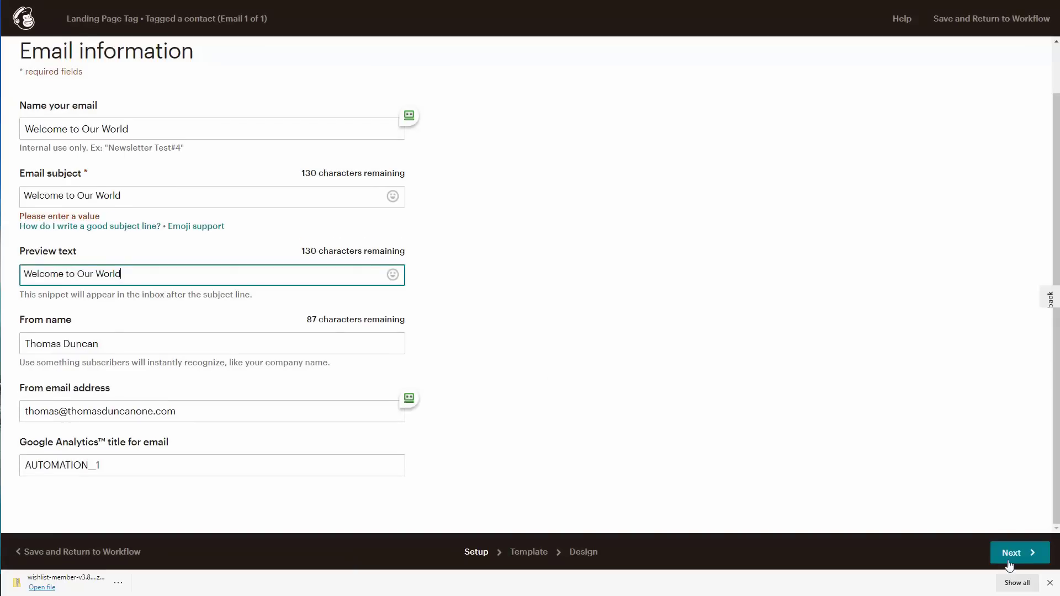
{"action": "left_click", "coordinate": [1011, 553]}
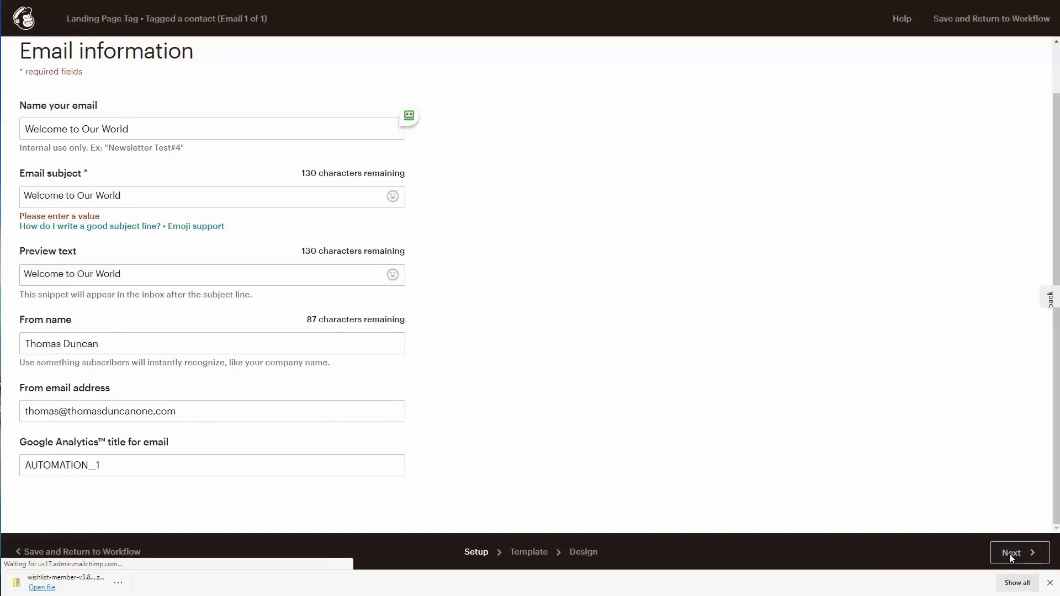
{"action": "scroll", "coordinate": [718, 403], "scroll_direction": "down", "scroll_amount": 4}
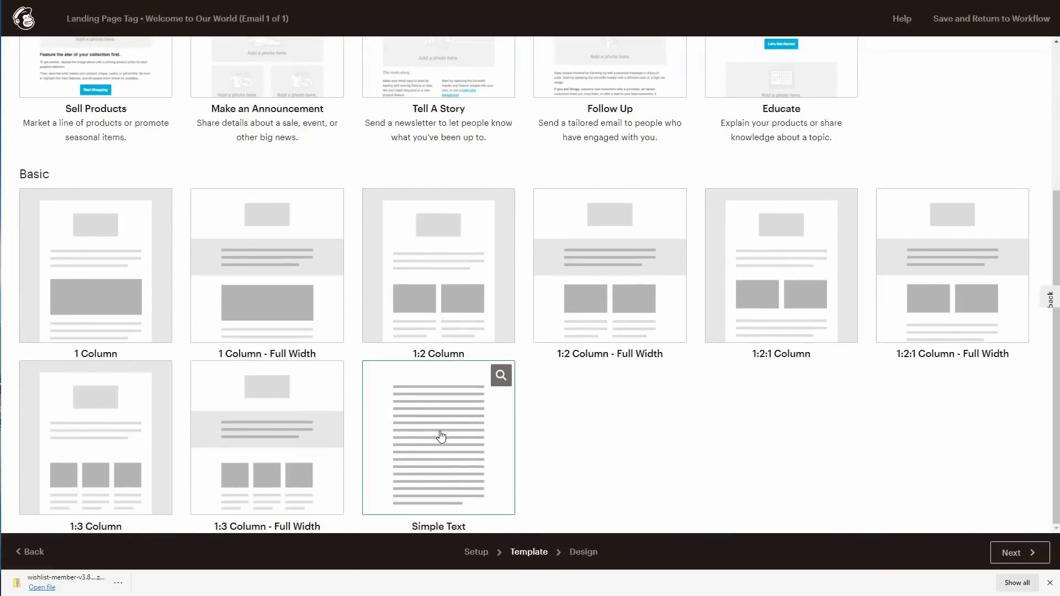
{"action": "left_click", "coordinate": [441, 436]}
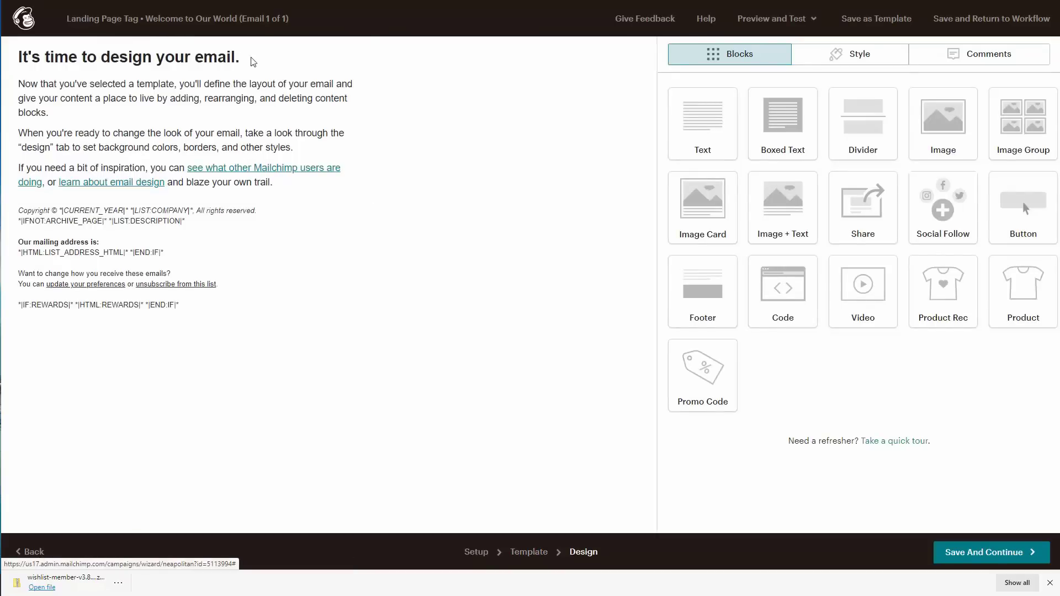
{"action": "left_click", "coordinate": [294, 58]}
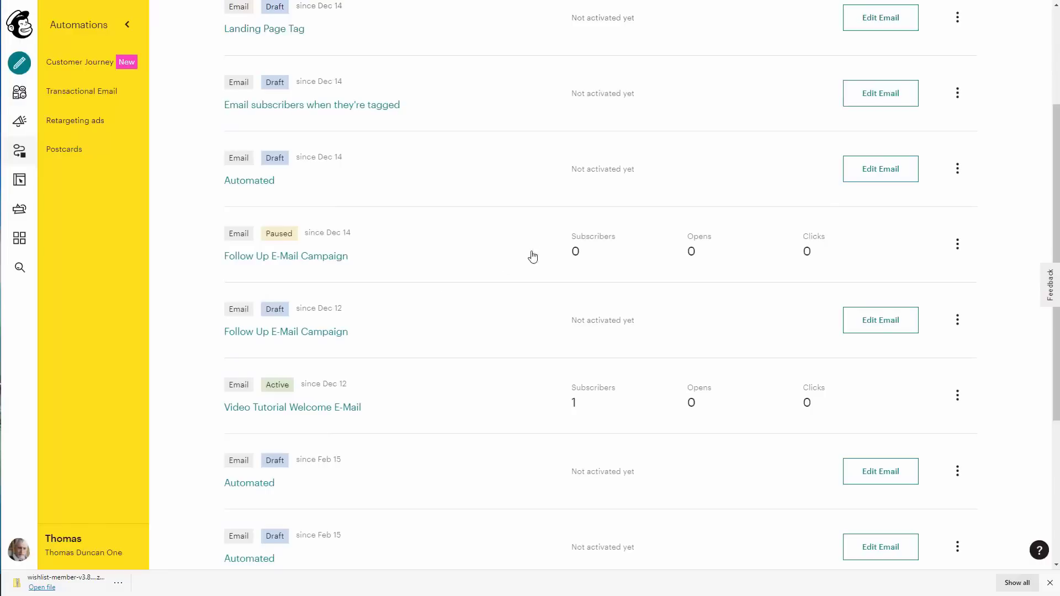
Step: Edit the paused Follow Up campaign and add a Tags condition for eventfortutorials to the first email
{"action": "left_click", "coordinate": [956, 246]}
{"action": "left_click", "coordinate": [845, 279]}
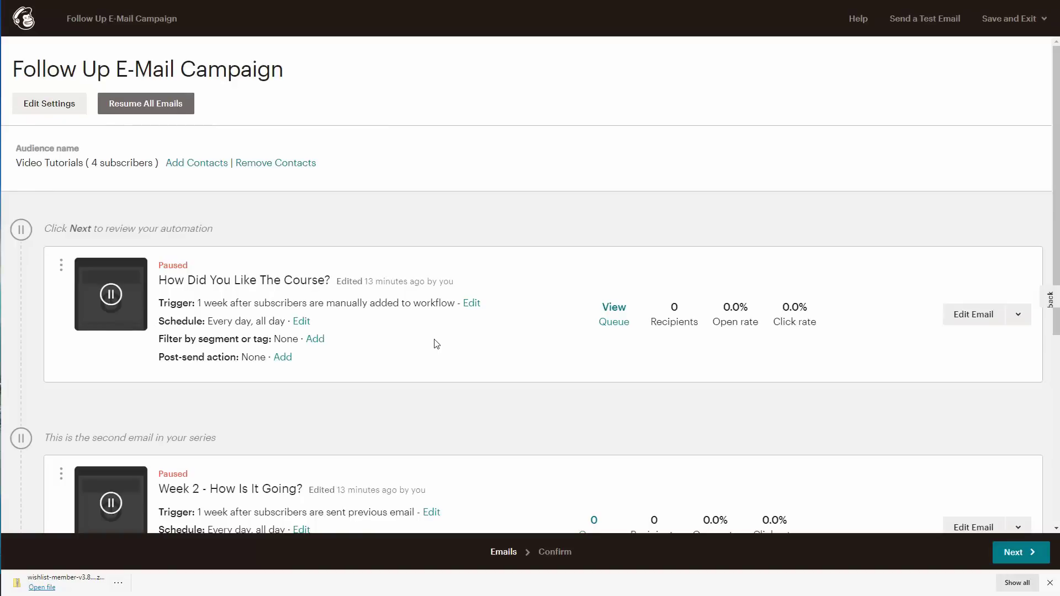
{"action": "left_click", "coordinate": [314, 341]}
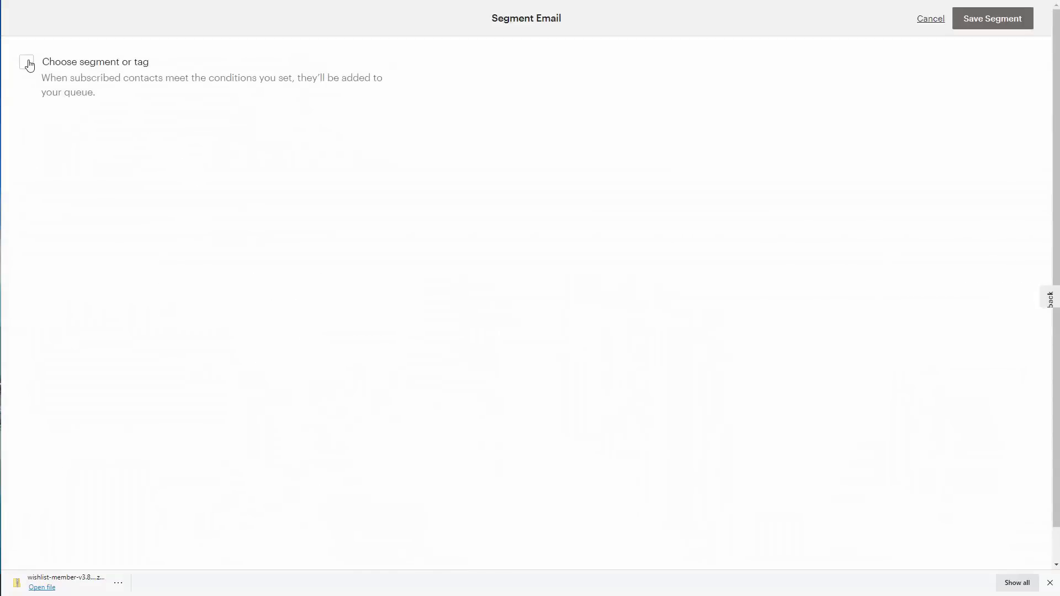
{"action": "left_click", "coordinate": [28, 63]}
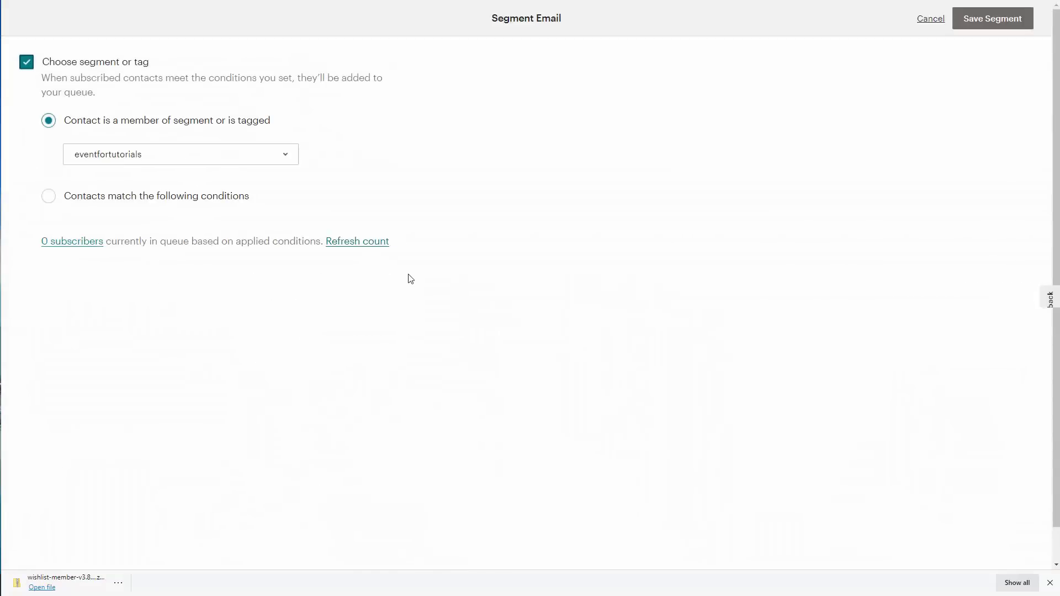
{"action": "left_click", "coordinate": [51, 201]}
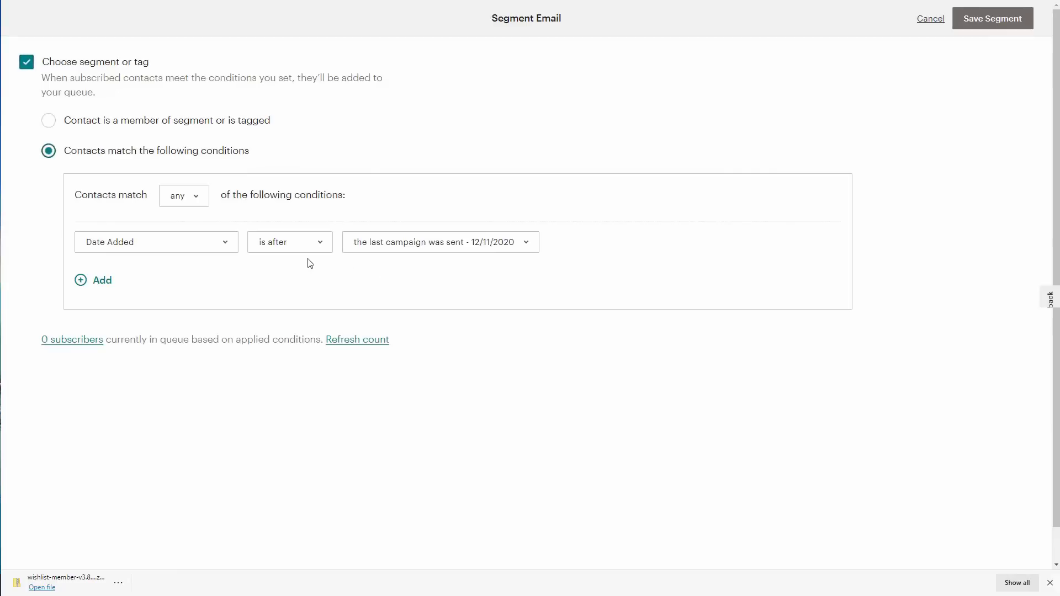
{"action": "left_click", "coordinate": [225, 241]}
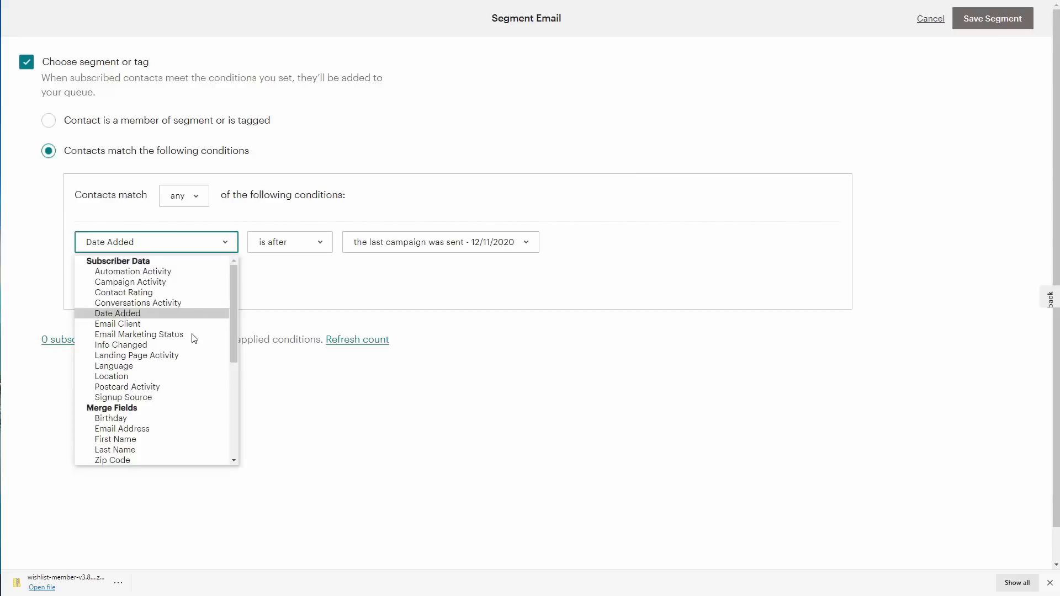
{"action": "scroll", "coordinate": [193, 364], "scroll_direction": "down", "scroll_amount": 3}
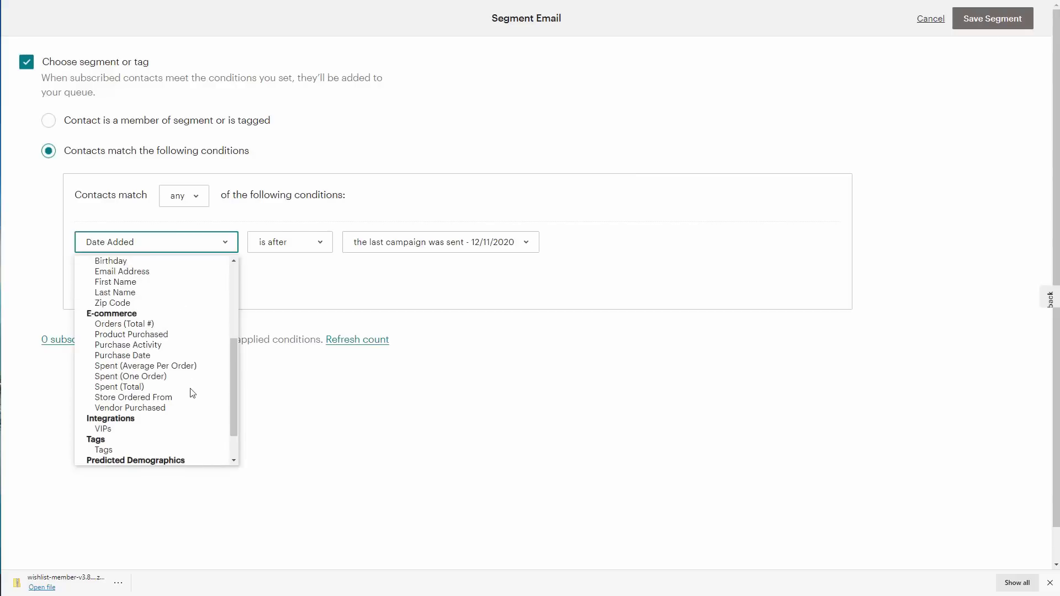
{"action": "left_click", "coordinate": [194, 451]}
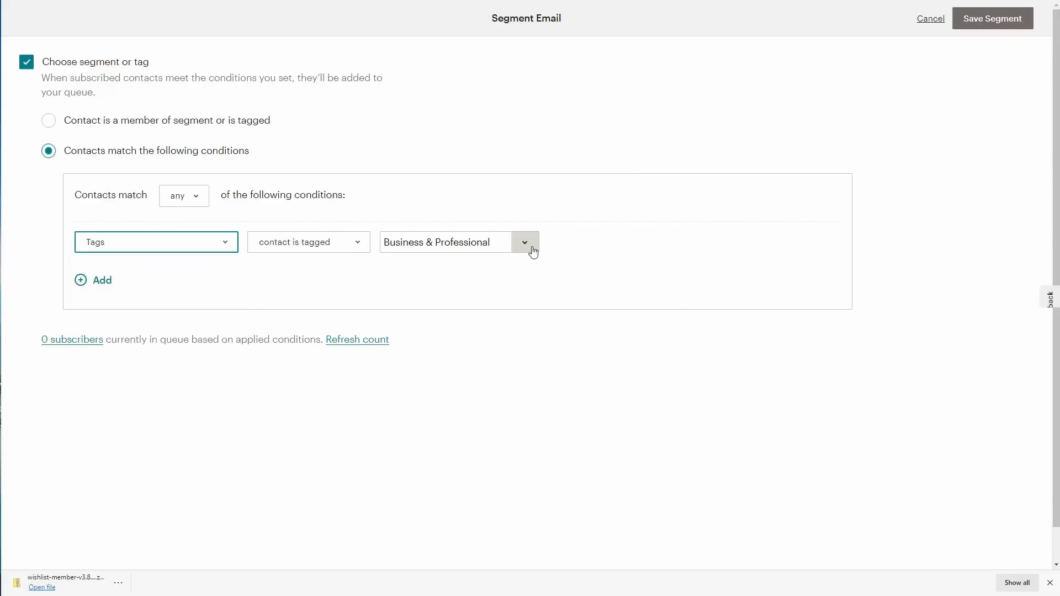
{"action": "left_click", "coordinate": [532, 249]}
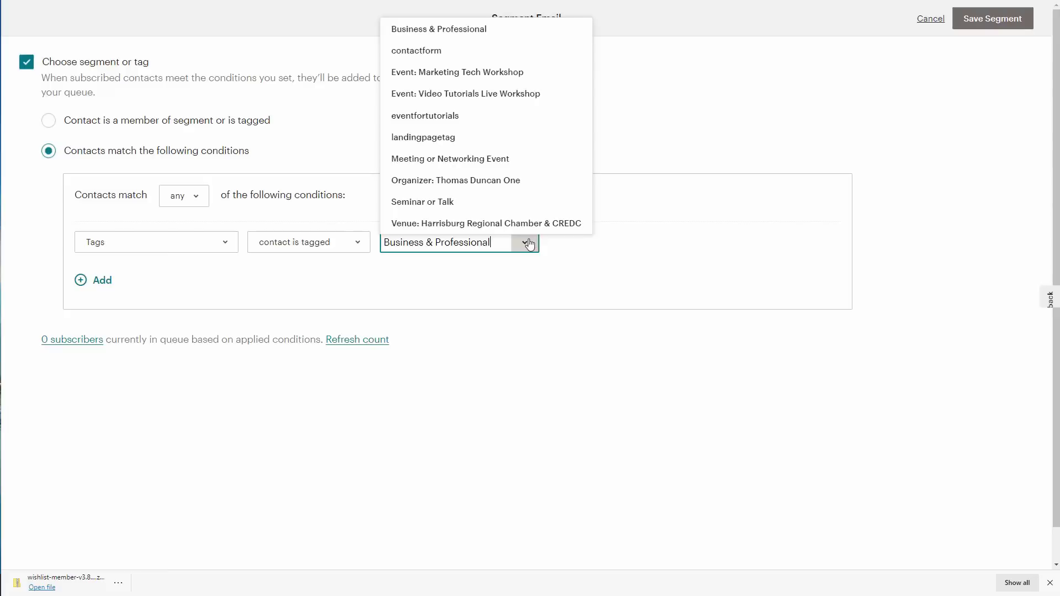
{"action": "left_click", "coordinate": [453, 118]}
Step: Add a second Tags condition for landingpagetag and save the segment
{"action": "left_click", "coordinate": [82, 280]}
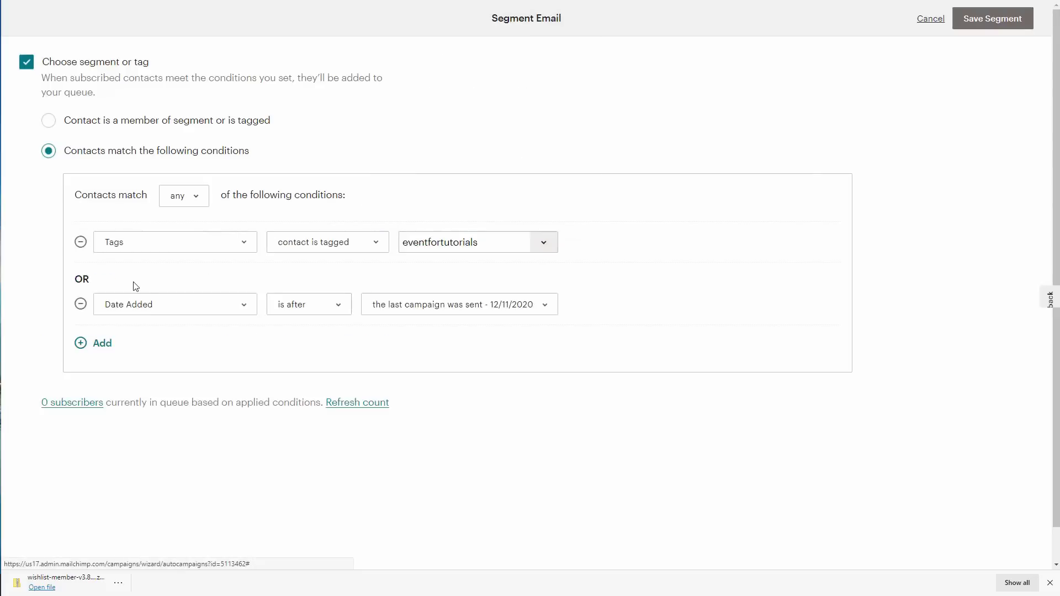
{"action": "left_click", "coordinate": [250, 311]}
{"action": "scroll", "coordinate": [218, 402], "scroll_direction": "down", "scroll_amount": 4}
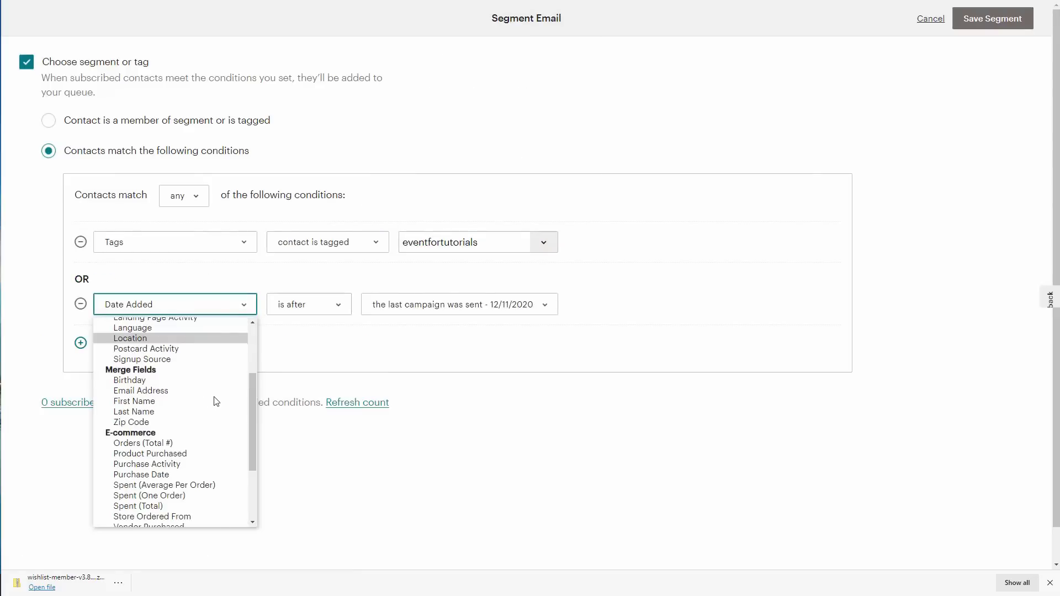
{"action": "left_click", "coordinate": [186, 481]}
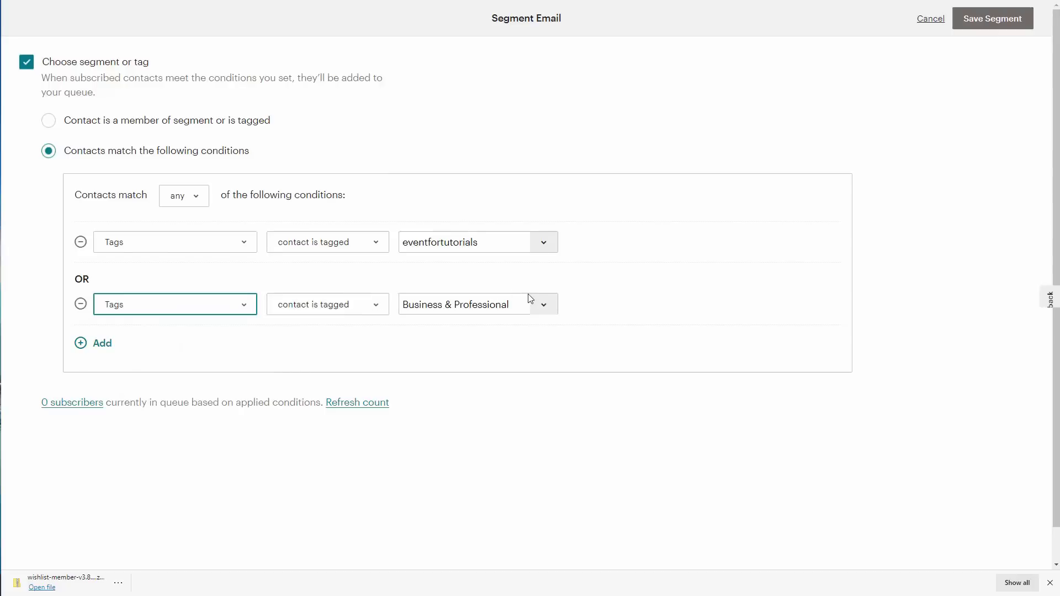
{"action": "left_click", "coordinate": [542, 306]}
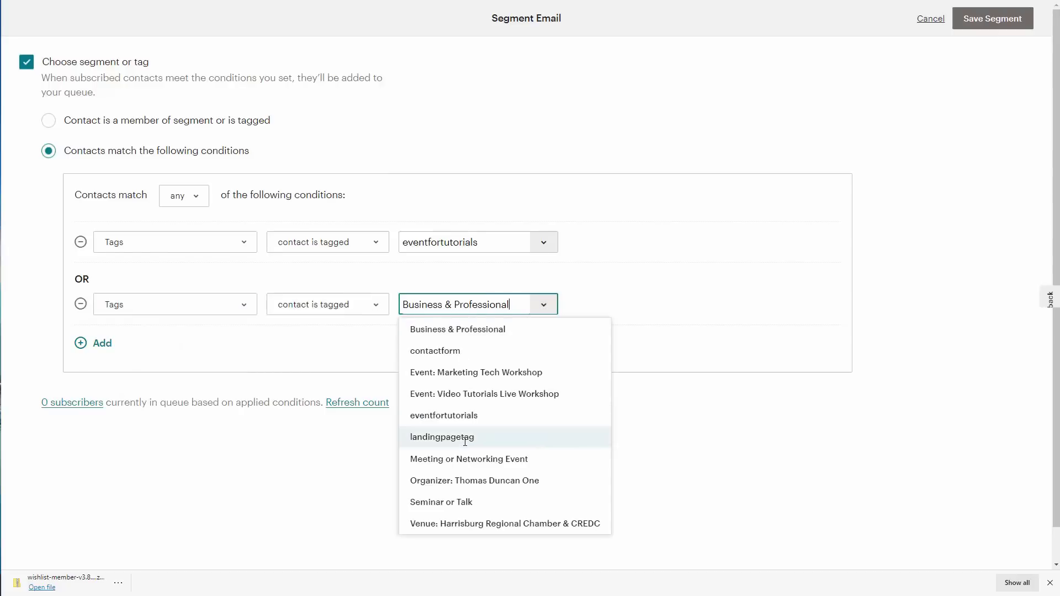
{"action": "left_click", "coordinate": [441, 437]}
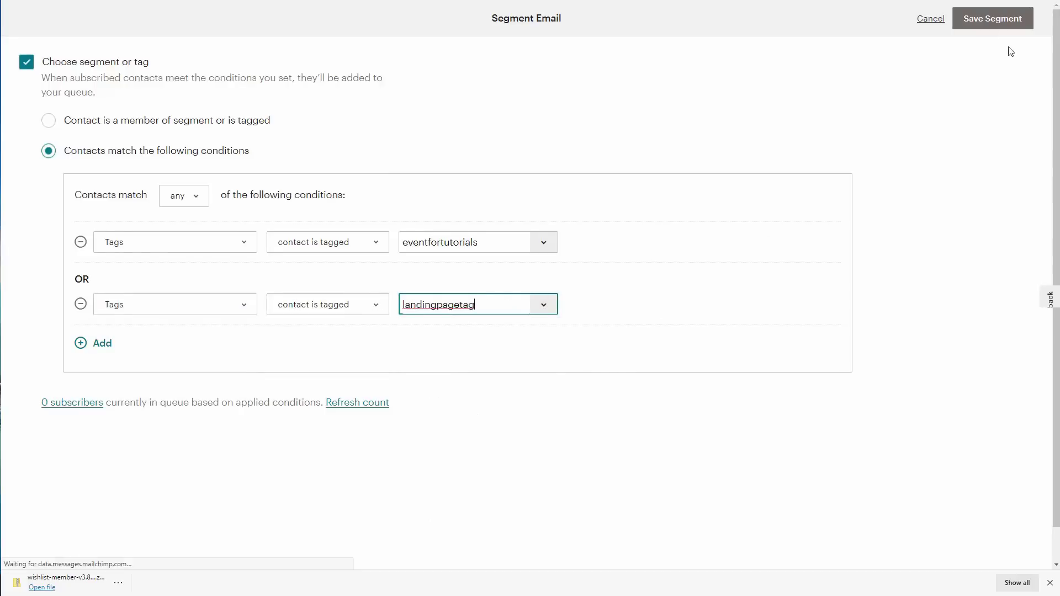
{"action": "left_click", "coordinate": [992, 32]}
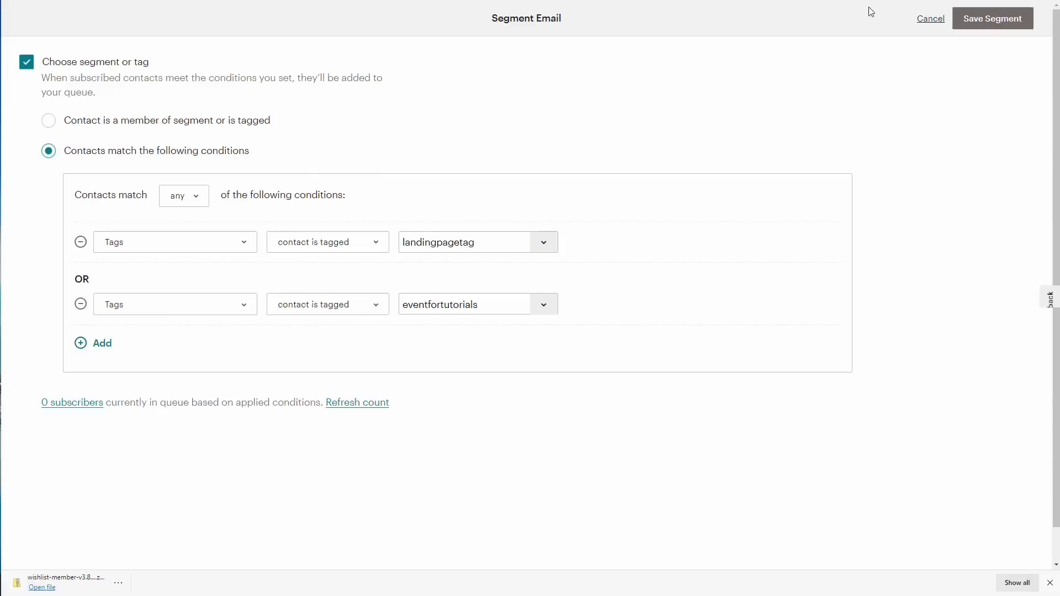
{"action": "left_click", "coordinate": [978, 27]}
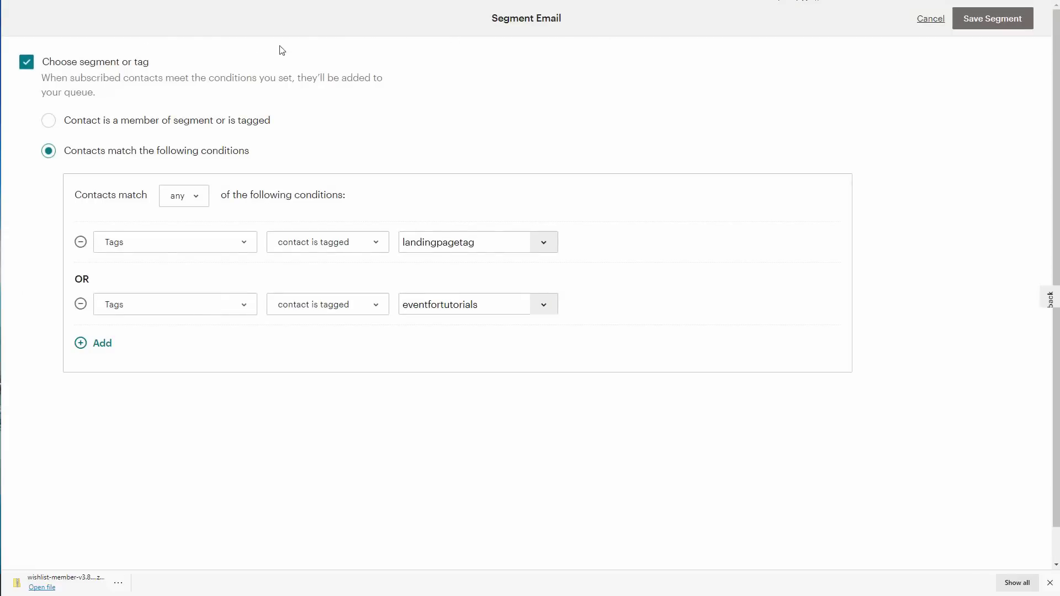
{"action": "left_click", "coordinate": [973, 21]}
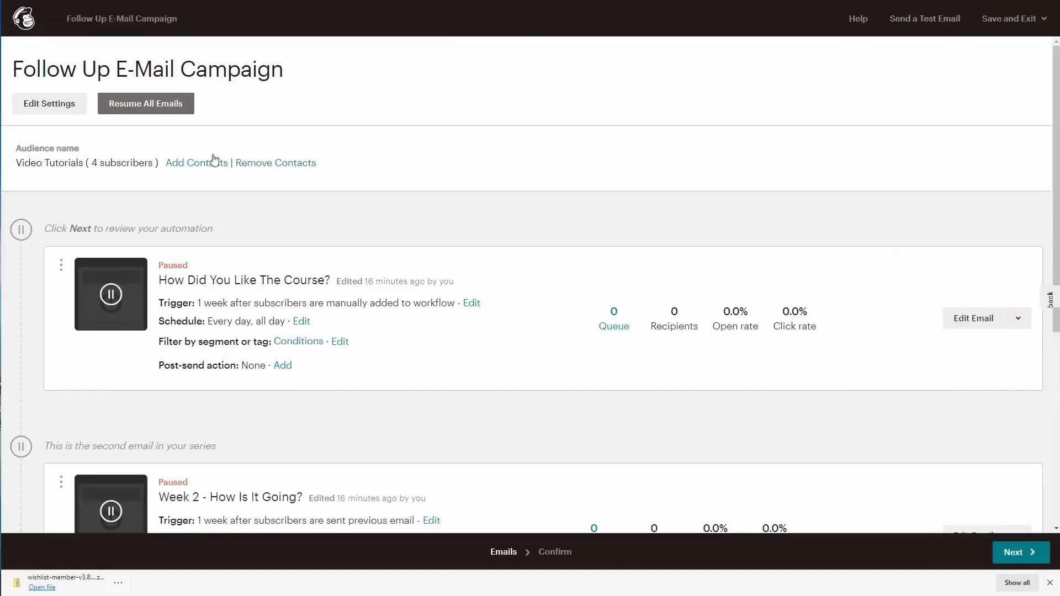
Step: Resume all emails in the Follow Up E-Mail Campaign
{"action": "left_click", "coordinate": [150, 105]}
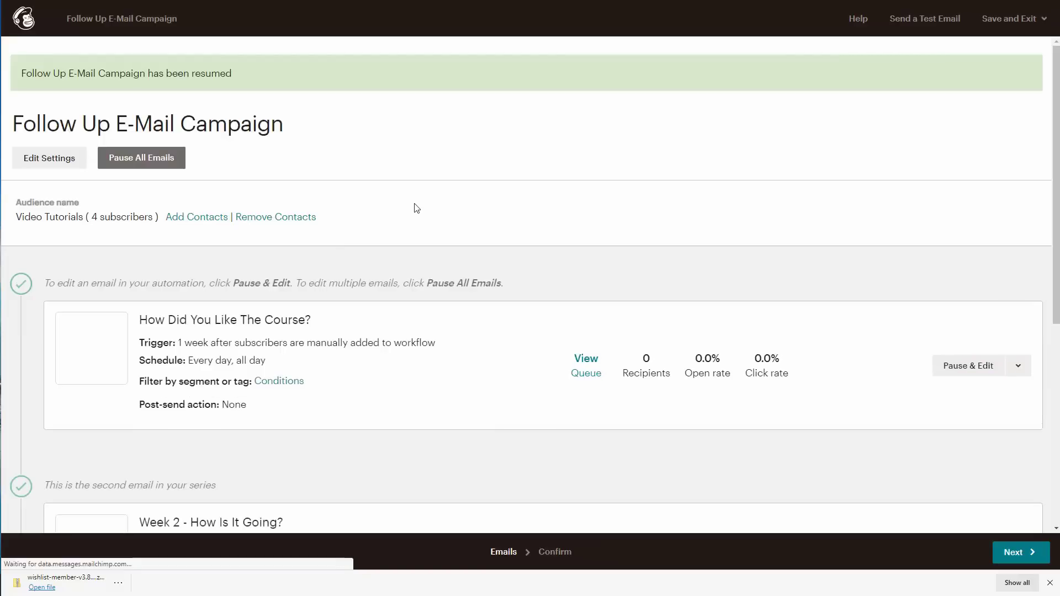
{"action": "scroll", "coordinate": [415, 205], "scroll_direction": "down", "scroll_amount": 7}
{"action": "scroll", "coordinate": [417, 207], "scroll_direction": "up", "scroll_amount": 6}
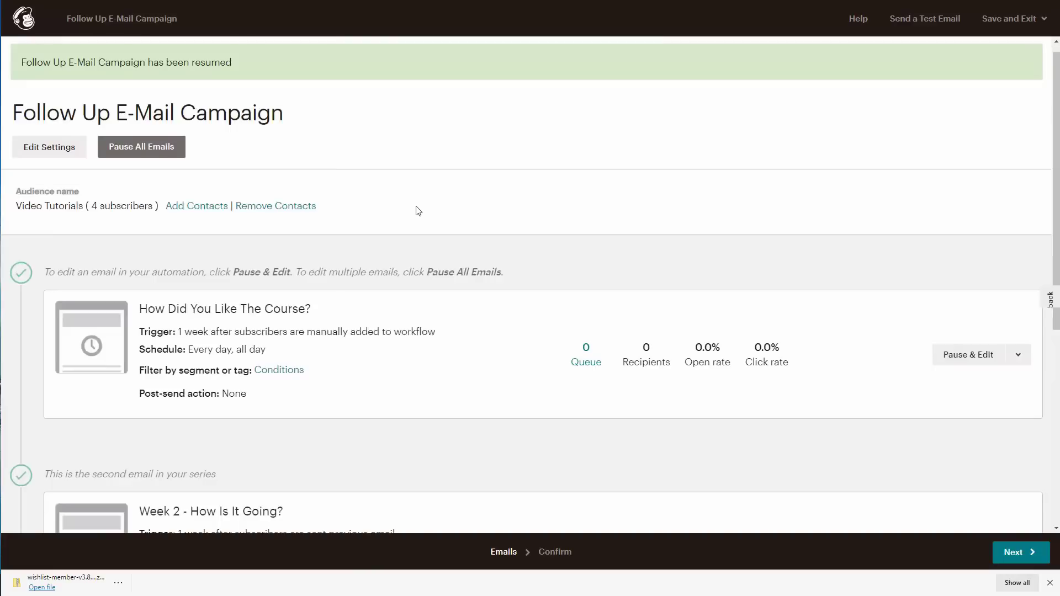
Step: Start sending the Landing Page Tag workflow and confirm it
{"action": "scroll", "coordinate": [418, 211], "scroll_direction": "up", "scroll_amount": 1}
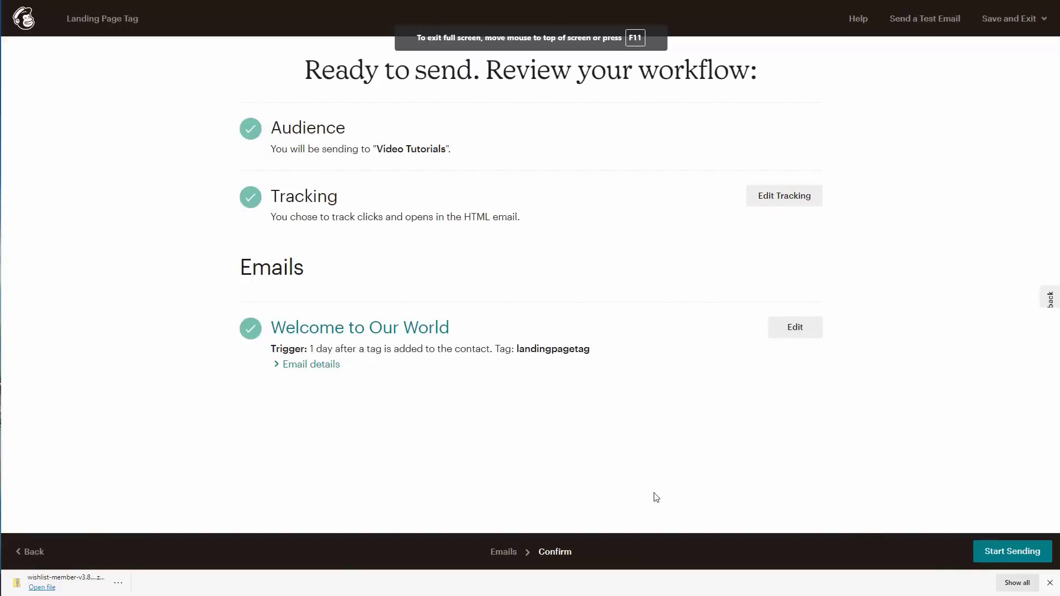
{"action": "left_click", "coordinate": [1010, 550]}
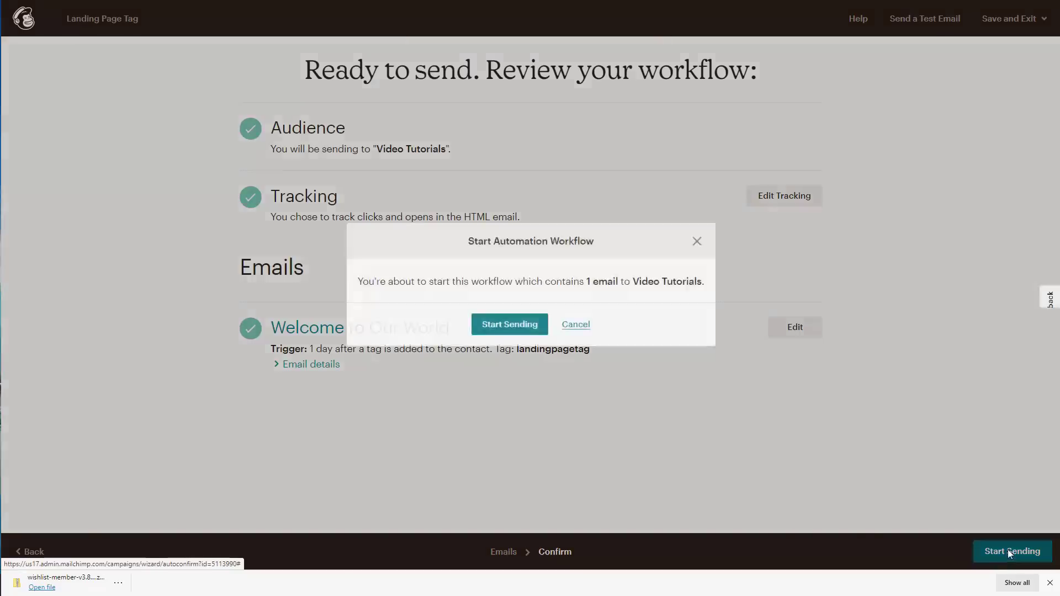
{"action": "left_click", "coordinate": [510, 326]}
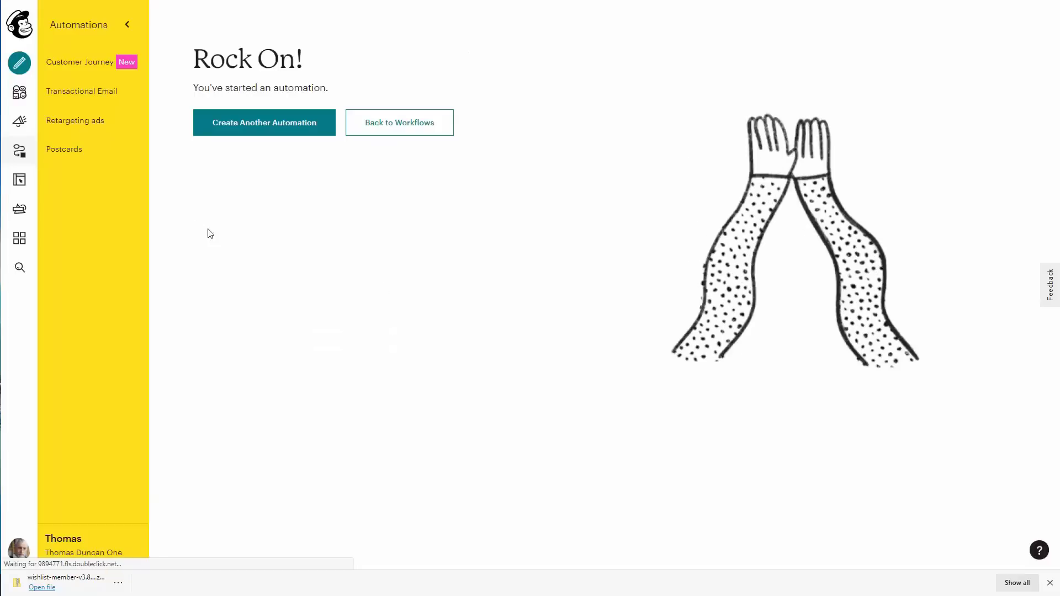
Step: Filter campaigns to Landing Pages and publish the Video Tutorials landing page
{"action": "left_click", "coordinate": [19, 122]}
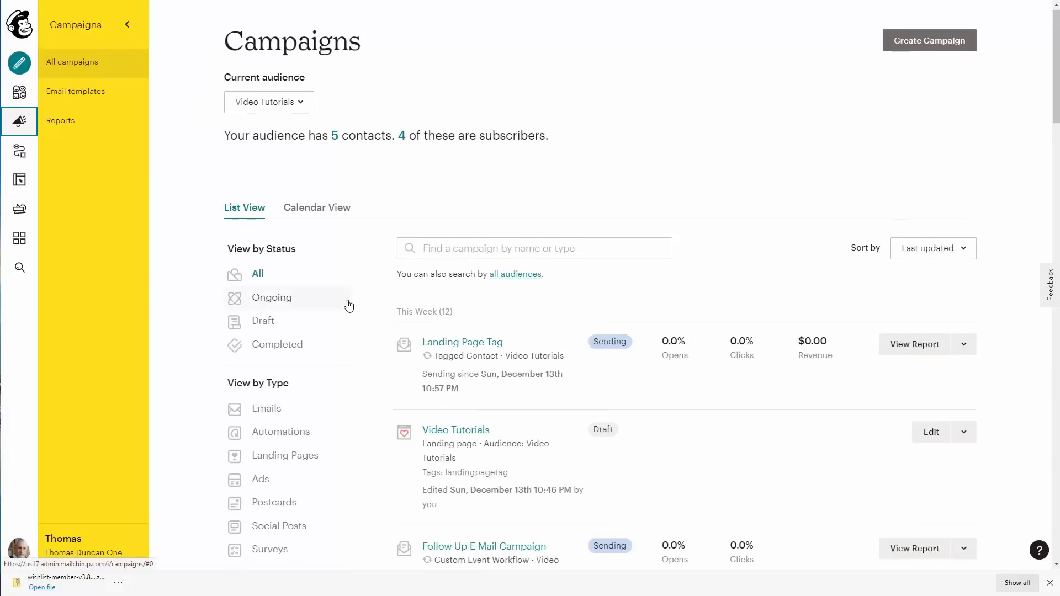
{"action": "scroll", "coordinate": [304, 240], "scroll_direction": "down", "scroll_amount": 4}
{"action": "left_click", "coordinate": [303, 242]}
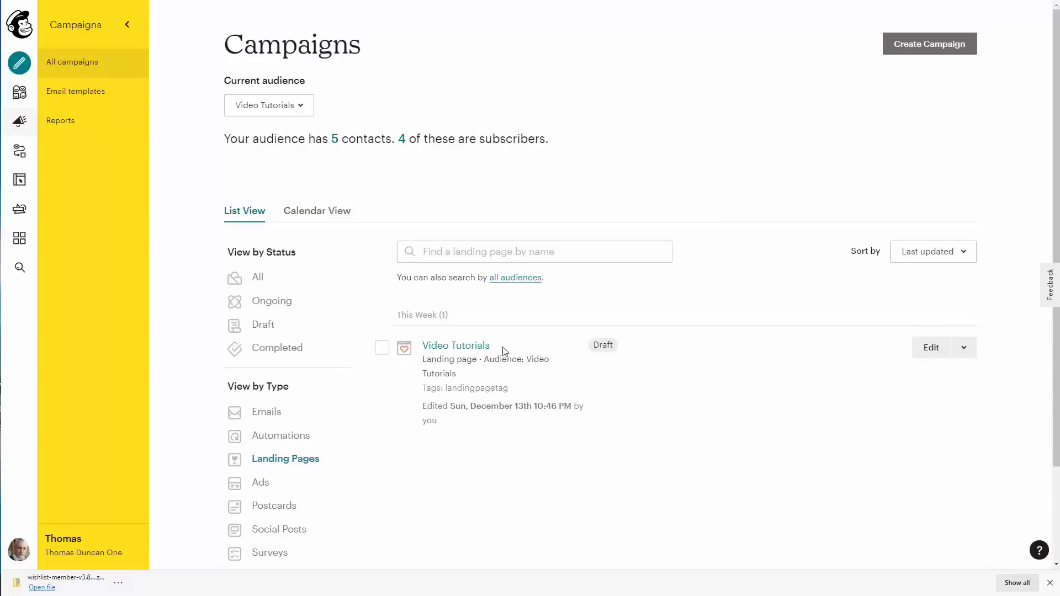
{"action": "left_click", "coordinate": [468, 348]}
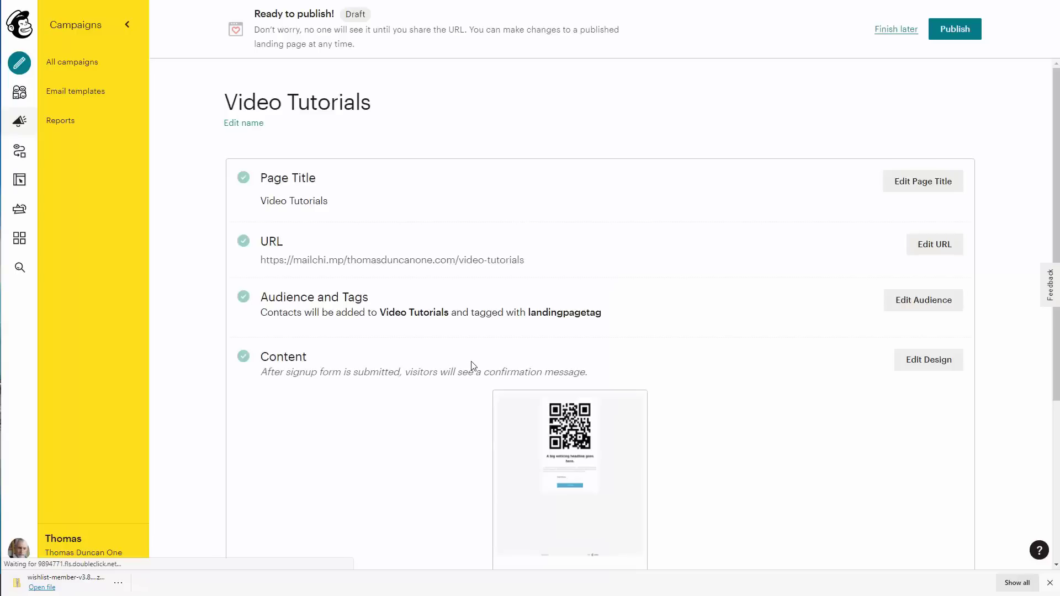
{"action": "left_click", "coordinate": [939, 29]}
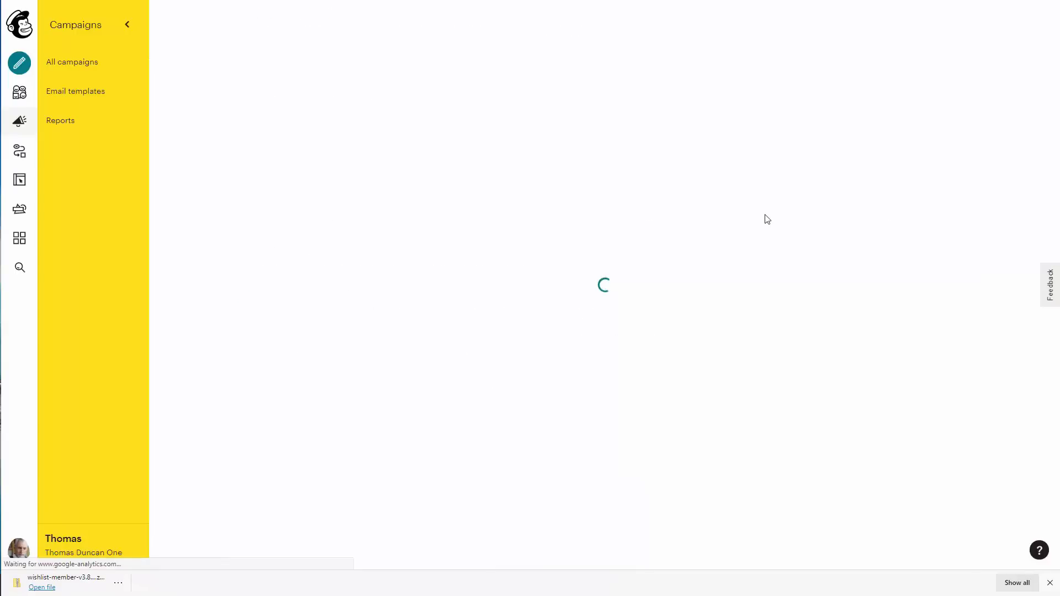